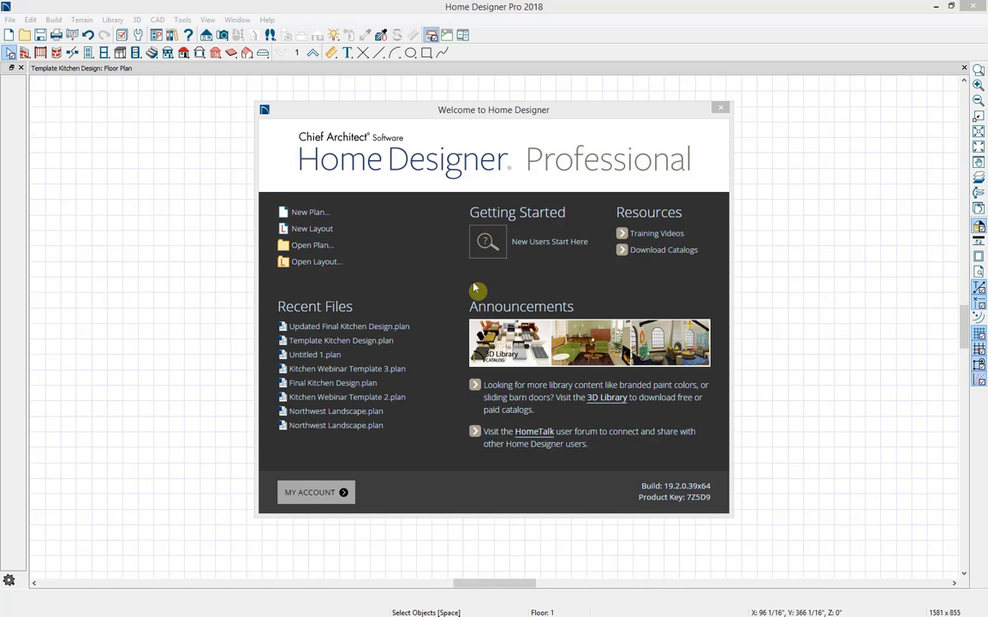
Dismiss the welcome window and draw a closed outline of straight exterior walls with stepped corners, about 26'-1" wide by 23'-8" deep.
left_click(719, 111)
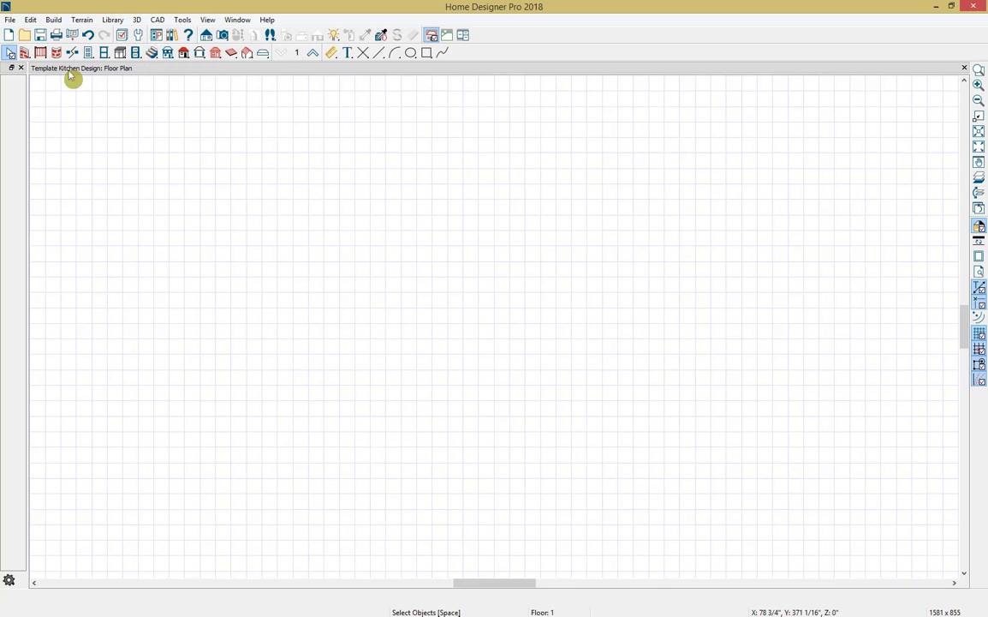
left_click(24, 53)
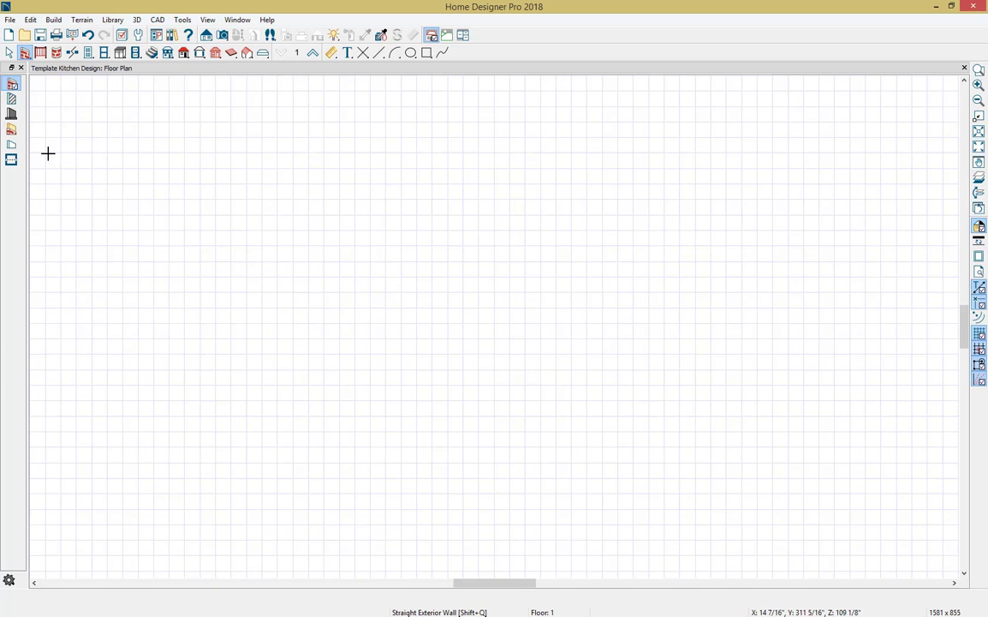
left_click(54, 20)
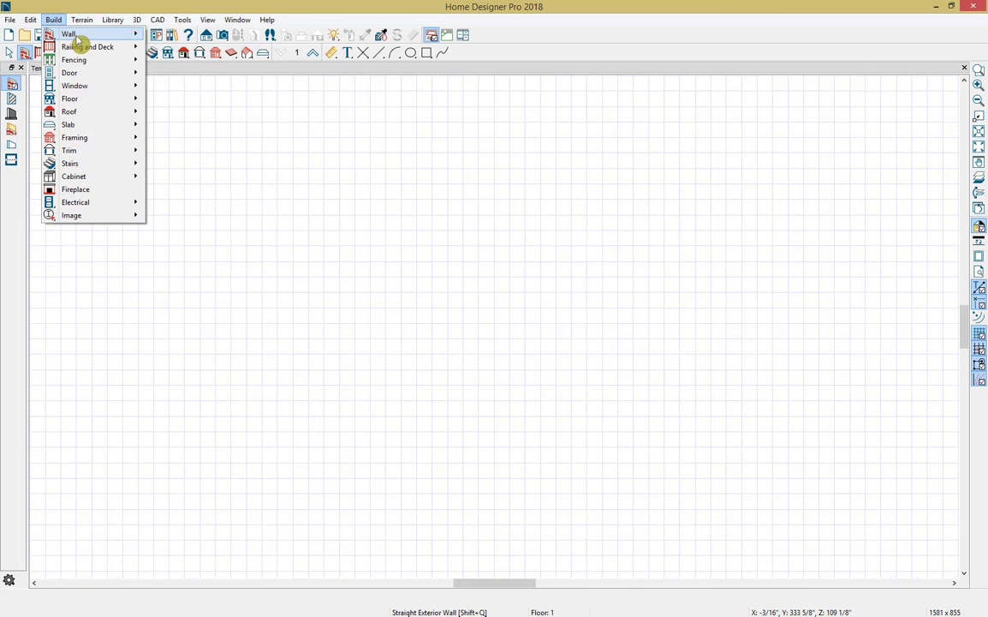
mouse_move(75, 36)
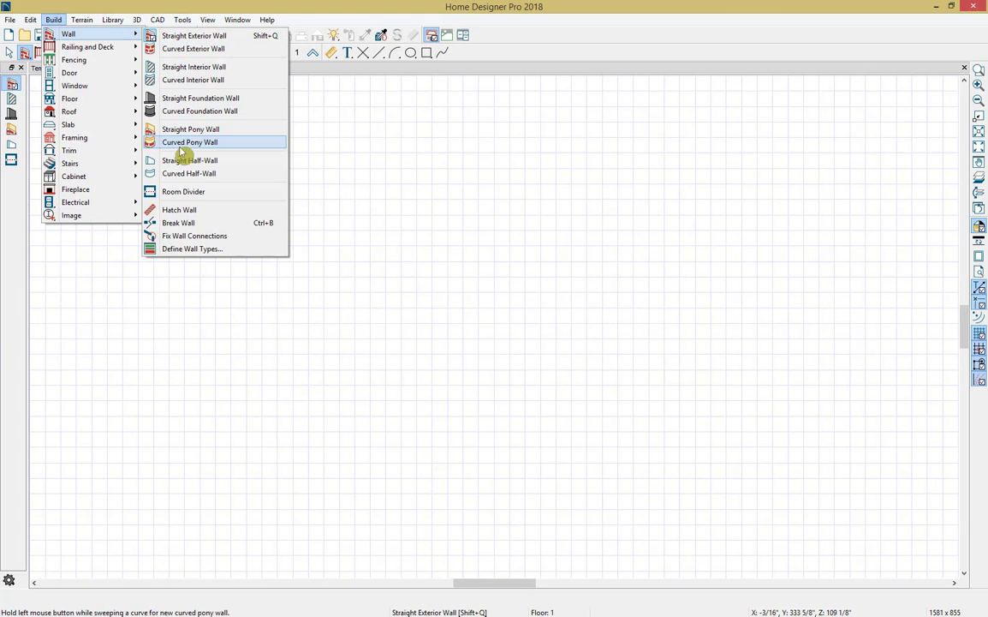
left_click(54, 21)
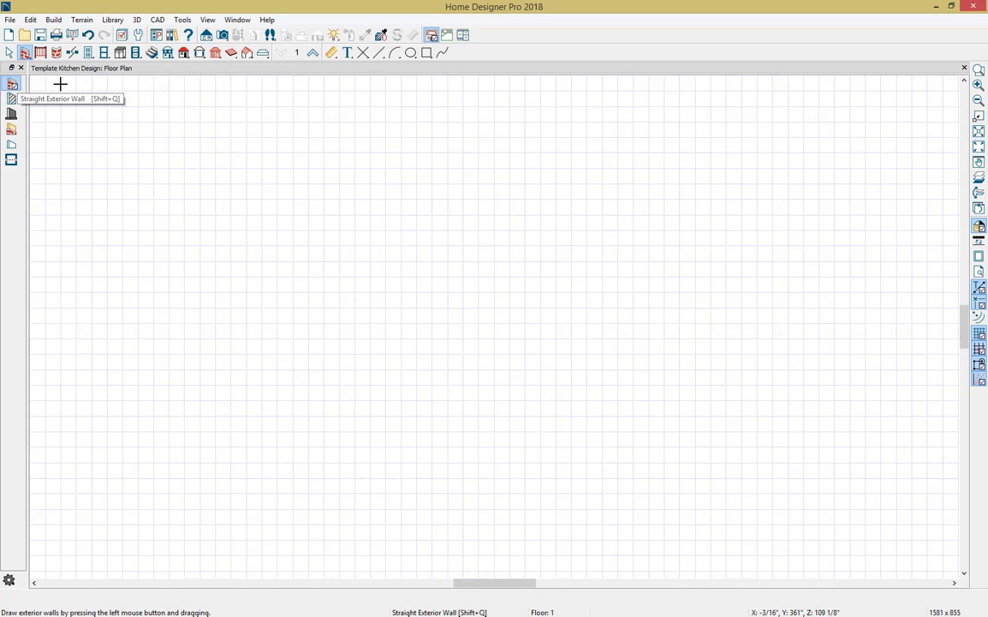
mouse_move(353, 127)
left_mouse_down()
mouse_move(630, 127)
mouse_move(637, 168)
mouse_move(635, 235)
mouse_move(627, 235)
mouse_move(671, 237)
left_mouse_up()
mouse_move(671, 237)
left_mouse_down()
mouse_move(673, 401)
mouse_move(629, 407)
mouse_move(626, 490)
mouse_move(463, 503)
mouse_move(362, 490)
mouse_move(366, 403)
mouse_move(267, 403)
mouse_move(275, 232)
mouse_move(353, 233)
left_mouse_up()
left_click_drag(354, 233, 355, 126)
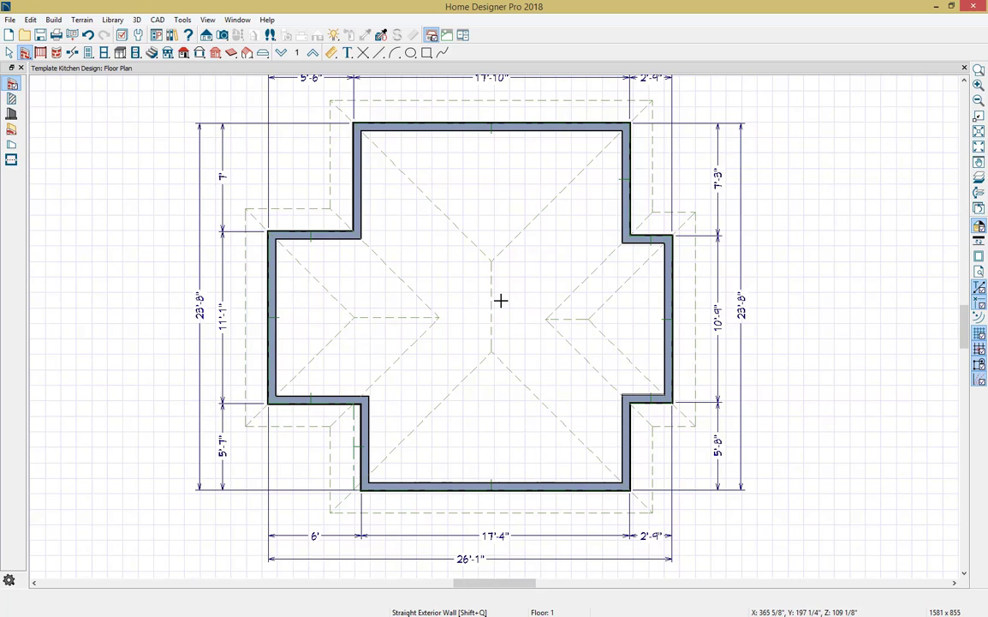
key("space")
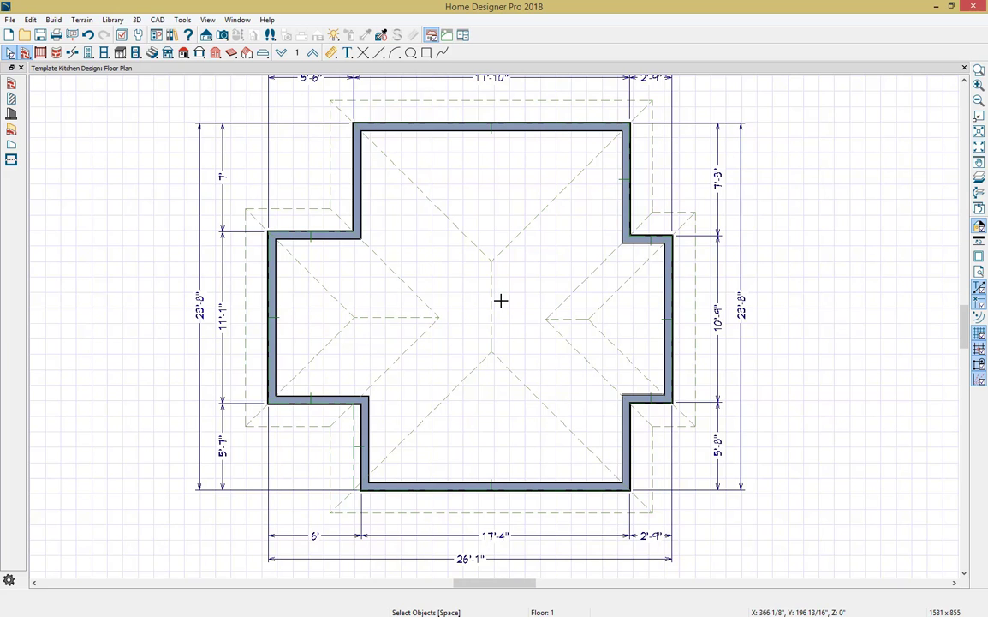
Create a 3D full overview of the house, orbit around its exterior, and close the camera view to return to the floor plan.
scroll(501, 300, "down", 1)
scroll(504, 308, "down", 1)
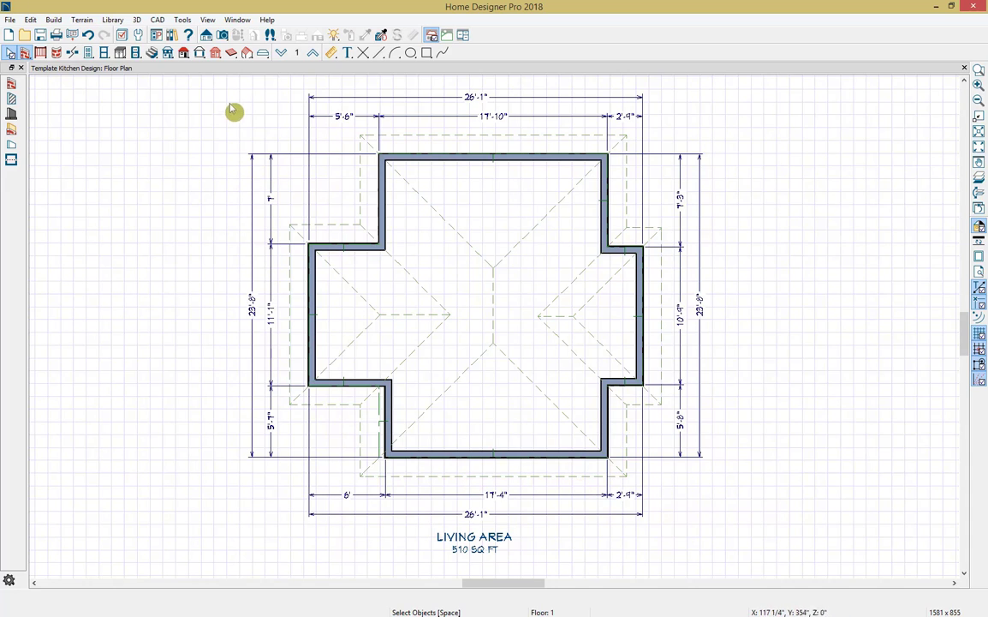
left_click(224, 35)
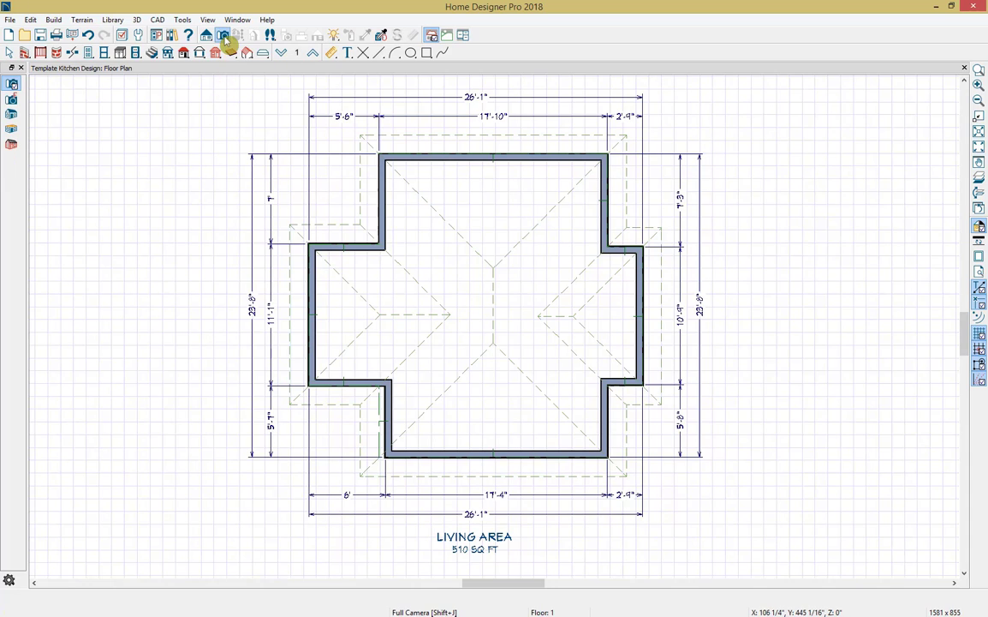
left_click(12, 117)
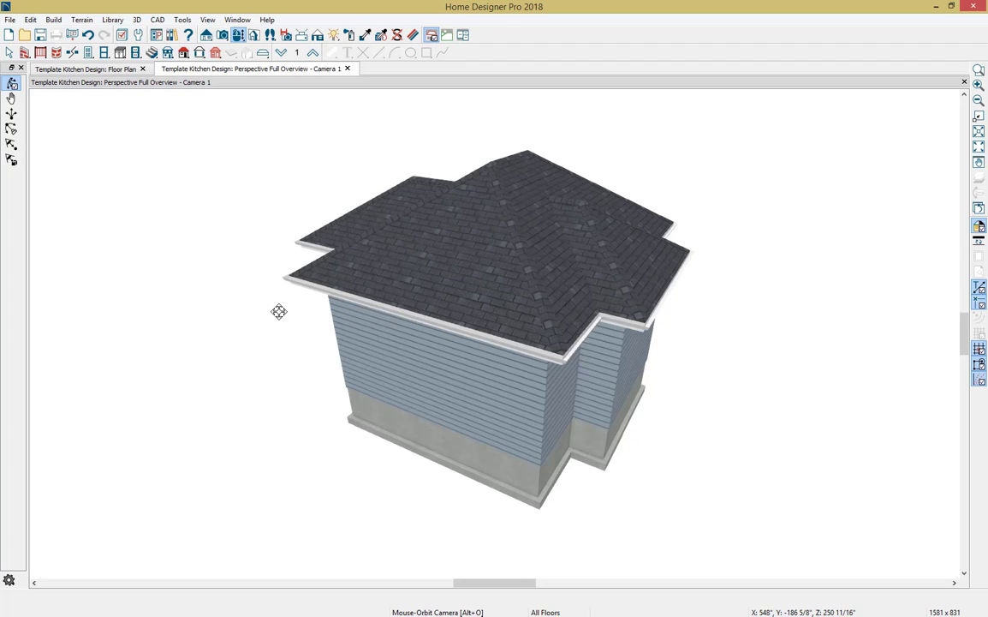
left_click_drag(279, 311, 645, 293)
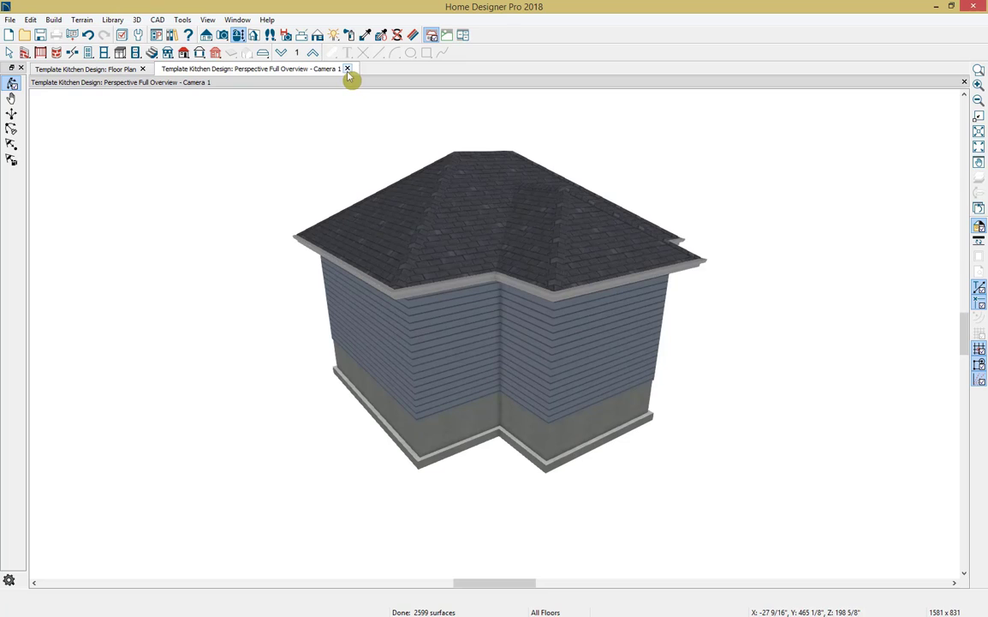
left_click(347, 68)
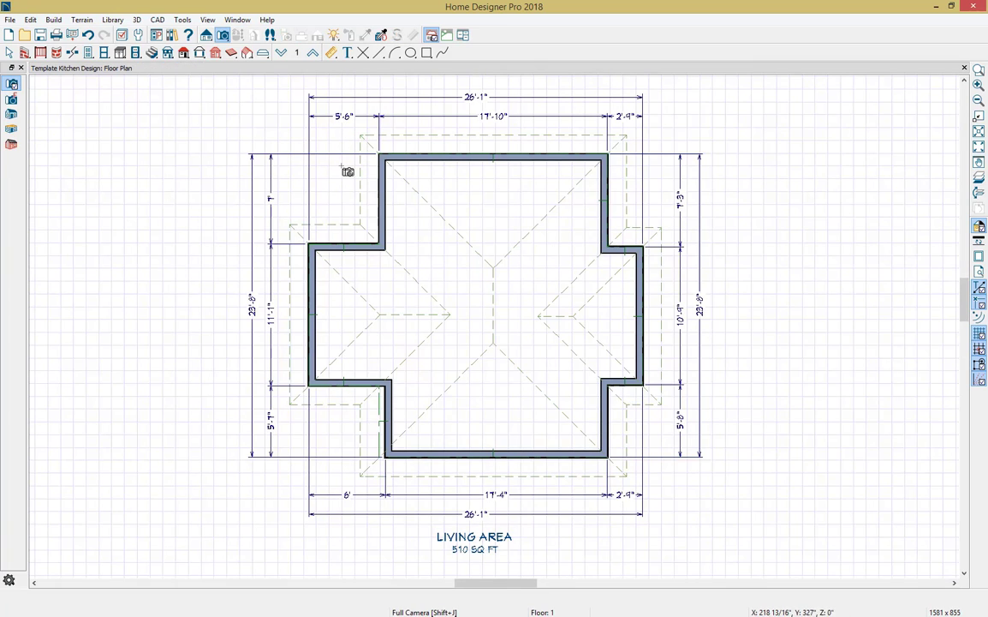
key("space")
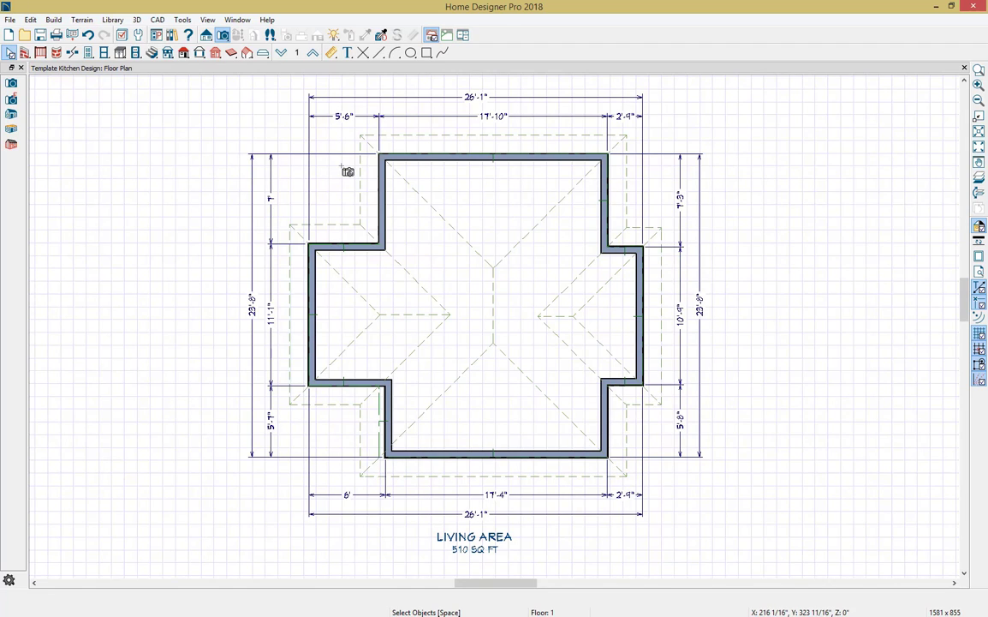
Turn off the display of the "Roof Planes" and "Roofs, Baselines" layers in the floor plan.
left_click(182, 20)
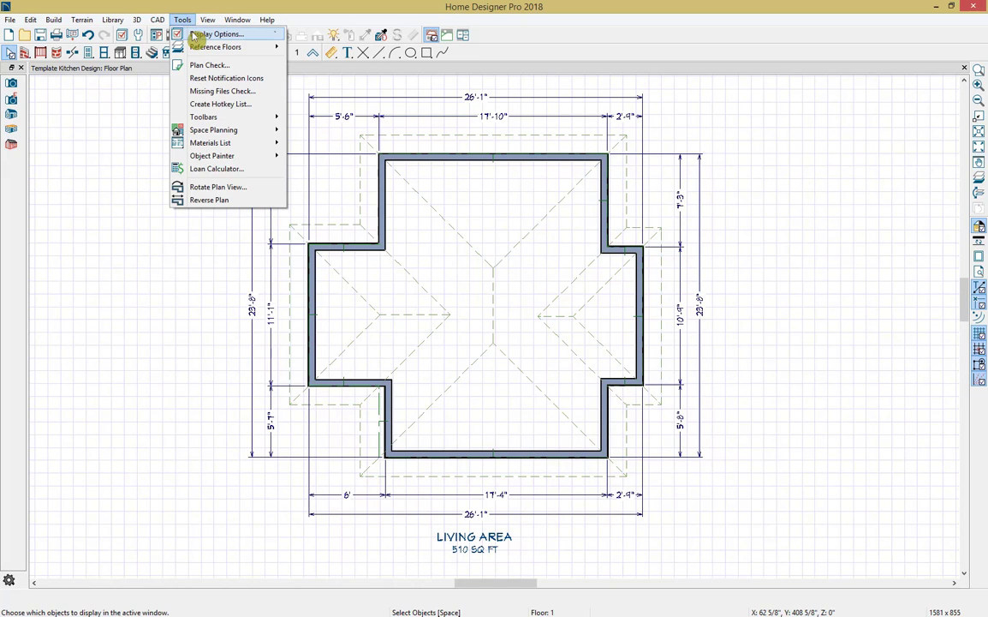
left_click(196, 34)
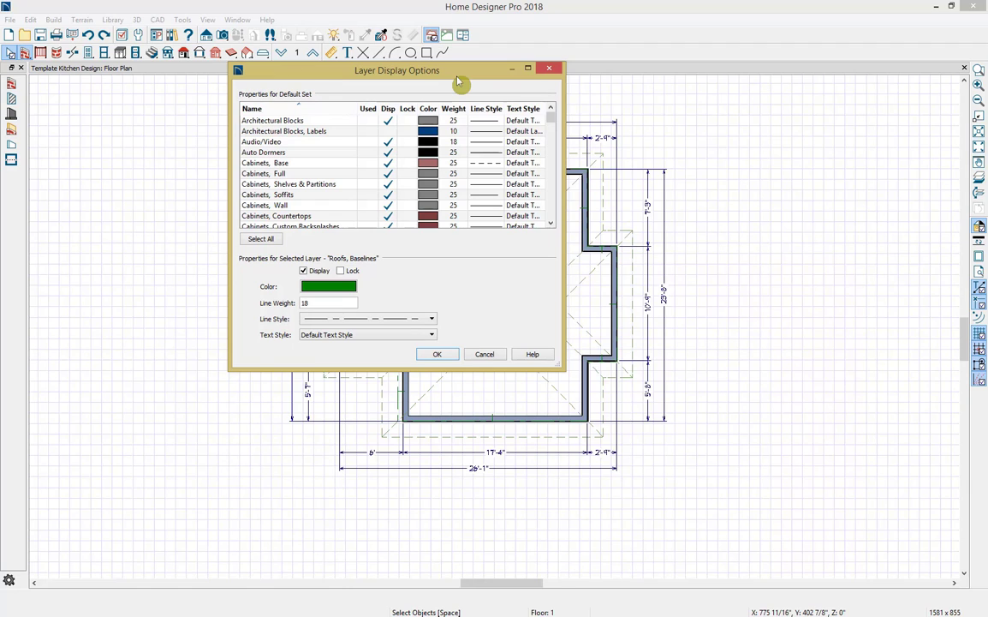
key("Down")
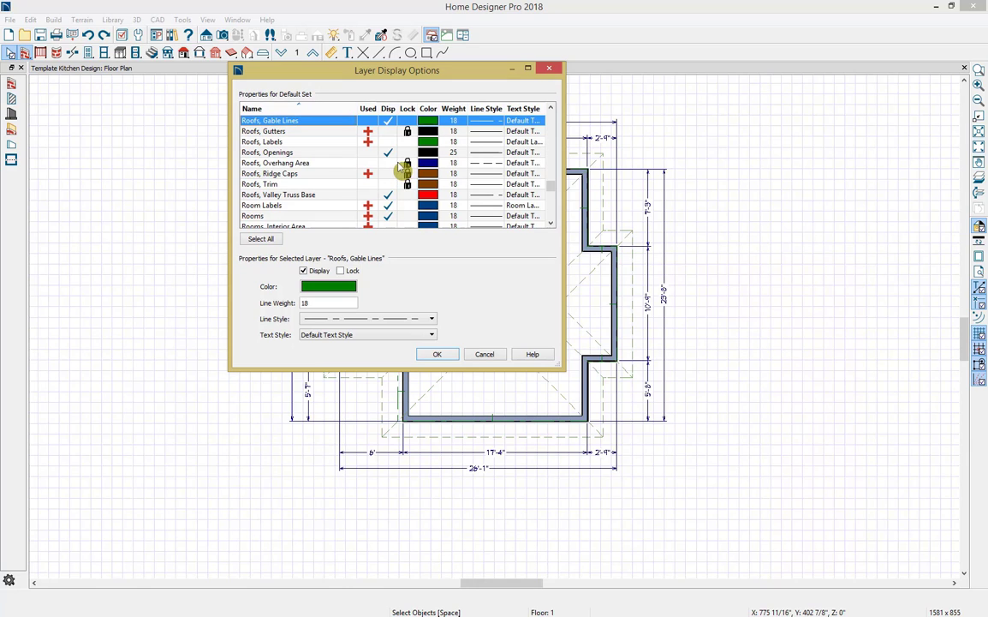
scroll(402, 170, "up", 4)
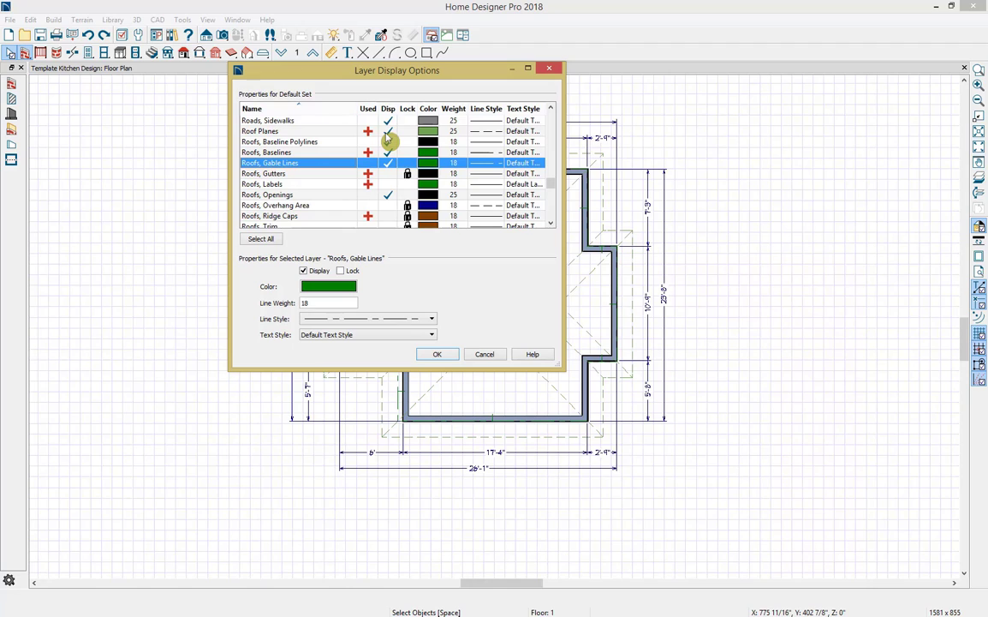
left_click(388, 131)
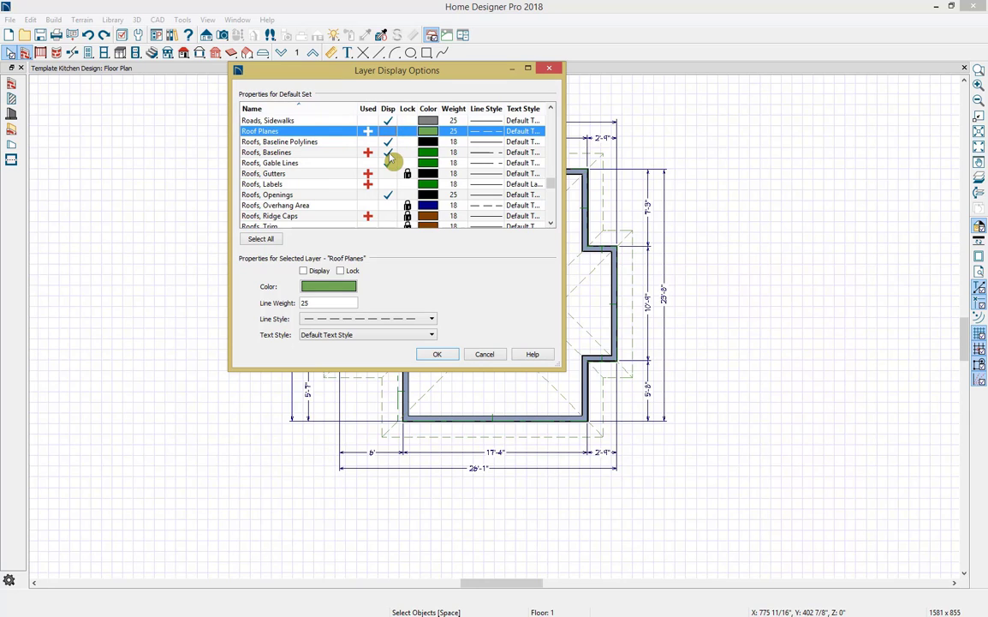
left_click(390, 156)
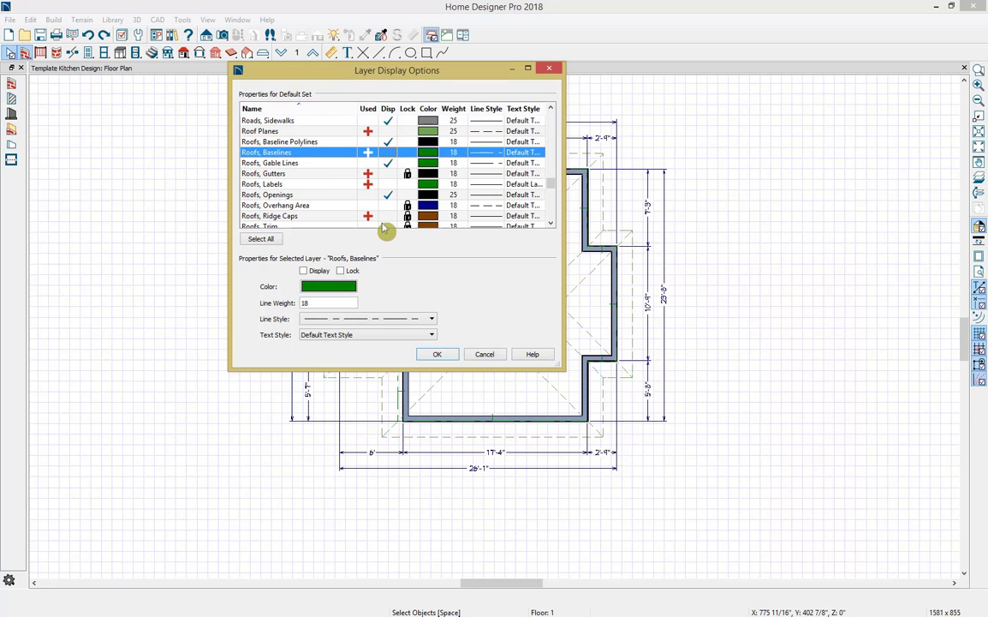
left_click(447, 355)
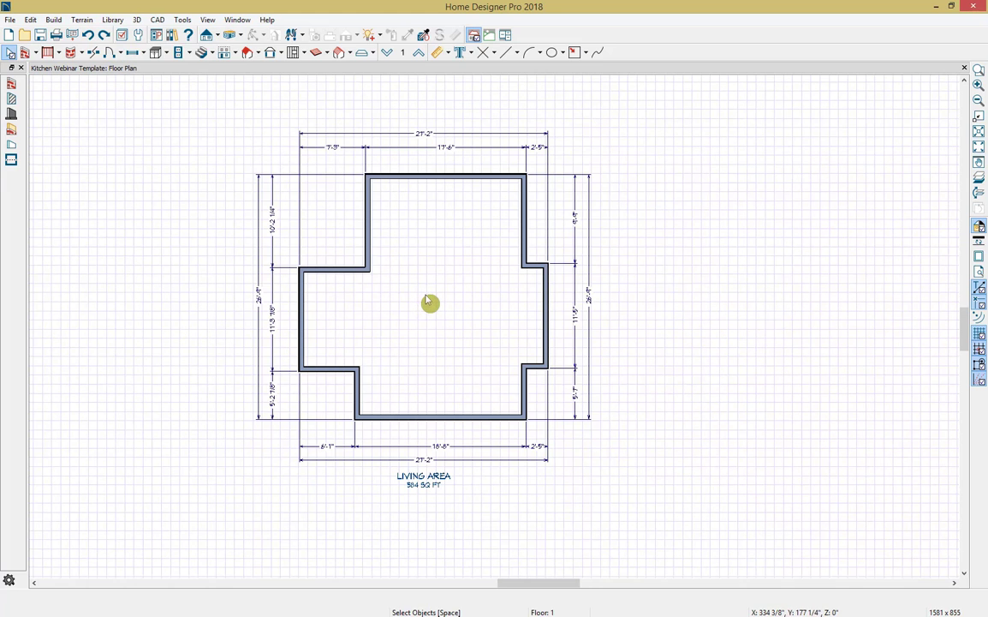
Set the length of the plan's top horizontal wall to 21'5" by moving its left end.
left_click(443, 184)
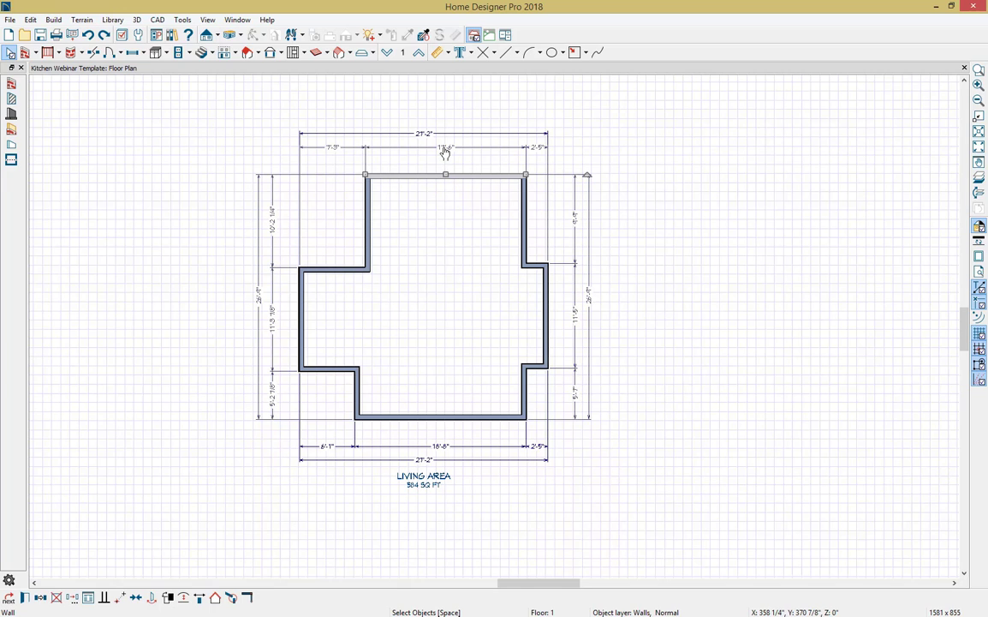
left_click(444, 151)
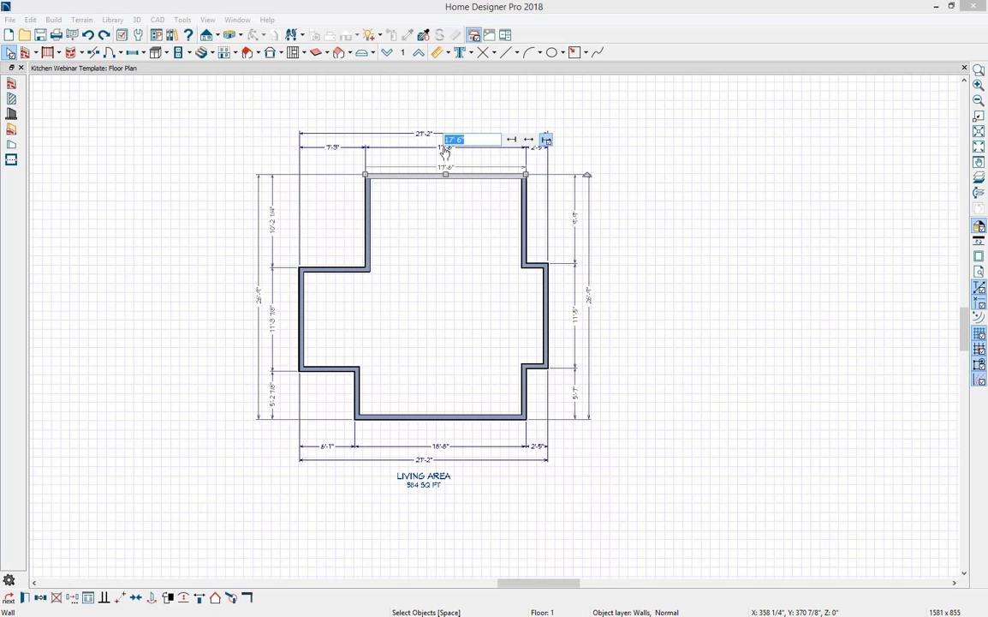
type("21'5")
left_click(445, 152)
left_click(509, 144)
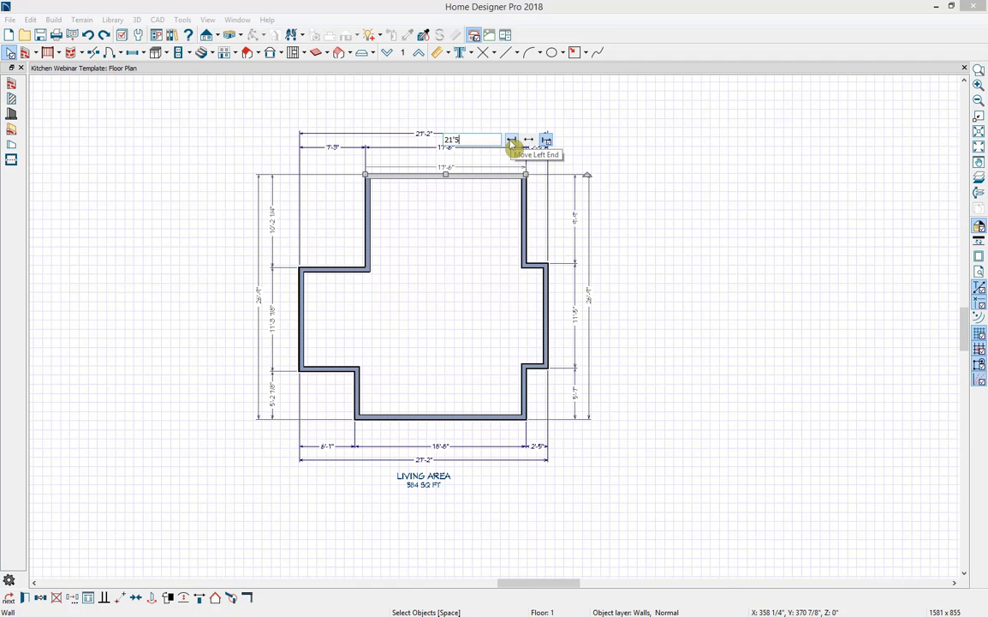
left_click(530, 143)
left_click(548, 141)
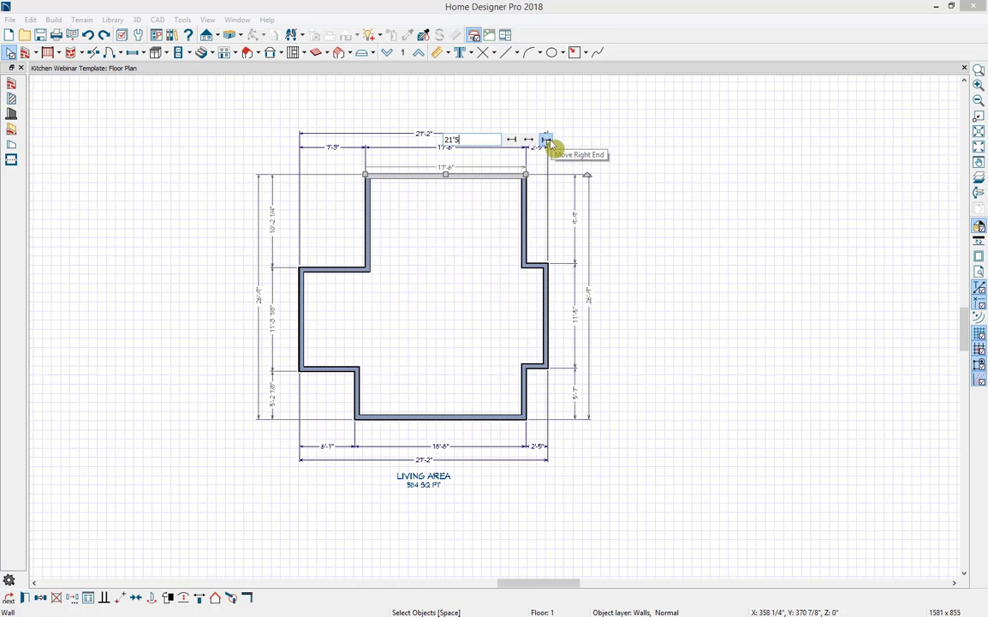
left_click(511, 139)
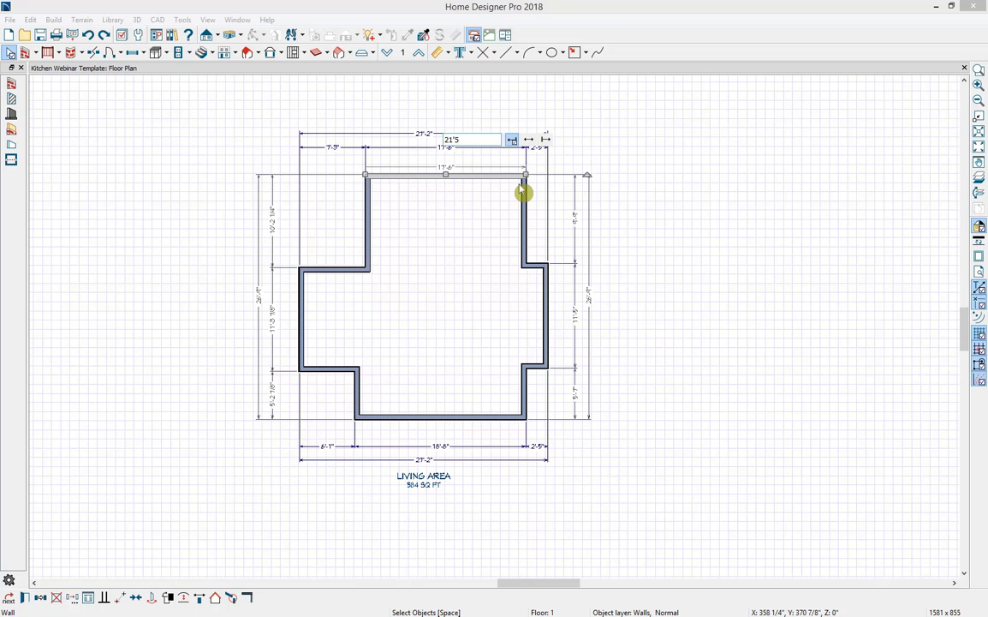
key("Return")
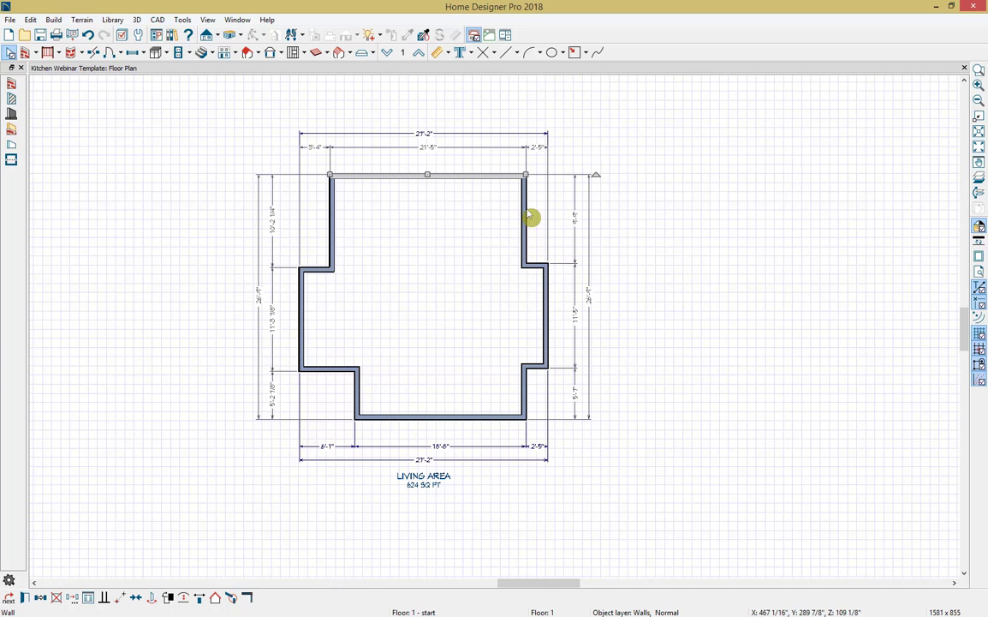
Set the length of the upper-right vertical exterior wall to 13' 7 1/2".
left_click(526, 215)
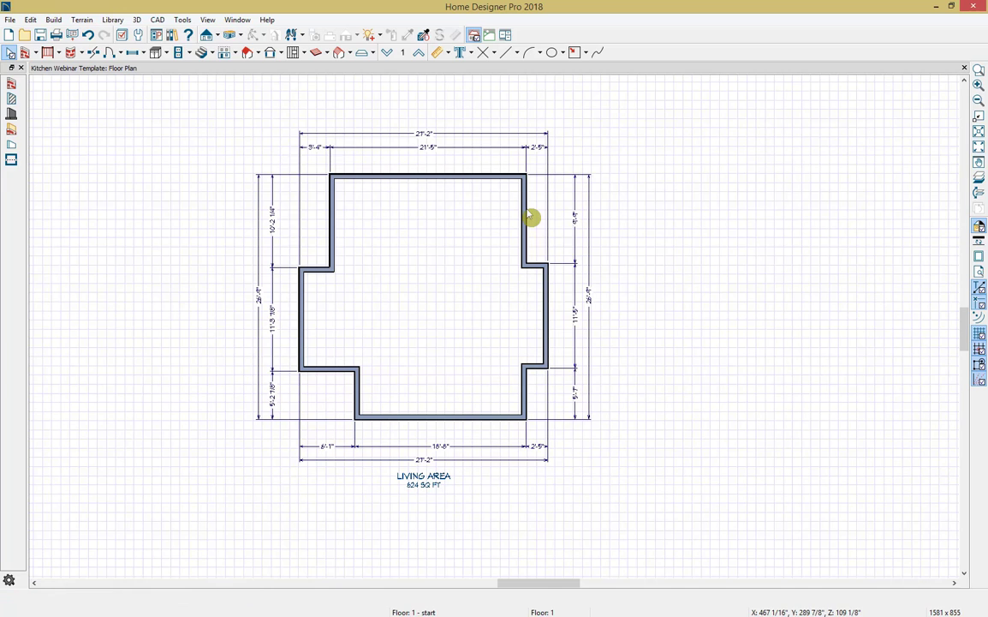
left_click(575, 224)
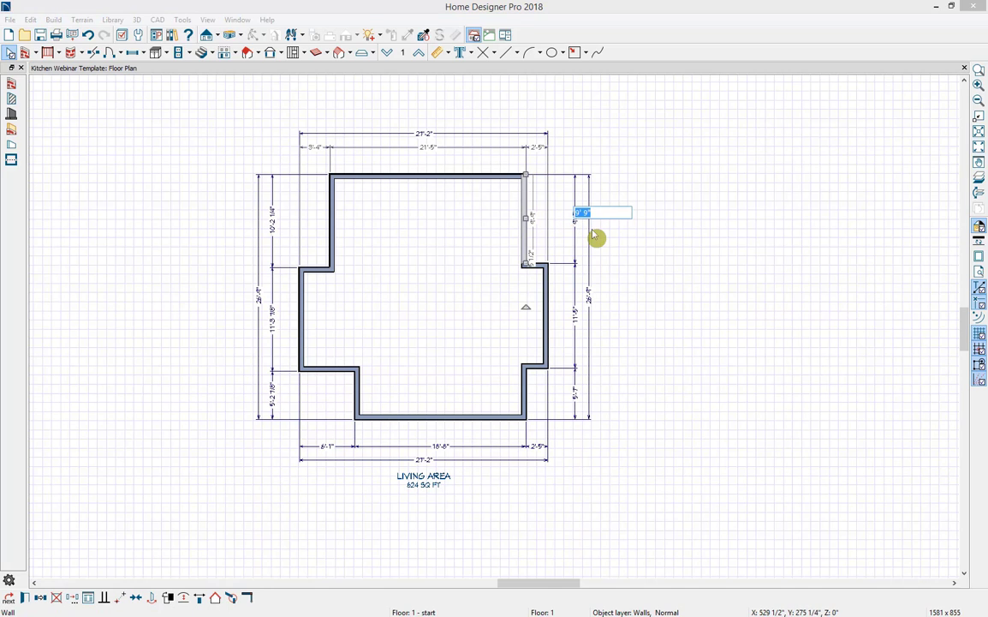
type("13' 7 1/2")
key("Return")
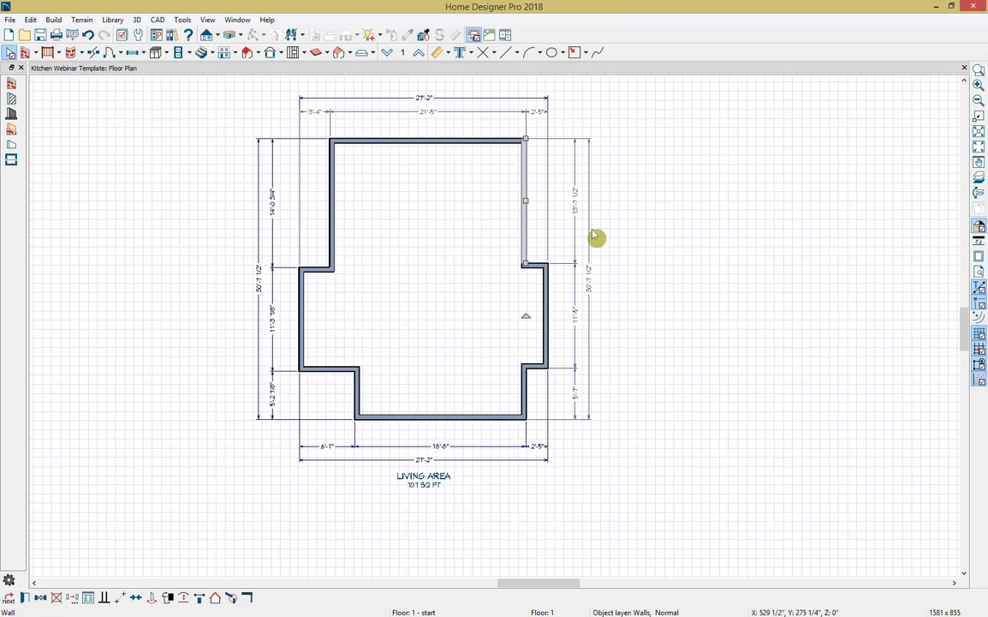
Set the length of the short horizontal jog wall on the plan's upper right side to 2'3".
left_click(542, 269)
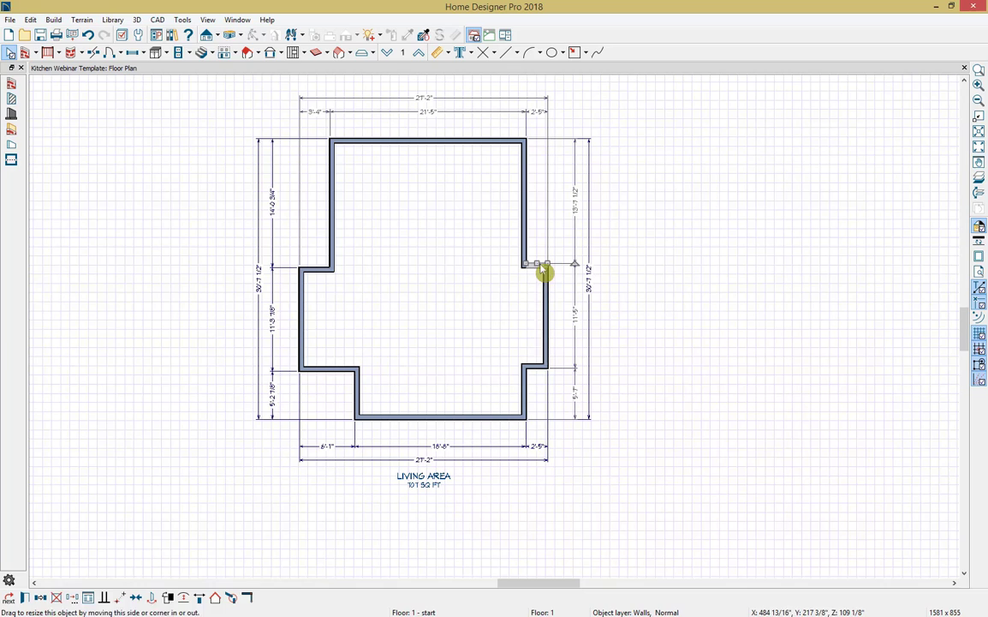
left_click(535, 116)
type("2'3")
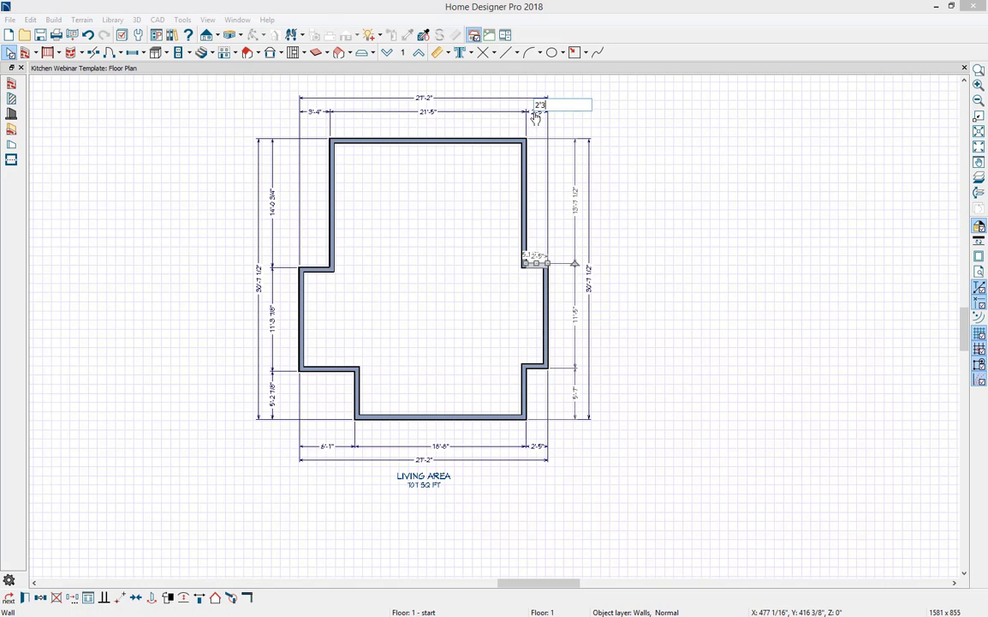
key("Return")
Set the length of the outermost right vertical wall to 14' by moving its lower end.
left_click(546, 328)
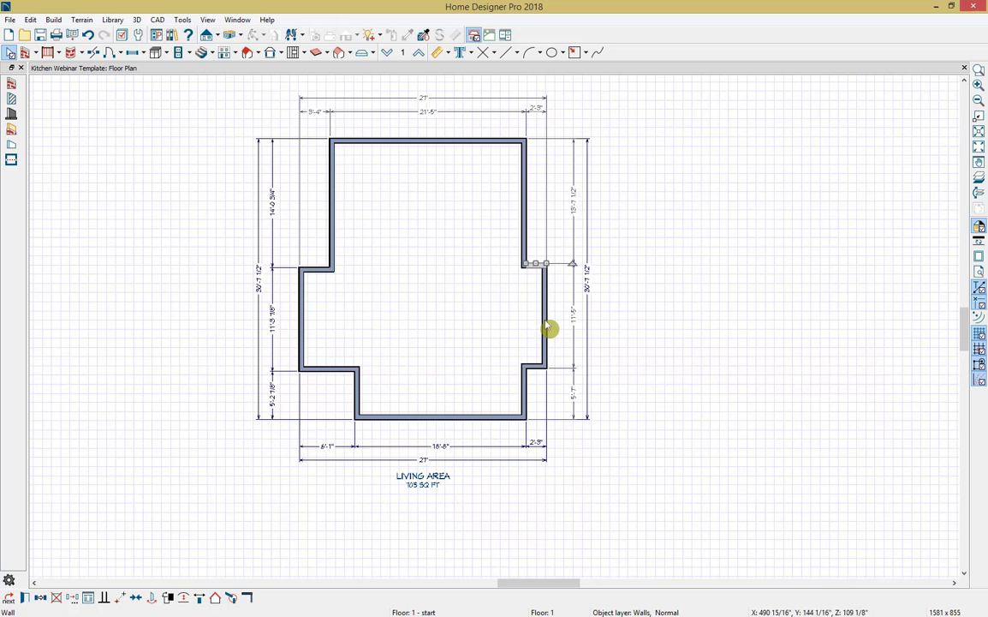
left_click(576, 317)
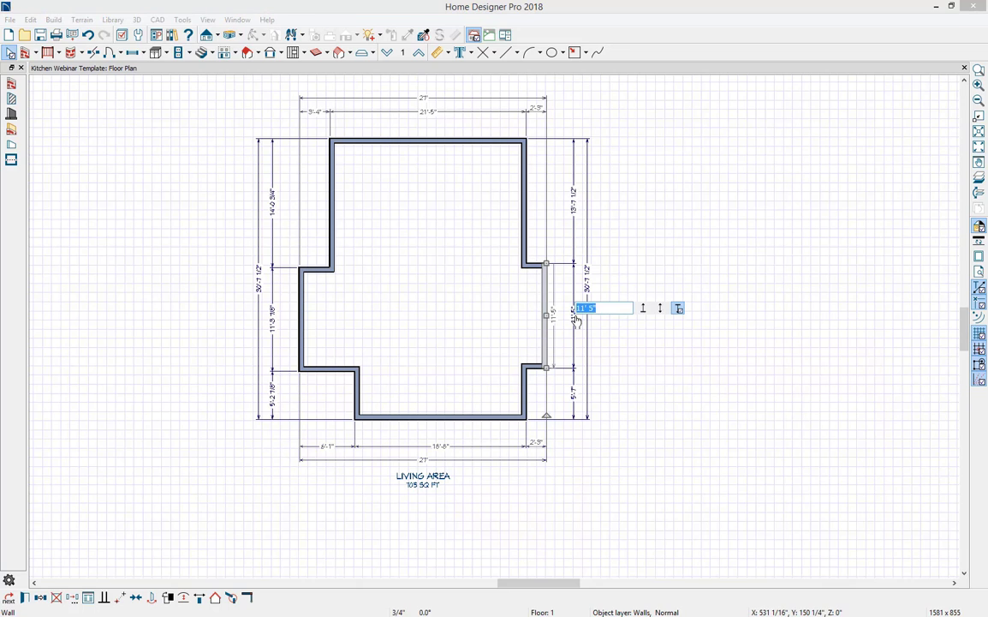
type("14")
key("Return")
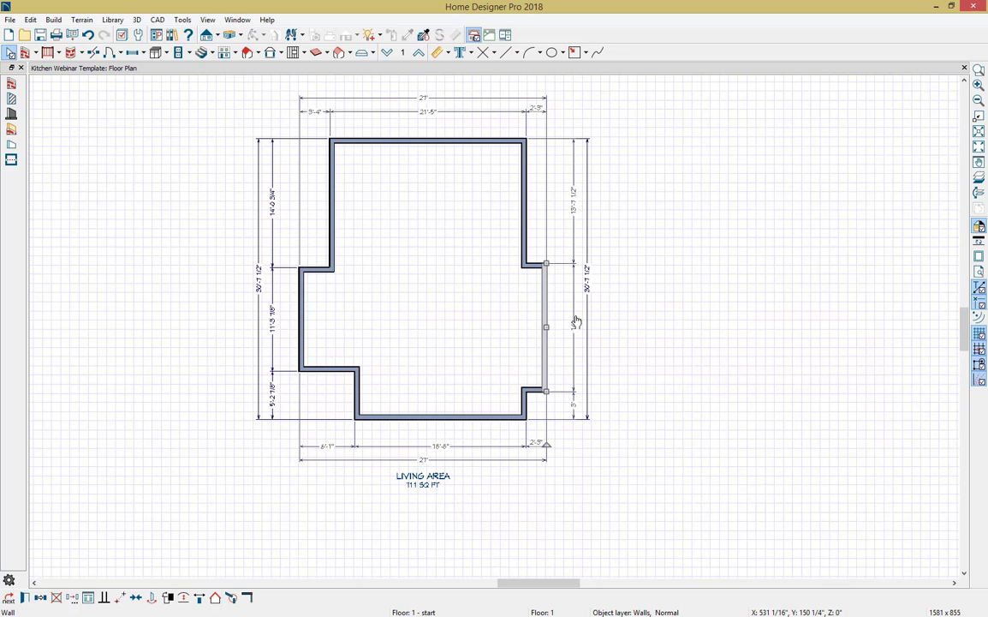
Position the plan's lower-right vertical wall 3'4" in from the outermost right wall and set its length to 8'5".
left_click(527, 406)
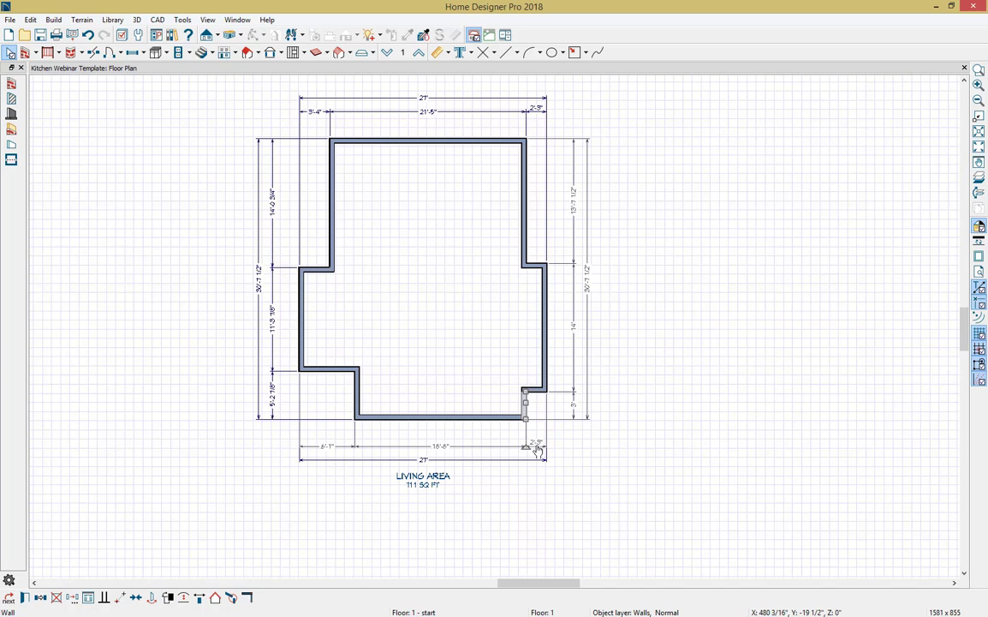
left_click(535, 444)
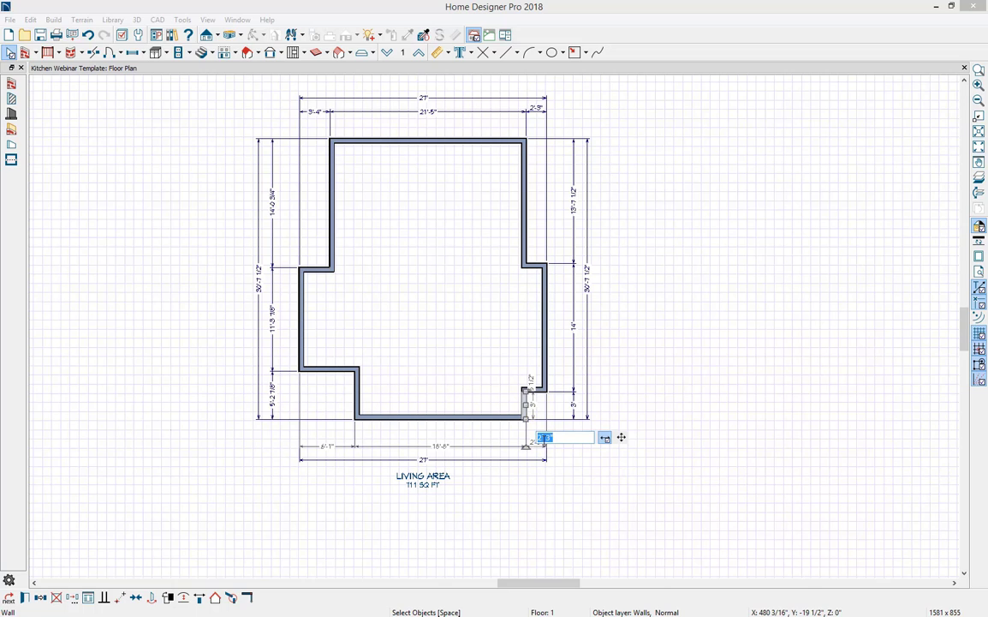
type("3'4")
key("Return")
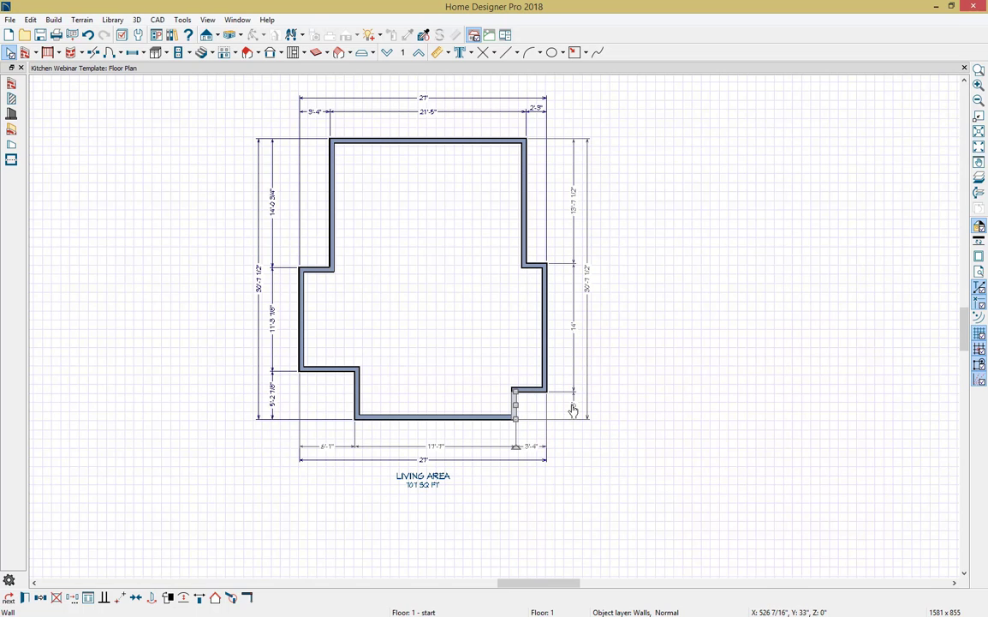
left_click(573, 410)
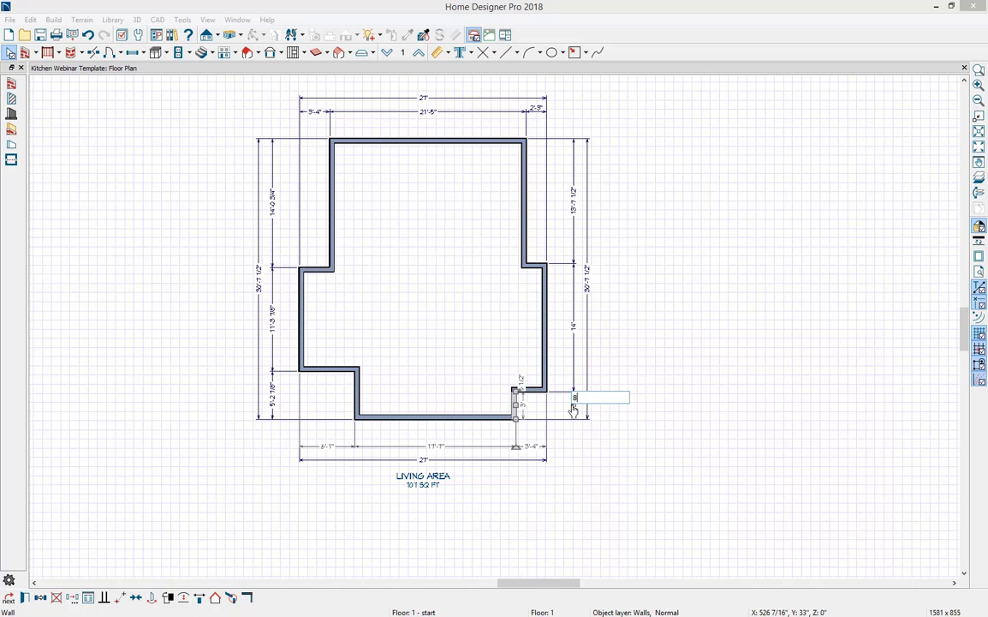
type("8'5")
key("Return")
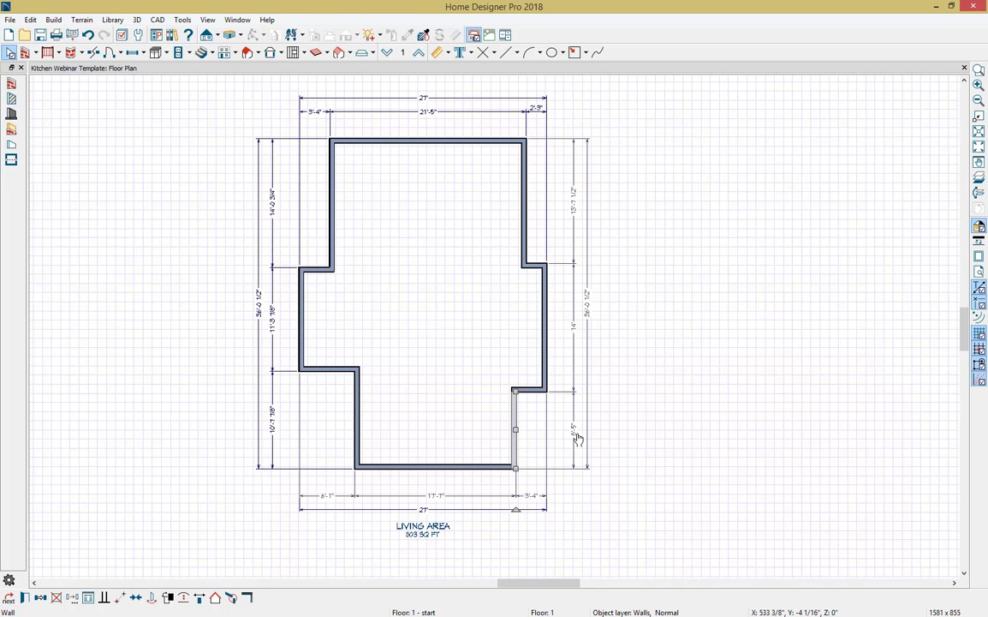
Set the length of the plan's bottom horizontal wall to 19'4" by moving its left end.
left_click(437, 467)
left_click(438, 495)
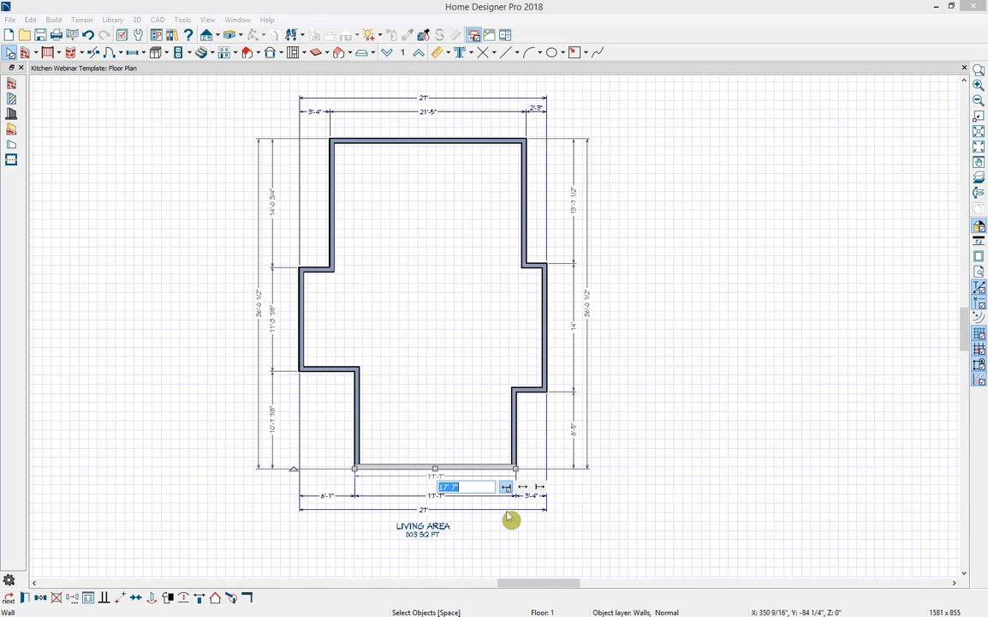
type("19'4")
key("Return")
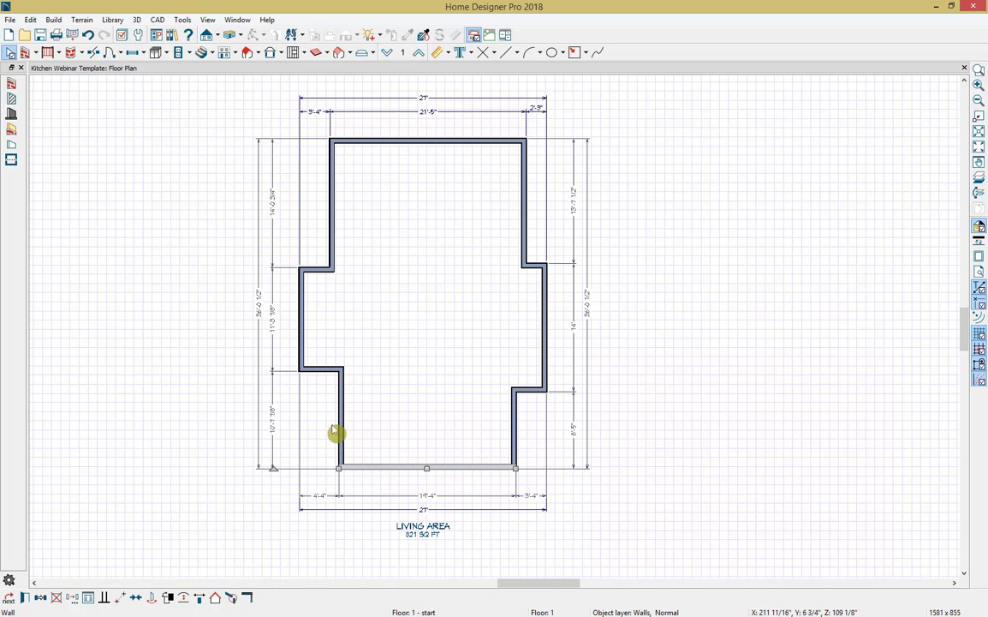
Place the lower-left horizontal jog wall 7'4" above the plan's bottom wall and set its length to 8'3".
left_click(325, 373)
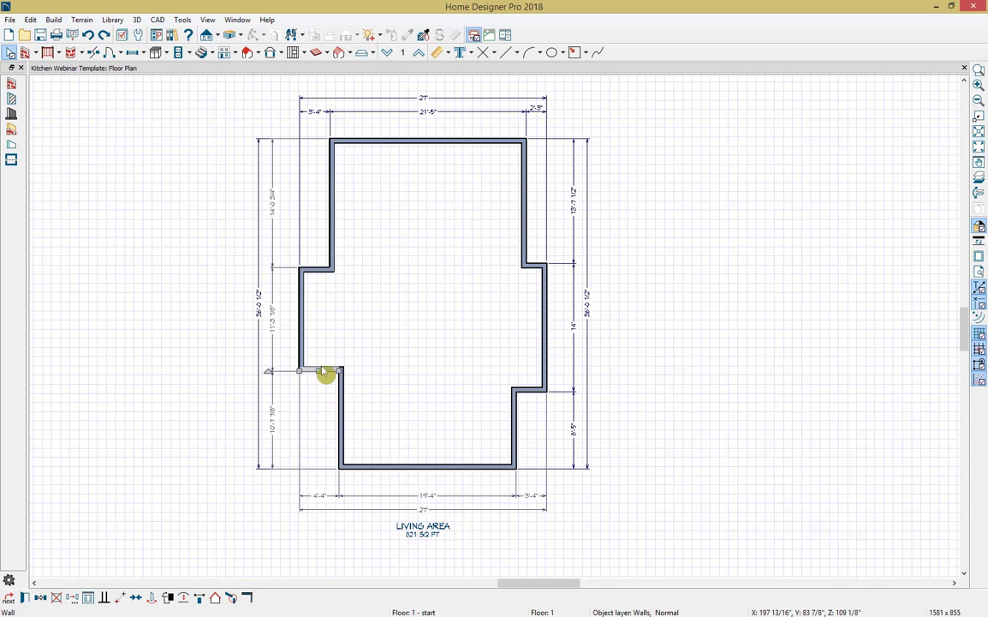
left_click(276, 426)
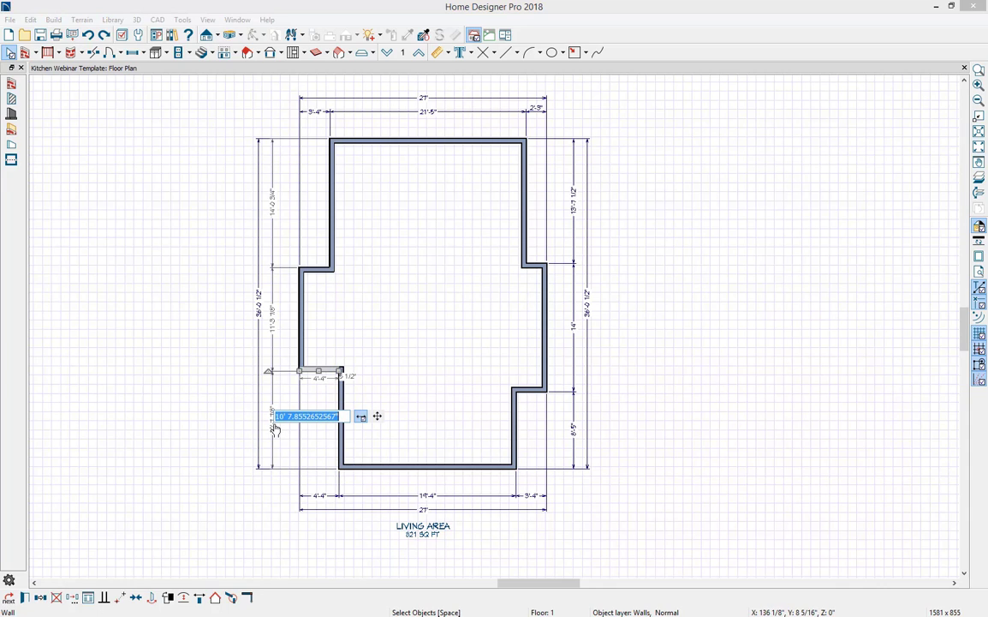
type("7'4")
key("Return")
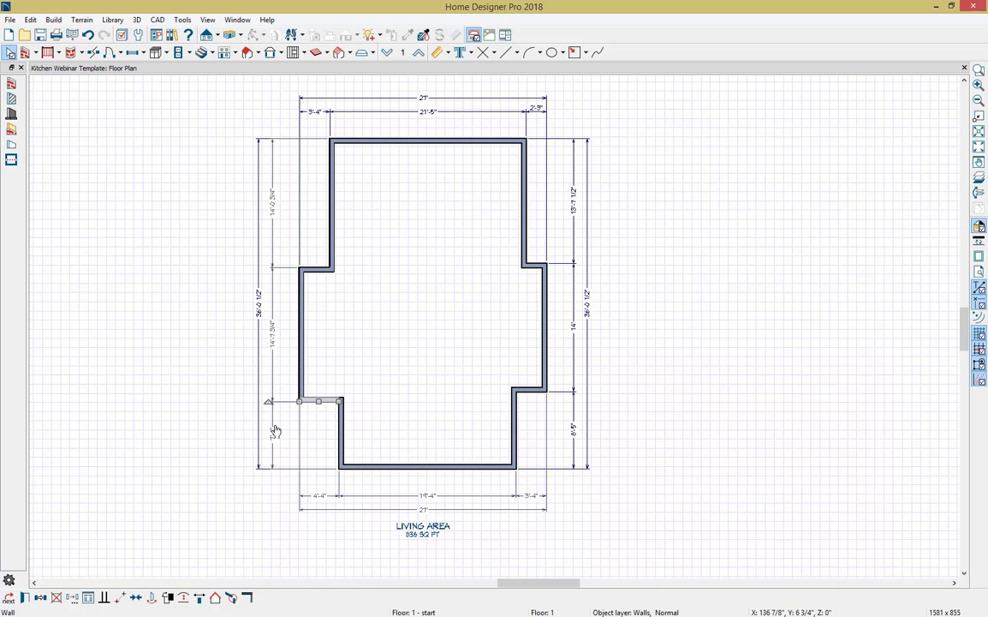
left_click(324, 501)
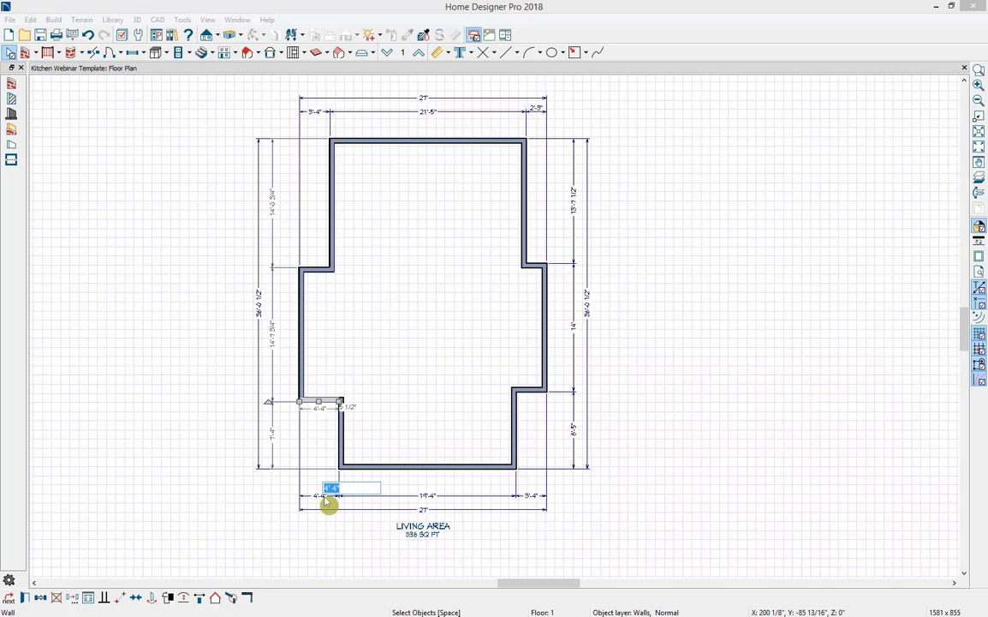
type("8'3")
key("Return")
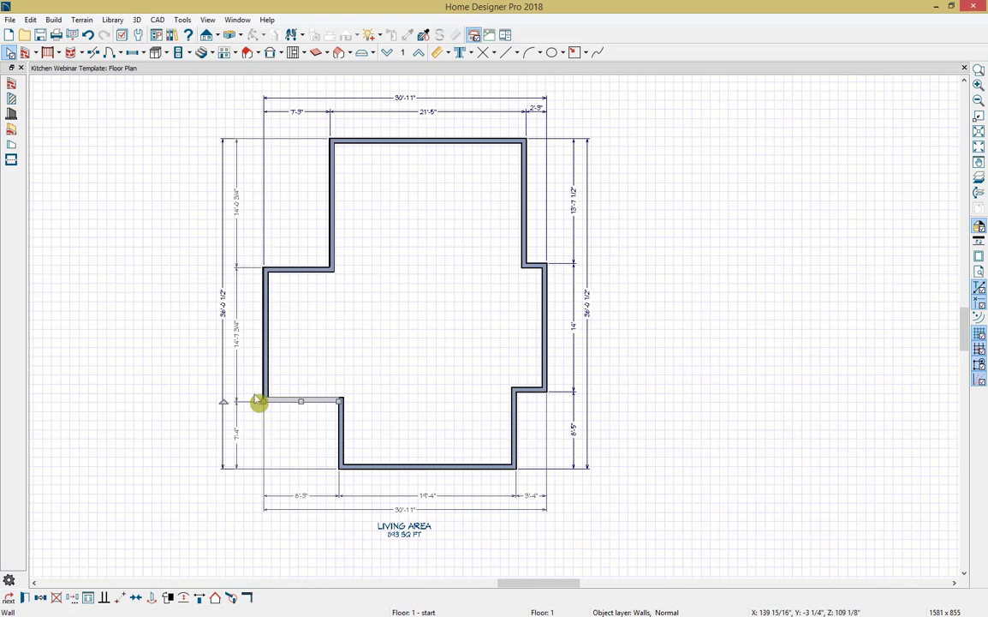
Set the length of the outermost left vertical wall to 15'1" by moving its upper end.
left_click(271, 358)
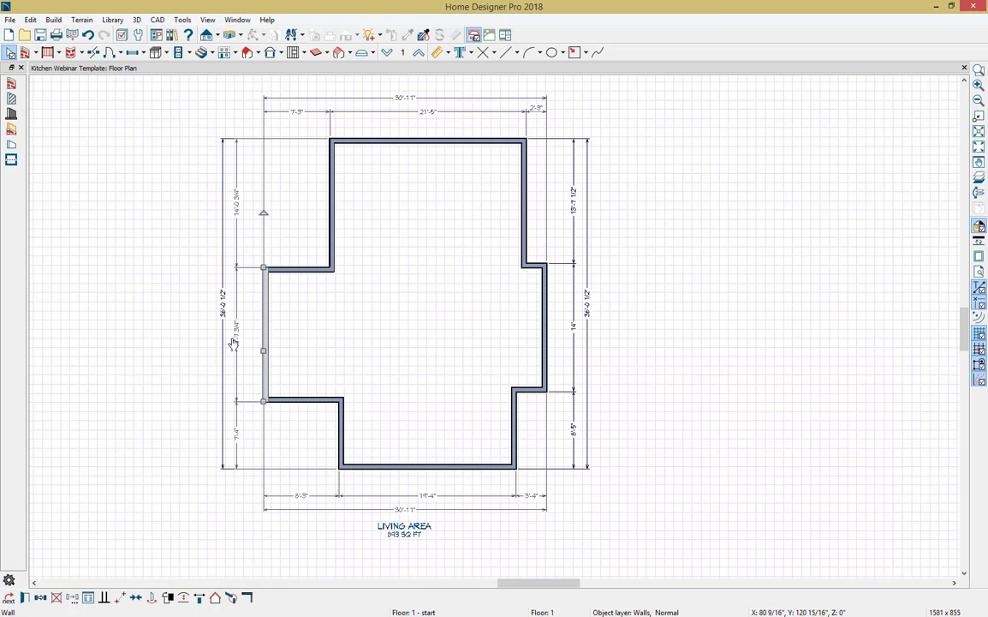
left_click(236, 342)
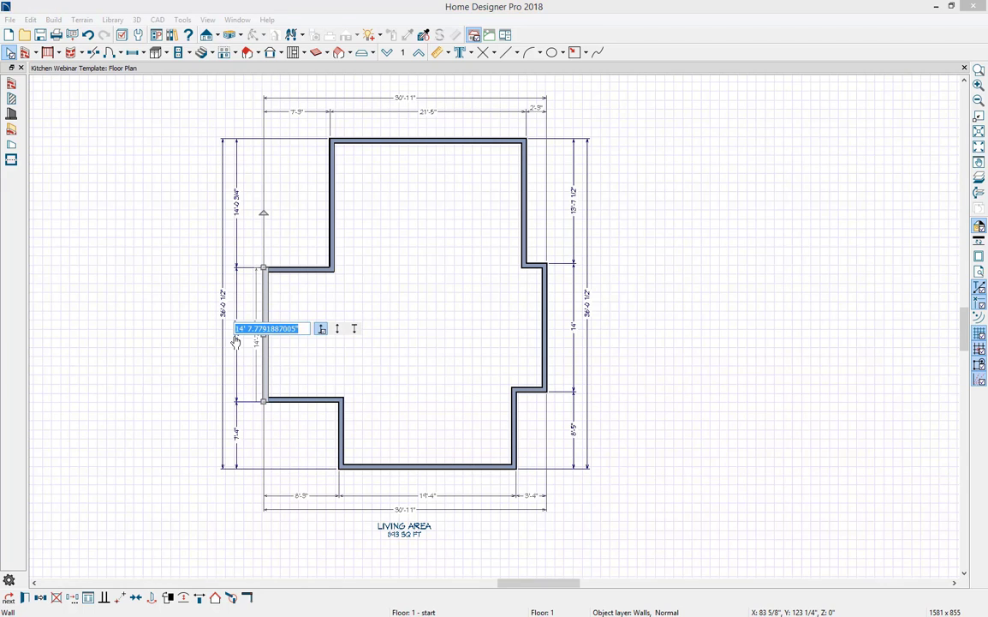
type("15'1")
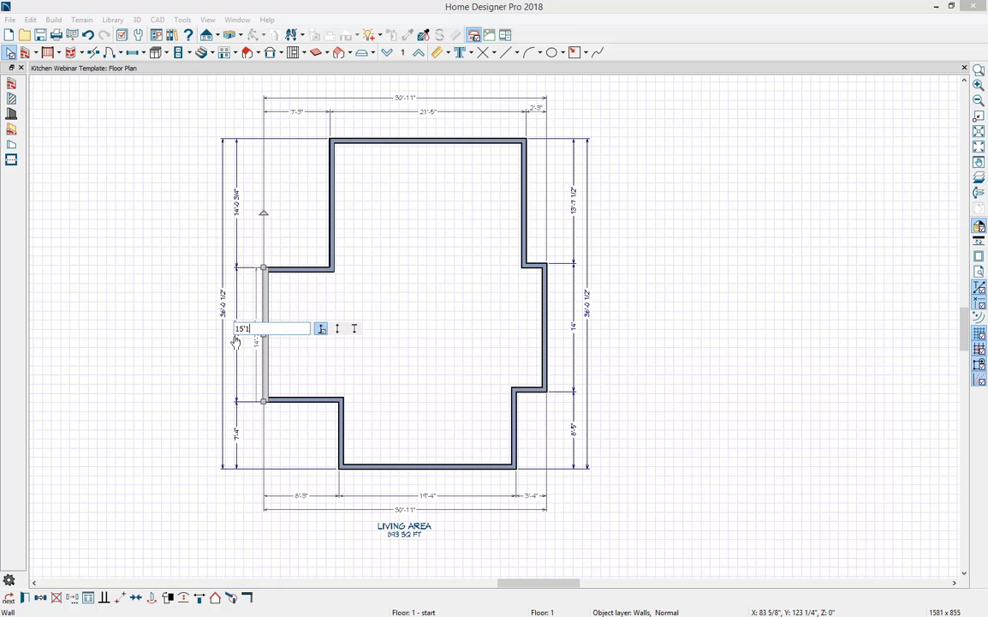
key("Return")
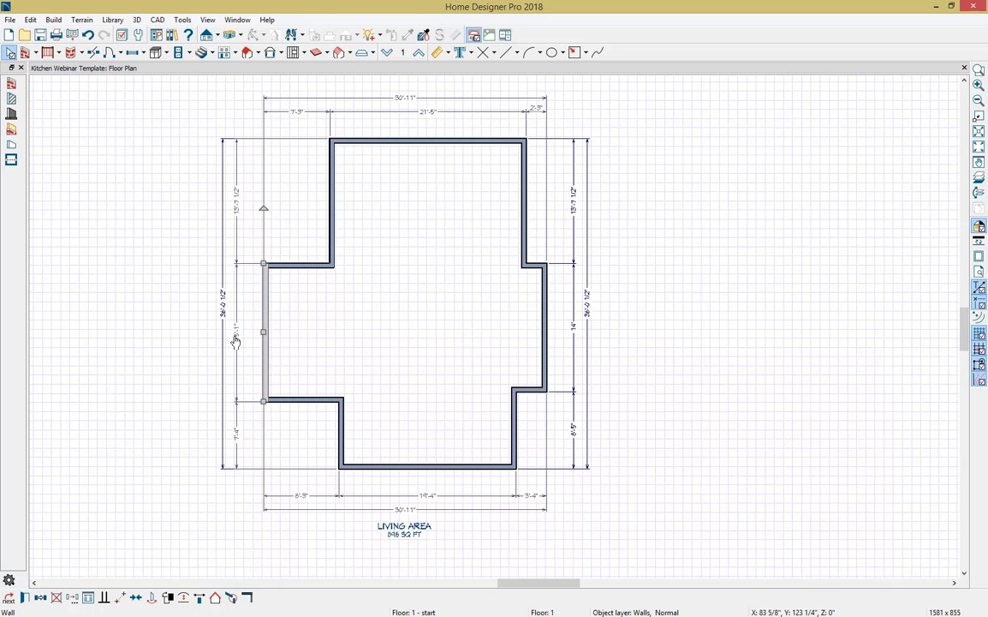
Set the length of the upper-left horizontal jog wall to 7'6 1/2" by moving its outer end.
left_click(304, 267)
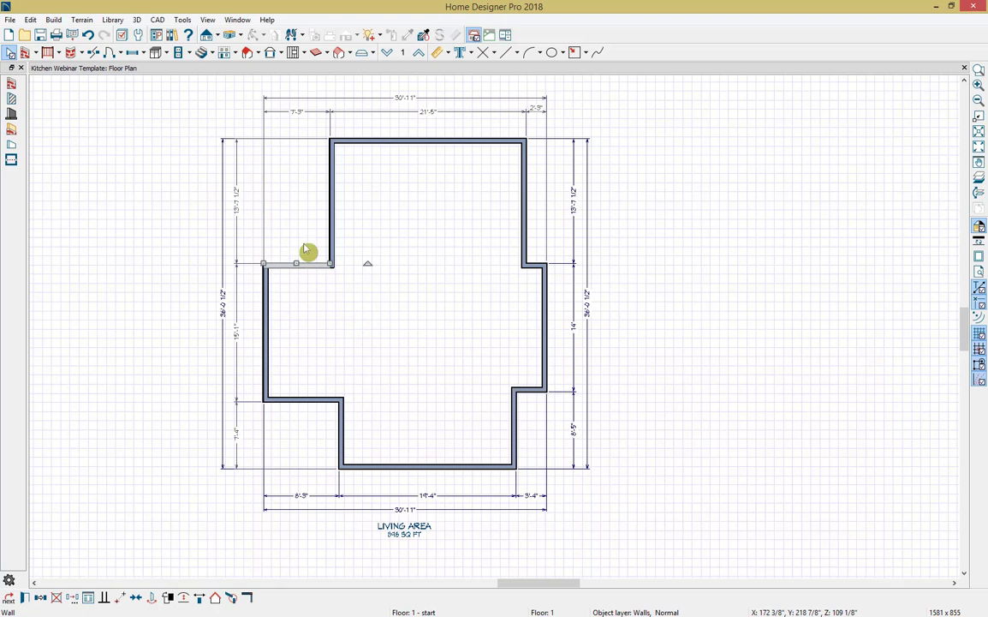
left_click(298, 115)
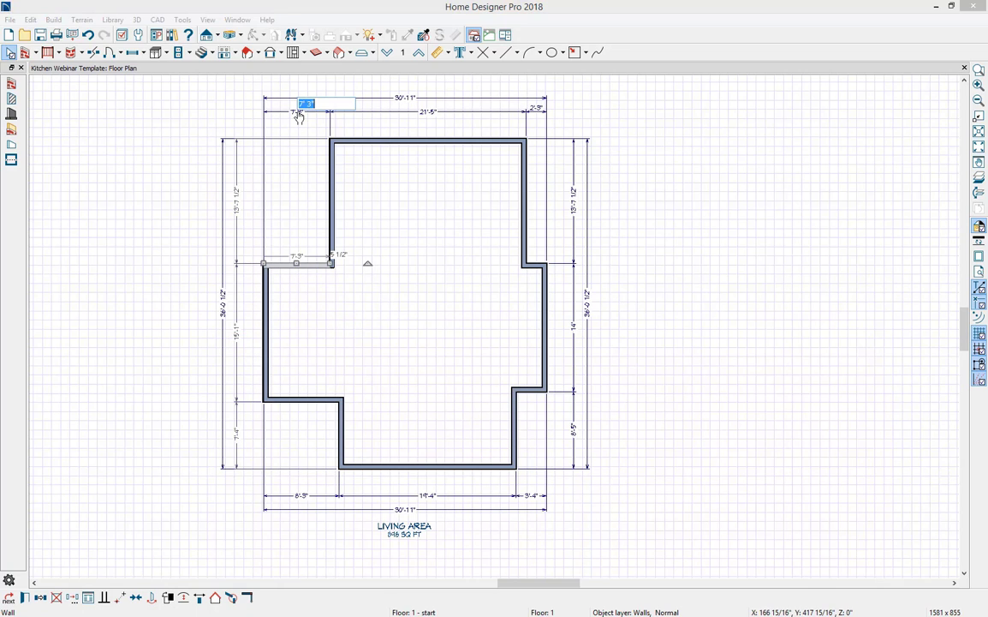
type("7'6 1/2")
key("Return")
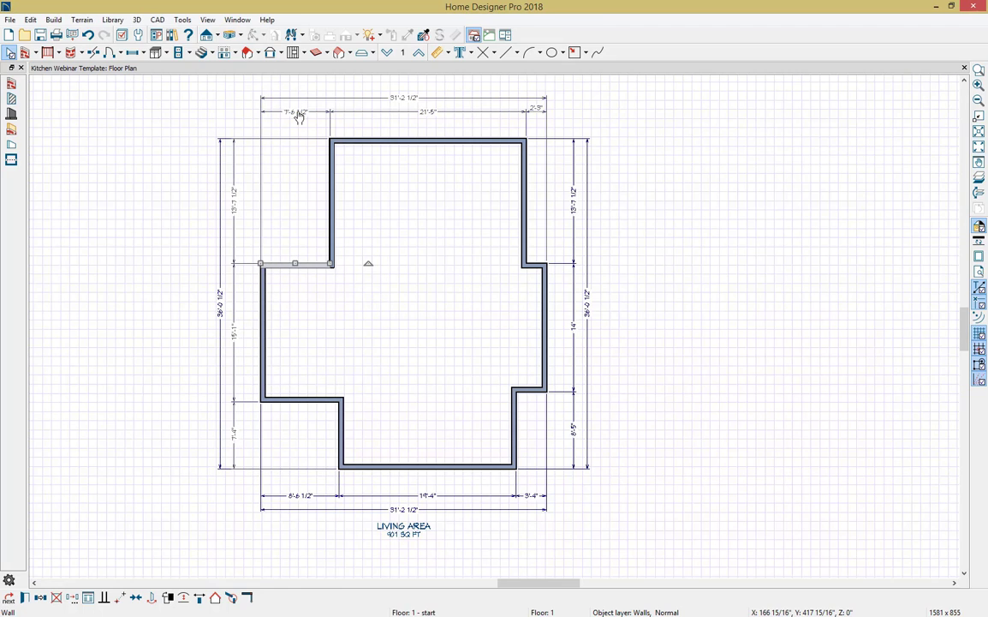
left_click(334, 197)
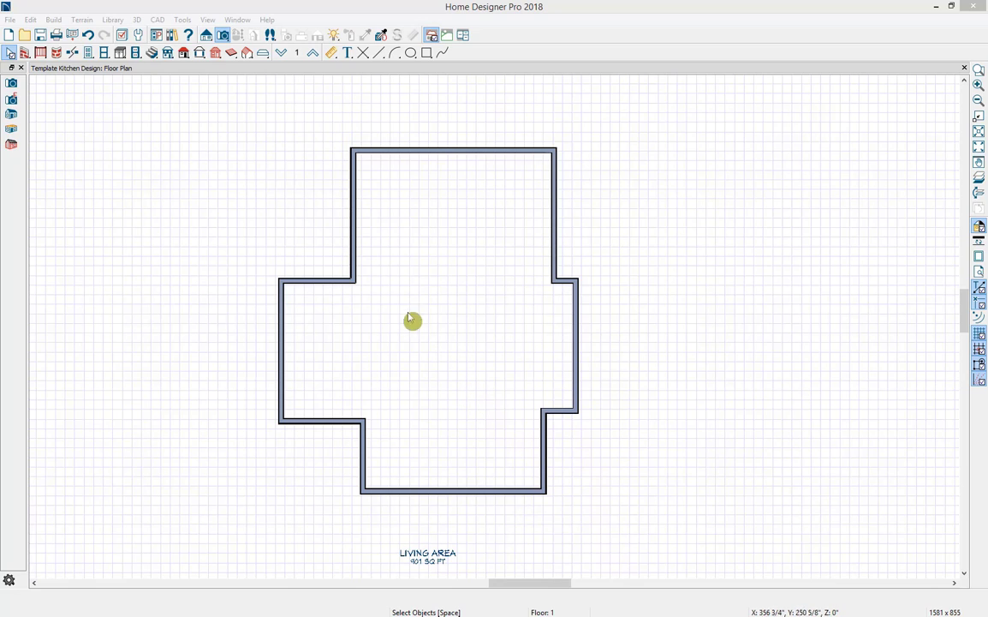
Create a full camera view inside the room looking toward the plan's top wall, with the side alcoves in view.
left_click(223, 35)
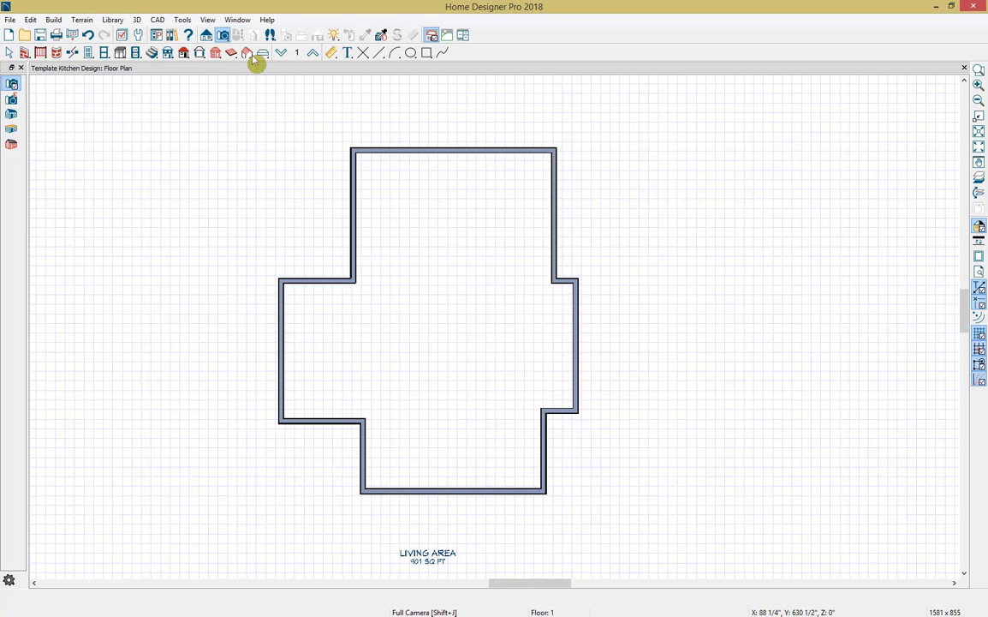
left_click_drag(455, 370, 455, 205)
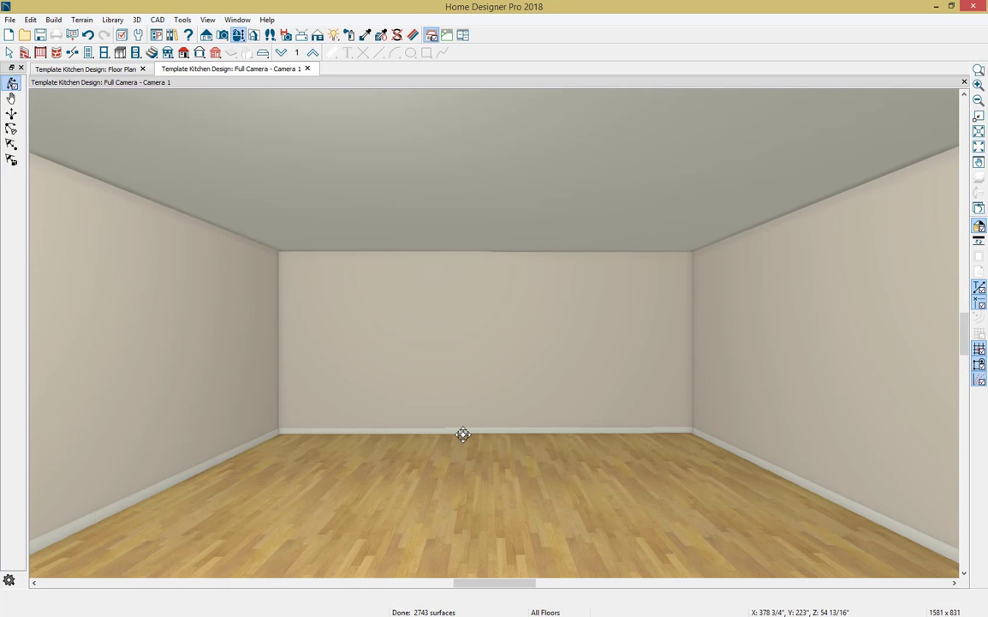
scroll(463, 433, "down", 3)
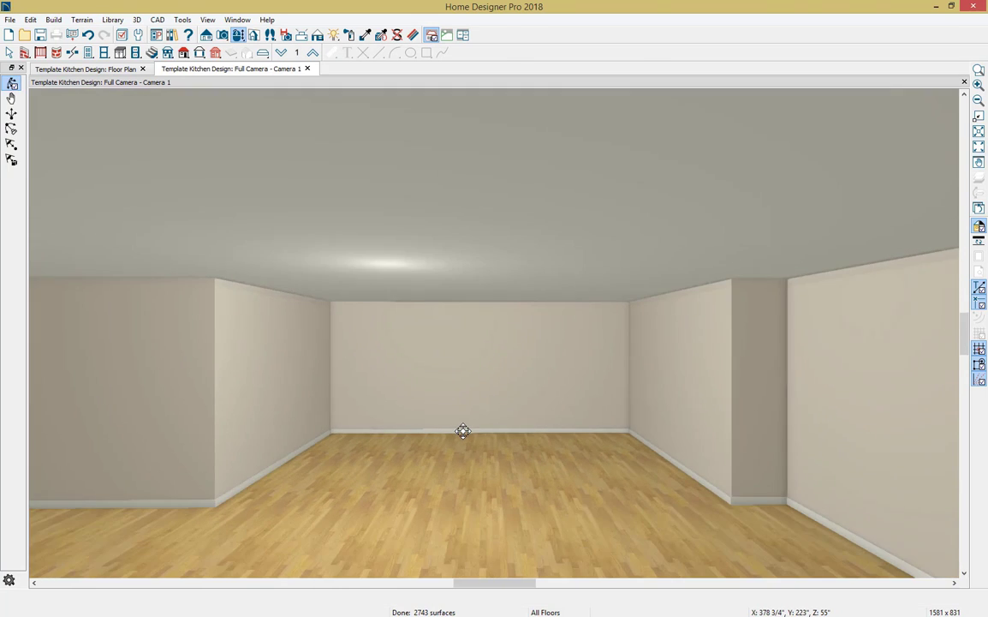
left_click_drag(460, 434, 502, 391)
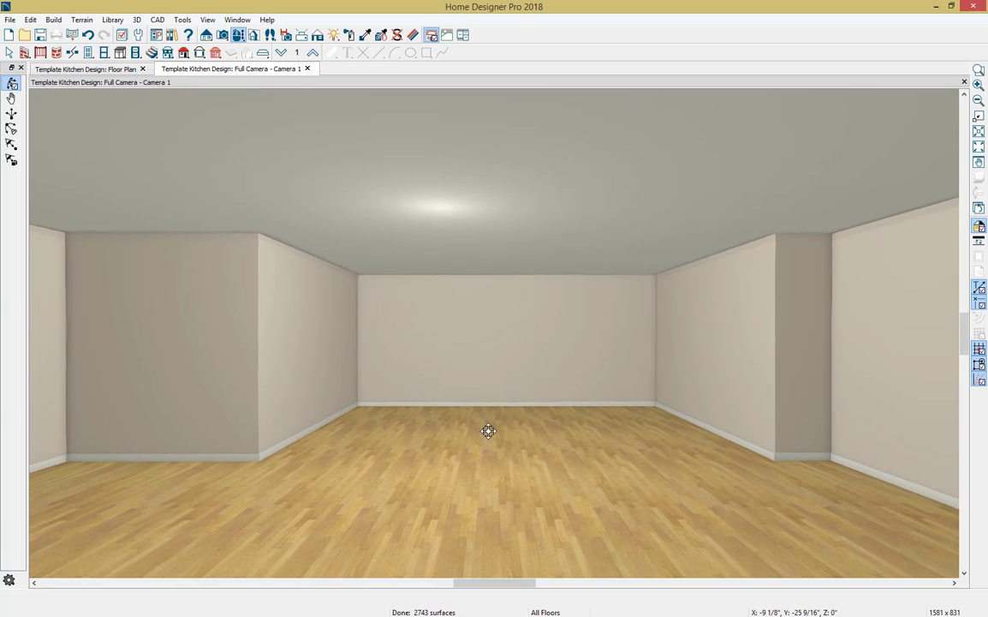
middle_click_drag(346, 382, 408, 374)
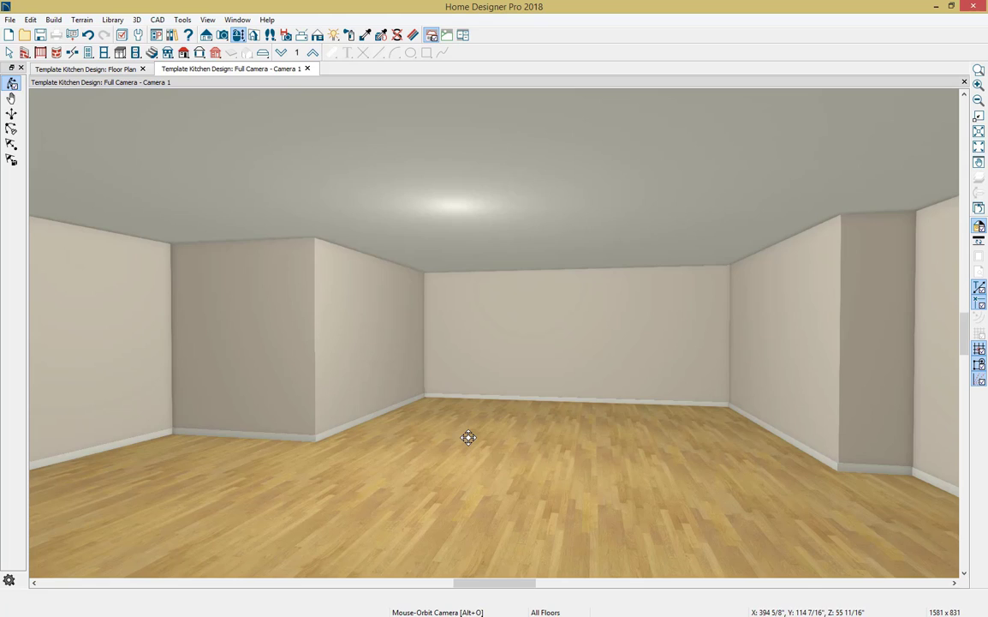
Select the room in the camera view and set its room type to Kitchen.
key("space")
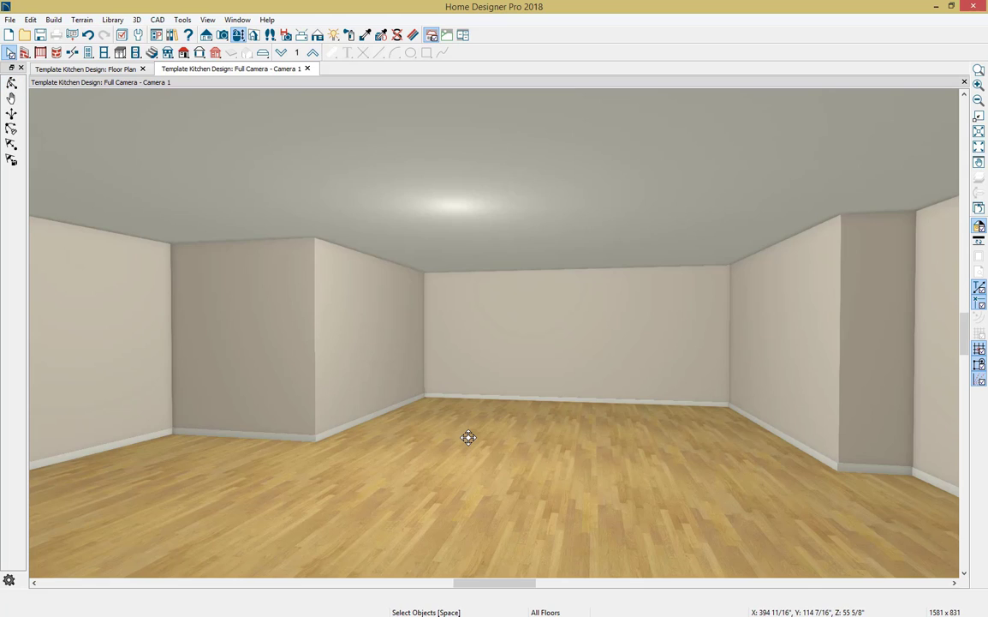
left_click(469, 444)
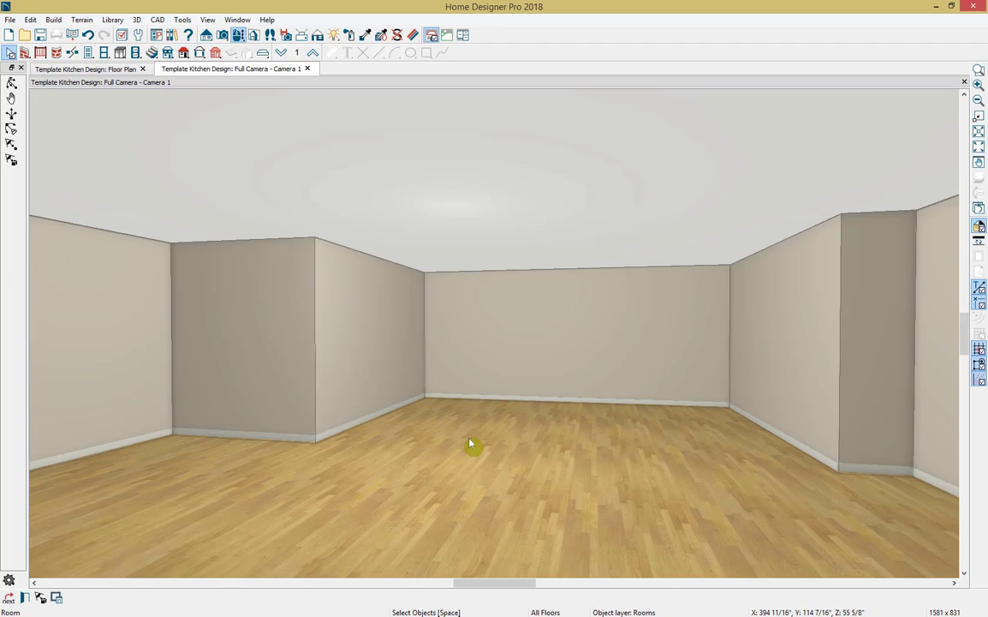
left_click(25, 599)
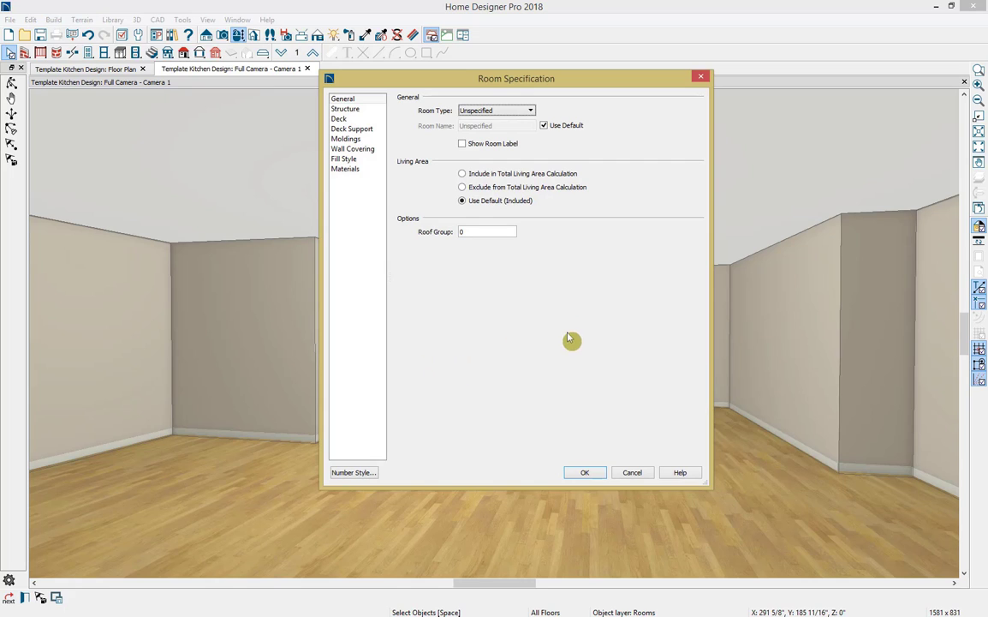
left_click(532, 111)
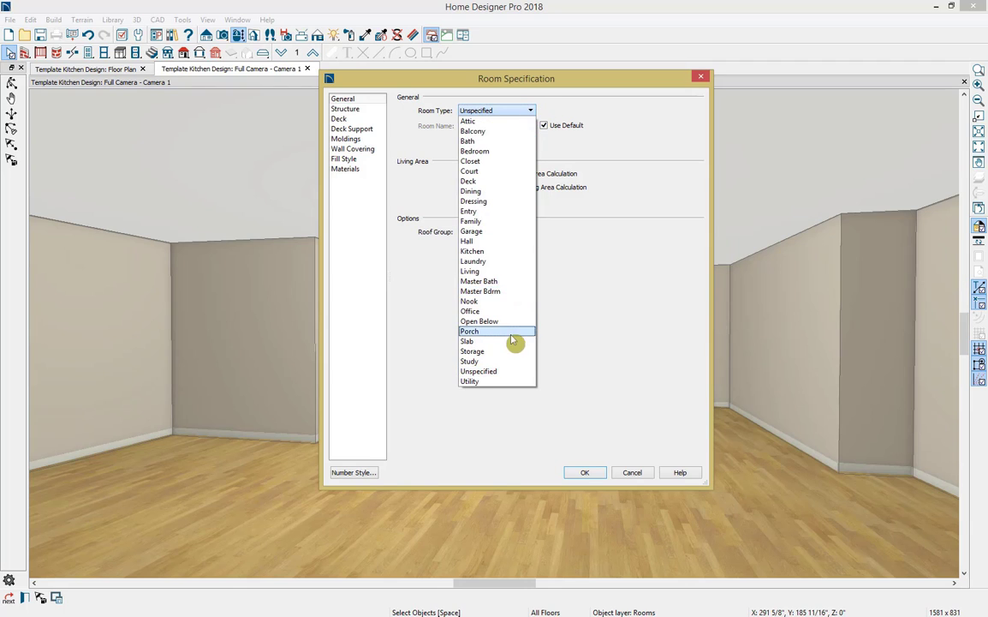
left_click(508, 252)
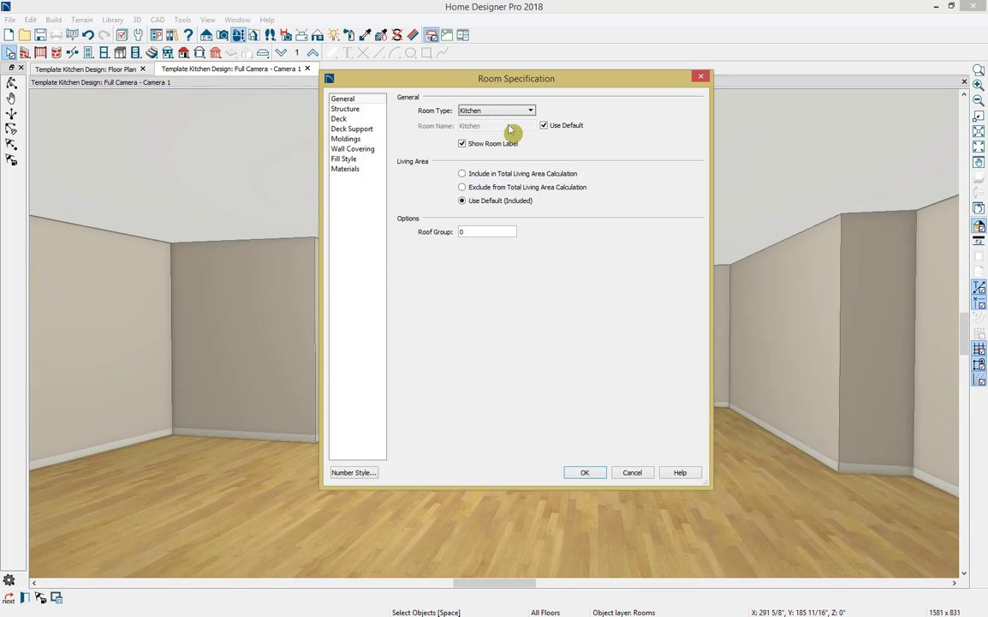
Switch the ceiling over the kitchen off and back on in the room's structure settings.
left_click(347, 109)
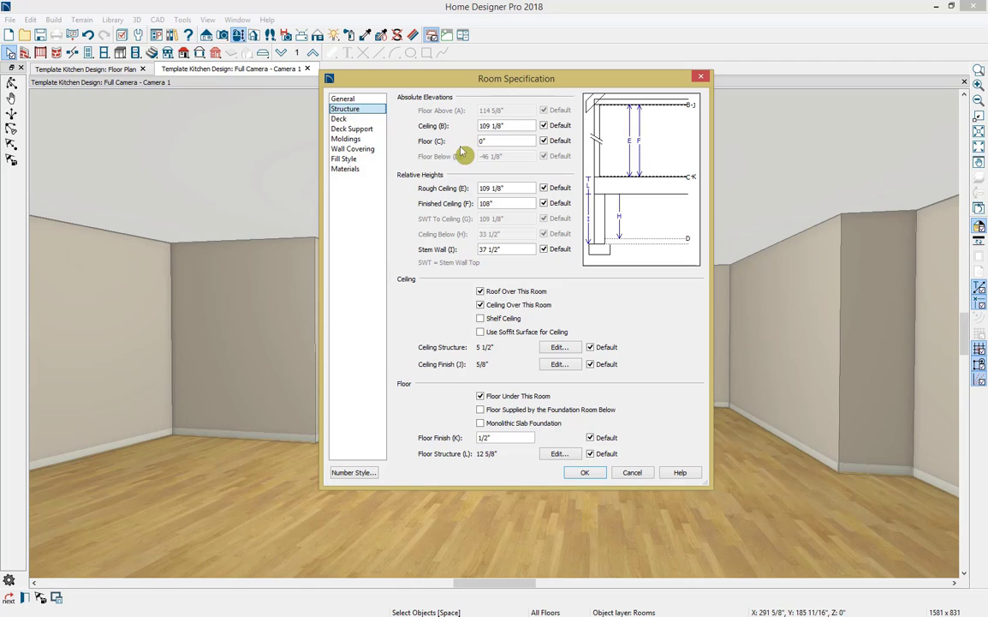
left_click(481, 306)
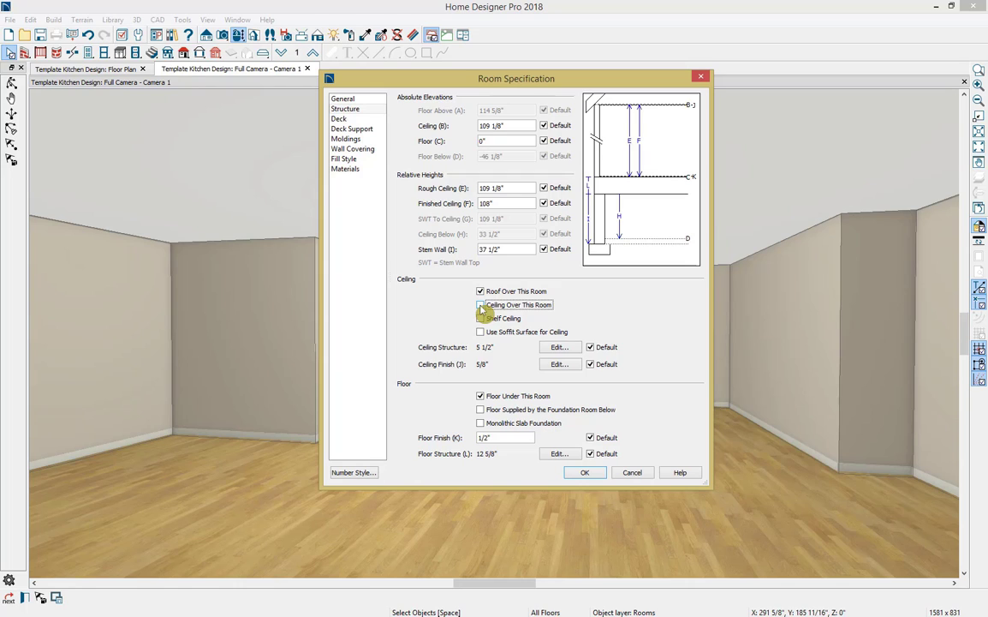
left_click(480, 306)
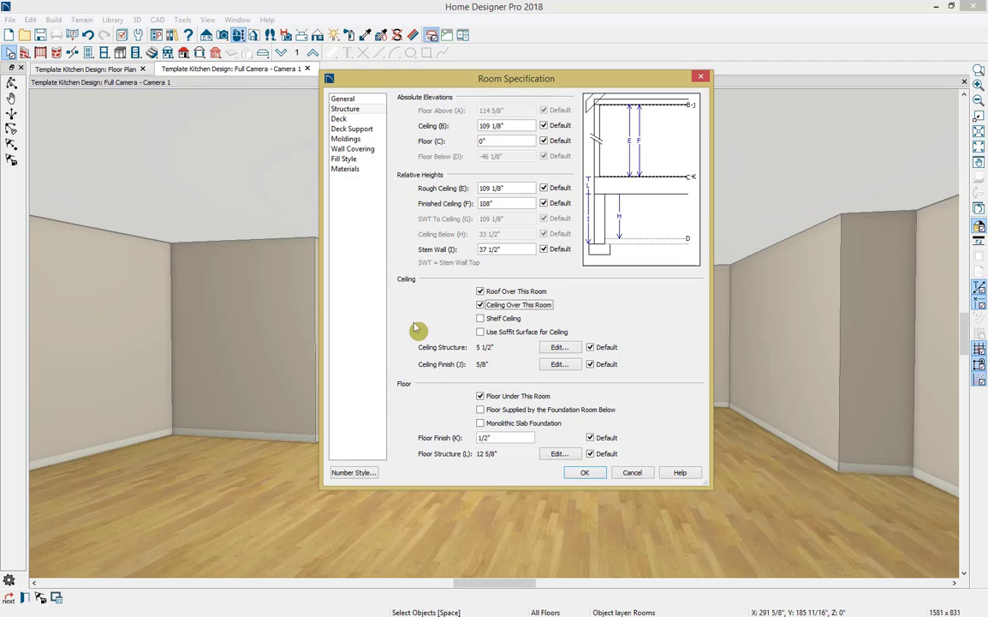
Override the floor default for the room's moldings and add the CA-21 crown molding profile from the core catalog.
left_click(367, 140)
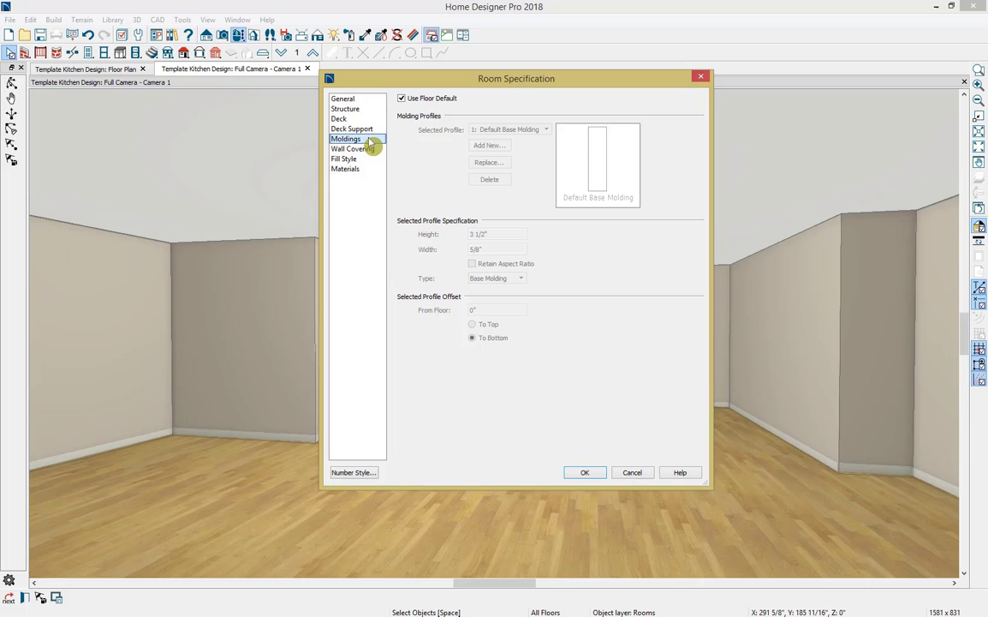
left_click(402, 100)
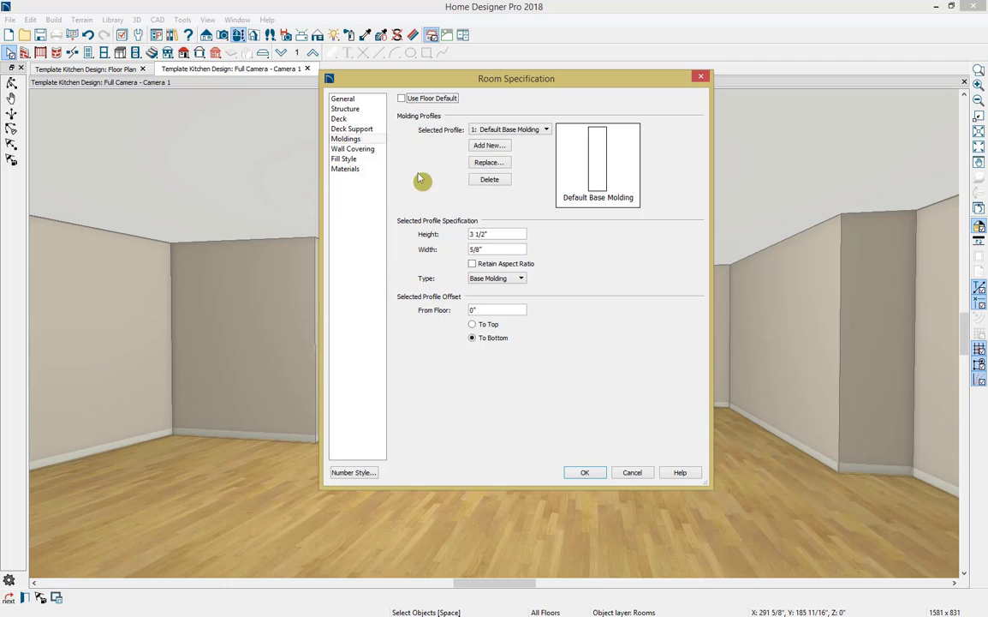
left_click(500, 147)
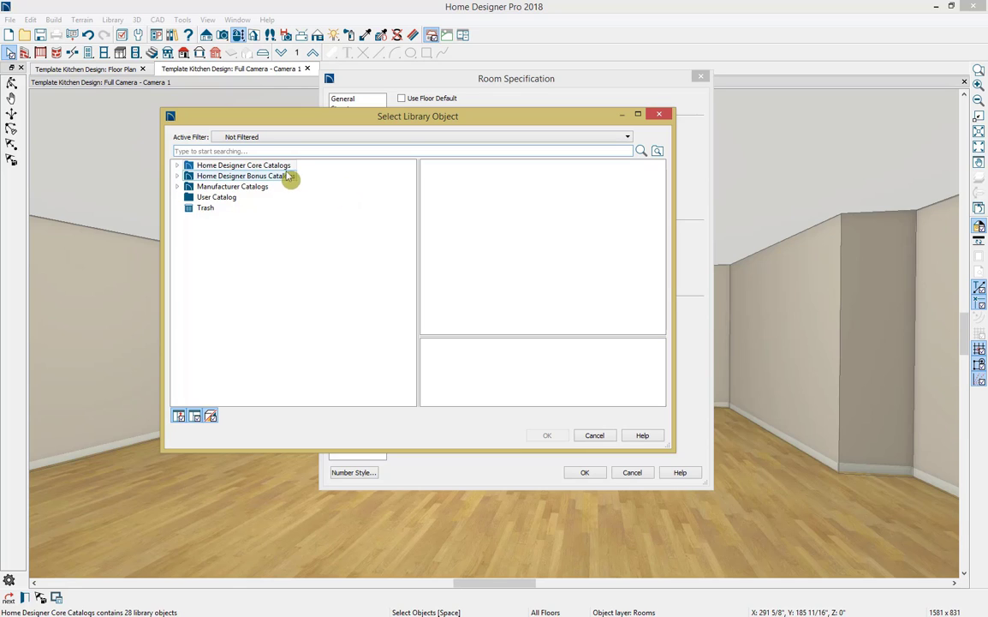
left_click(177, 165)
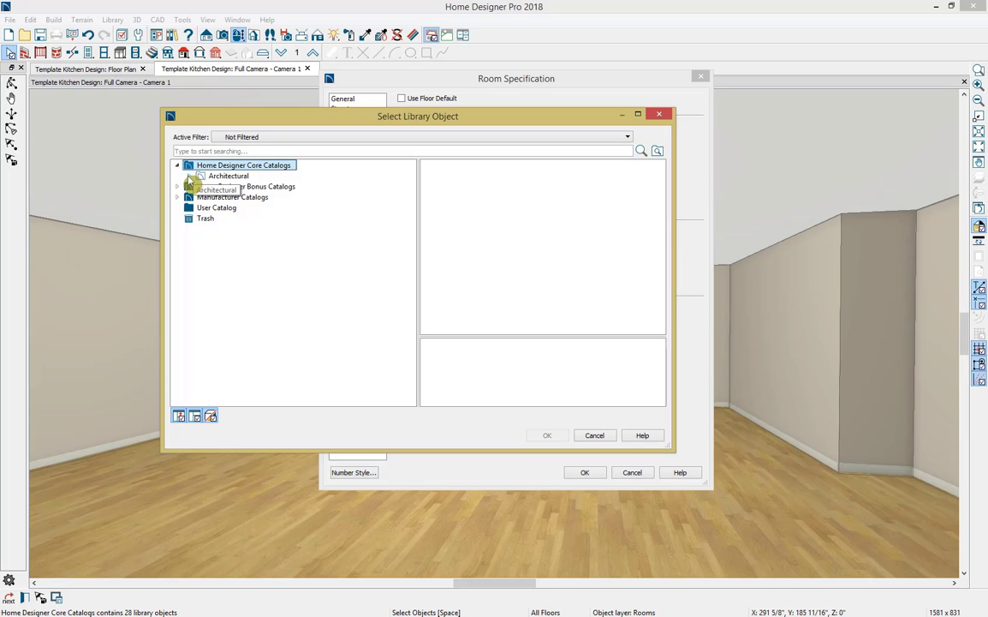
left_click(189, 176)
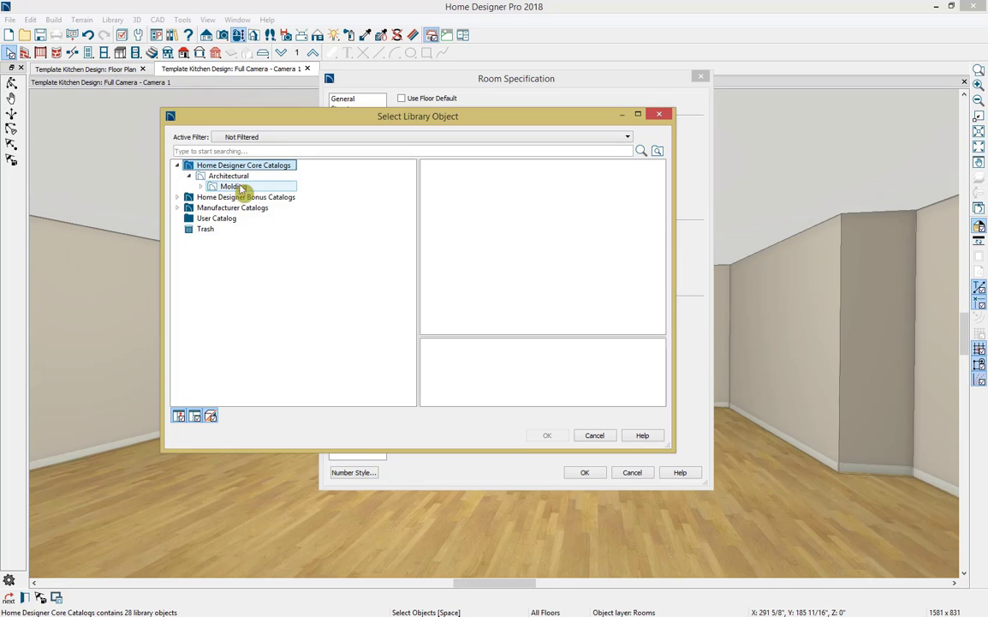
left_click(266, 187)
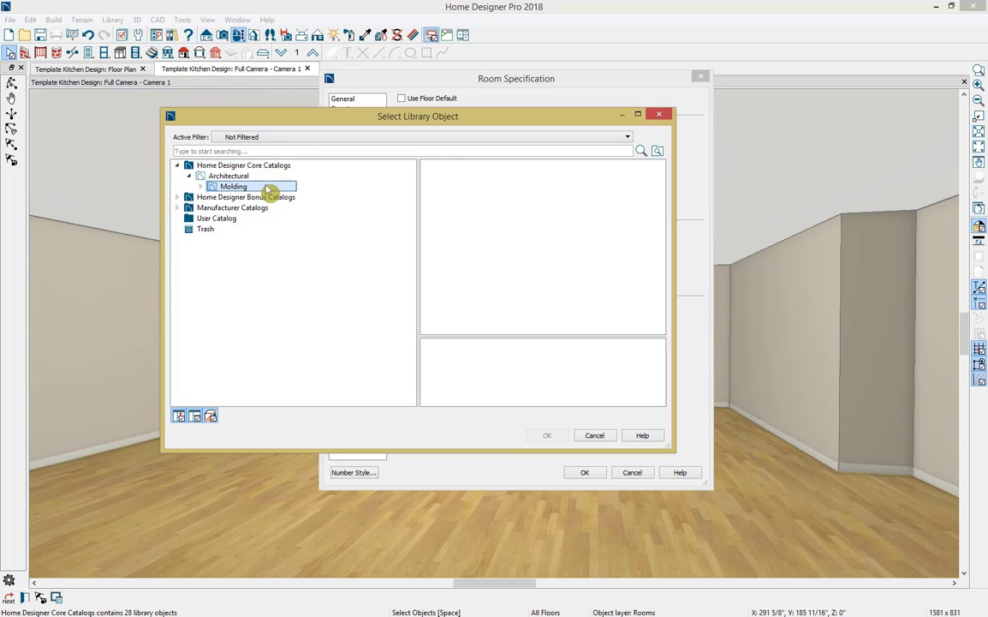
double_click(552, 229)
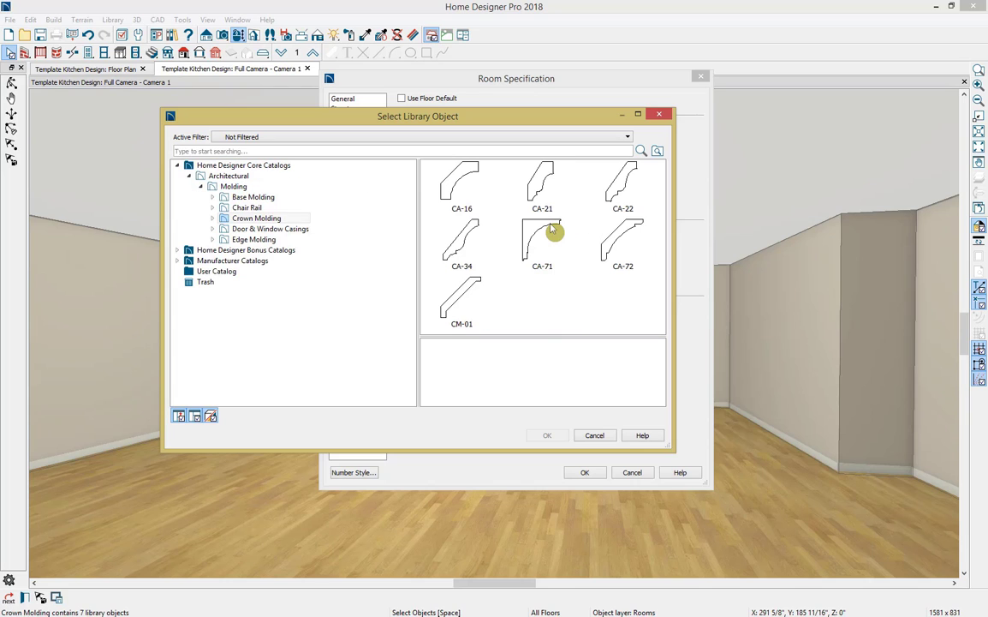
left_click(558, 202)
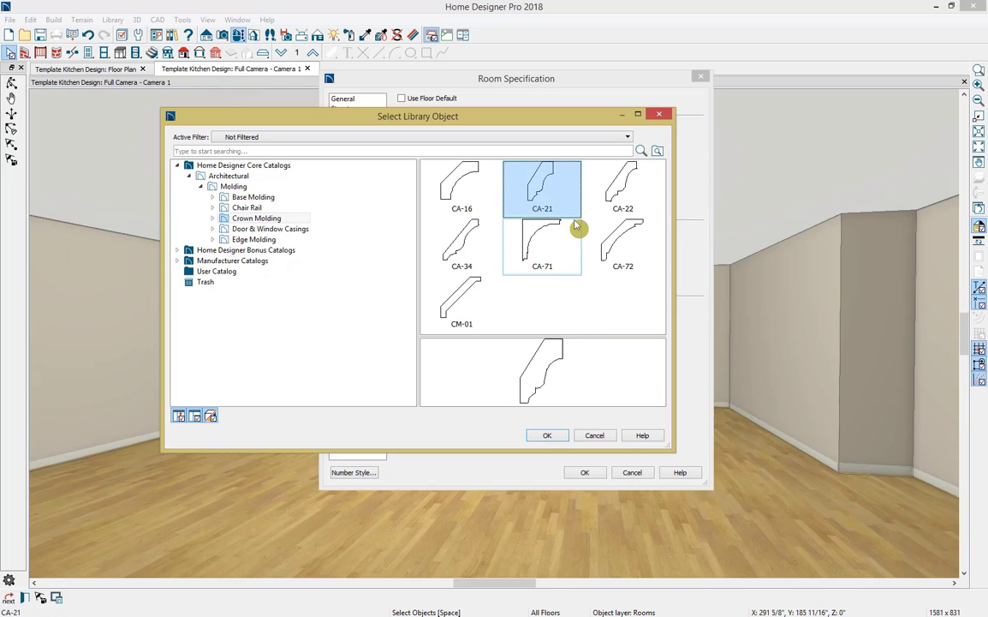
left_click(552, 436)
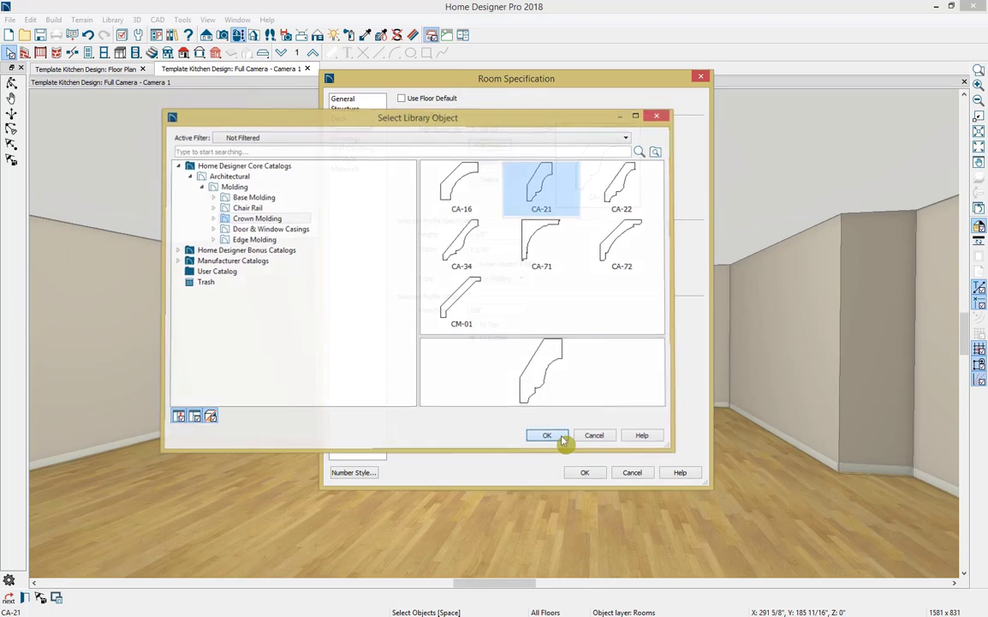
Set the CA-21 crown molding's height and width to 3" each.
left_click_drag(508, 236, 460, 236)
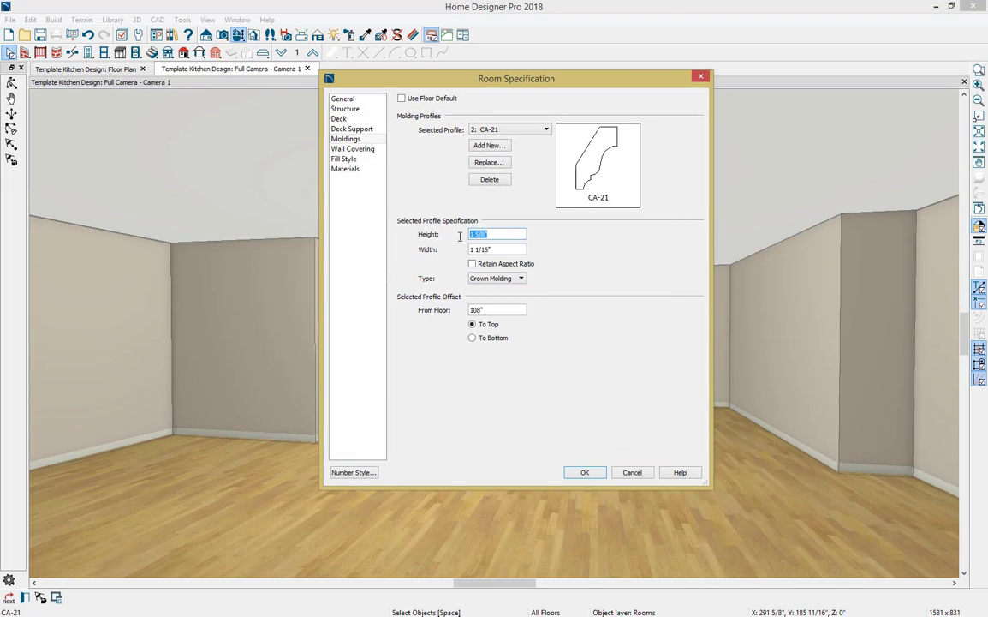
type("3")
key("Tab")
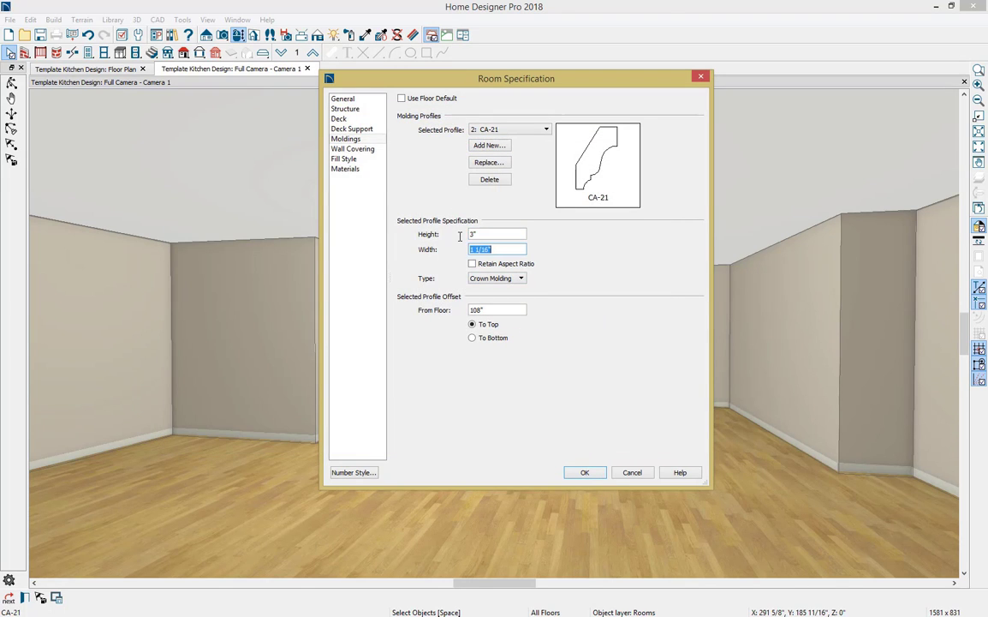
type("3")
key("Tab")
Review the room's wall covering, fill style and material settings, and apply the room specification.
left_click(371, 151)
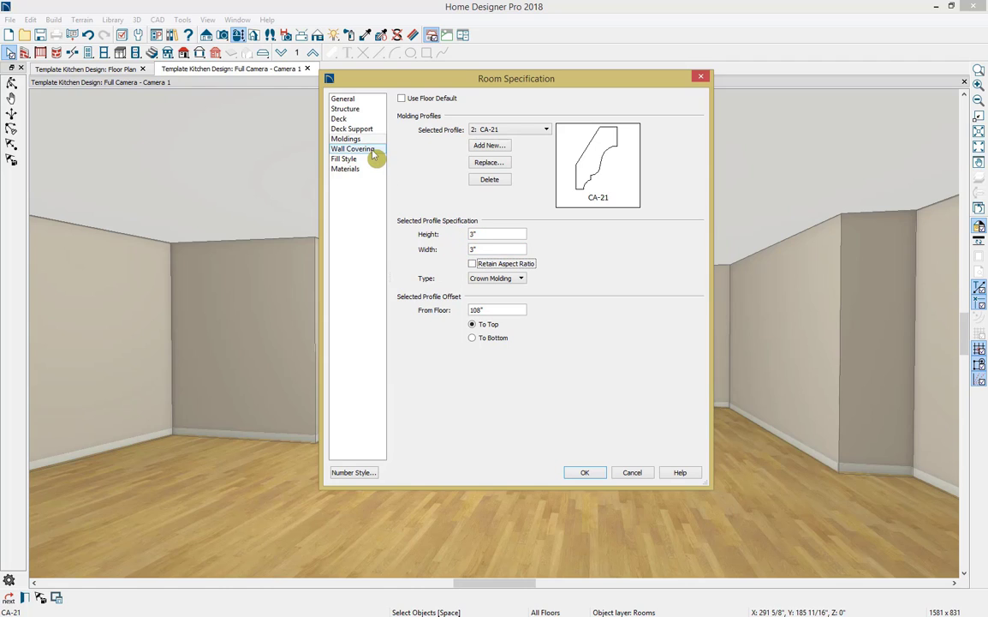
left_click(380, 152)
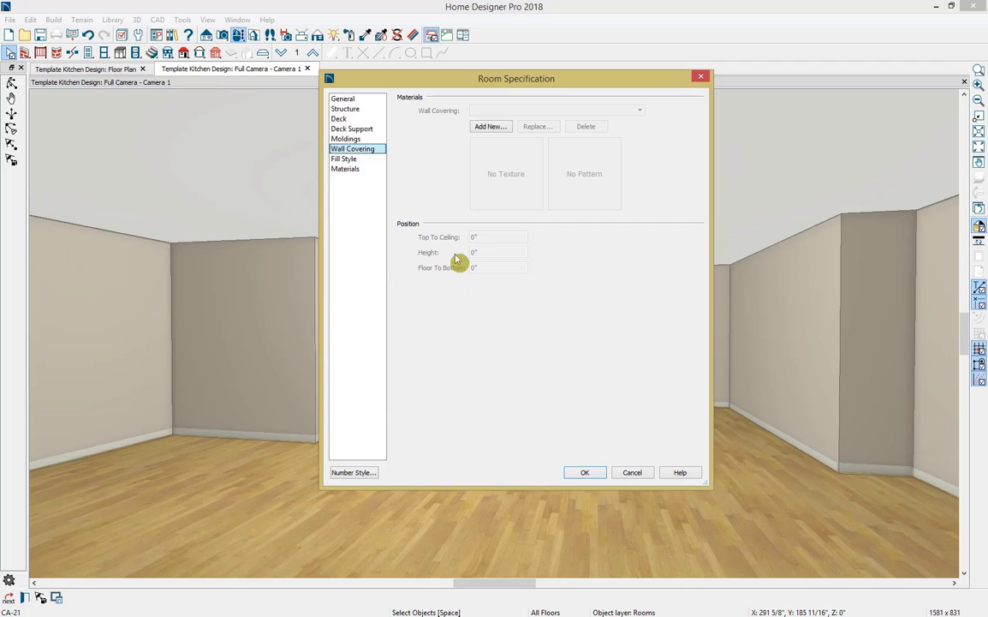
left_click(374, 161)
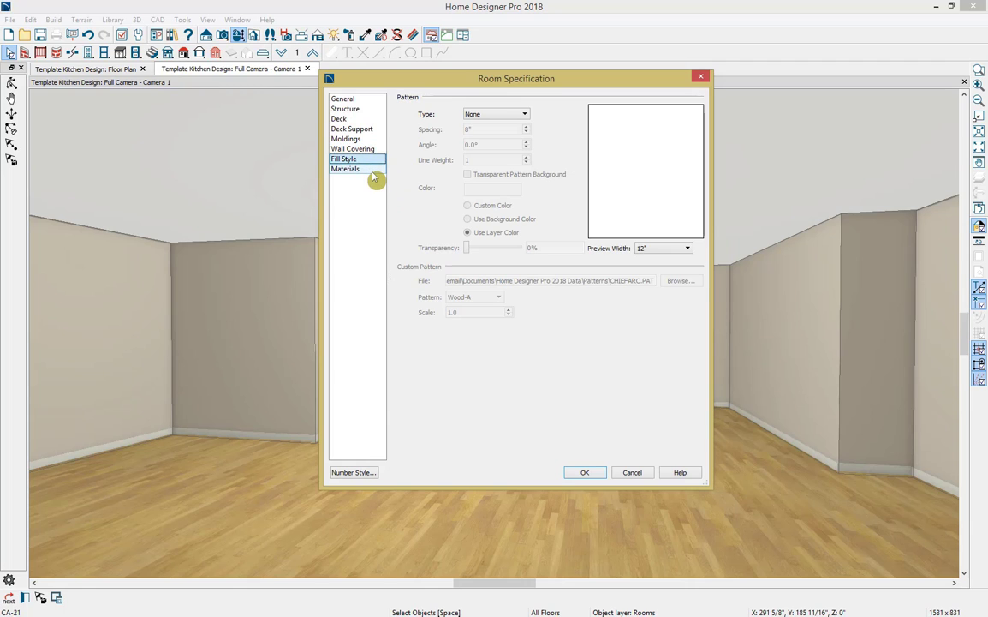
left_click(374, 169)
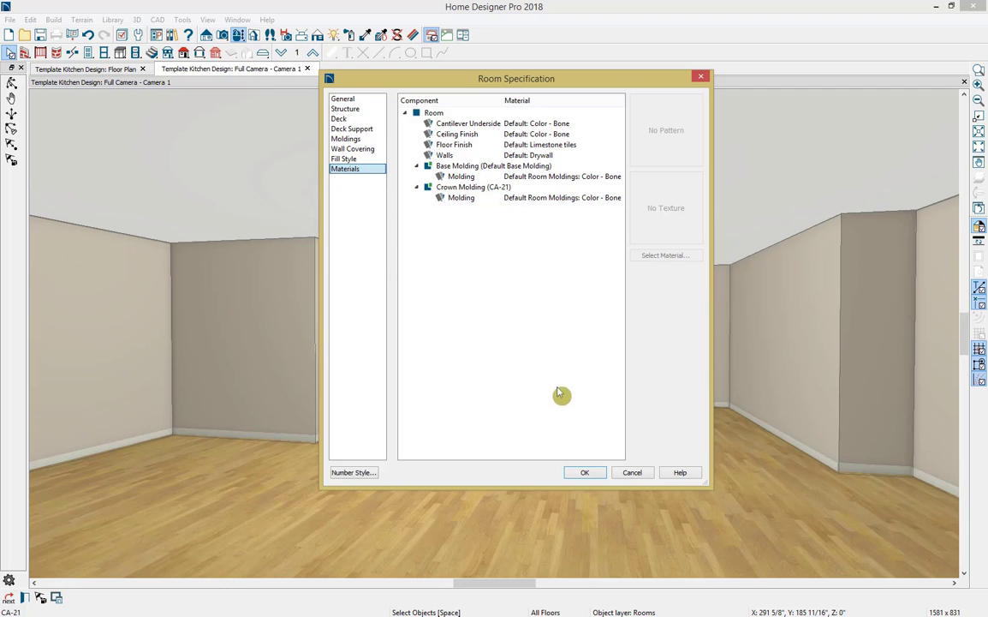
left_click(584, 473)
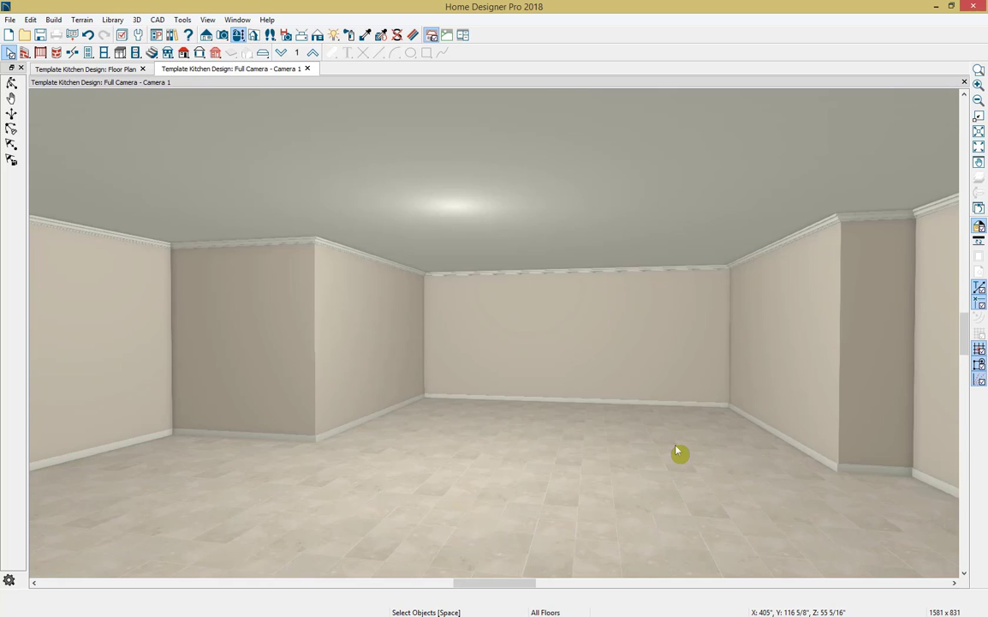
Close the current camera view and create a full camera view from the kitchen's middle toward the plan's bottom wall.
scroll(677, 451, "up", 2)
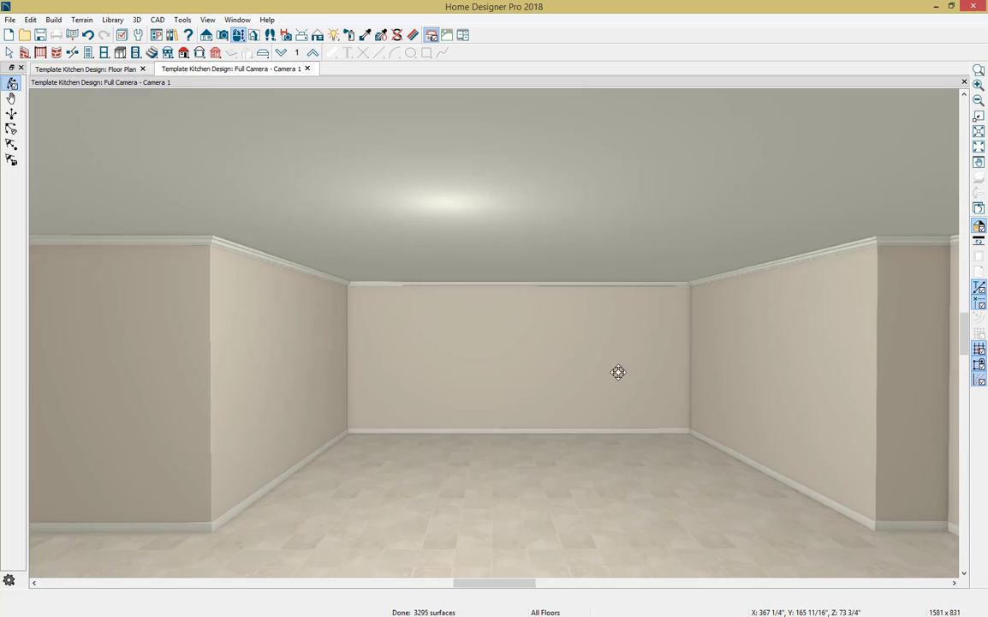
left_click(308, 68)
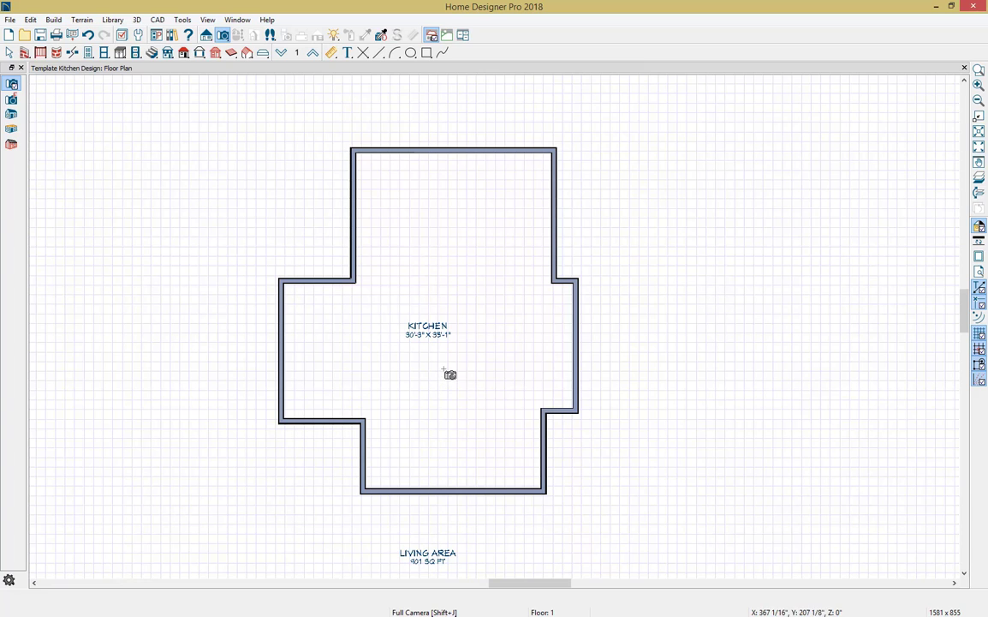
left_click_drag(449, 332, 455, 493)
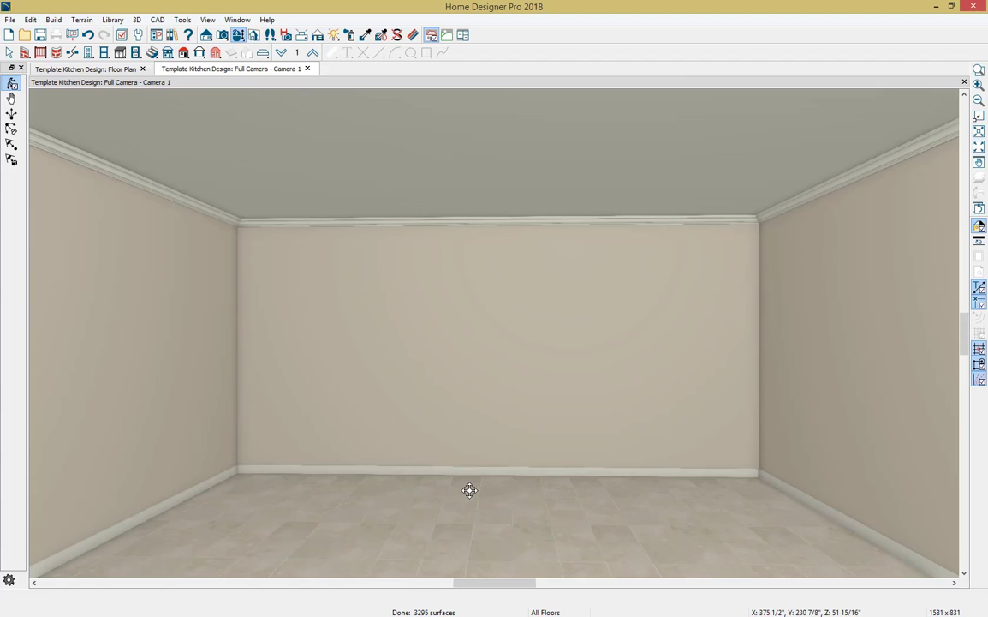
Place a hinged exterior door near the middle of the facing wall in the camera view.
left_click(89, 54)
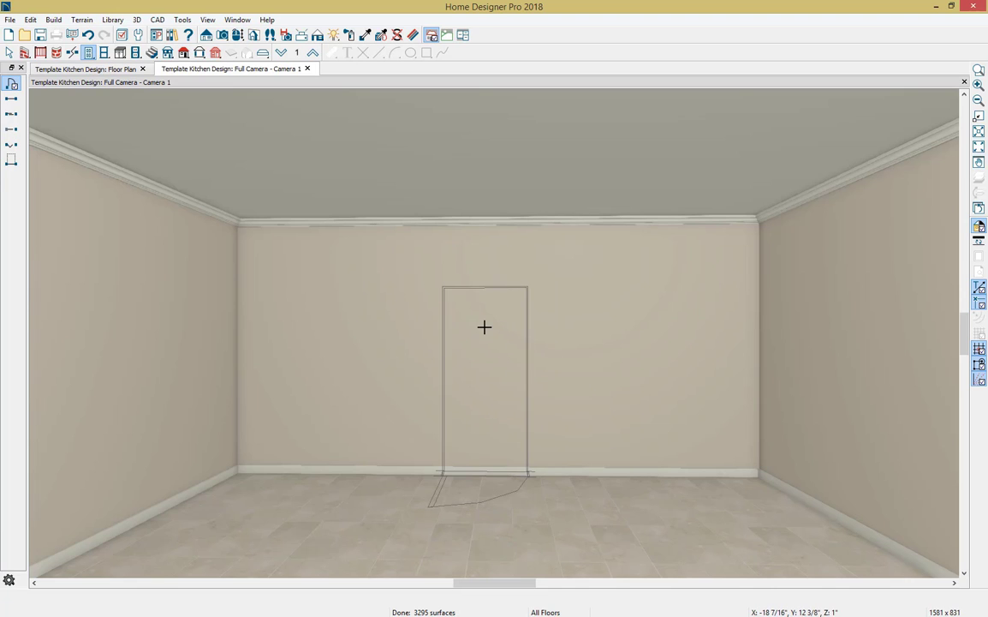
left_click(486, 328)
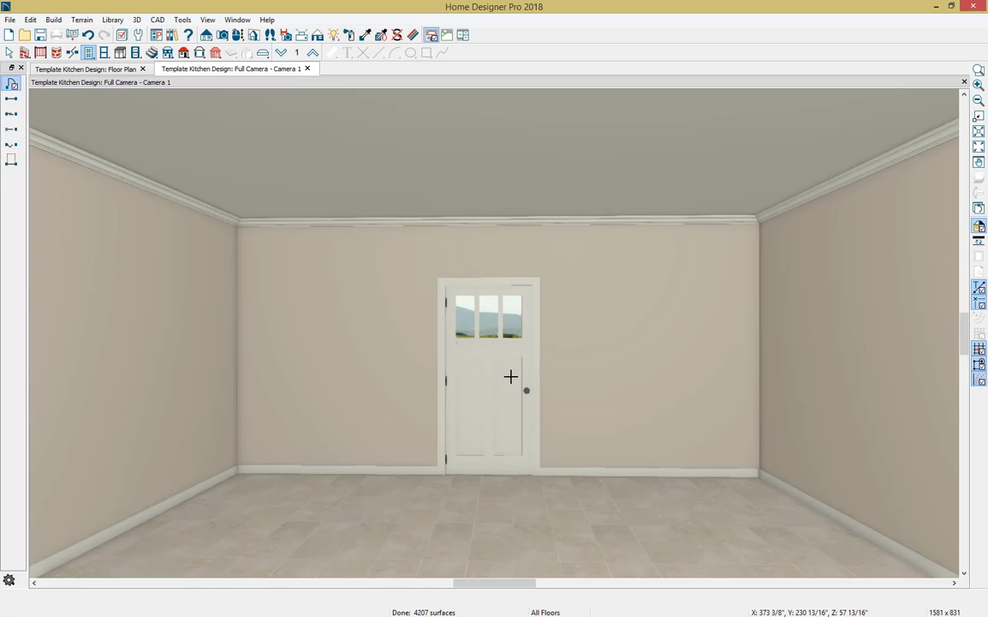
key("space")
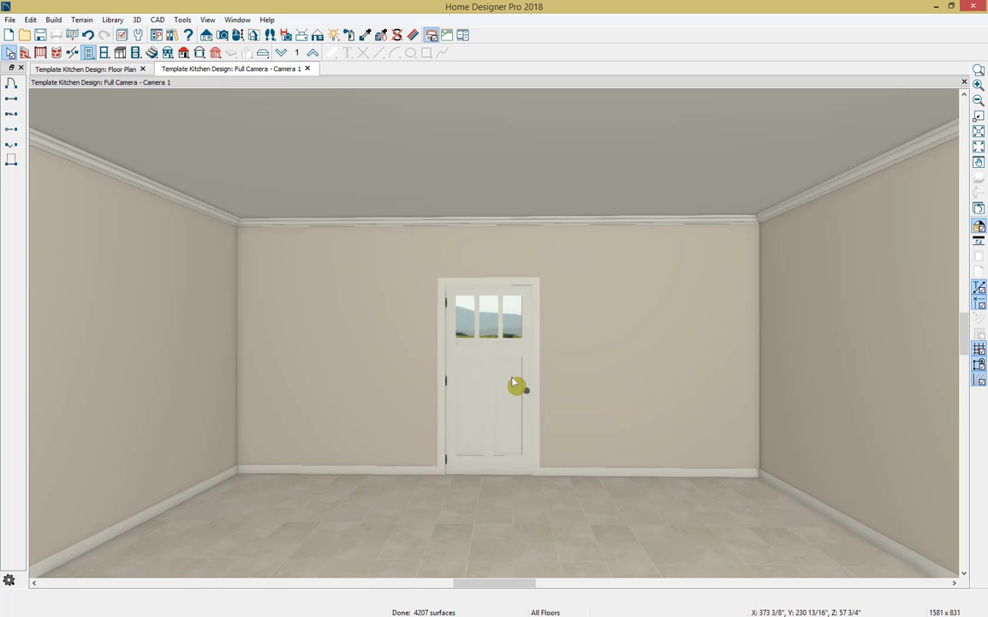
Set the exterior door's style to Glass and its width to 72".
left_click(512, 384)
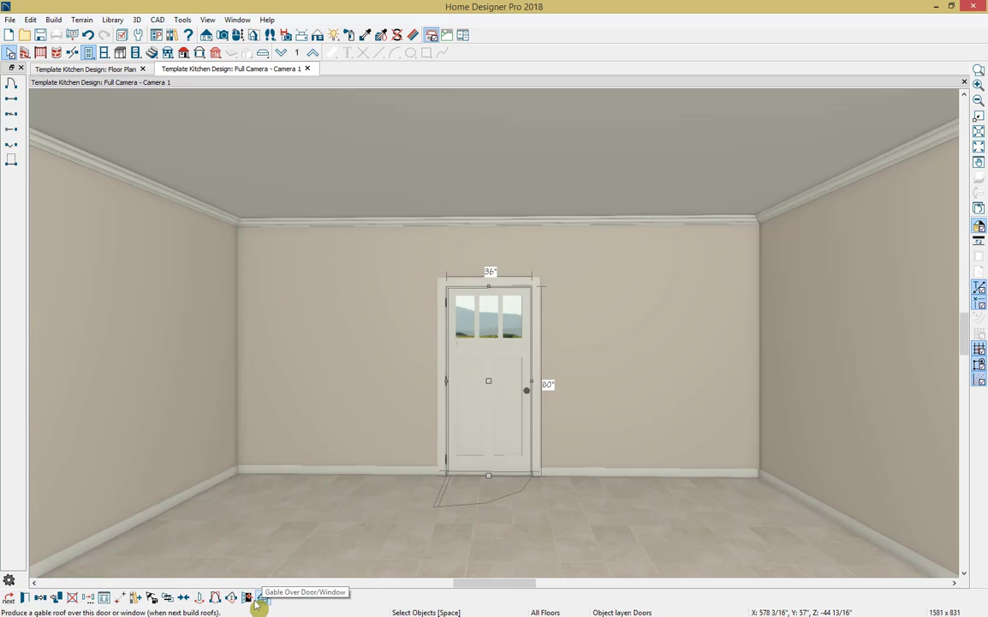
left_click(25, 598)
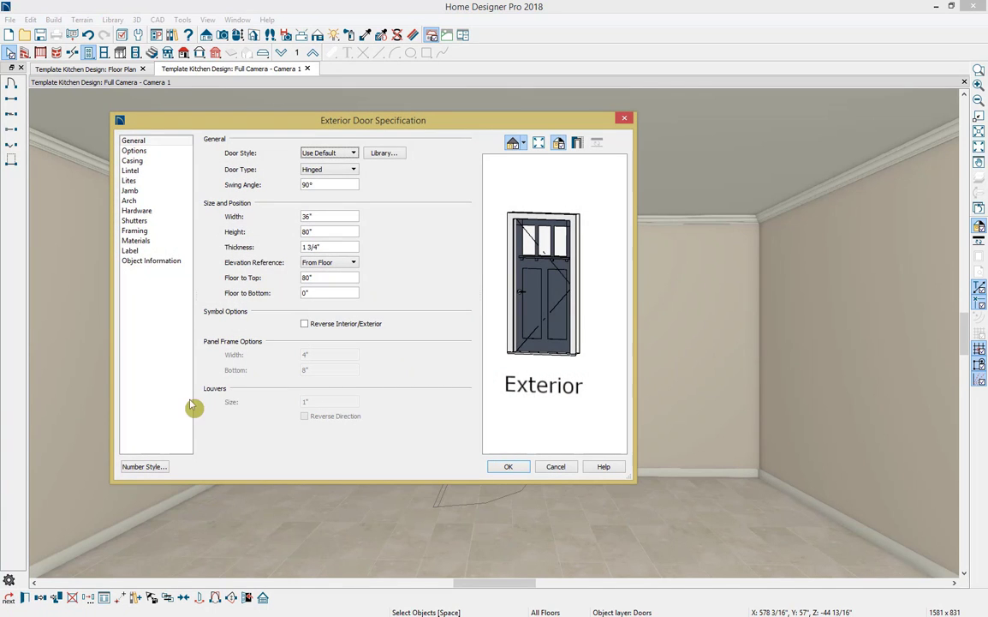
left_click(347, 152)
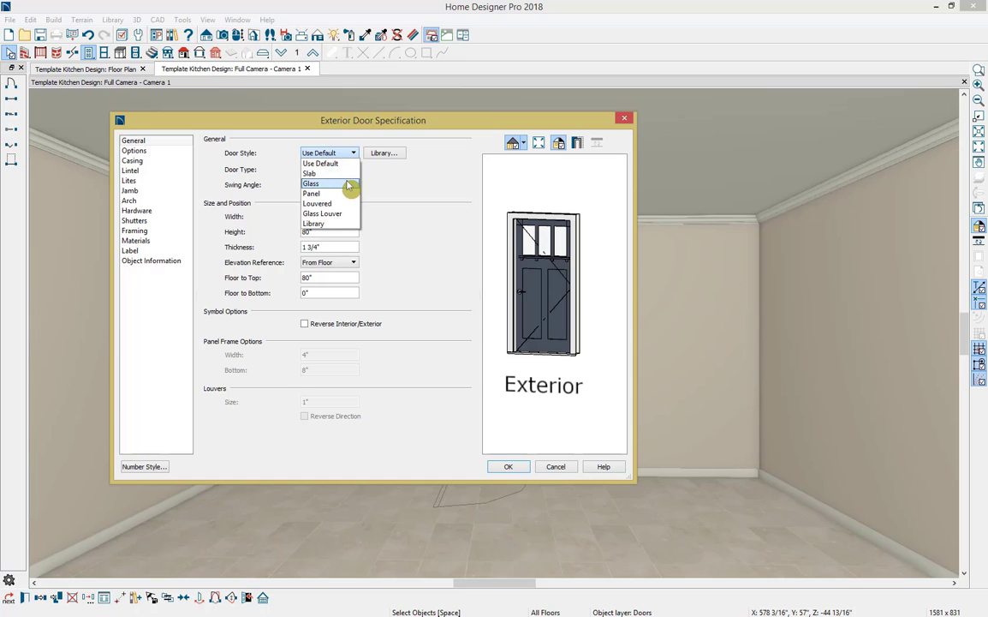
left_click(349, 184)
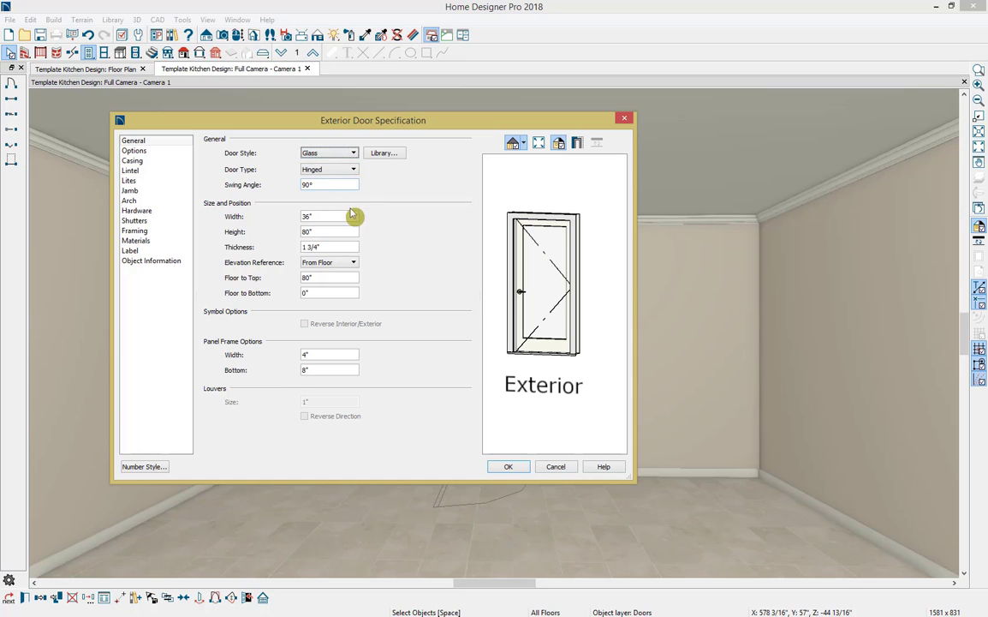
double_click(352, 216)
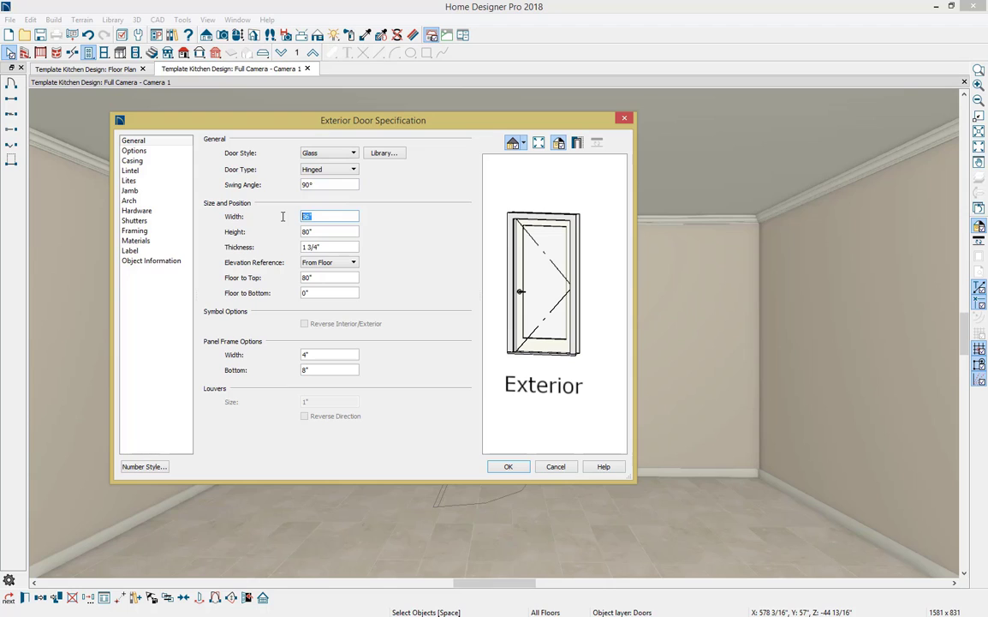
type("72")
key("Tab")
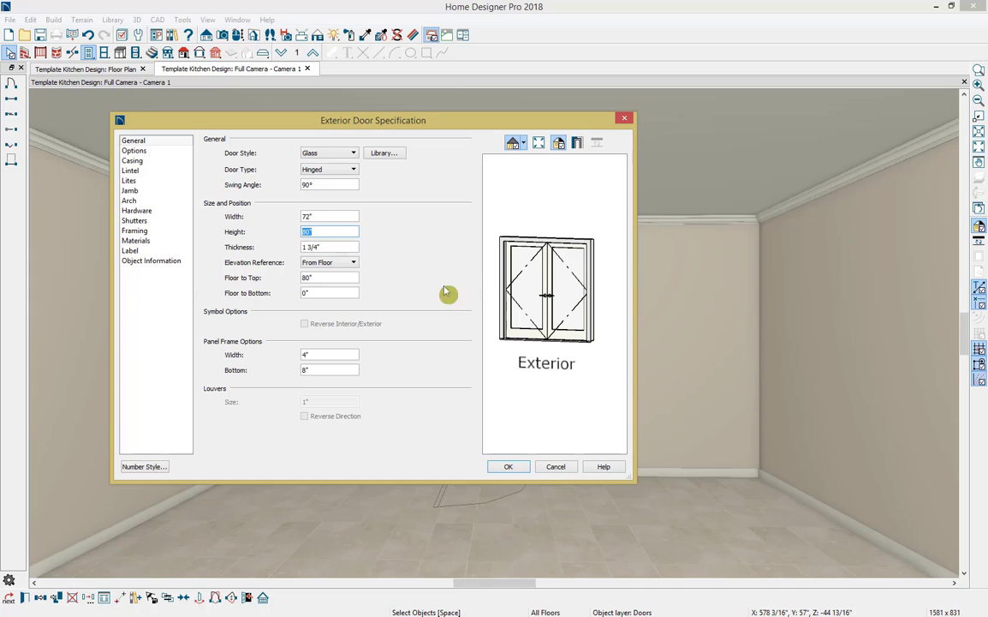
Try the single-door, double-door and open-display options for the door, and restore Calculate from Width and Show Closed.
left_click(155, 152)
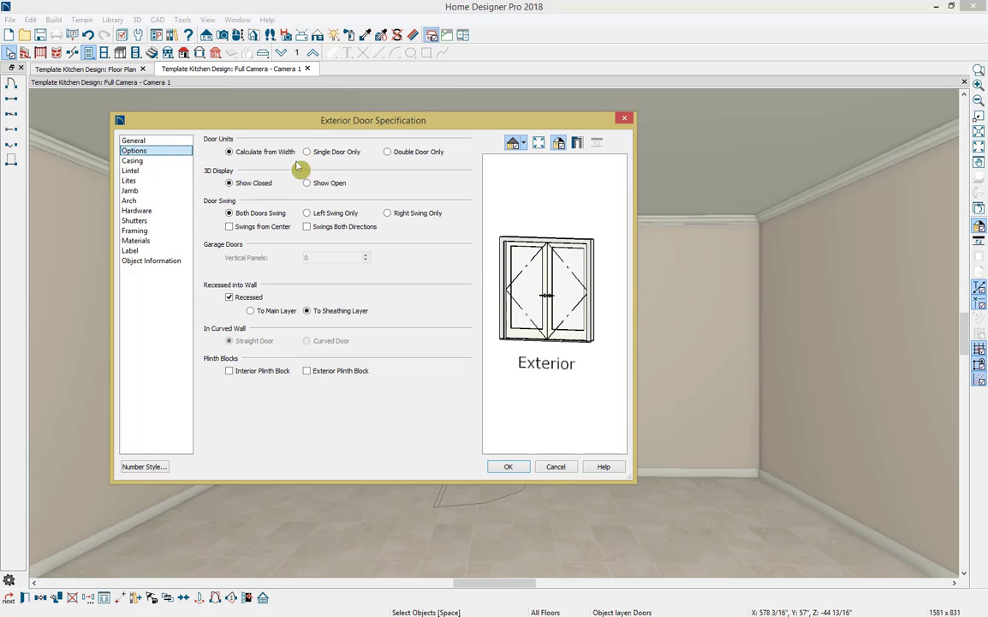
left_click(328, 154)
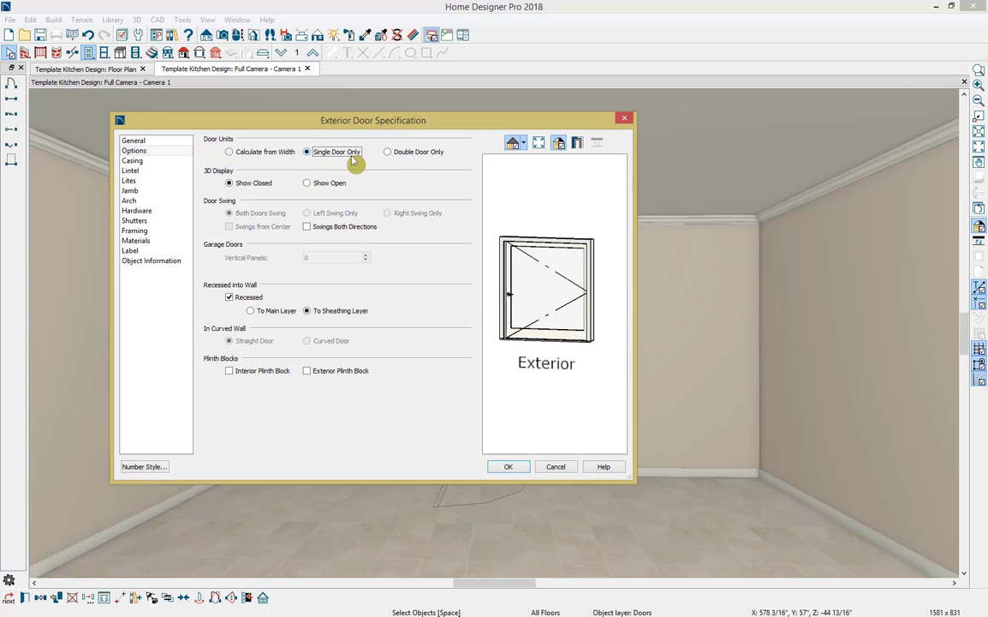
left_click(408, 155)
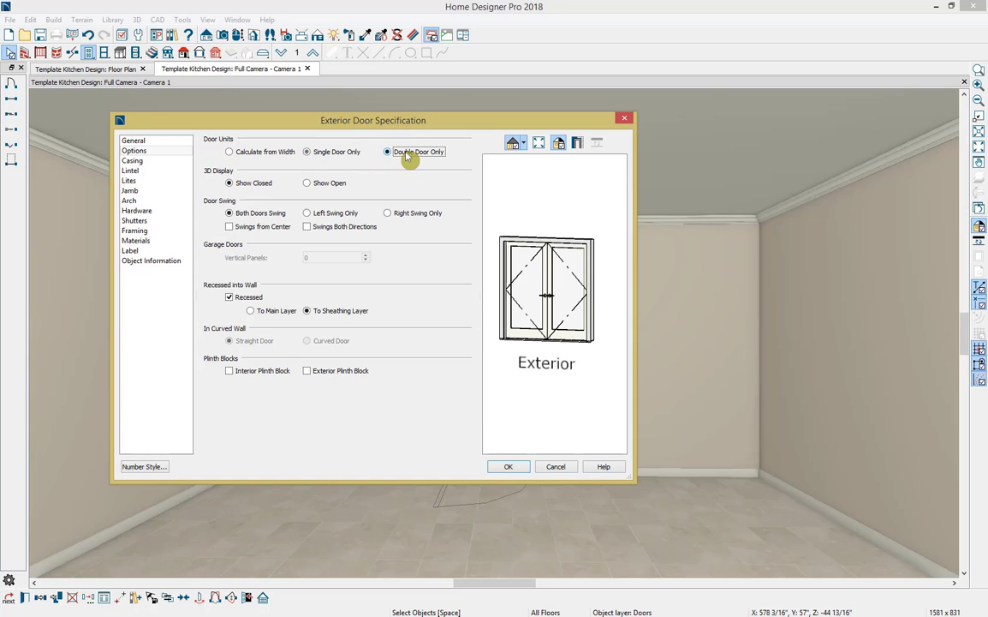
left_click(257, 152)
left_click(328, 185)
left_click(255, 185)
Try the left-only, right-only, both-directions and from-center swing options for the door, and restore Both Doors Swing.
left_click(327, 214)
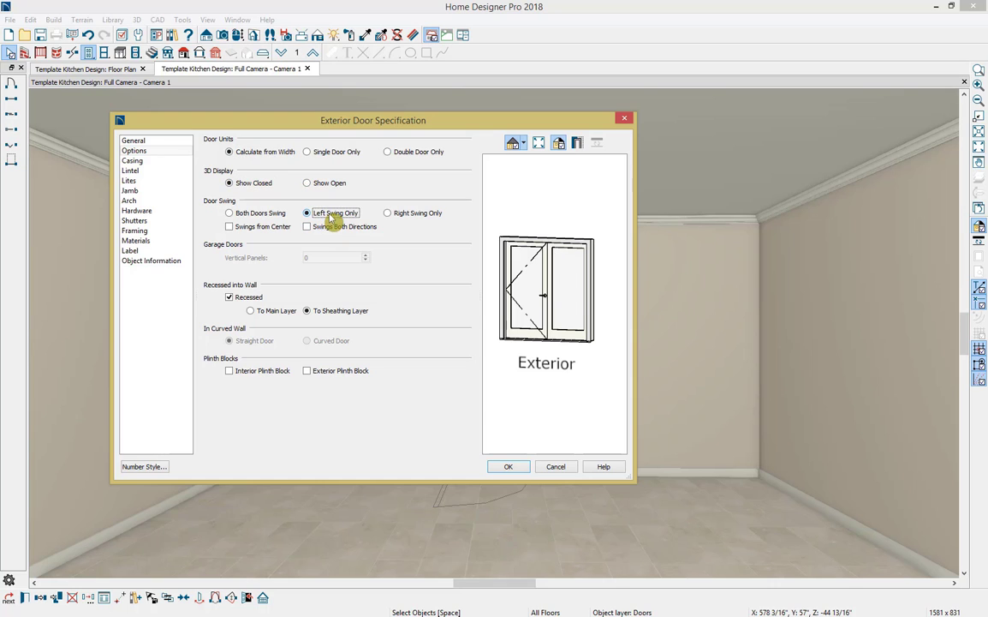
left_click(400, 214)
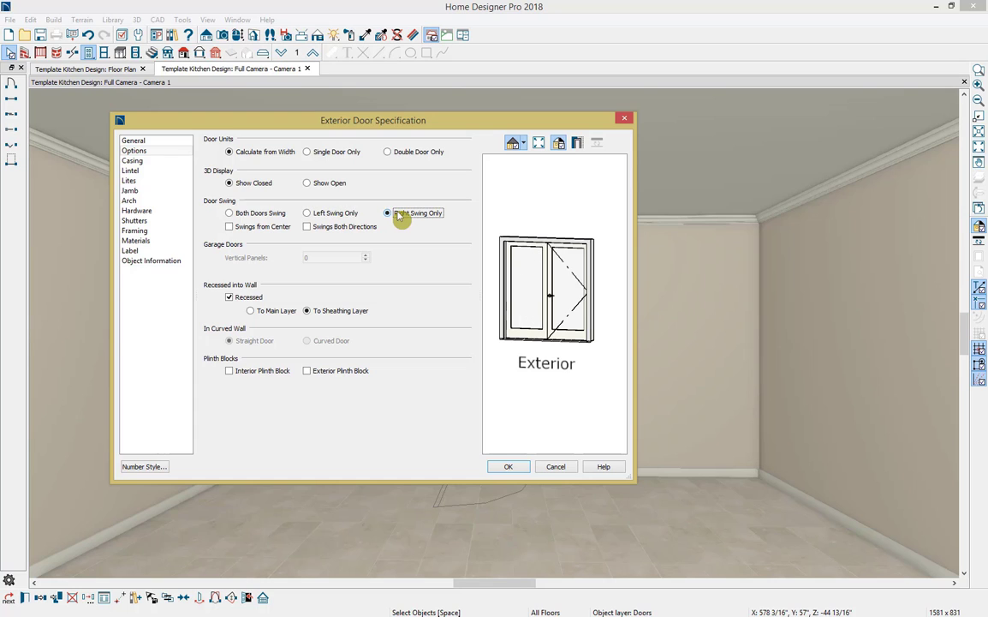
left_click(307, 228)
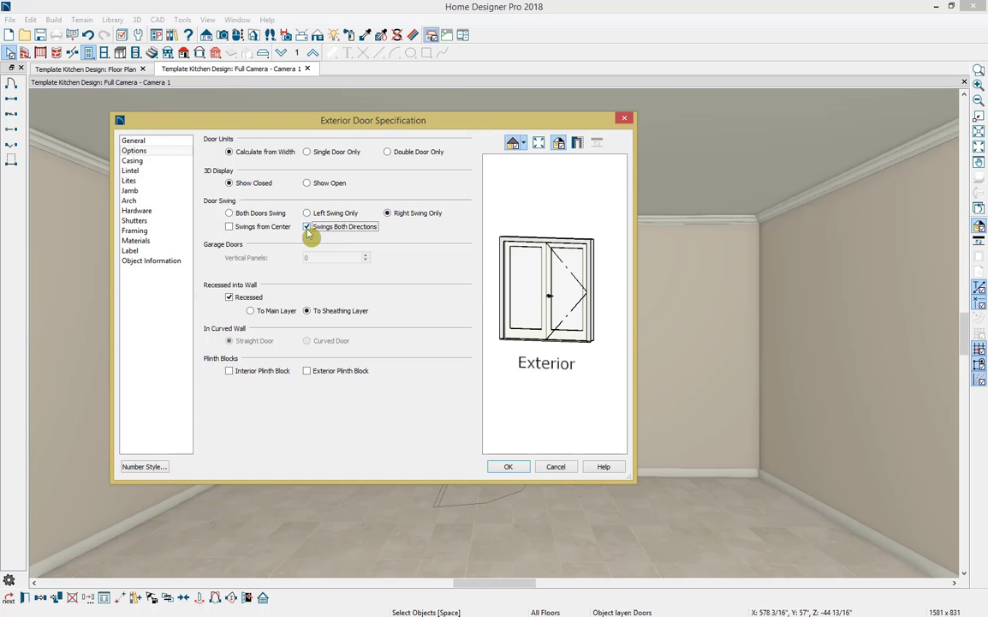
left_click(228, 226)
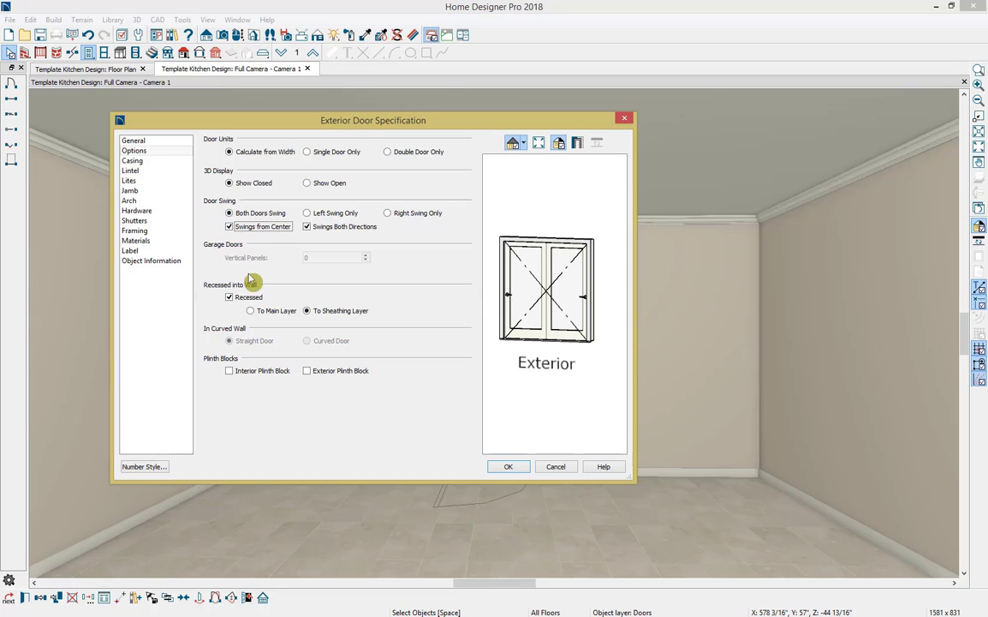
left_click(308, 227)
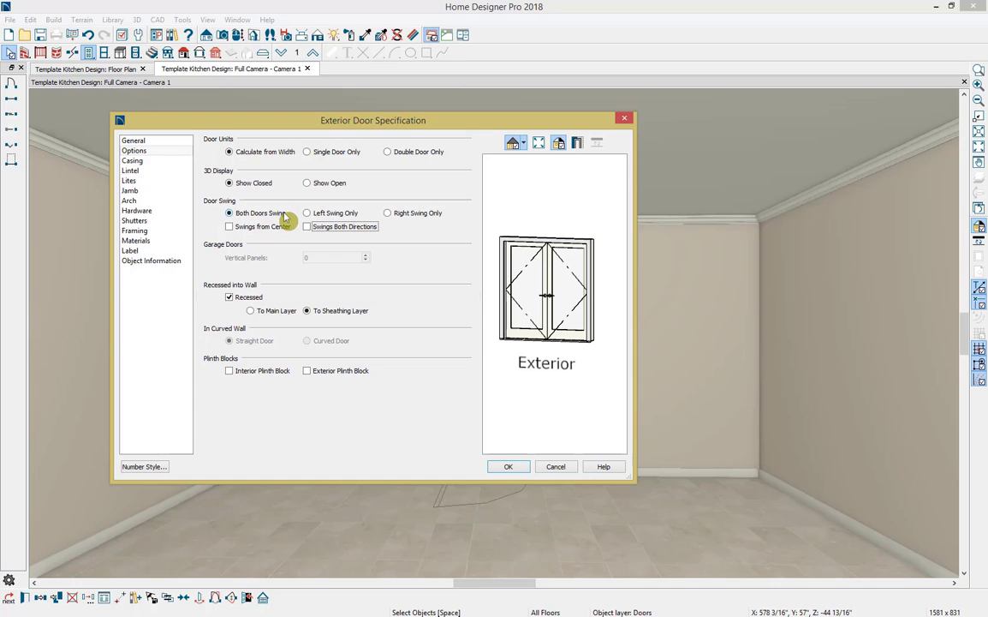
Review the door's casing, lites, arch types, hardware, framing, materials, label and object information, and accept the door specification.
left_click(172, 161)
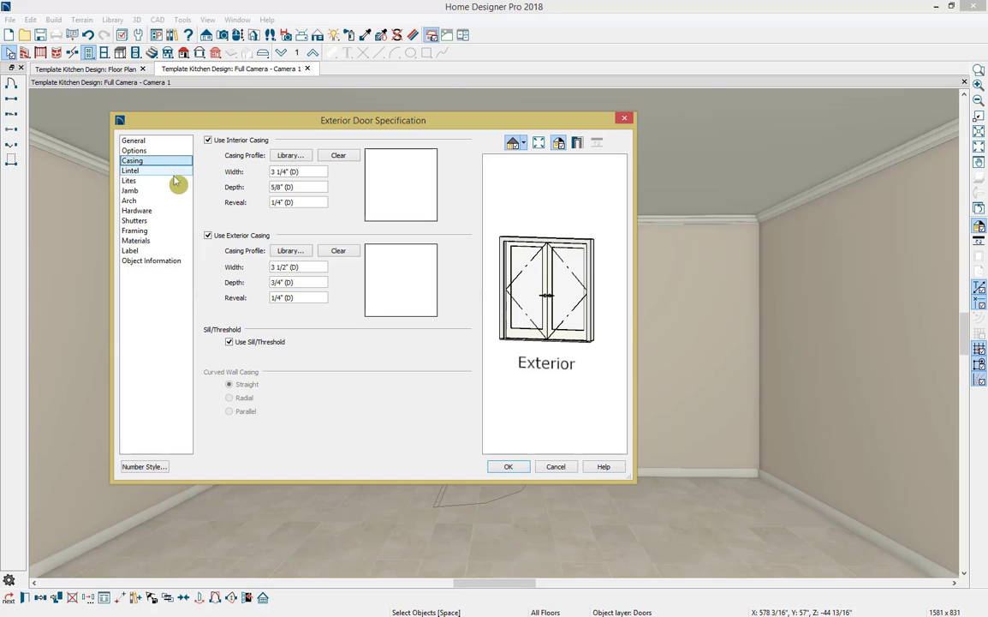
left_click(175, 183)
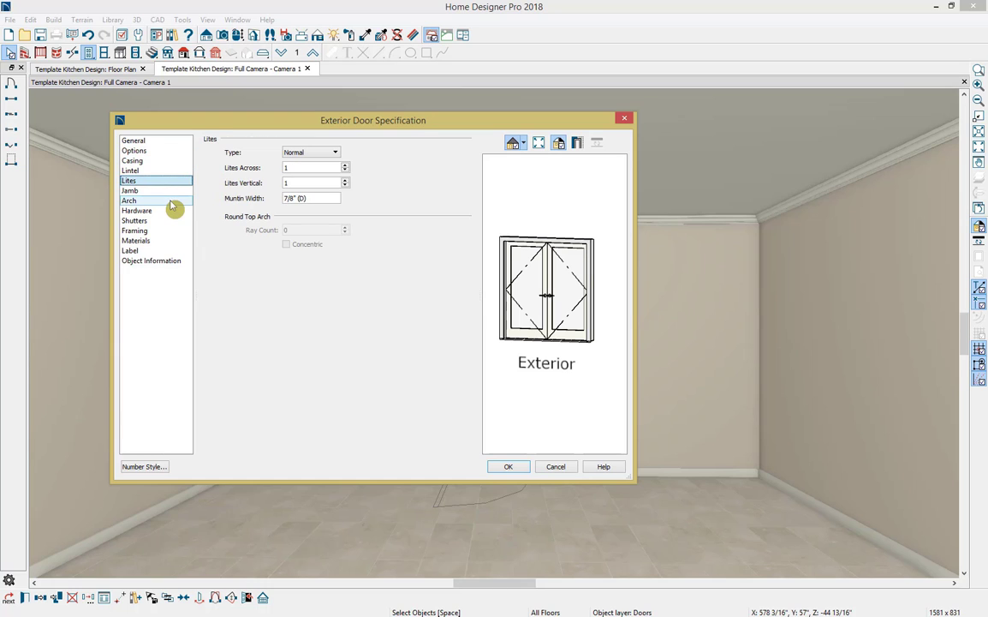
left_click(171, 201)
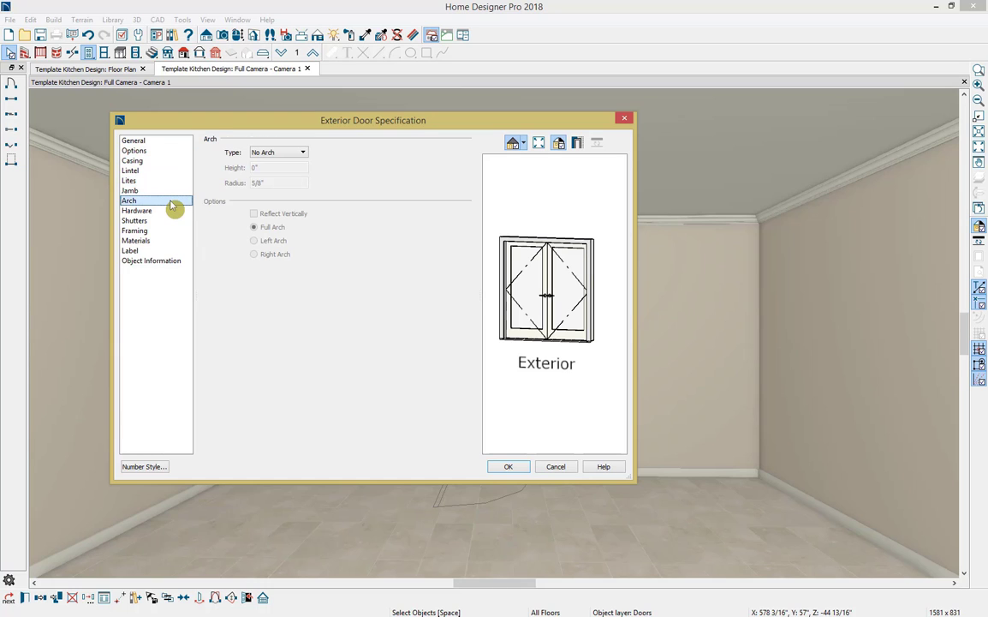
left_click(302, 154)
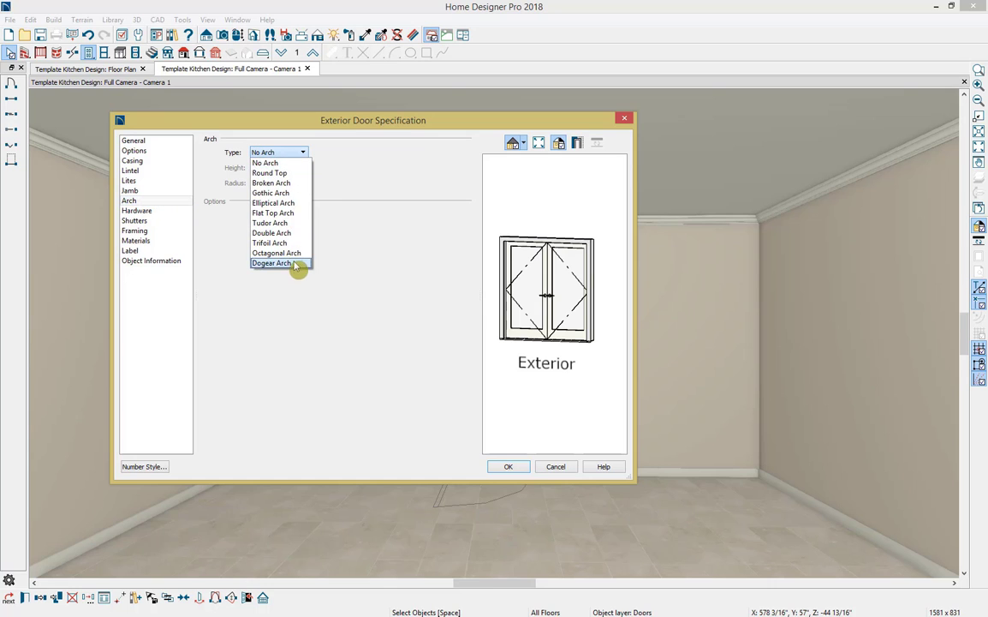
left_click(340, 220)
left_click(166, 214)
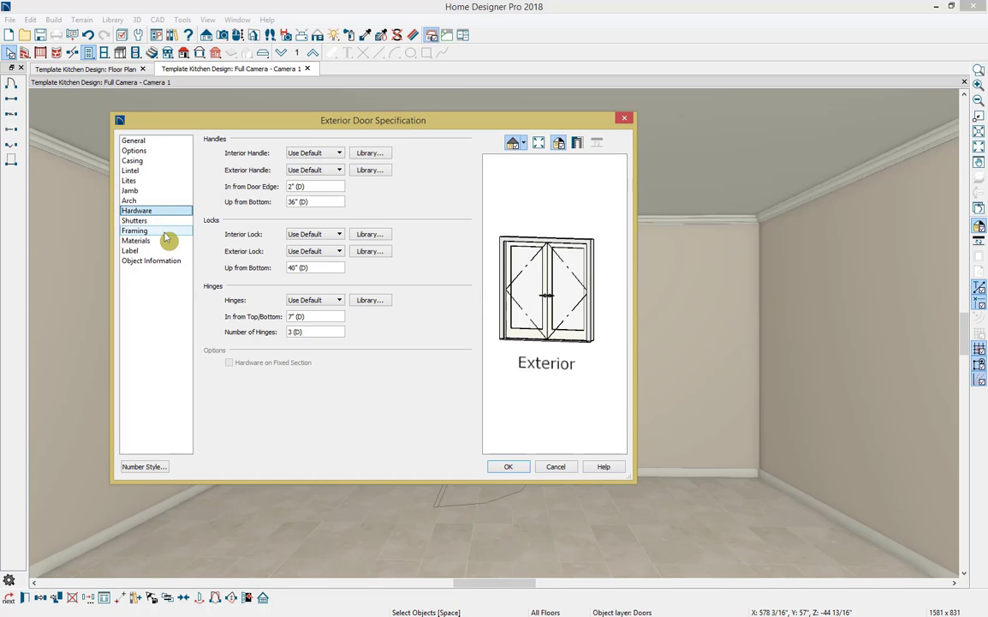
left_click(163, 232)
left_click(166, 242)
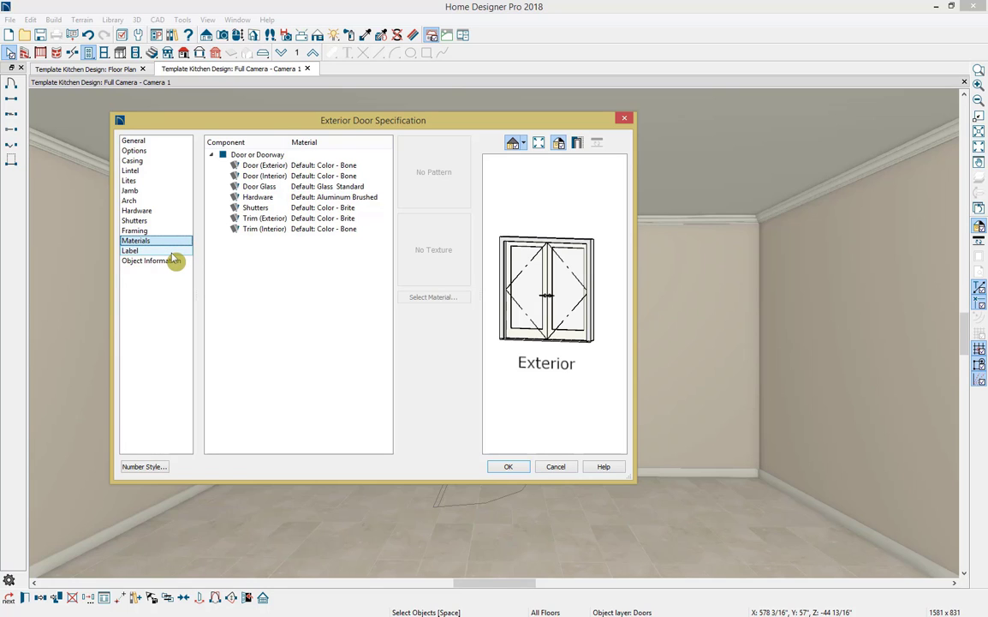
left_click(171, 252)
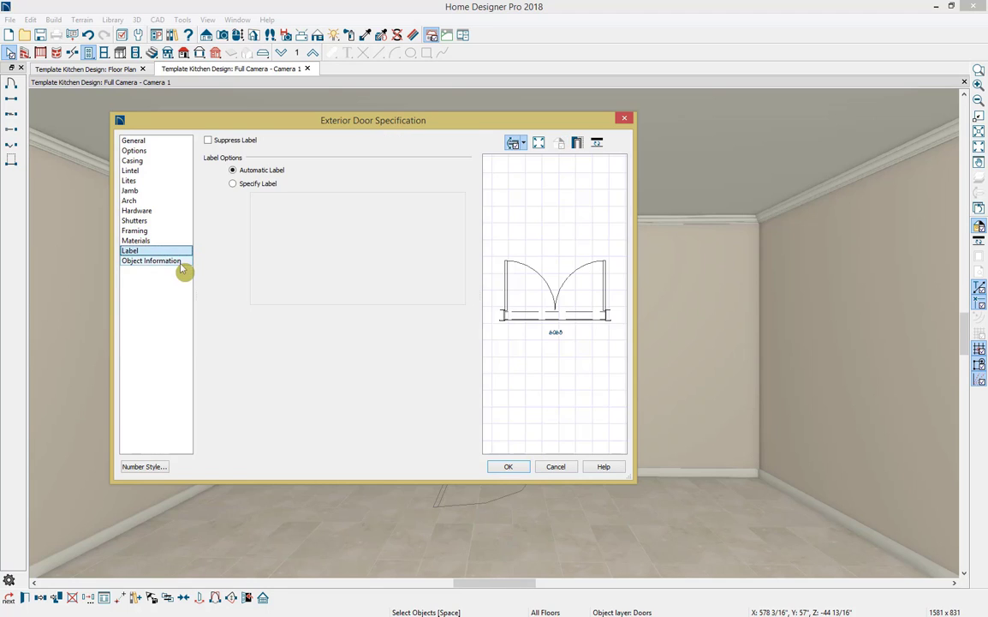
left_click(180, 263)
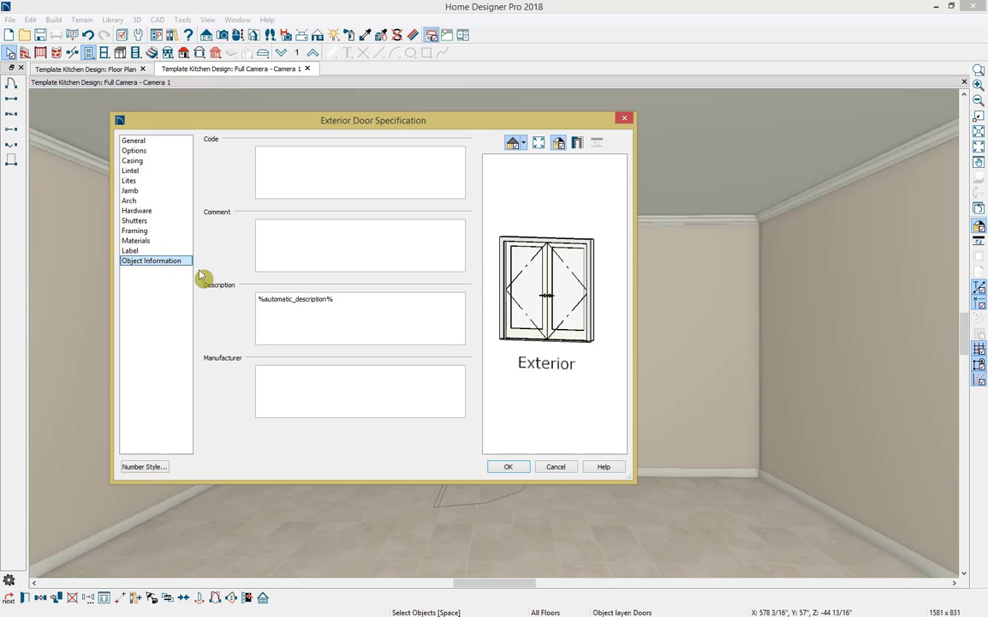
left_click(508, 467)
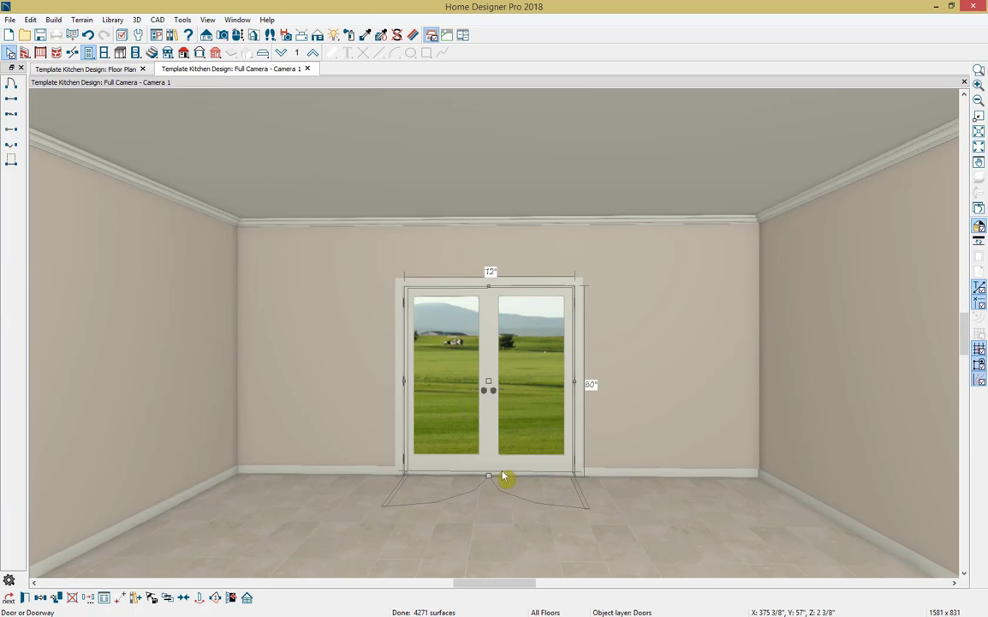
Center the glass double door on the facing wall of the room and deselect it.
left_click(184, 599)
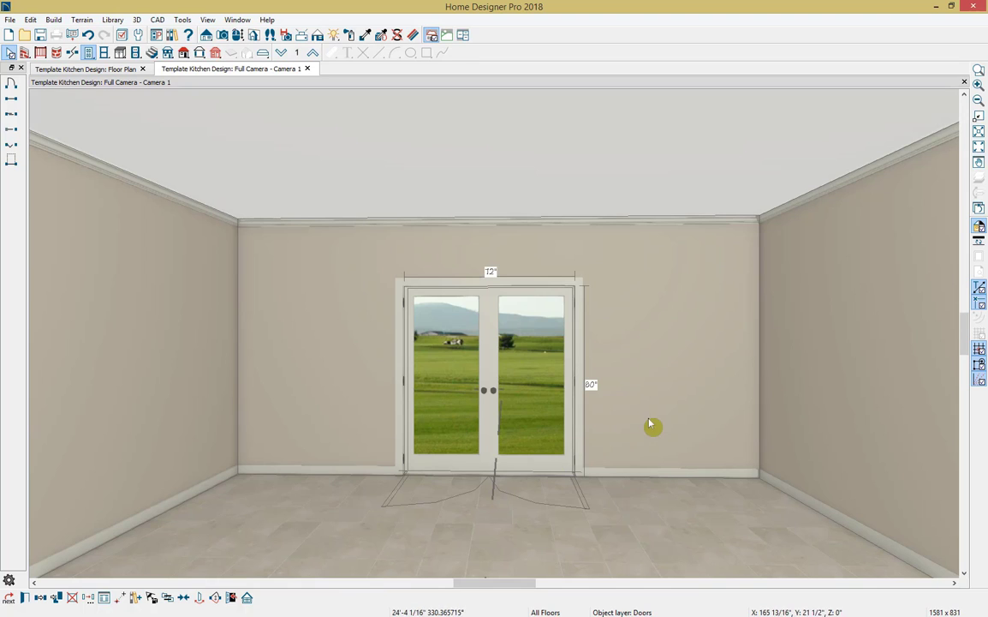
left_click(500, 487)
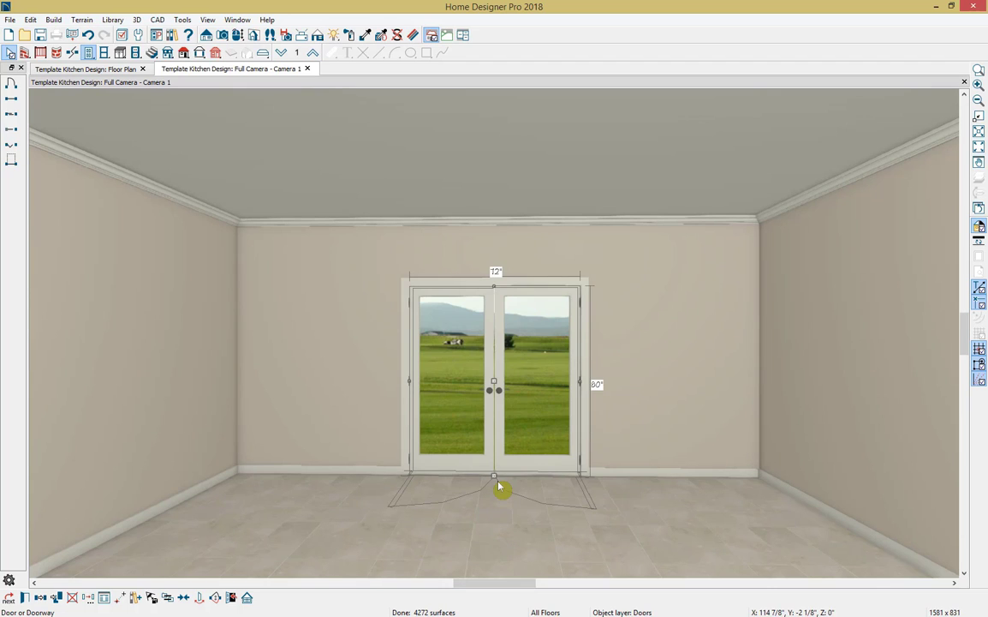
key("Escape")
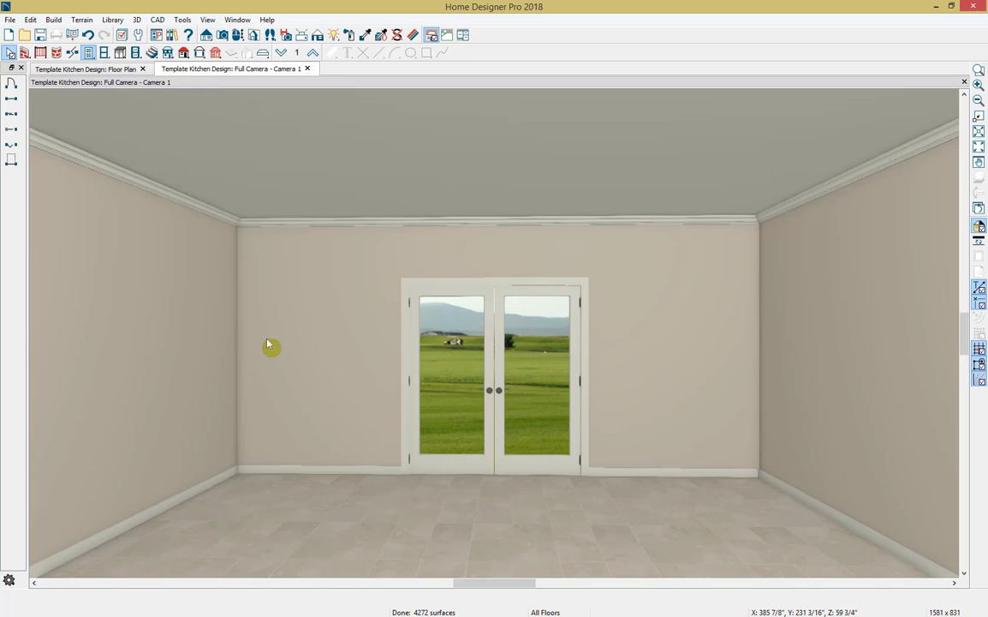
Place a window on the facing wall between the double door and the room's left corner.
left_click(103, 52)
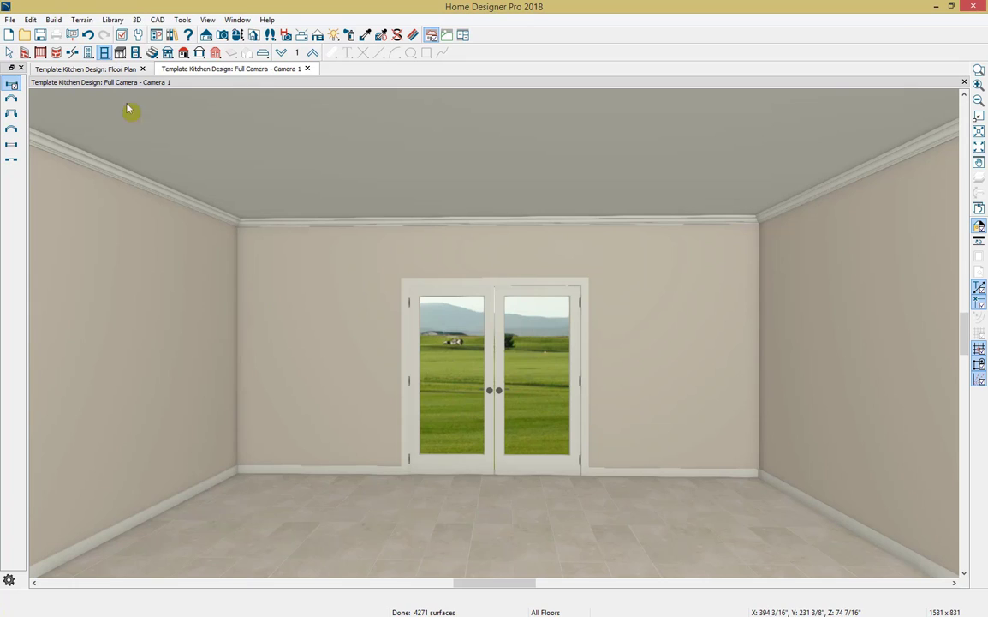
left_click(283, 311)
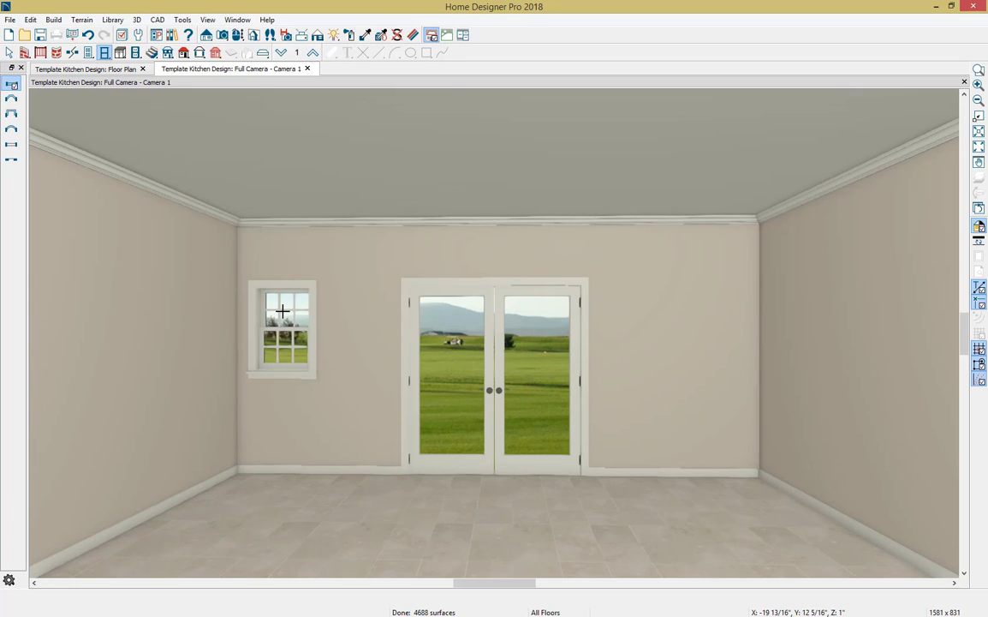
key("space")
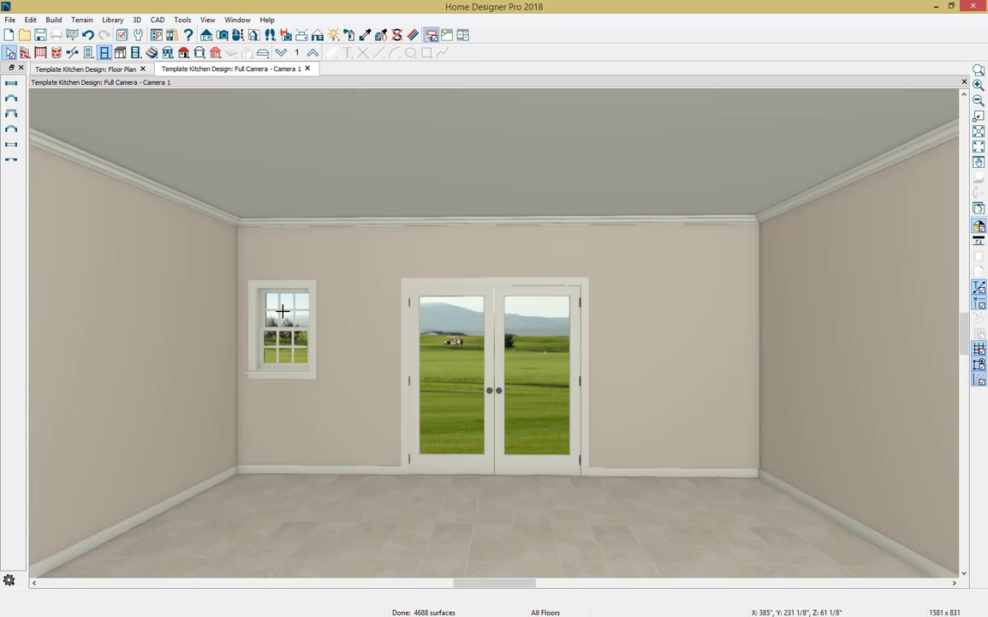
Open the new window's specification and set its width to 24" and its height to 76".
right_click(283, 313)
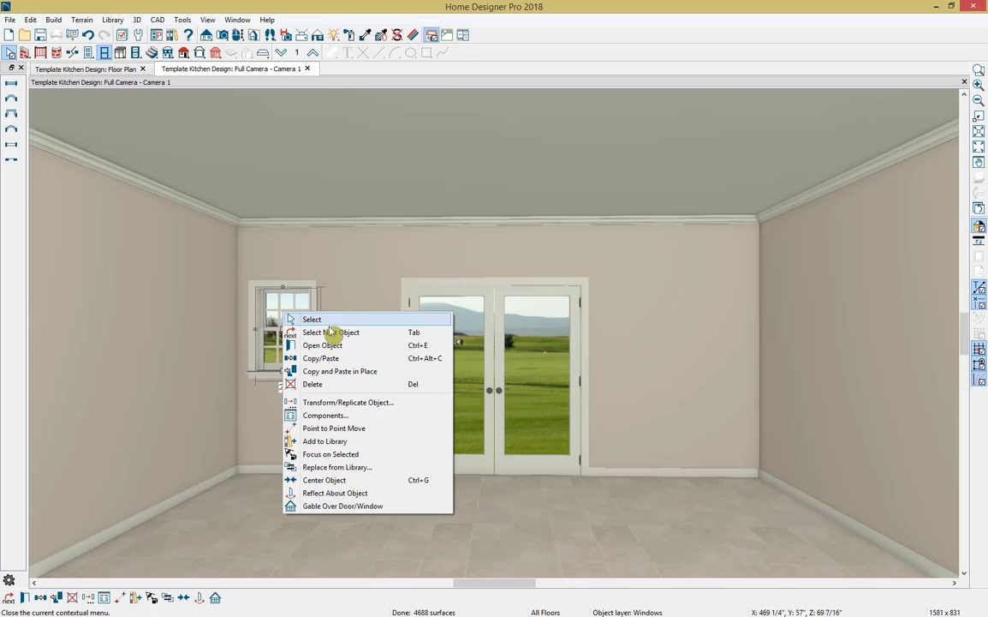
left_click(370, 346)
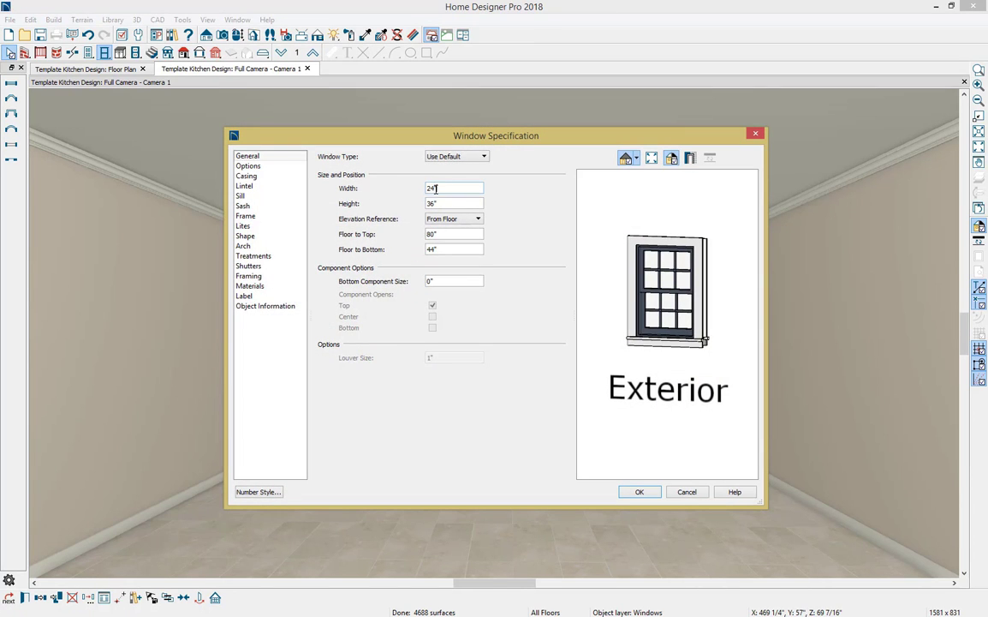
double_click(440, 189)
type("26")
key("Tab")
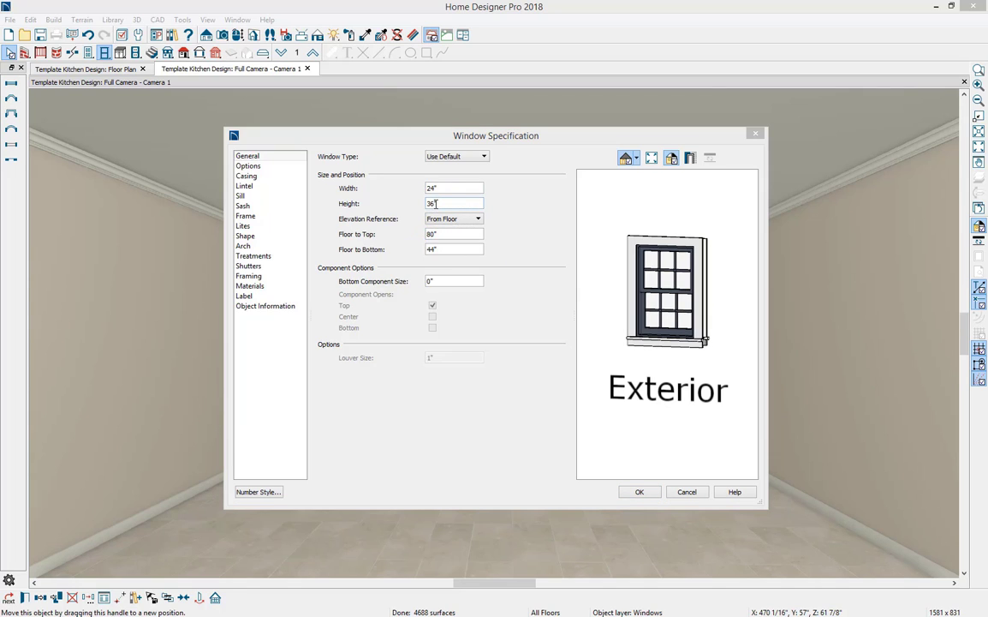
left_click(419, 203)
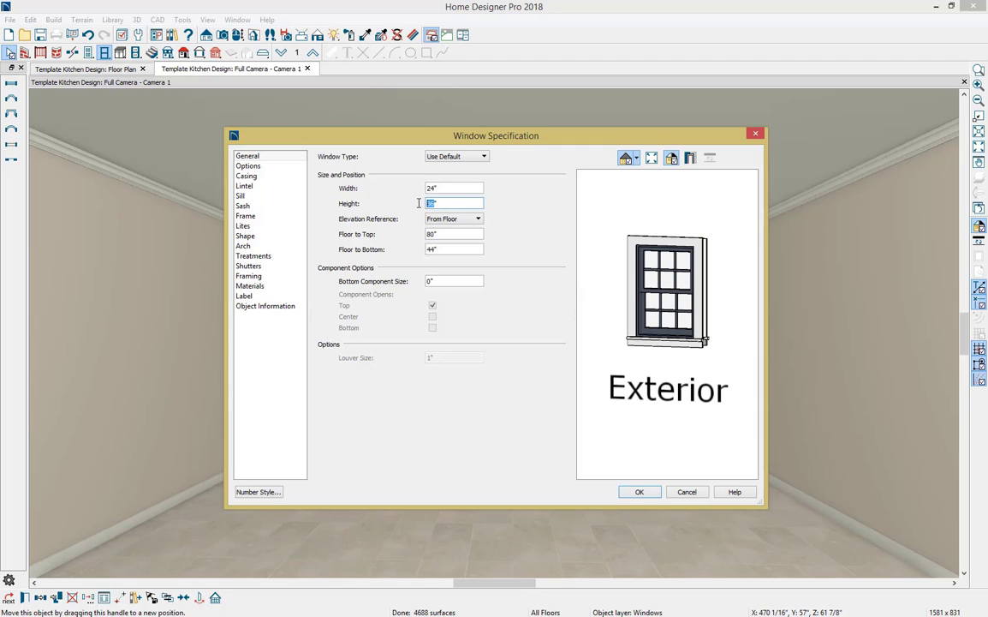
type("76")
key("Tab")
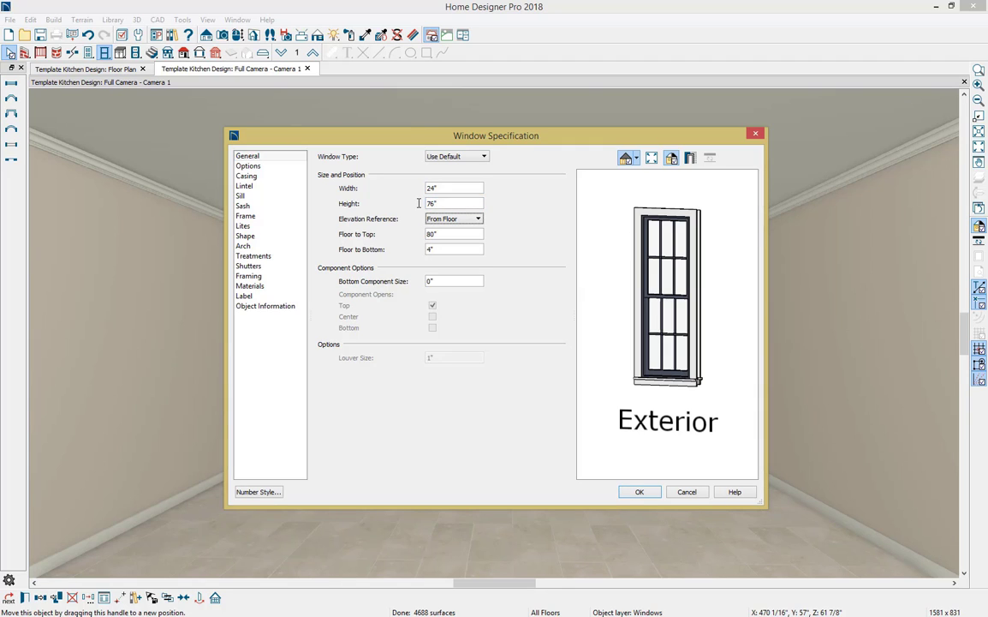
Check the window's casing and lintel settings, and turn off its interior sill.
left_click(284, 177)
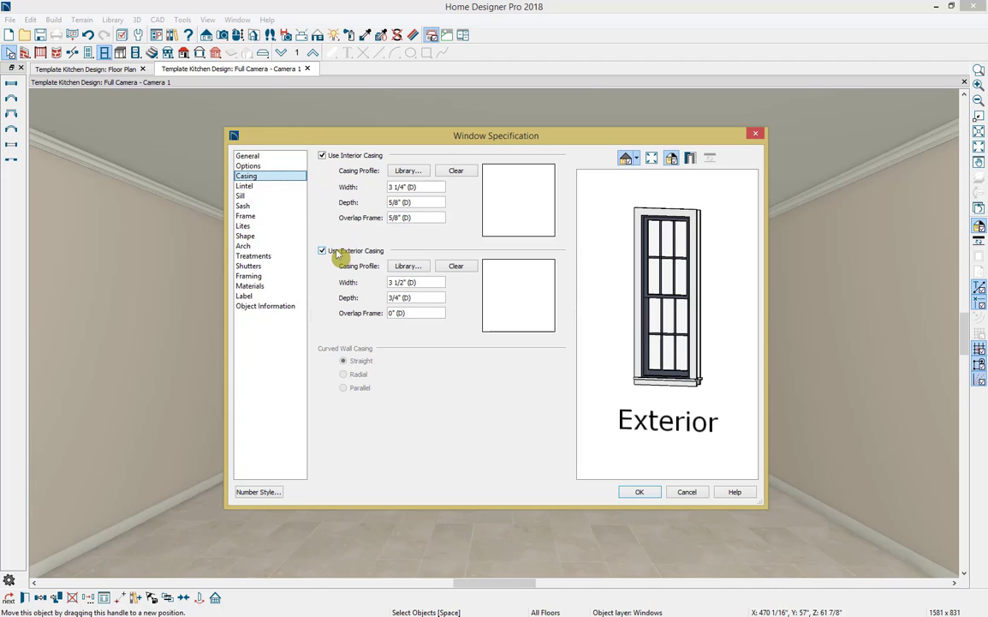
left_click(279, 196)
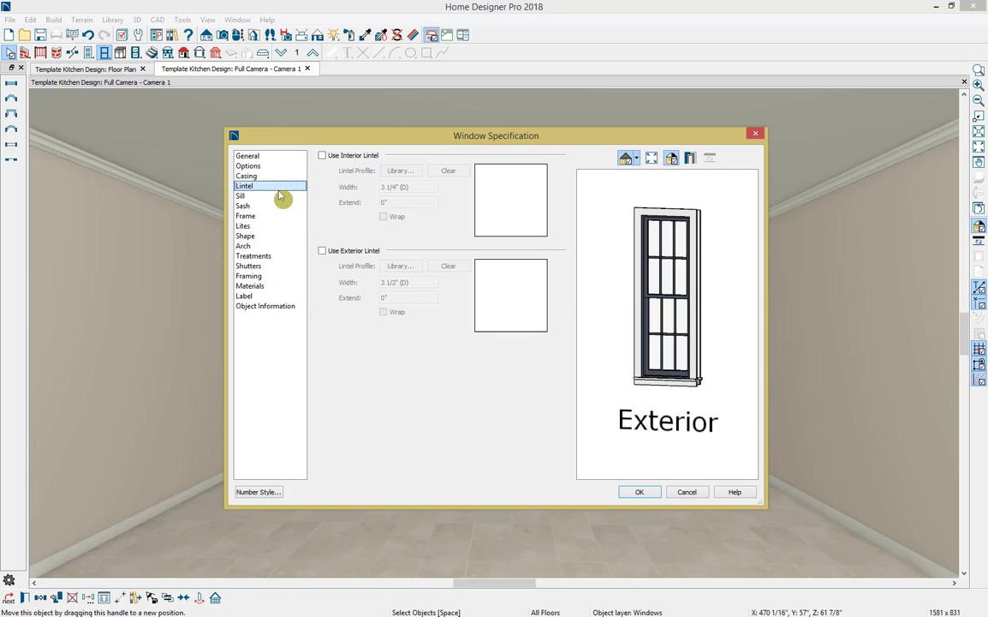
left_click(281, 196)
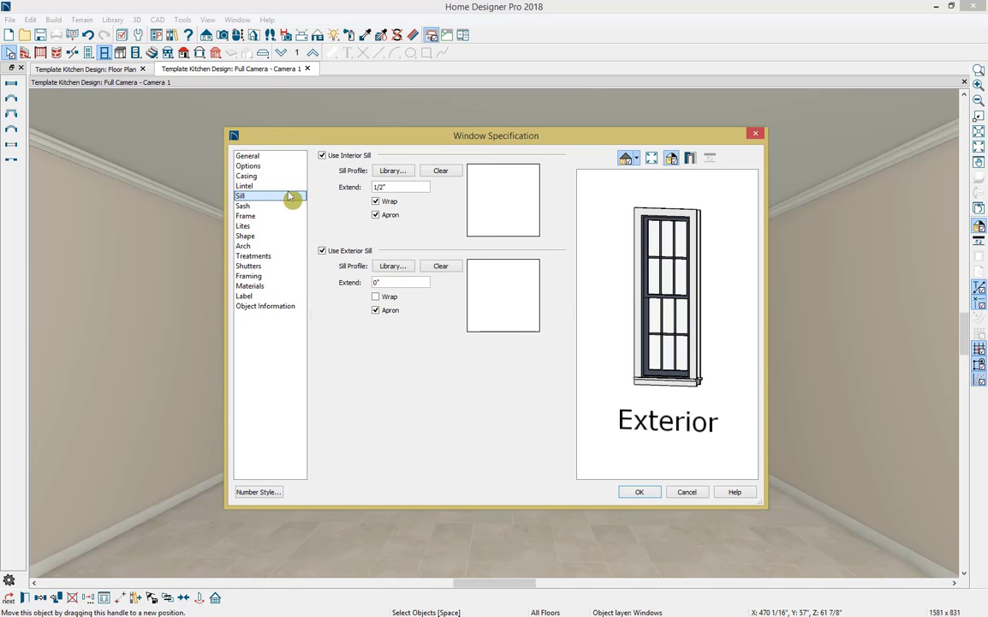
left_click(322, 156)
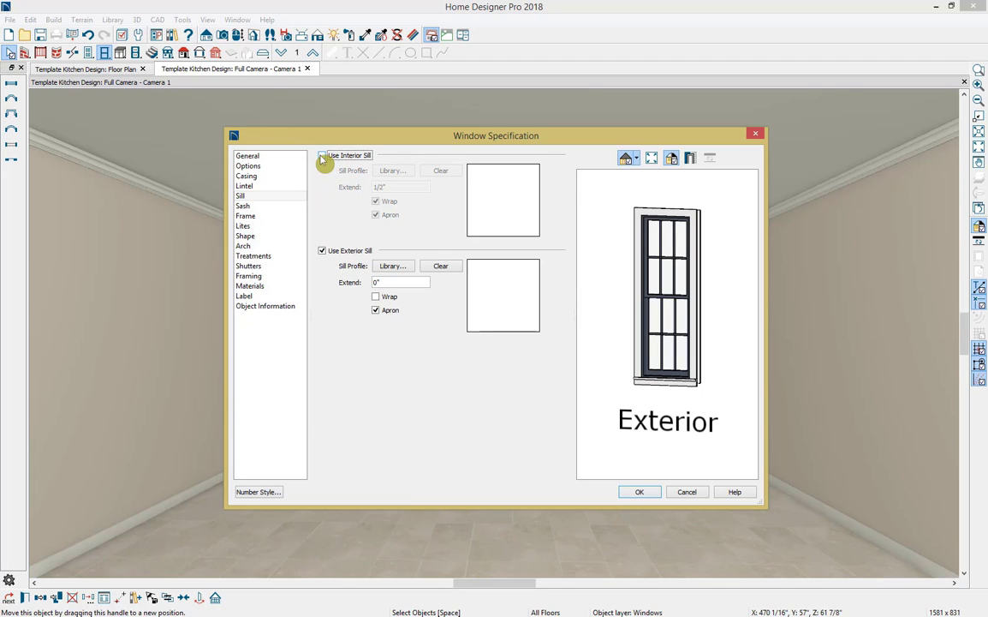
Check the window's sash, frame, lites, shape, arch, treatments and shutters settings, then accept the specification and deselect the window.
left_click(288, 209)
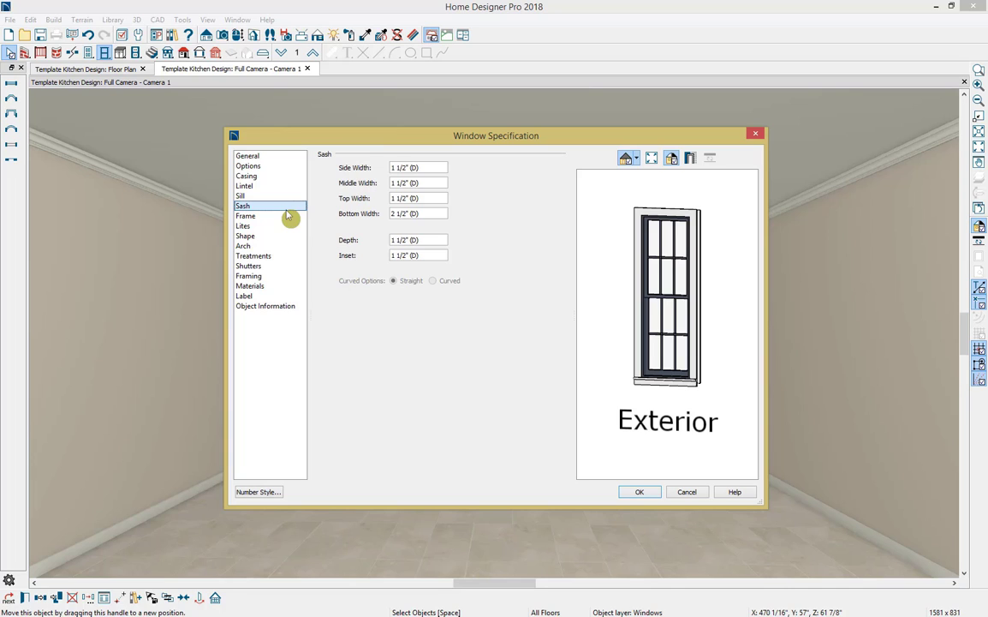
left_click(288, 217)
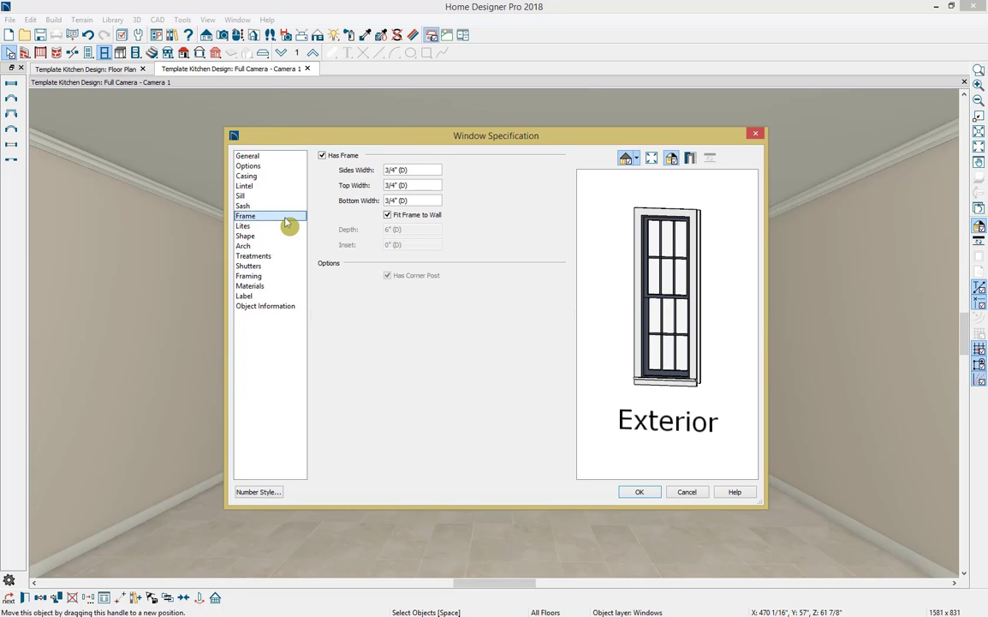
left_click(288, 227)
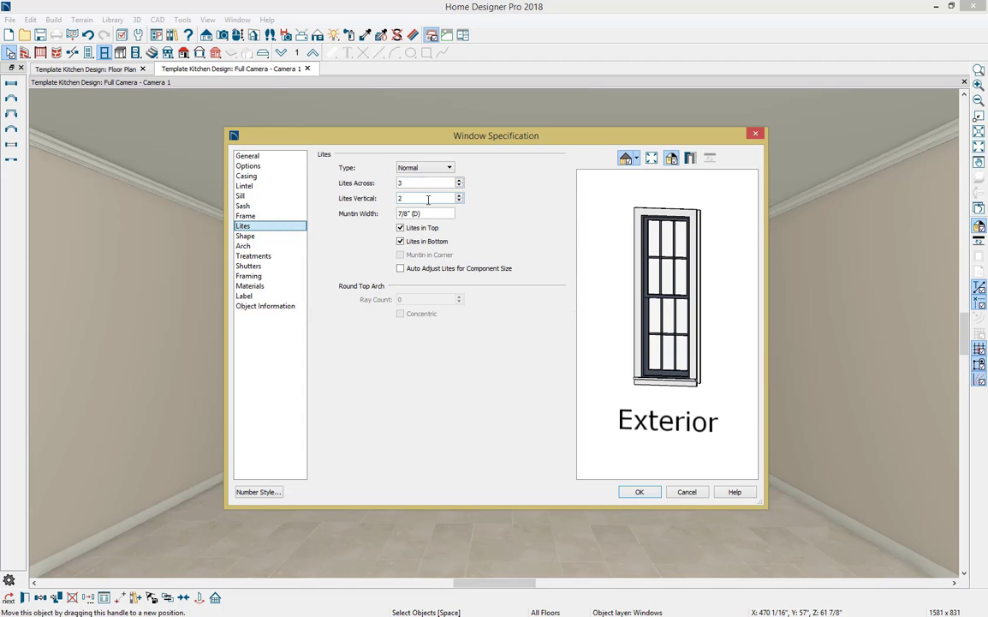
left_click(276, 239)
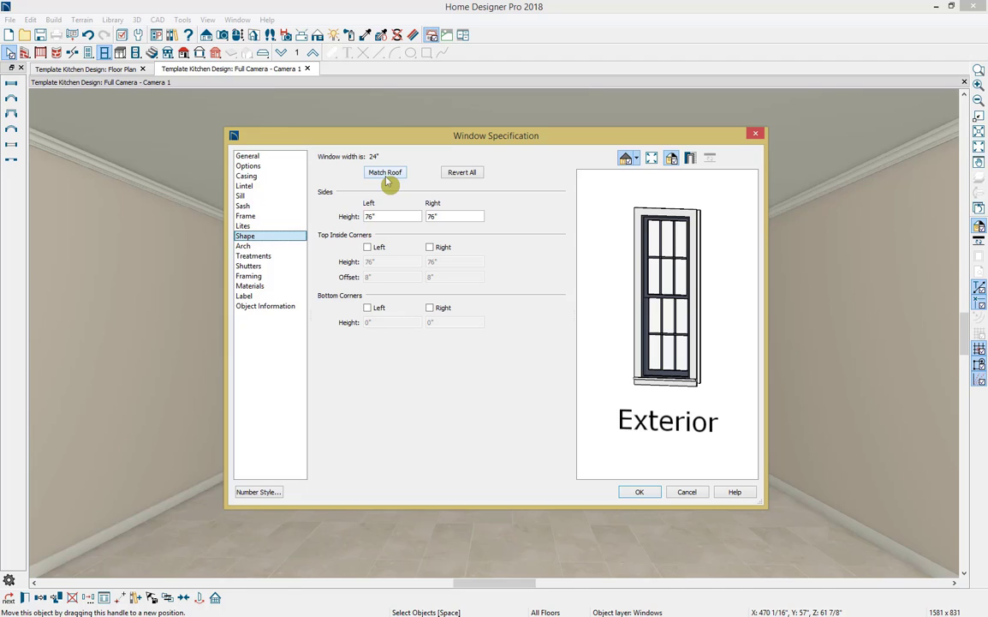
left_click(265, 245)
left_click(402, 169)
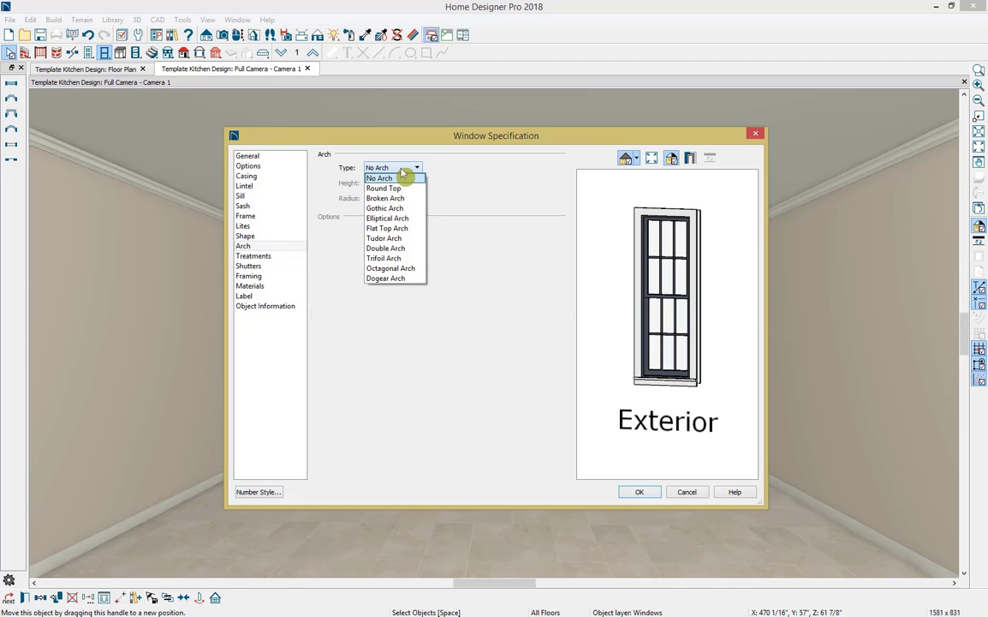
left_click(403, 176)
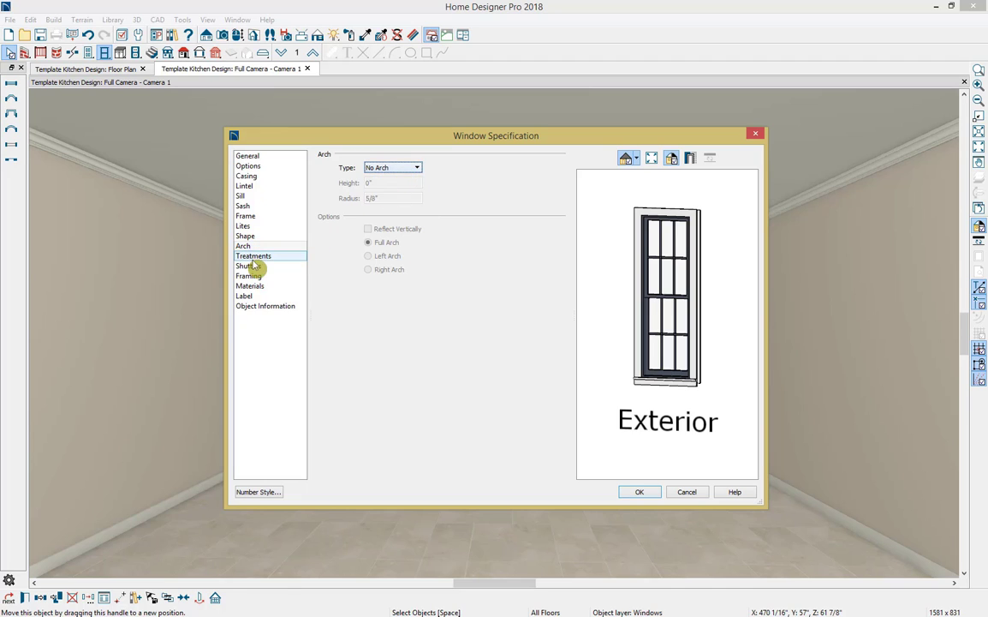
left_click(291, 257)
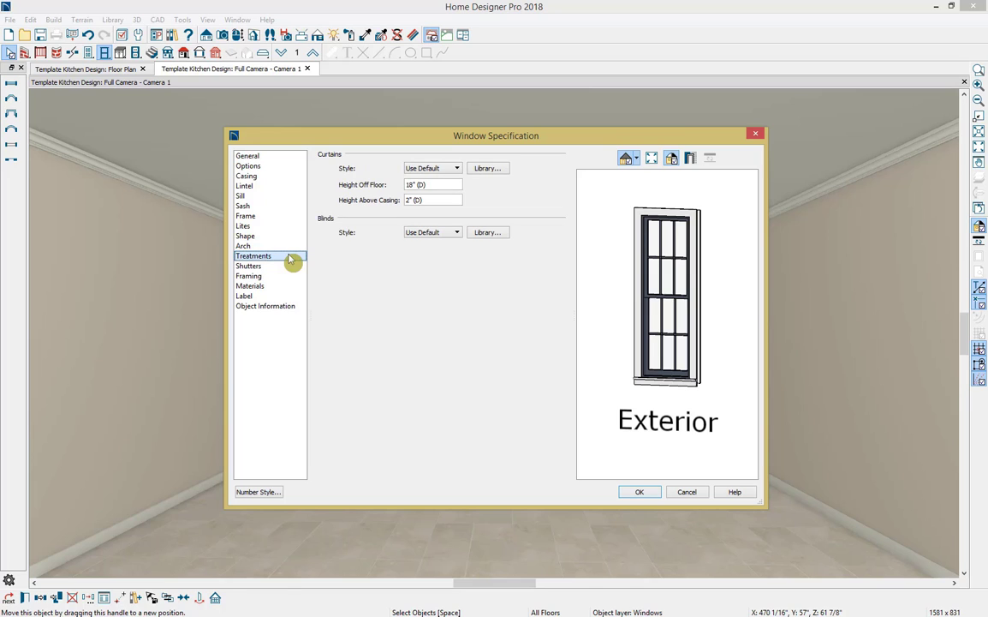
left_click(288, 266)
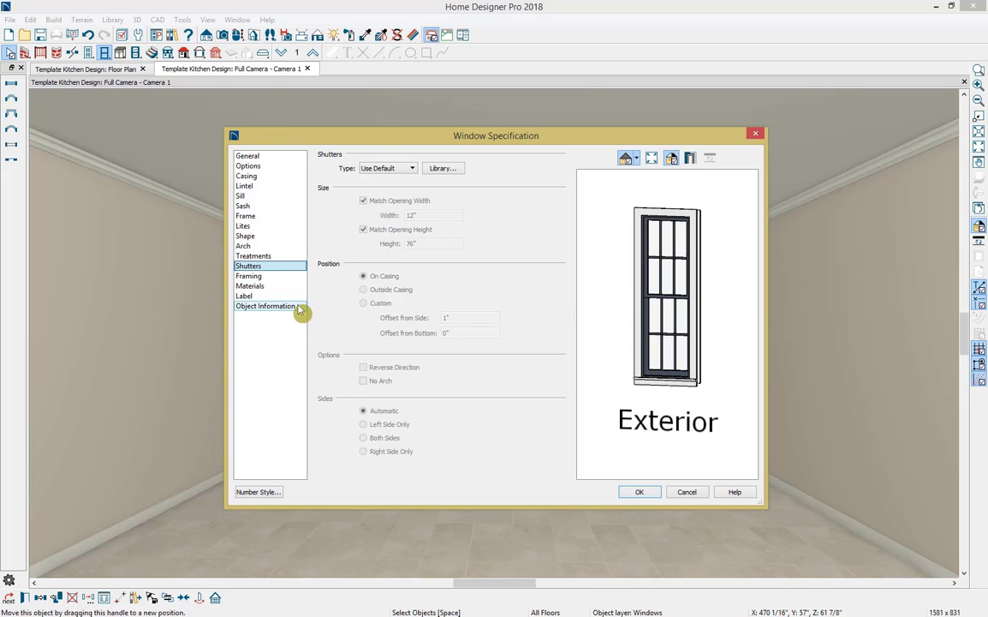
left_click(642, 492)
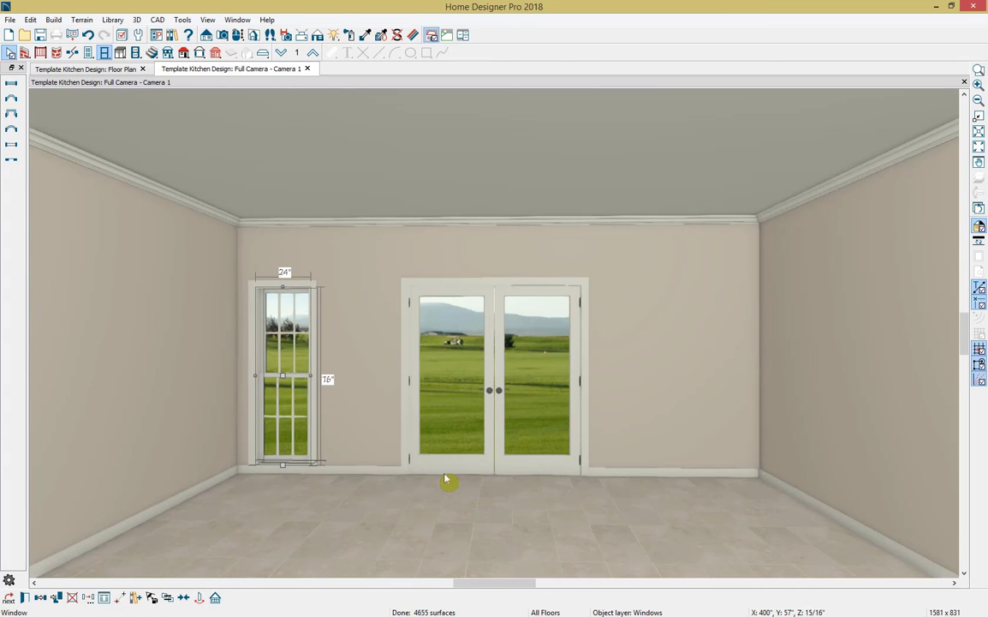
key("Escape")
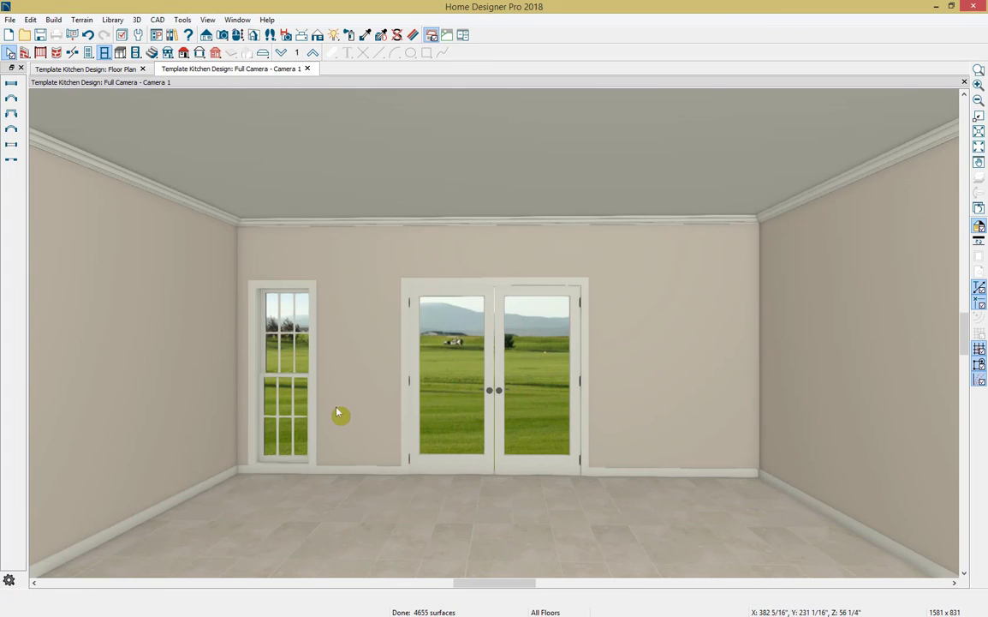
Copy the window to the opposite side of the wall by reflecting it about the glass double door.
left_click(293, 402)
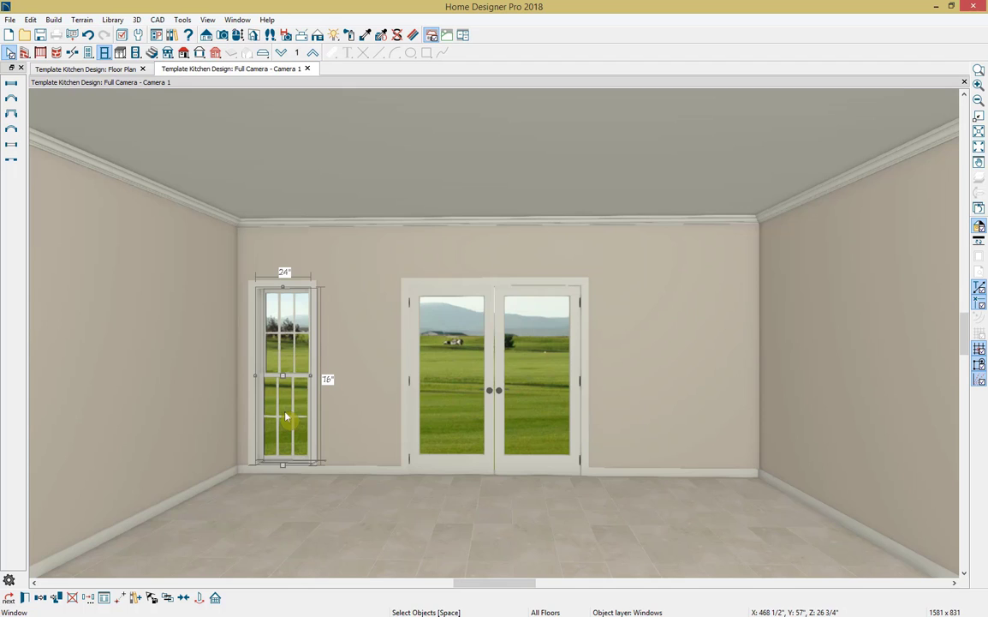
left_click(41, 598)
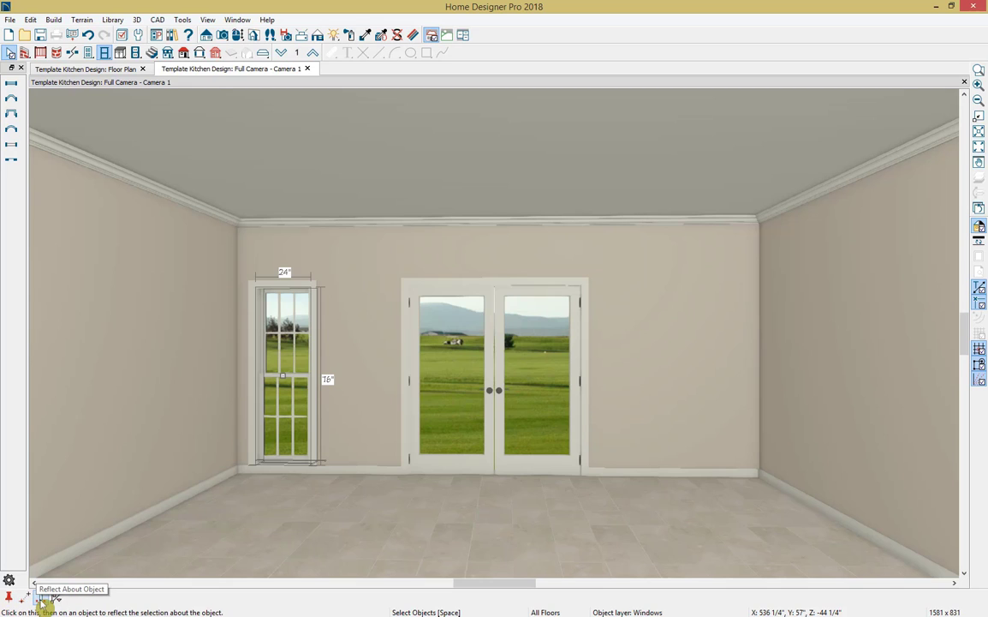
left_click(42, 602)
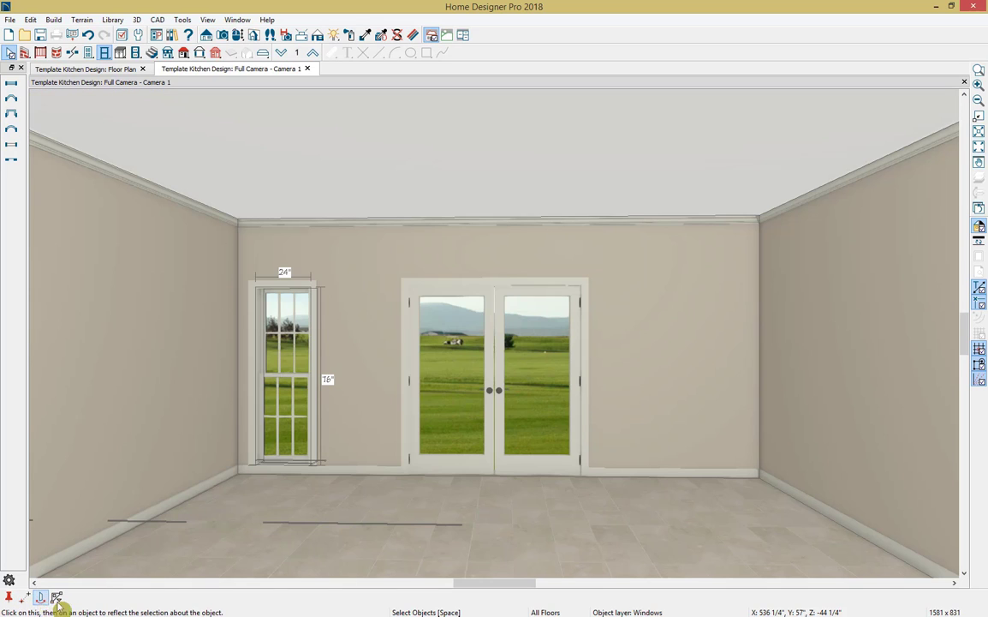
left_click(498, 485)
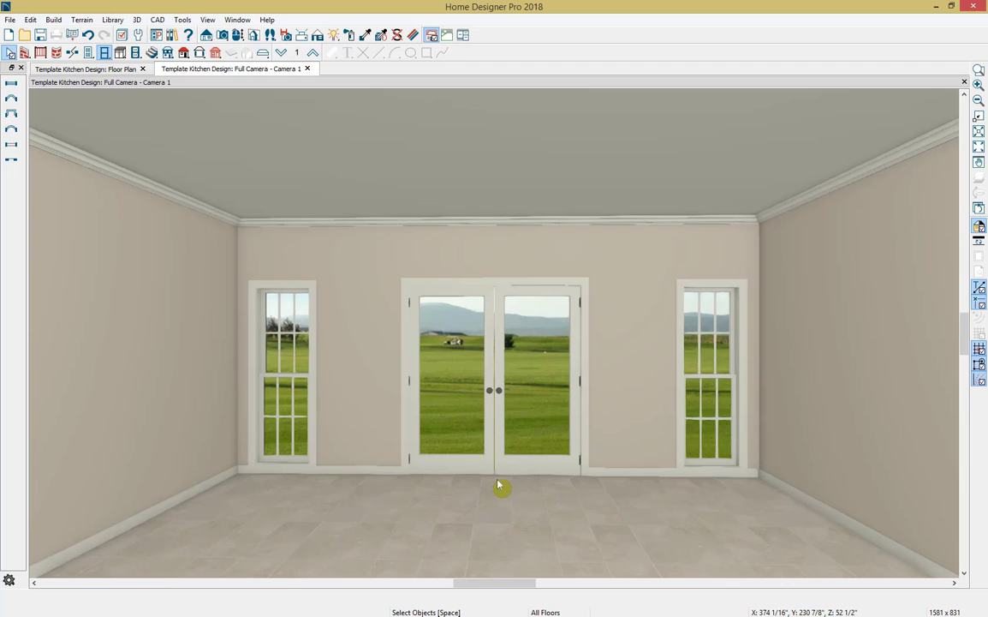
Place a copy of the far-left window between it and the double door, and deselect it.
left_click(275, 437)
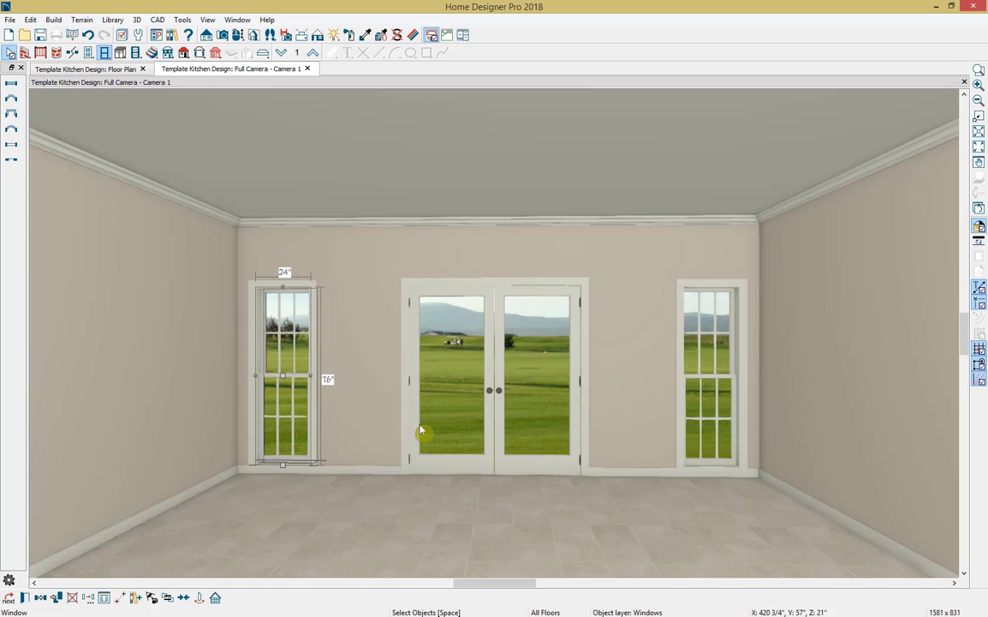
left_click(375, 385)
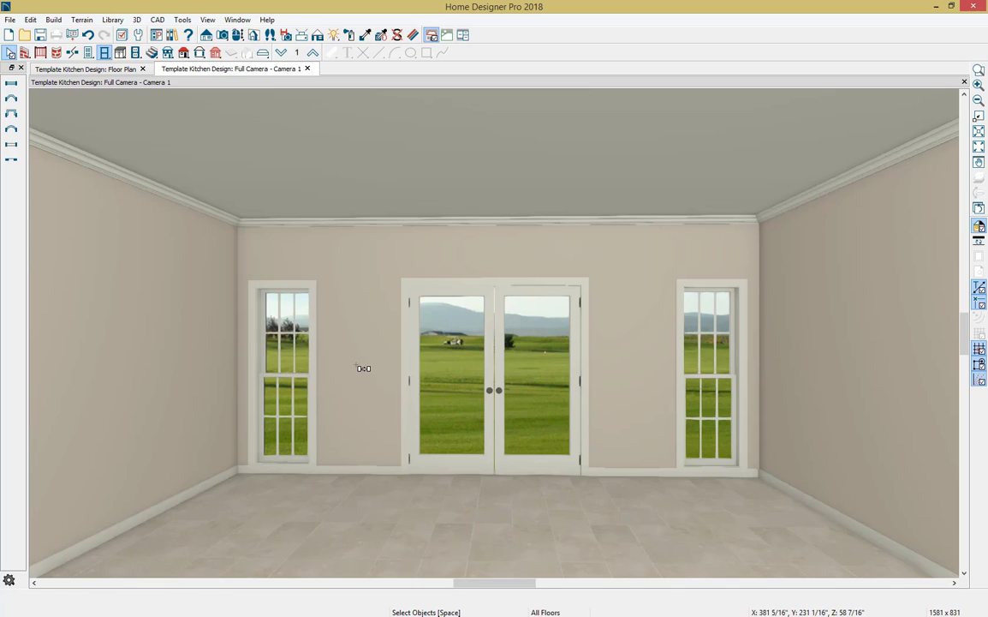
left_click(329, 332)
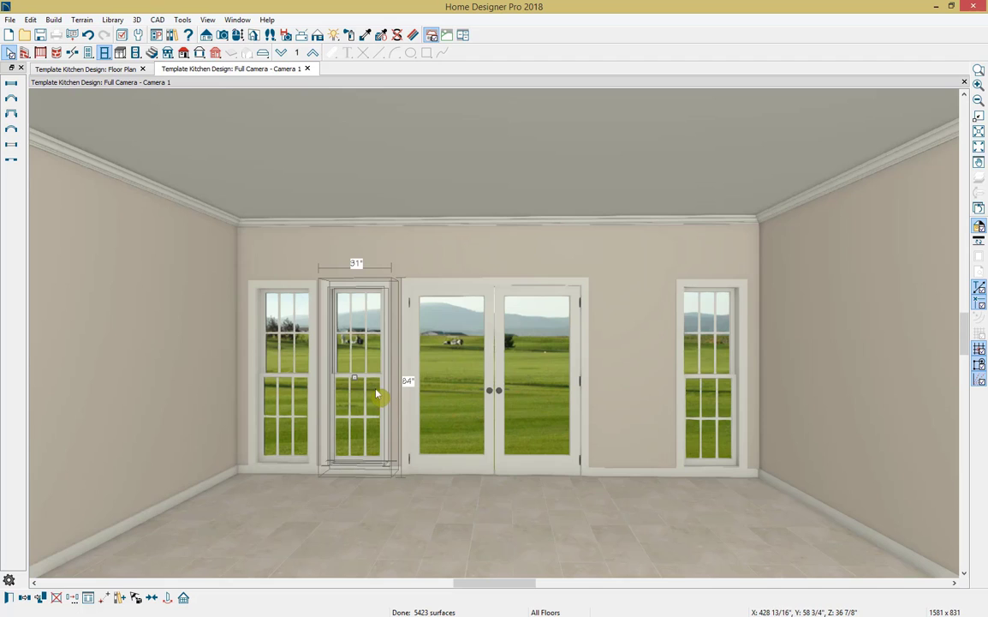
left_click_drag(379, 399, 377, 394)
key("Escape")
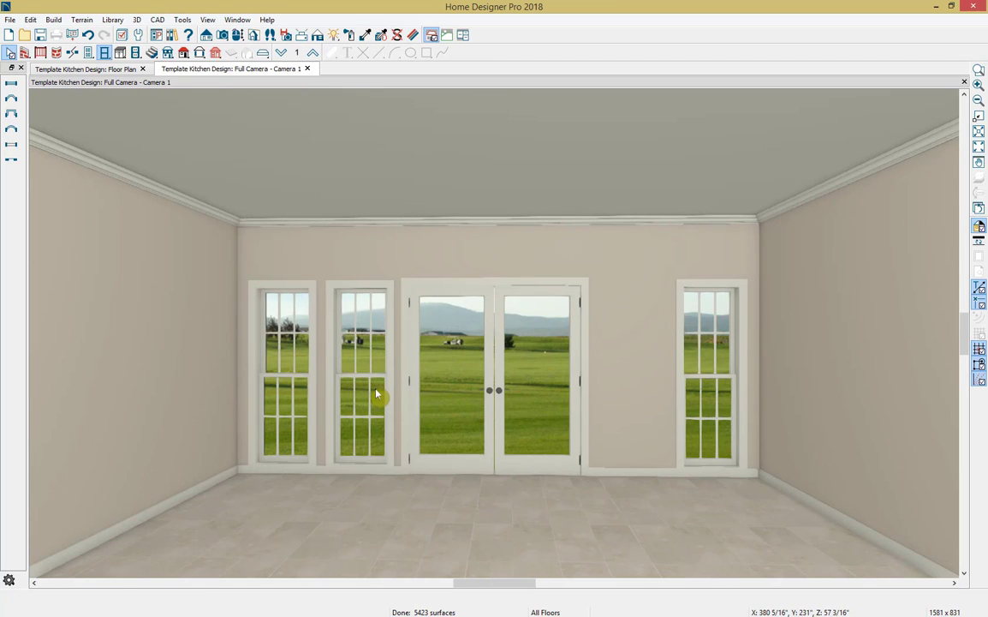
Copy the window immediately left of the double door to its right side by reflecting it about the door.
left_click(364, 400)
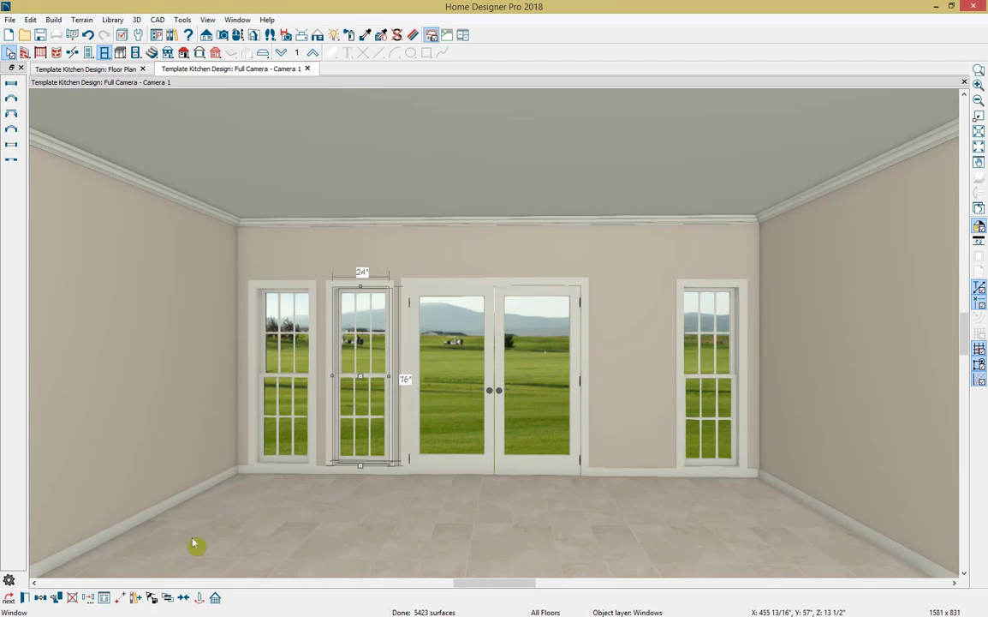
left_click(40, 597)
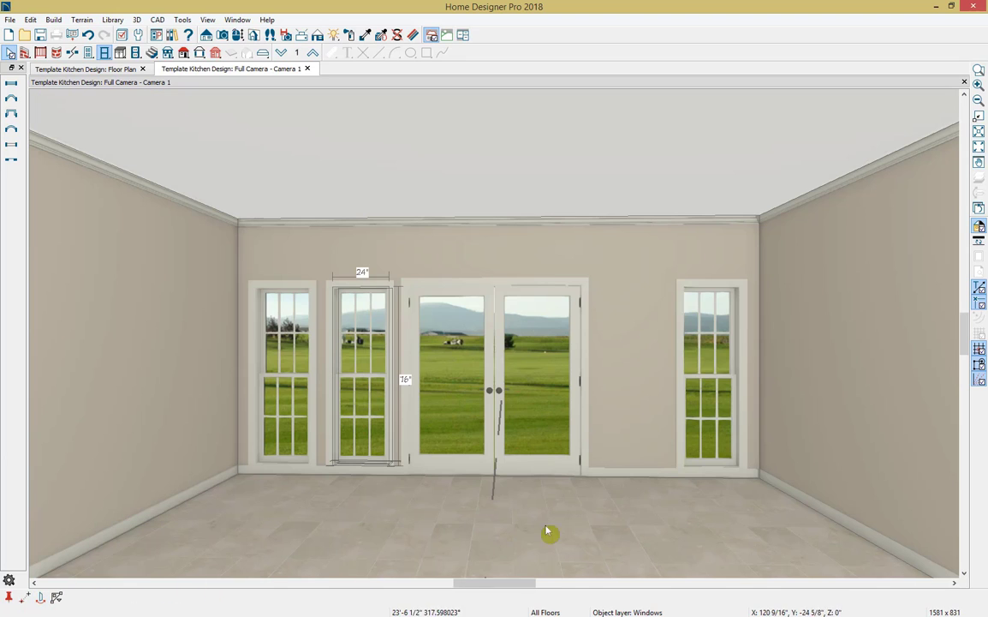
left_click(494, 482)
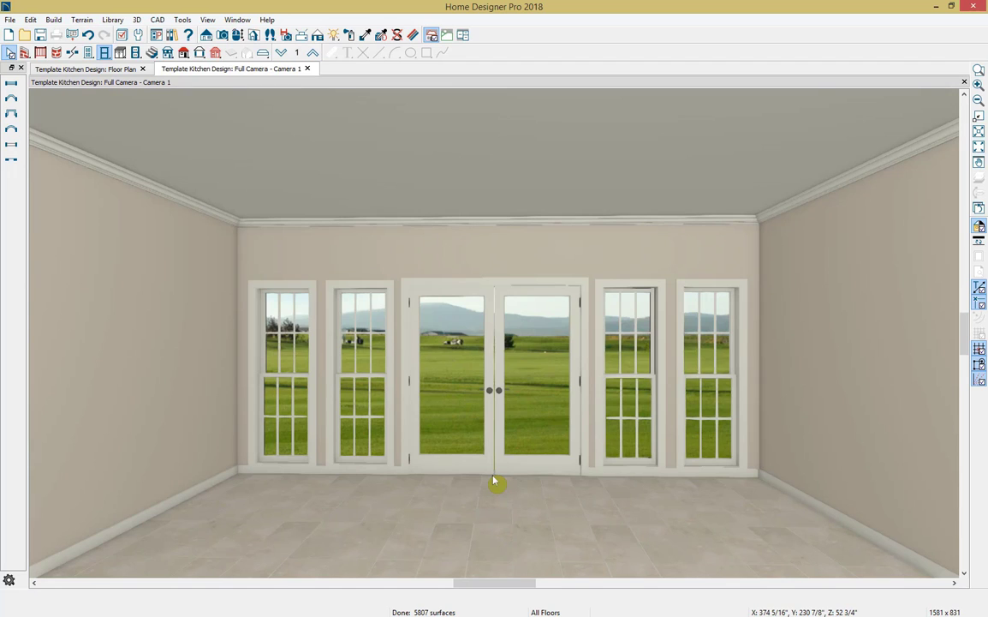
Nudge the window immediately right of the double door slightly to the right and back again.
left_click(618, 451)
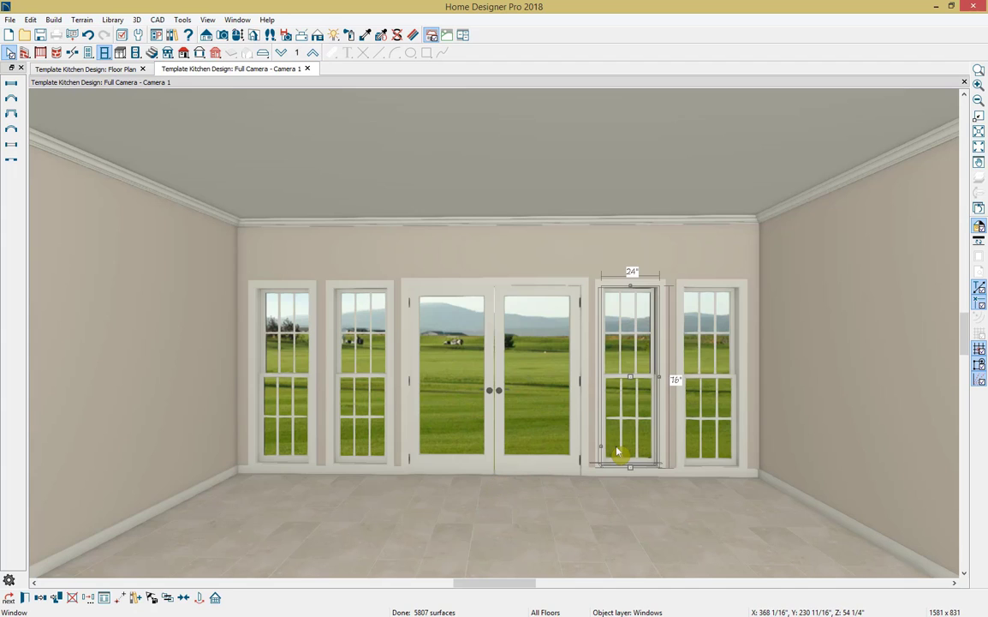
key("Right")
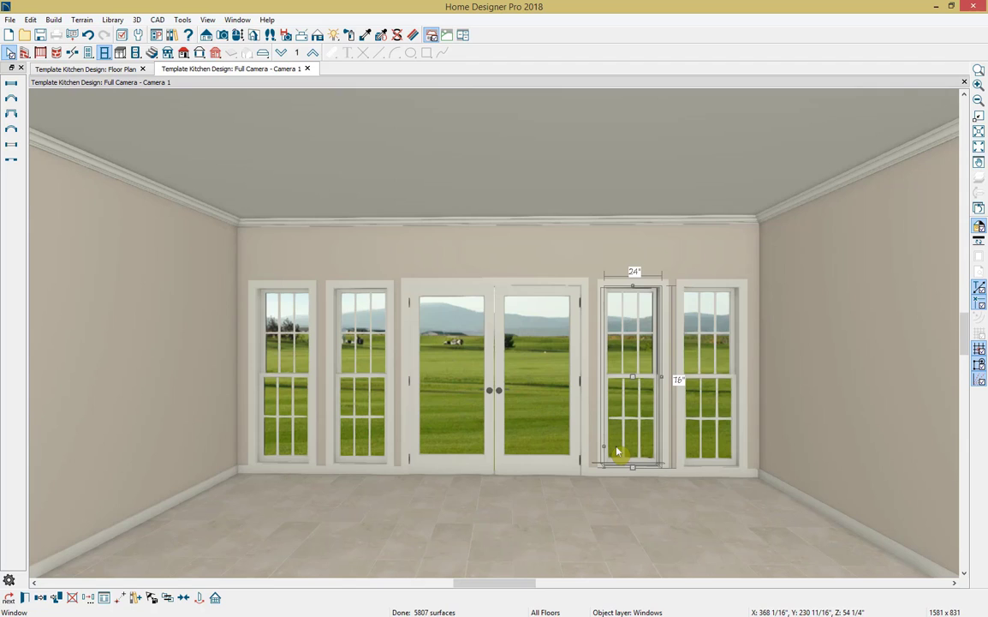
key("Left")
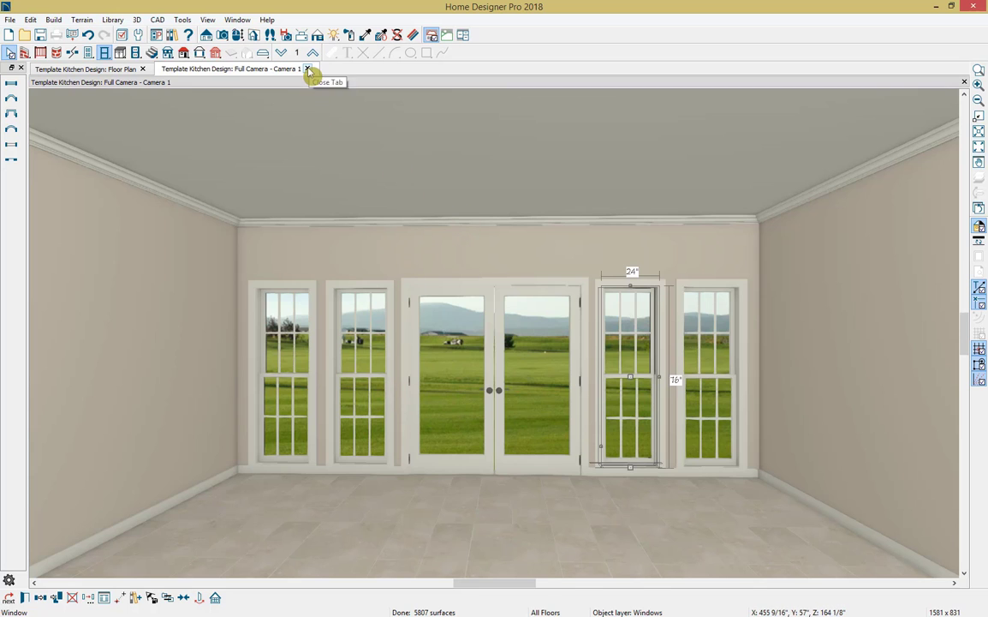
Close the camera view and reverse the double door's swing in the floor plan so it opens outward.
left_click(308, 69)
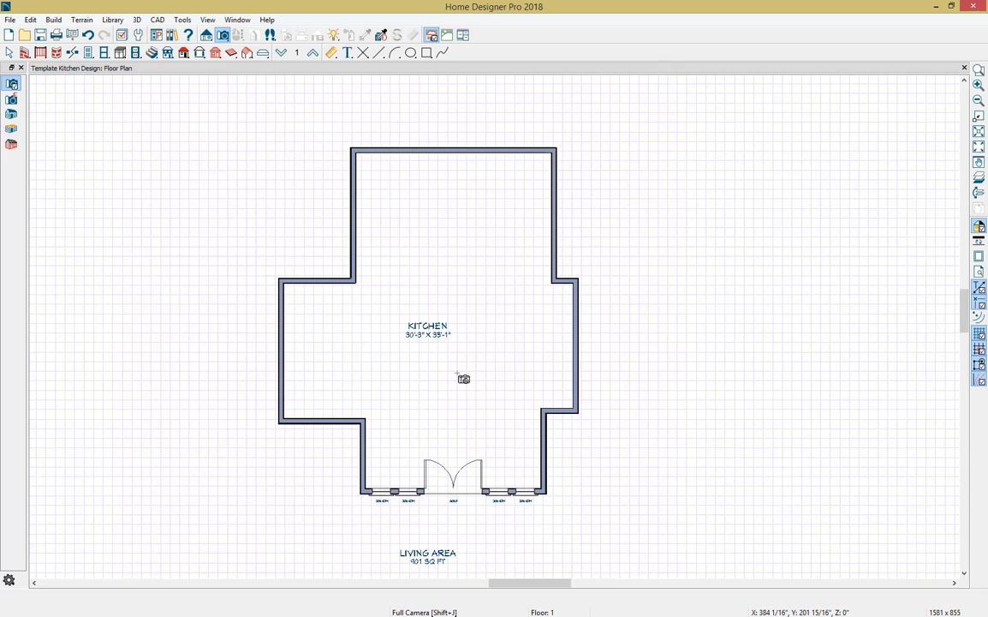
key("space")
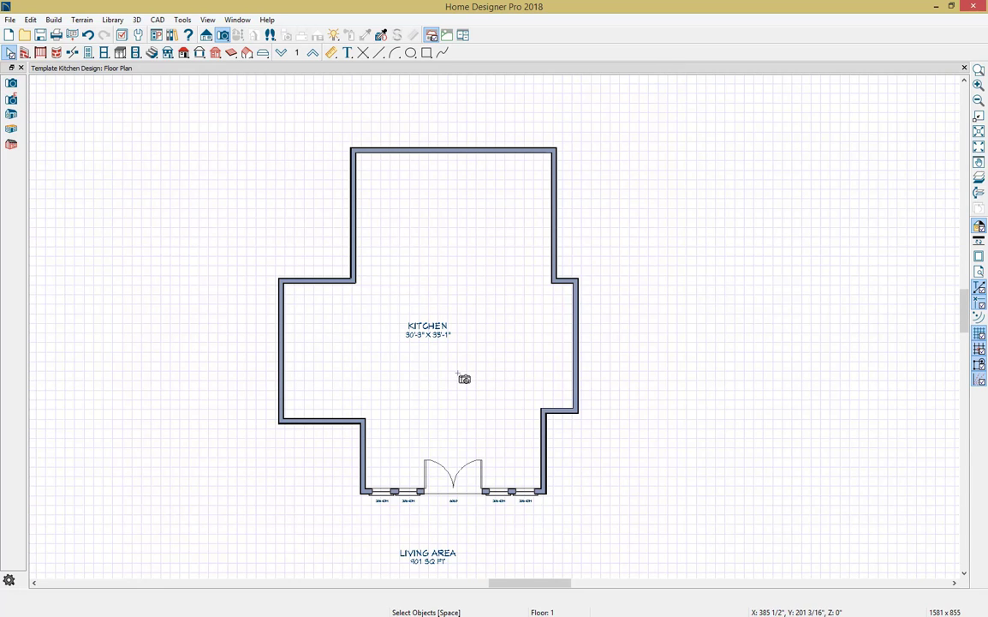
left_click(467, 488)
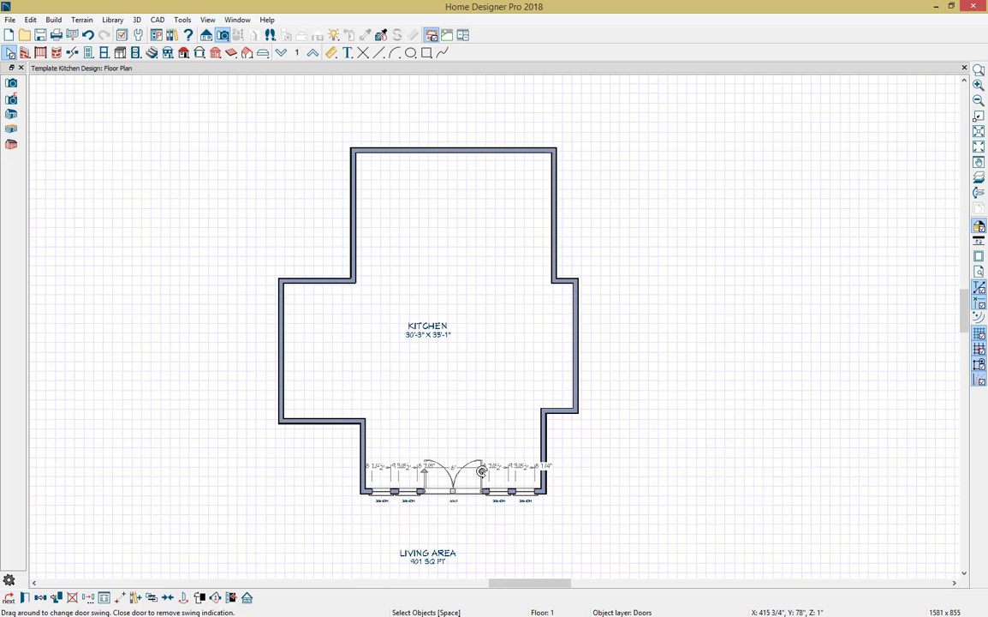
left_click_drag(481, 470, 492, 529)
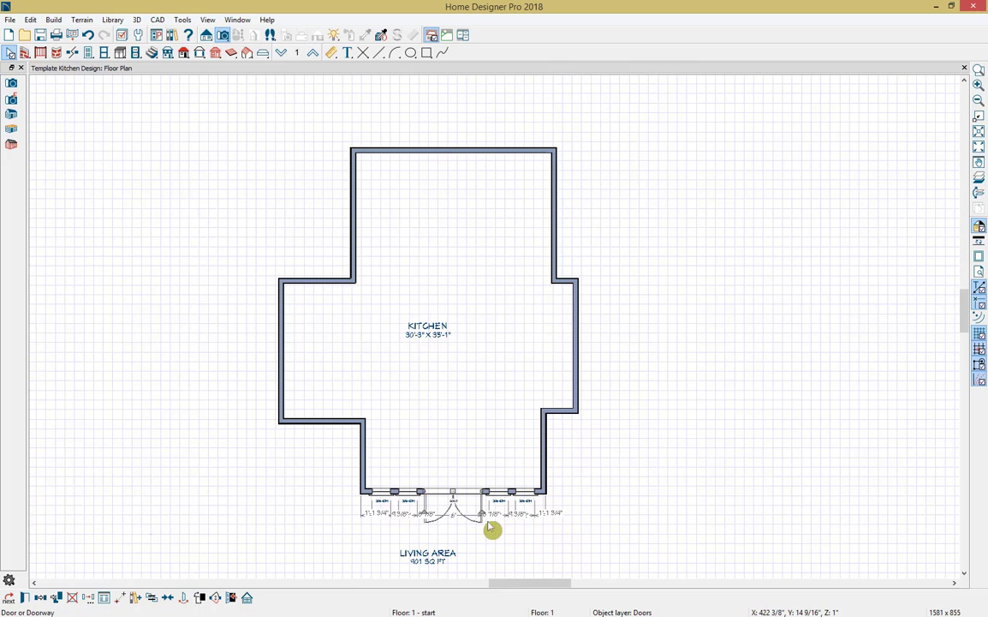
left_click(492, 528)
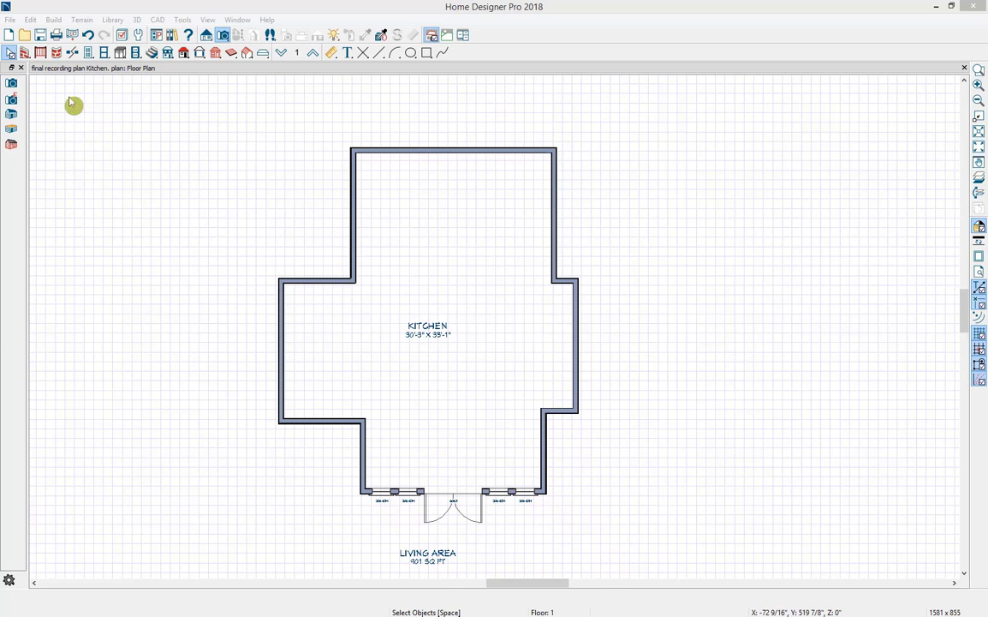
Draw two straight interior walls, one horizontally across the upper wing and one vertically across the left wing of the kitchen.
left_click(25, 54)
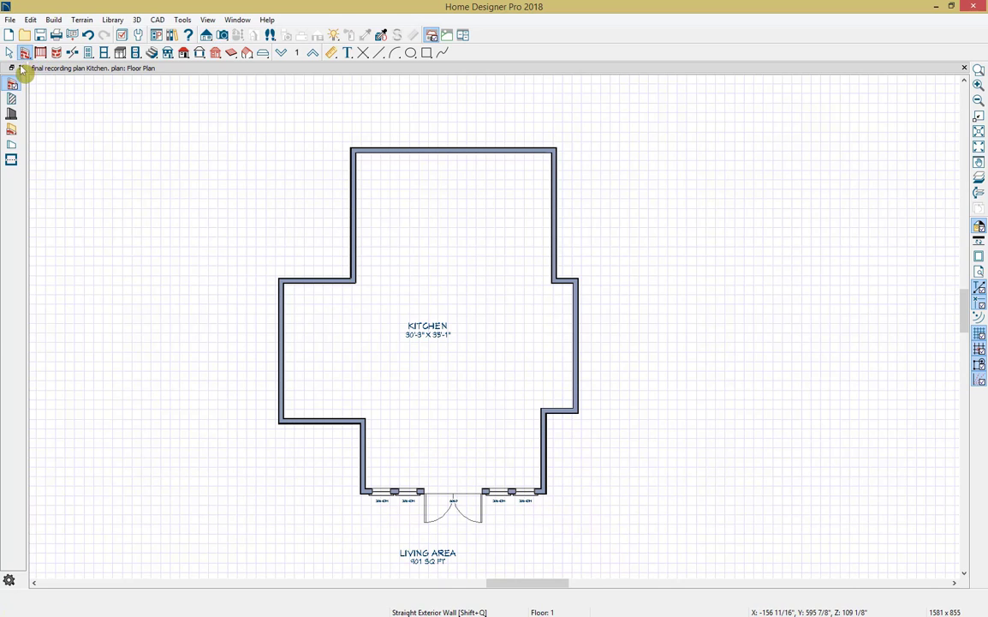
left_click(13, 100)
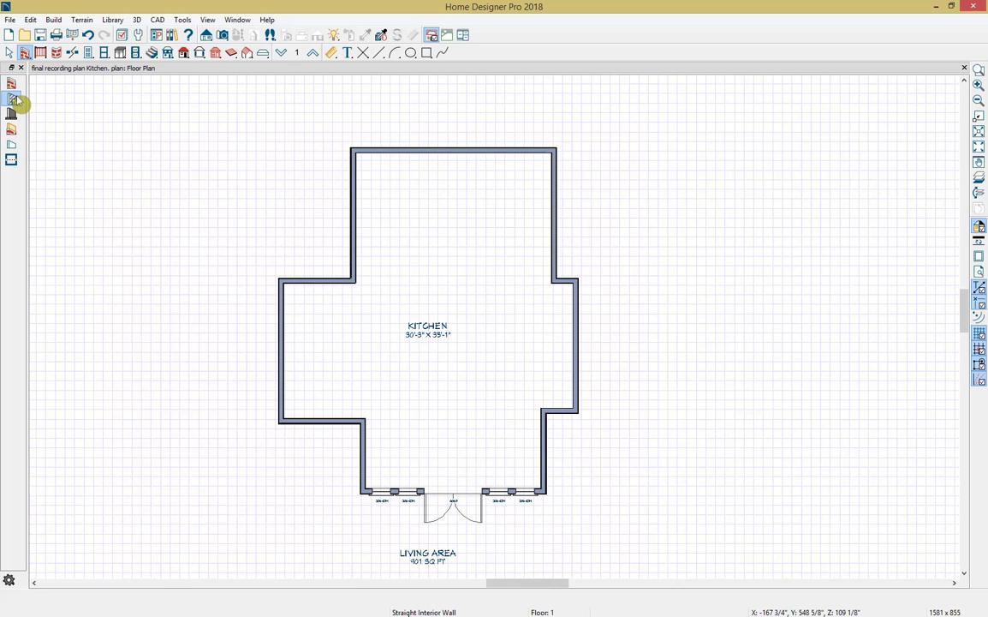
left_click_drag(353, 258, 552, 258)
left_click_drag(342, 284, 341, 420)
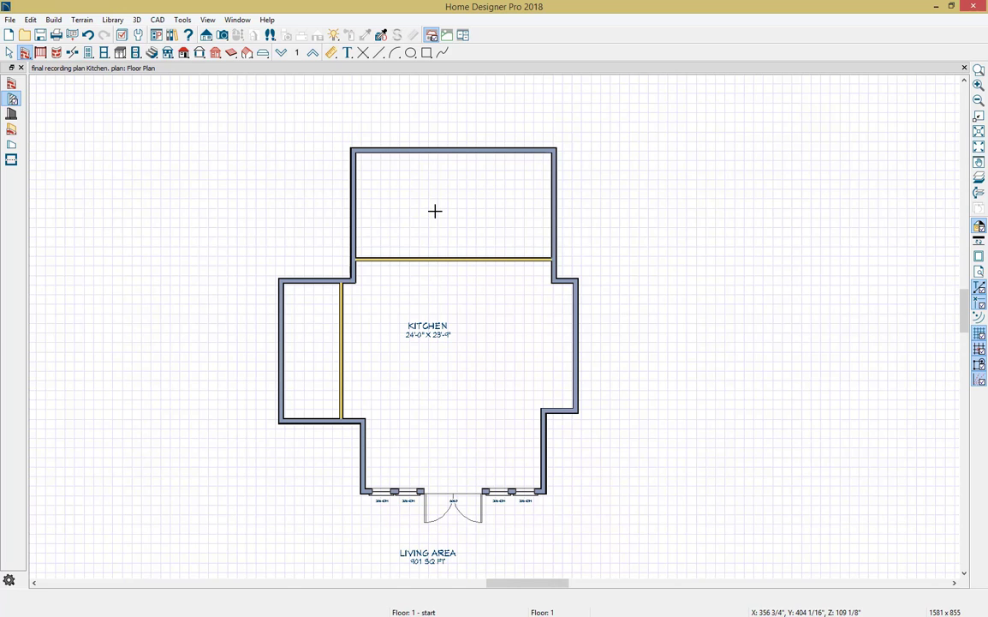
key("space")
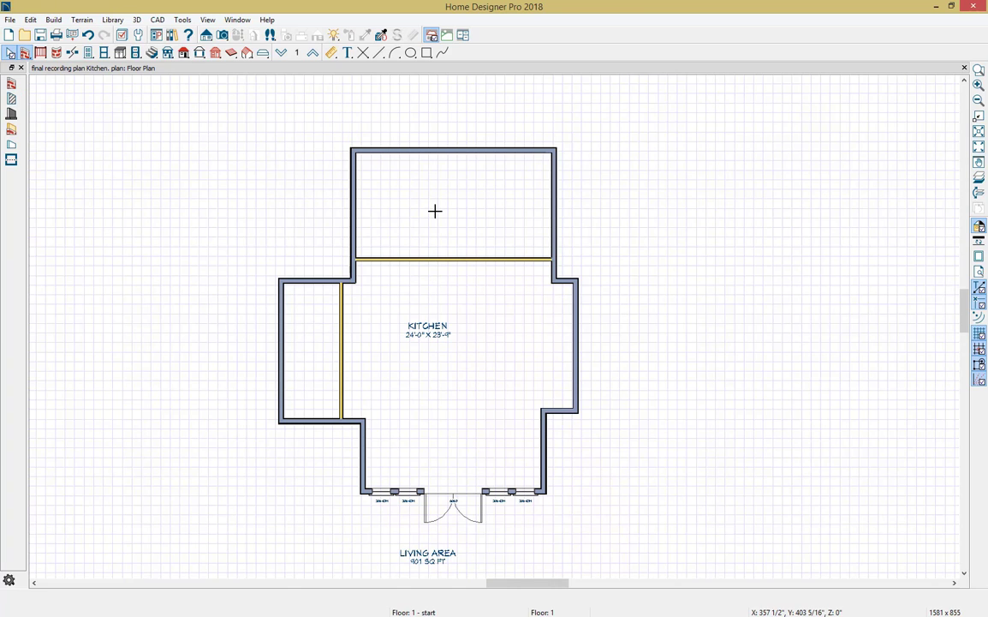
Add interior dimensions across the left wing room and vertically through the upper wing room.
left_click(332, 54)
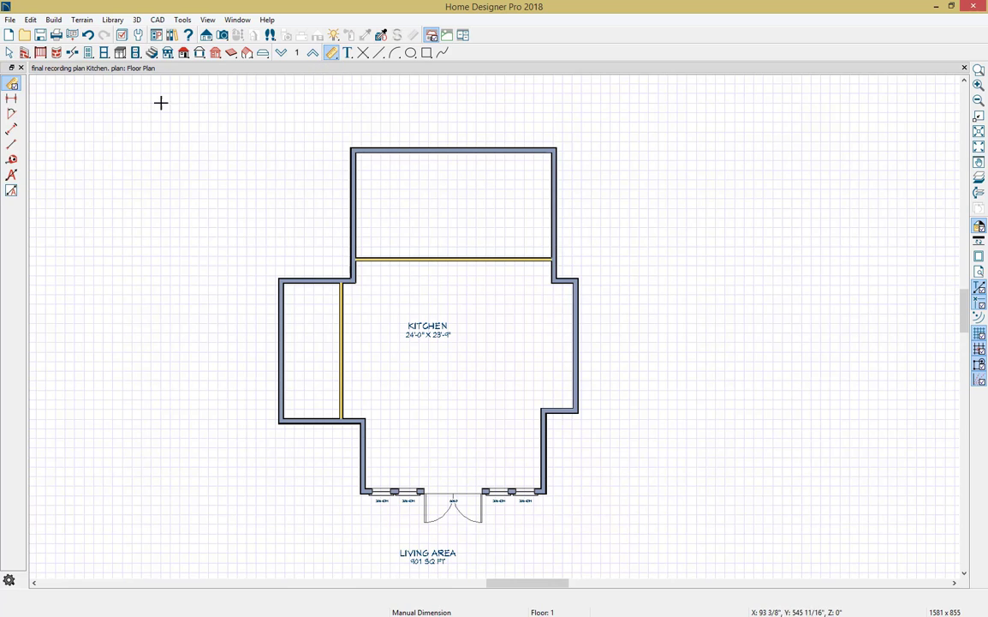
left_click(12, 130)
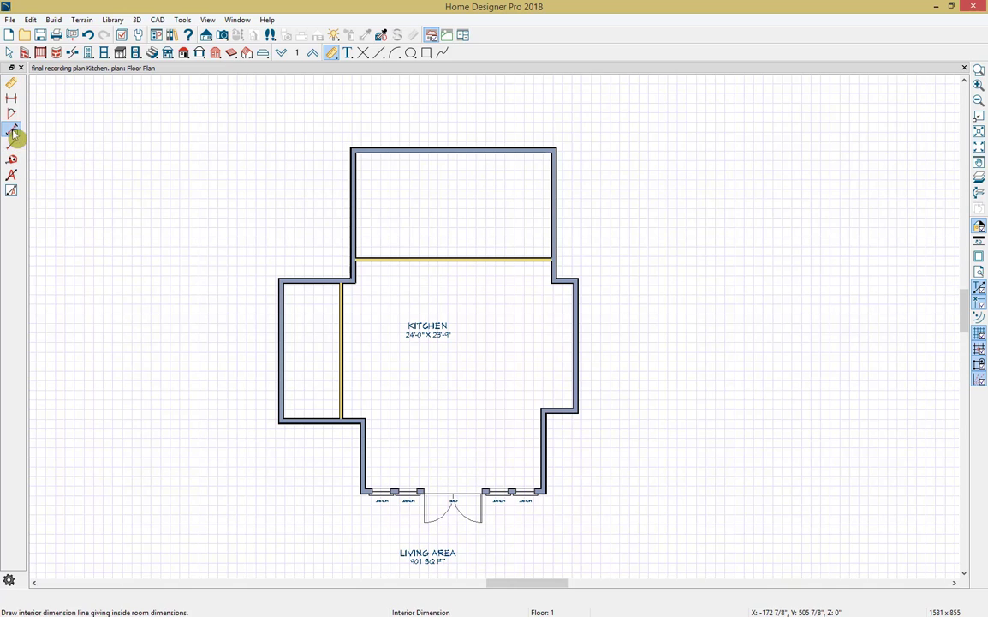
left_click(341, 350)
left_click_drag(441, 258, 444, 150)
key("space")
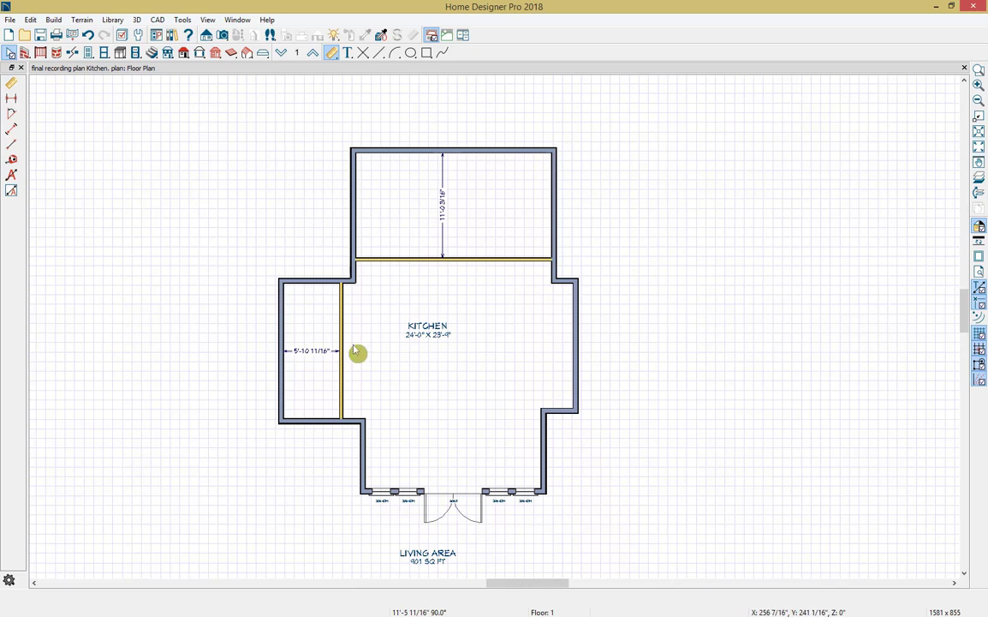
Move the vertical interior wall in the left wing so its distance from the outer wall is 5 feet.
left_click(343, 372)
left_click(319, 359)
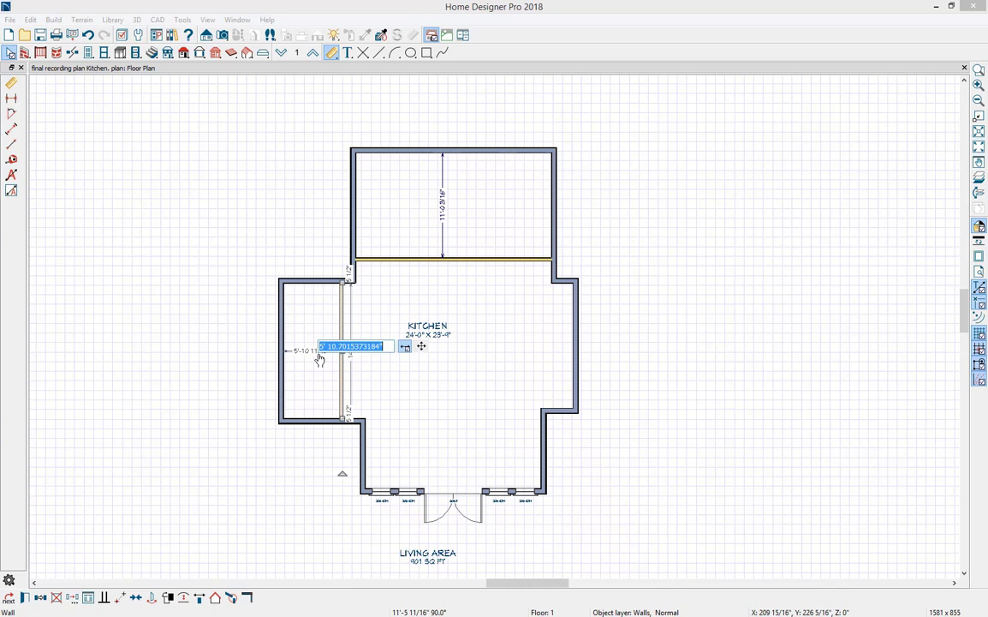
type("5")
key("Return")
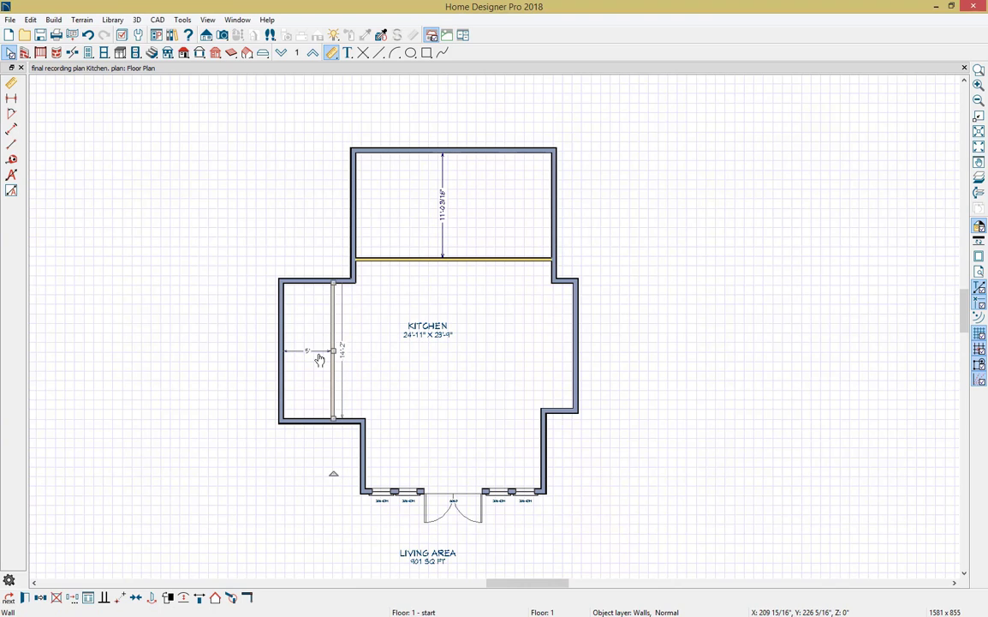
Move the horizontal interior wall in the upper wing so its distance from the top outer wall is 10 feet.
left_click(427, 257)
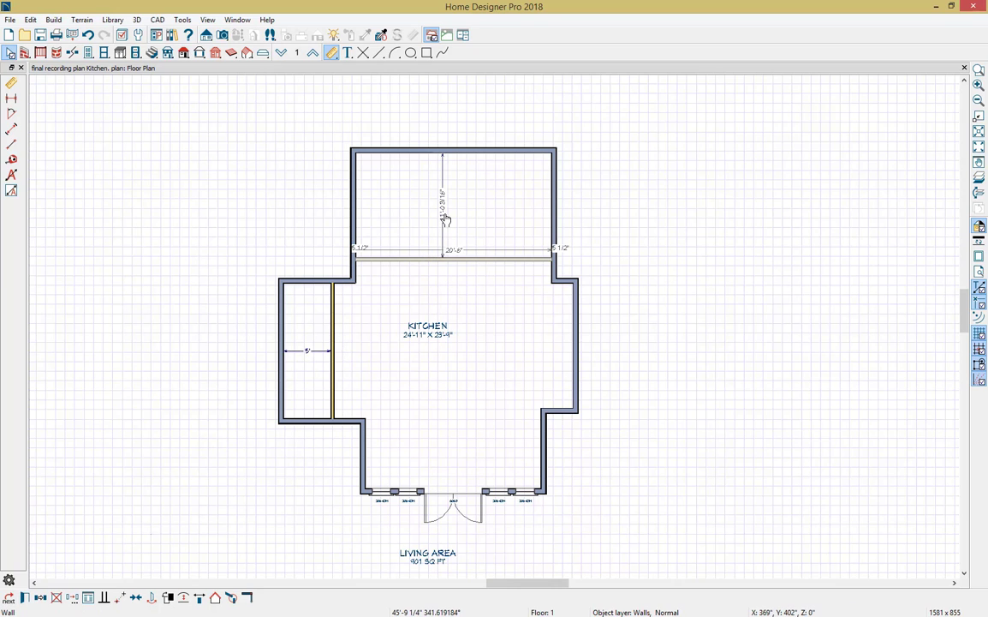
left_click(443, 217)
type("10")
key("Return")
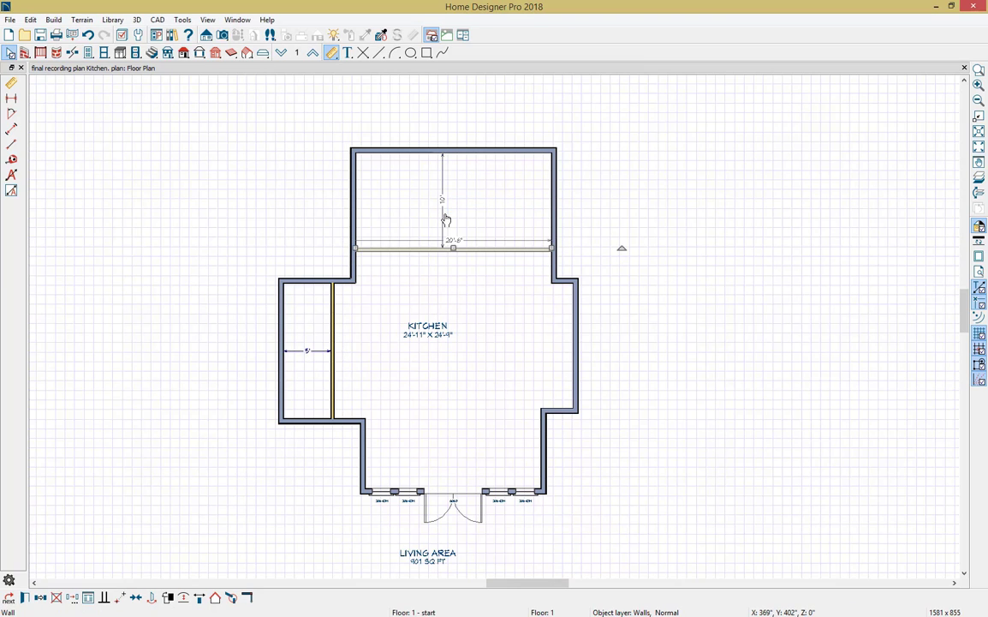
Delete the interior dimension lines in the upper and left wing rooms.
left_click(440, 209)
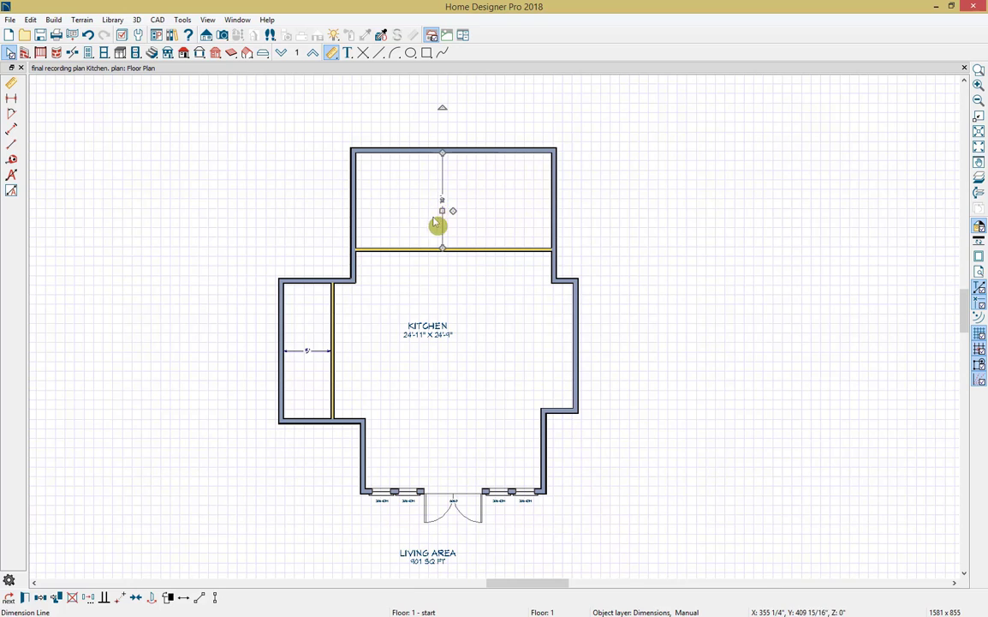
left_click(305, 352)
key("Delete")
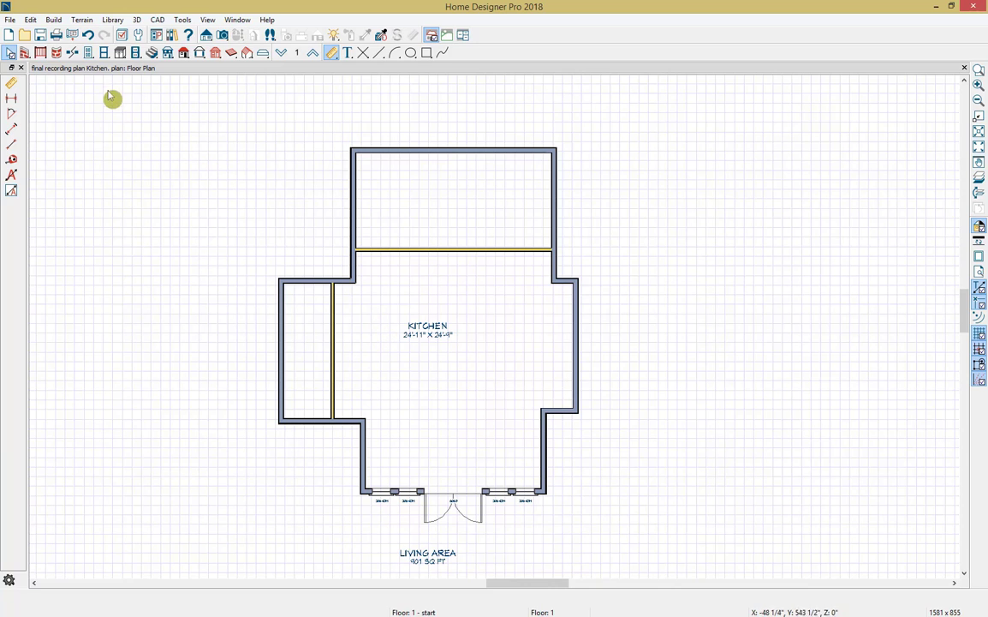
Place a doorway without a door near the left end of the horizontal interior wall.
left_click(88, 52)
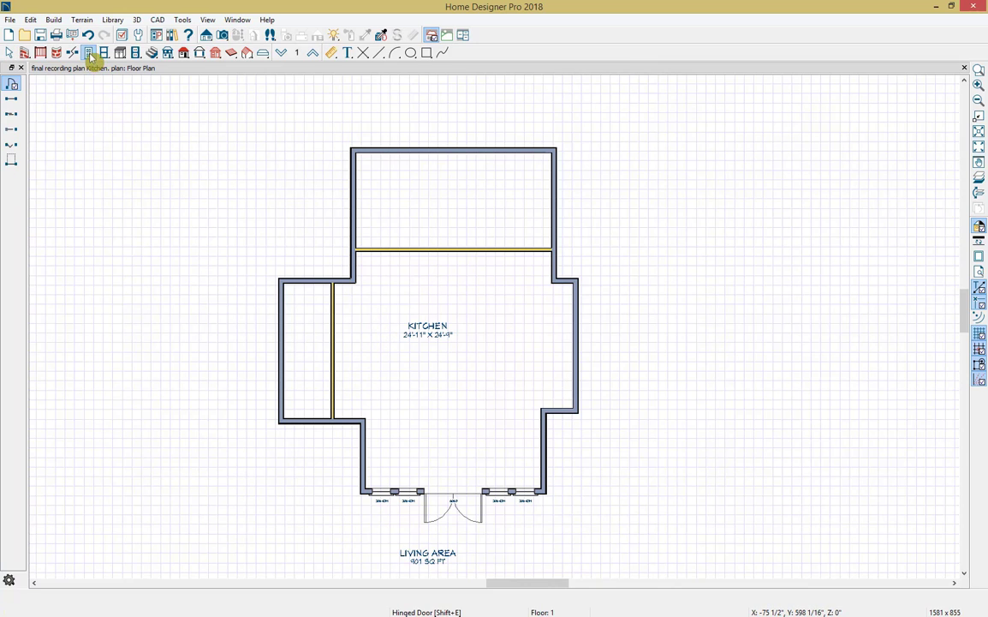
left_click(12, 101)
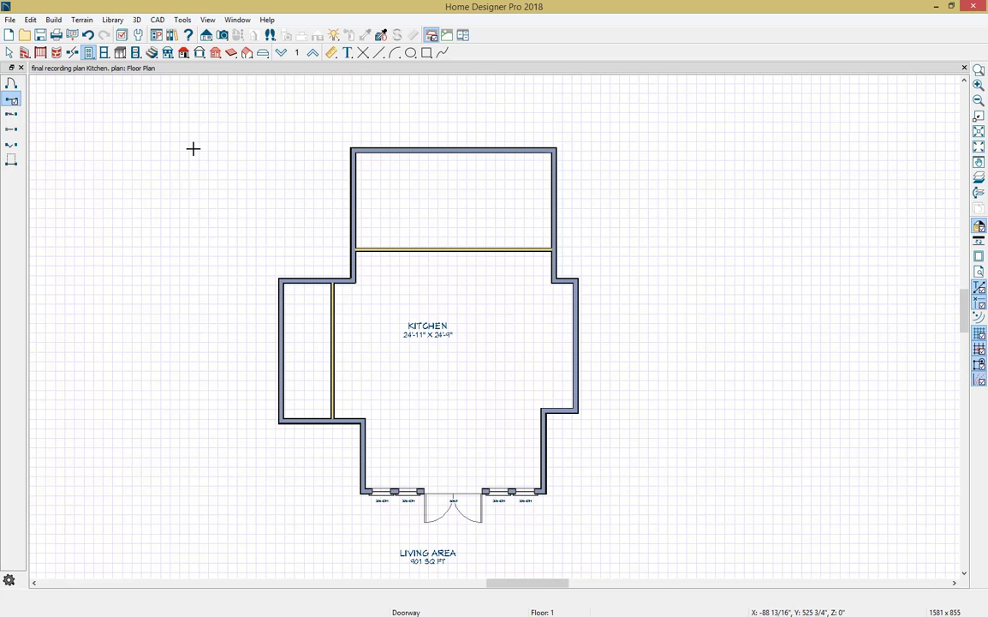
left_click(368, 246)
key("space")
left_click(425, 273)
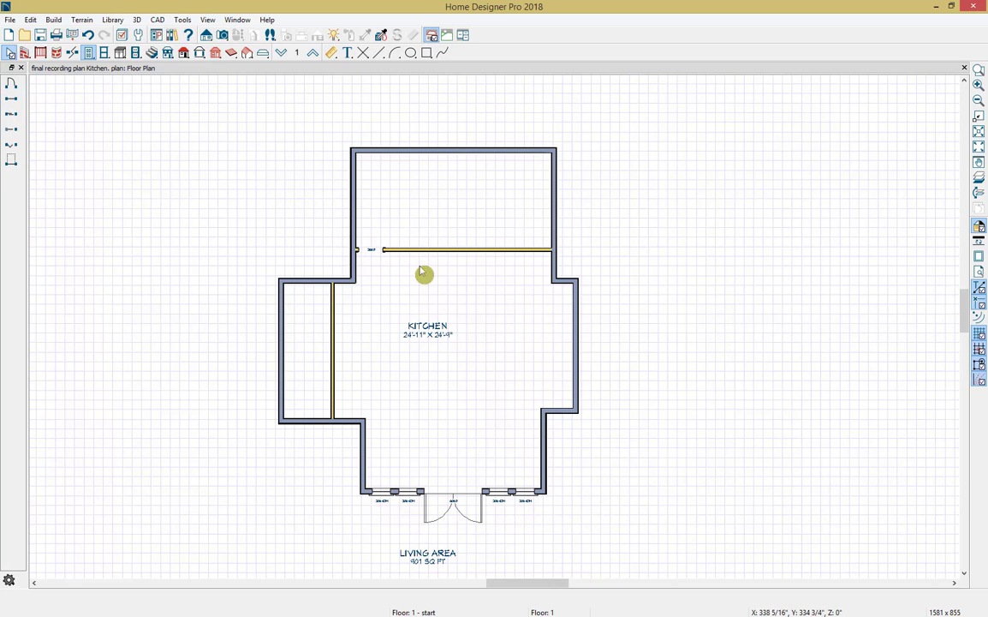
Set the new doorway's width to 33 inches in its specification.
left_click(375, 254)
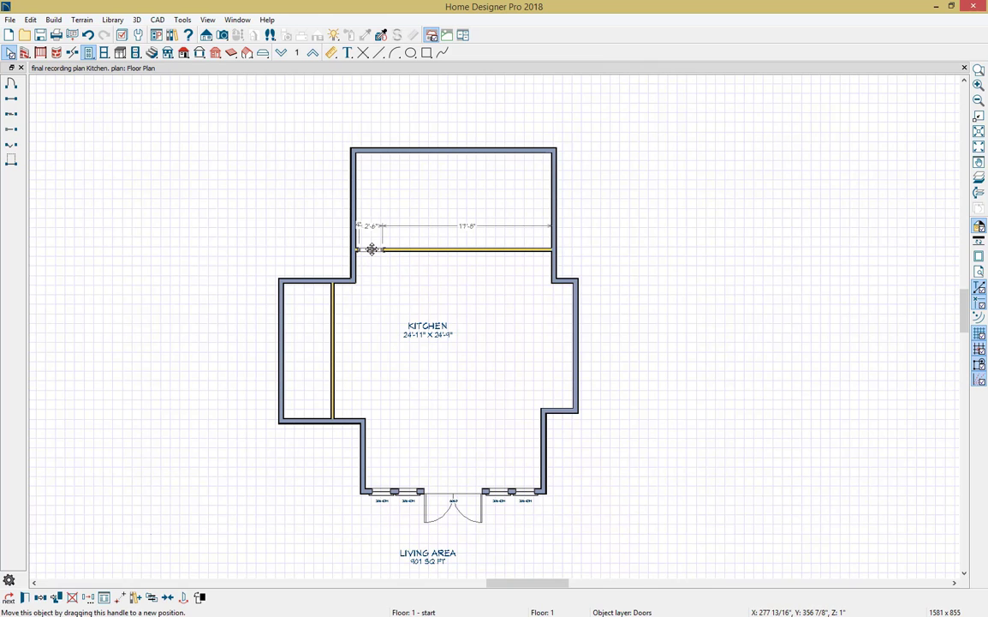
double_click(371, 249)
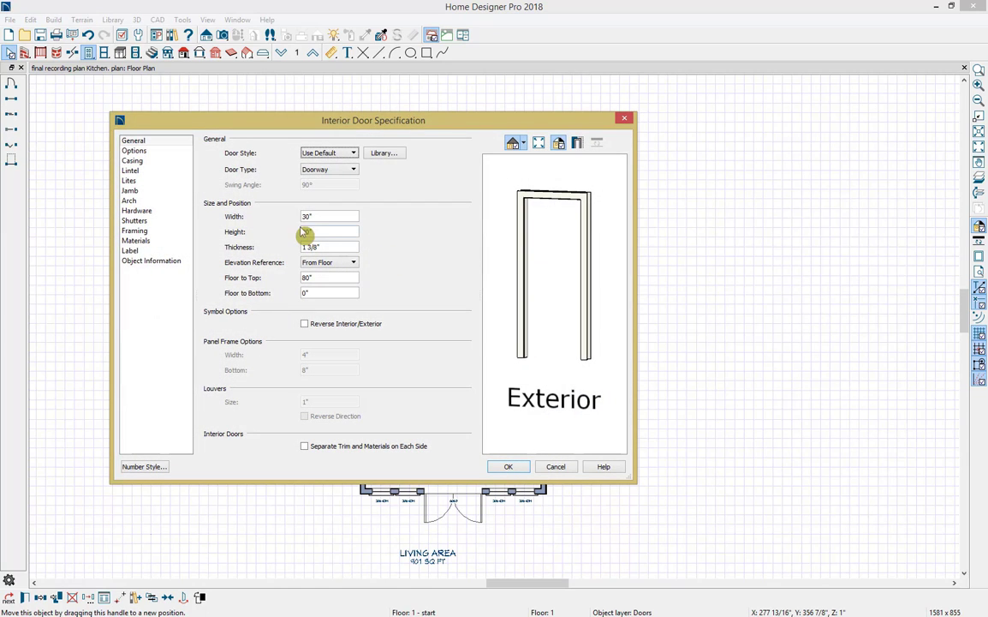
left_click_drag(311, 217, 308, 217)
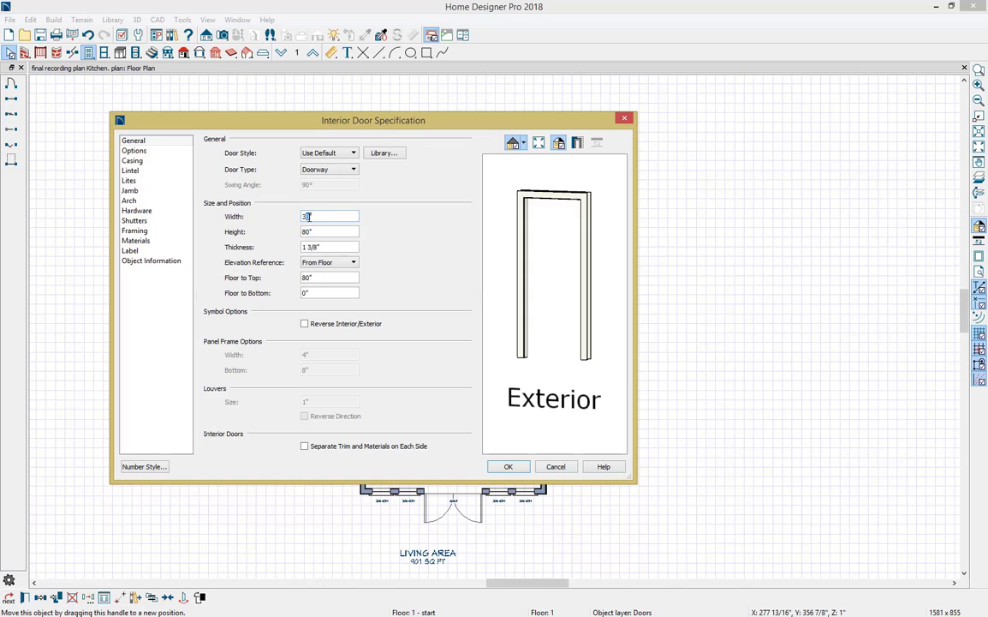
type("3")
key("Tab")
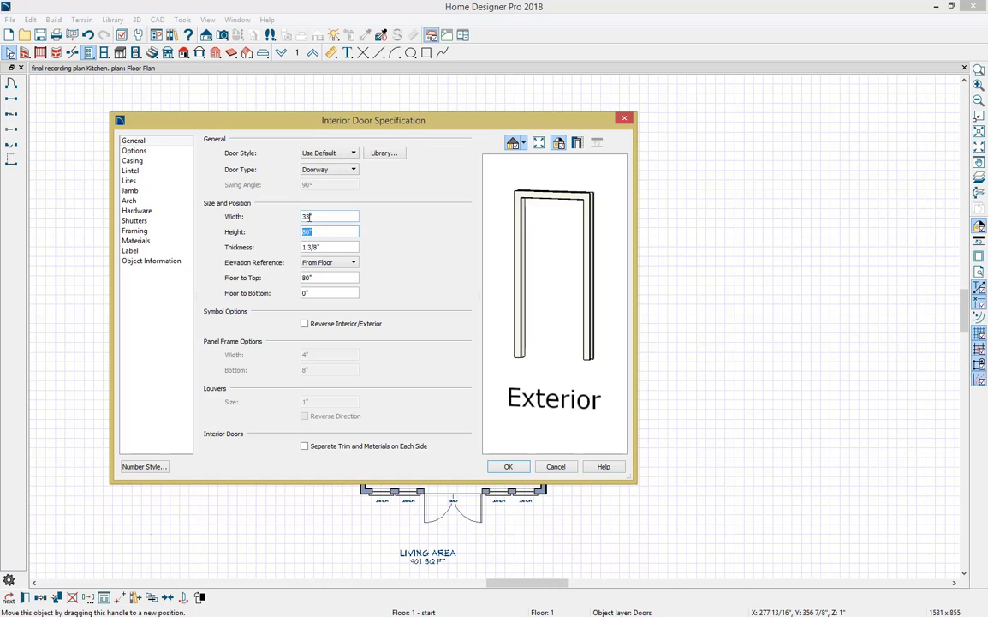
left_click(523, 470)
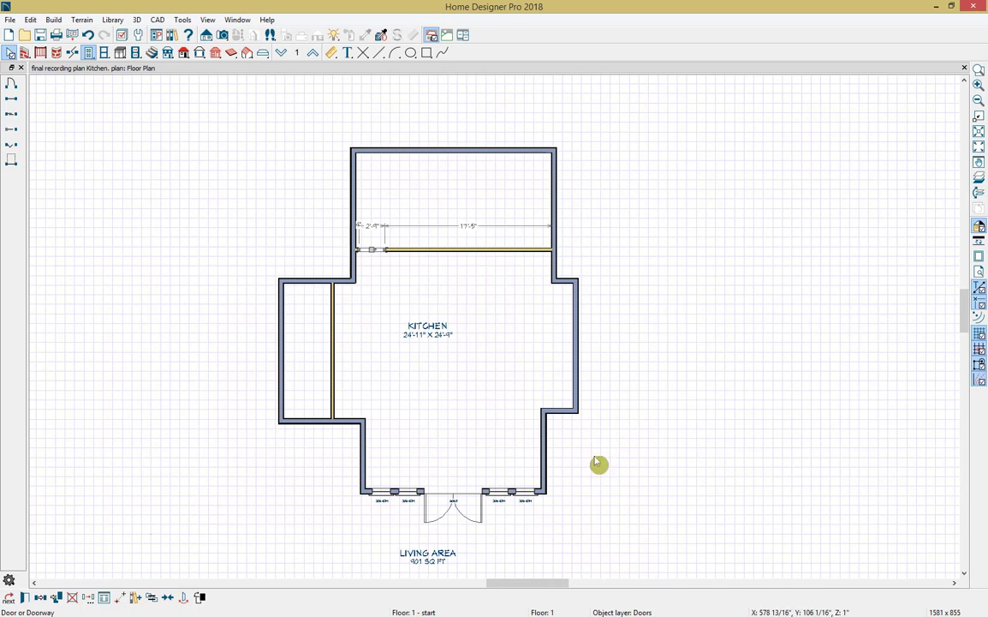
Copy the doorway mirrored about the kitchen to the horizontal wall's right end, and place another copy near the lower end of the vertical interior wall.
left_click(43, 598)
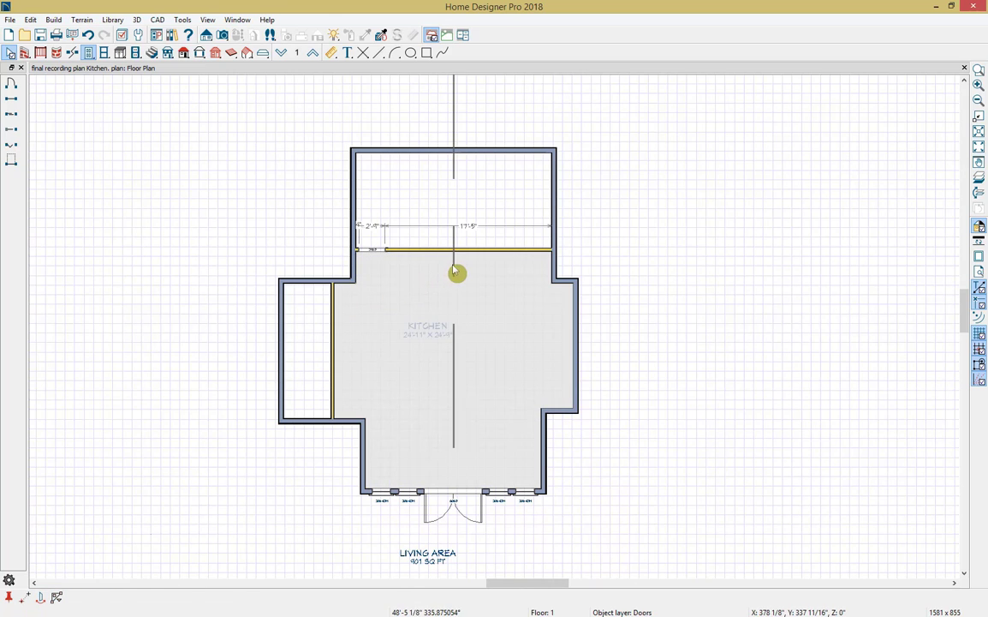
left_click(456, 272)
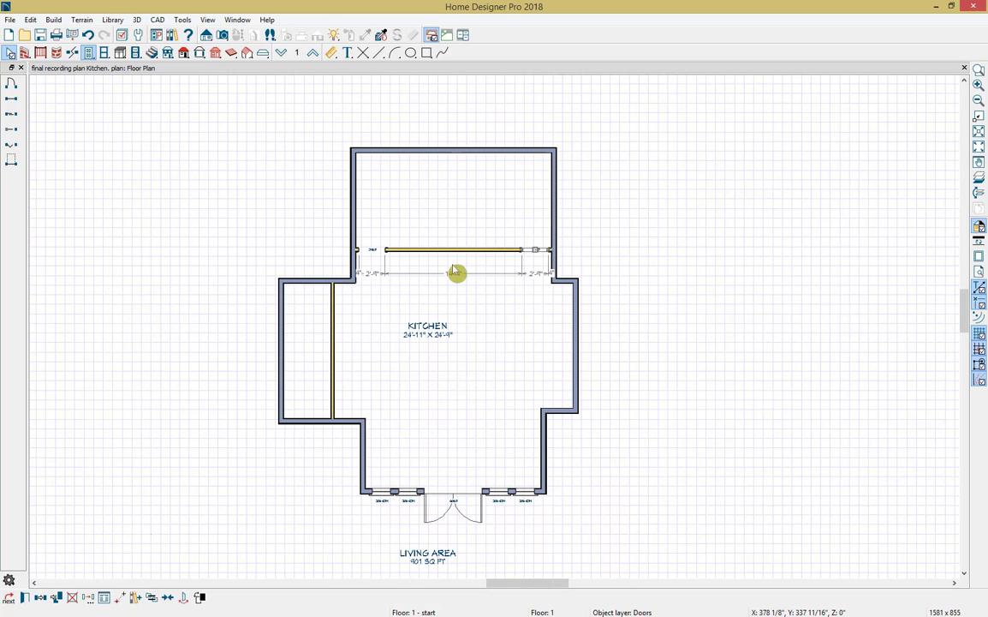
right_click(535, 249)
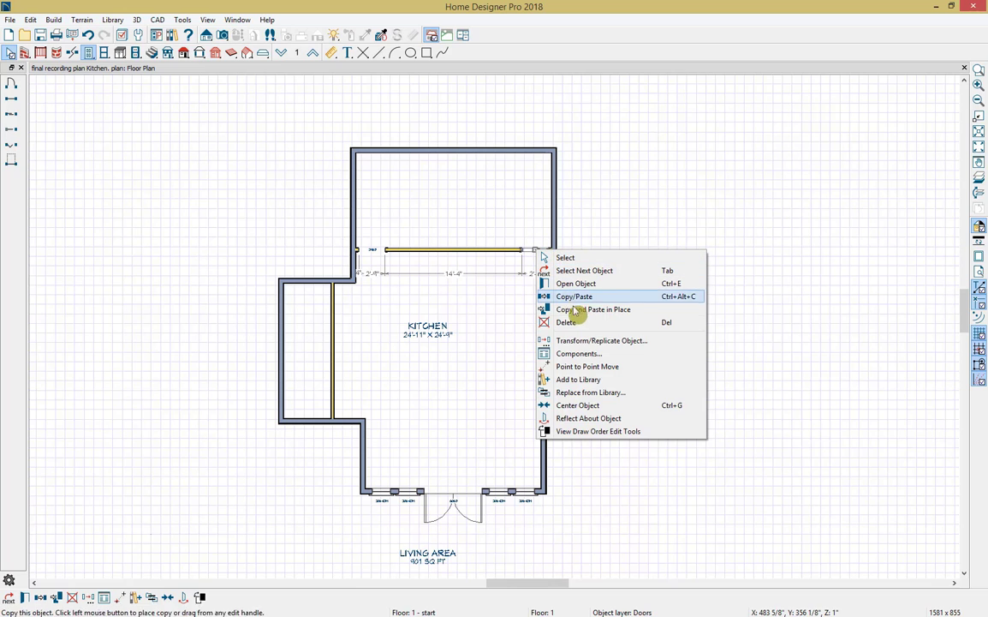
left_click(594, 297)
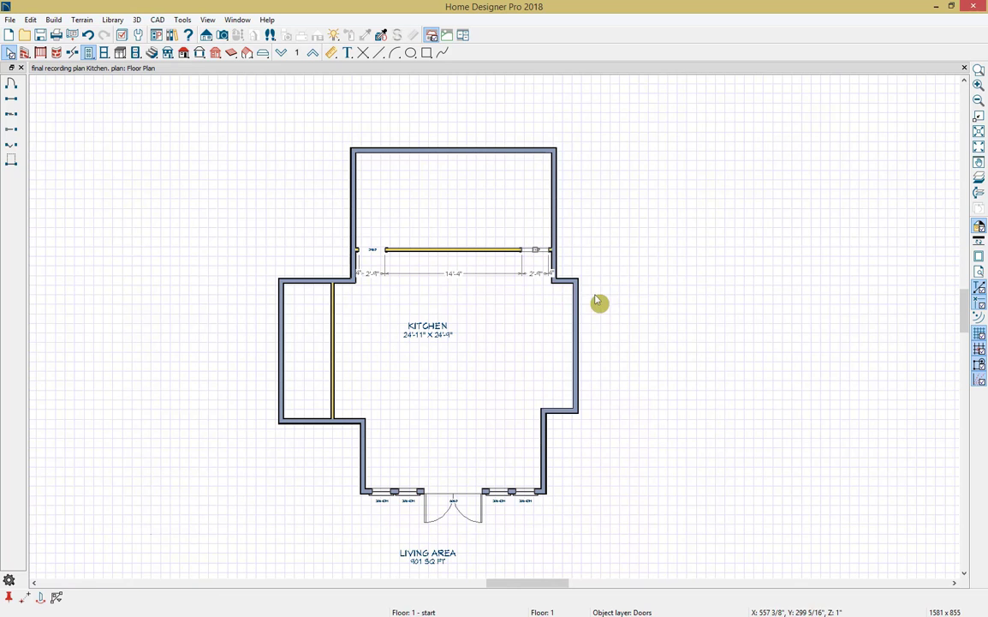
left_click(334, 398)
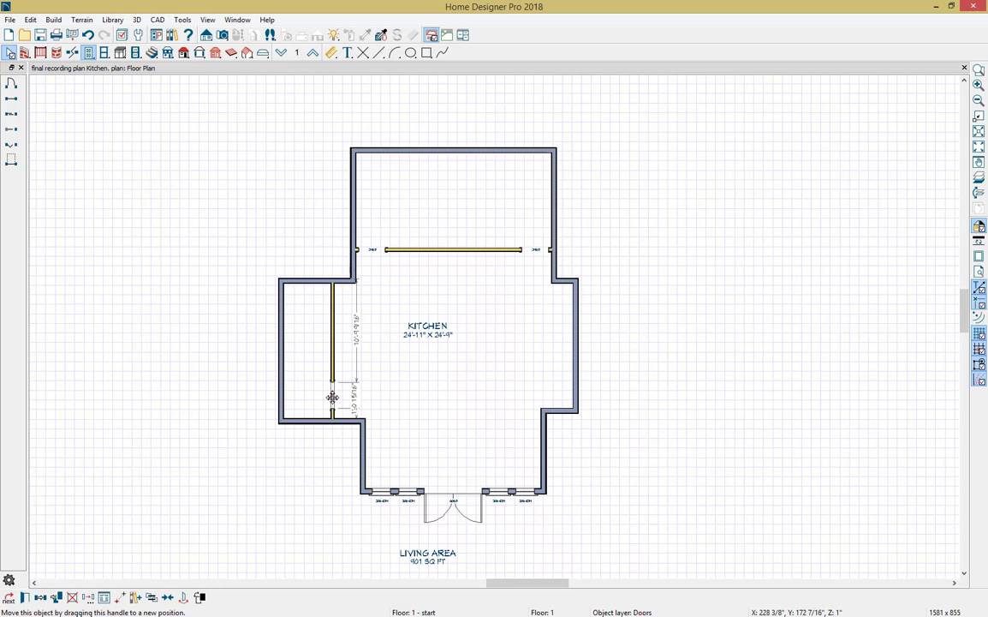
left_click(339, 408)
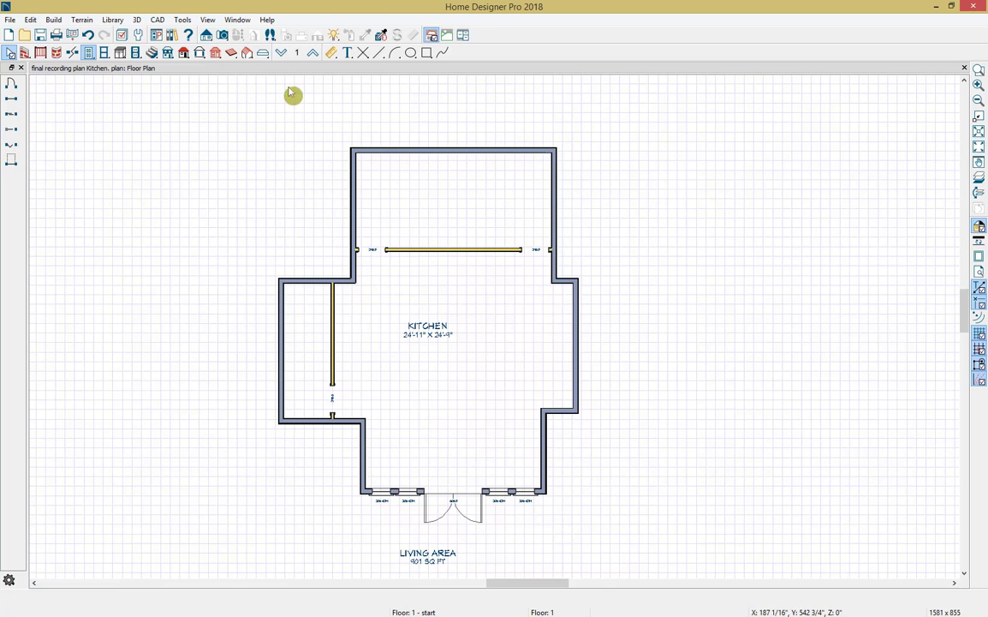
Examine the doorways and windows in a full camera view from the kitchen's right side, closing that view and the Stove Wall.jpg reference picture.
left_click(222, 34)
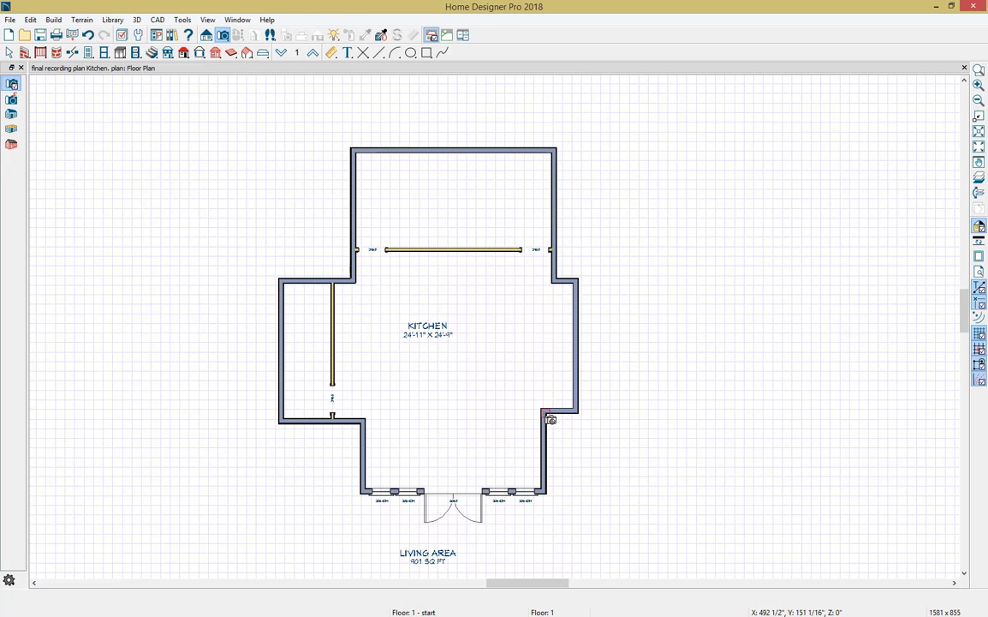
left_click_drag(545, 408, 270, 380)
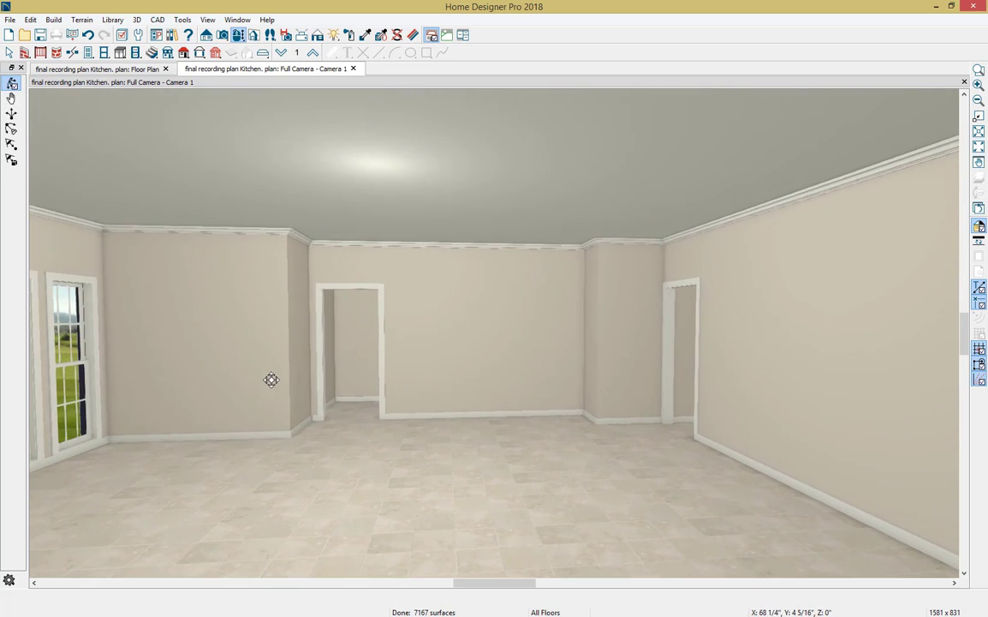
left_click_drag(419, 373, 216, 367)
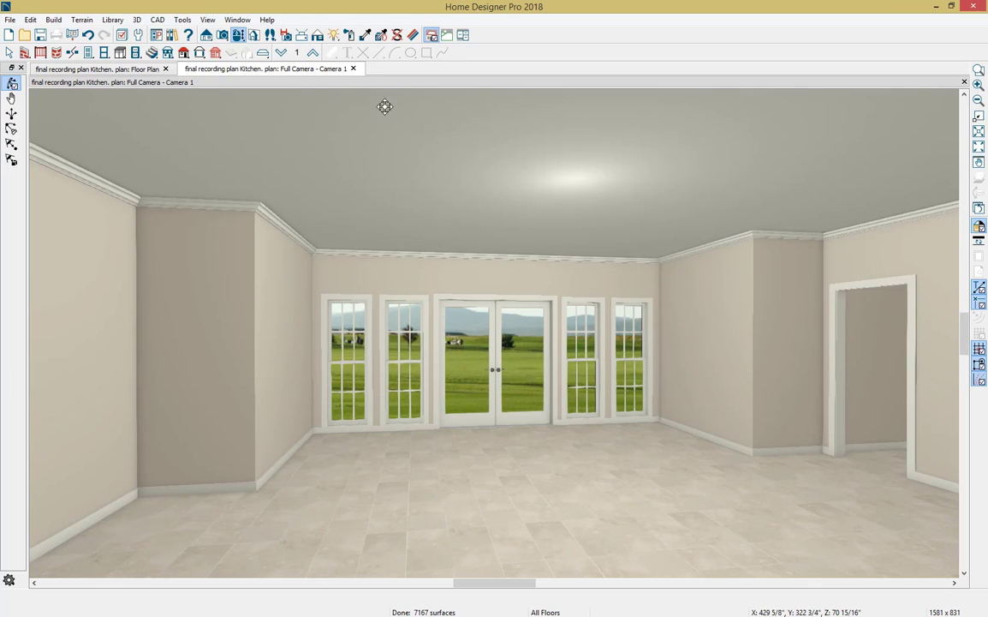
left_click(353, 69)
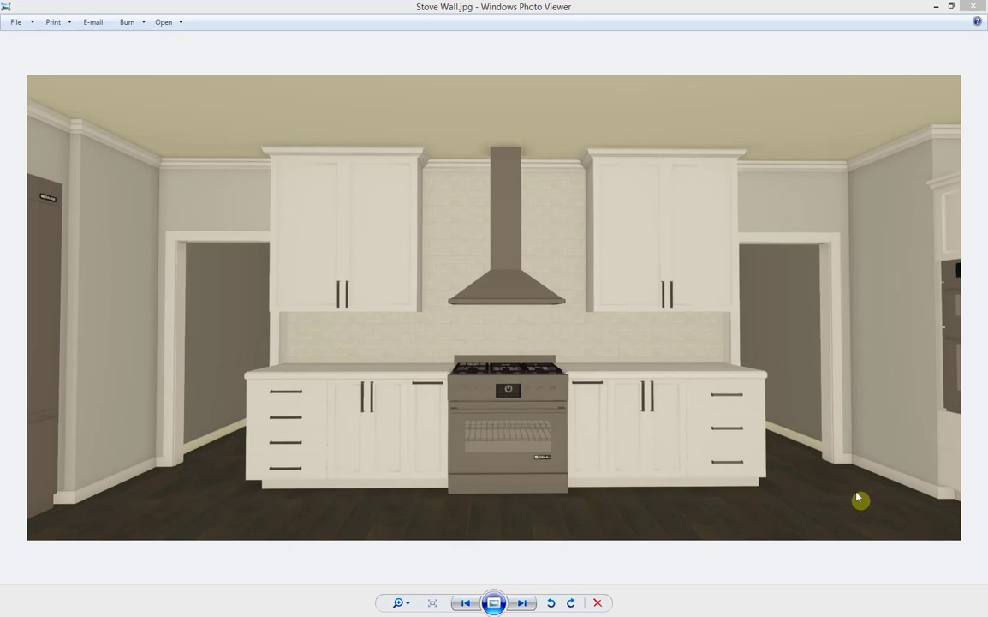
left_click(981, 5)
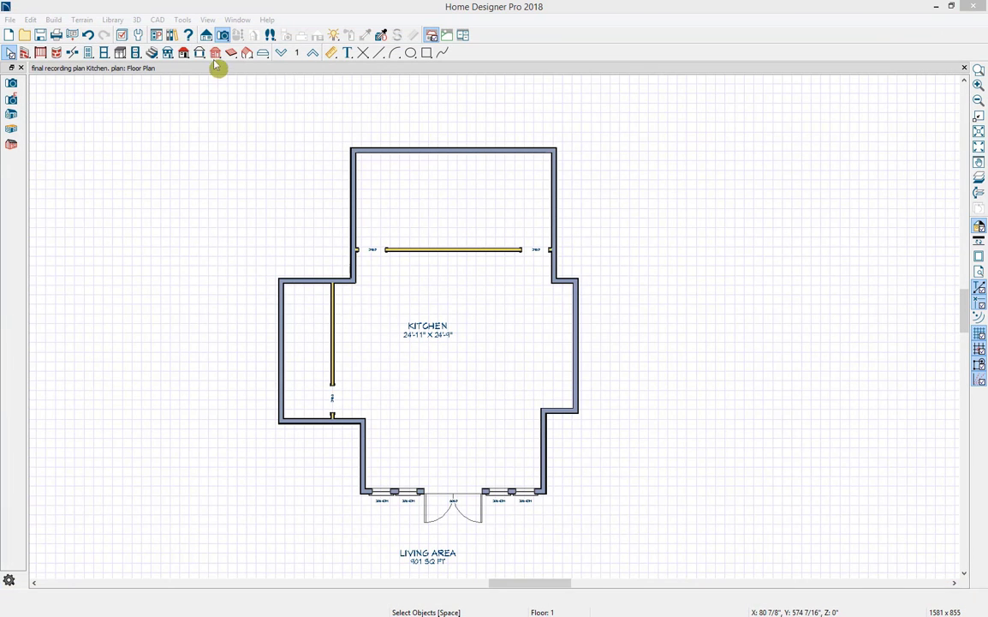
Create a wall elevation view facing the horizontal interior wall with the two doorways.
left_click(207, 36)
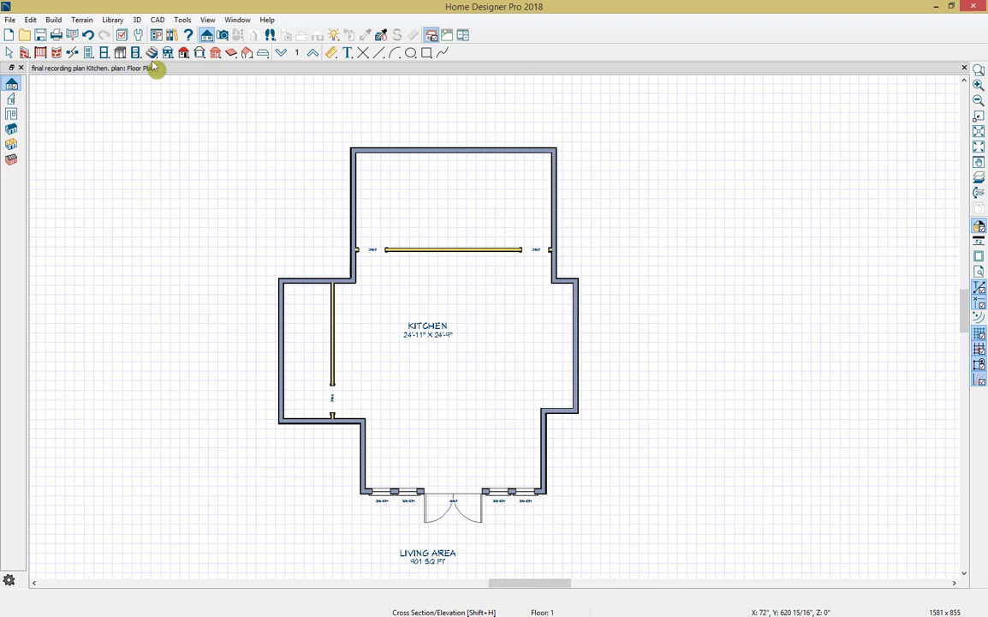
left_click(10, 116)
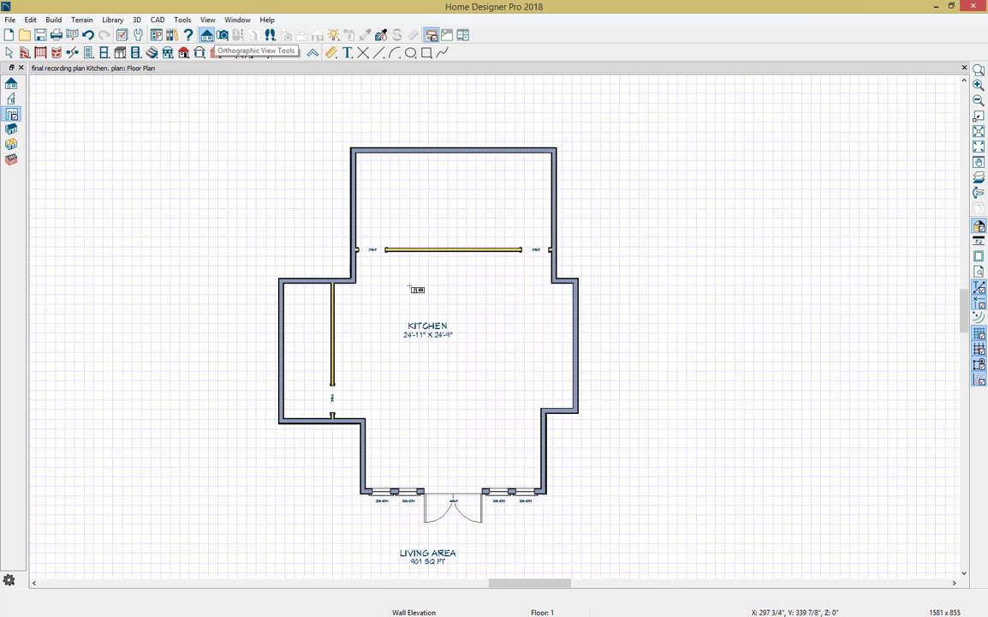
left_click_drag(460, 356, 460, 259)
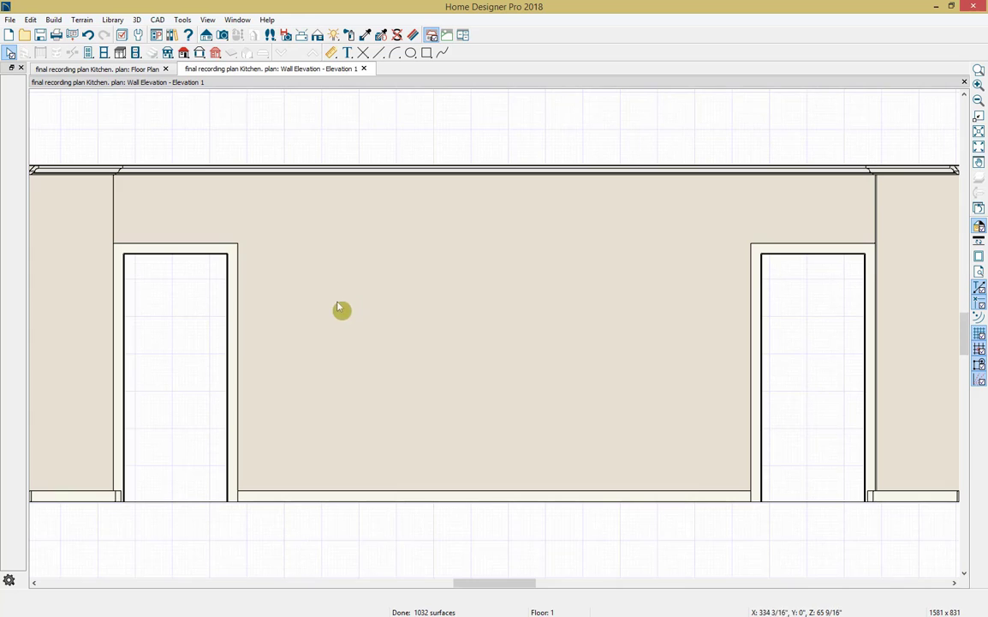
Nudge both doorways in the wall elevation slightly inward, away from the side corners.
left_click(758, 374)
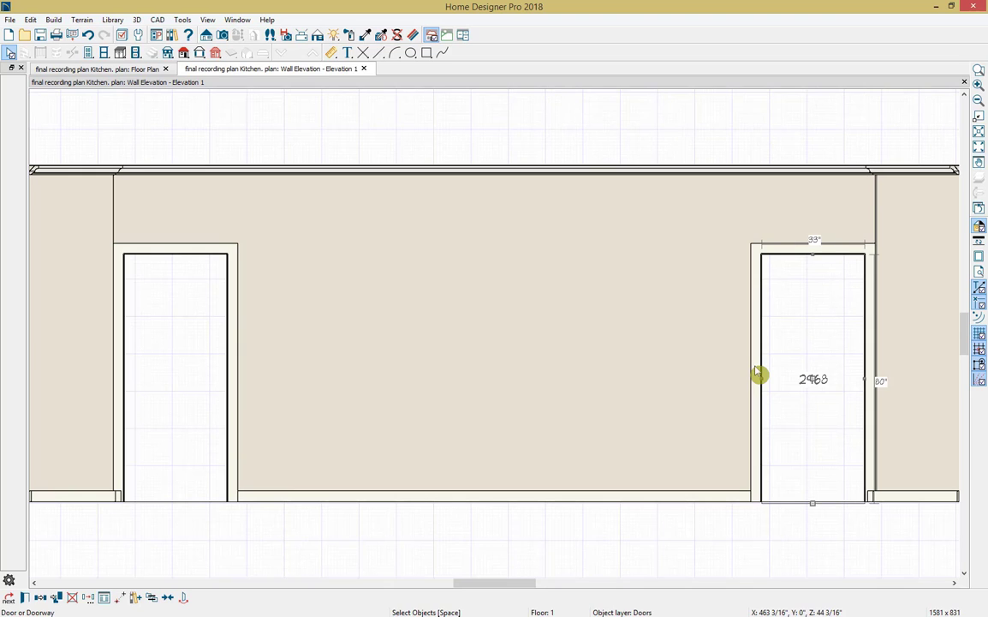
key("Left")
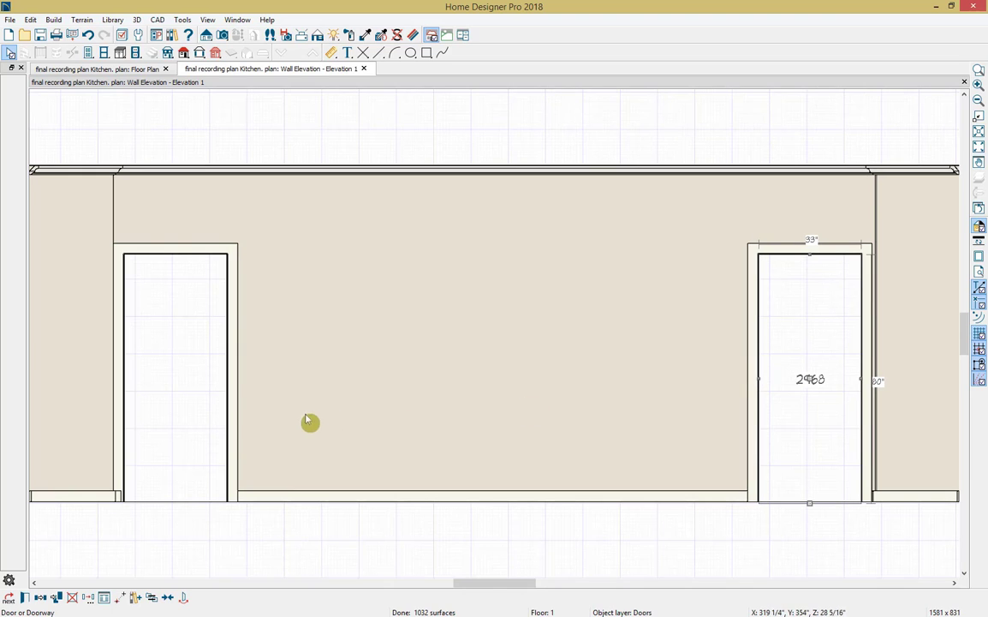
left_click(238, 423)
left_click_drag(235, 418, 235, 418)
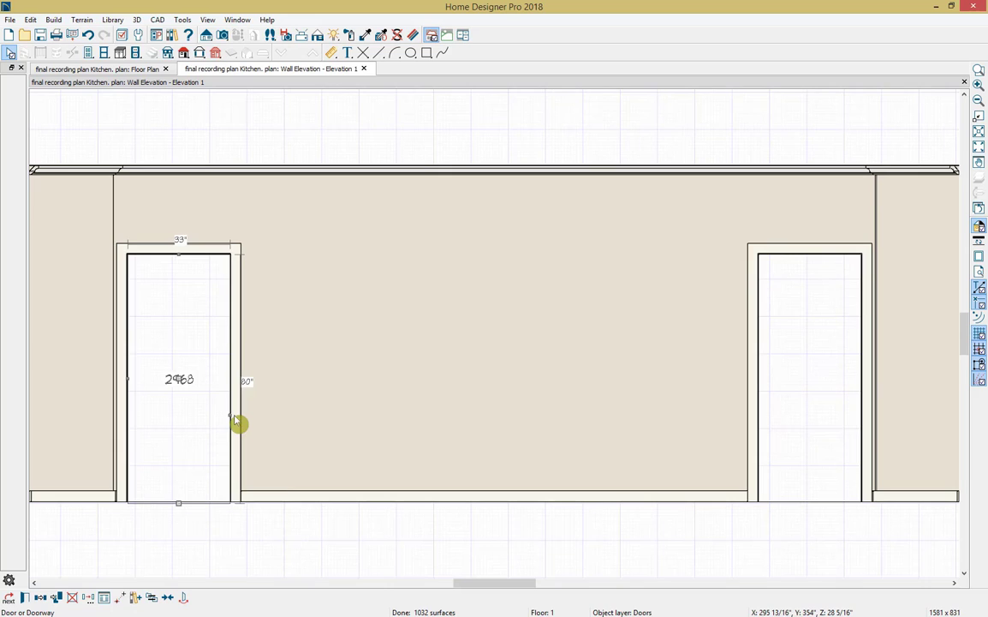
key("Escape")
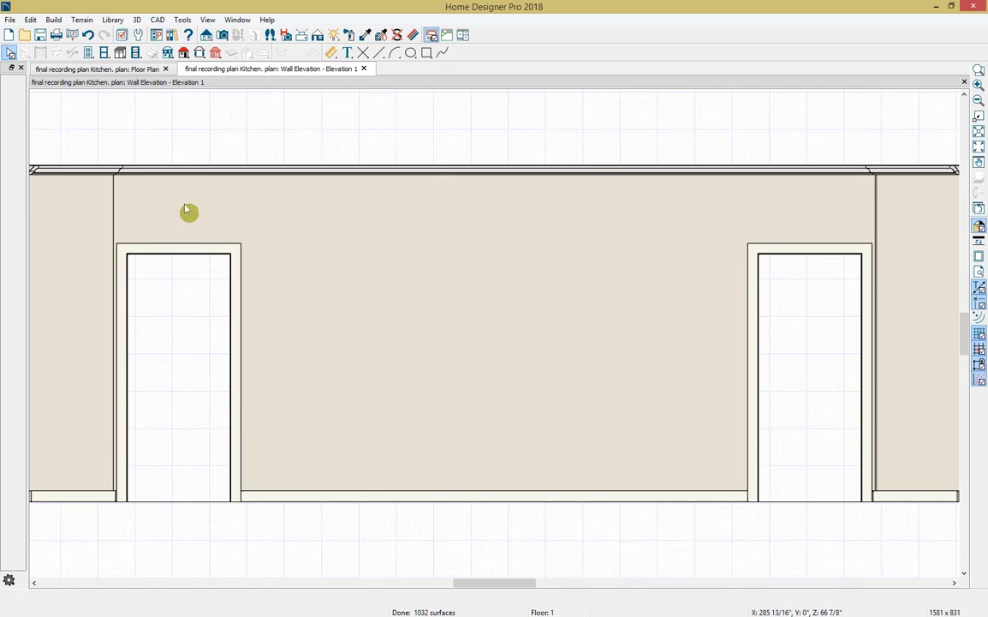
Place a base cabinet on the elevation wall just to the left of the right-hand doorway.
left_click(121, 54)
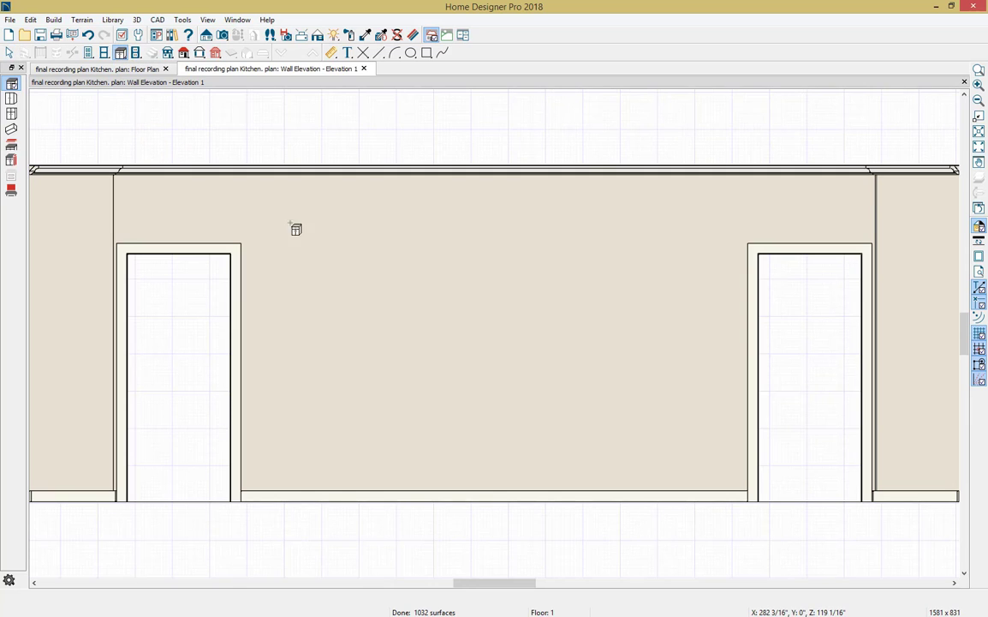
left_click(686, 468)
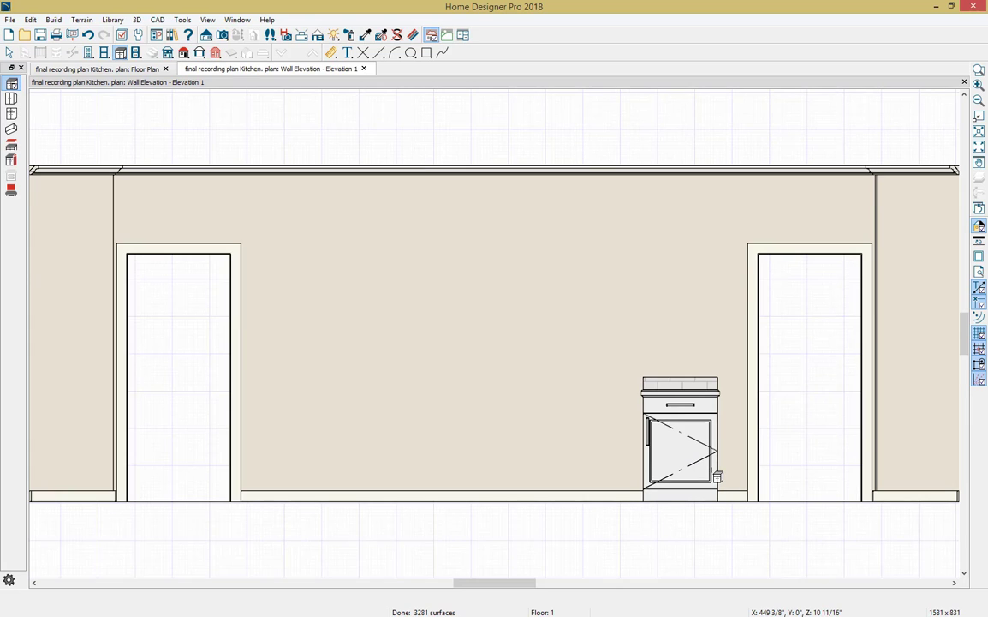
key("space")
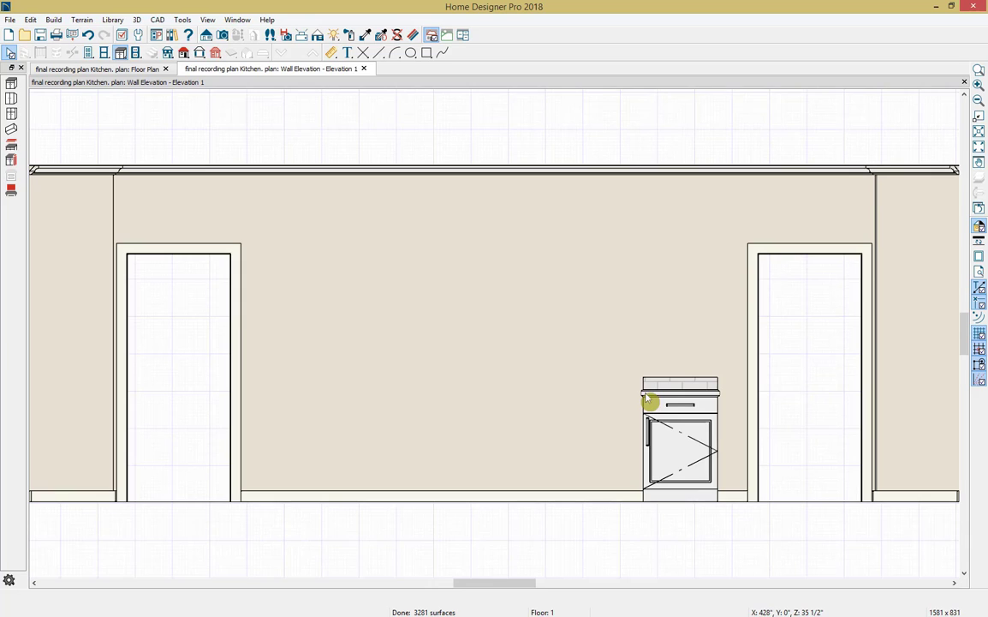
Remove the base cabinet's backsplash by setting its height to 0 in the cabinet specification.
double_click(681, 450)
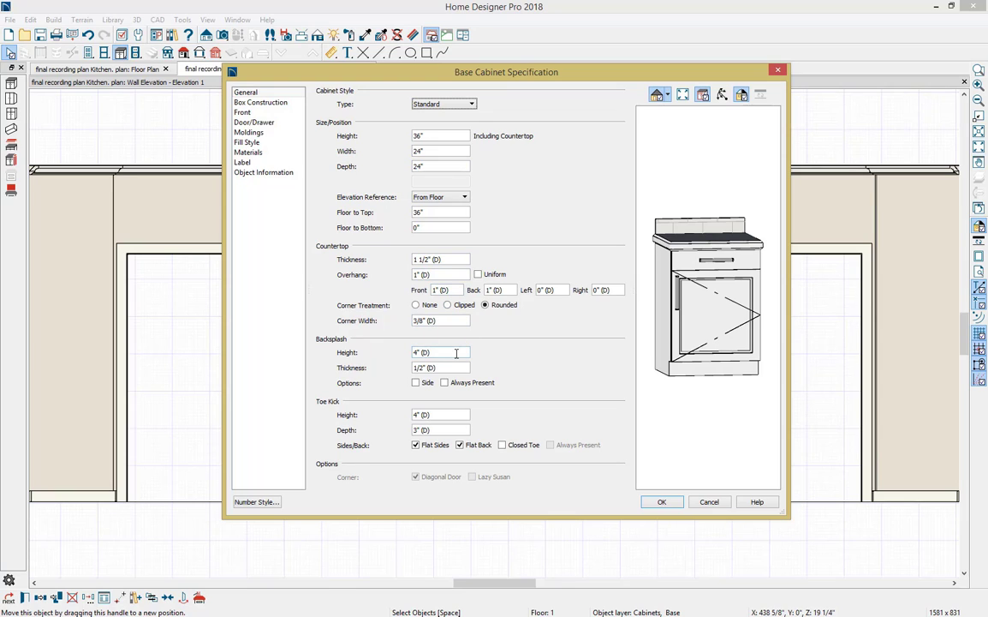
left_click_drag(456, 353, 388, 349)
type("0")
key("Tab")
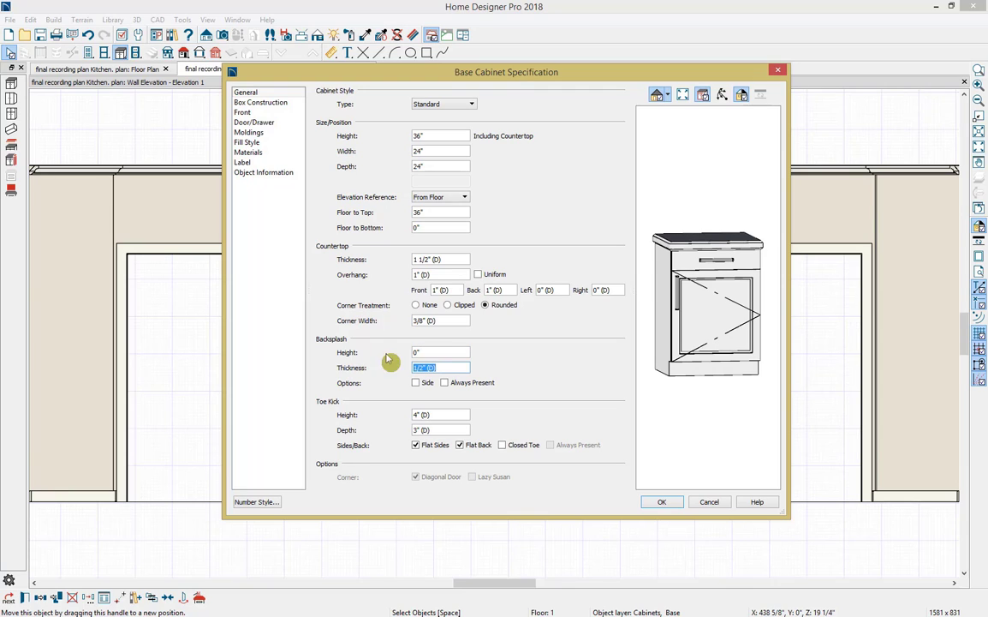
Try the cabinet's toe kick options by toggling Flat Sides, Flat Back and Closed Toe.
left_click(416, 446)
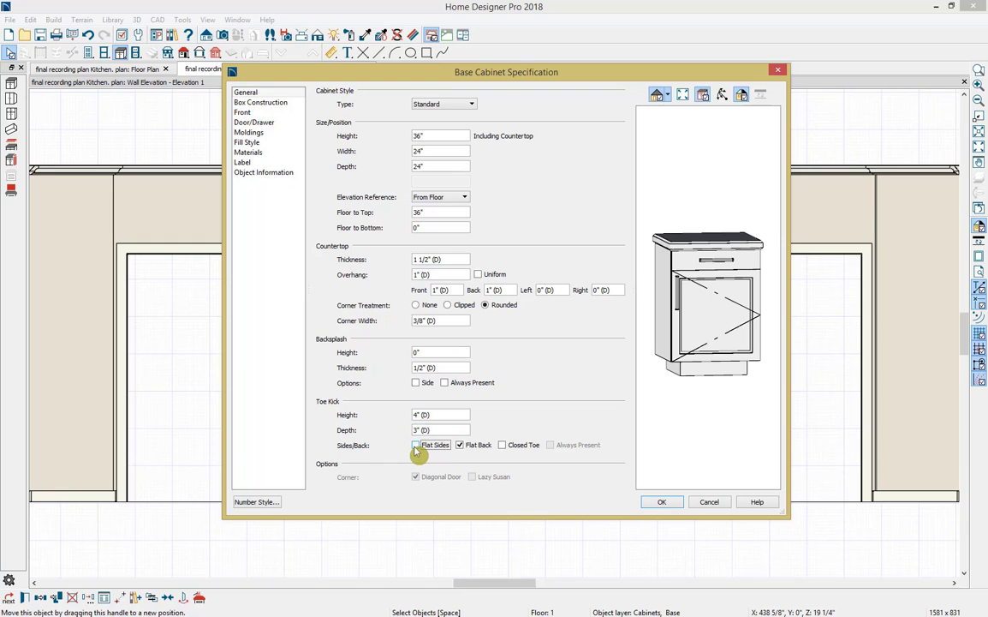
left_click(416, 446)
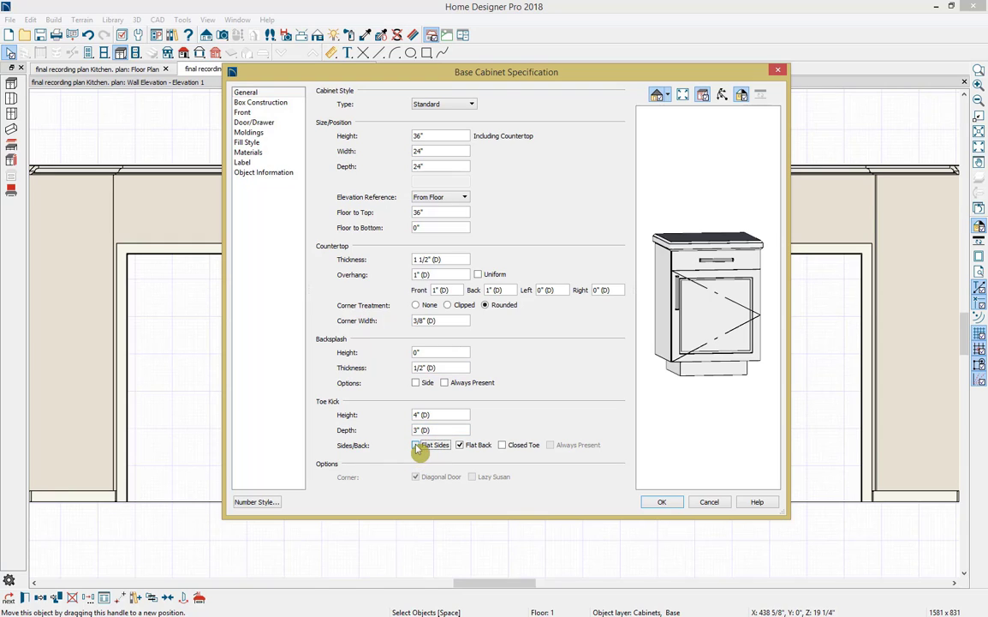
left_click(460, 445)
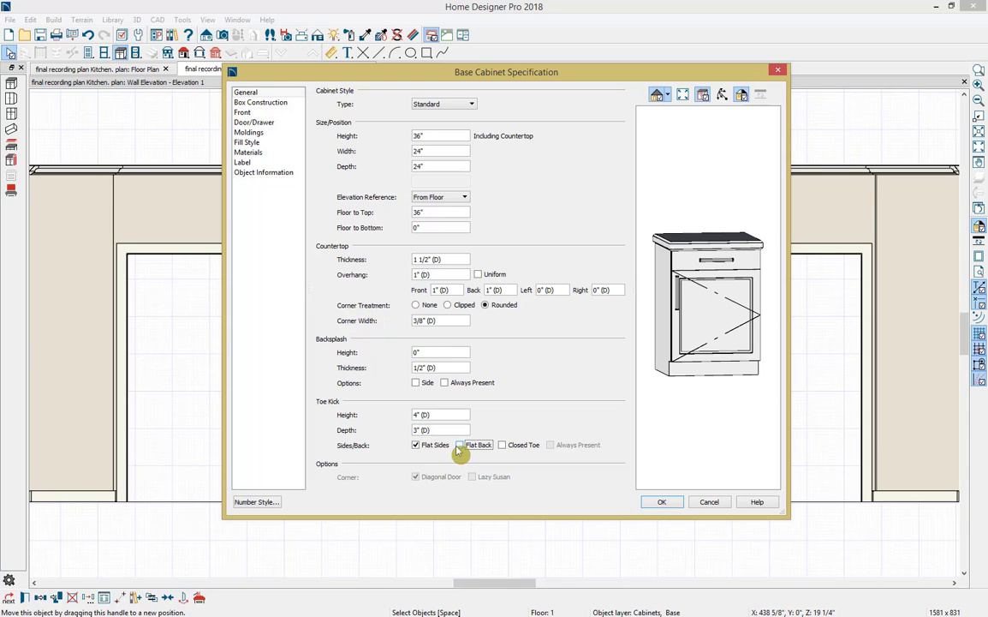
left_click(504, 447)
left_click(504, 447)
Try Framed box construction and the Traditional Overlay and Inset door options, restoring Frameless with Full Overlay.
left_click(272, 103)
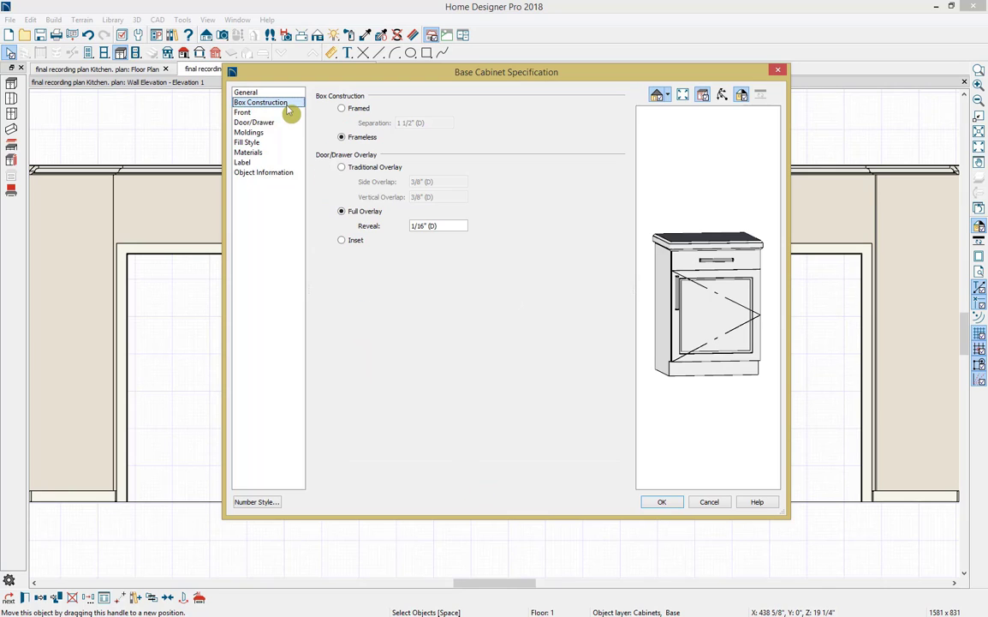
left_click(342, 110)
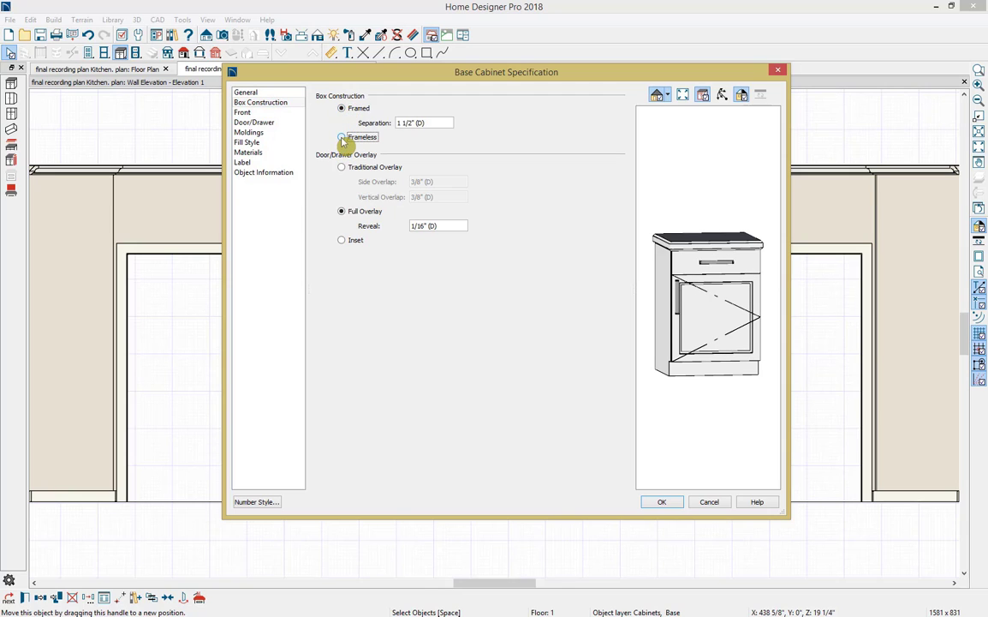
left_click(341, 137)
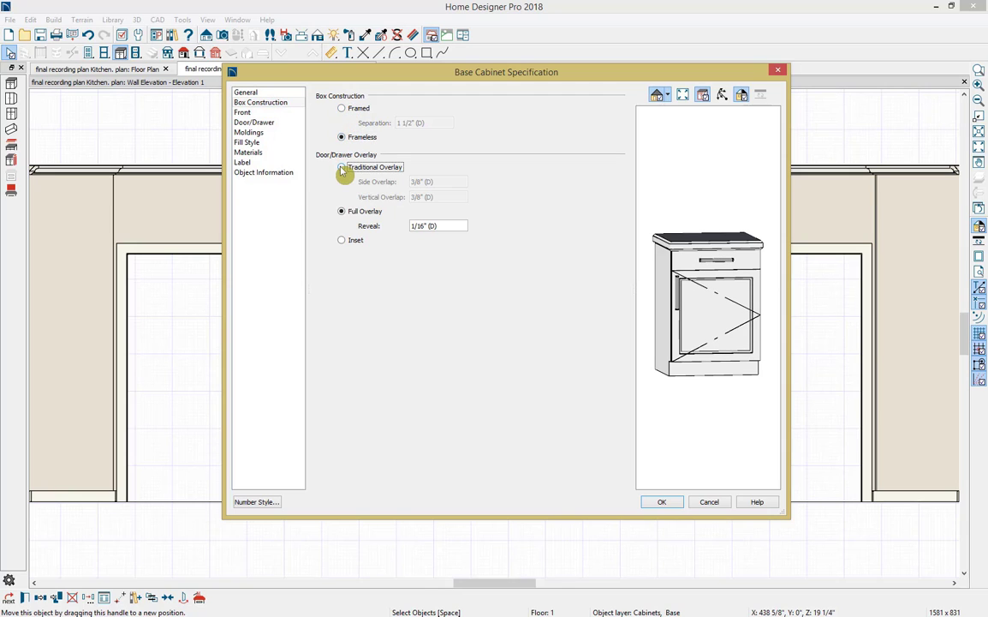
left_click(341, 168)
left_click(341, 212)
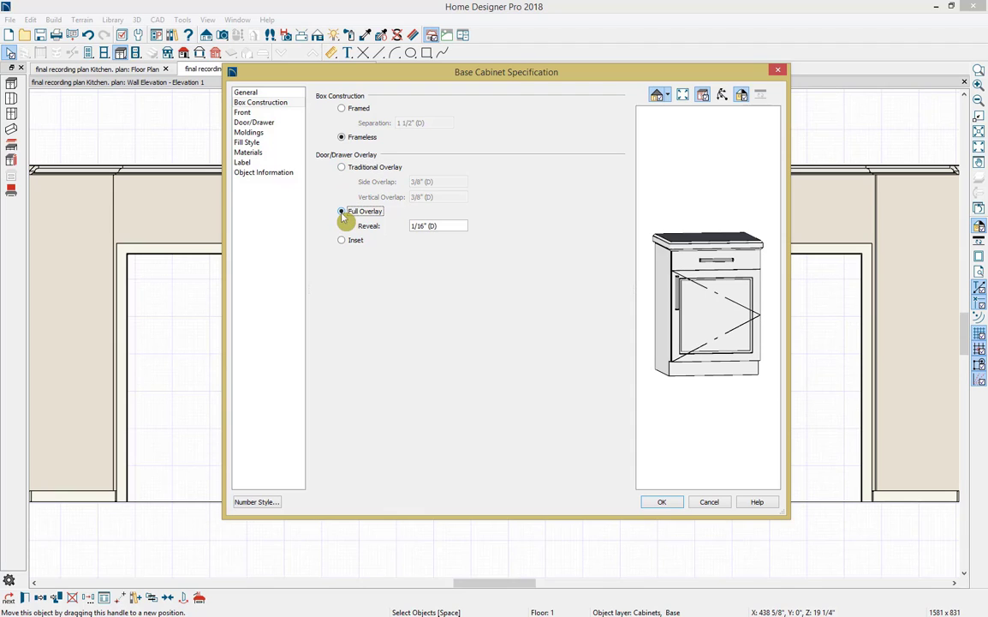
left_click(342, 241)
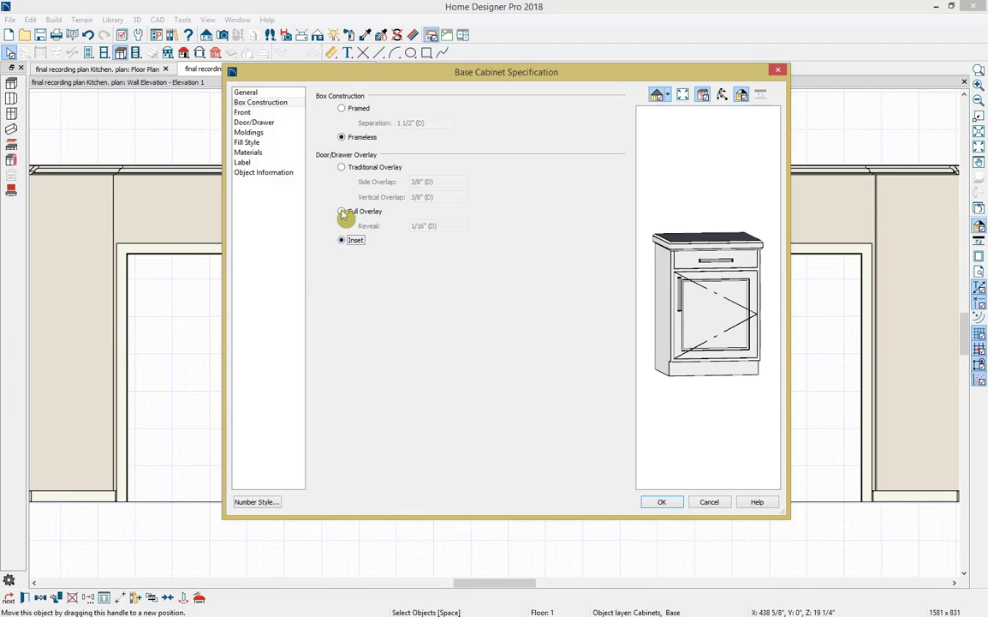
left_click(343, 212)
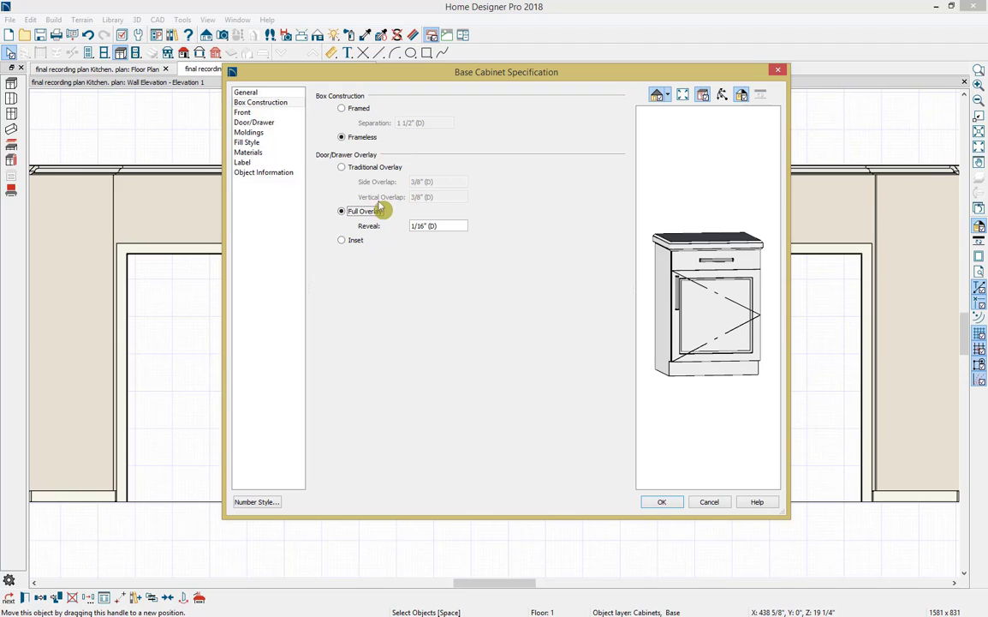
Override the default front layout of the base cabinet and change its Door - Auto Right face item to Drawer.
left_click(268, 114)
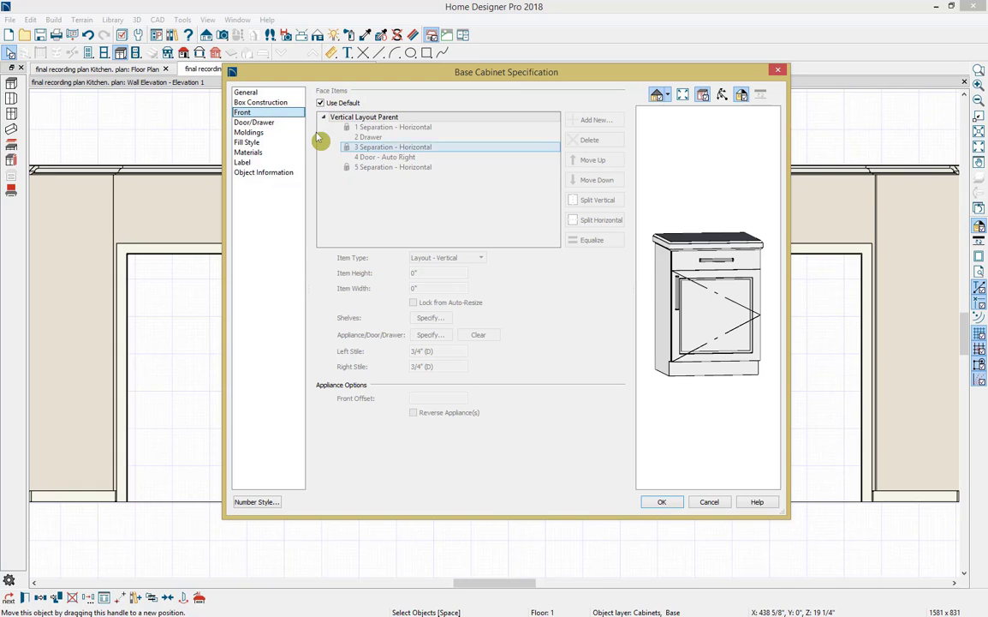
left_click(320, 102)
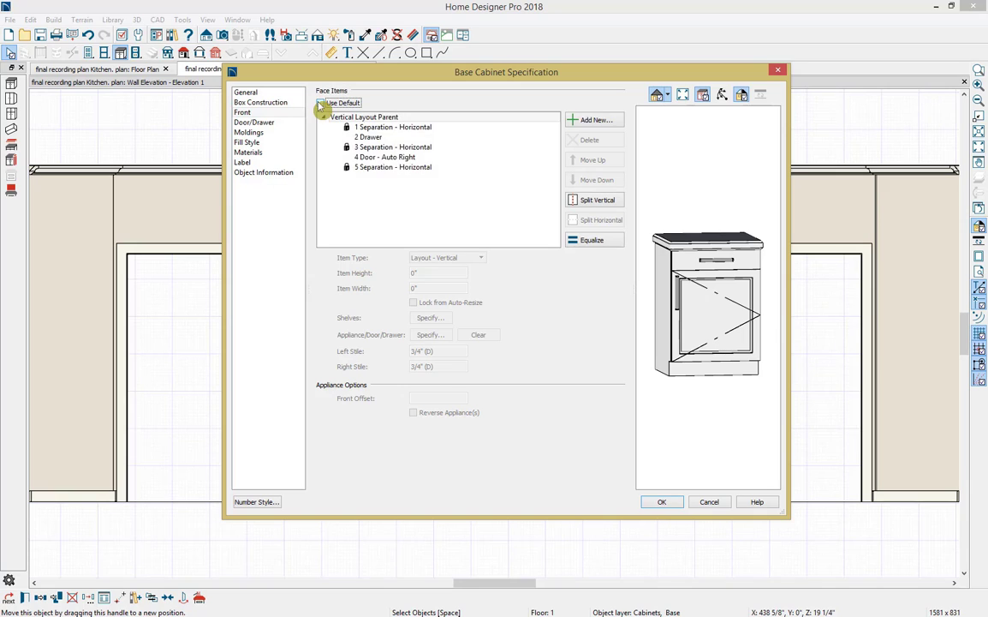
left_click(399, 158)
left_click(445, 158)
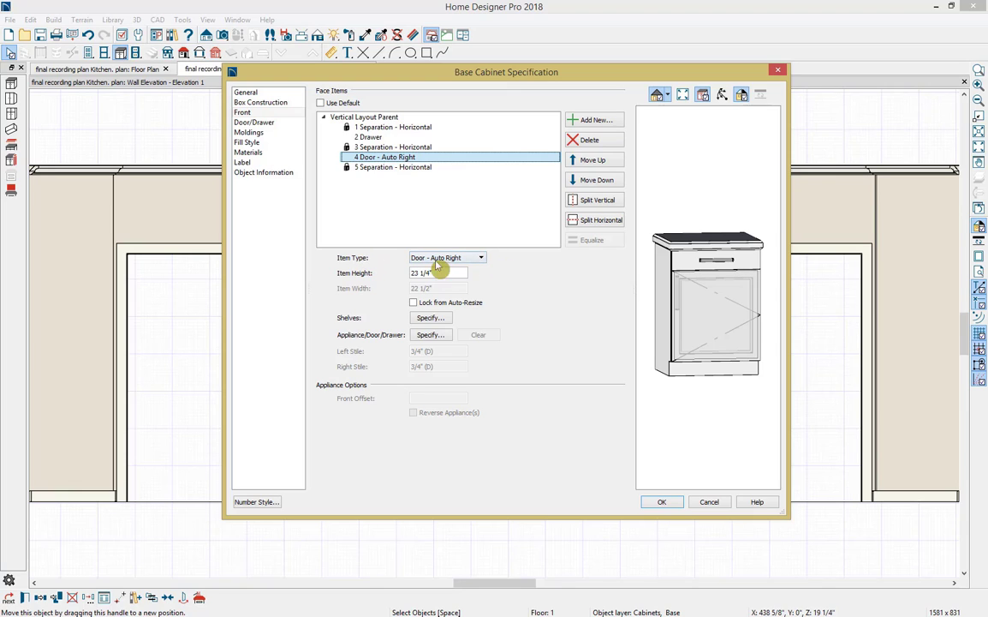
left_click(479, 262)
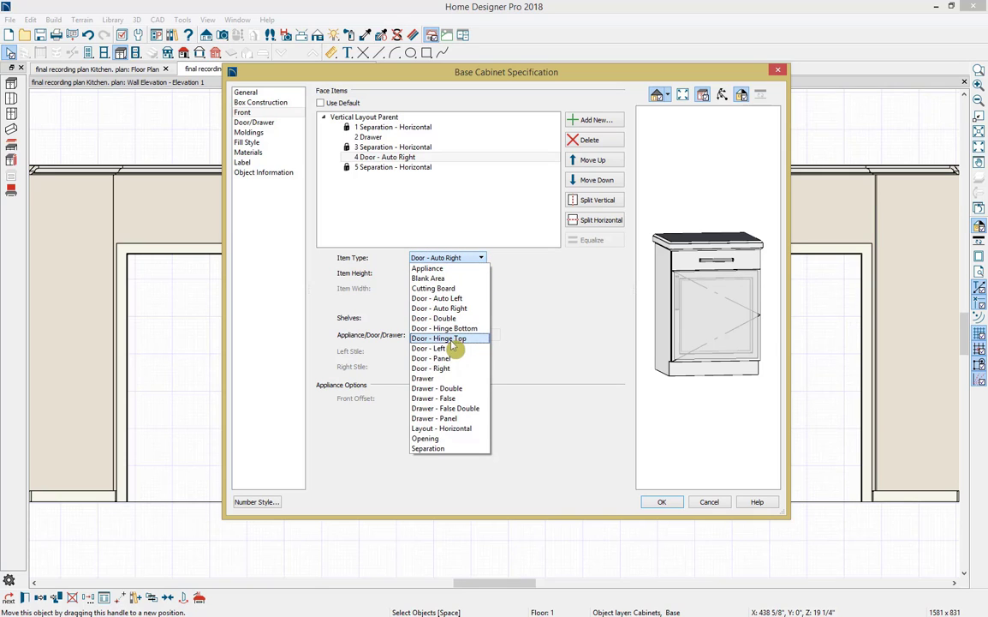
left_click(462, 380)
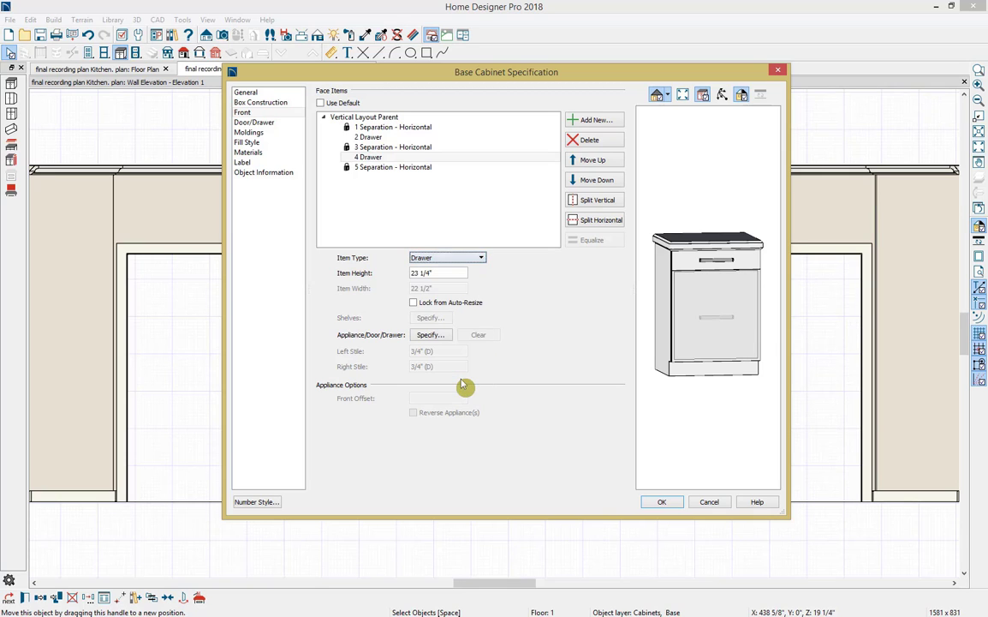
Split the large lower drawer horizontally into two and equalize all drawers within the Vertical Layout Parent.
left_click(678, 395)
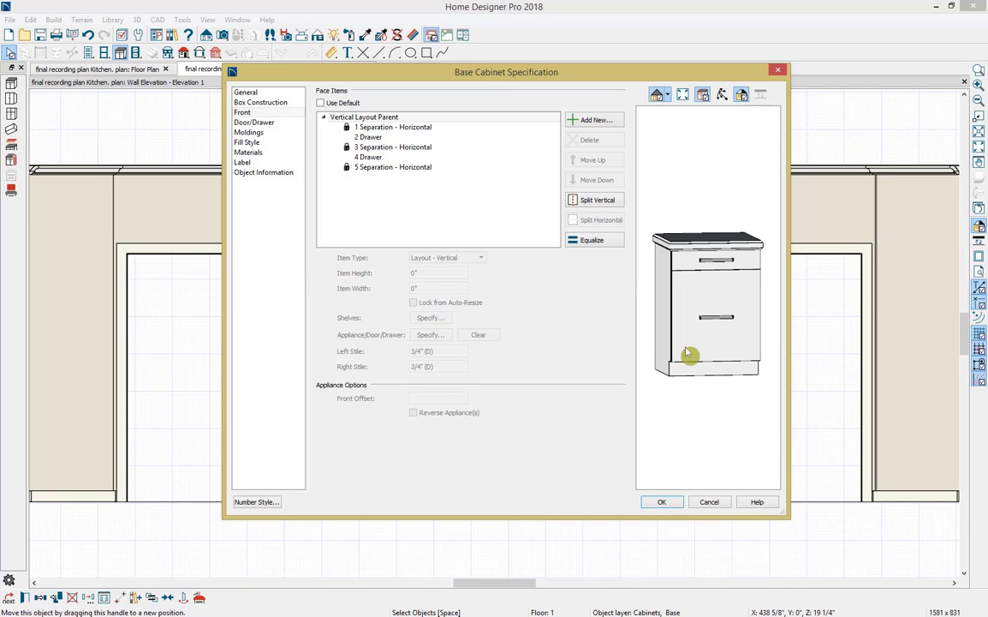
left_click(685, 352)
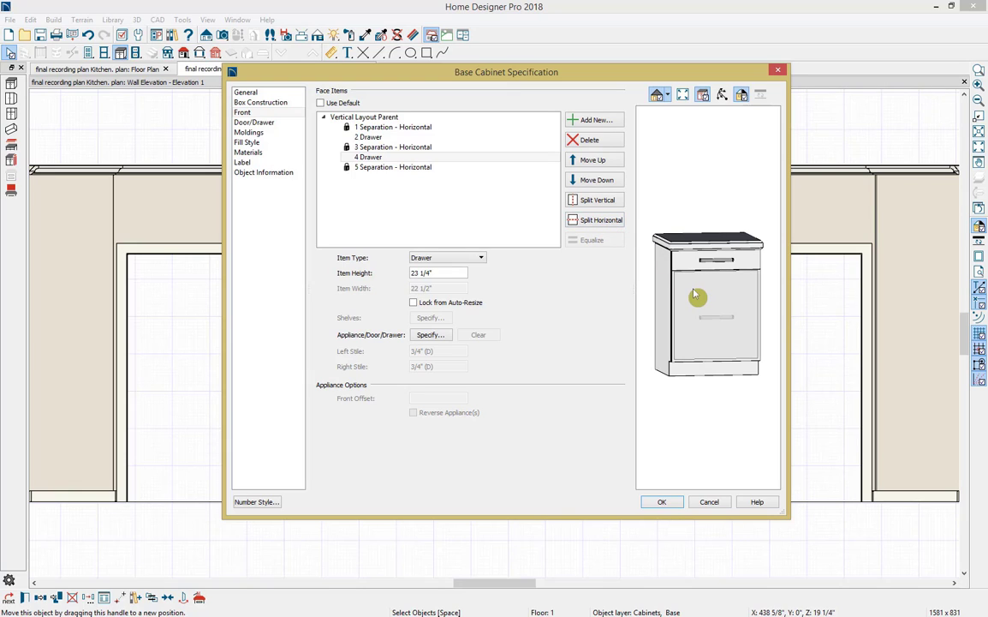
left_click(607, 222)
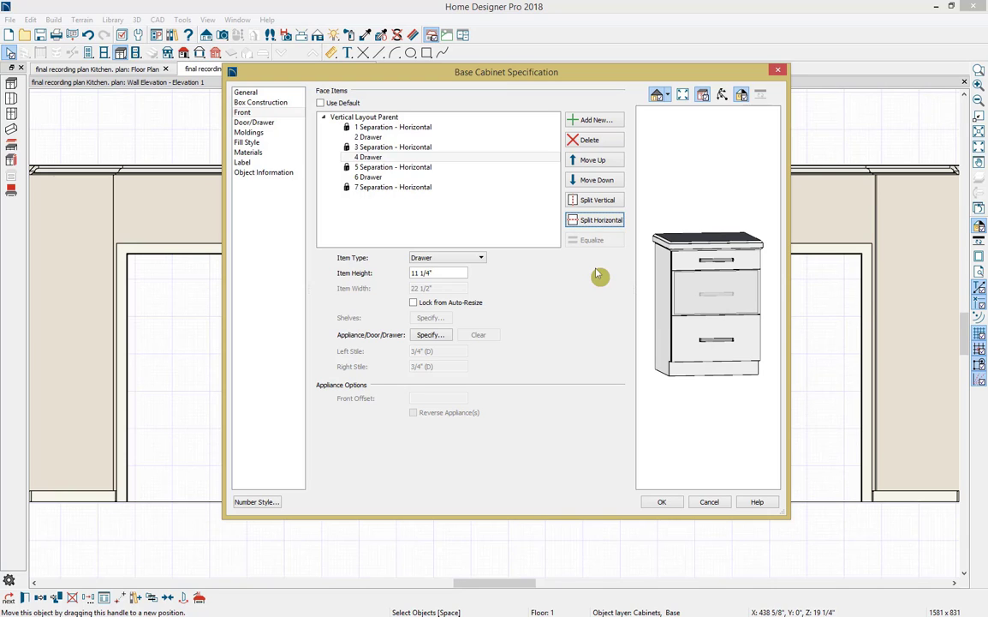
left_click(408, 120)
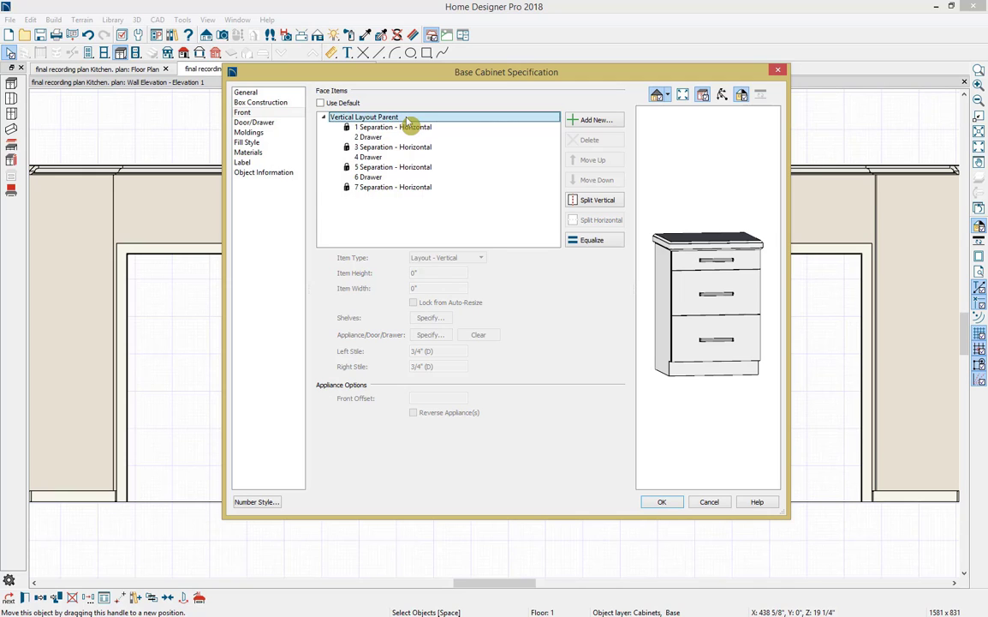
left_click(612, 246)
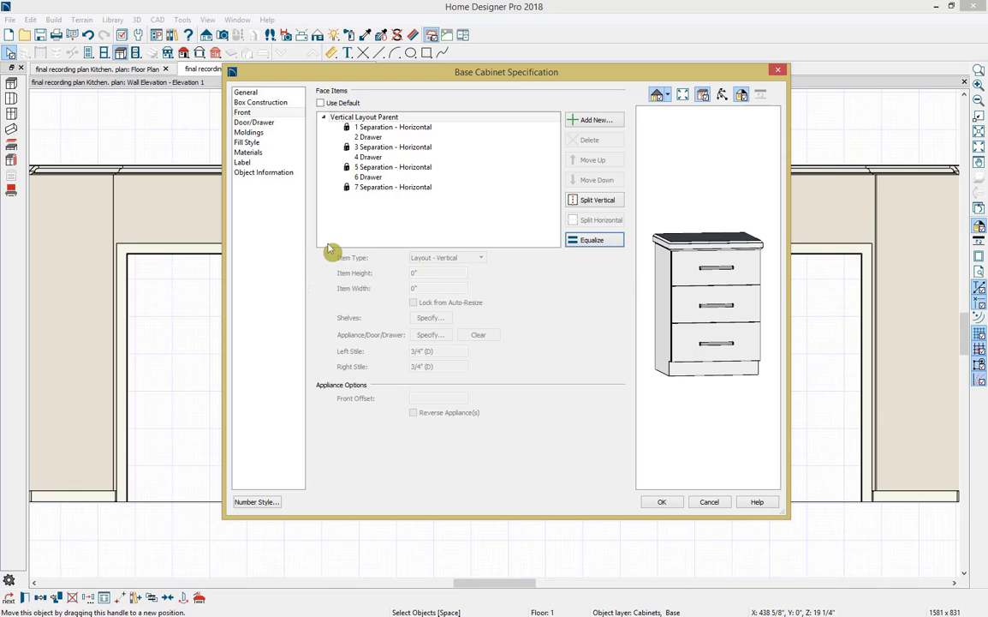
Review the cabinet's door/drawer and molding settings, accept the specification and deselect the cabinet.
left_click(272, 124)
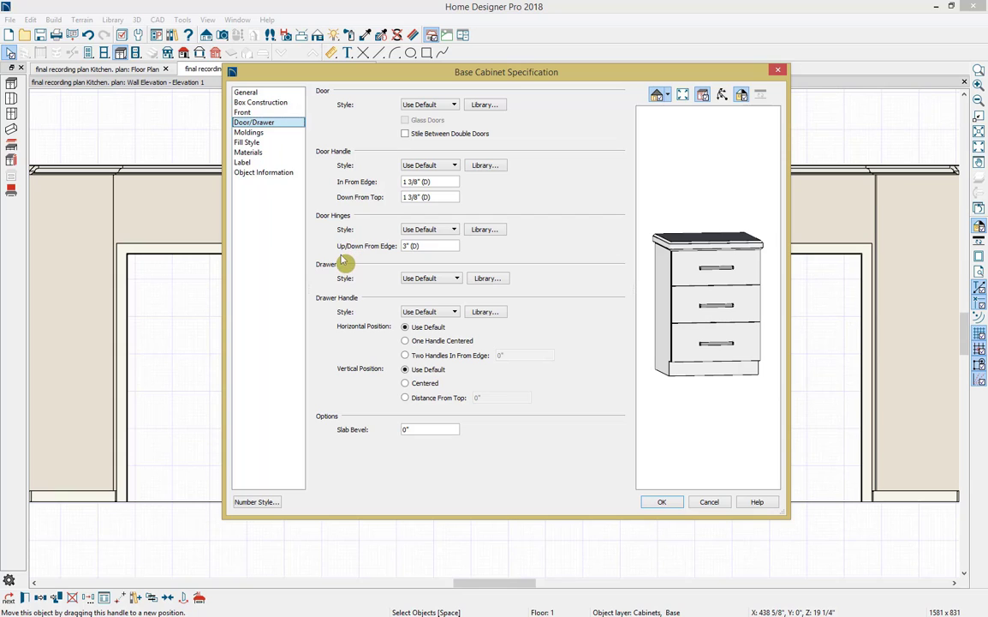
left_click(257, 133)
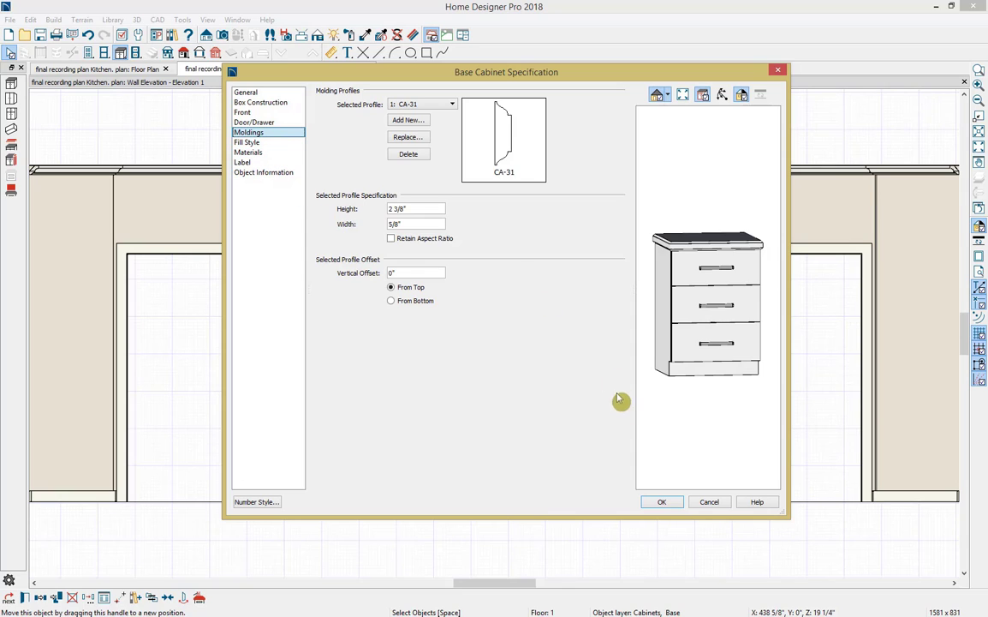
left_click(668, 504)
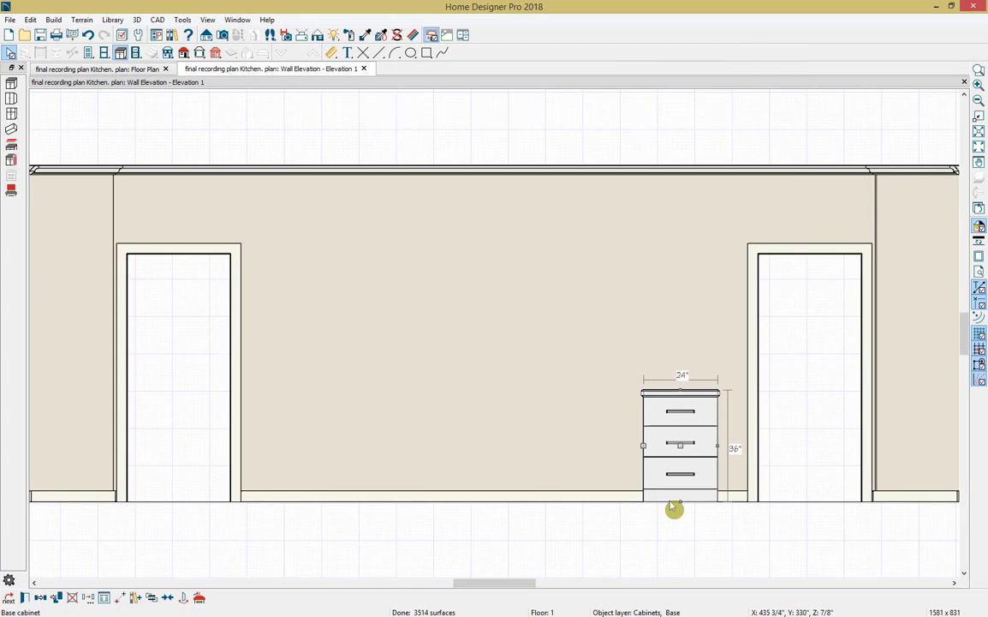
left_click(739, 530)
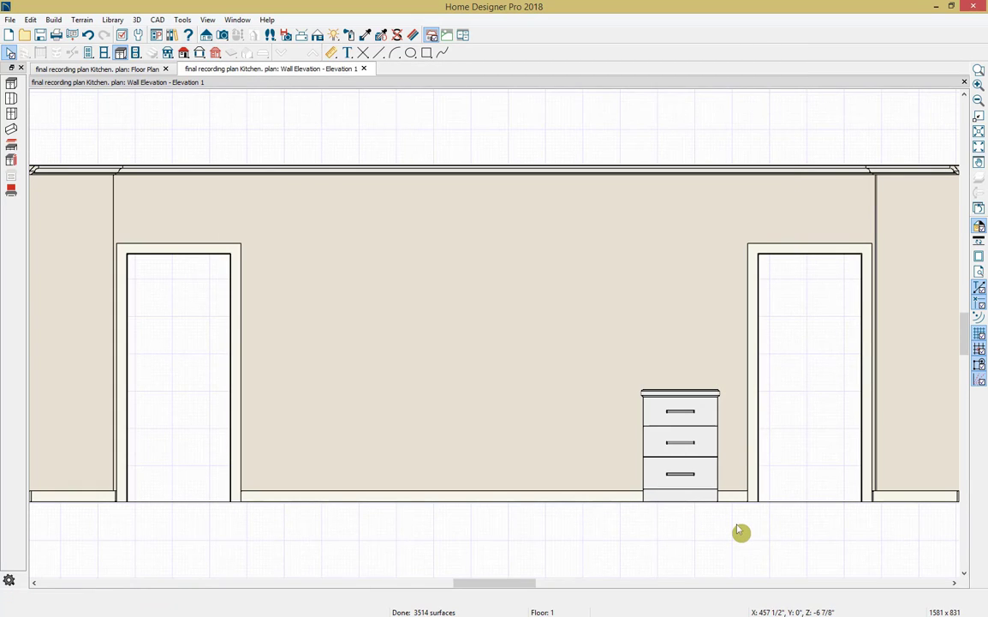
Copy the three-drawer base cabinet a short distance to its left along the same wall.
left_click(704, 457)
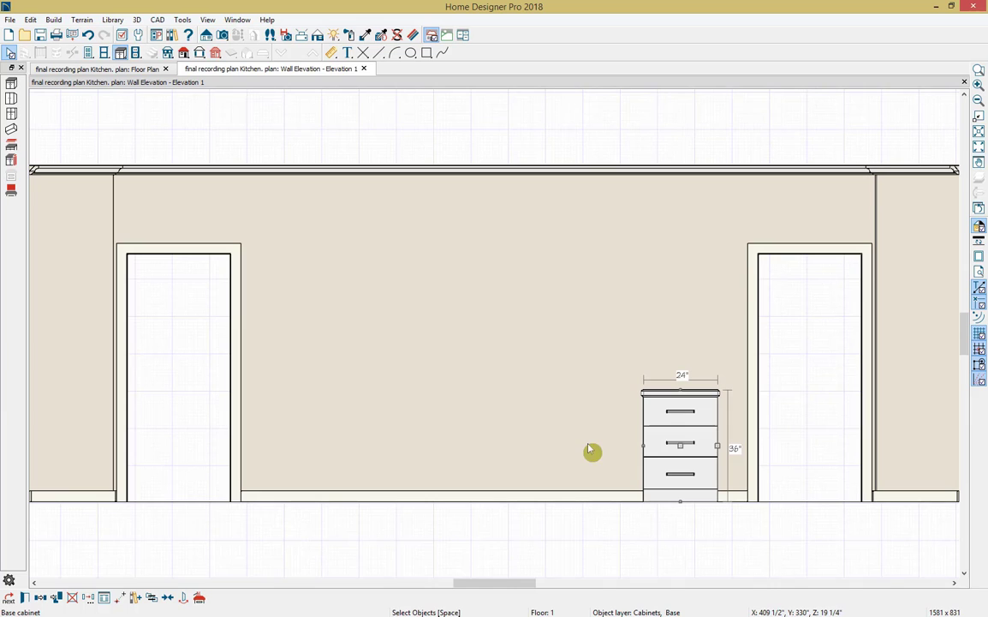
left_click(40, 602)
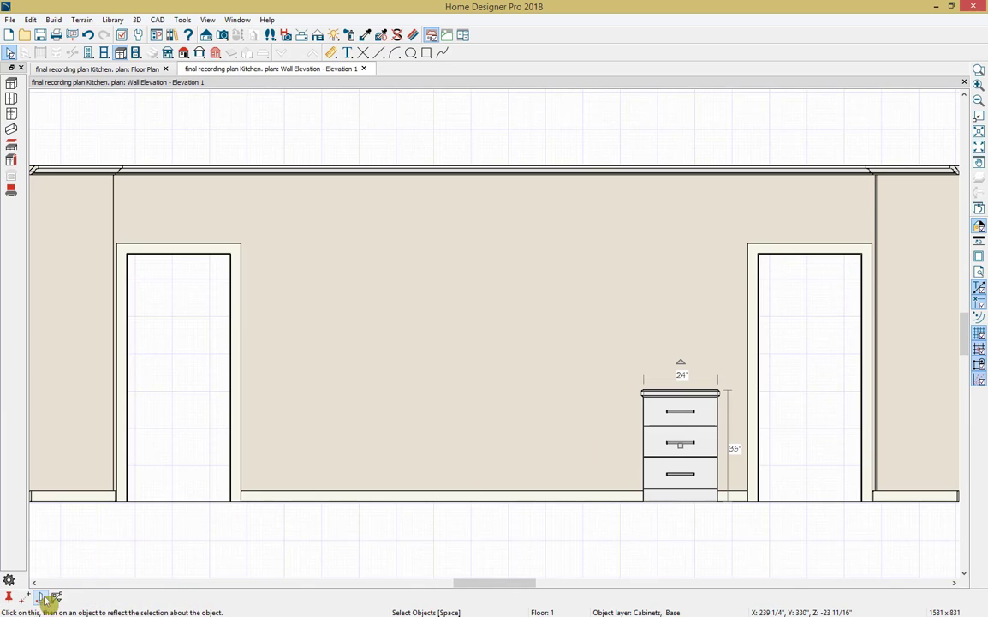
left_click(580, 443)
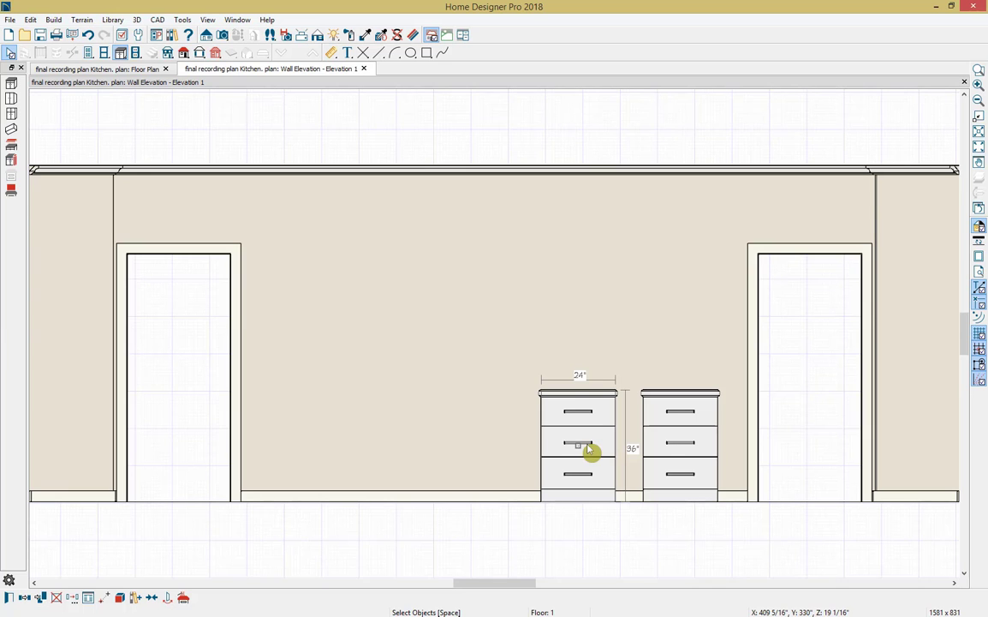
Remove two of the three drawers from the front layout of the copied base cabinet.
double_click(578, 443)
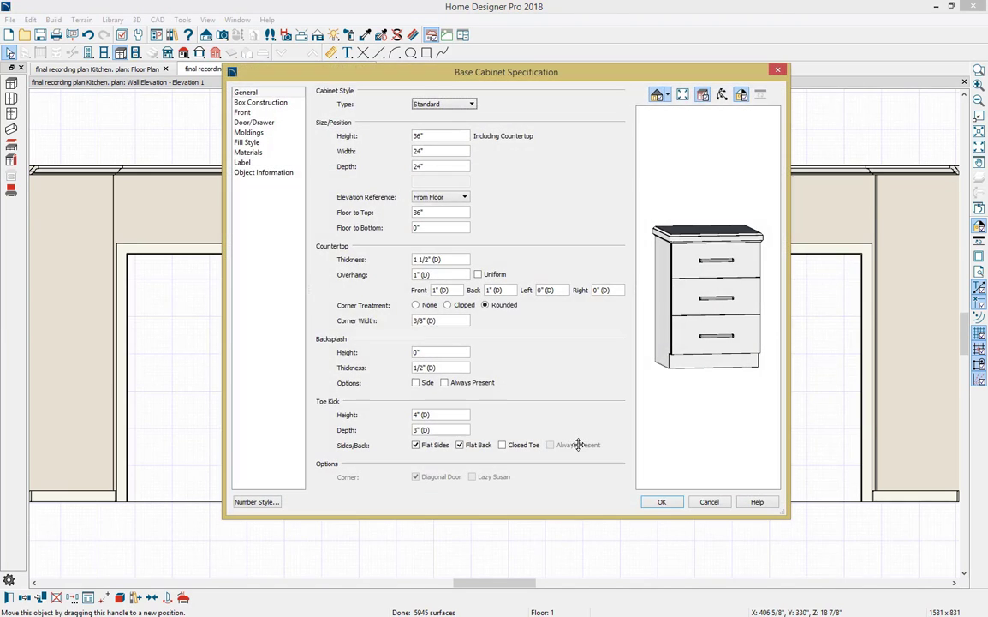
left_click(282, 115)
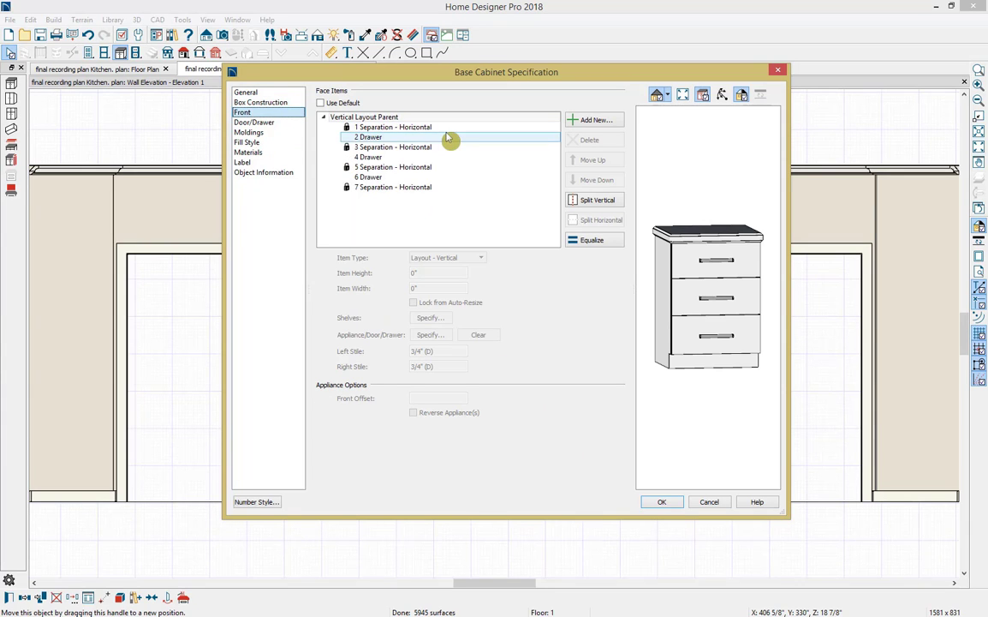
left_click(691, 265)
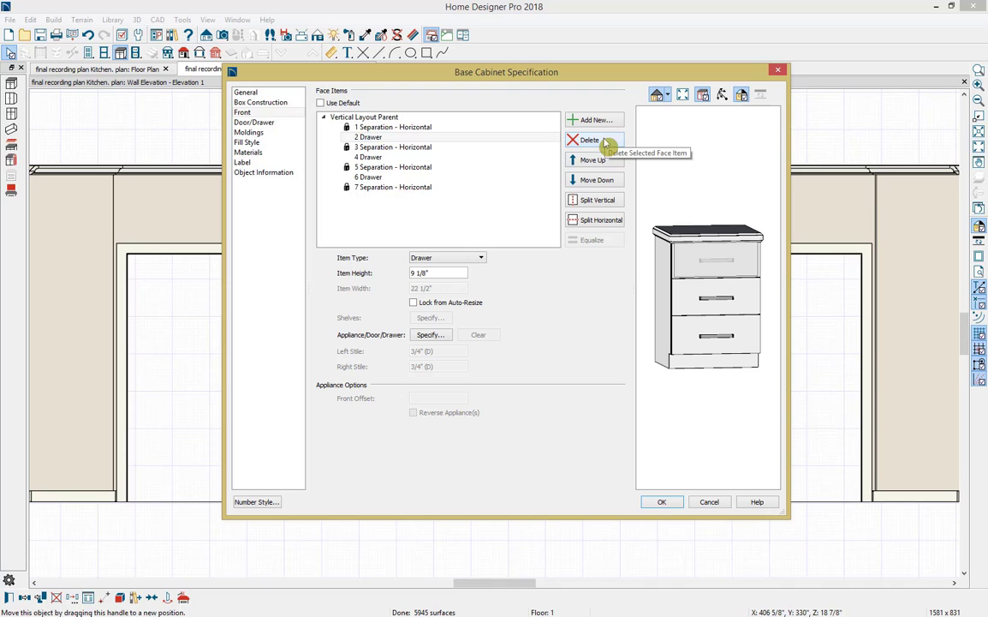
left_click(593, 140)
left_click(695, 267)
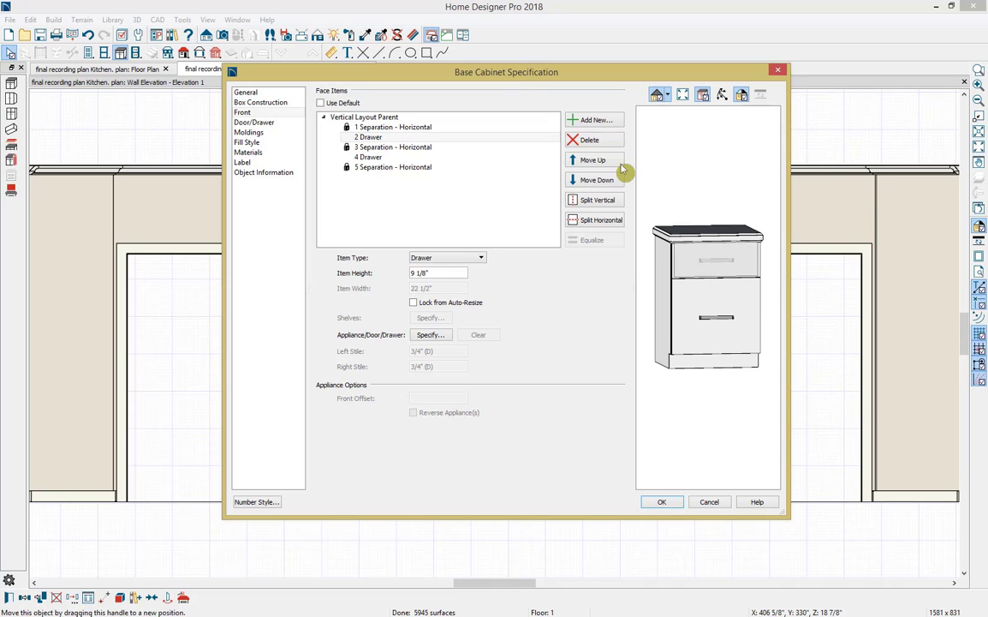
left_click(600, 142)
Change the cabinet's remaining drawer to Door - Double, accept the specification, and move the cabinet right against the three-drawer cabinet.
left_click(694, 276)
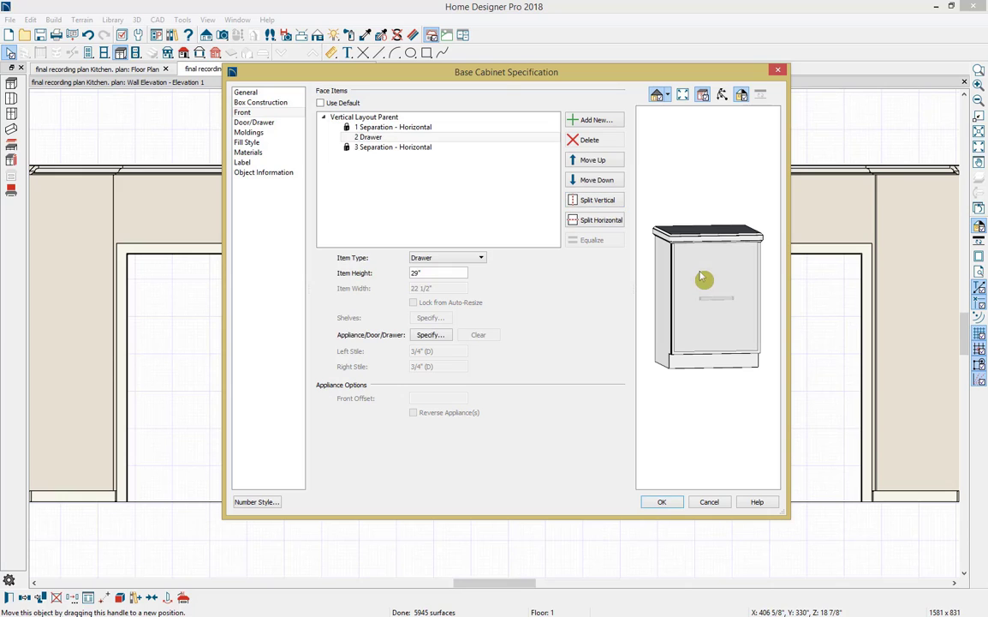
left_click(478, 258)
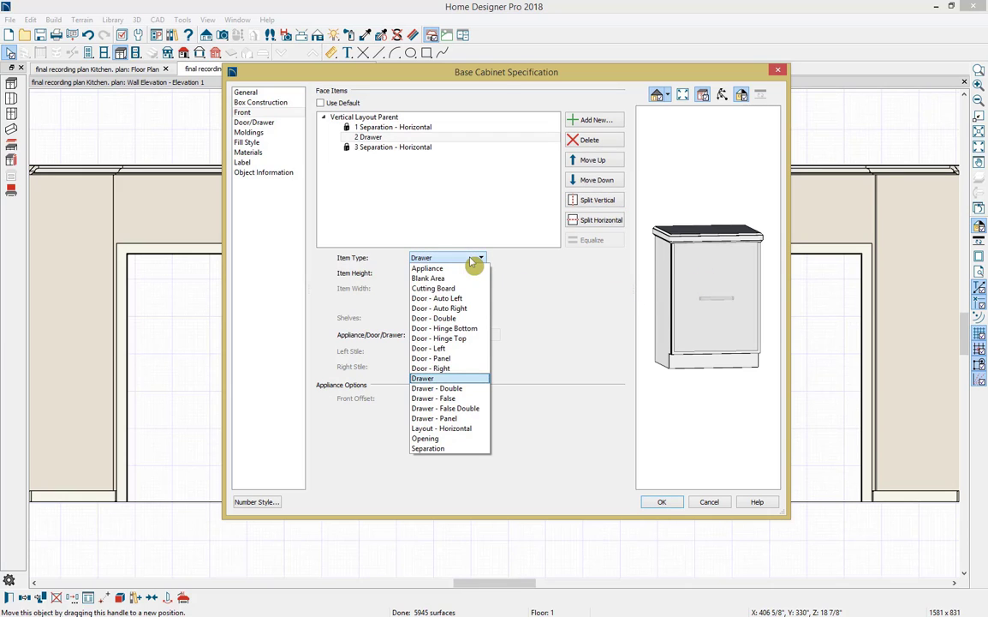
left_click(473, 319)
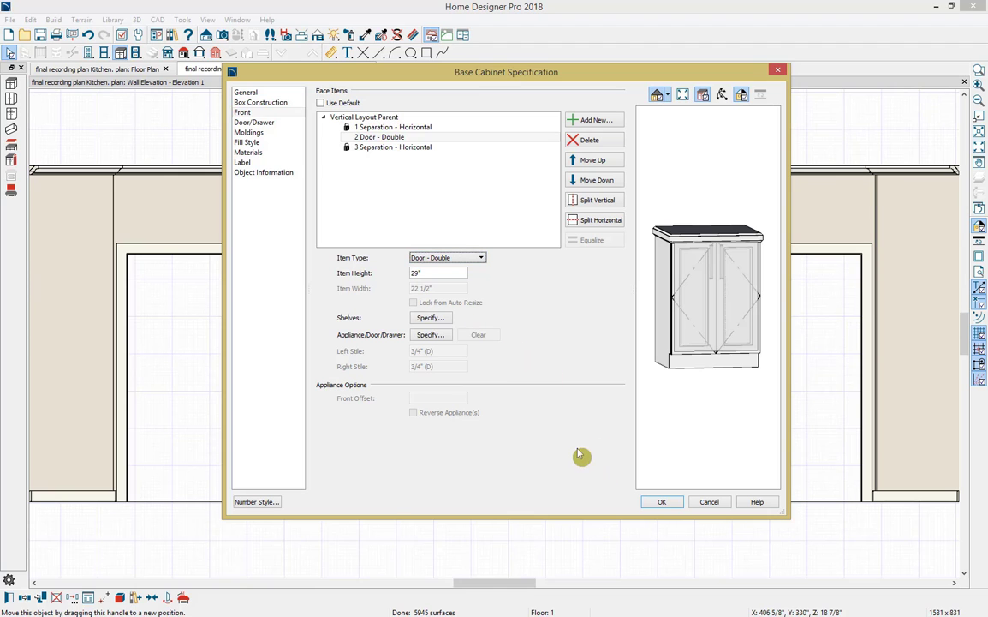
left_click(662, 502)
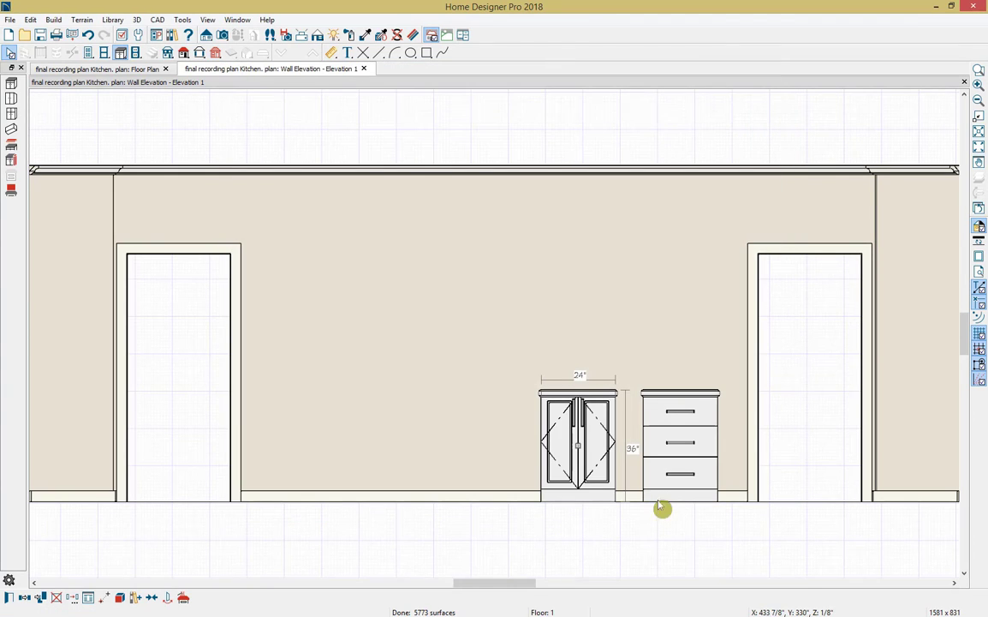
left_click(578, 445)
left_click_drag(578, 443, 605, 443)
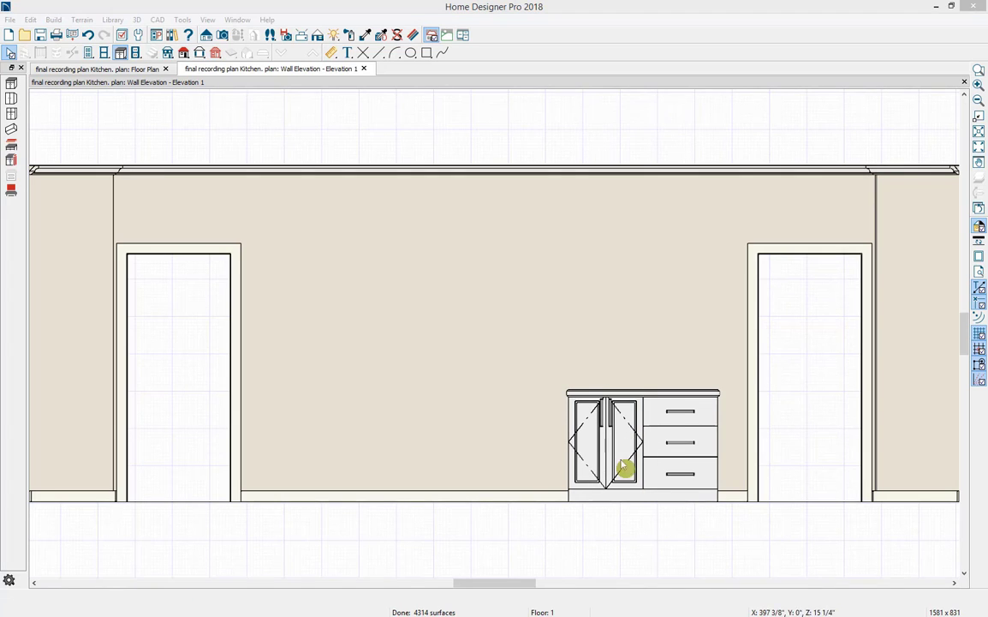
Copy the three-drawer base cabinet onto the open wall left of the double-door cabinet.
left_click(692, 454)
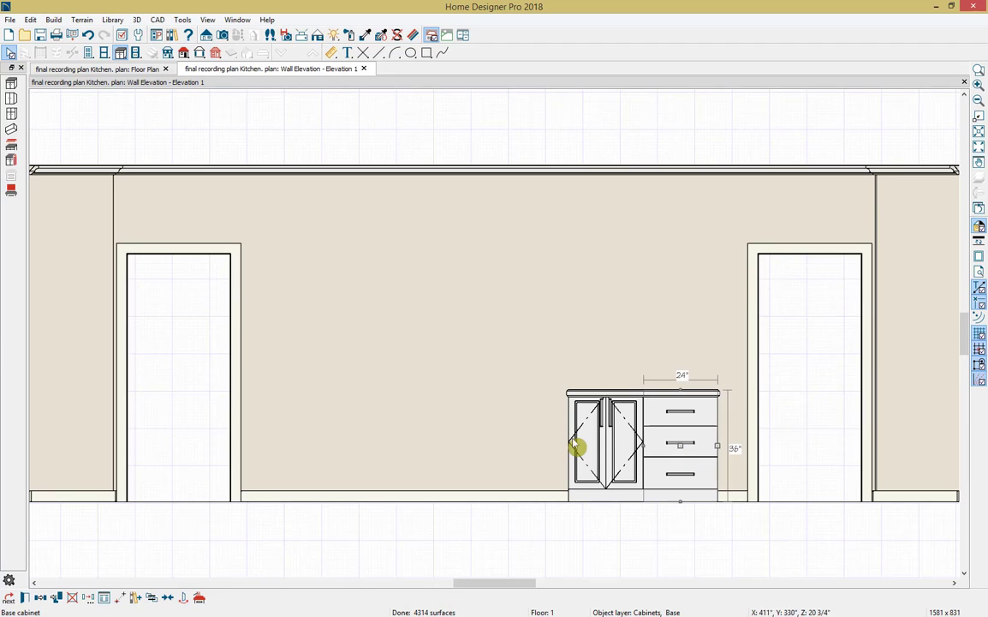
key("ctrl+v")
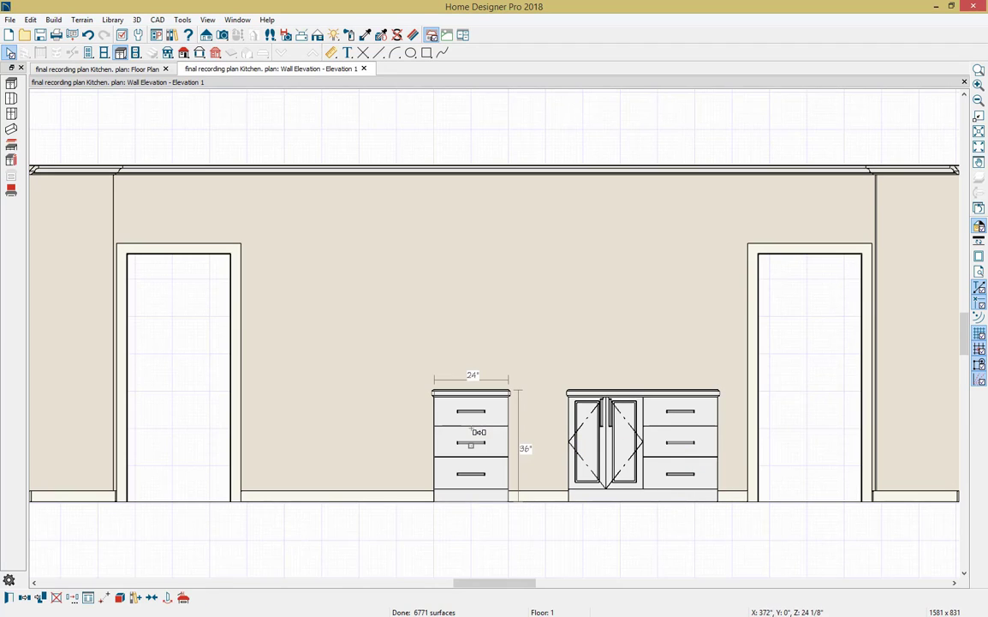
left_click(485, 442)
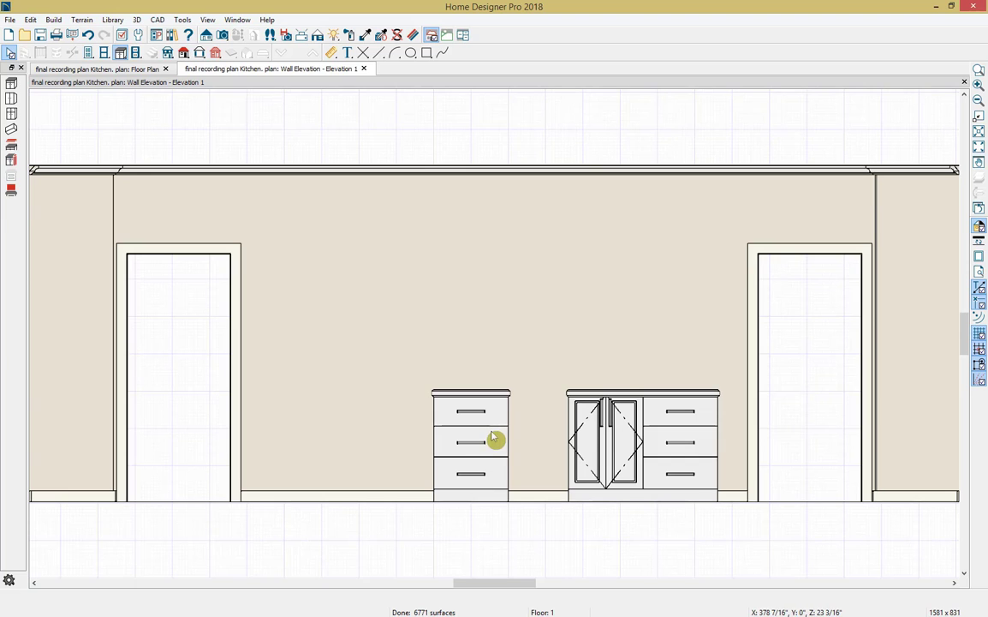
Set the width of the newly copied three-drawer cabinet to 12".
double_click(484, 442)
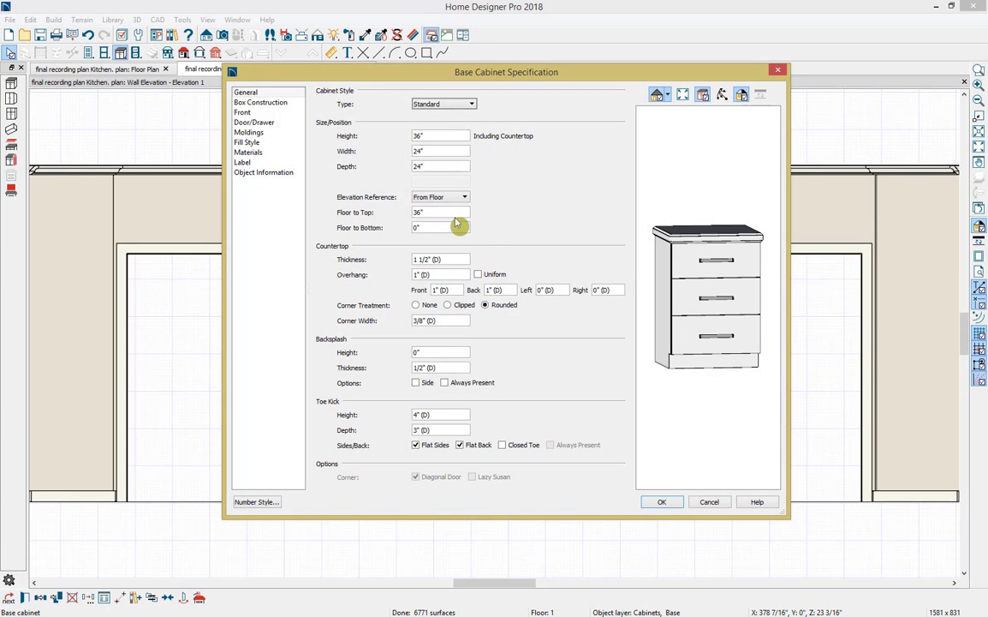
left_click_drag(443, 154, 414, 151)
type("12")
key("Tab")
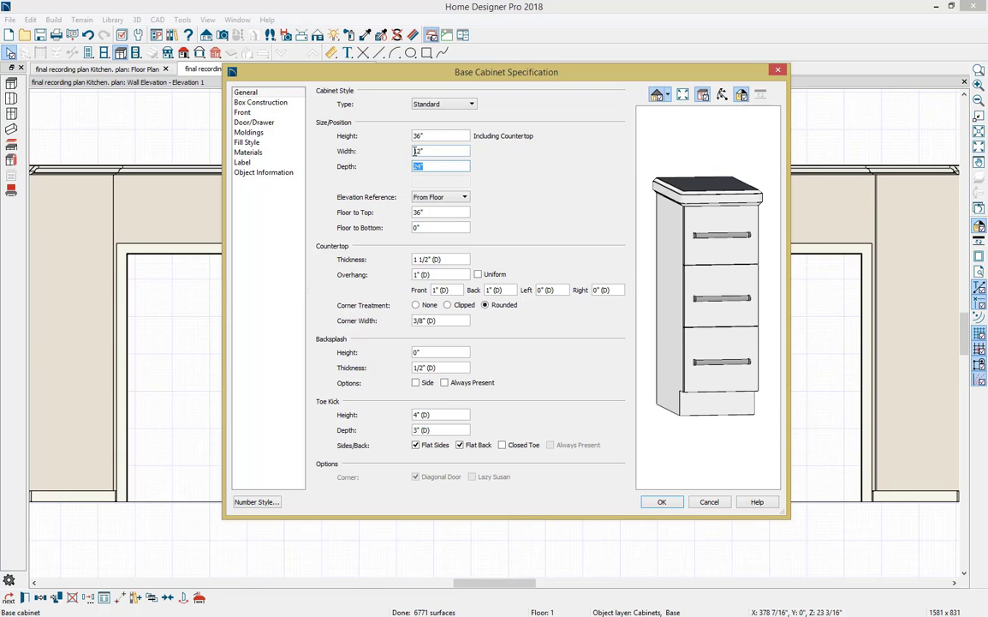
Delete two drawers from the 12" cabinet's front layout, leaving a single full-height drawer.
left_click(270, 112)
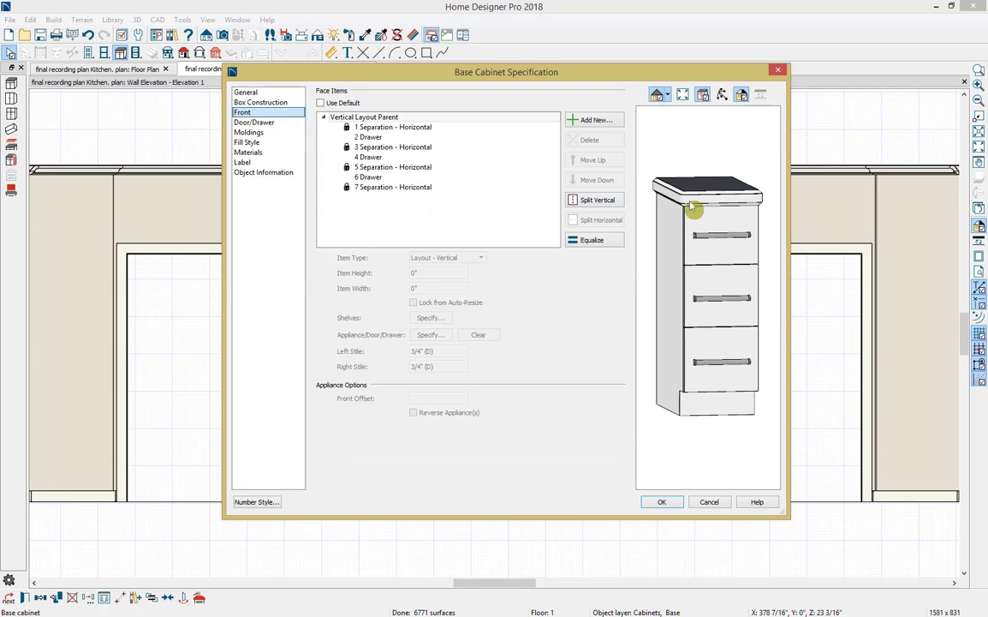
left_click(709, 220)
key("Delete")
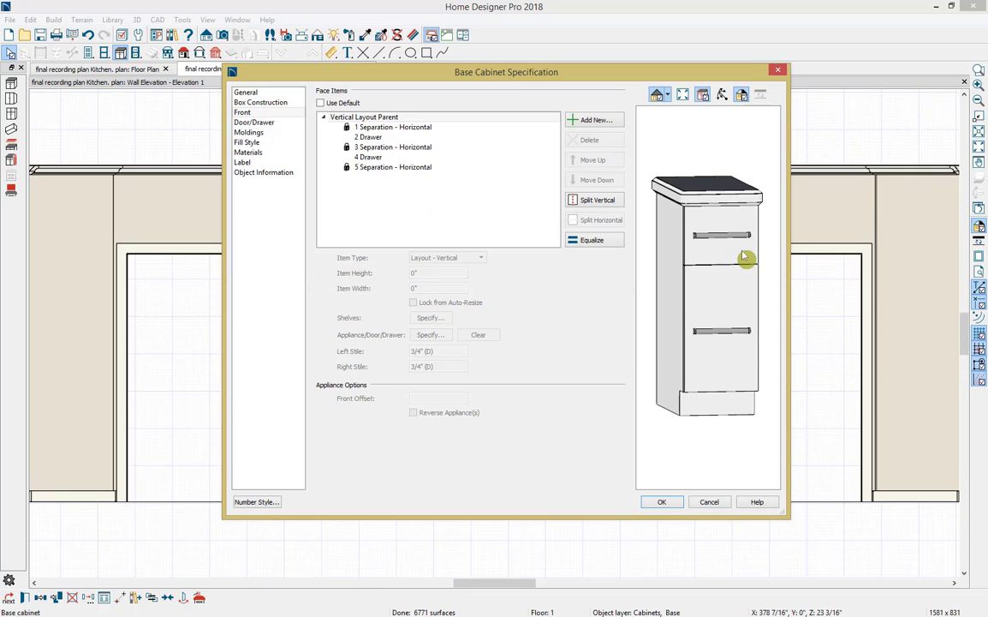
left_click(746, 256)
key("Delete")
left_click(744, 257)
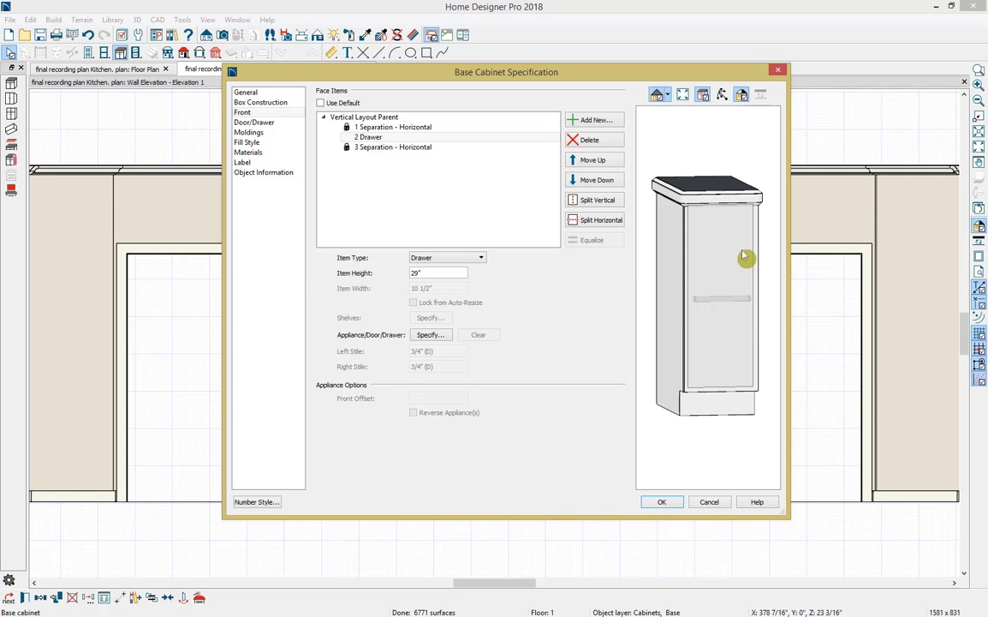
left_click(716, 435)
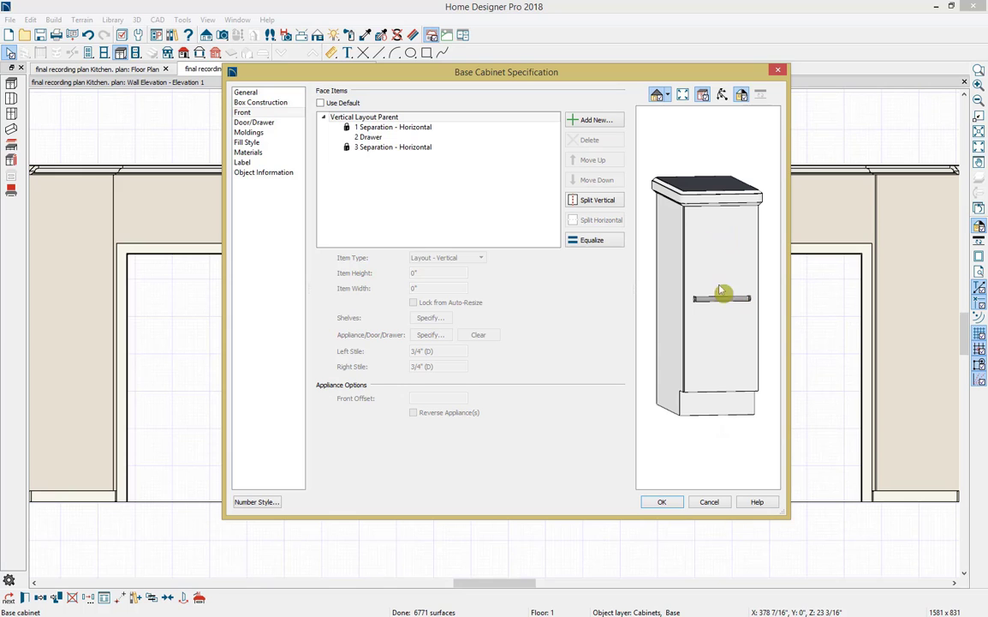
Set the drawer handle's Distance From Top to 2", accept the specification, and move the 12" cabinet against the double-door cabinet.
left_click(290, 125)
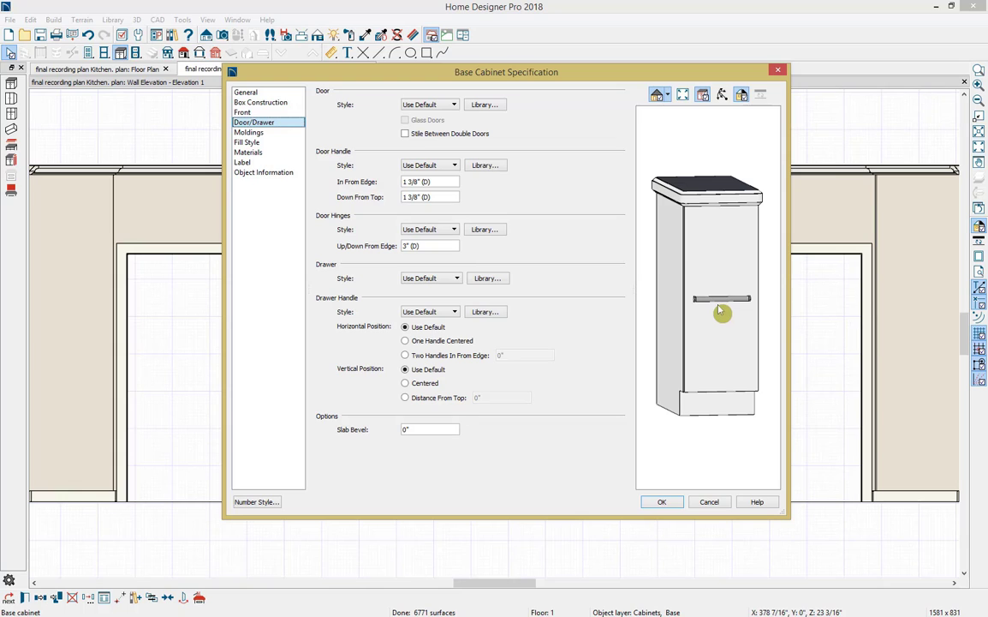
left_click(407, 400)
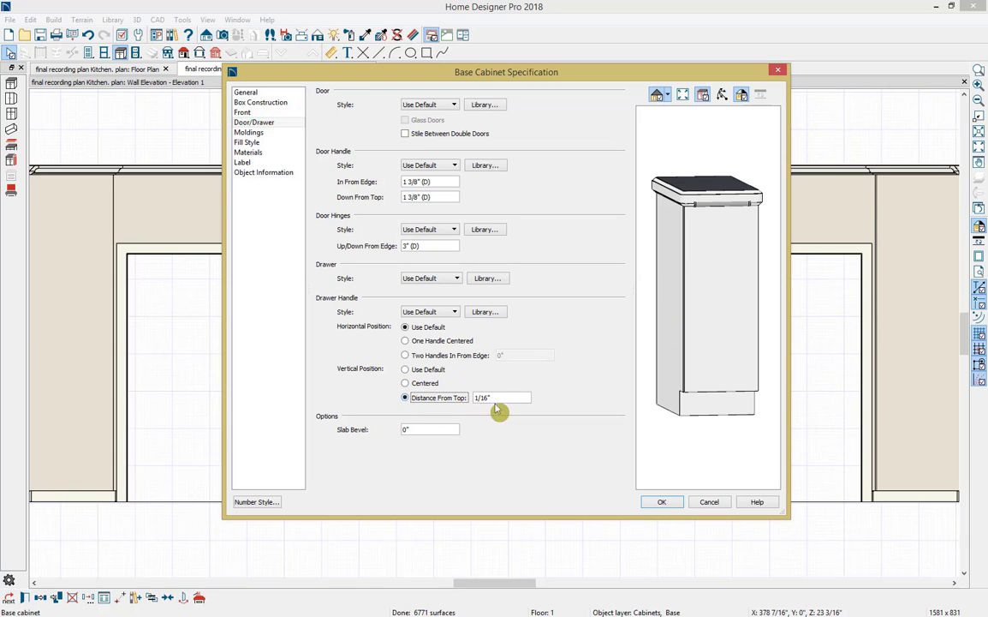
left_click_drag(485, 398, 463, 398)
type("2")
key("Tab")
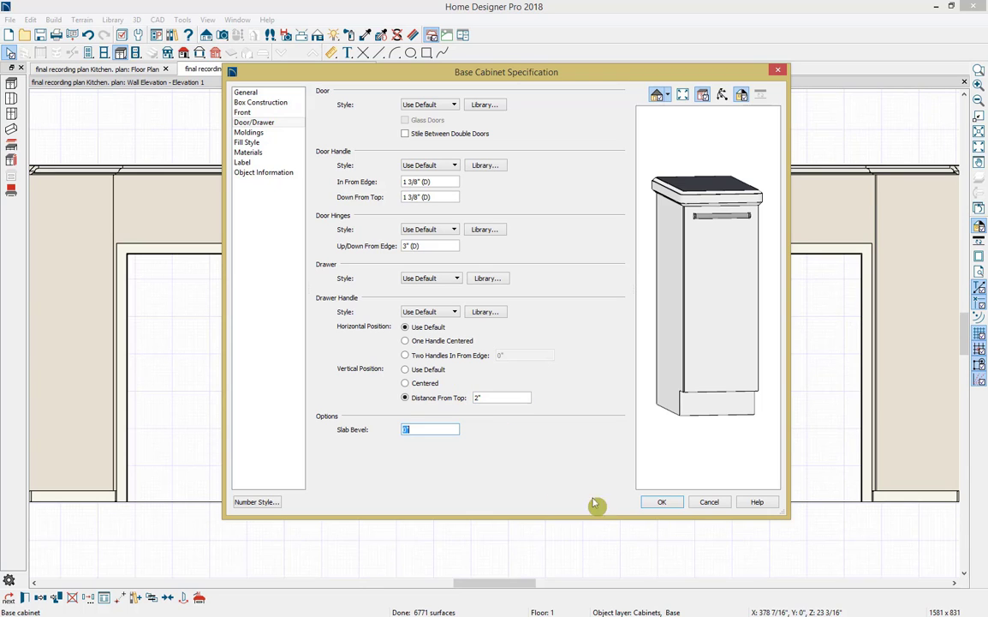
left_click(663, 502)
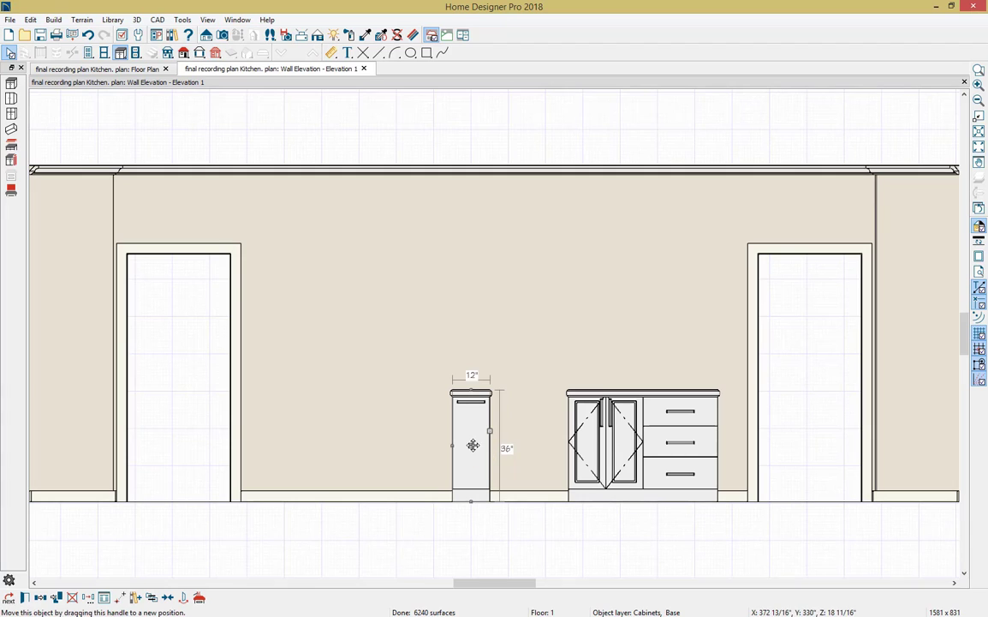
left_click_drag(471, 445, 549, 450)
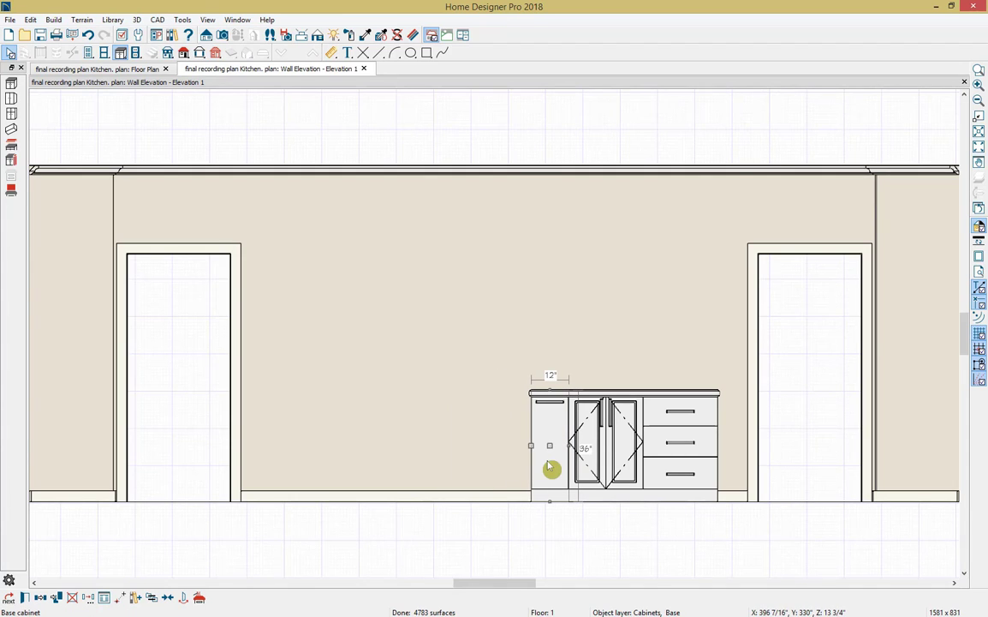
key("Escape")
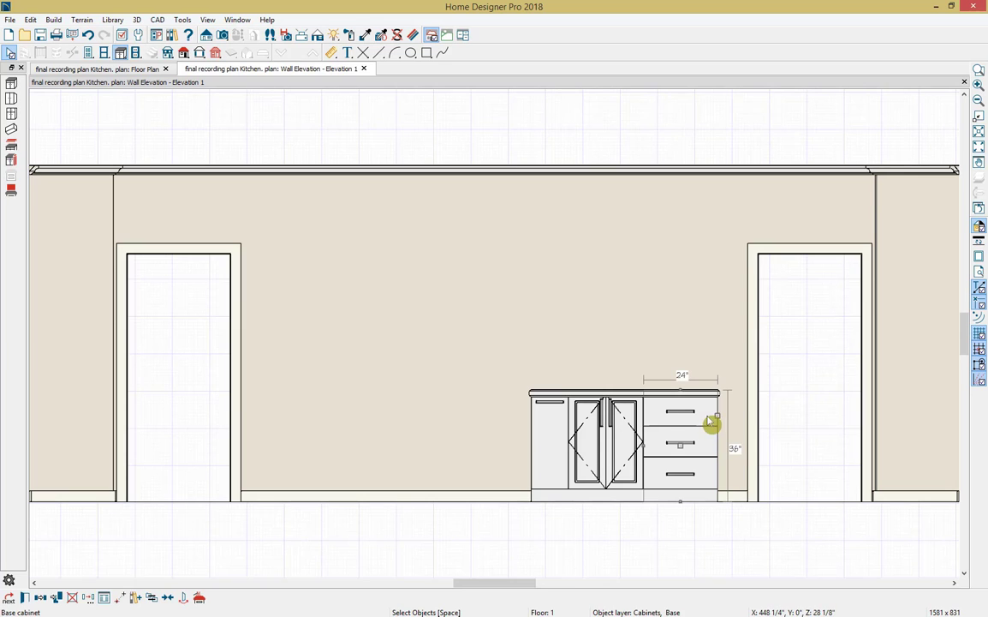
Select all three base cabinets and move them together right, up beside the casing of the right doorway.
left_click(557, 429)
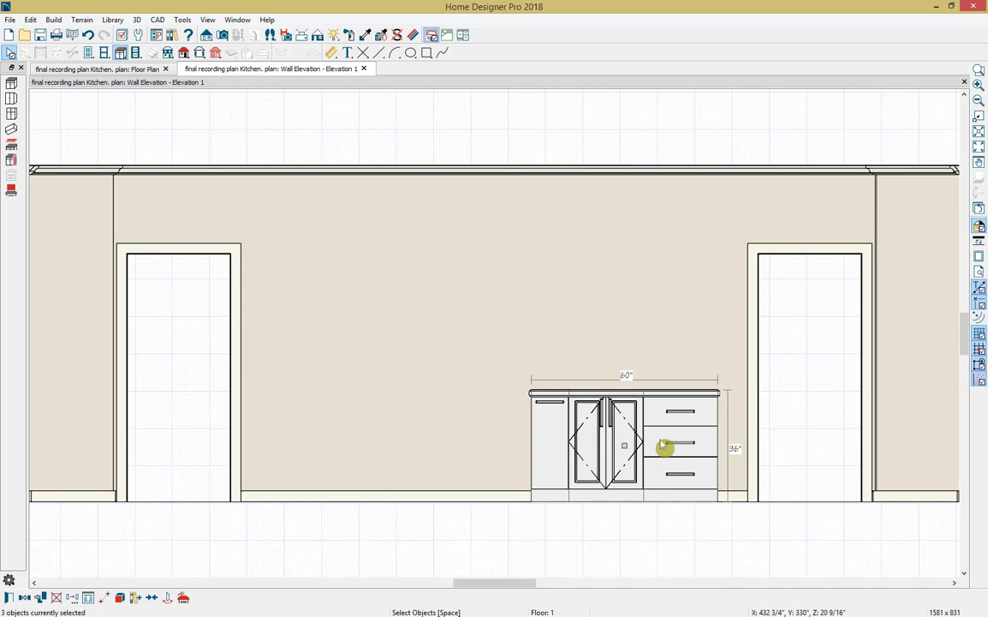
left_click_drag(629, 443, 650, 445)
key("Escape")
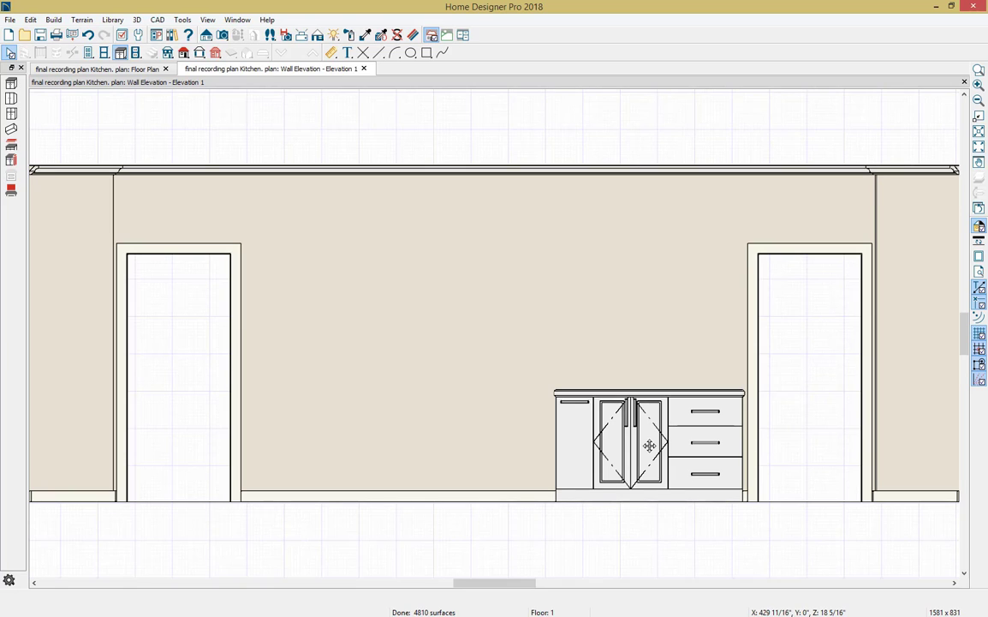
Place the Stove from the User Catalog's Kitchen 2018 Appliances folder directly left of the 12" cabinet.
left_click(173, 36)
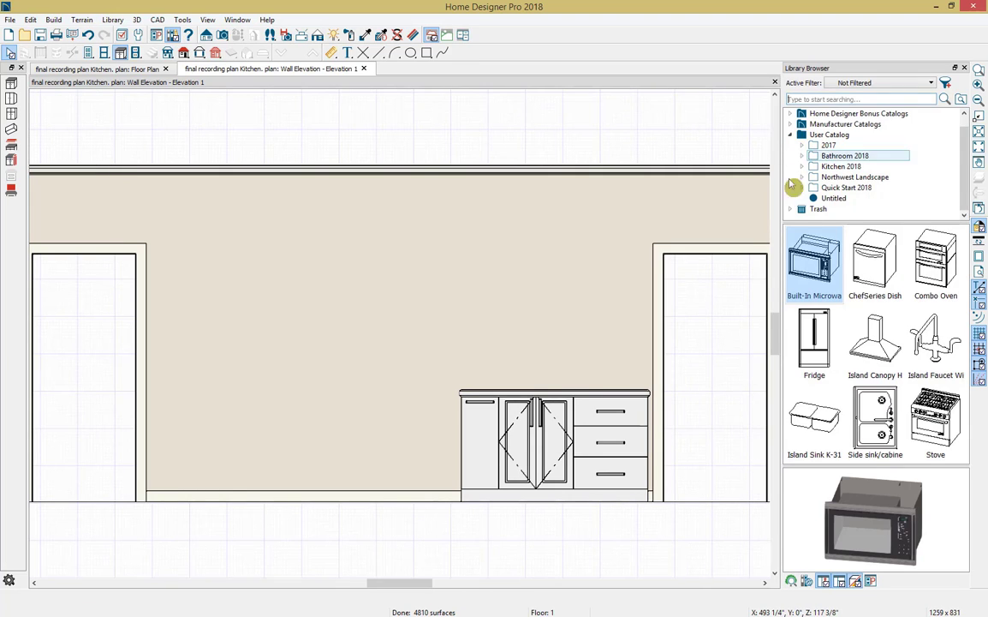
left_click(791, 134)
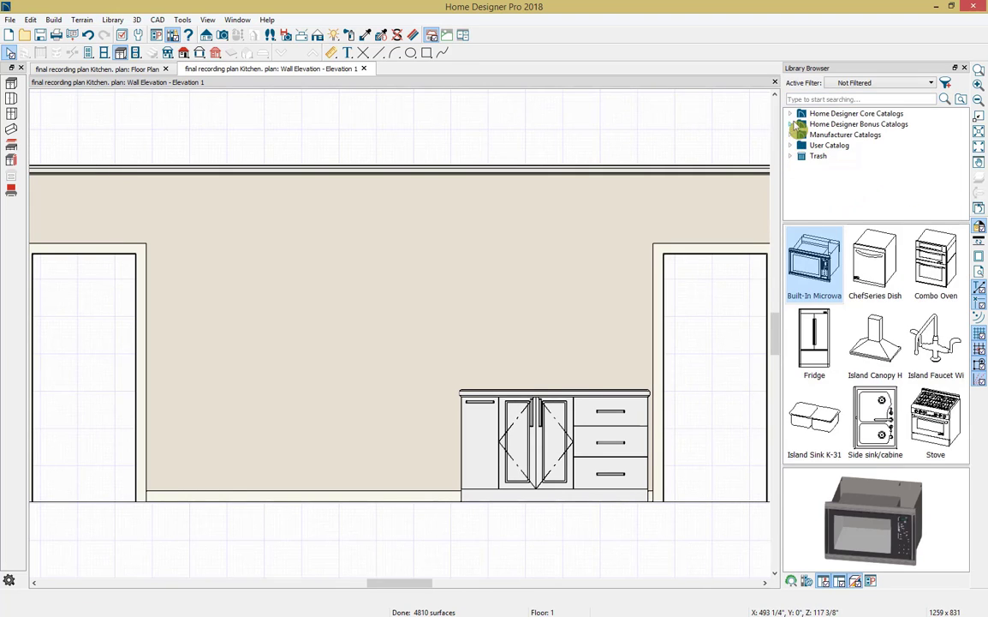
left_click(891, 113)
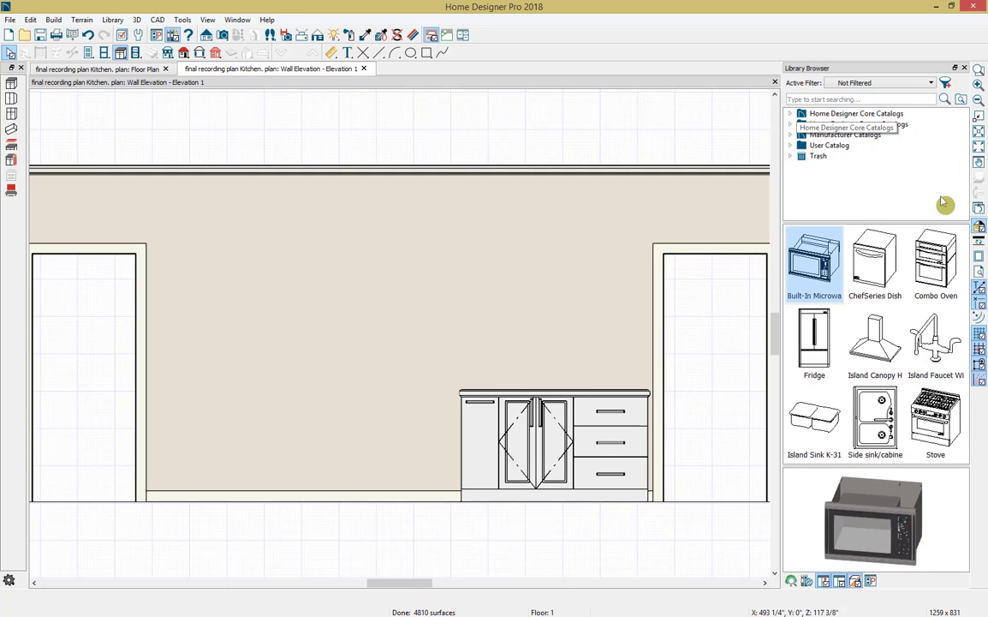
left_click(824, 136)
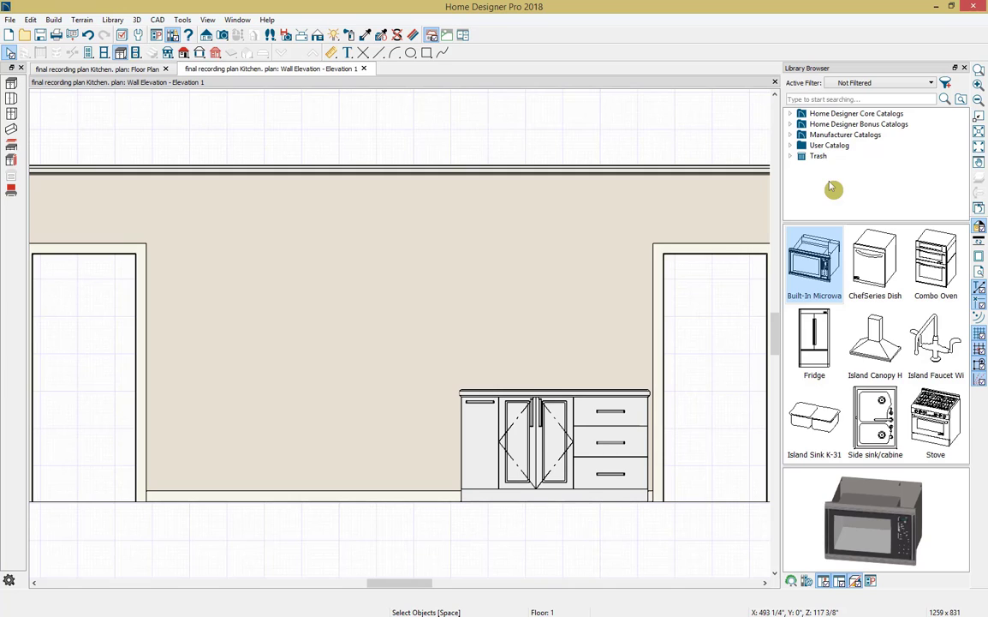
double_click(801, 146)
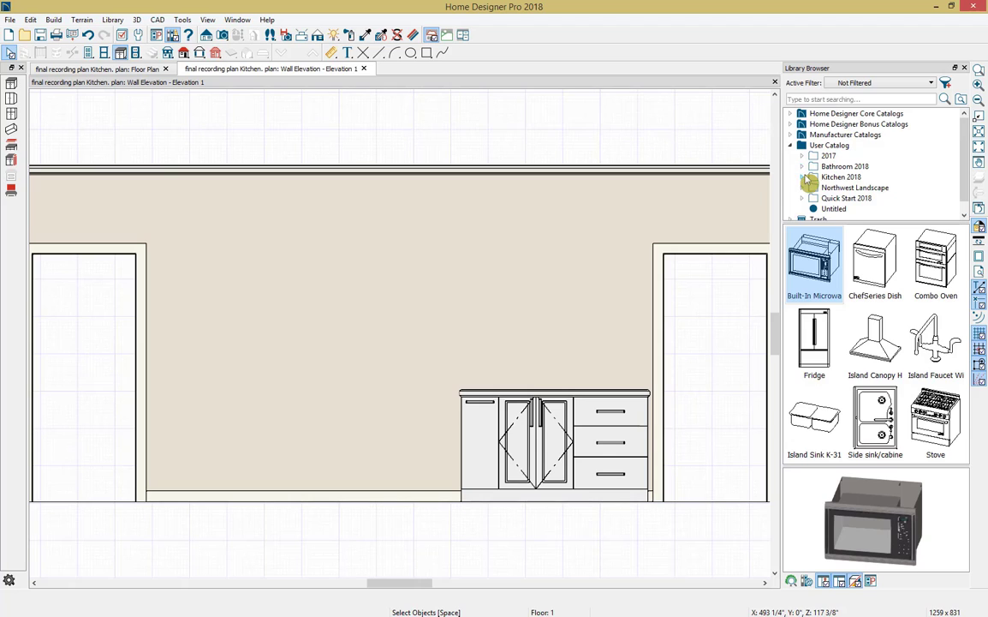
double_click(810, 179)
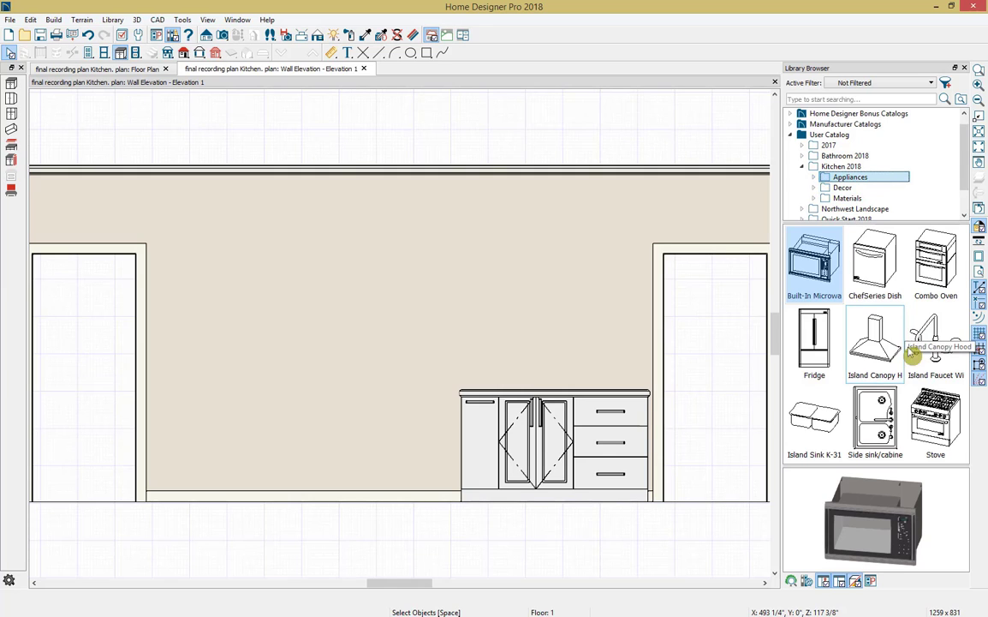
left_click(953, 435)
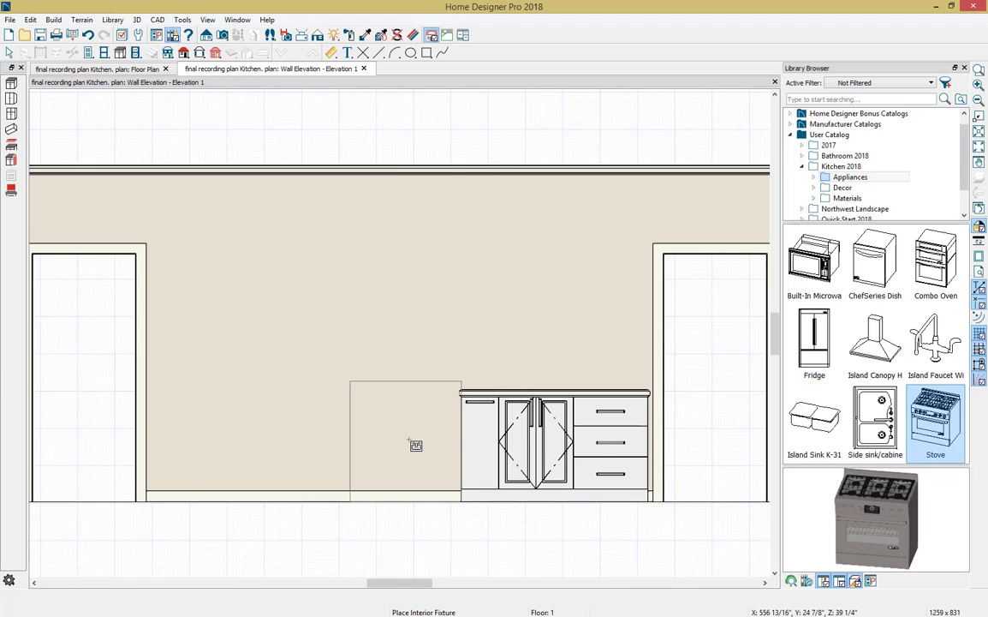
left_click(415, 444)
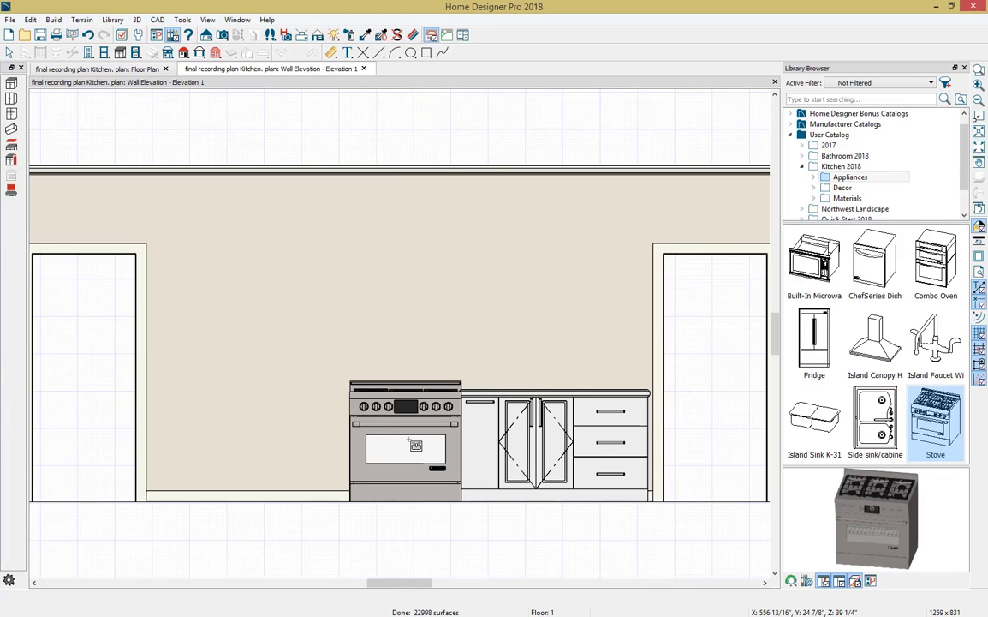
Place the Island Canopy Hood from the library above the stove and extend its top to the ceiling, making it 49" tall.
left_click(876, 357)
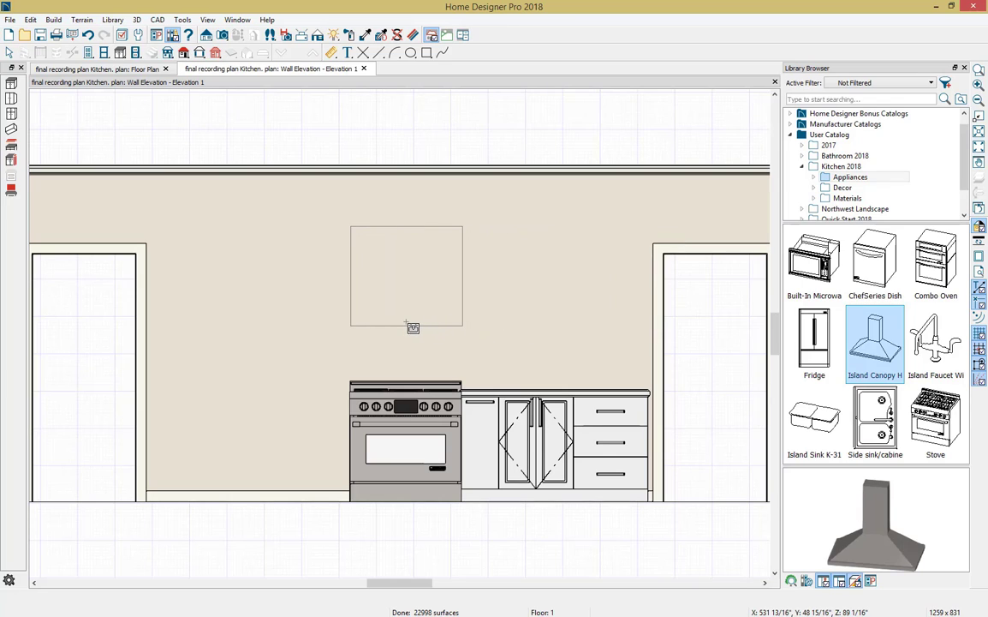
left_click(410, 328)
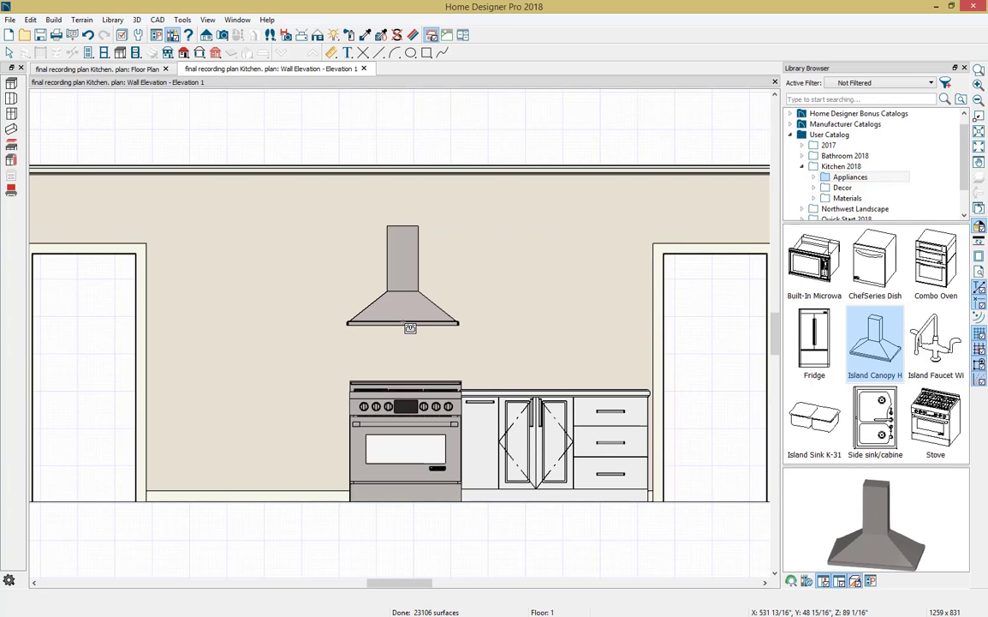
key("Escape")
left_click(398, 276)
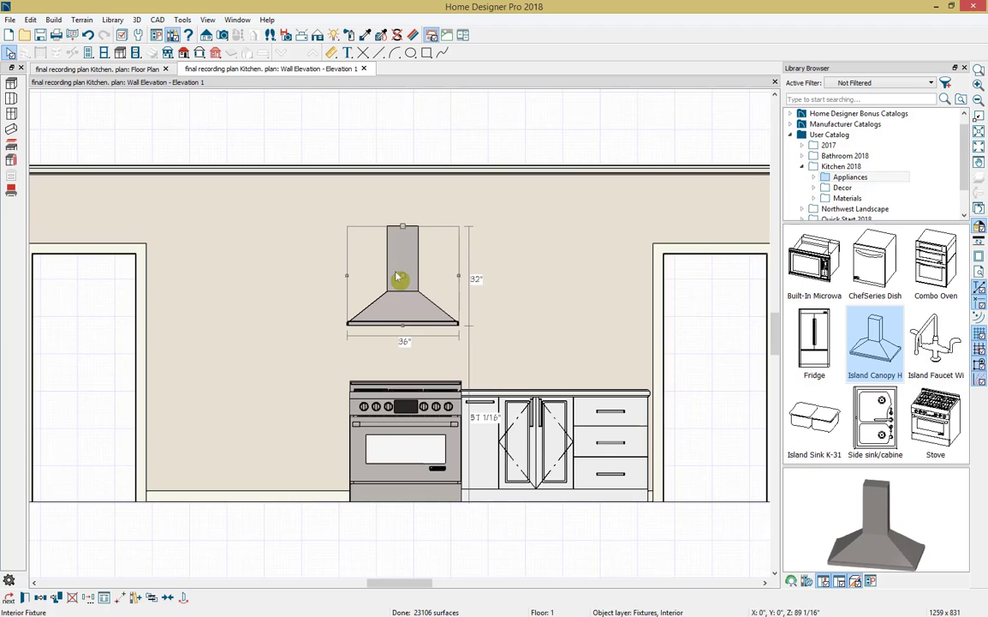
left_click_drag(404, 228, 414, 174)
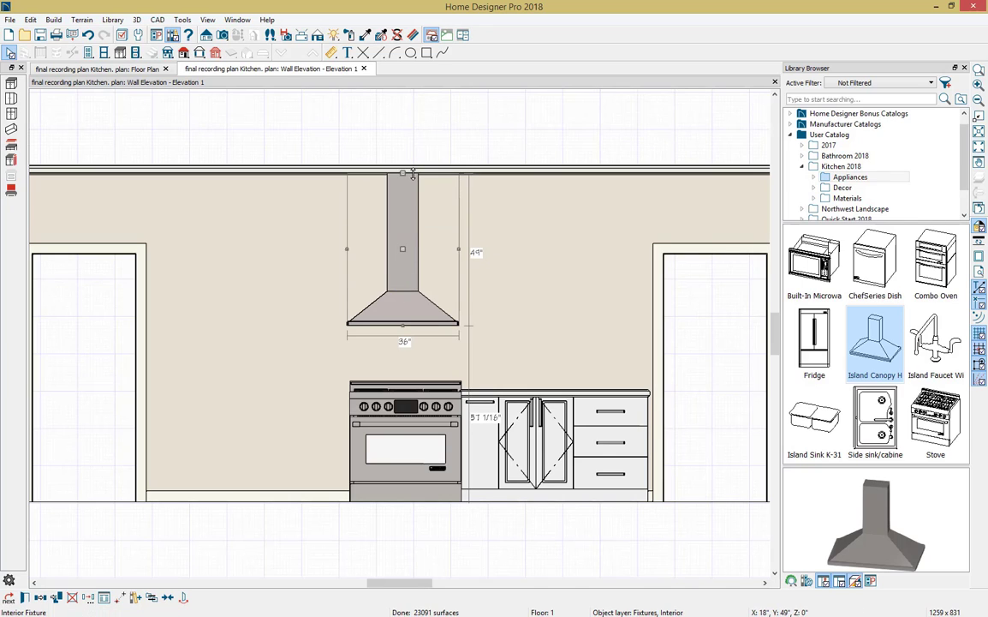
key("Escape")
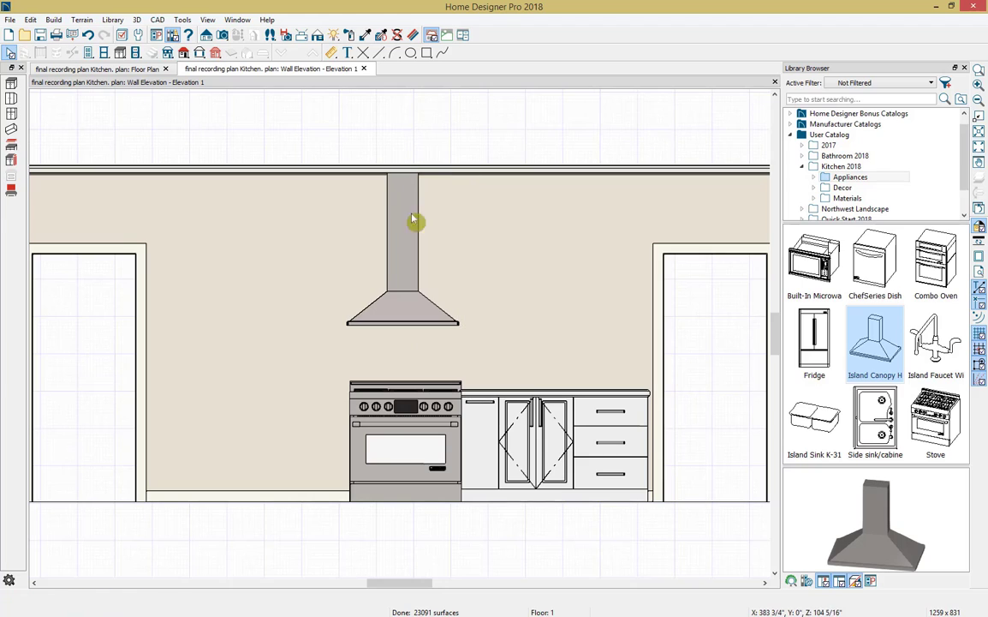
Center the canopy hood on the stove.
left_click(408, 299)
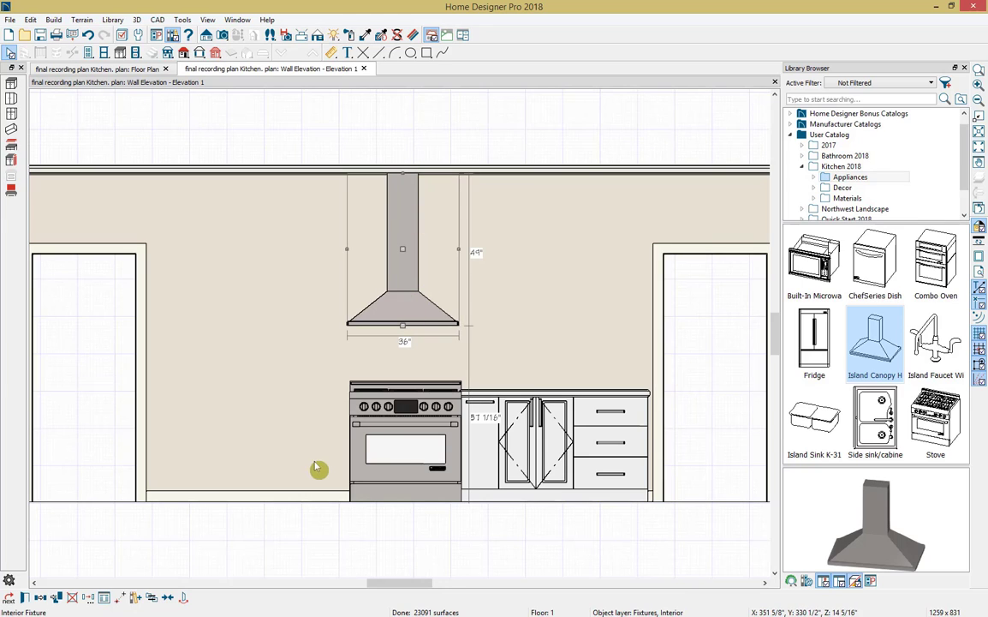
key("Escape")
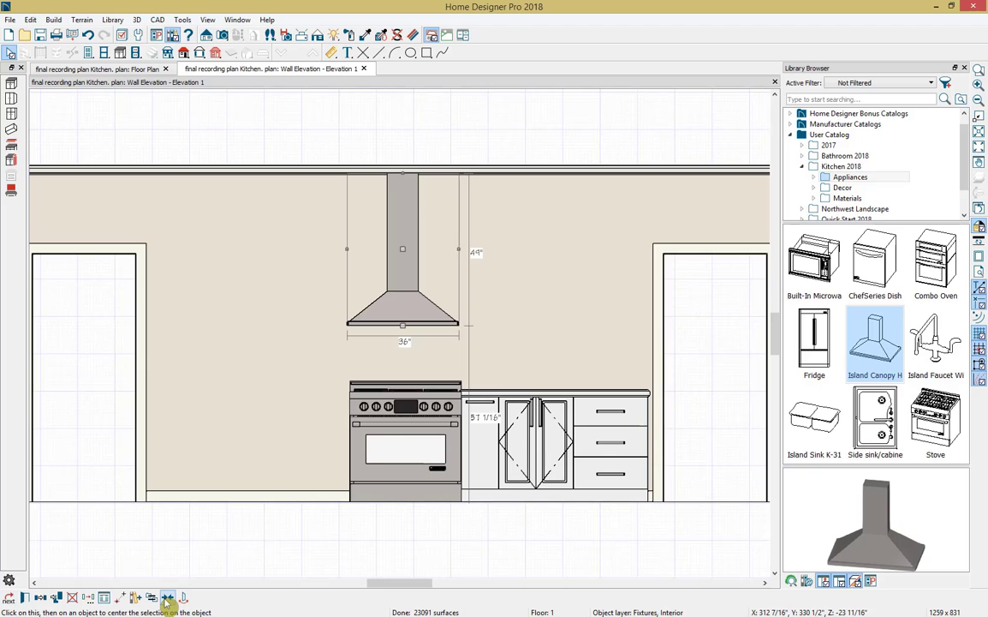
left_click(413, 492)
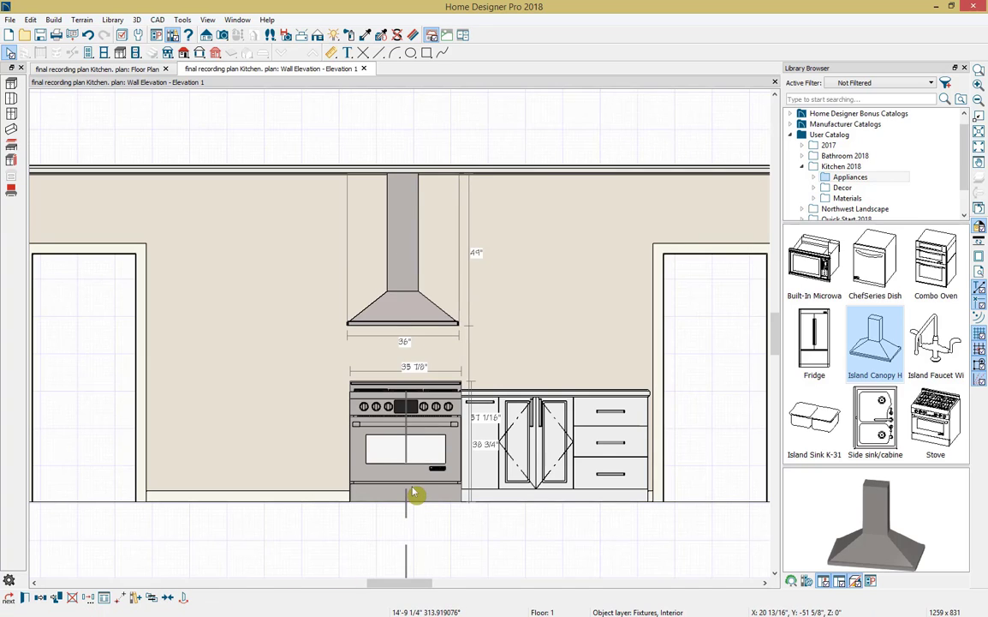
left_click(413, 493)
key("Escape")
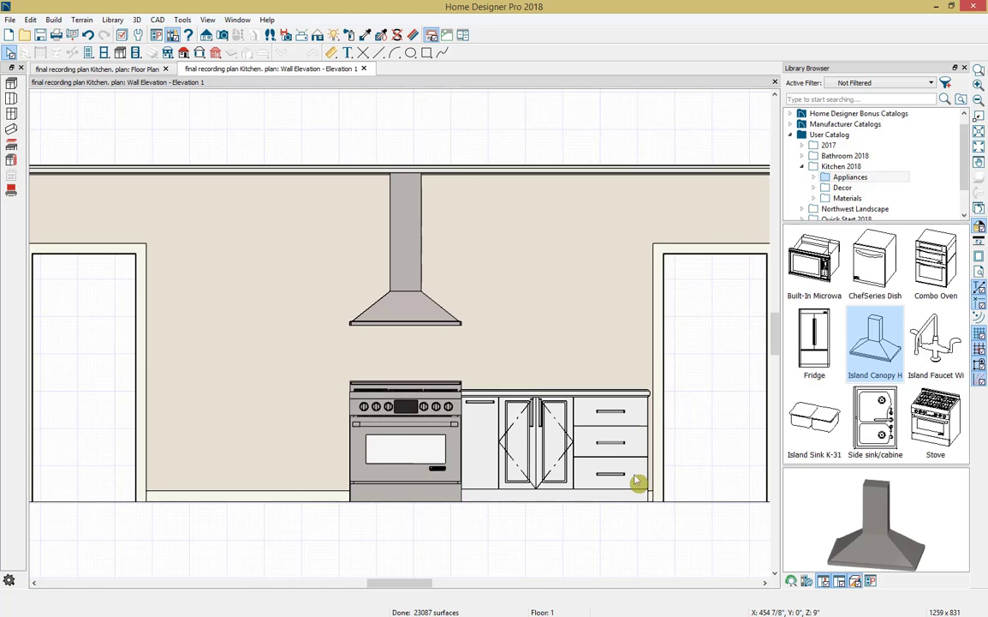
Select all three base cabinets beside the stove and reflect a copy of them about the stove to its opposite side.
left_click(486, 427)
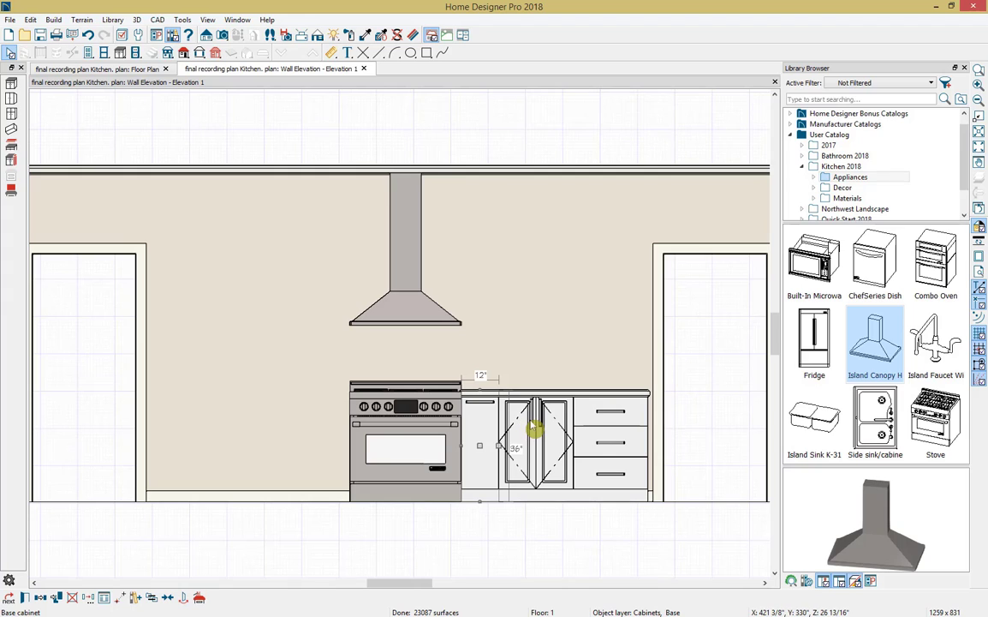
left_click(536, 429, "shift")
left_click(602, 434, "shift")
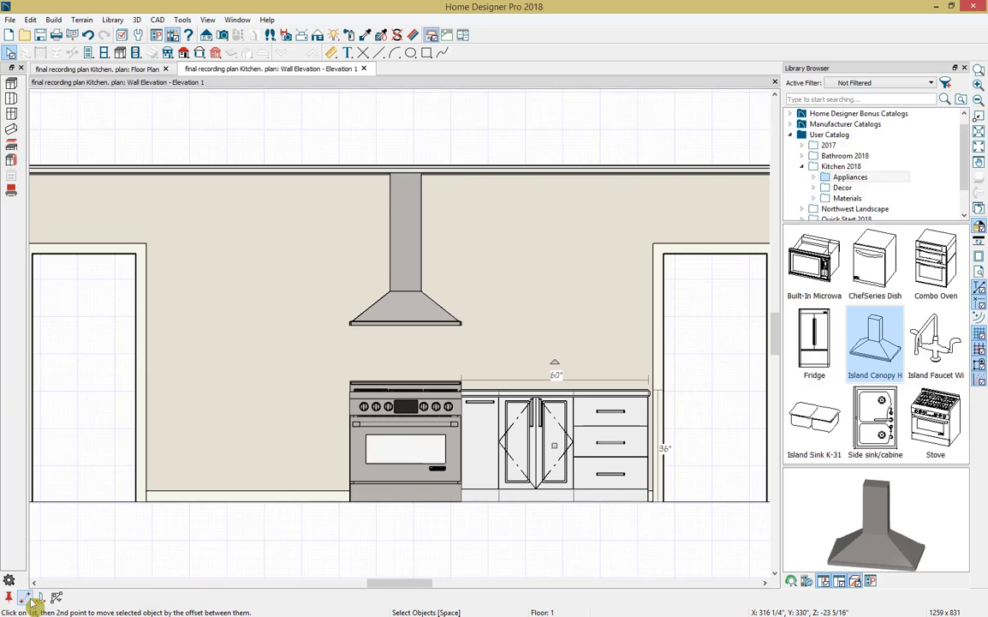
left_click(40, 597)
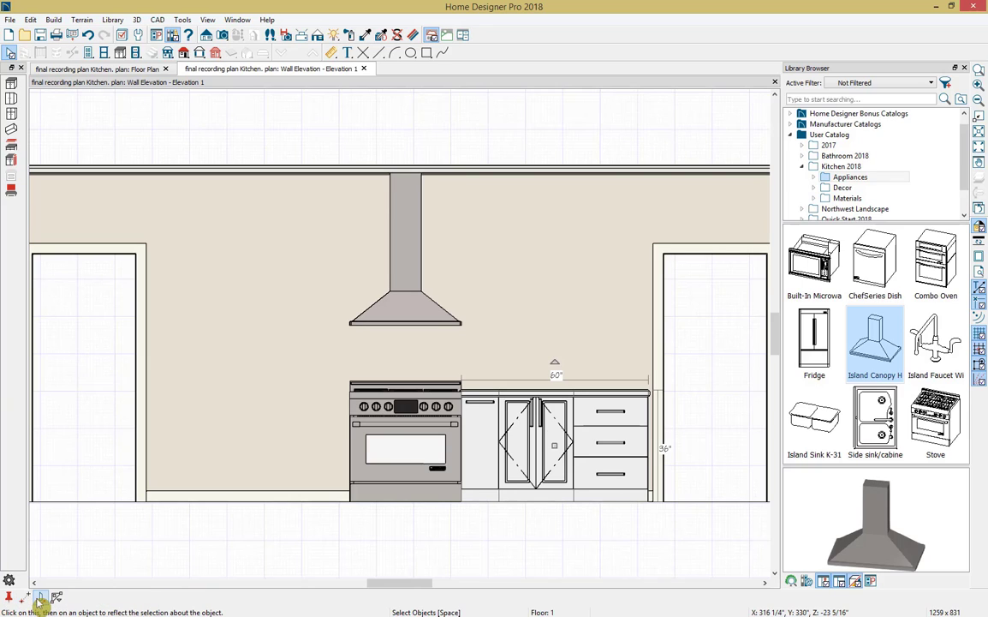
left_click(412, 493)
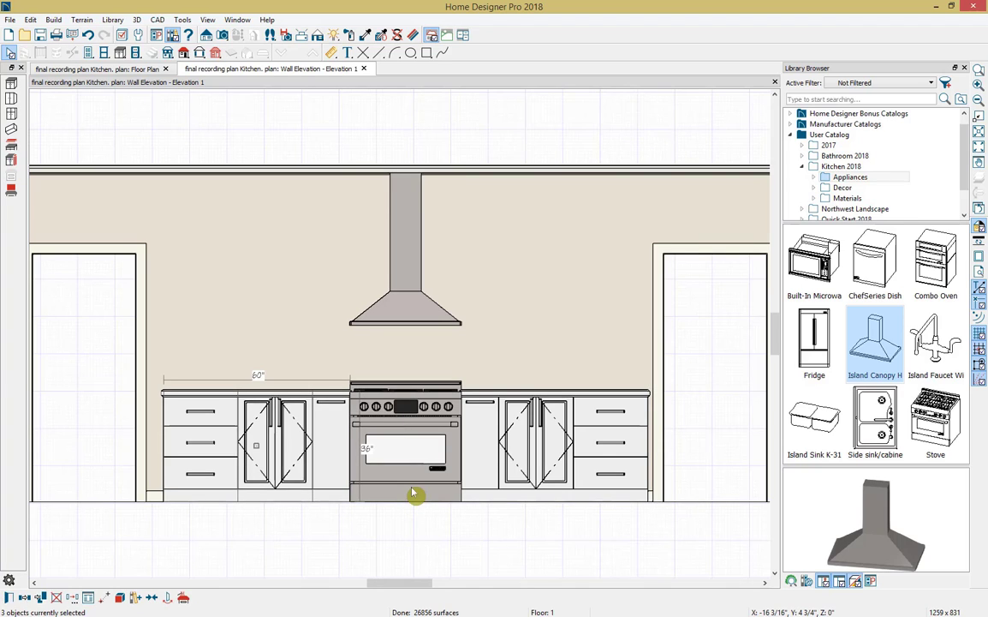
Select all base cabinets, the stove and the canopy hood together and center the group on the wall between the doorways.
left_click(589, 431)
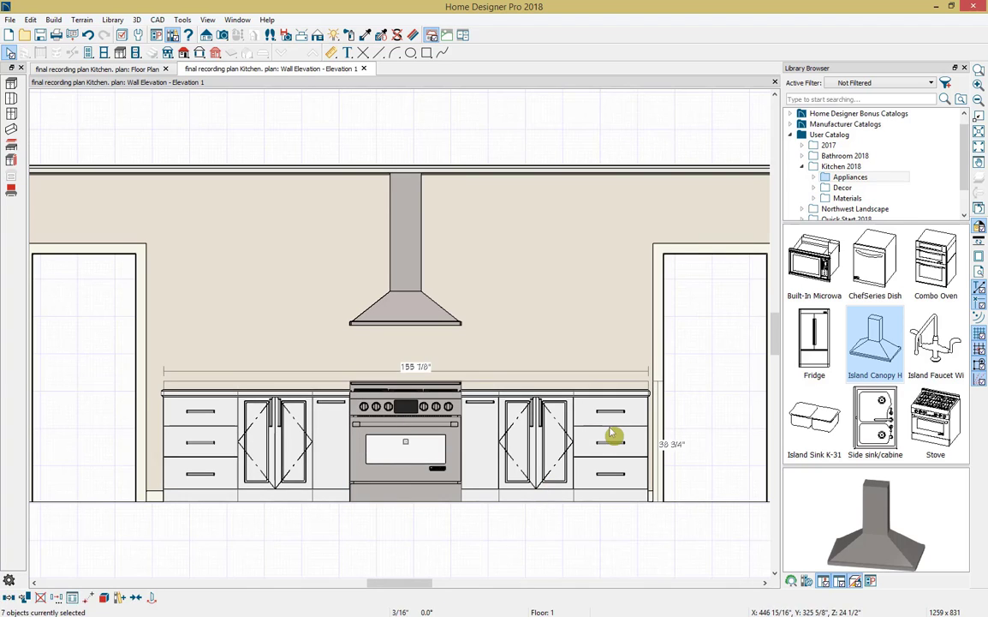
left_click(444, 315)
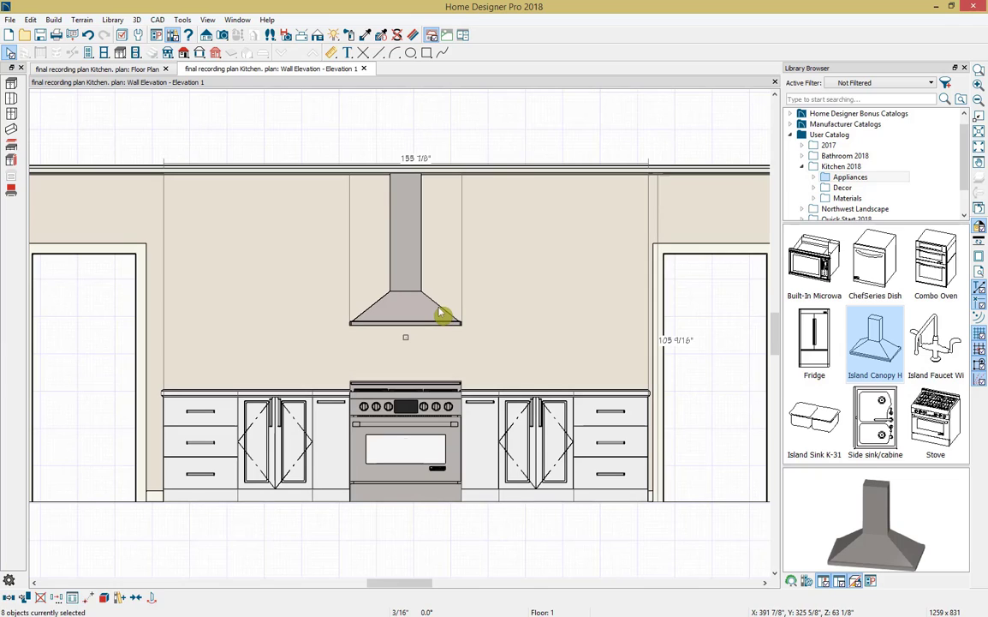
left_click(105, 597)
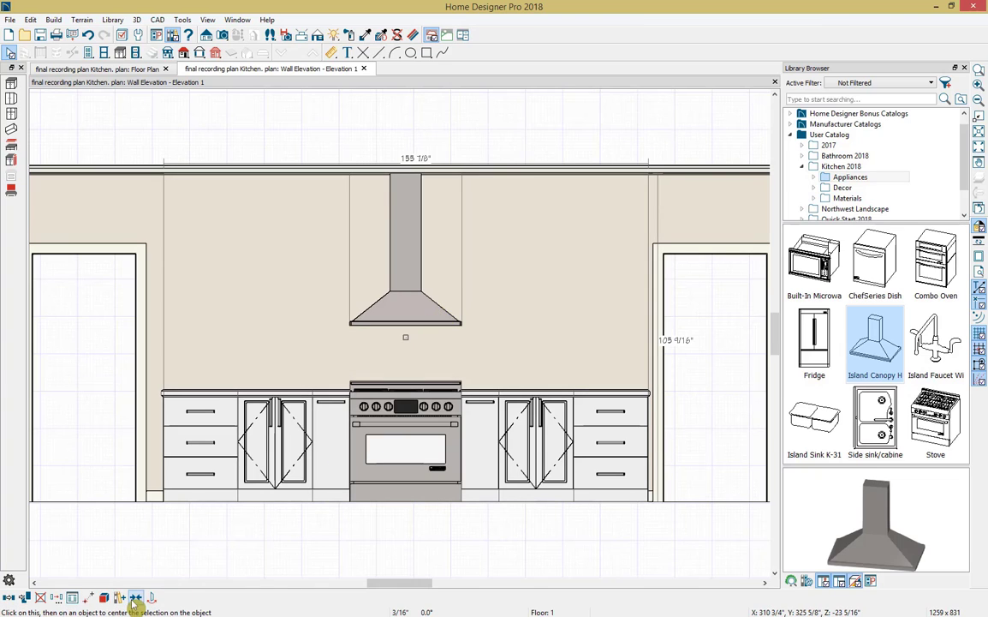
left_click(406, 353)
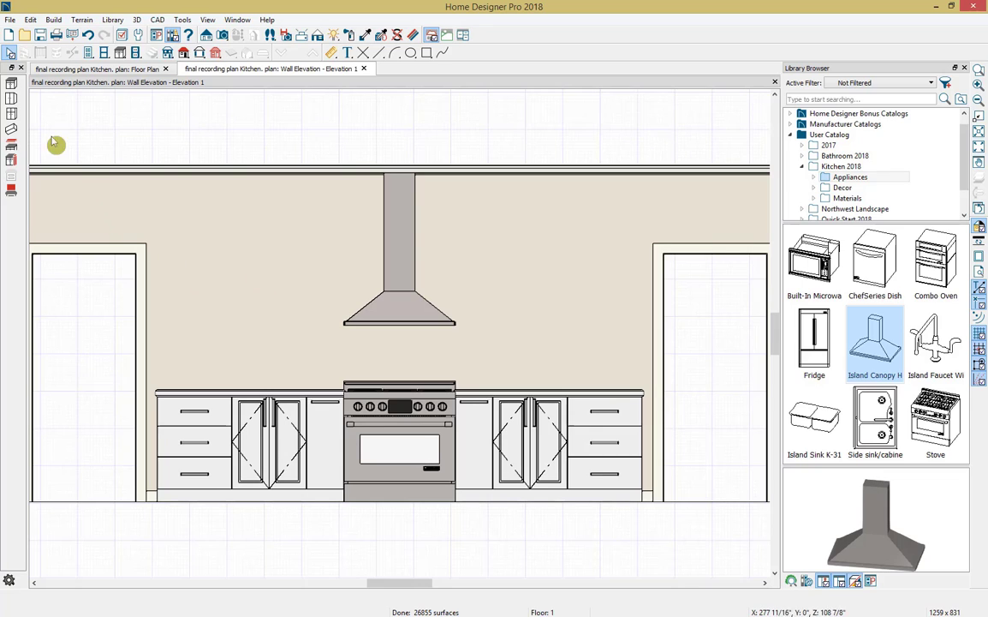
Place a wall cabinet left of the canopy hood and reflect a copy of it about the stove to the other side.
left_click(11, 98)
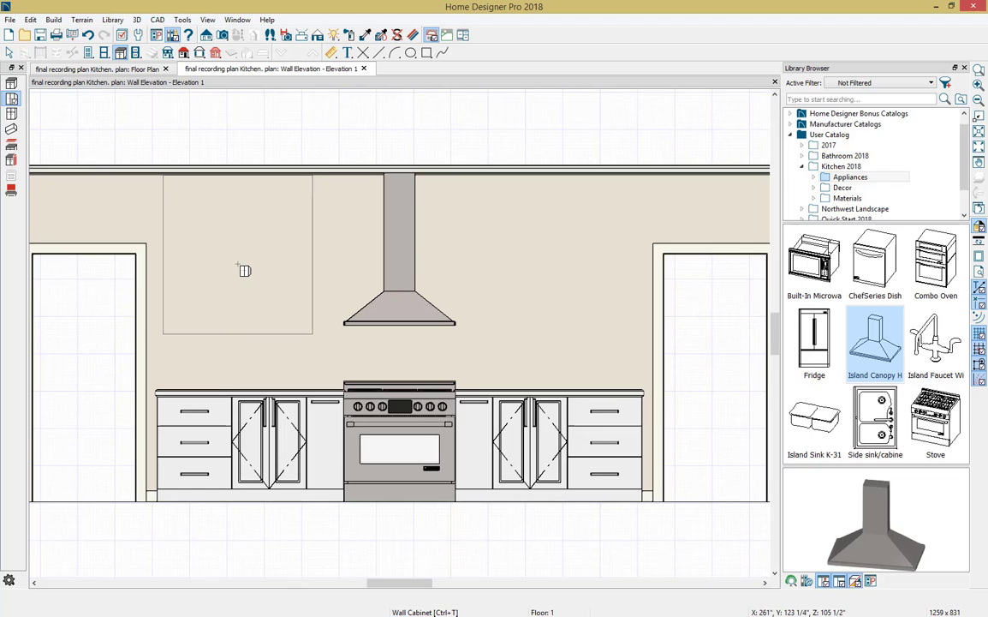
left_click(244, 271)
left_click(244, 274)
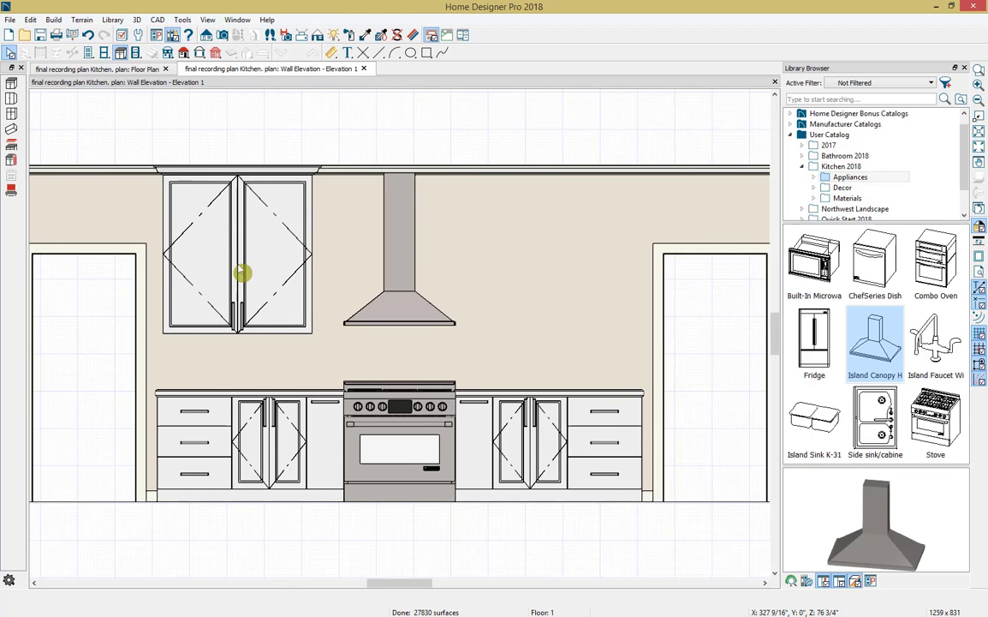
left_click(39, 597)
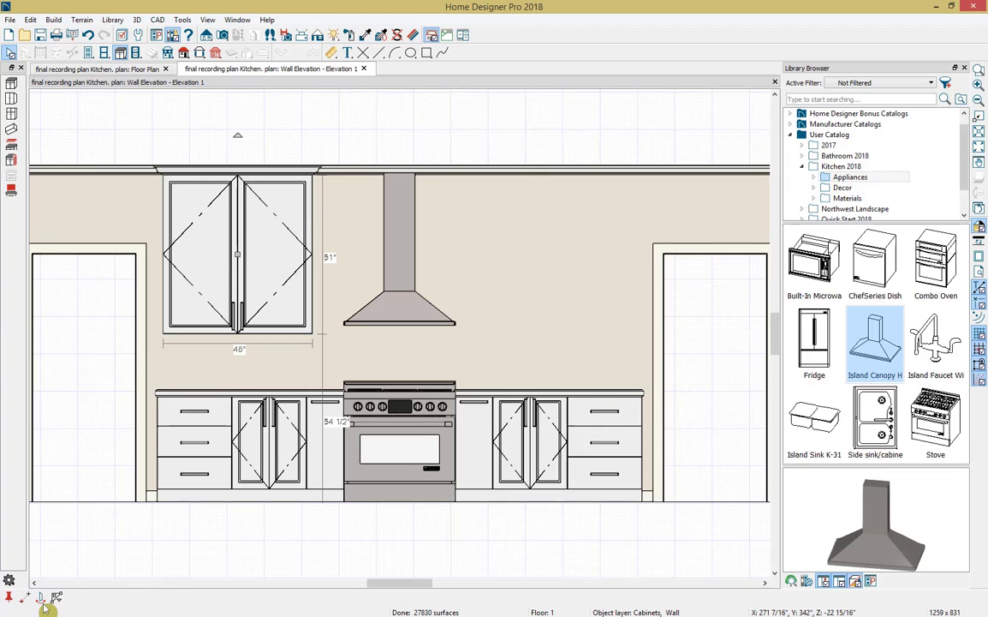
left_click(412, 495)
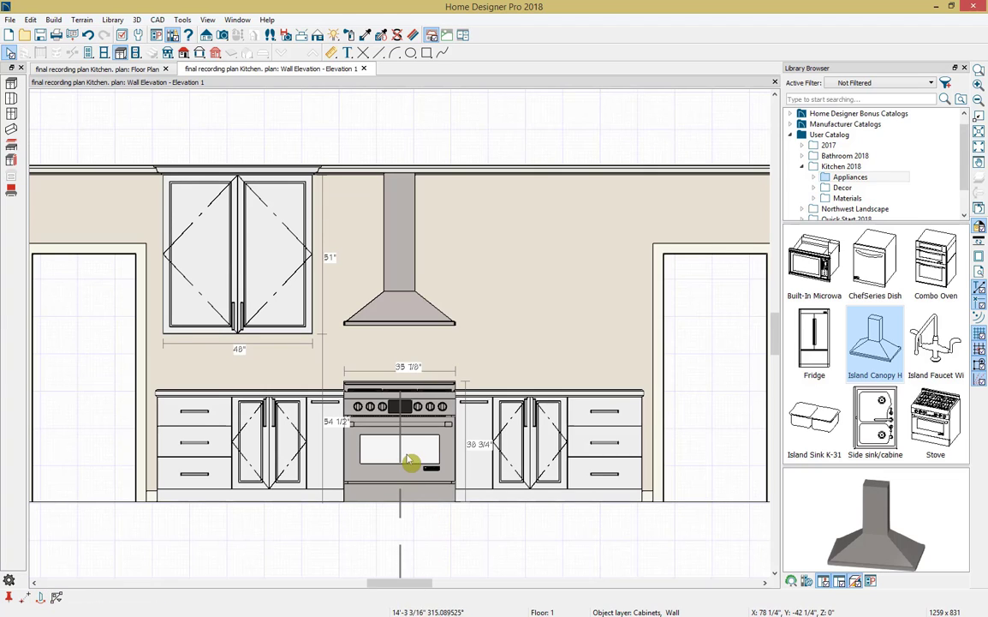
key("Escape")
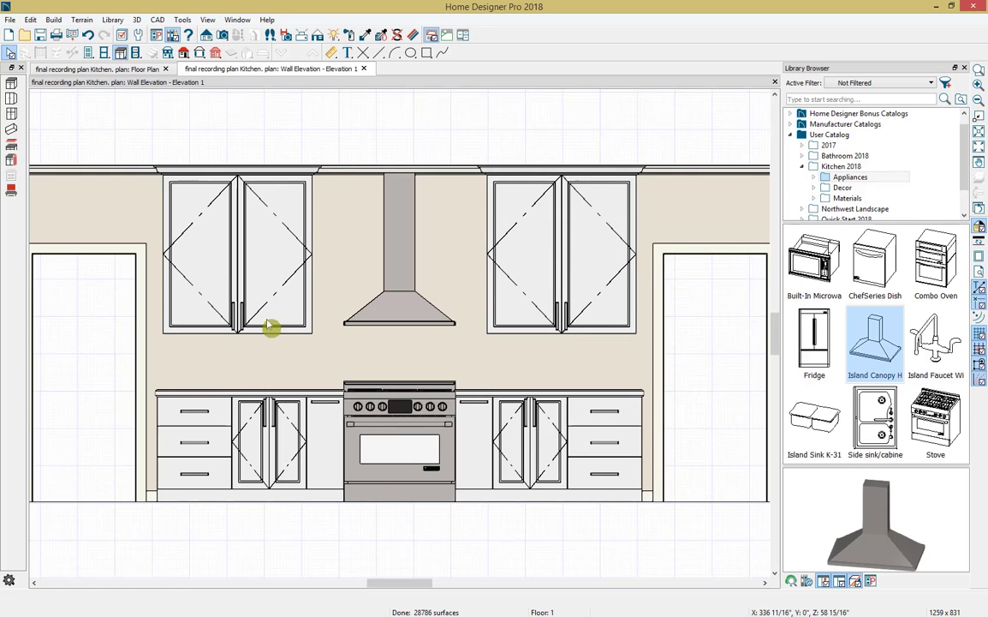
Shift both wall cabinets slightly outward, away from the hood, to line up with the outer ends of the base cabinets.
left_click(251, 287)
left_click_drag(237, 255, 228, 255)
left_click(359, 293)
left_click(557, 261)
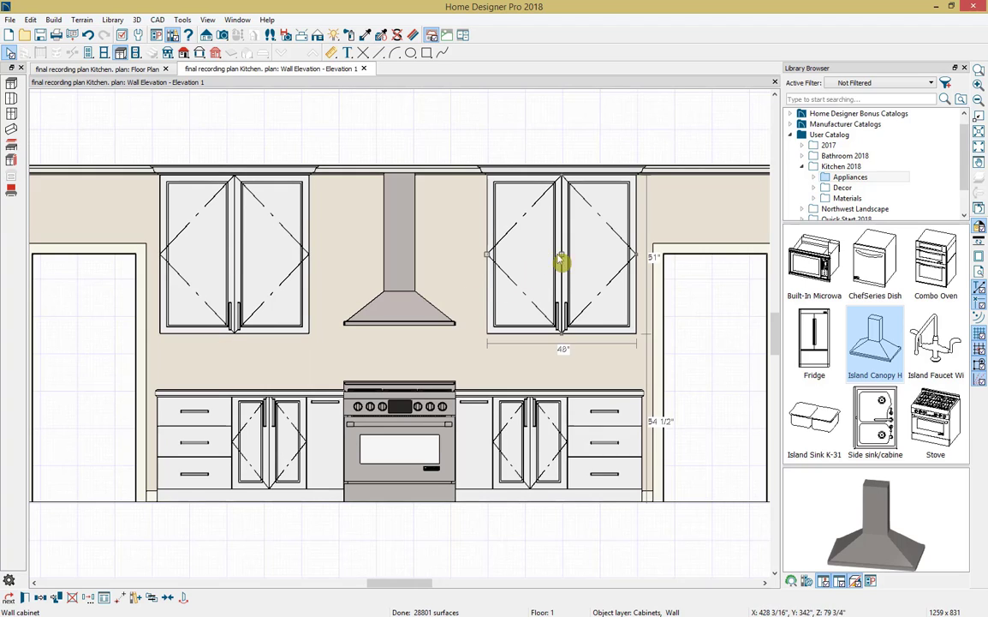
left_click_drag(562, 251, 567, 251)
left_click(495, 367)
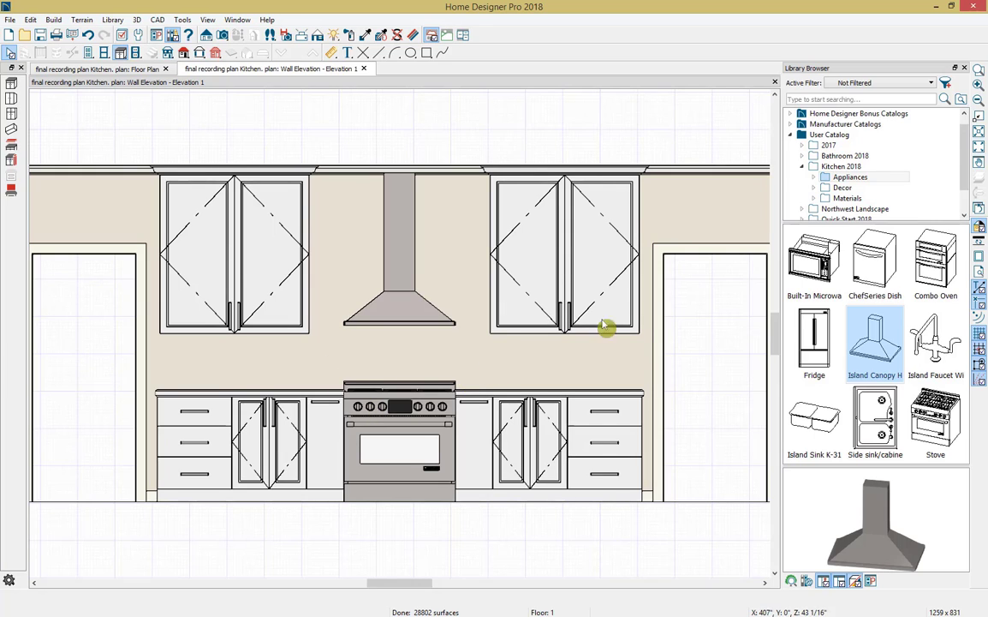
Close the library browser and add a custom backsplash filling the wall between the base and wall cabinets and behind the hood.
left_click(965, 69)
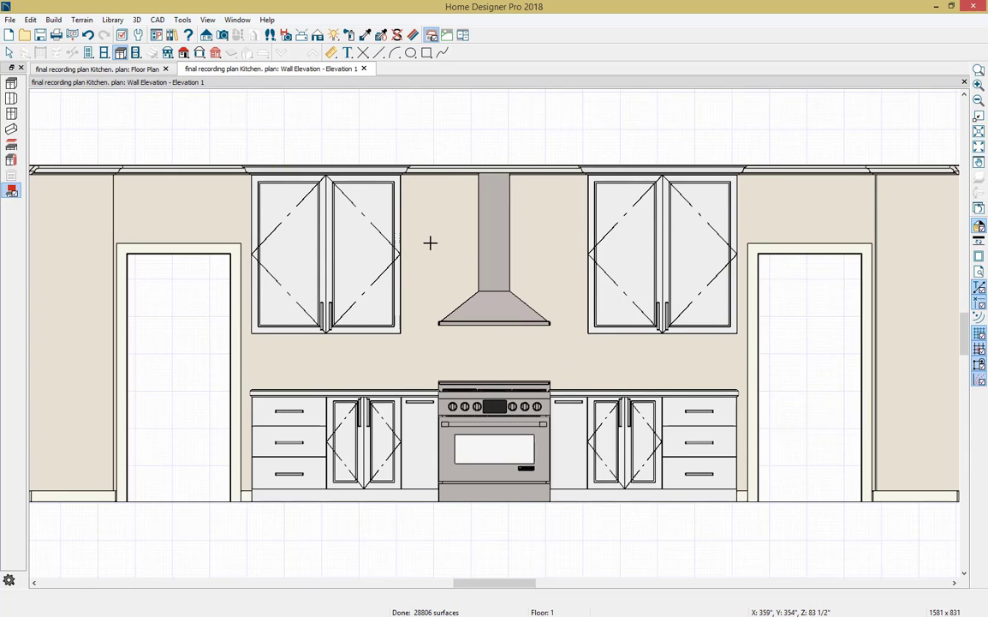
left_click(430, 243)
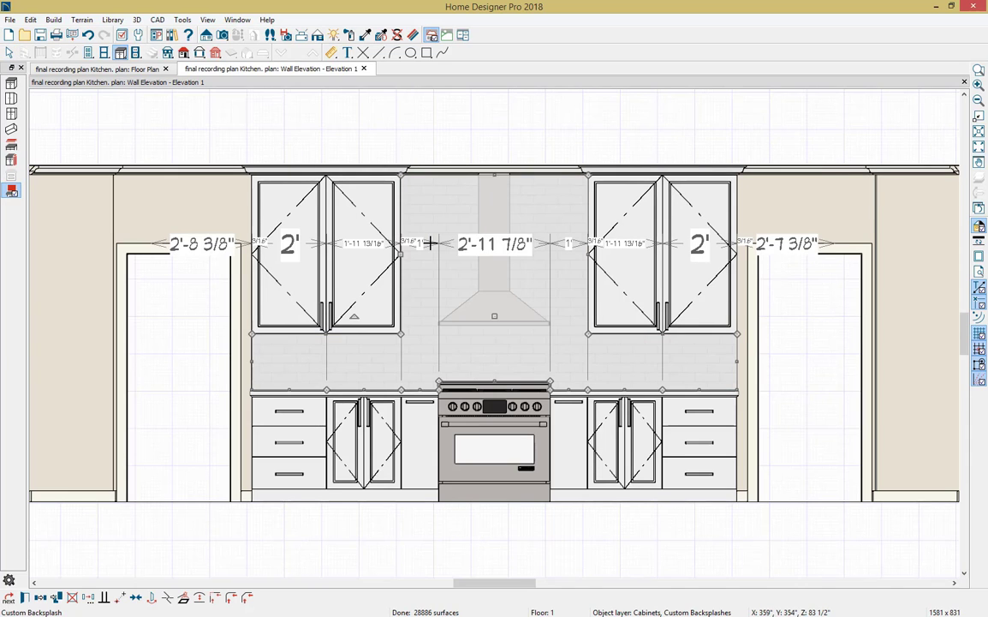
key("space")
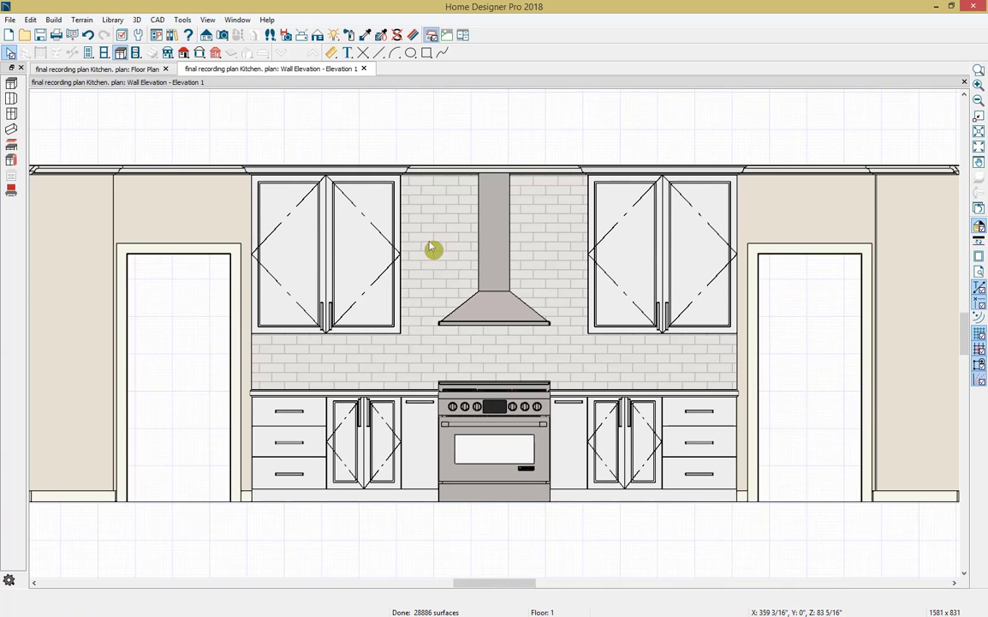
Close the wall elevation and create a full camera view from the kitchen's center facing the stove wall.
left_click(365, 68)
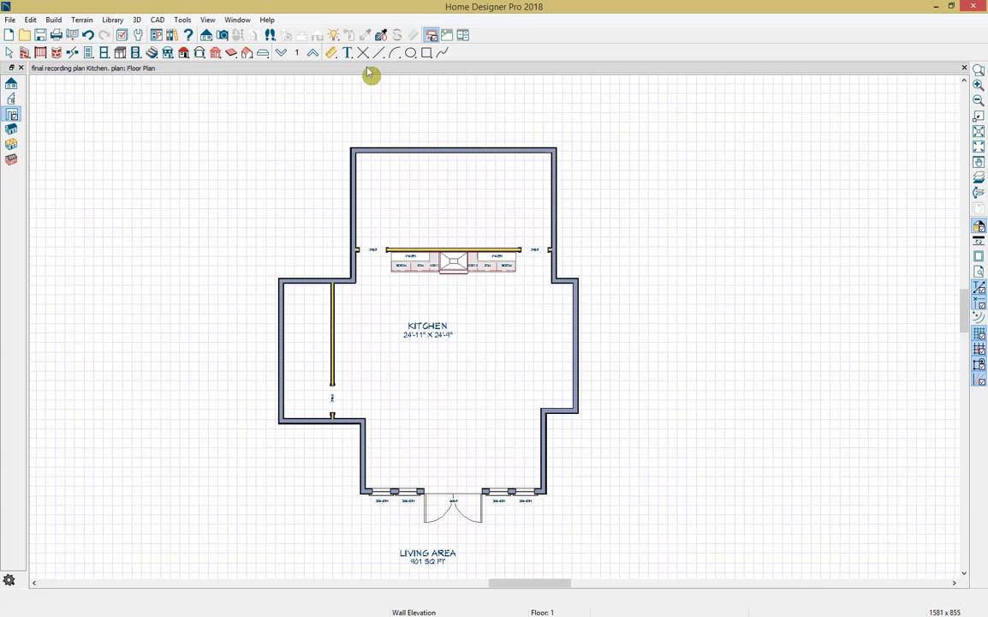
left_click(222, 36)
left_click_drag(455, 399, 454, 368)
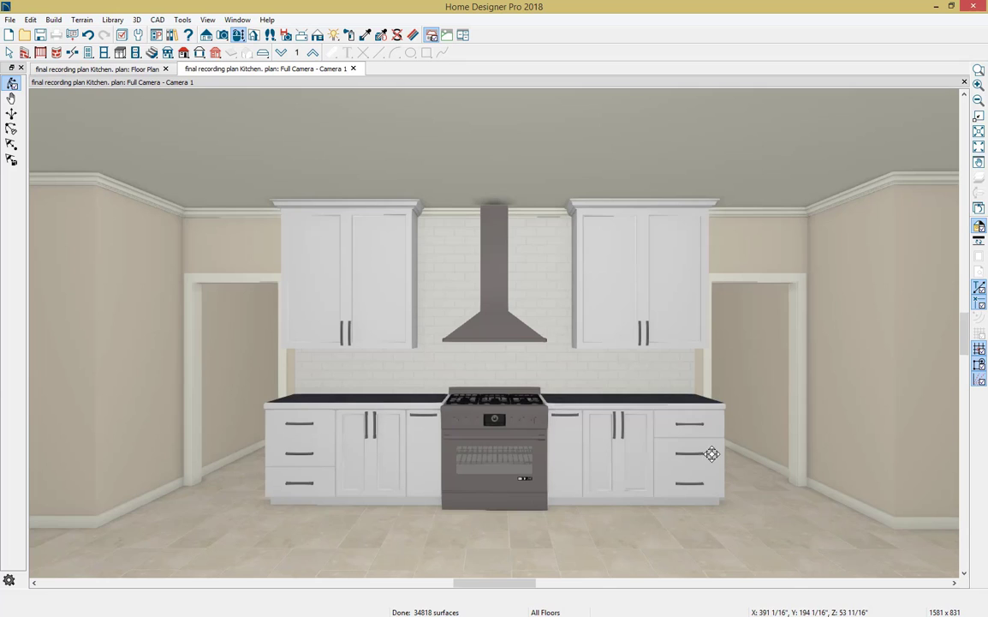
Nudge the doorways on either side of the stove wall inward toward the cabinets, and close the camera view to return to the floor plan.
key("space")
left_click(711, 389)
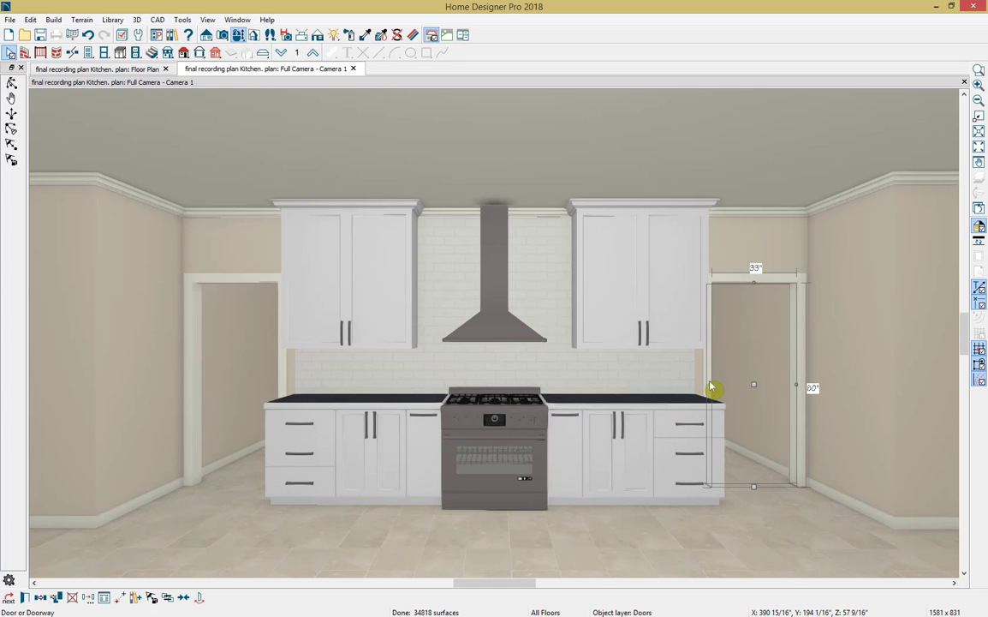
key("Left")
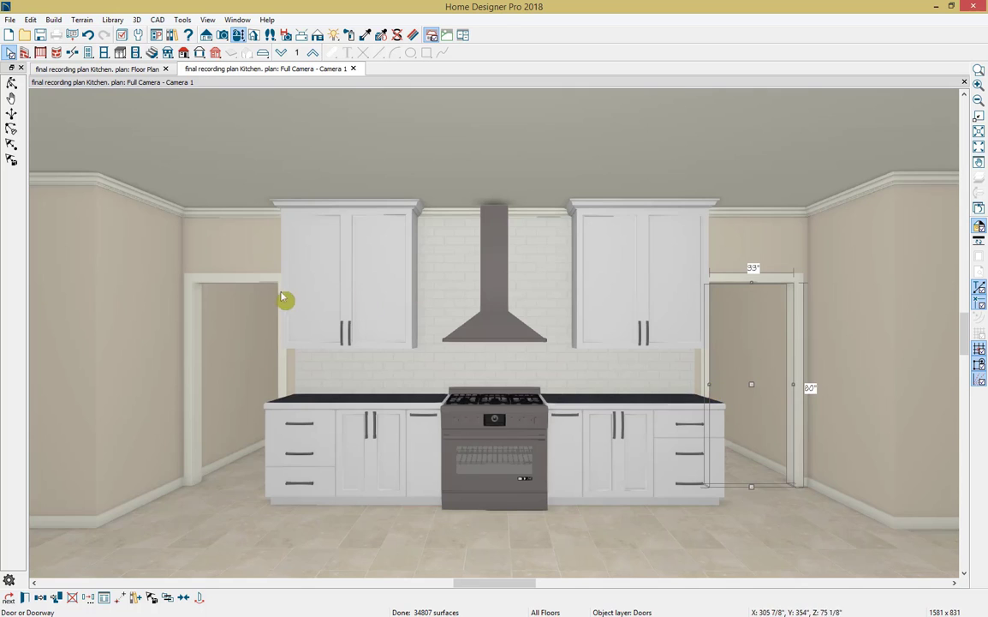
left_click(247, 285)
key("Right")
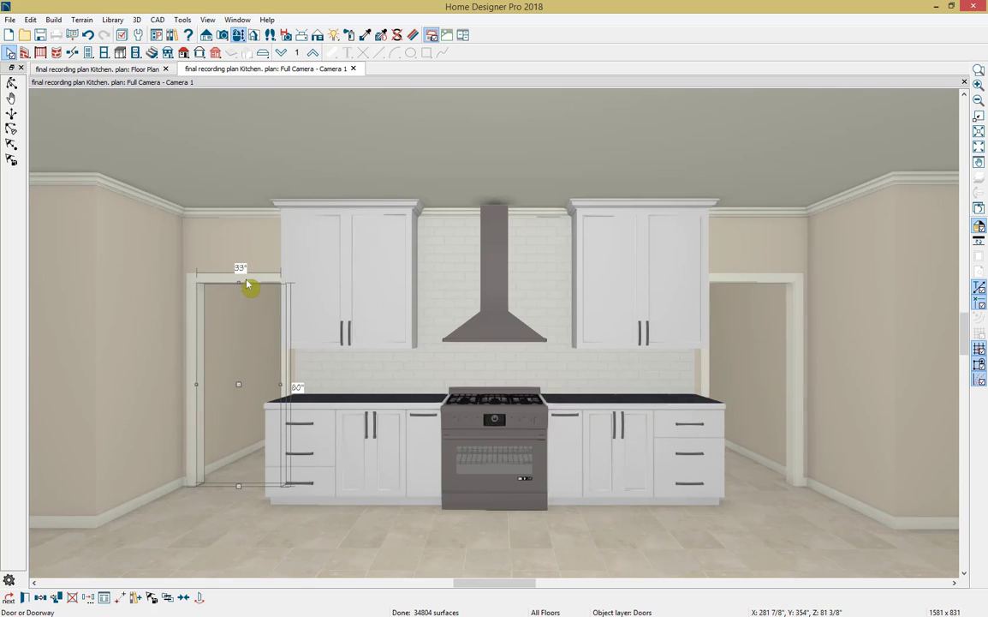
key("Escape")
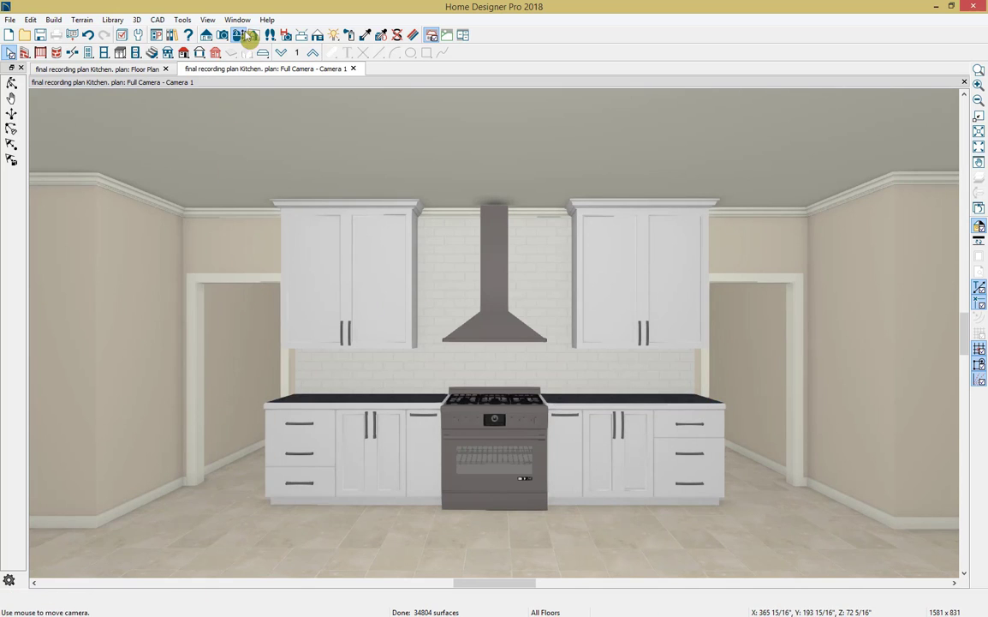
left_click(353, 68)
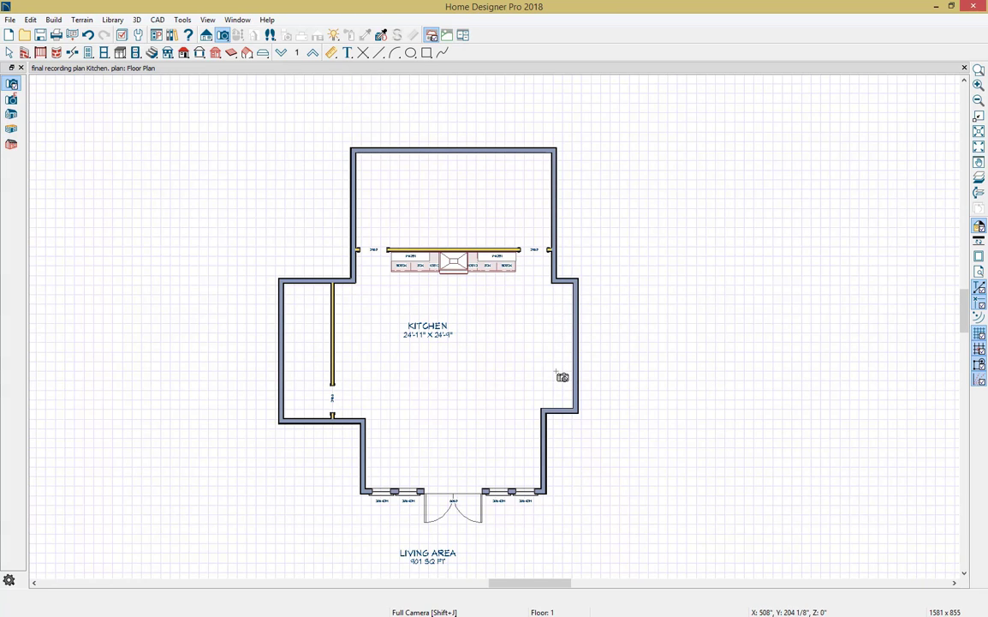
key("space")
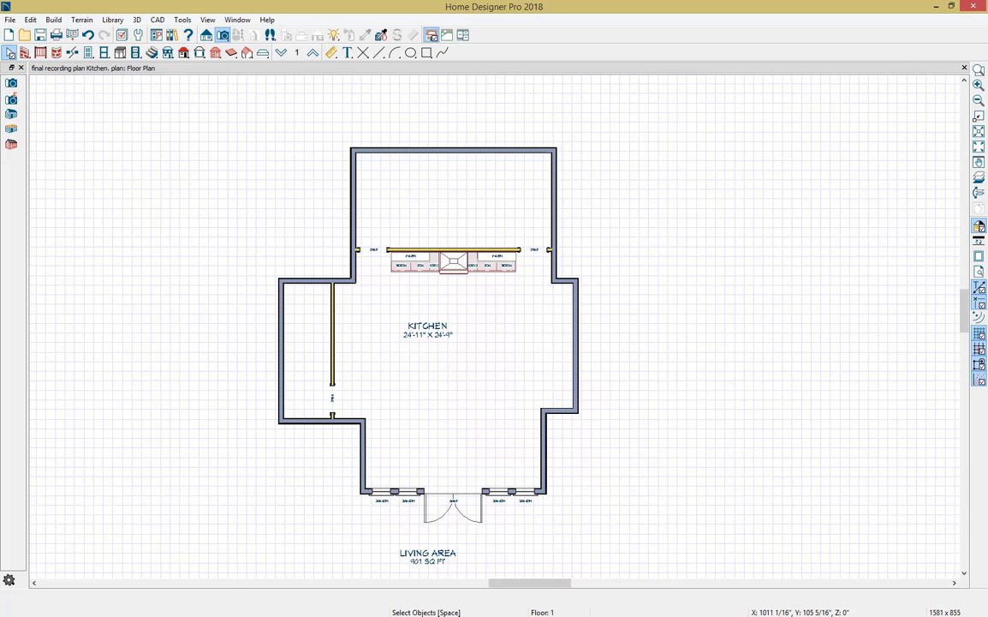
View the Oven Wall reference picture and close it, then create a full camera view facing the kitchen's empty wall opposite the side doorway.
key("alt+Tab")
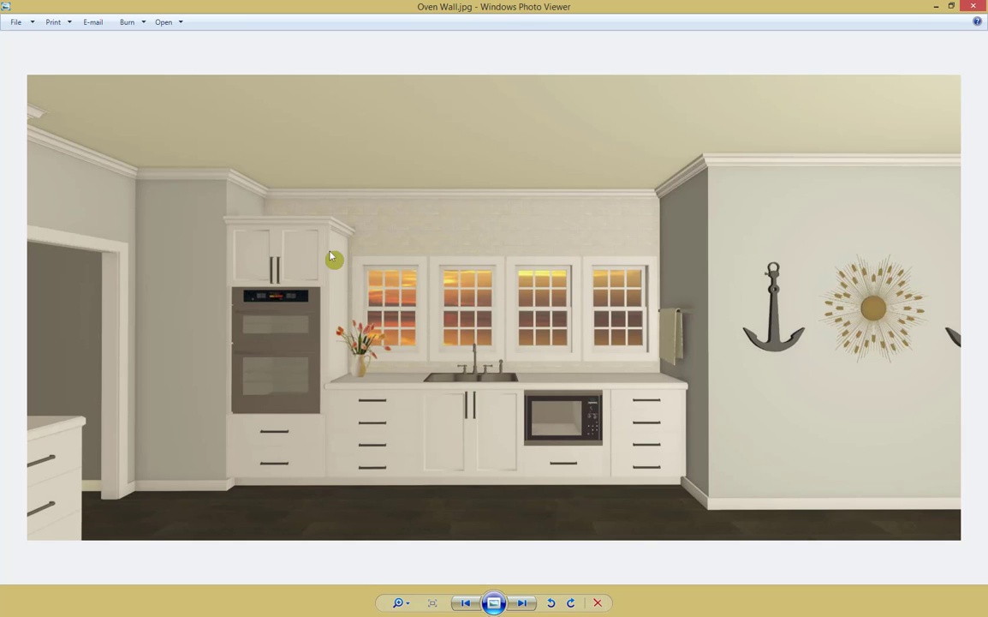
left_click(974, 7)
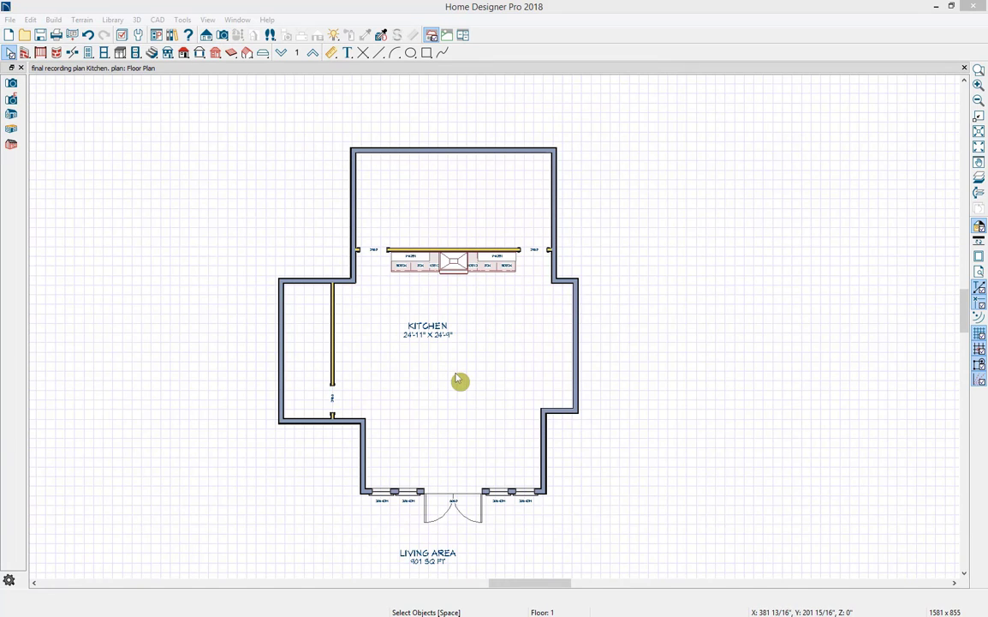
left_click(221, 35)
left_click_drag(463, 354, 589, 359)
scroll(582, 353, "down", 3)
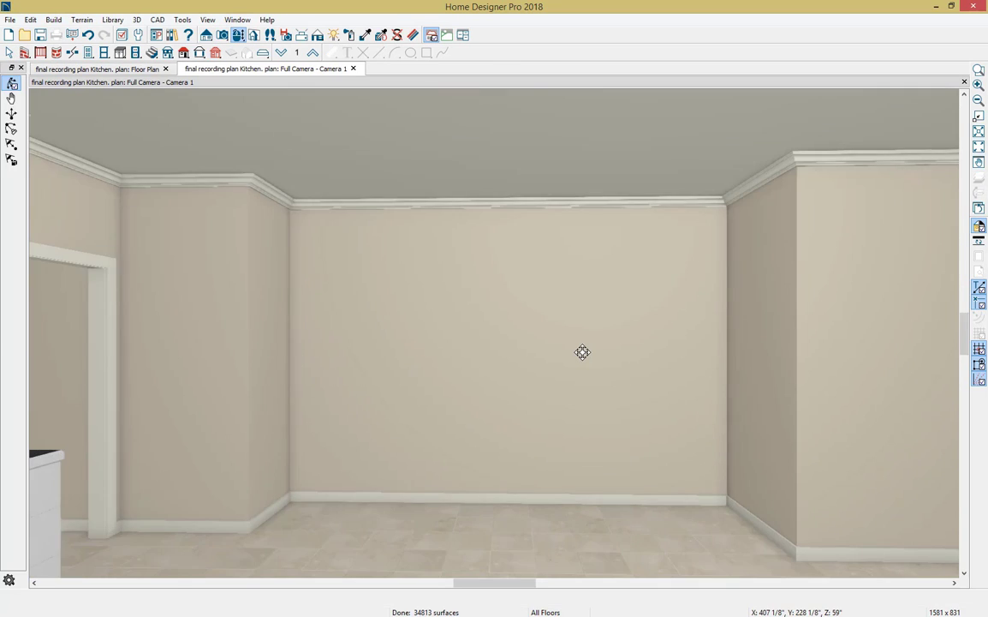
mouse_move(587, 410)
left_mouse_down()
mouse_move(602, 413)
mouse_move(592, 415)
left_mouse_up()
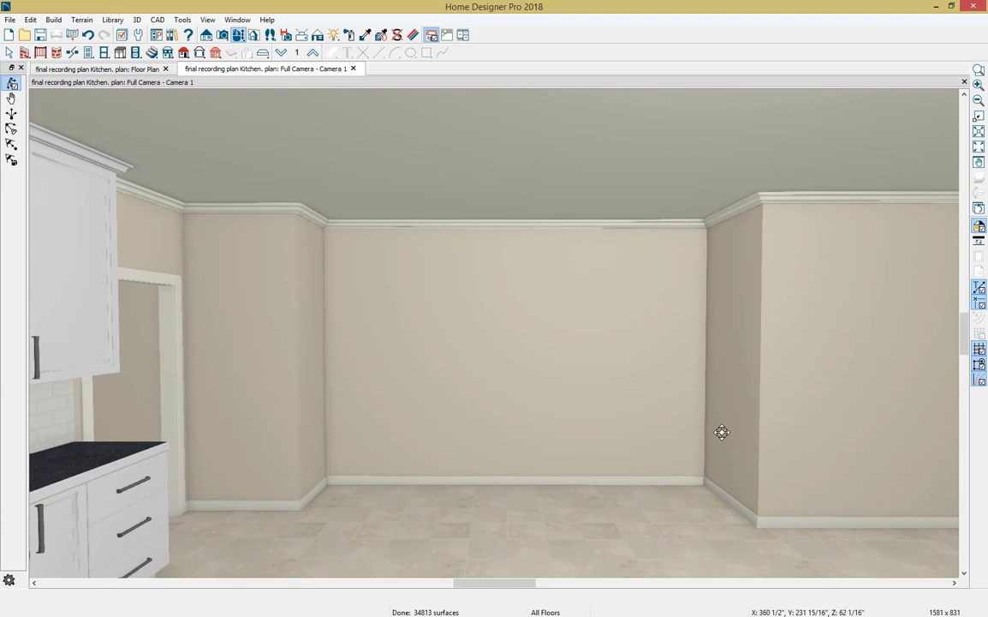
key("space")
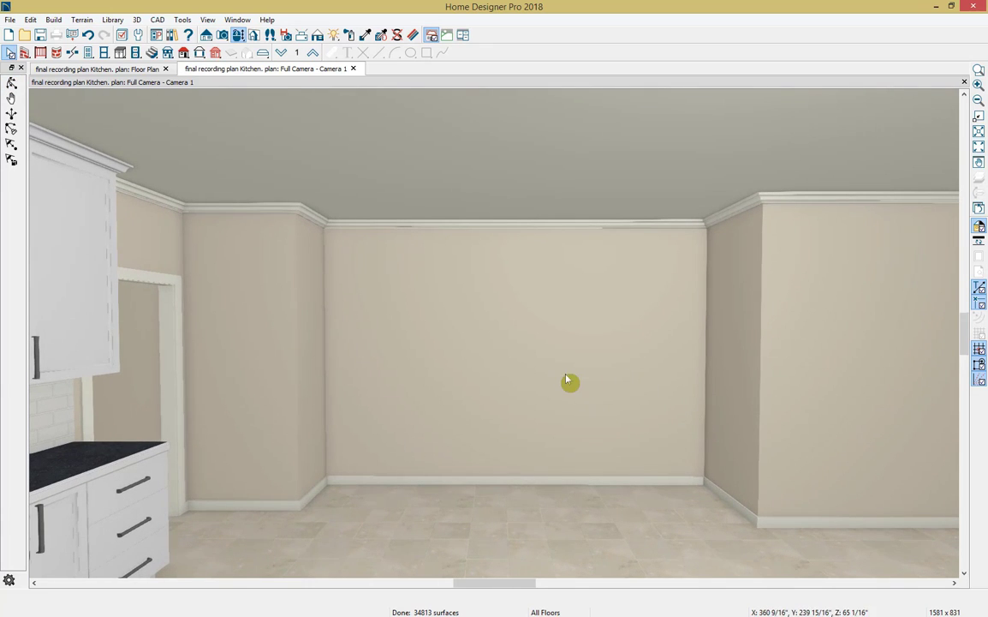
Place a base cabinet near the right end of the recessed wall and set its backsplash height to 0".
left_click(123, 53)
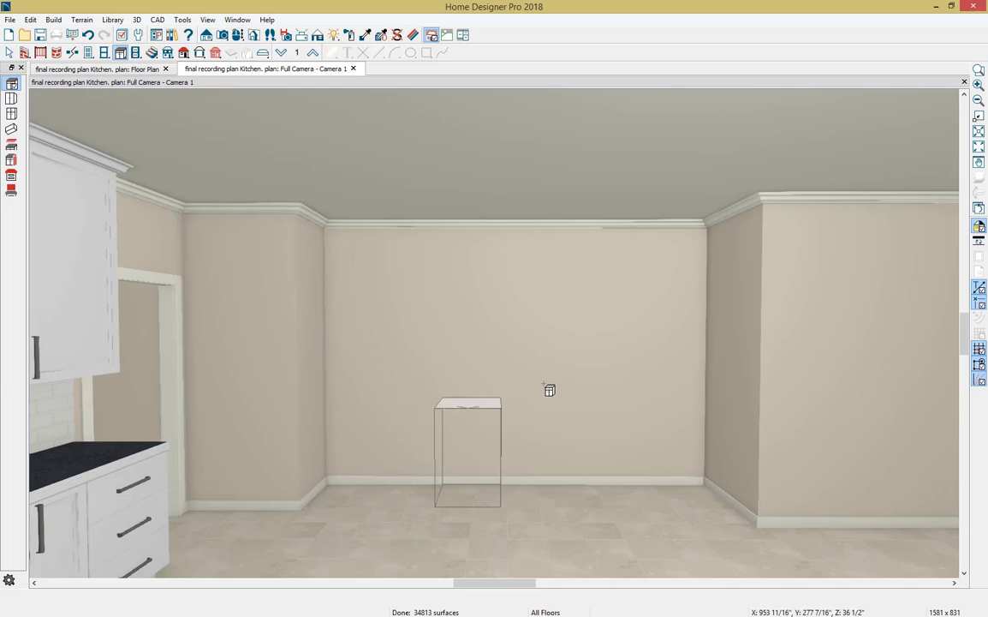
left_click(636, 436)
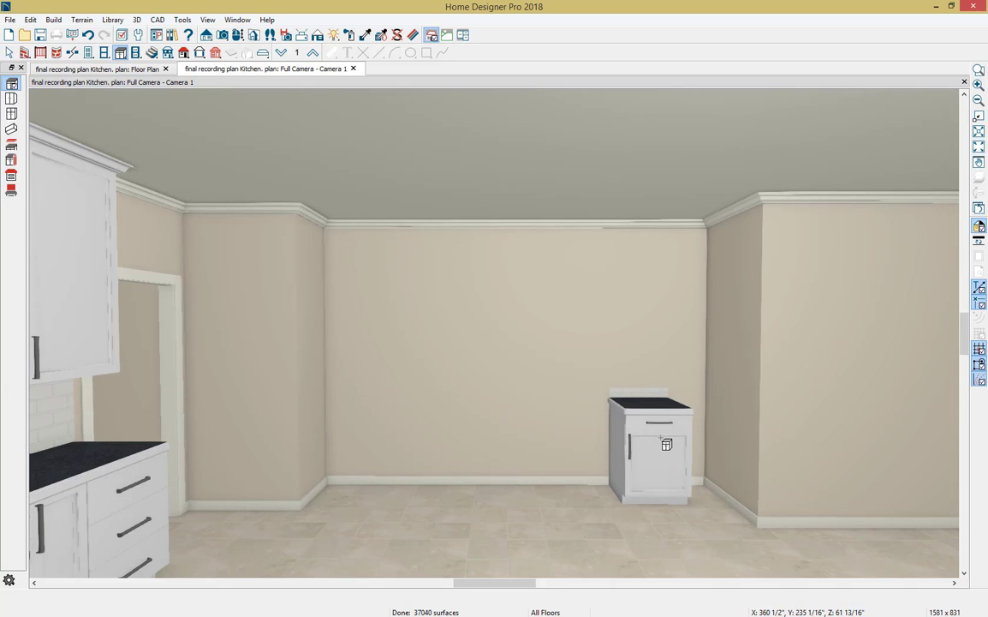
key("space")
double_click(666, 443)
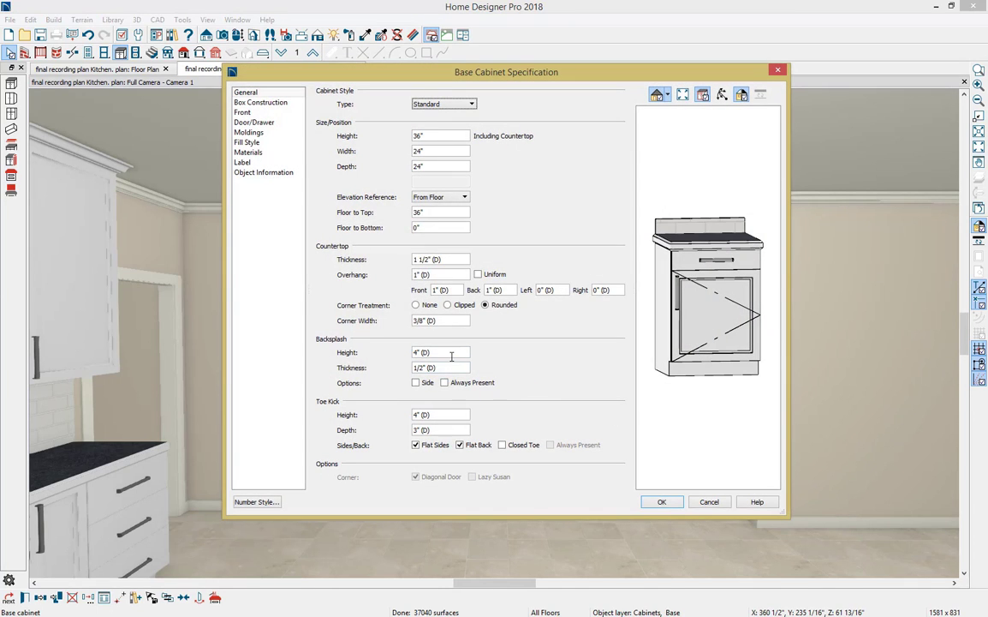
left_click_drag(443, 351, 394, 352)
type("0")
key("Tab")
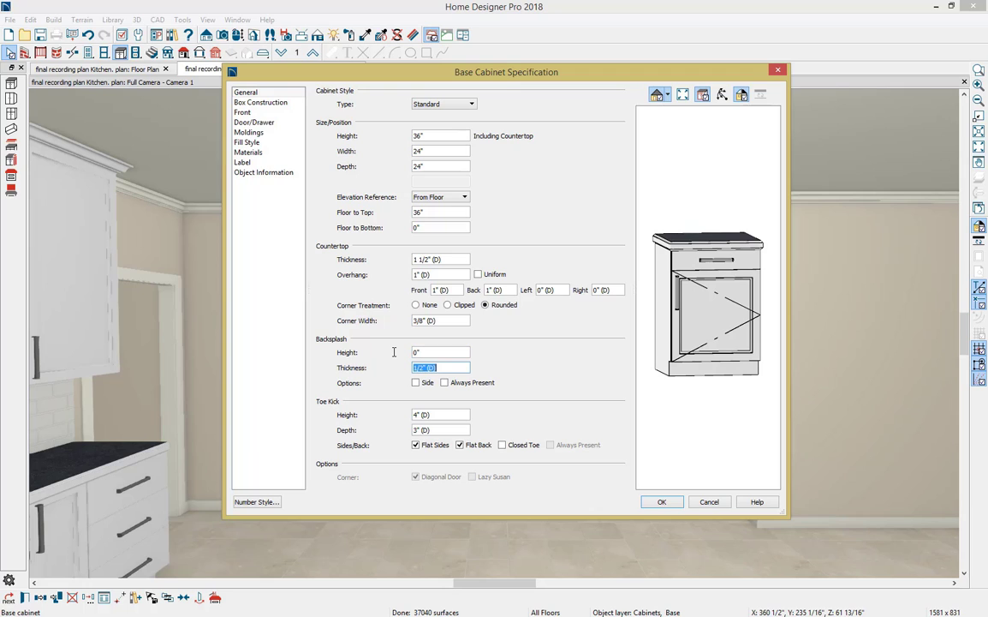
Change the cabinet's door to a drawer, split it horizontally twice, and equalize the face into four equal drawers.
left_click(244, 112)
left_click(718, 292)
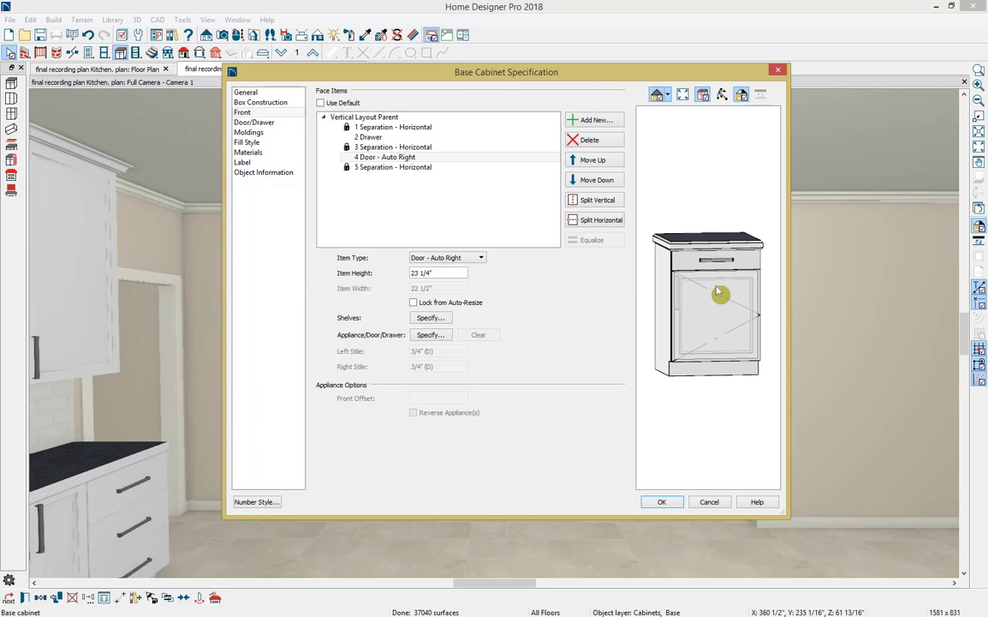
left_click(463, 258)
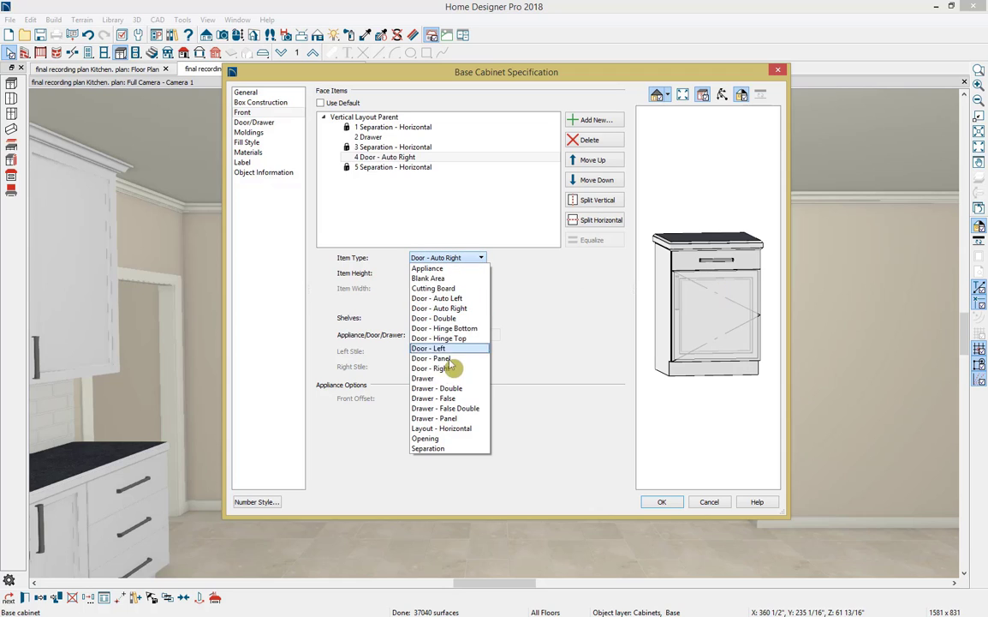
left_click(450, 380)
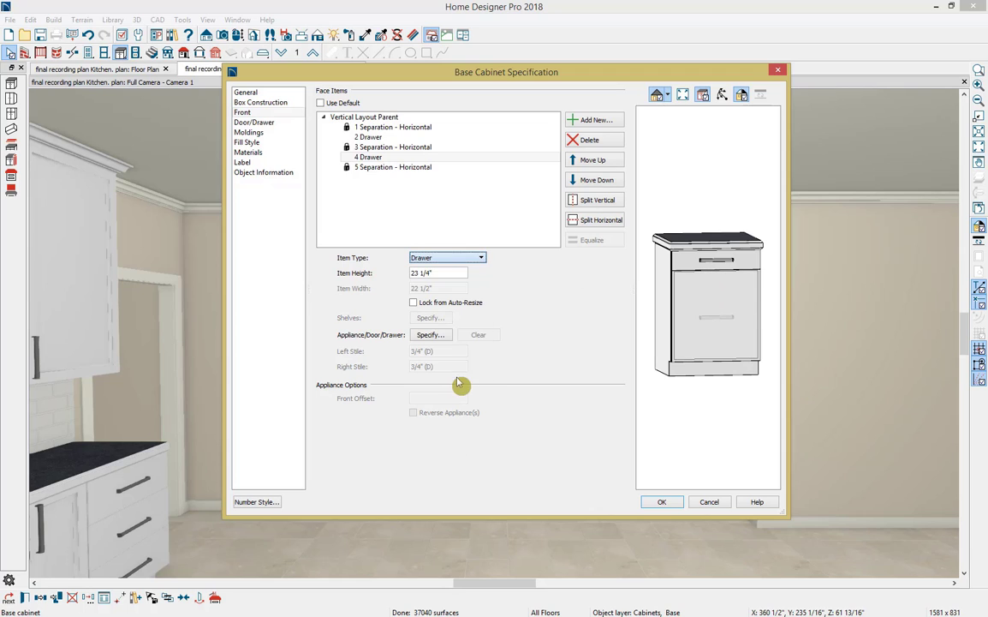
left_click(611, 221)
left_click(614, 221)
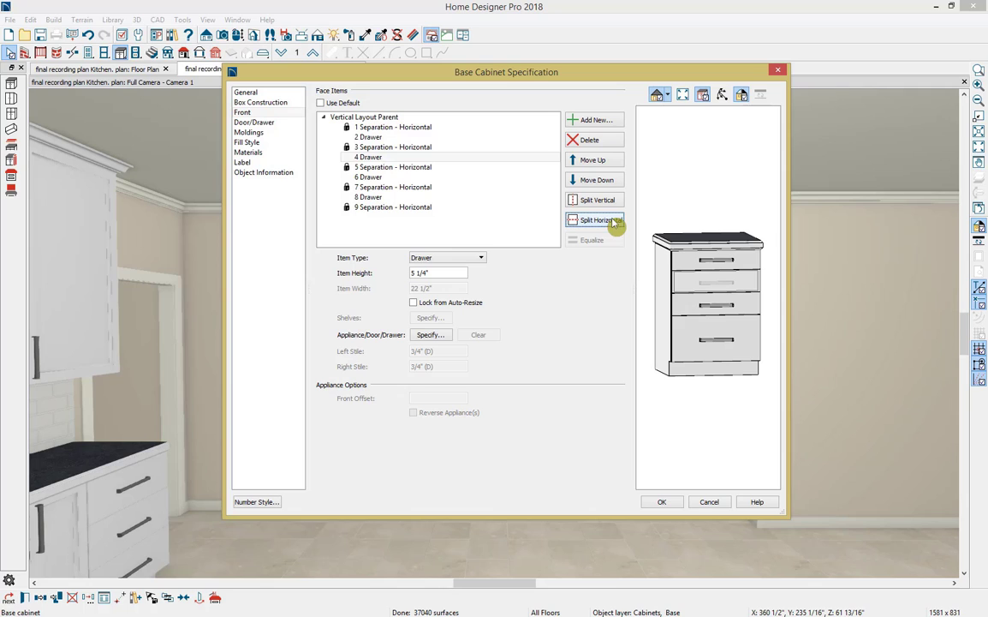
left_click(420, 121)
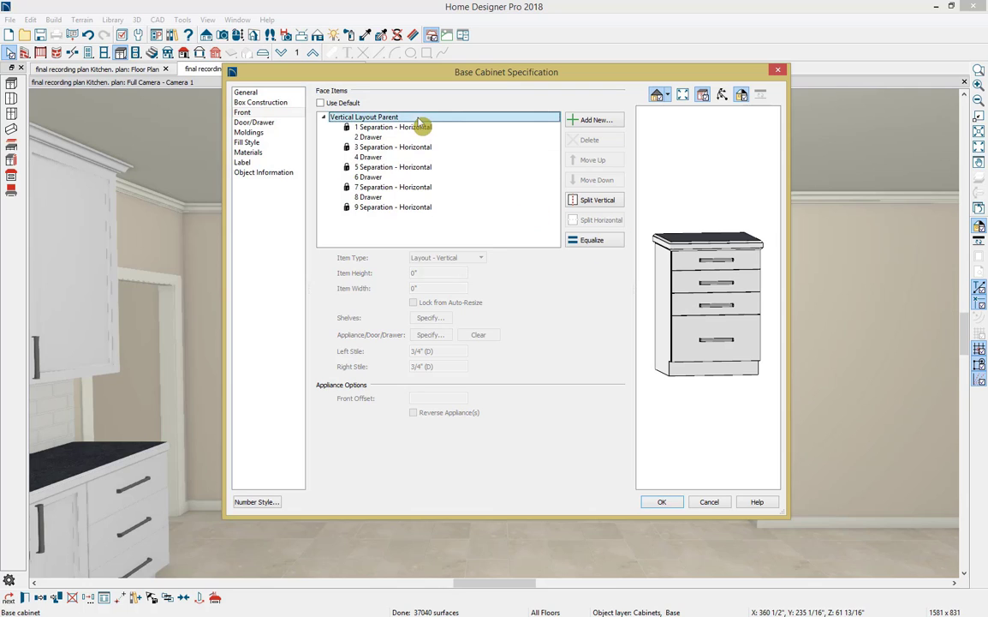
left_click(591, 241)
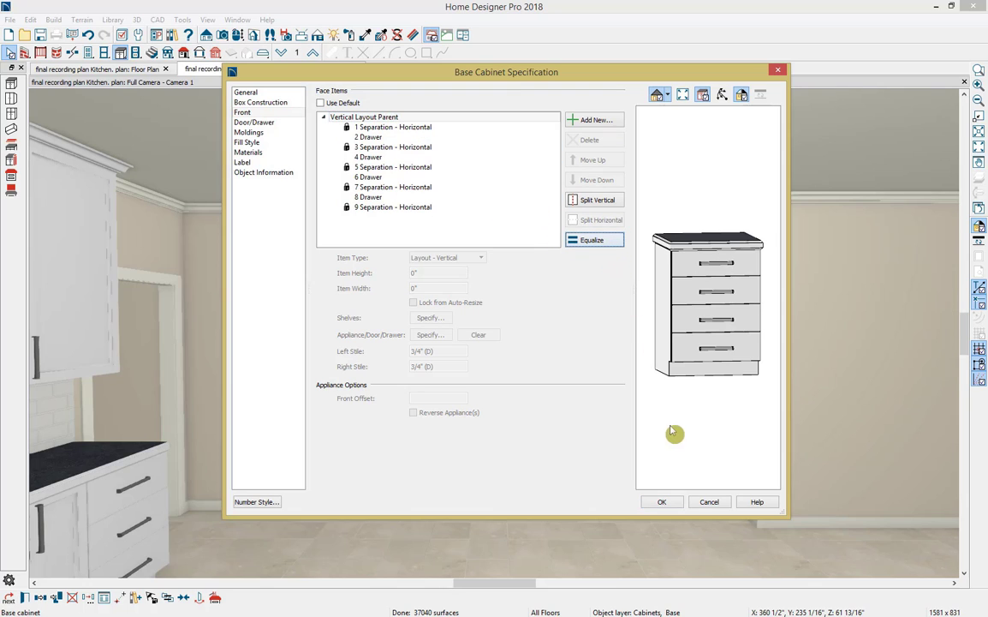
left_click(665, 502)
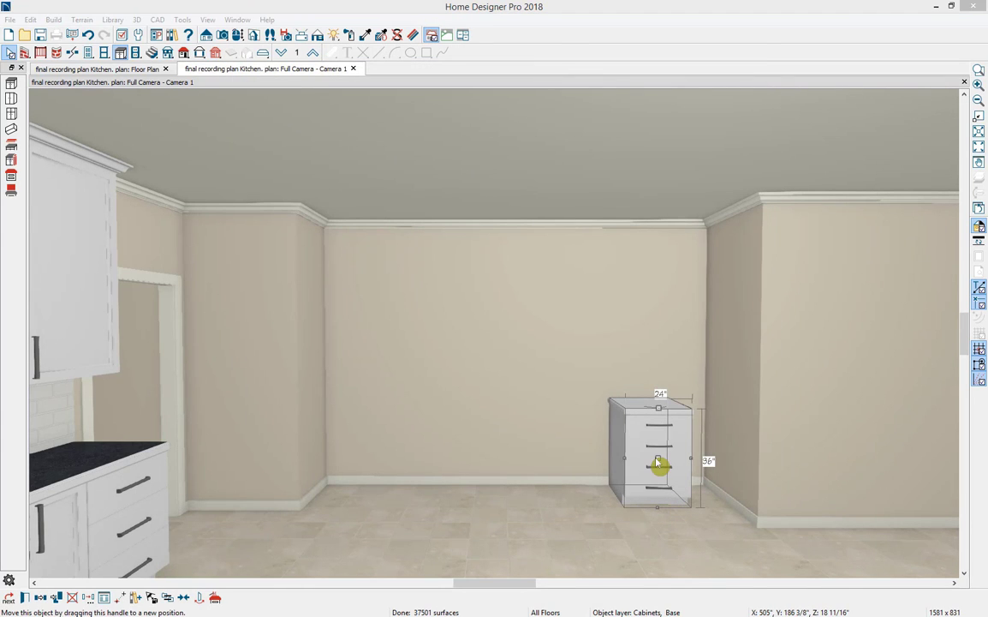
Copy the four-drawer cabinet to its left along the wall and set the copy's width to 27".
left_click(519, 450)
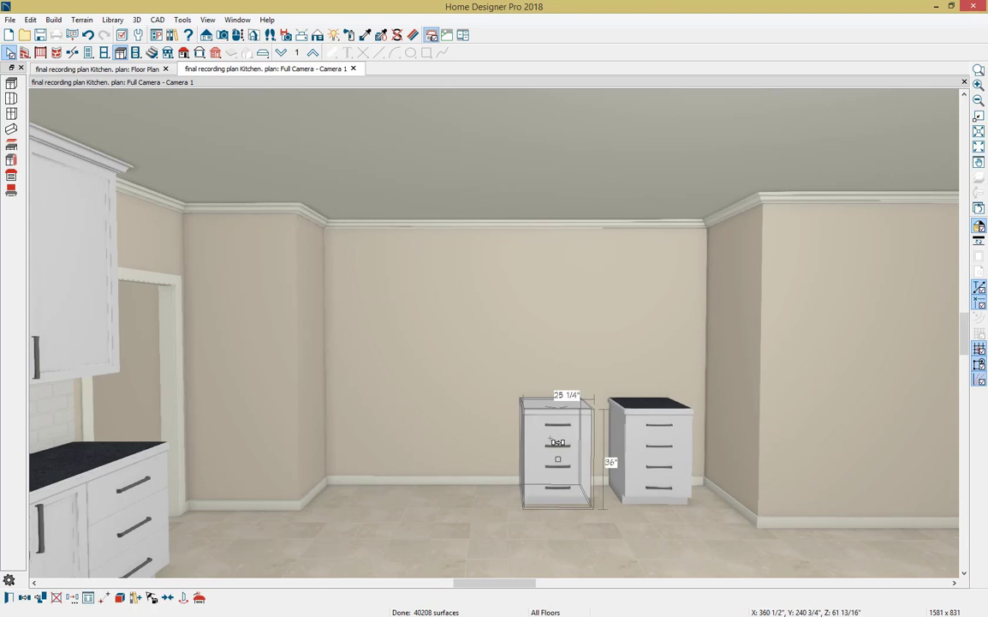
key("Escape")
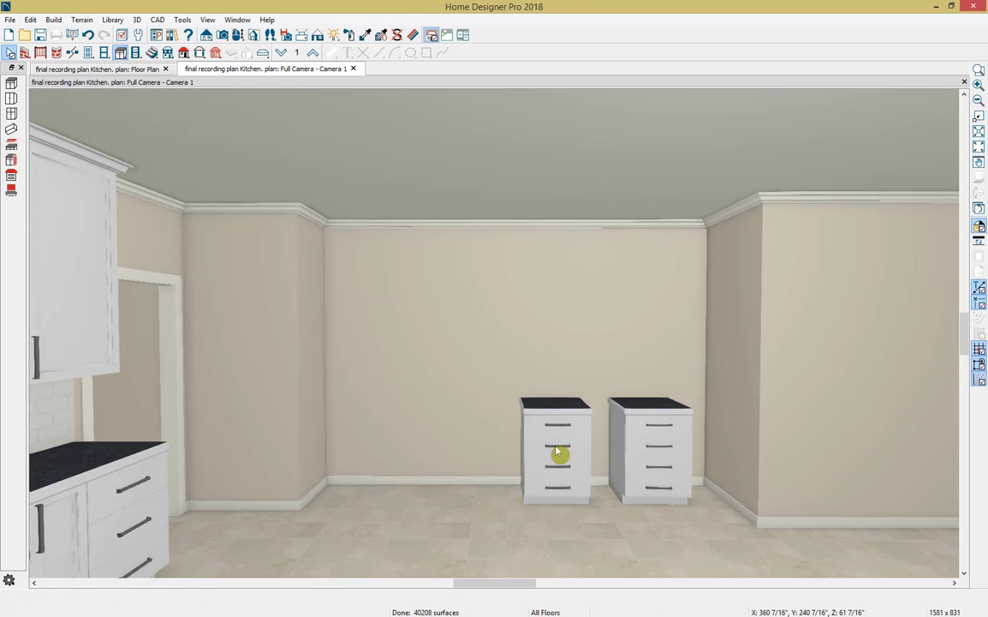
double_click(558, 451)
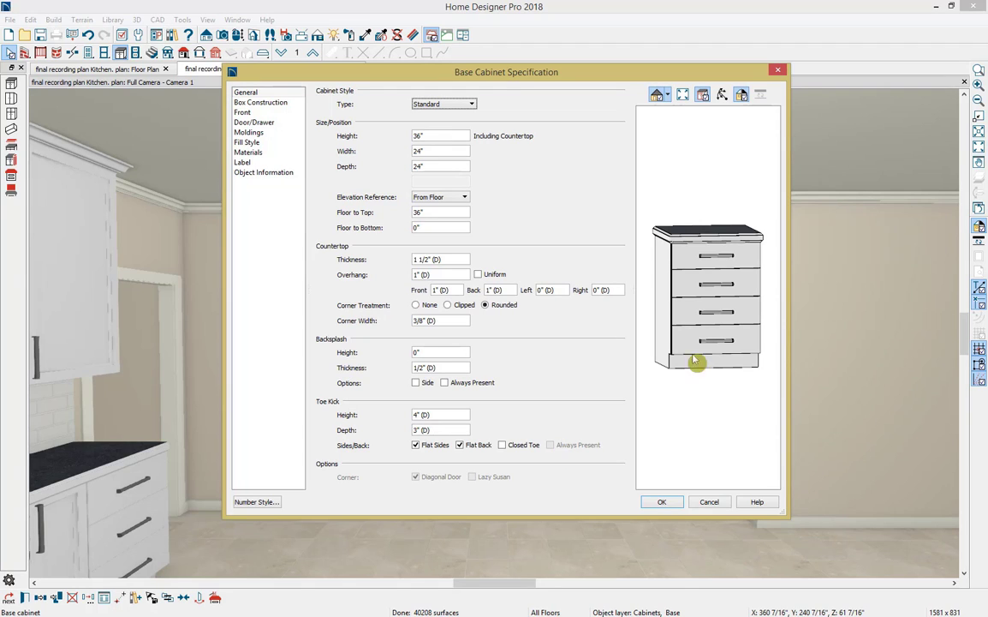
double_click(424, 151)
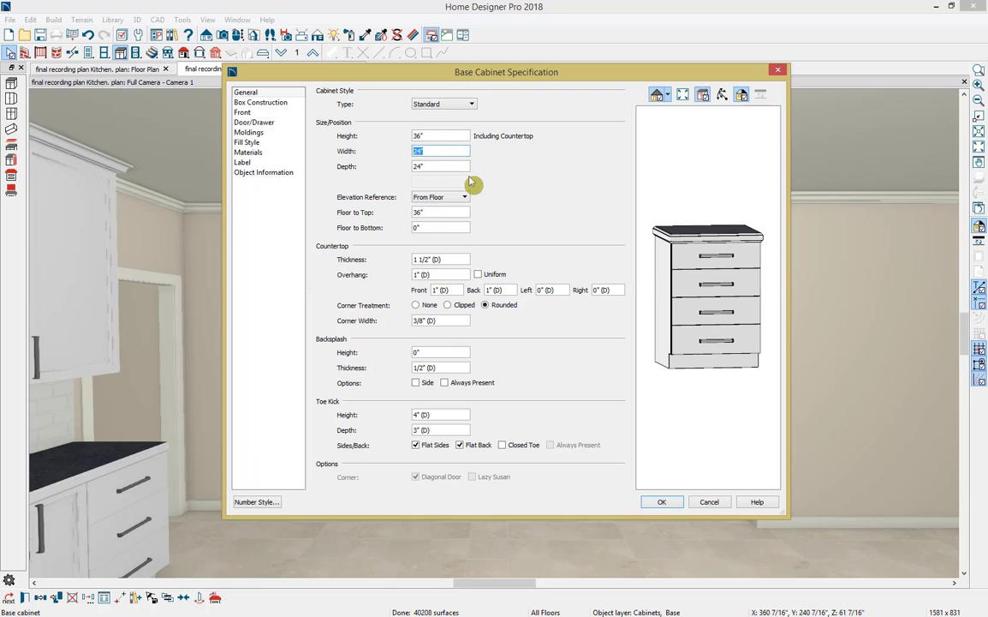
type("27")
key("Tab")
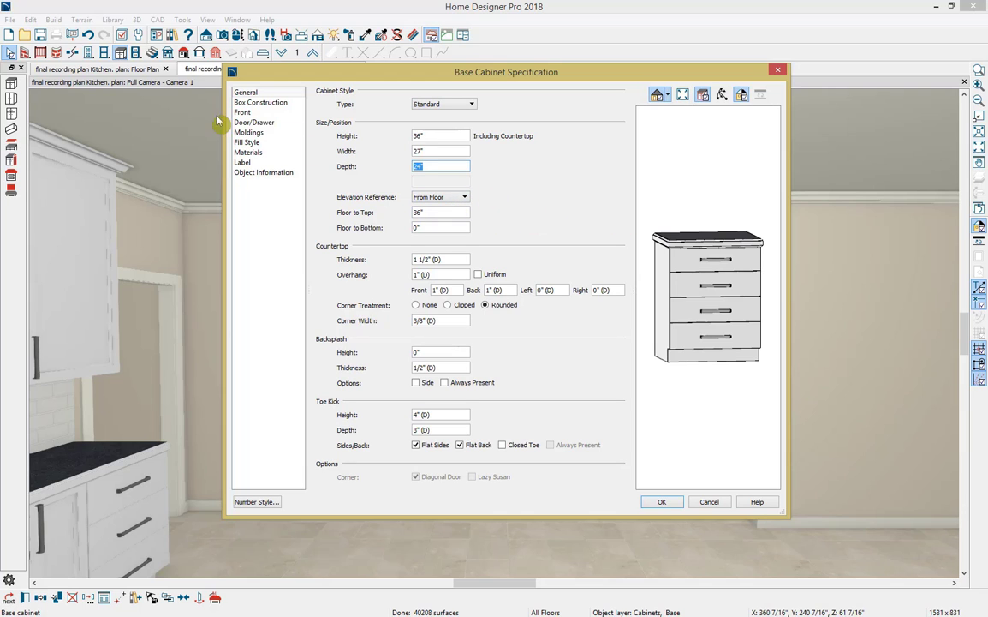
Delete two drawers from the 27" cabinet's front and change the large lower drawer to an appliance item.
left_click(242, 113)
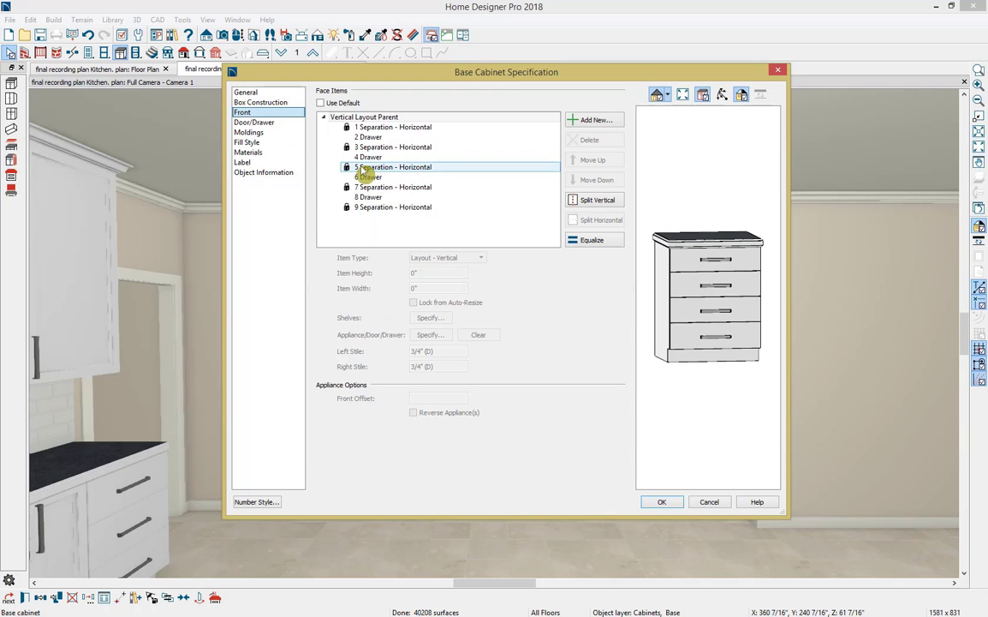
left_click(751, 262)
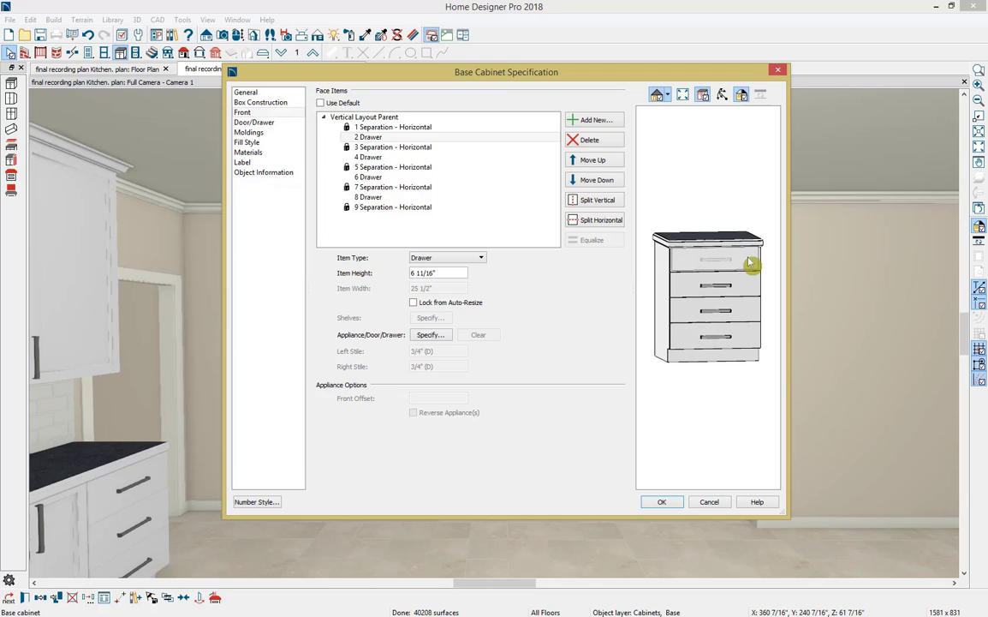
key("Delete")
left_click(748, 263)
key("Delete")
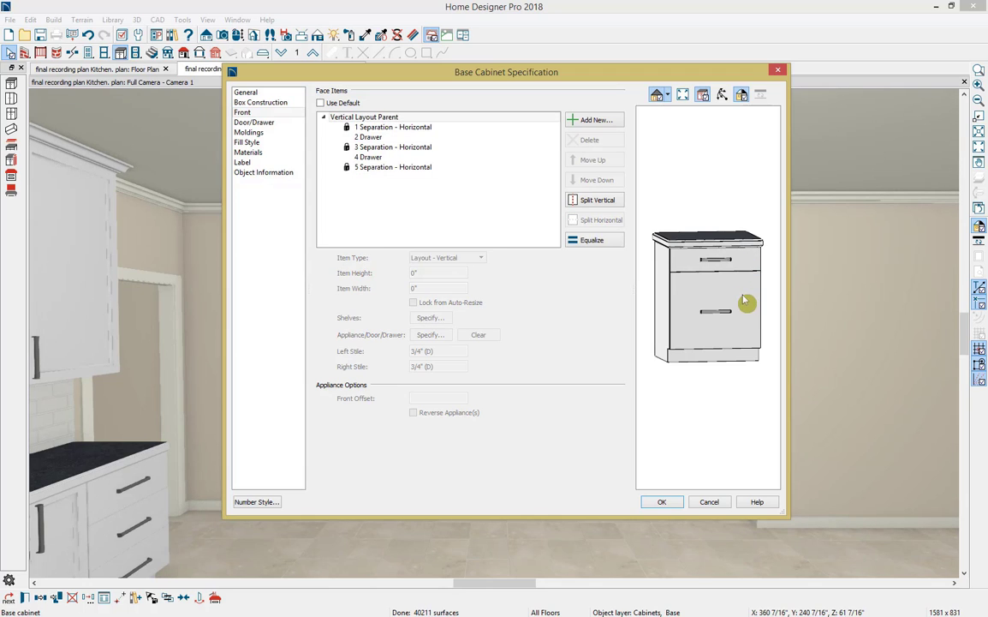
left_click(742, 329)
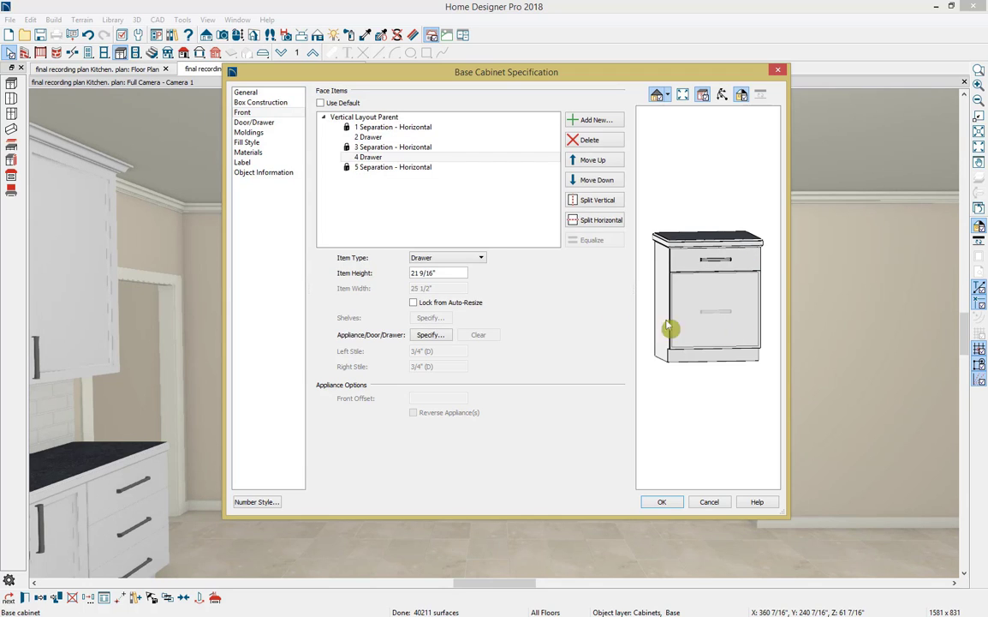
left_click(449, 258)
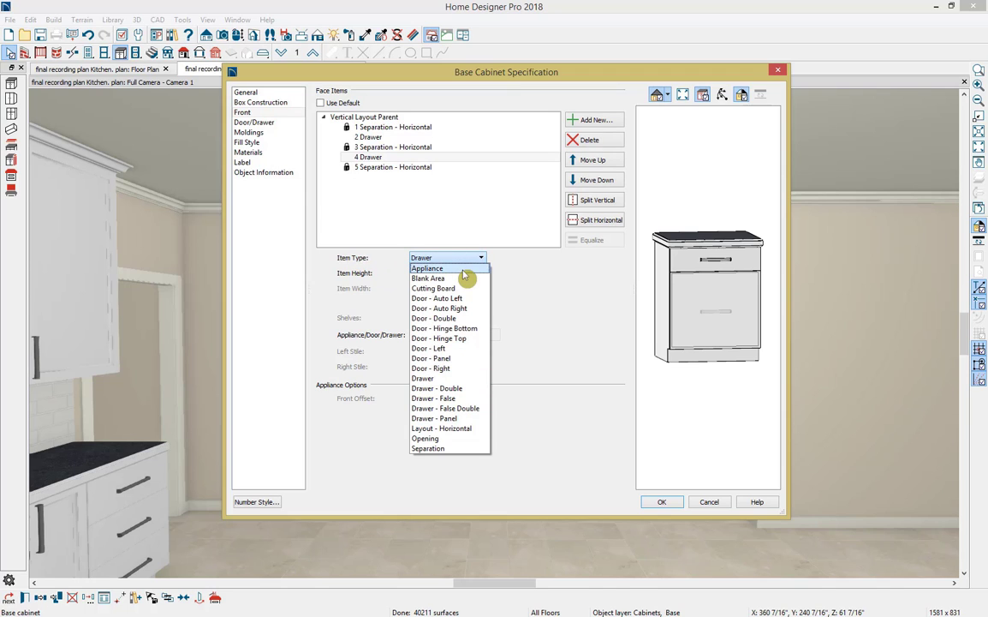
left_click(429, 269)
key("Tab")
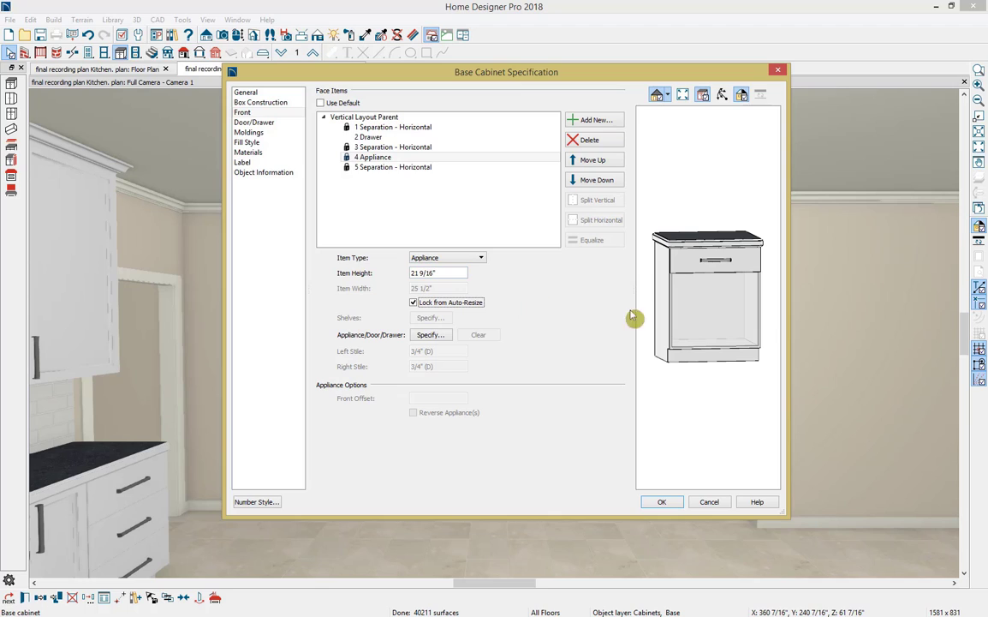
Assign the Built-In Microwave Large from the Kitchen 2018 Appliances folder in the User Catalog to the appliance opening and apply the cabinet changes.
left_click(435, 337)
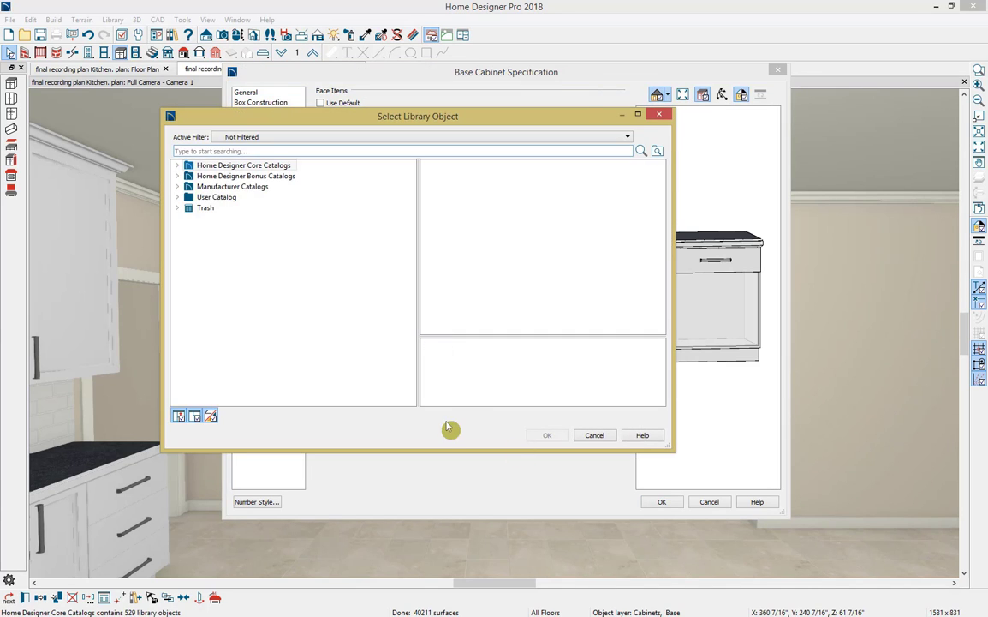
left_click(177, 197)
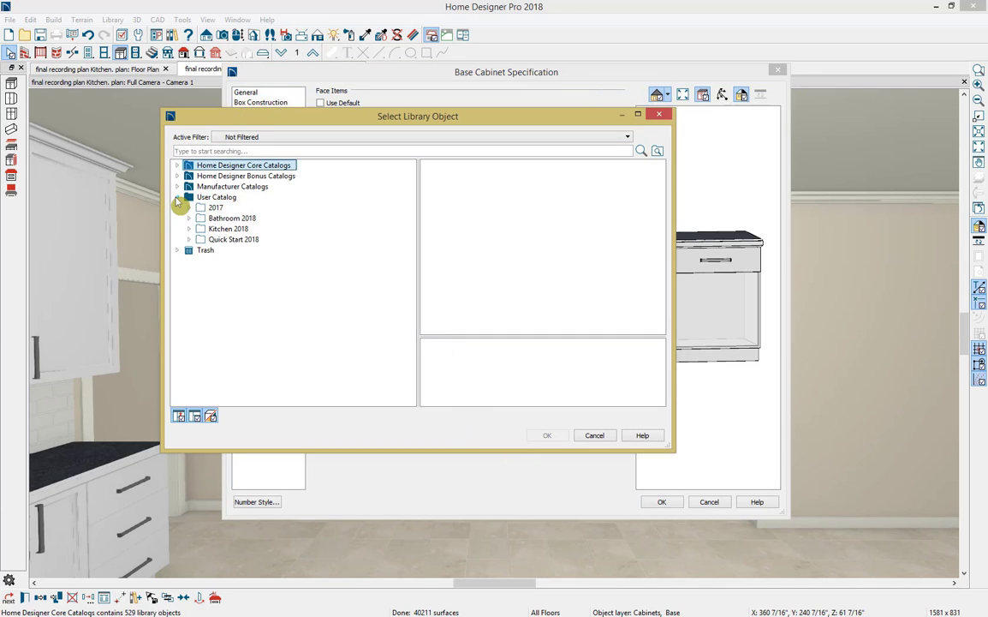
left_click(218, 232)
double_click(466, 242)
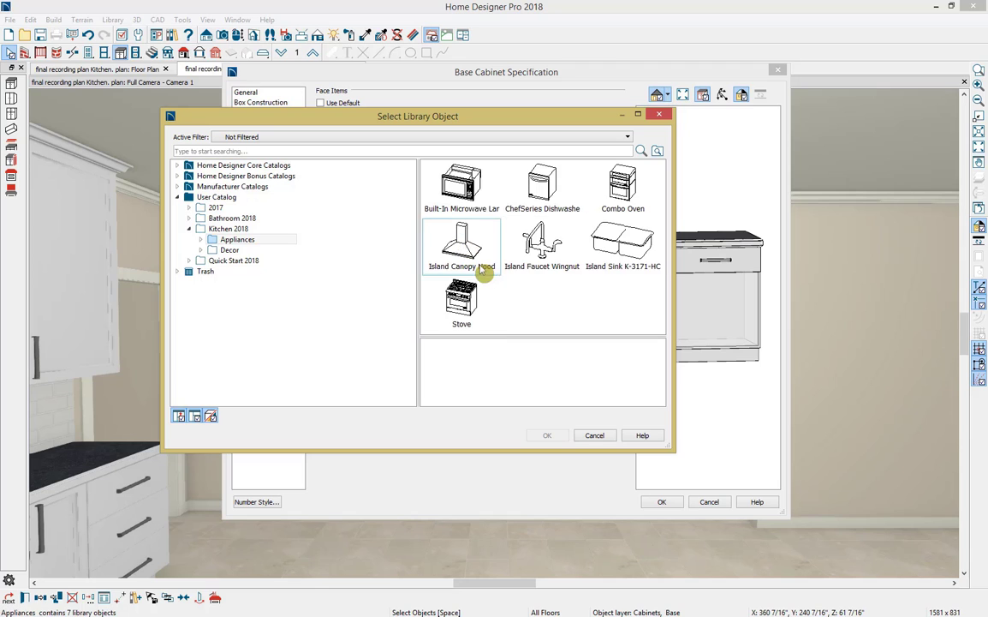
left_click(464, 182)
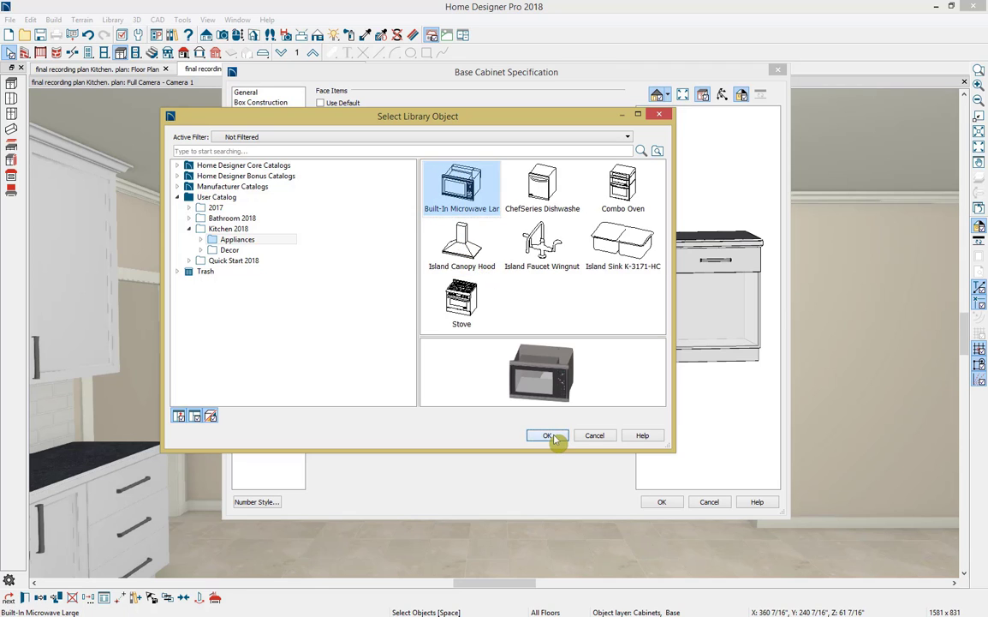
left_click(552, 436)
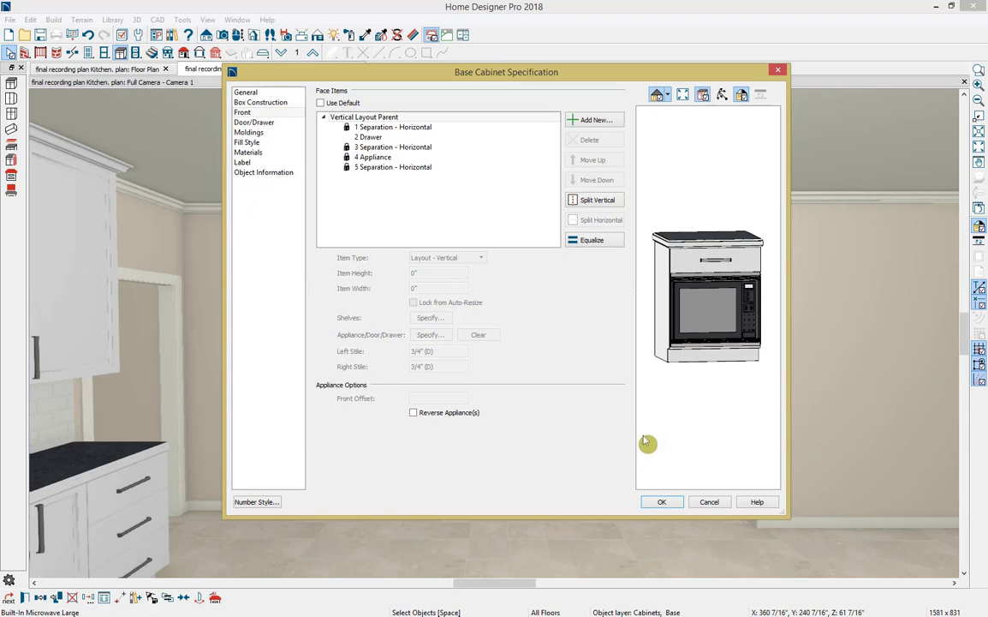
left_click(662, 502)
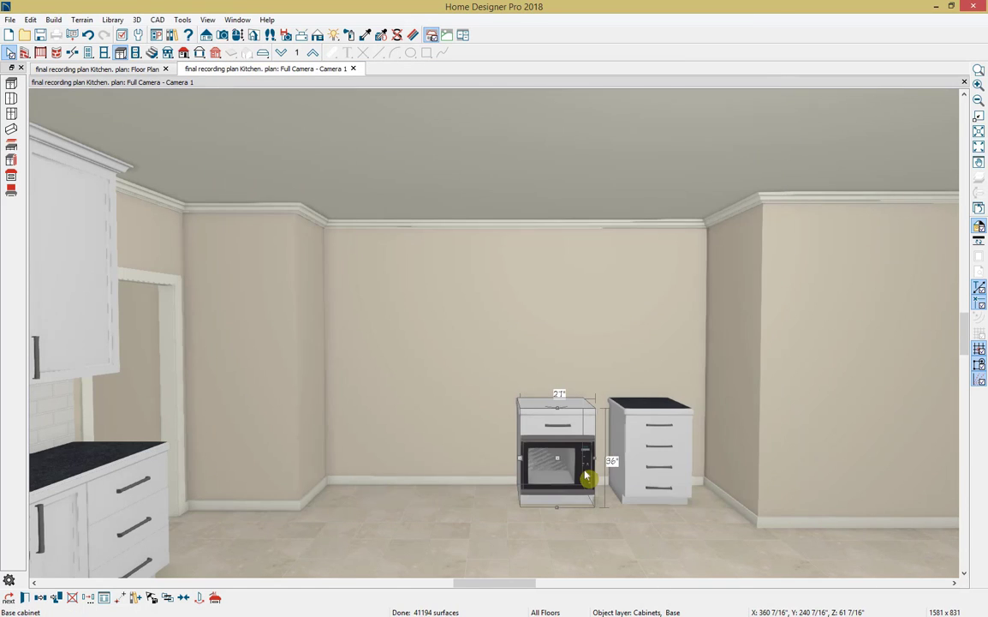
Move the microwave cabinet flush against the four-drawer cabinet, and place another four-drawer copy to the left of the microwave cabinet.
left_click_drag(564, 459, 640, 462)
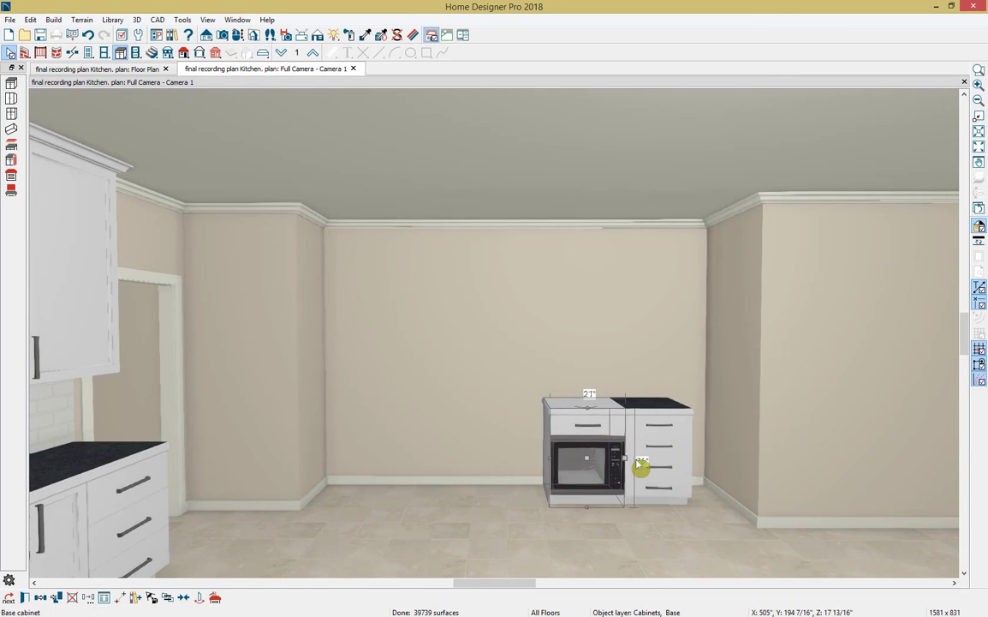
left_click(481, 432)
left_click_drag(485, 434, 484, 445)
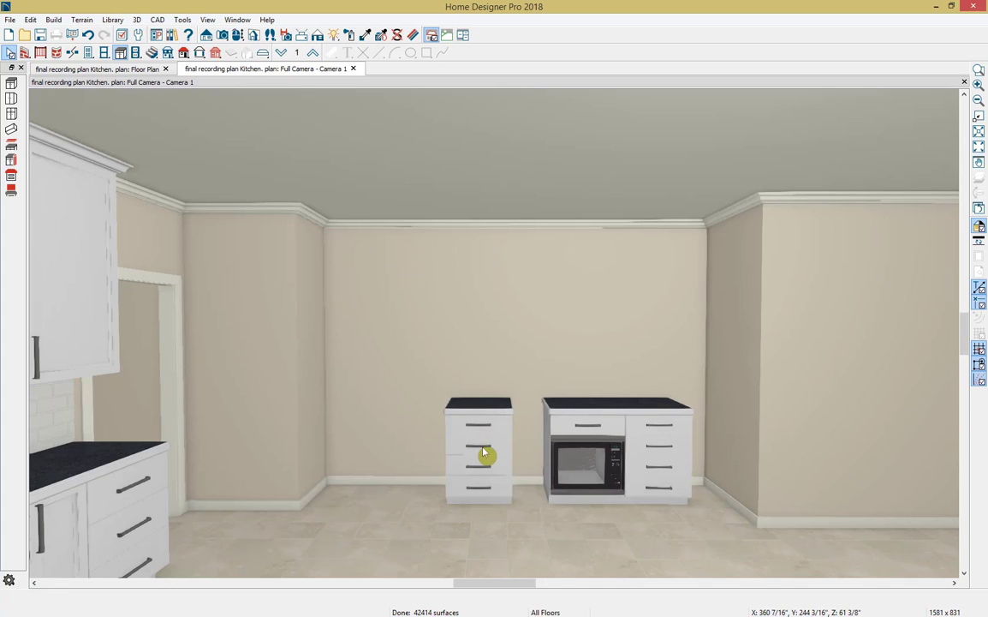
left_click(485, 451)
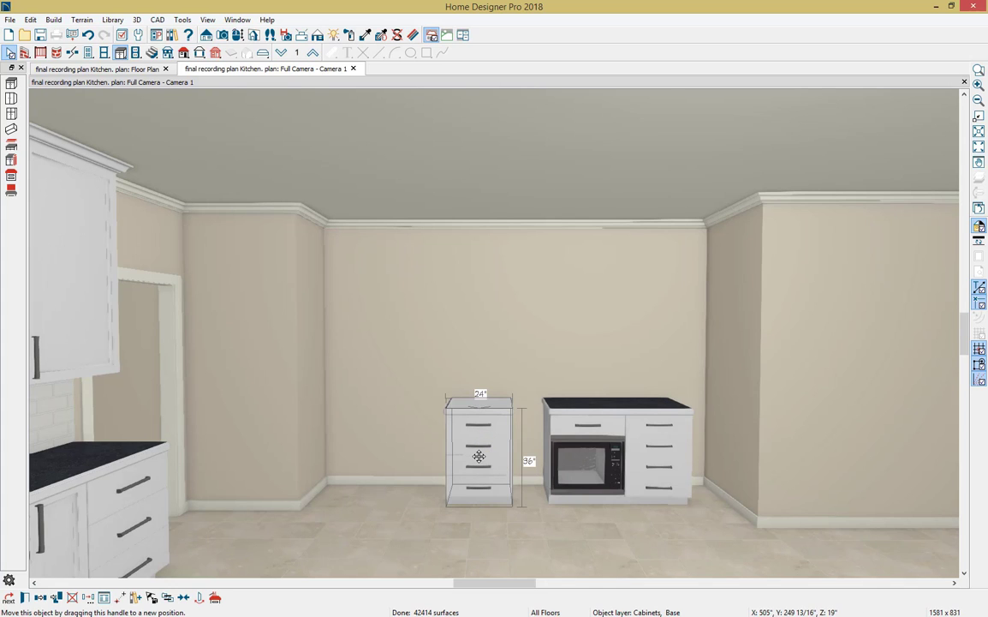
Set the width of the new four-drawer cabinet copy to 36".
double_click(479, 457)
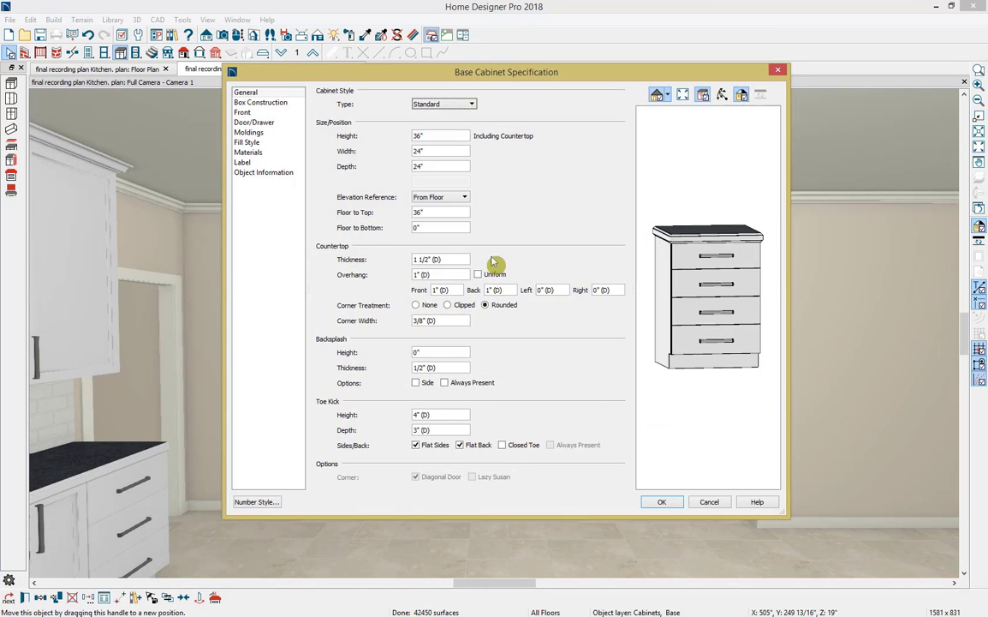
double_click(420, 150)
type("36")
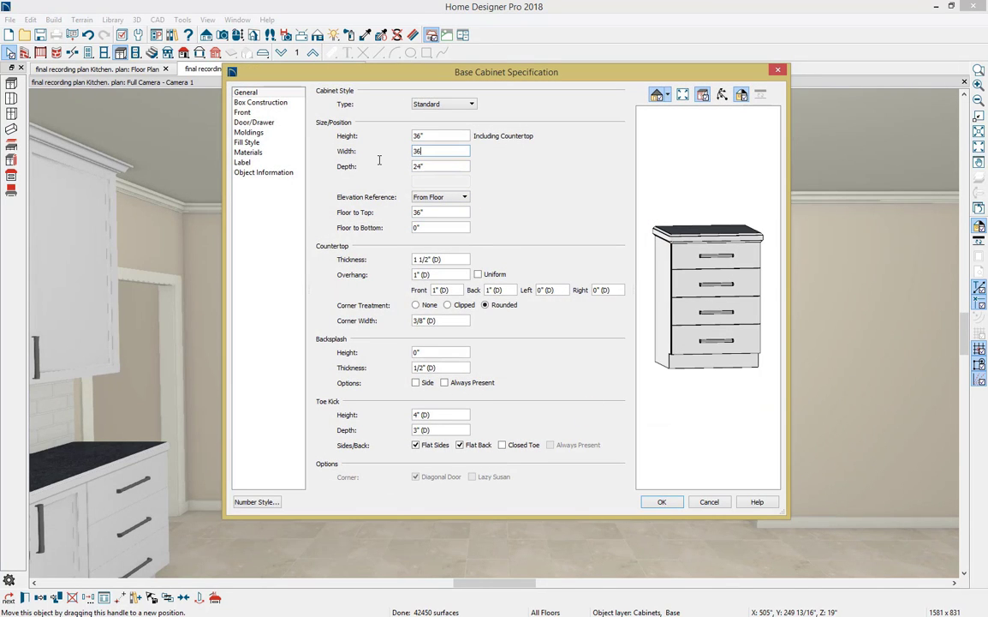
key("Tab")
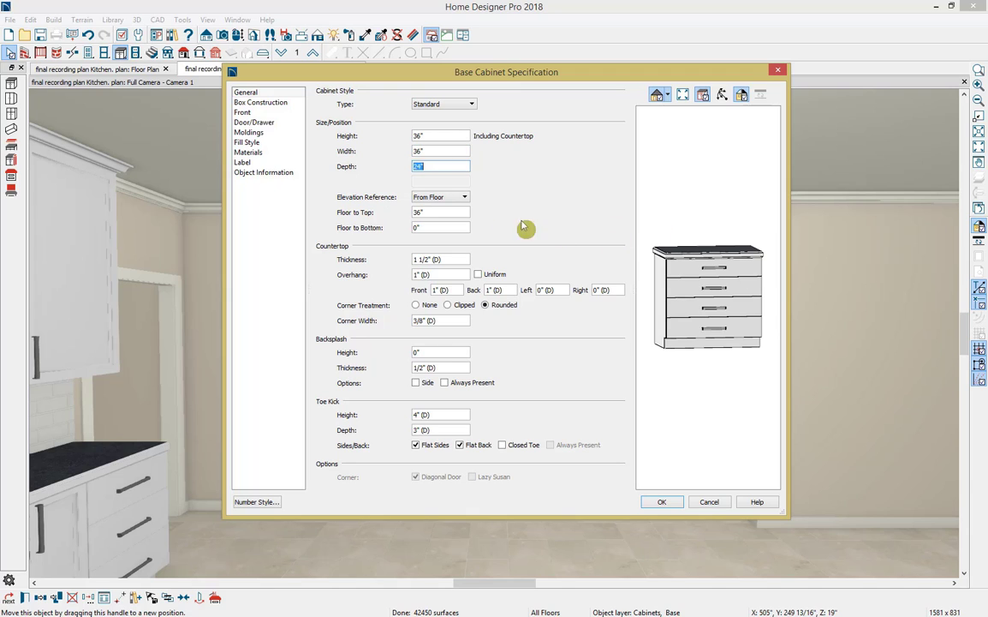
Delete three of the four drawers from the base cabinet's front, leaving a single drawer face.
left_click(261, 114)
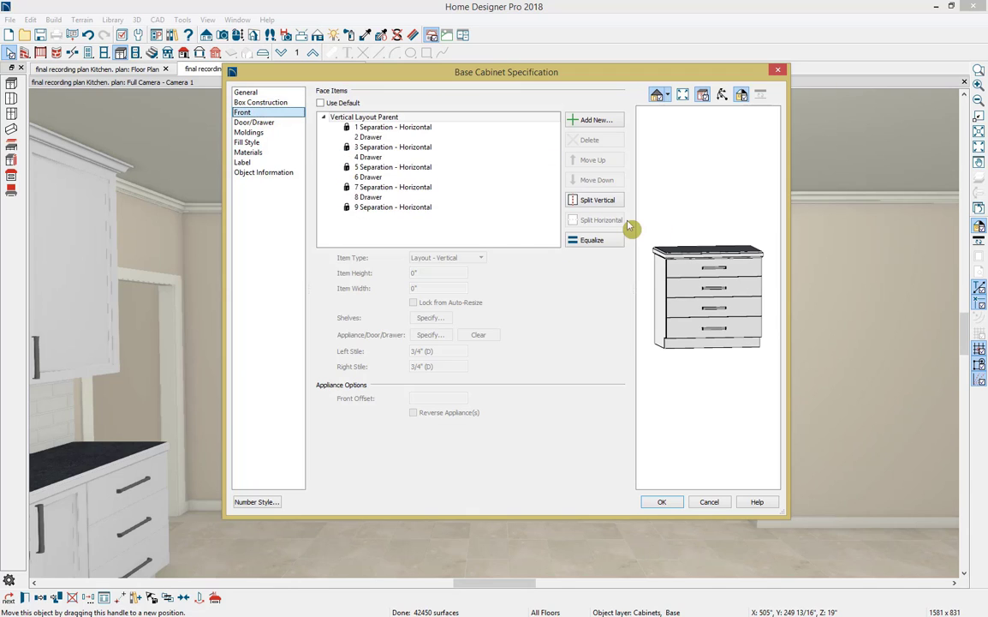
left_click(681, 272)
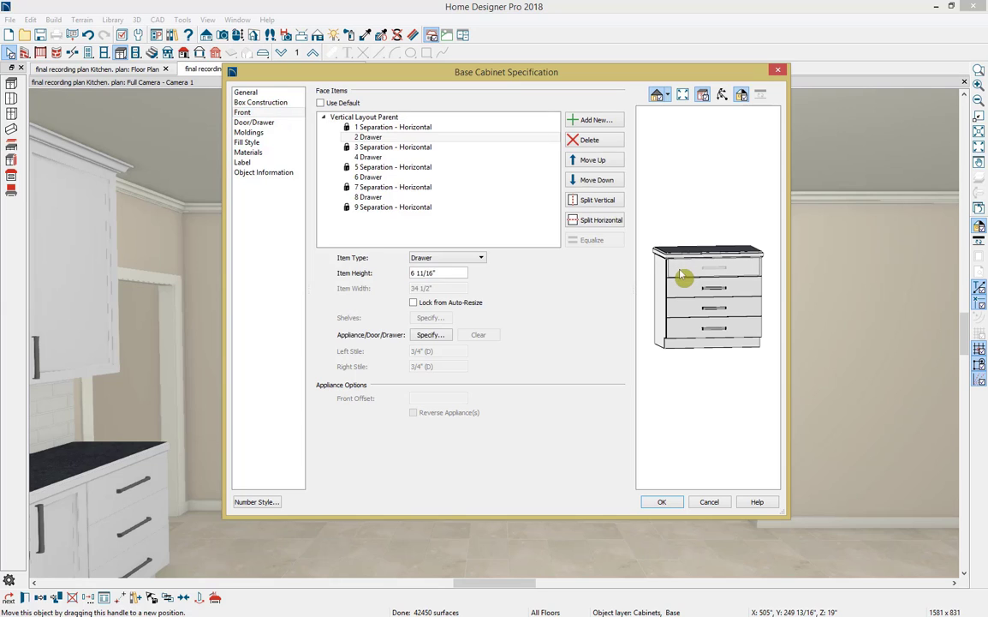
key("Delete")
left_click(682, 274)
key("Delete")
key("Delete")
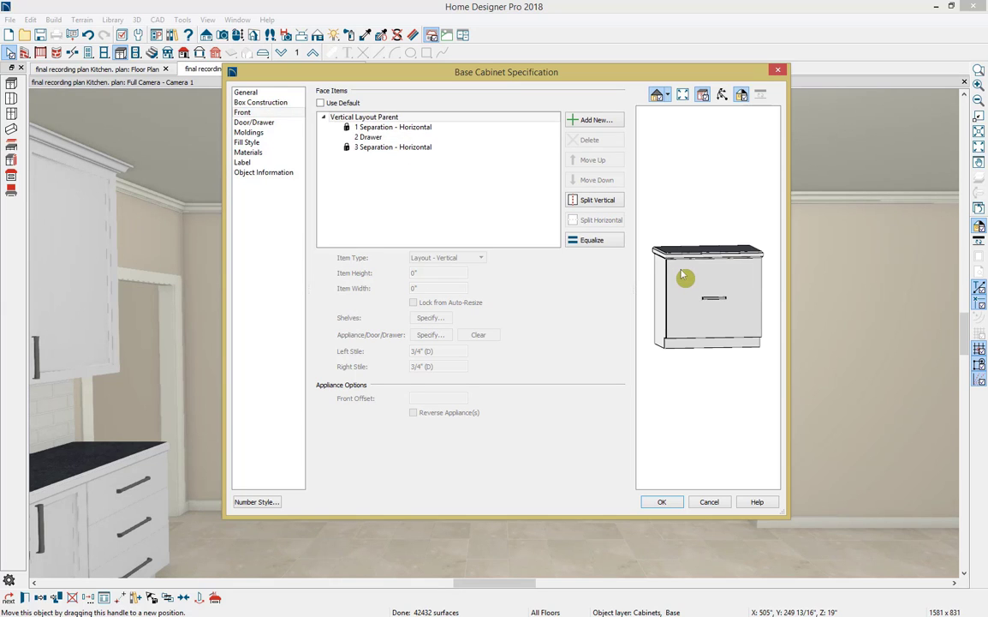
Change the base cabinet's remaining drawer face to the Door - Double item type.
left_click(690, 291)
left_click(480, 259)
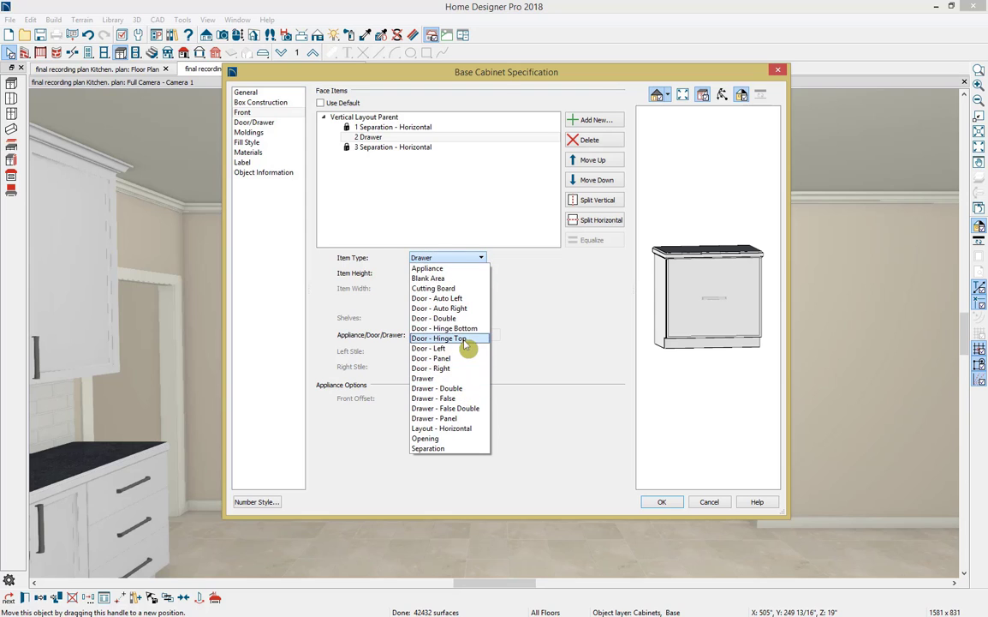
left_click(466, 318)
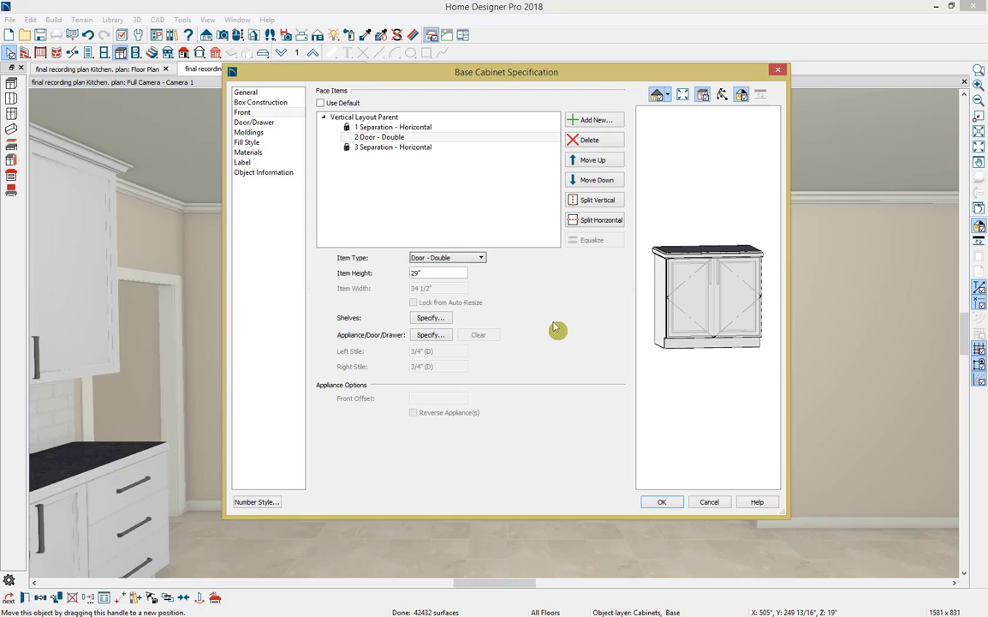
Set the shelf management for the double-door section to Manual and apply the base cabinet's specification.
left_click(677, 367)
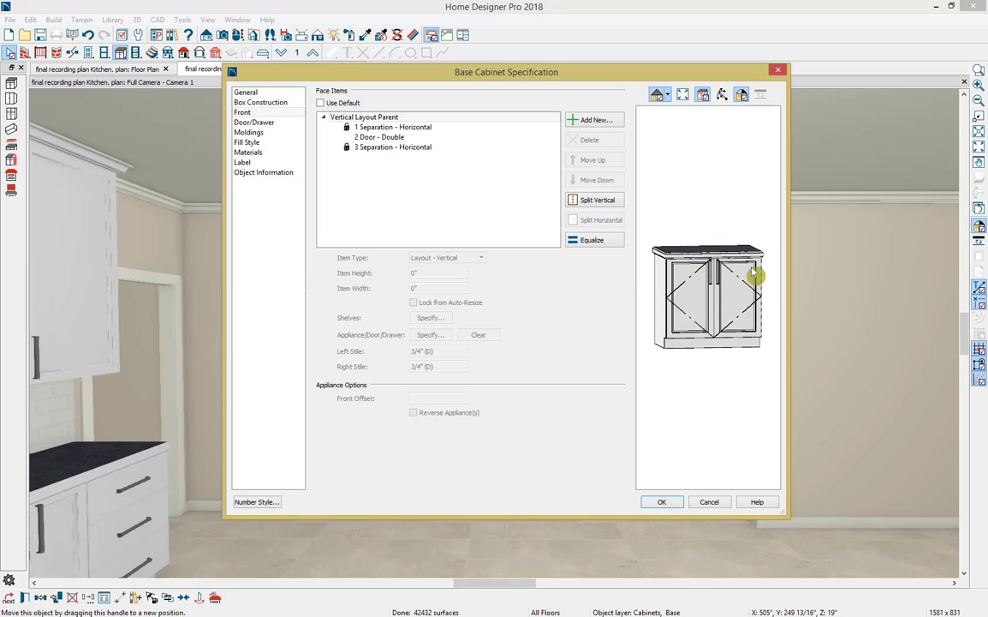
left_click(712, 311)
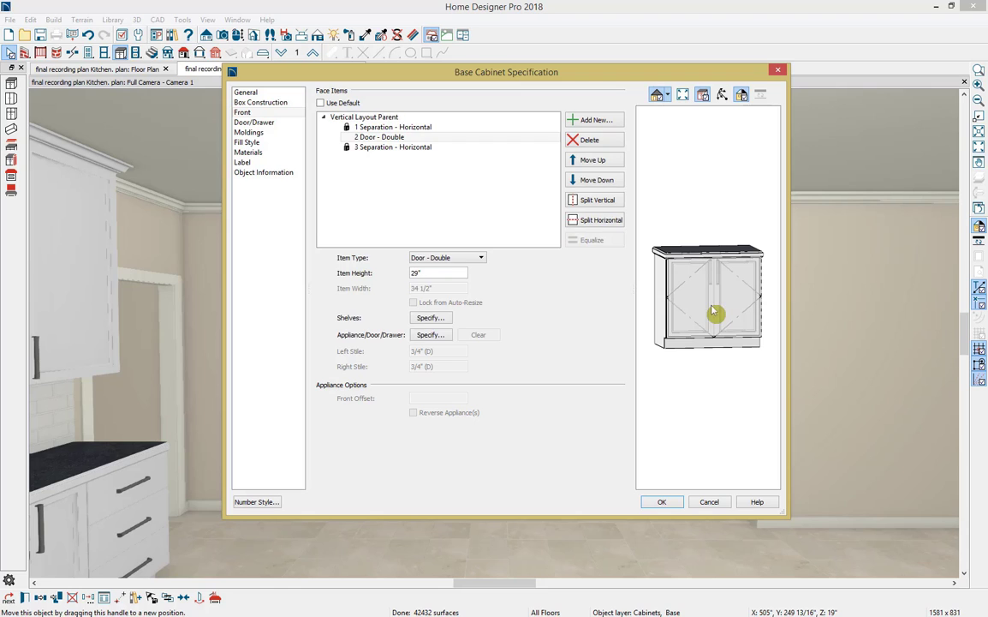
left_click(431, 319)
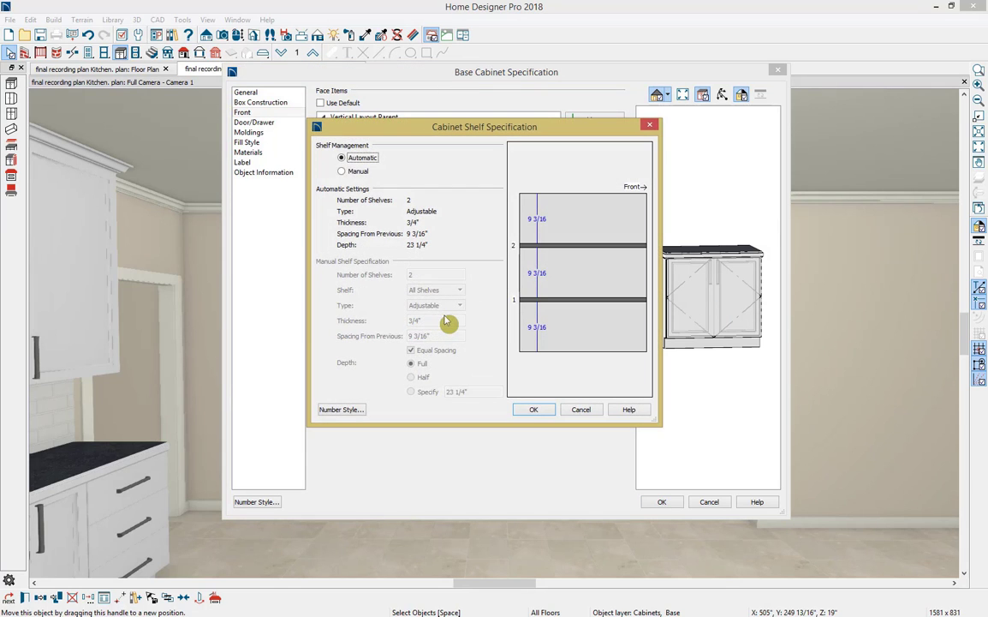
left_click(362, 172)
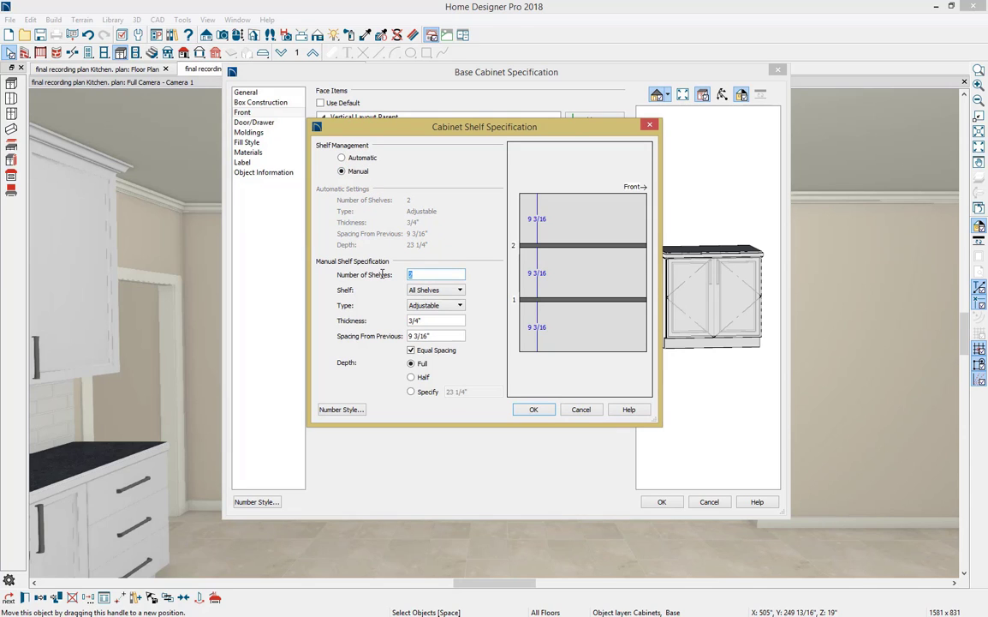
left_click(533, 409)
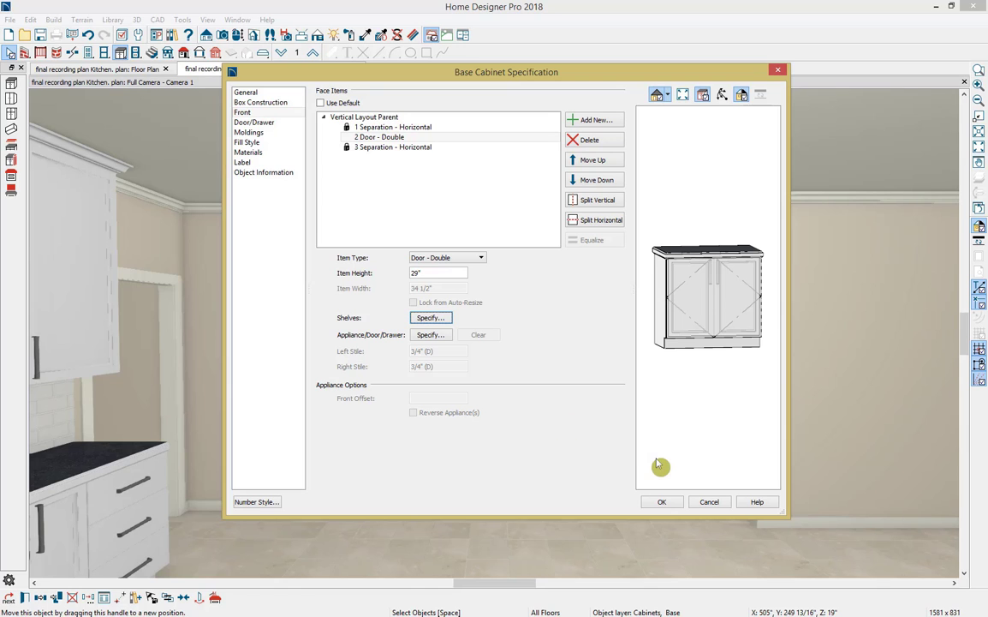
left_click(663, 502)
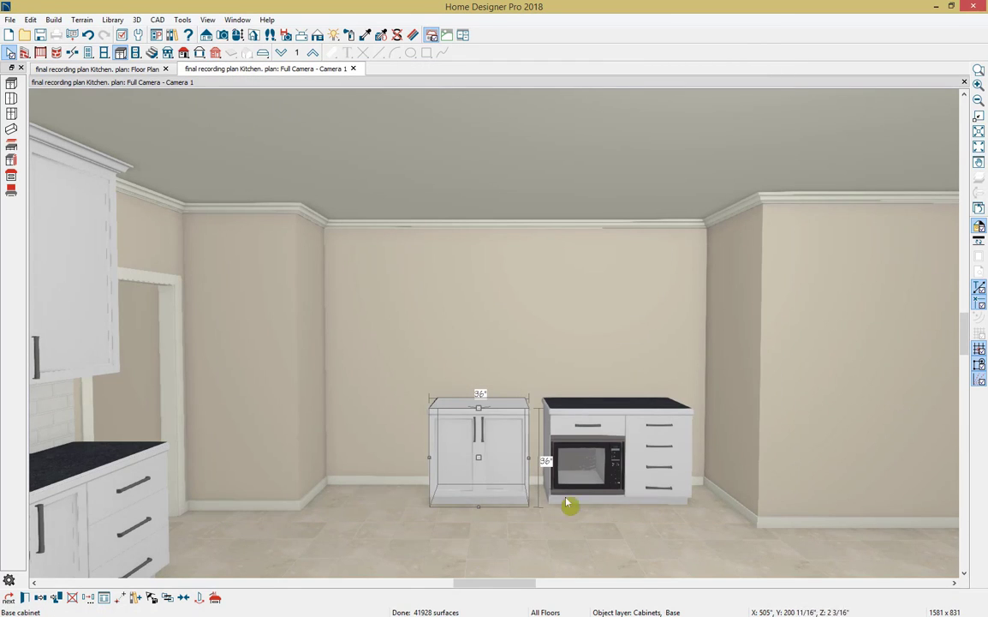
Move the double-door base cabinet against the side of the microwave cabinet and deselect it.
left_click_drag(485, 456, 509, 457)
key("Escape")
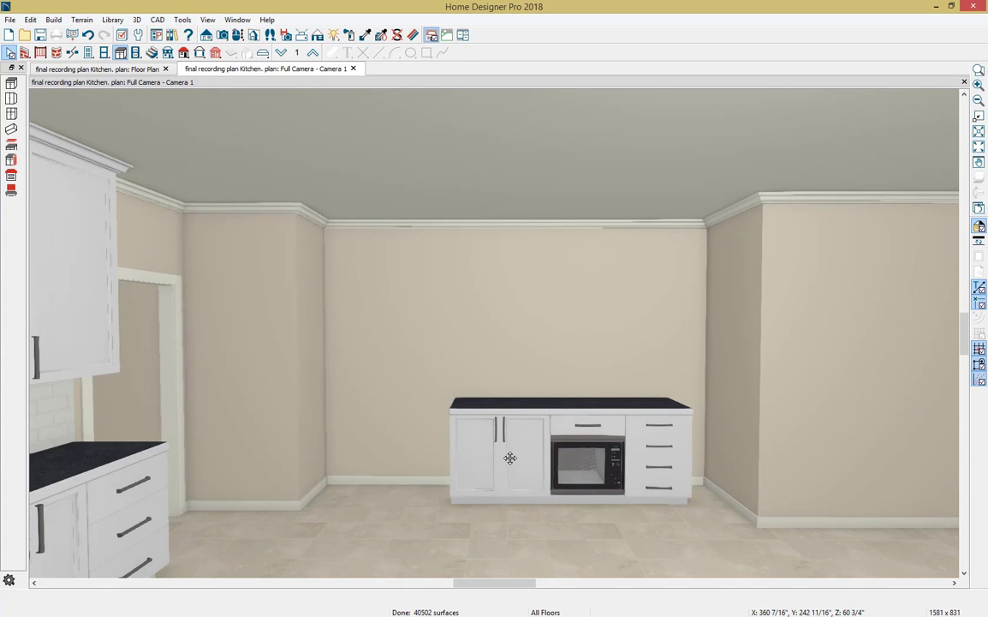
Open the library browser and search it for "double sink".
key("ctrl+l")
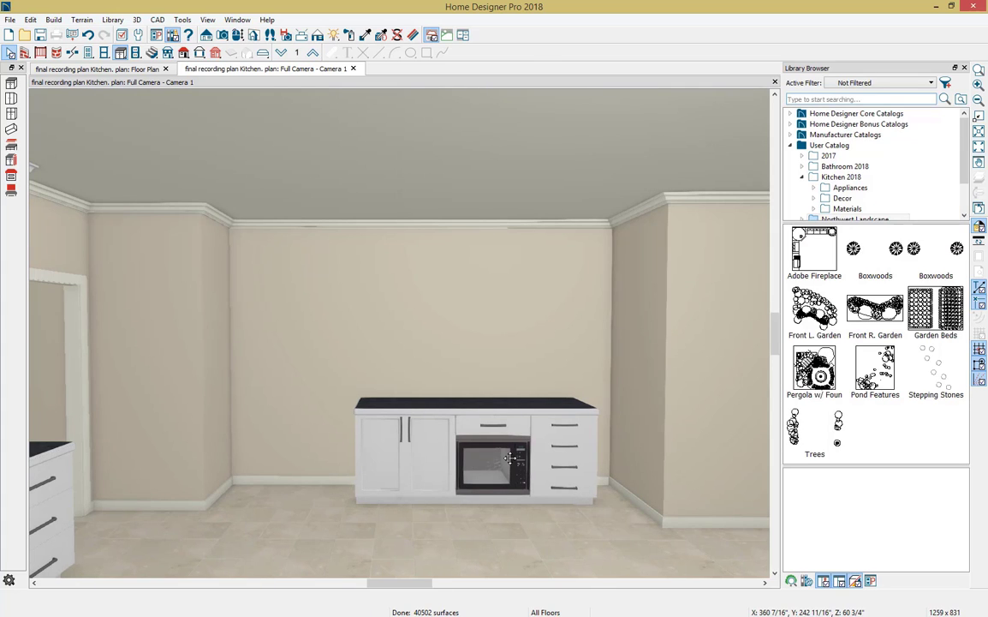
left_click(805, 178)
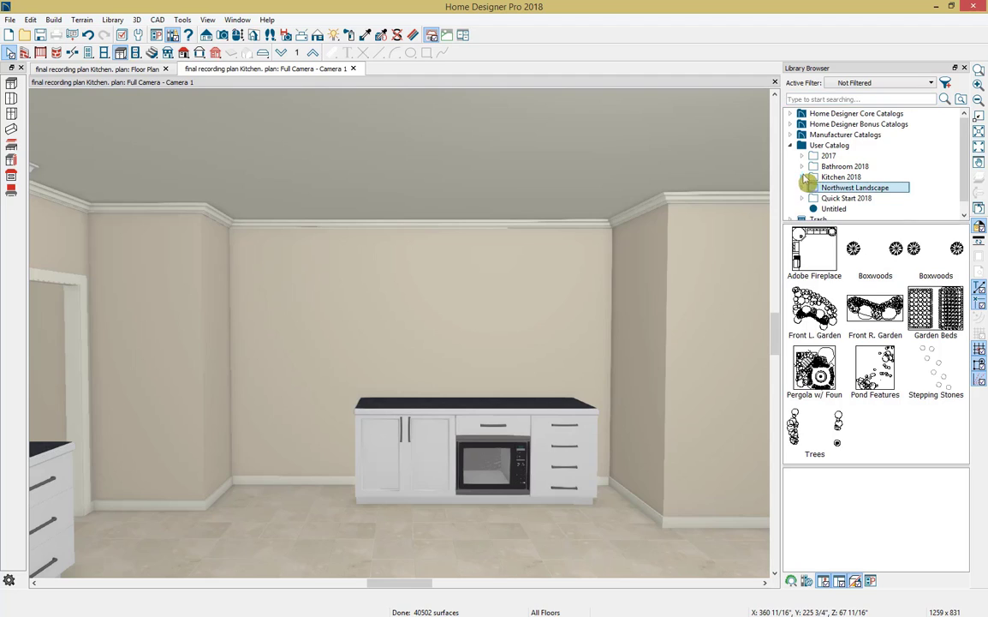
left_click(836, 100)
type("double sink")
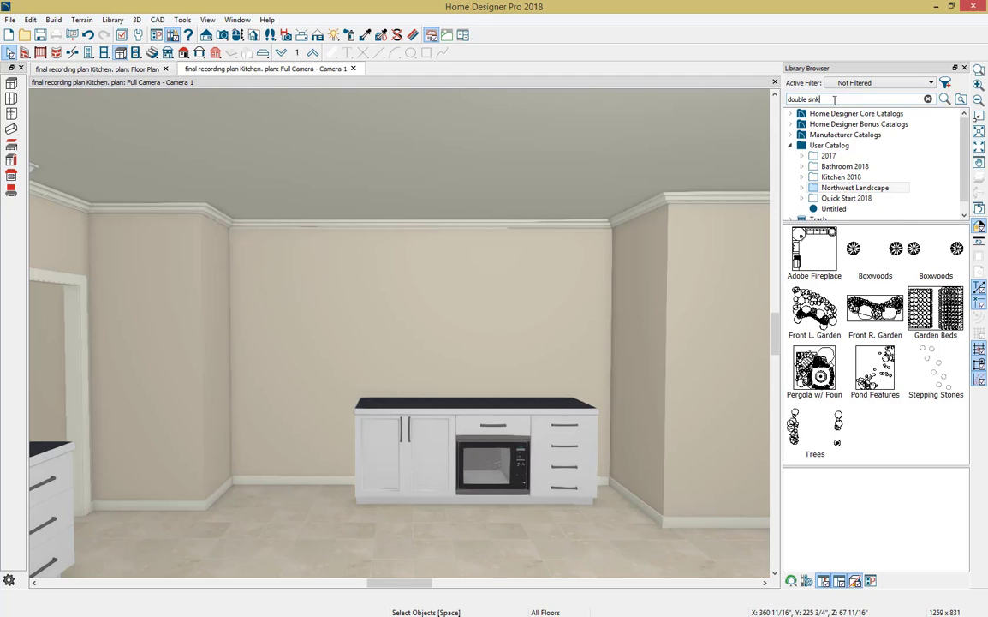
key("Return")
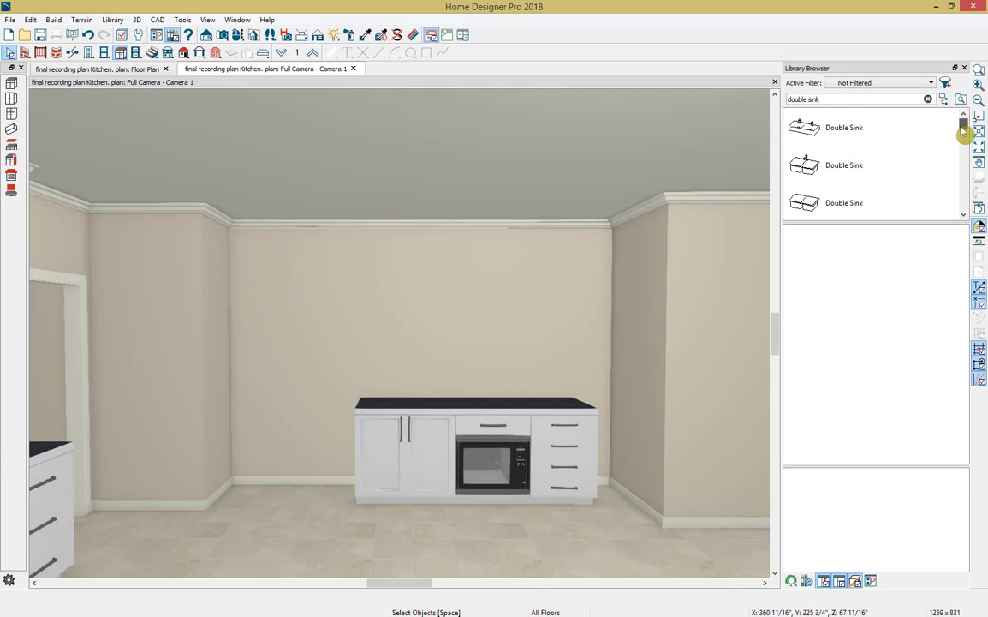
Place the K-3996-4 Vault Double-Equal sink from the search results into the double-door cabinet's countertop.
left_click_drag(964, 131, 966, 169)
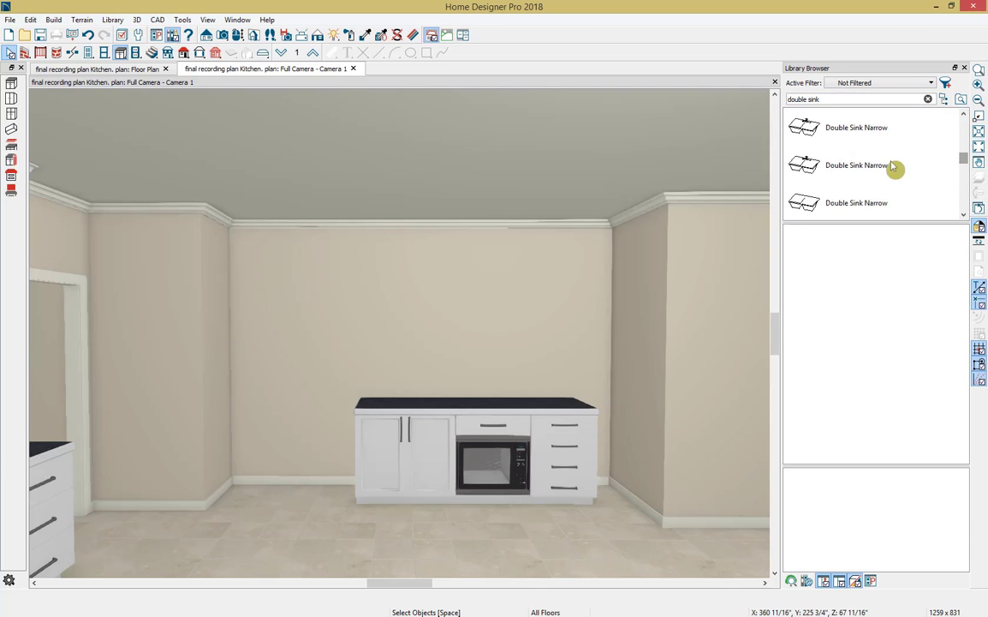
left_click(896, 170)
left_click(896, 196)
scroll(894, 197, "down", 3)
scroll(893, 198, "down", 2)
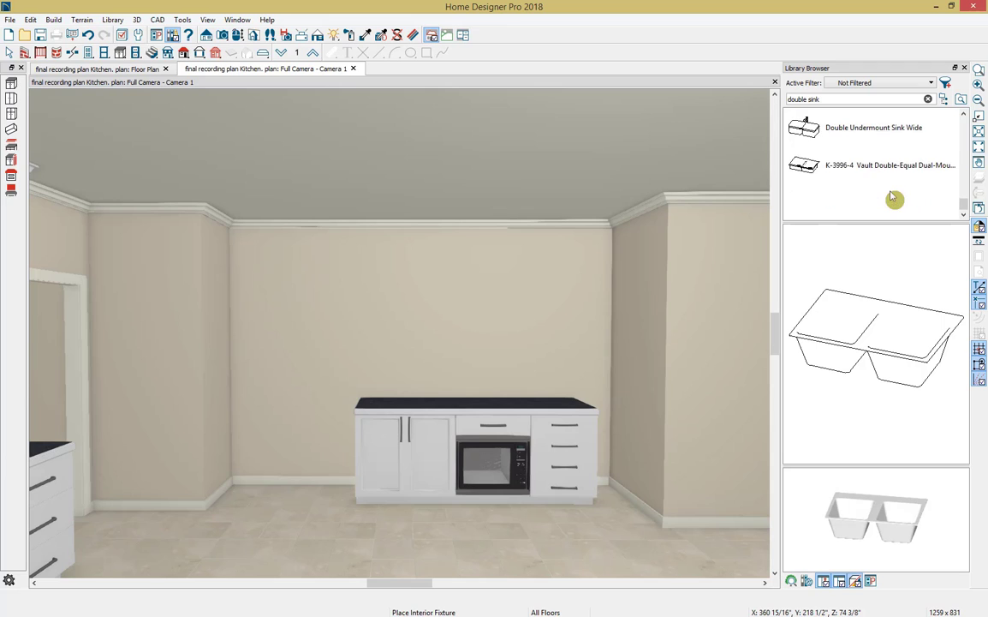
scroll(861, 203, "up", 3)
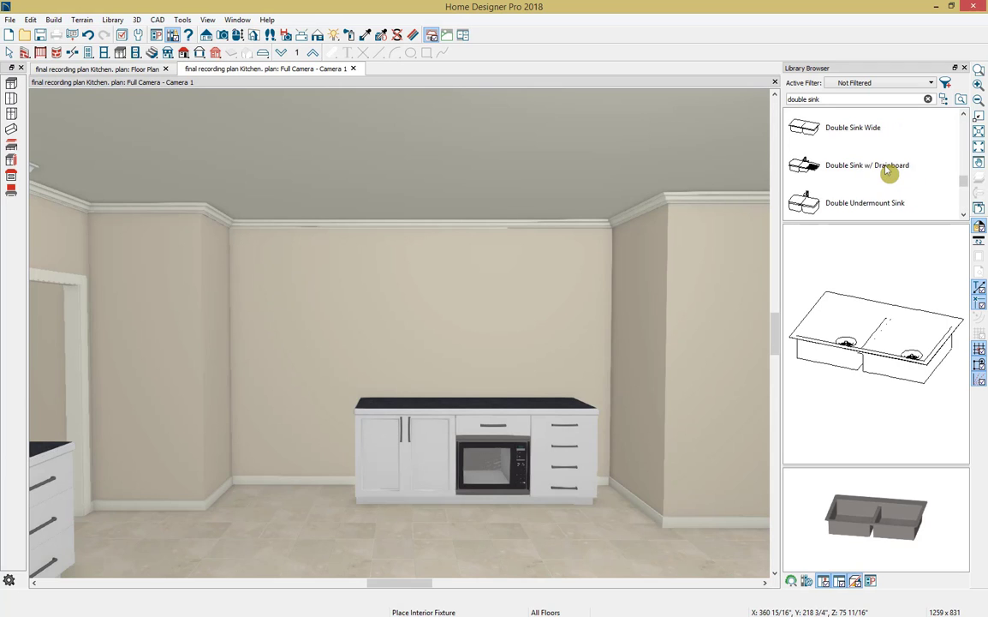
scroll(865, 176, "down", 3)
left_click(874, 167)
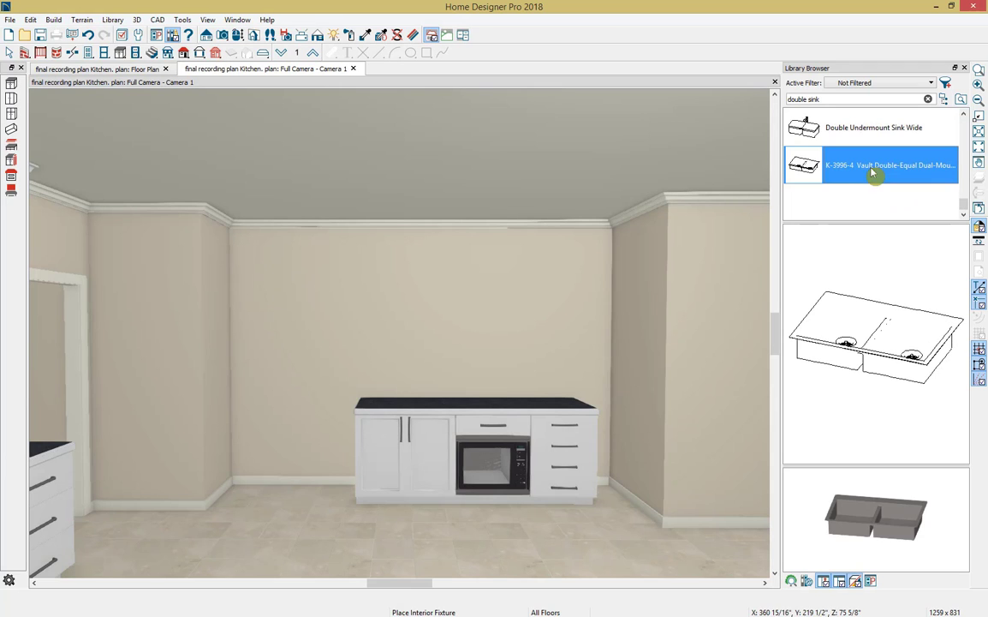
left_click(410, 409)
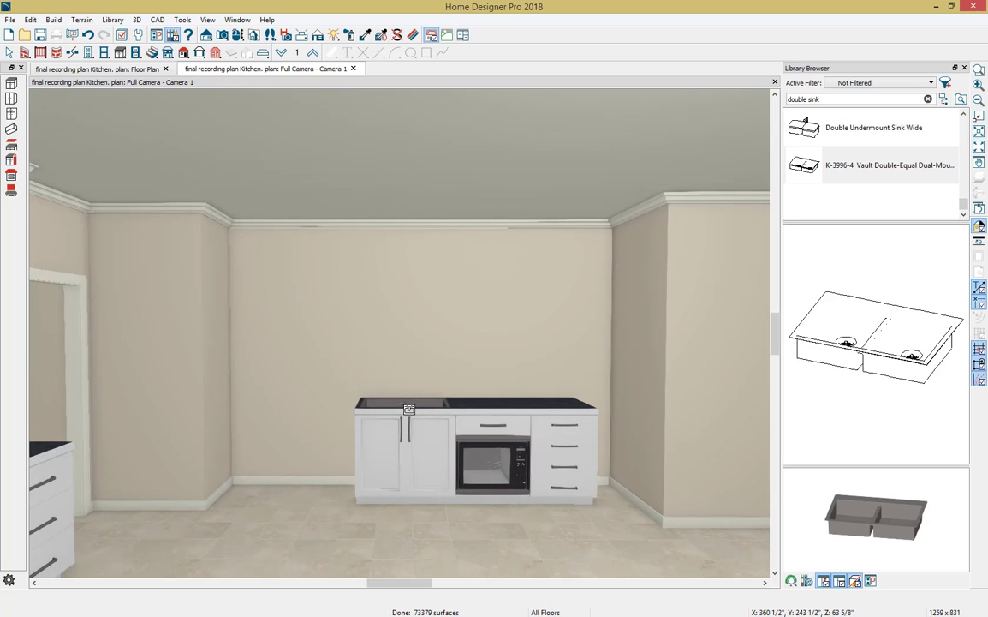
Search the library for "faucet", place the Faucet (arc) at the back of the sink, and close the library browser.
triple_click(835, 102)
type("faucet")
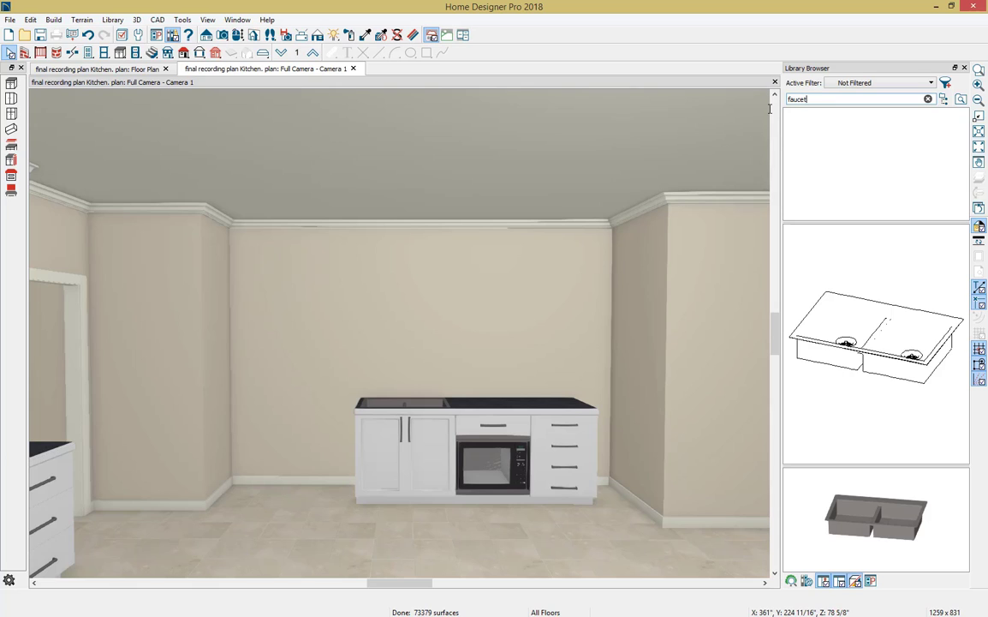
key("Return")
left_click(818, 130)
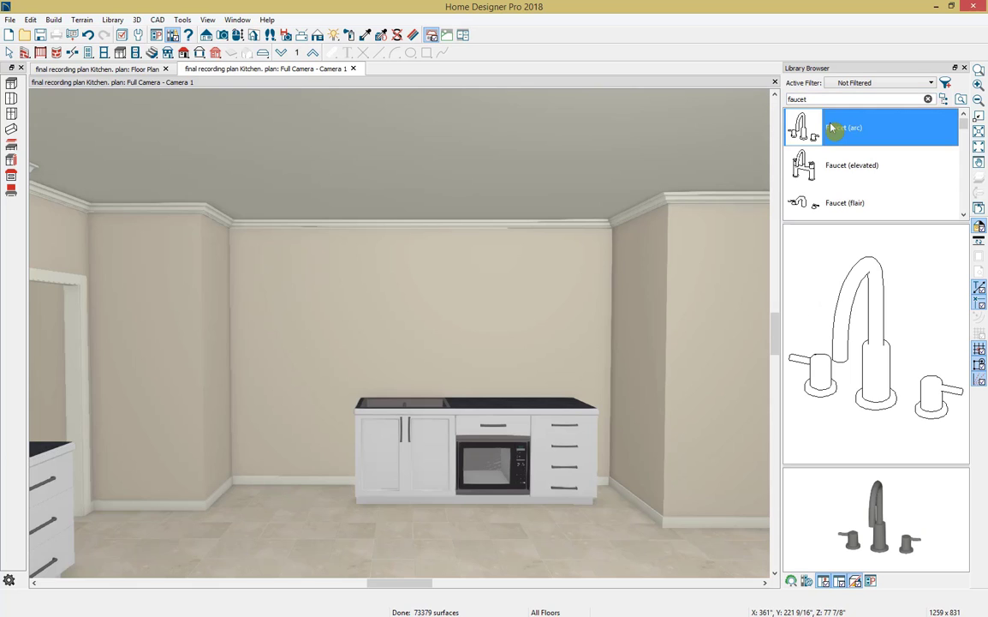
left_click(372, 354)
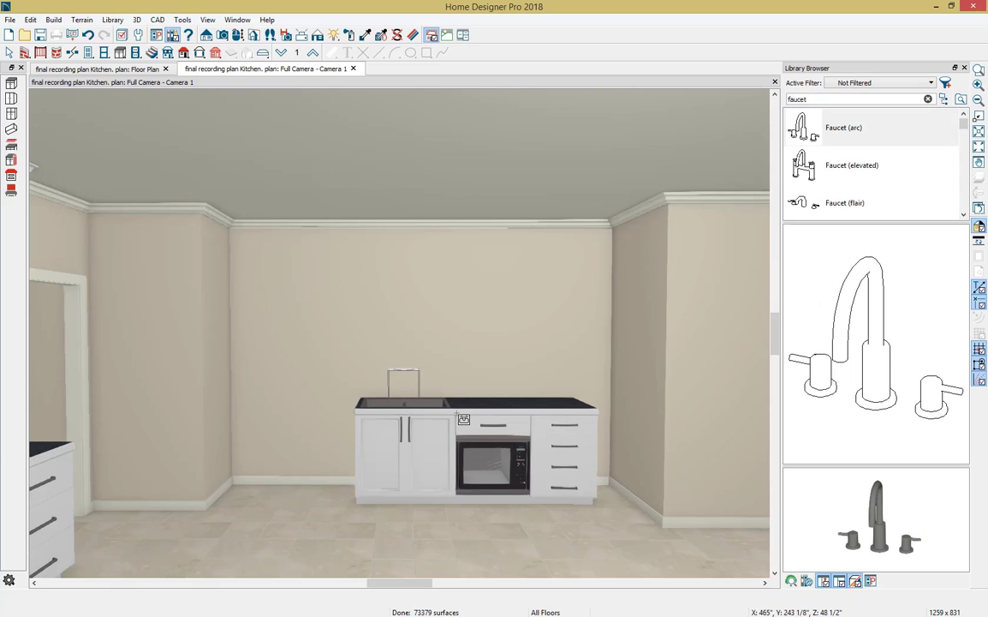
key("Escape")
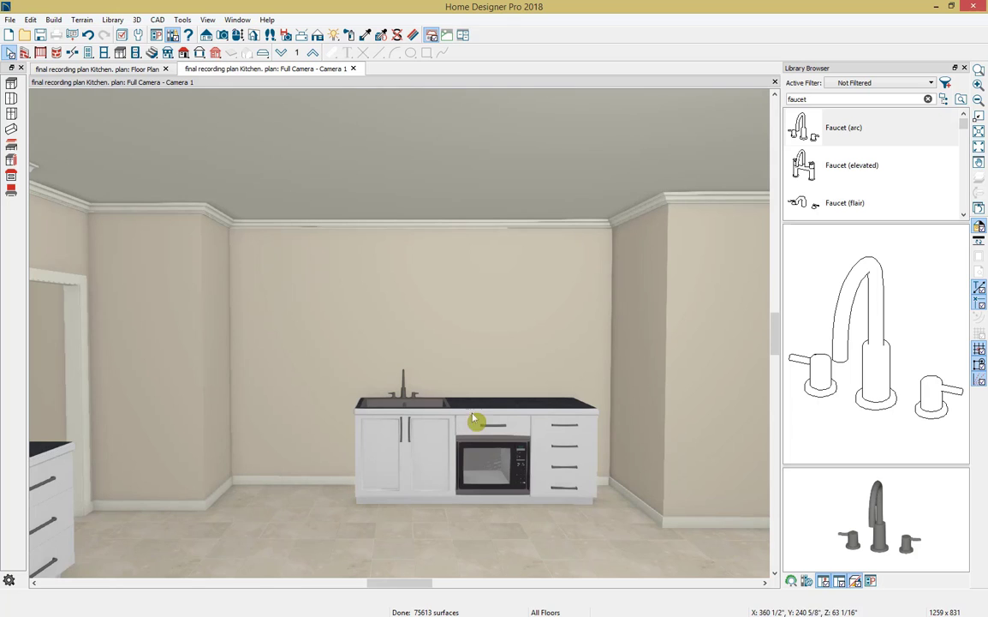
left_click(965, 68)
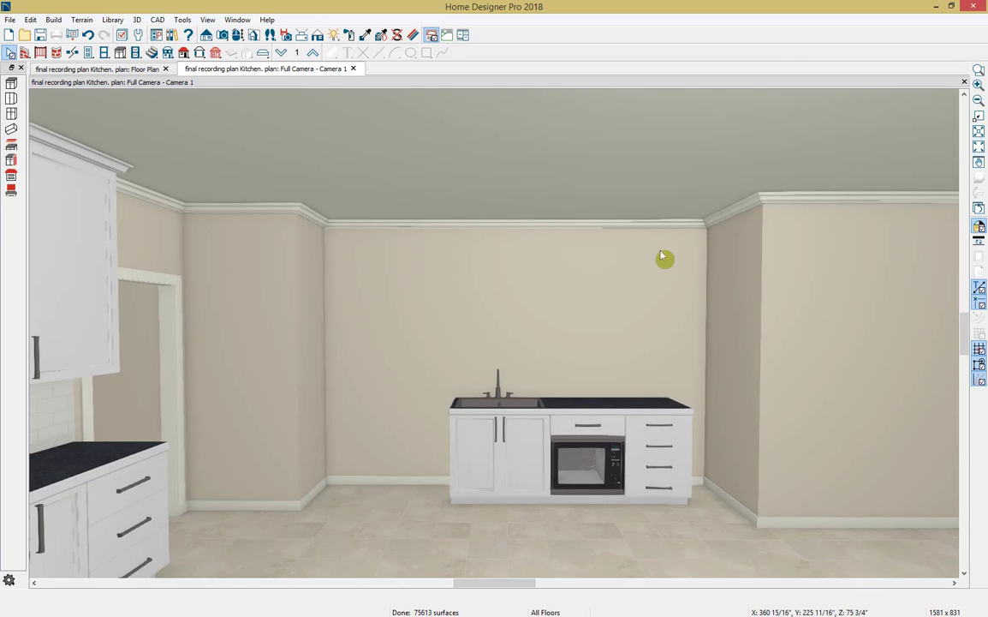
Center the faucet on the sink base cabinet using the Center Object tool.
scroll(497, 398, "up", 3)
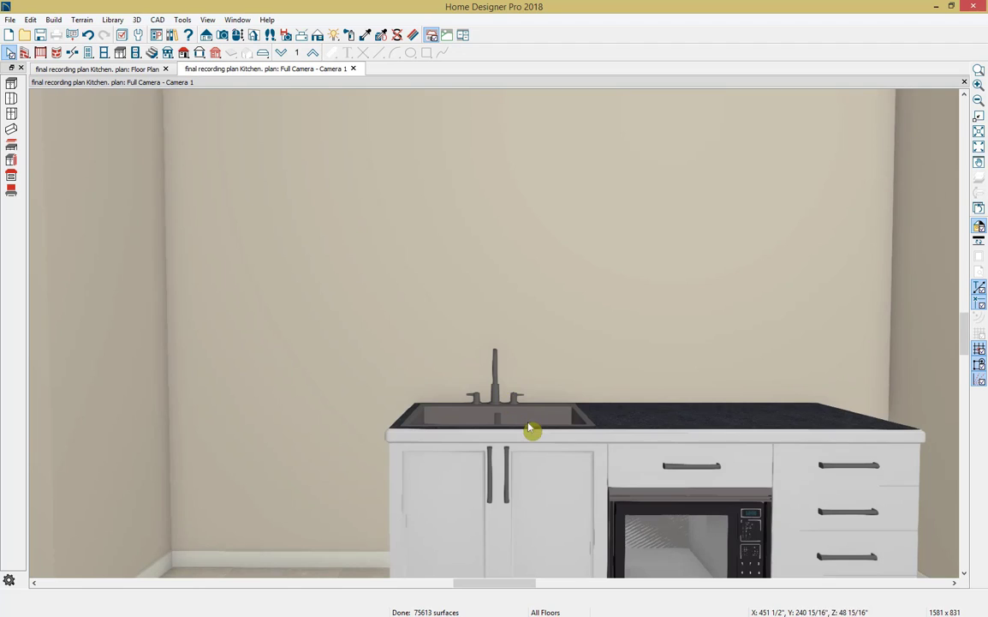
left_click(498, 399)
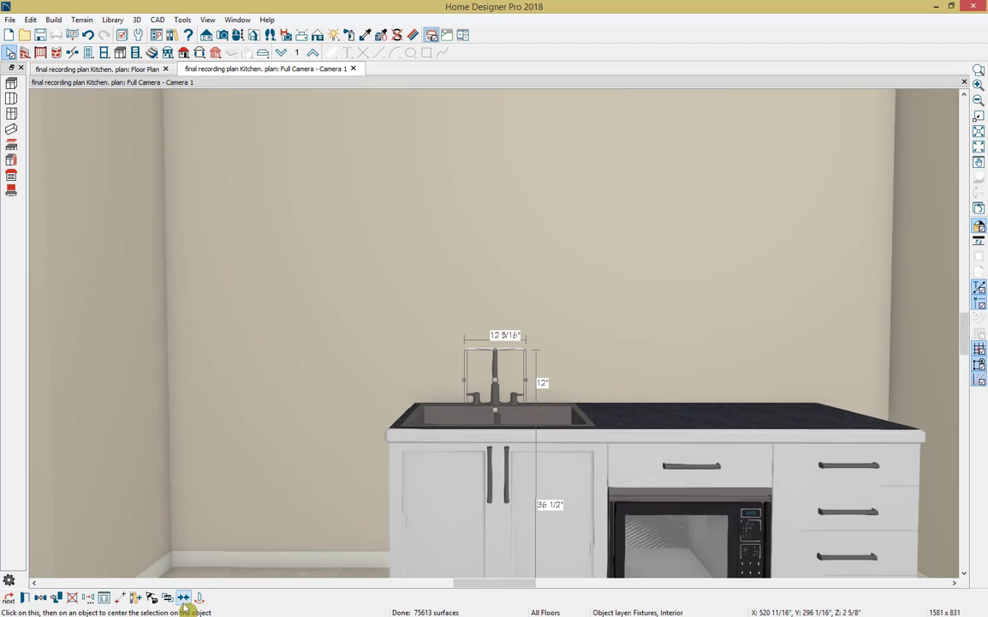
left_click(499, 430)
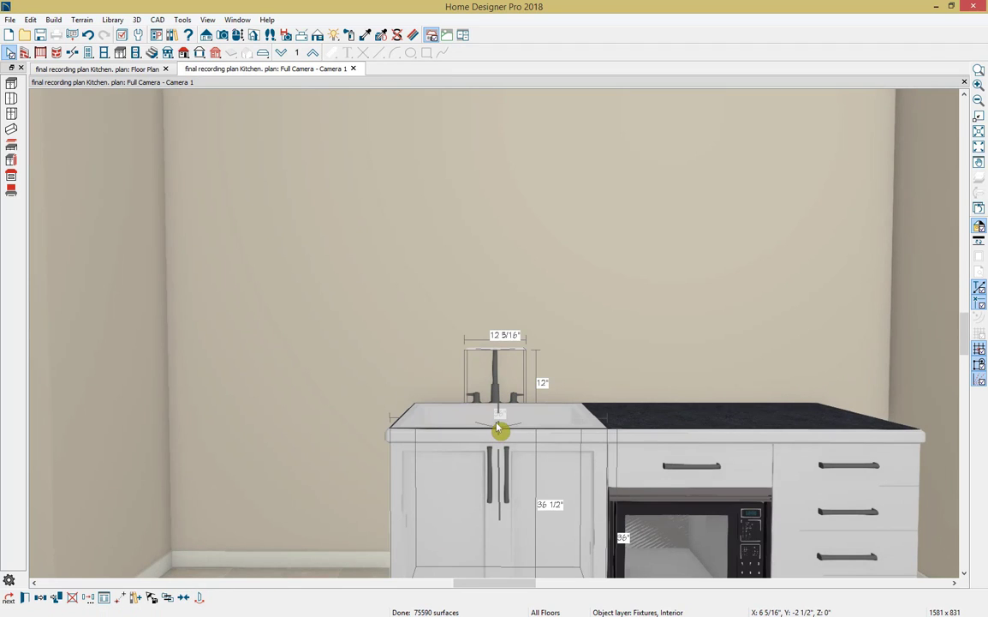
key("Escape")
scroll(496, 420, "down", 2)
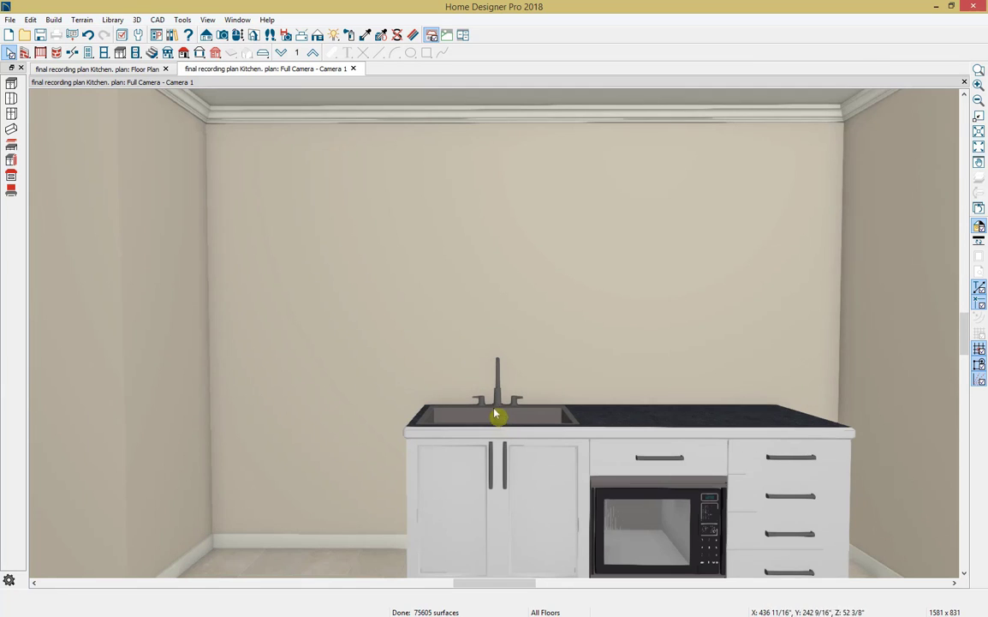
Combine the faucet and sink cabinet into an architectural block and move it away from the microwave cabinet.
left_click(499, 400)
left_click(498, 403)
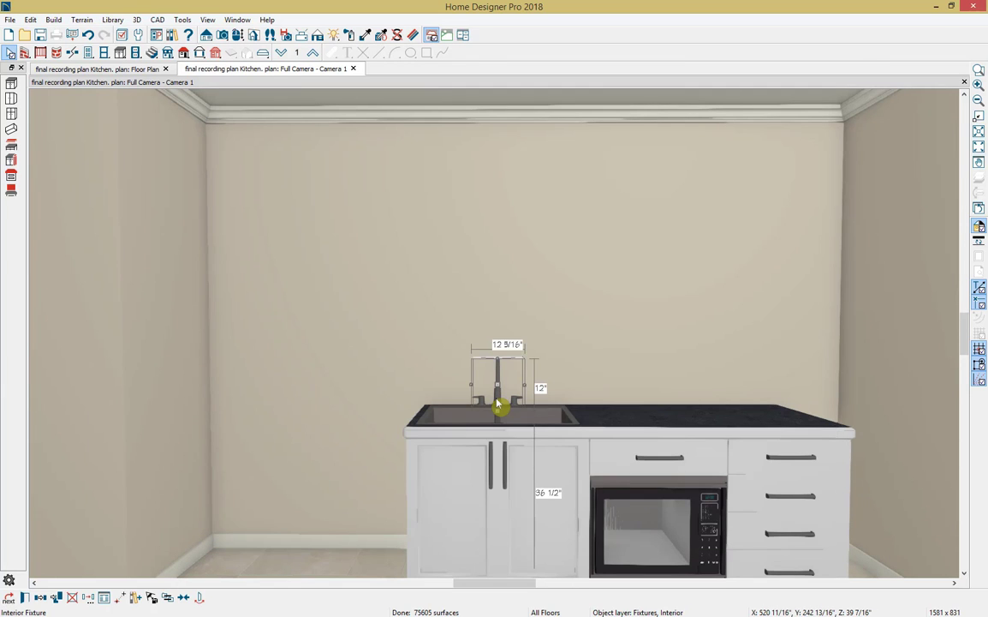
left_click(519, 419, "shift")
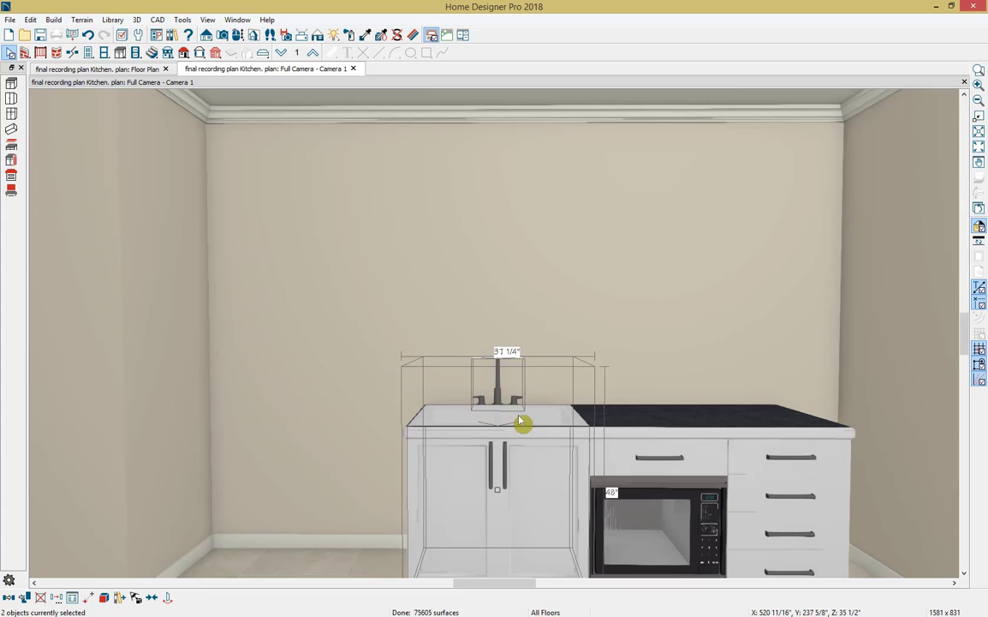
scroll(525, 452, "down", 1)
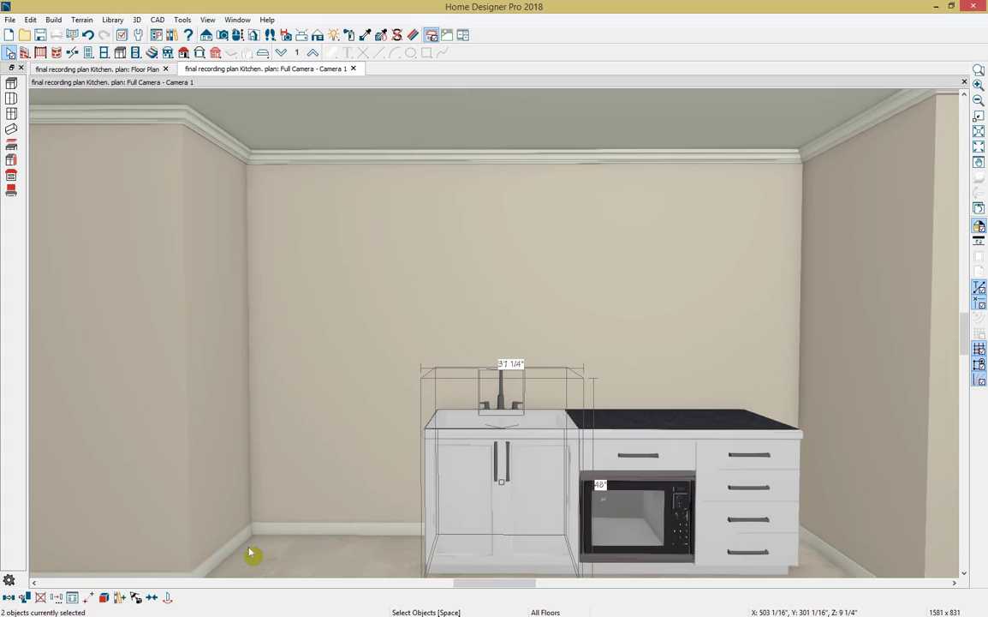
left_click(103, 598)
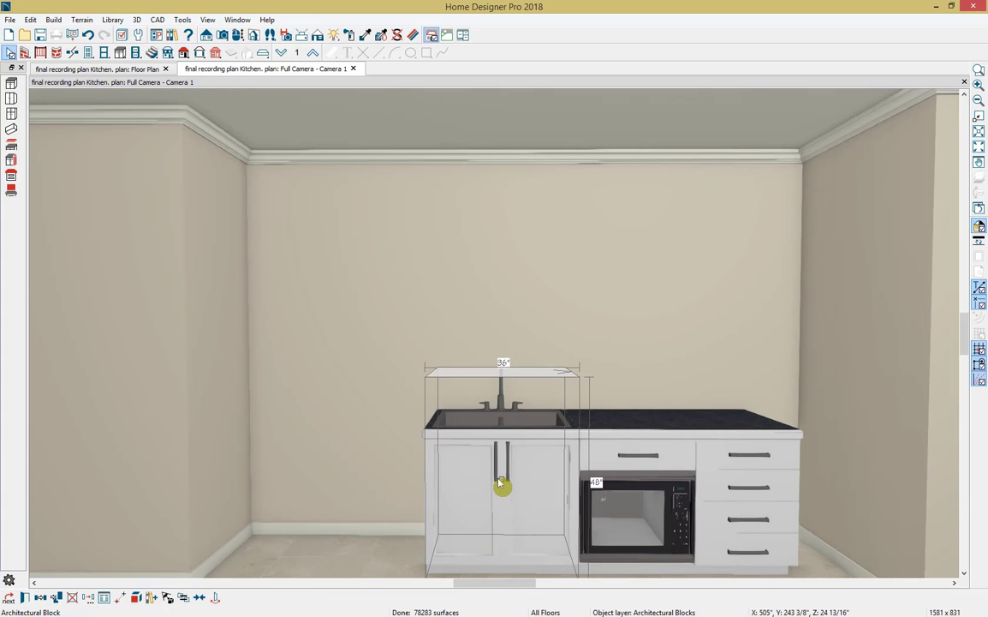
left_click_drag(501, 481, 464, 471)
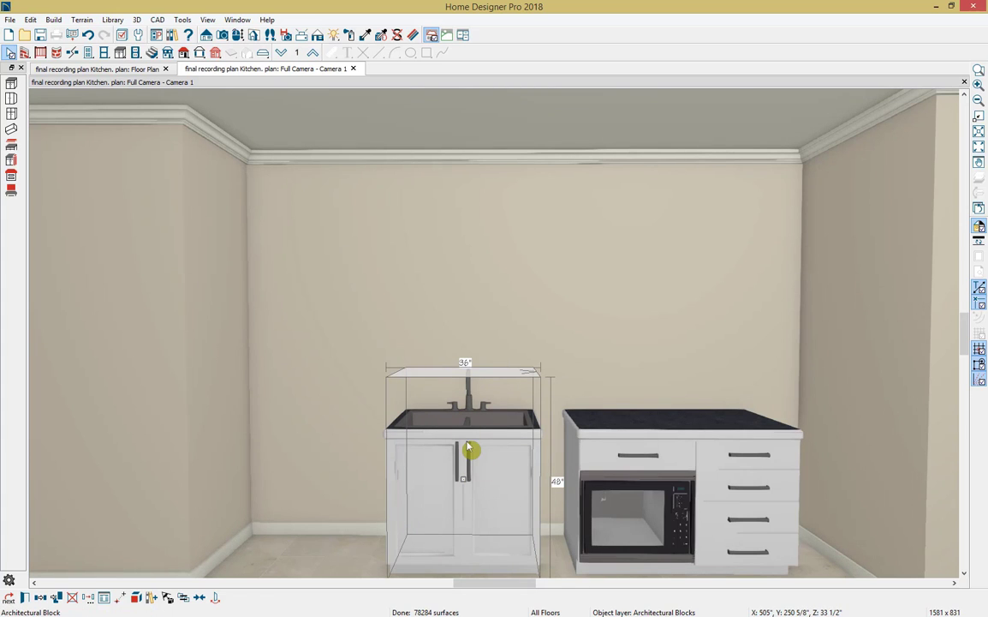
Add the sink block to the library's User Catalog and rename the entry Kitchen Sink.
left_click(155, 599)
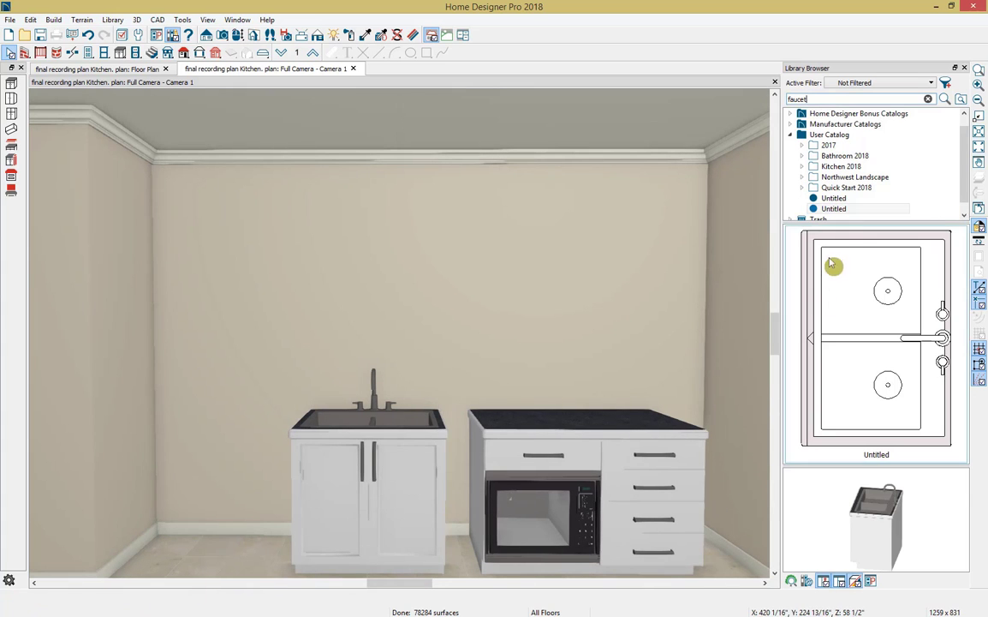
right_click(862, 211)
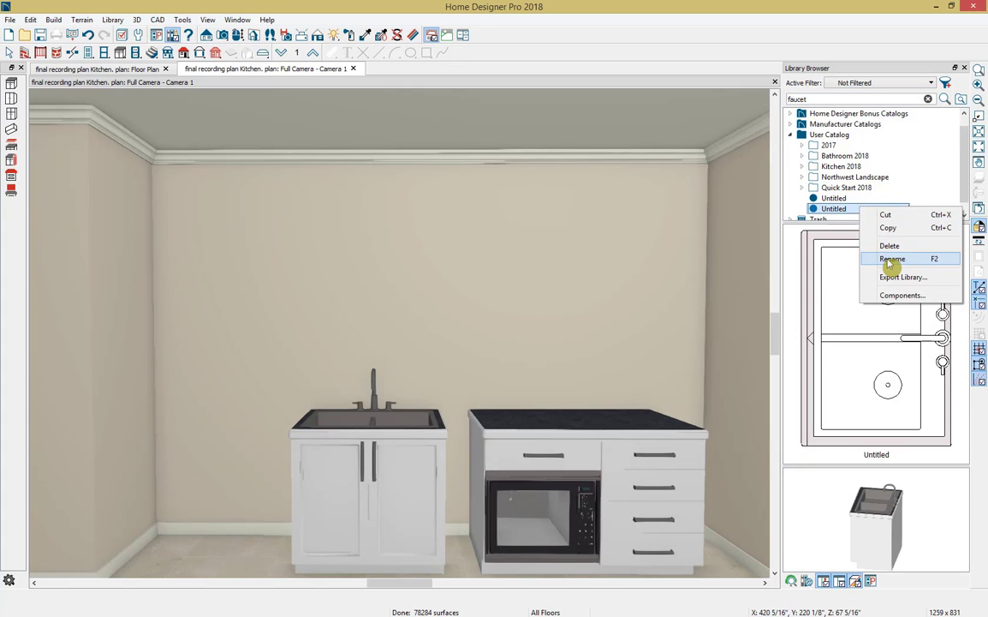
left_click(891, 259)
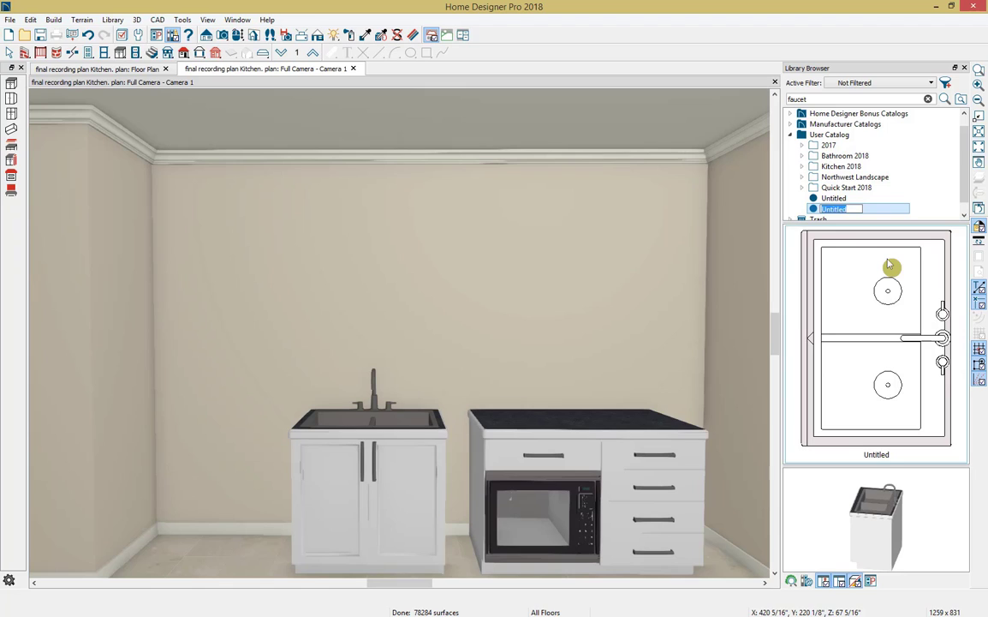
type("Kitch")
key("BackSpace")
type("chen Sink")
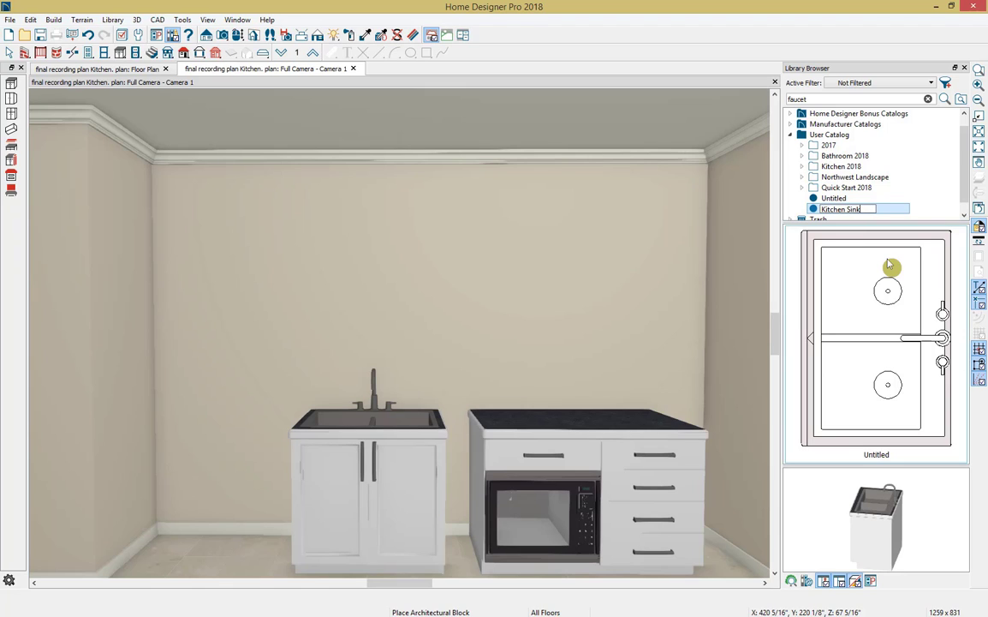
key("Return")
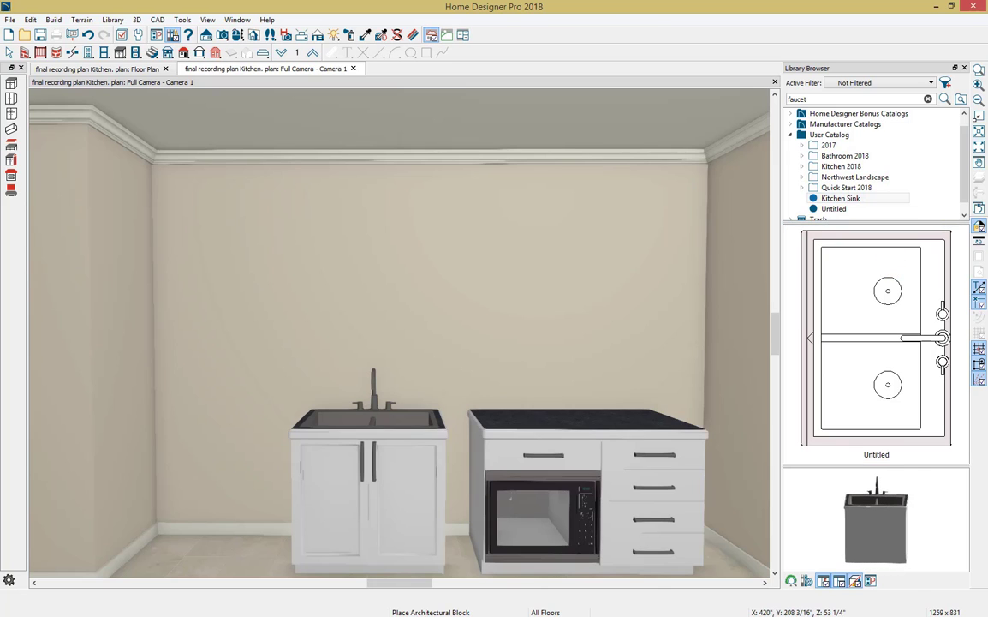
left_click(965, 67)
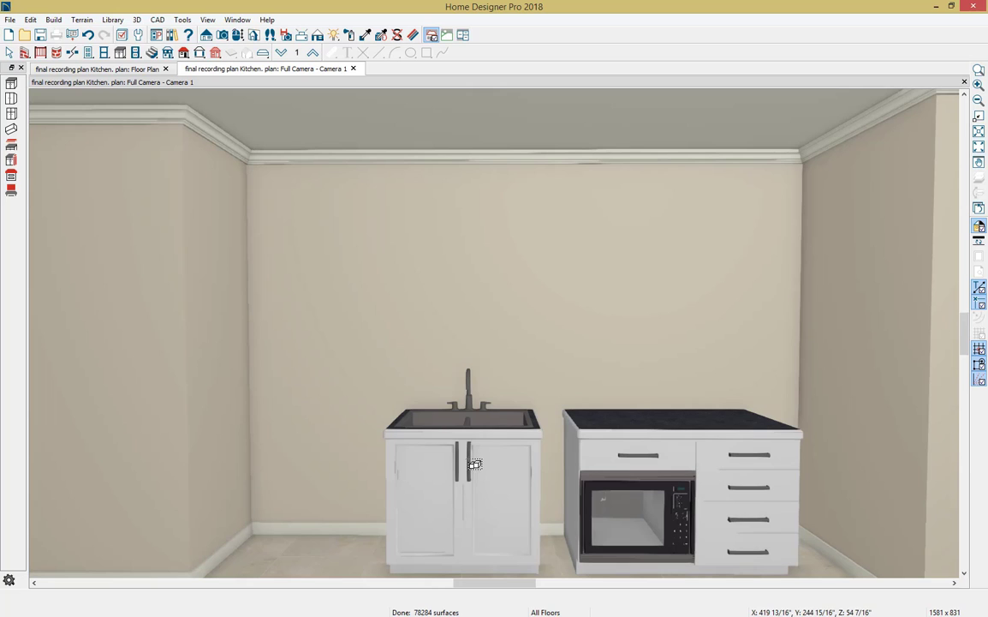
key("Escape")
Move the sink block along the wall so that it butts against the microwave cabinet.
left_click(467, 495)
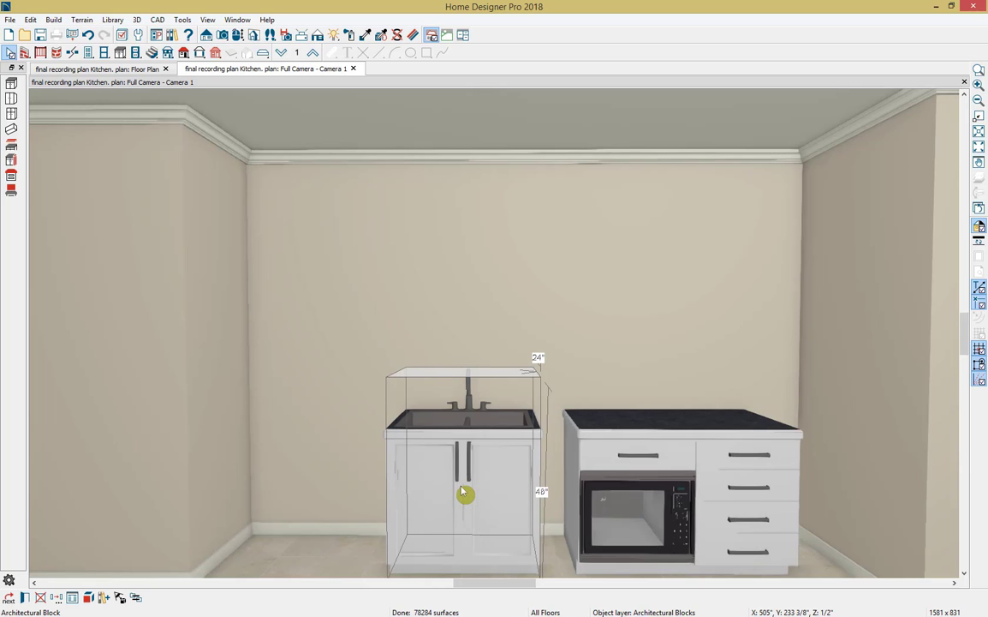
scroll(463, 493, "down", 5)
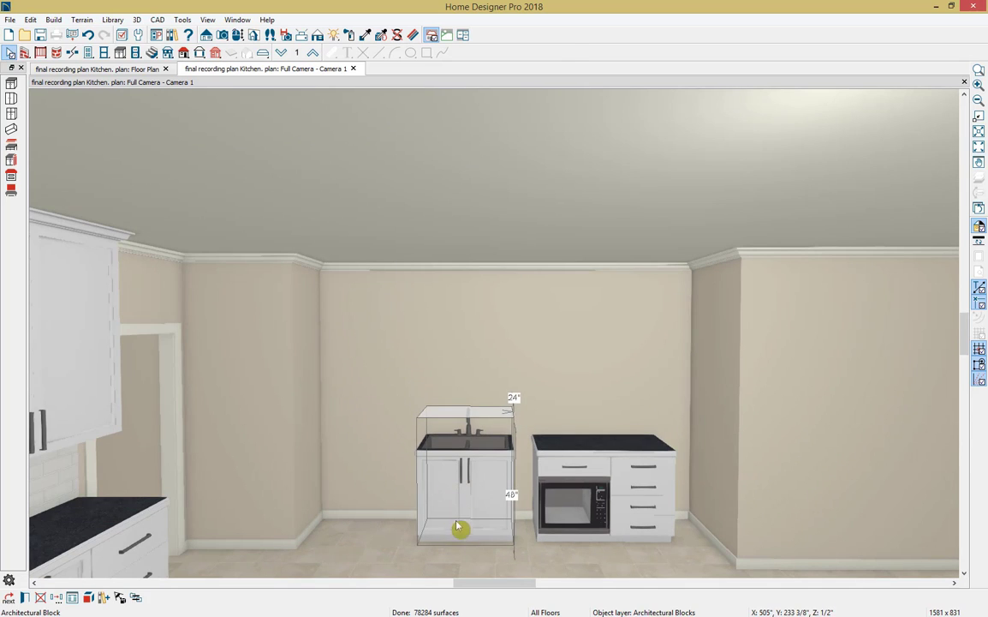
left_click_drag(473, 411, 502, 410)
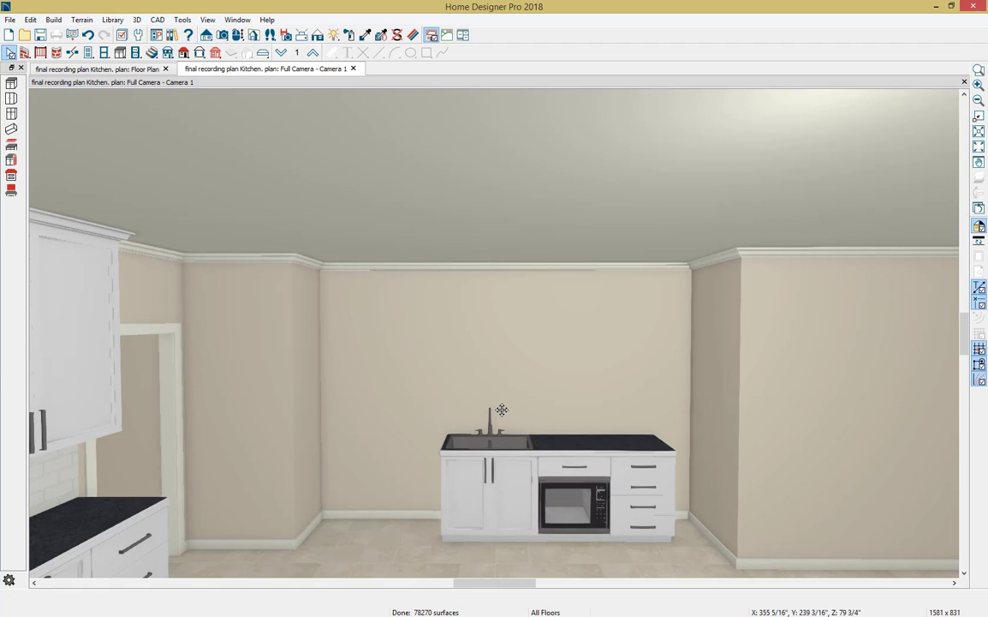
key("ctrl+z")
Widen the end drawer cabinet to about 30 inches and move the whole three-part run farther into the adjacent wall corner.
left_click(672, 505)
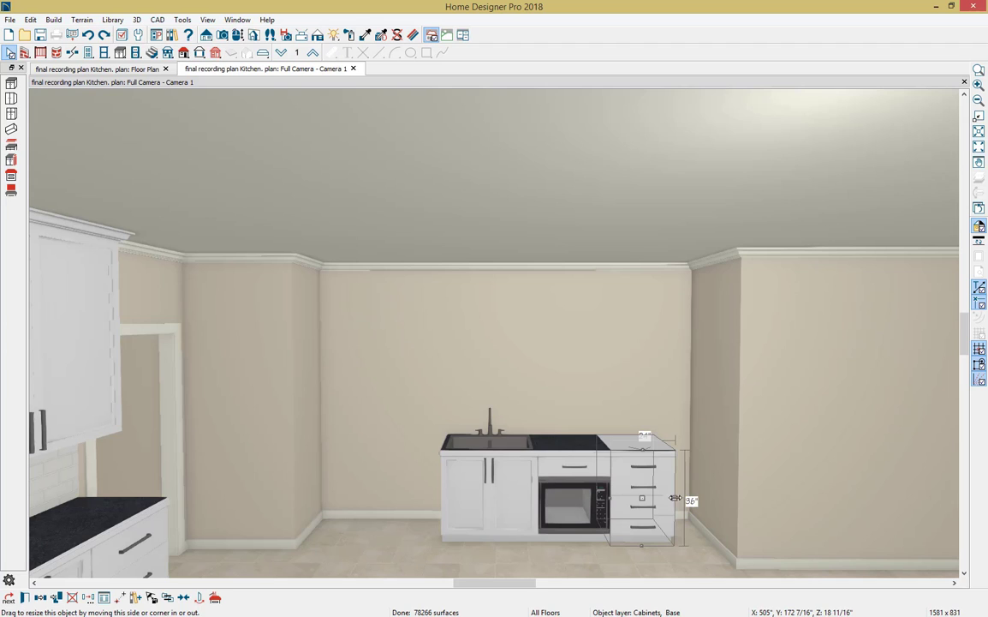
left_click_drag(677, 499, 689, 499)
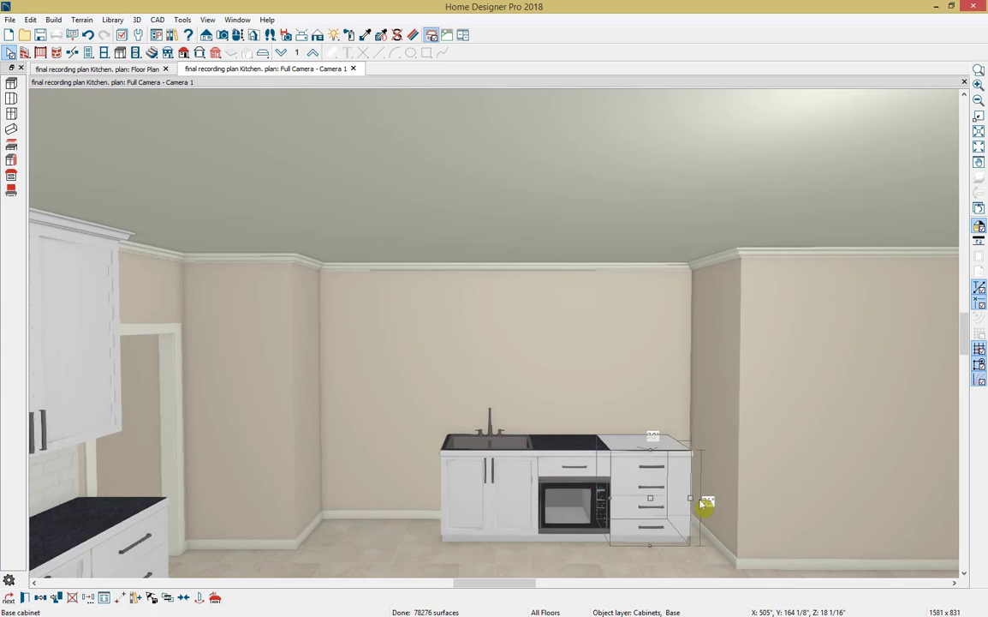
left_click(582, 454, "shift")
left_click(516, 495, "shift")
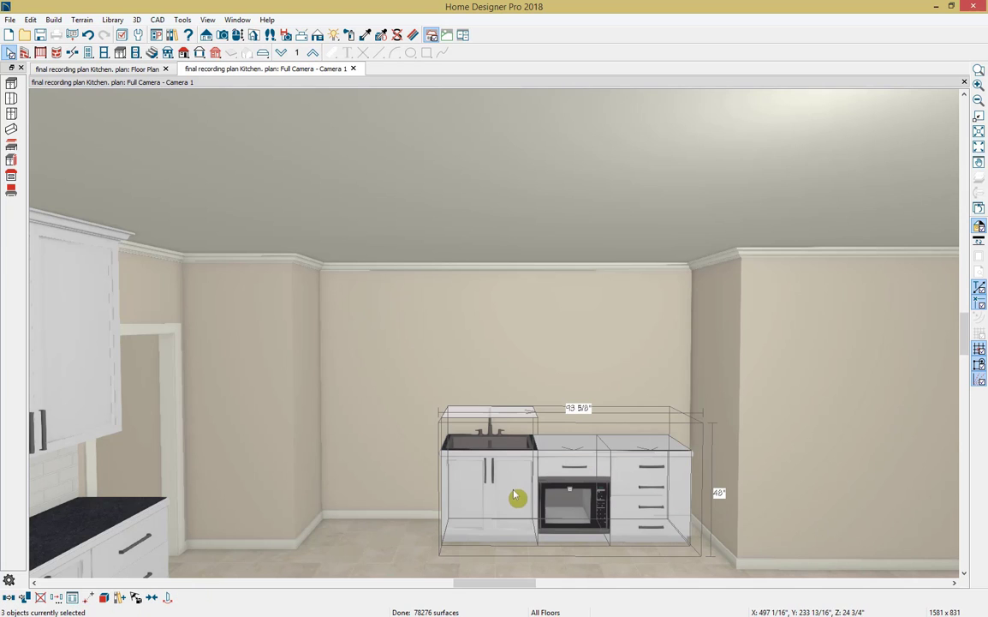
left_click_drag(575, 495, 601, 492)
Copy the four-drawer cabinet to the open side of the sink block and narrow the copy slightly from its outer side.
left_click(694, 499)
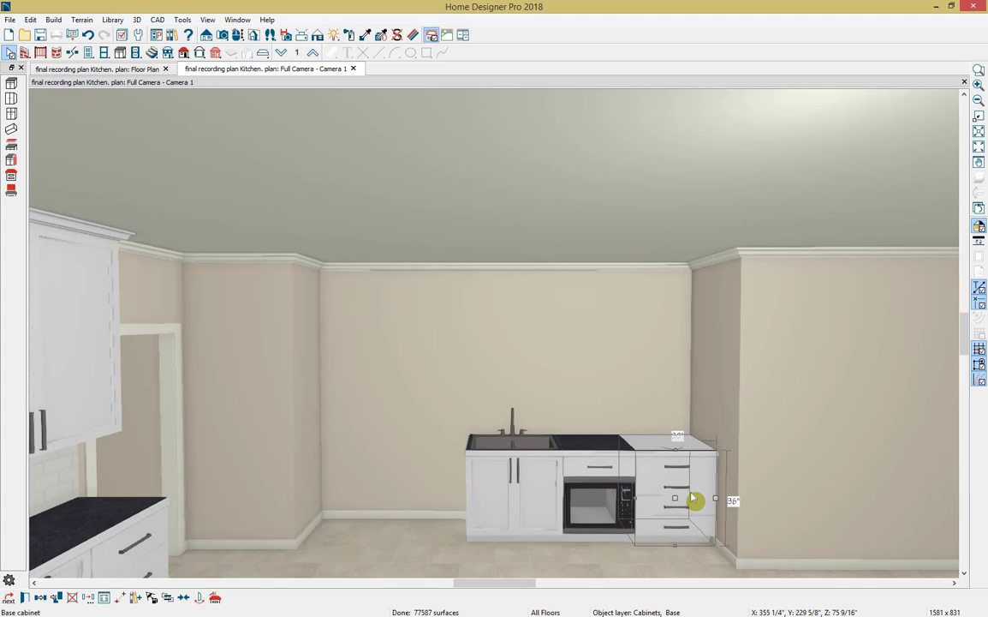
left_click(41, 597)
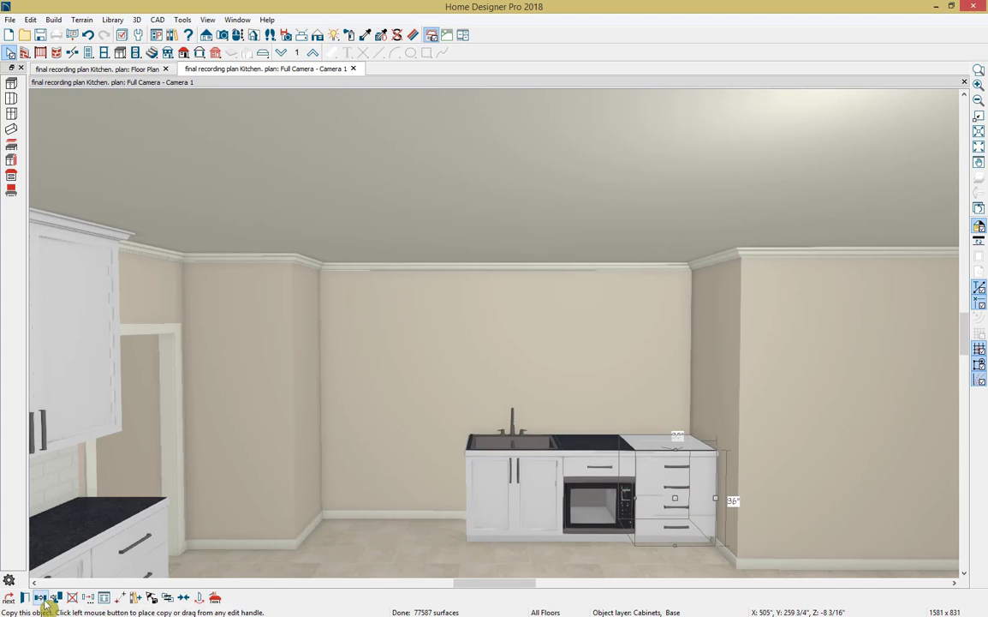
left_click(368, 487)
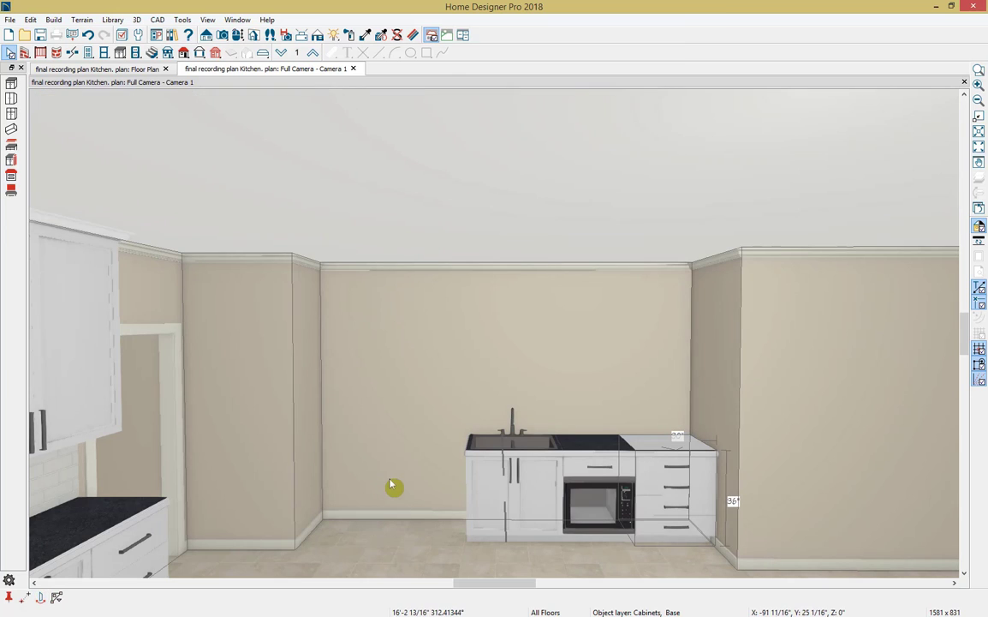
left_click_drag(392, 487, 470, 492)
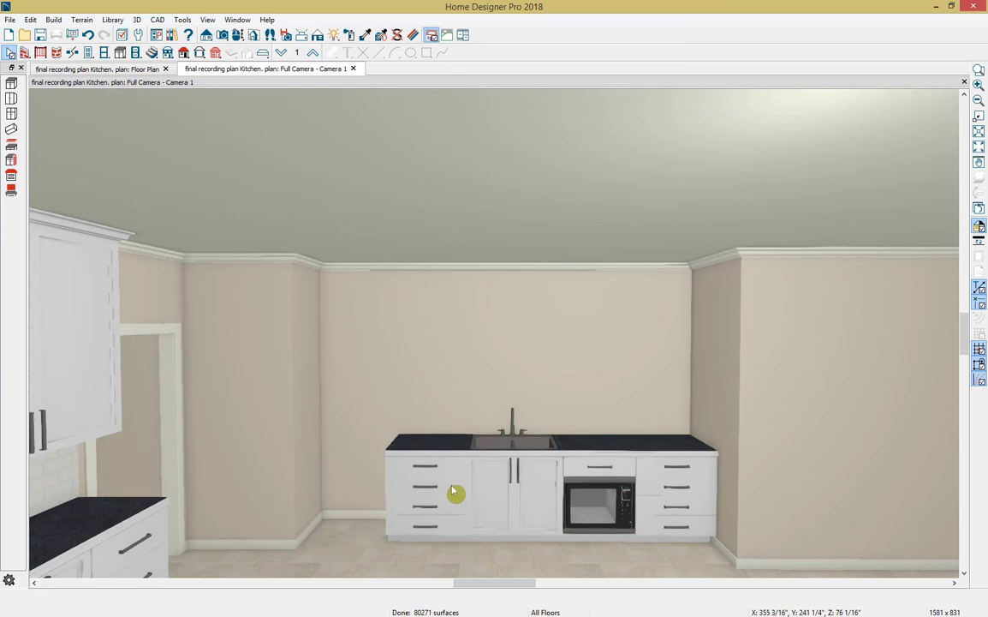
left_click(441, 497)
left_click_drag(387, 498, 399, 501)
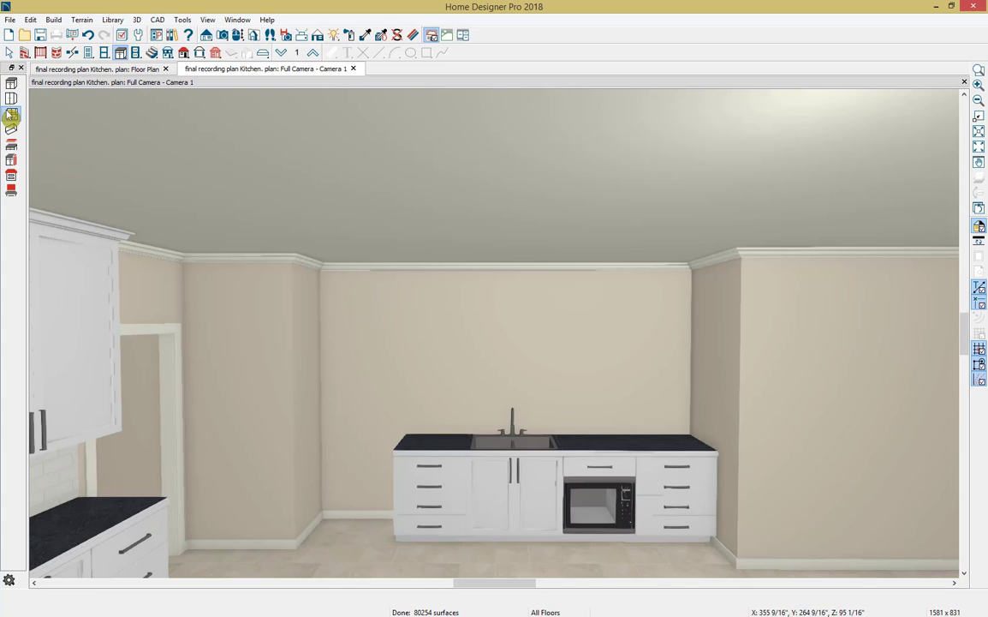
Place a full height cabinet between the copied drawer cabinet and the wall corner.
left_click(11, 115)
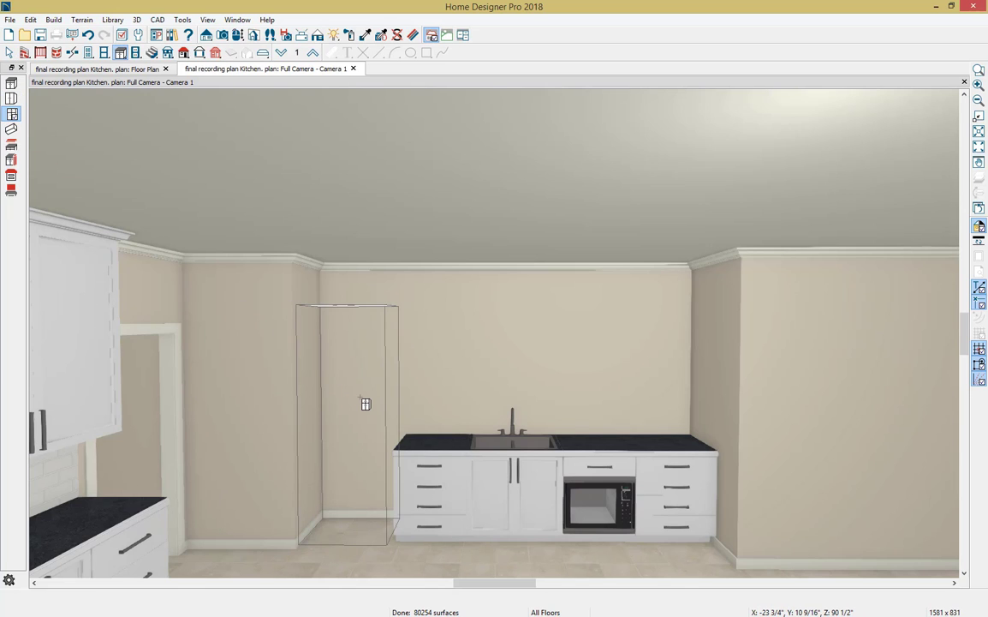
left_click(367, 404)
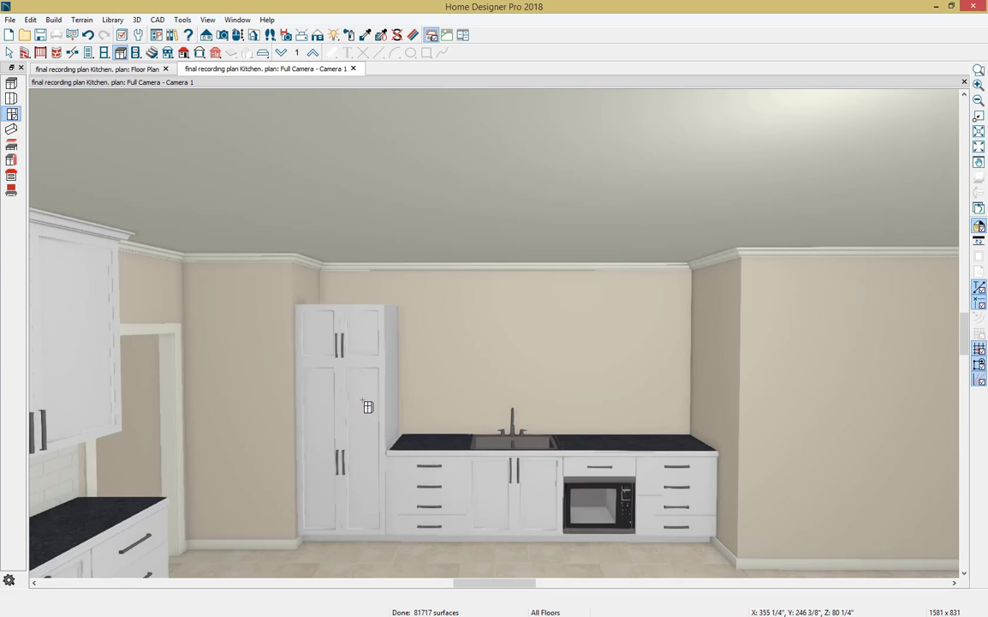
key("space")
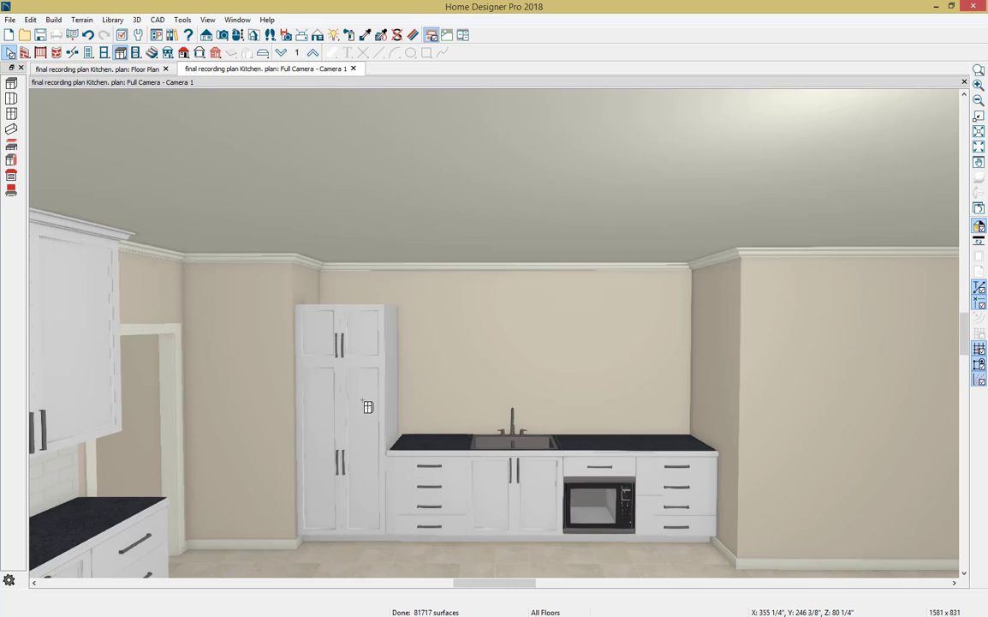
Place the Combo Oven from the Kitchen 2018 Appliances library folder into the full height cabinet.
key("y")
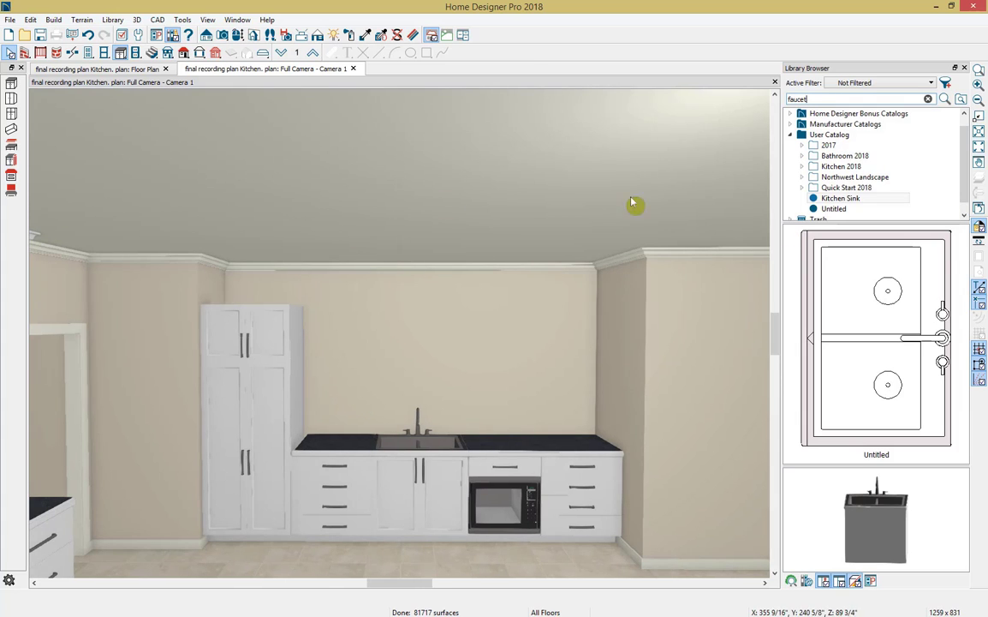
left_click(803, 167)
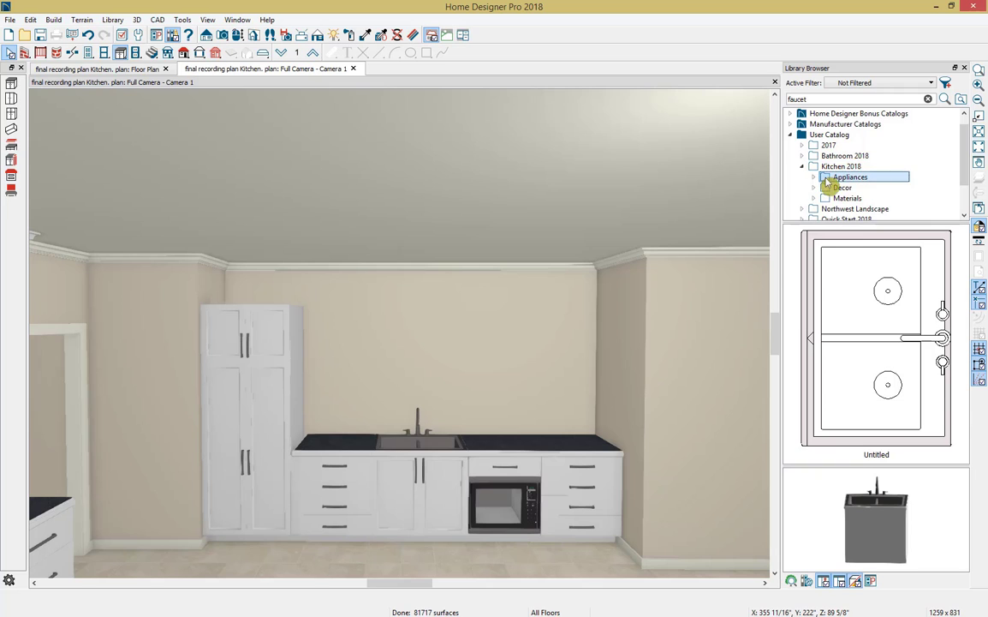
left_click(843, 177)
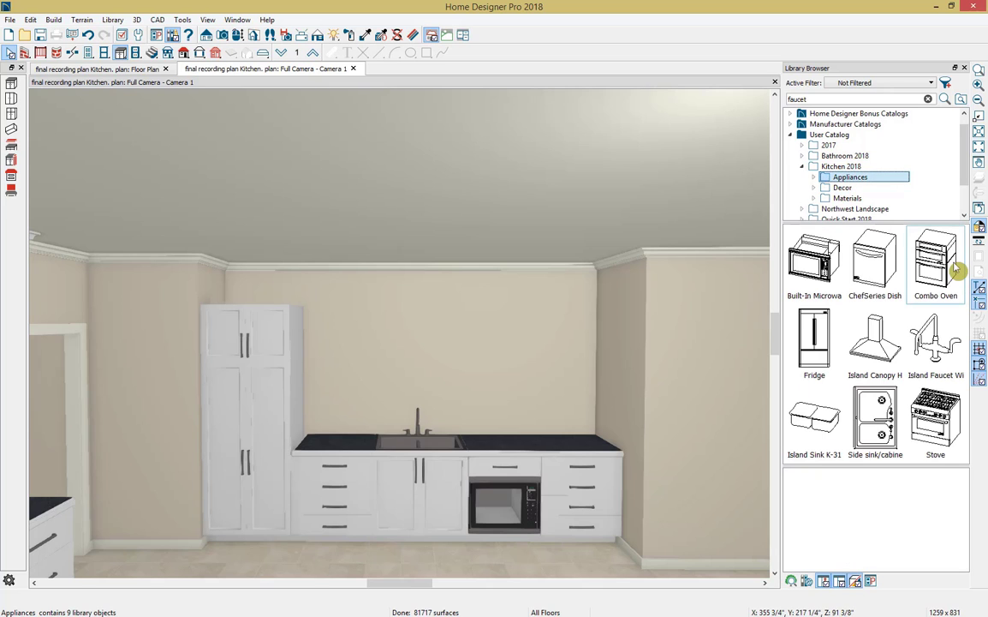
left_click(953, 269)
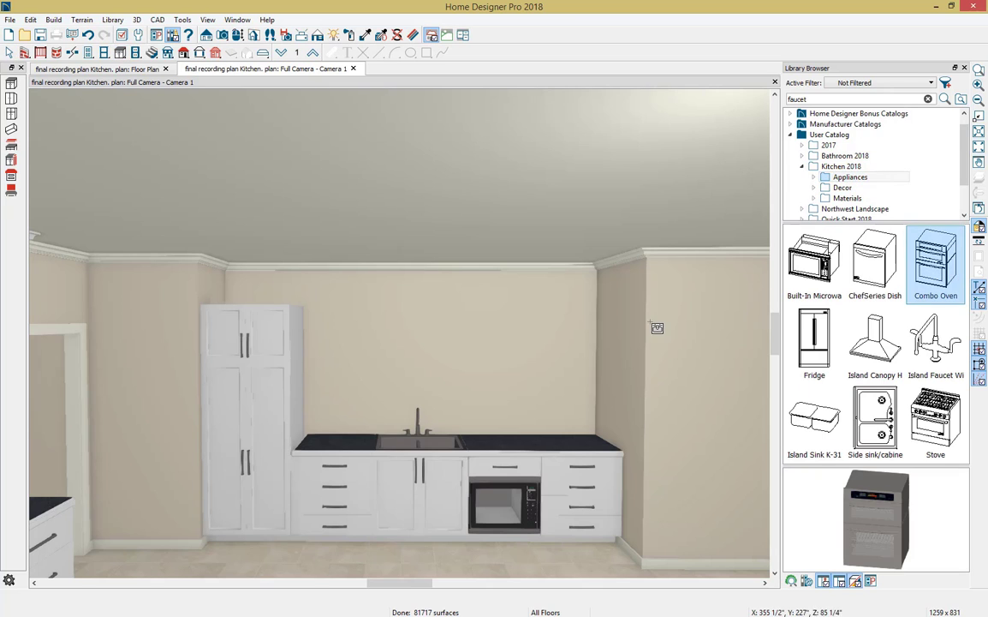
left_click(252, 414)
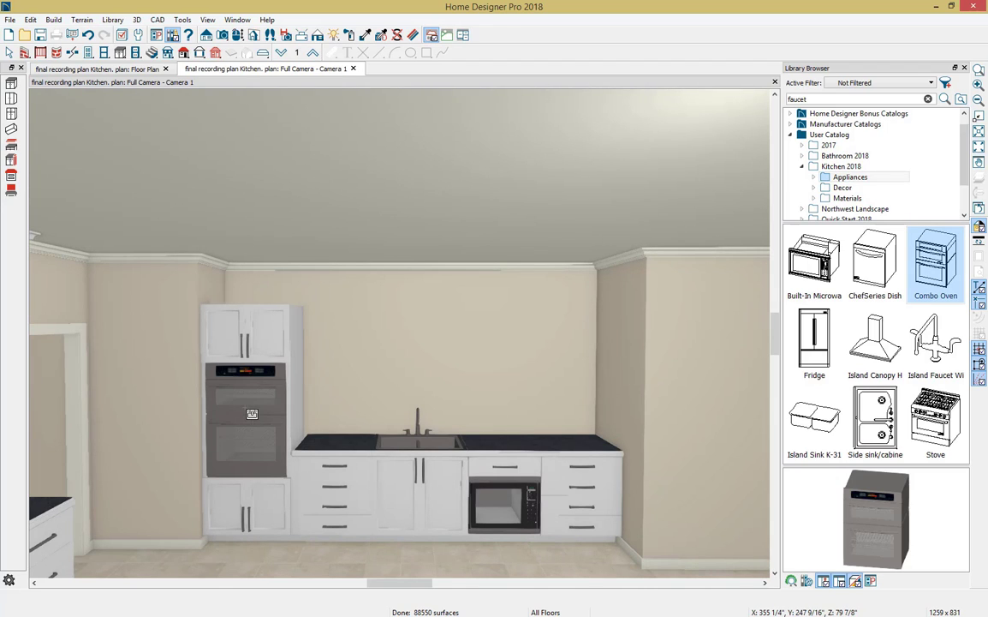
key("space")
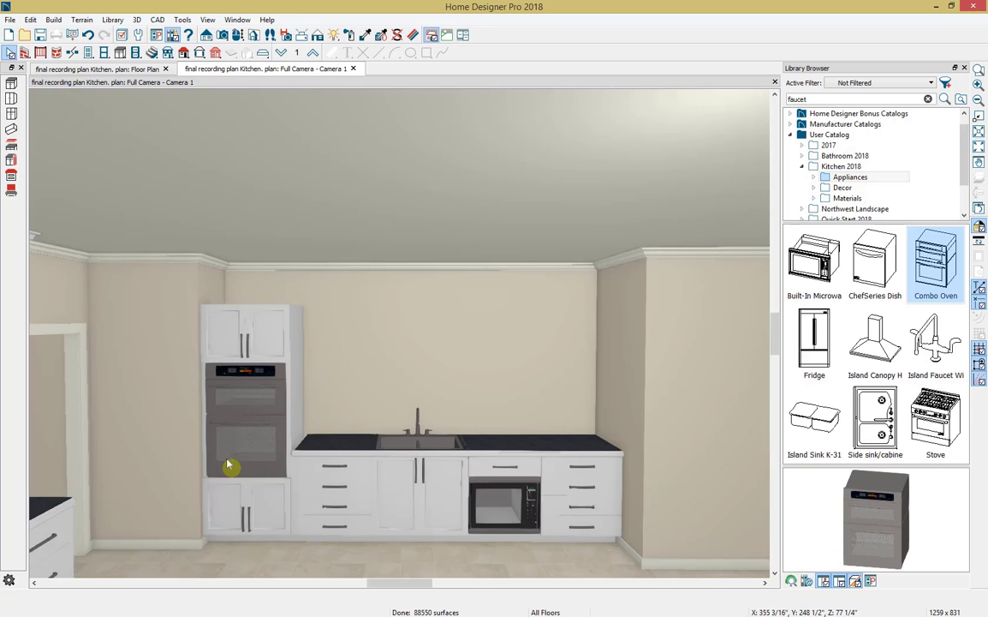
Add the CA-21 crown molding profile from the core catalogs to the full height oven cabinet.
double_click(273, 514)
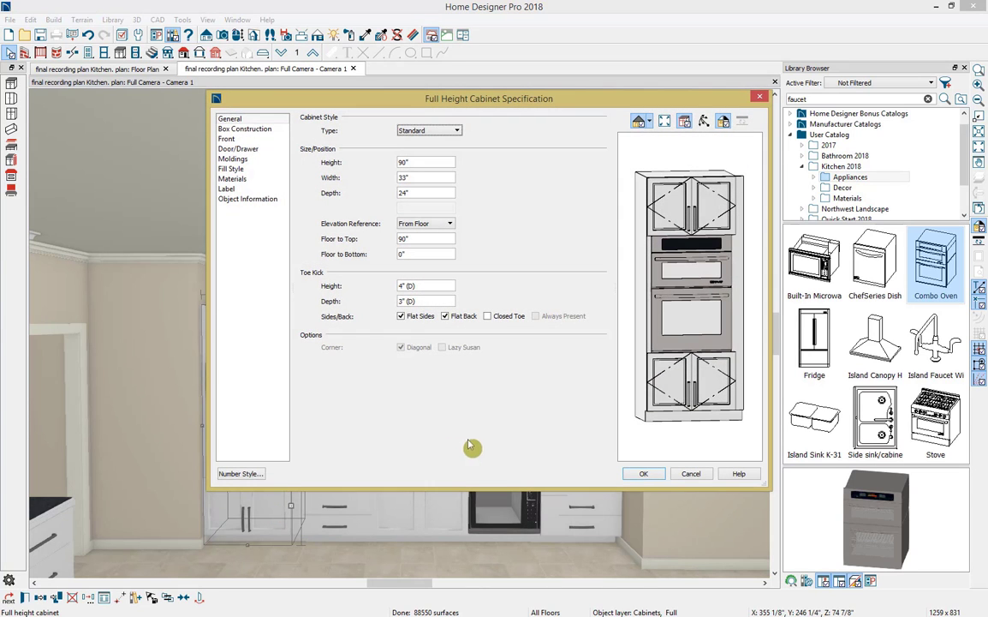
left_click(257, 161)
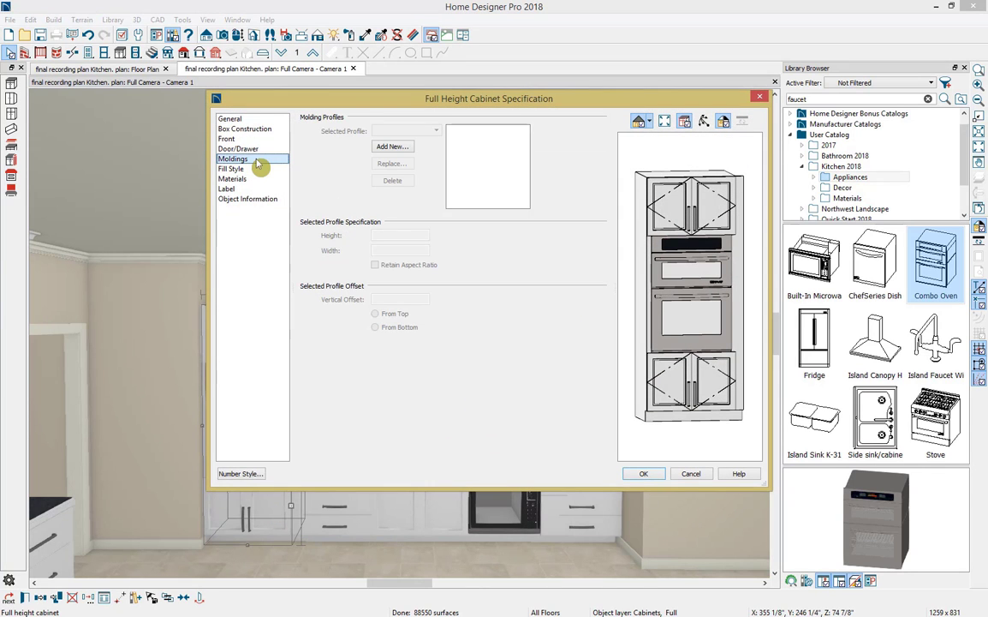
left_click(392, 145)
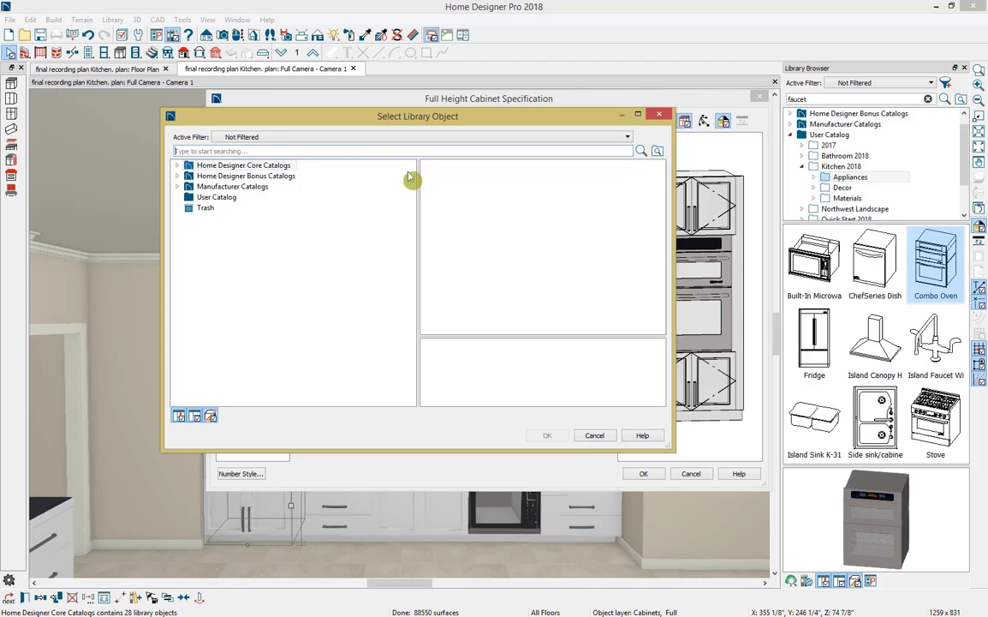
double_click(211, 167)
left_click(213, 178)
double_click(538, 224)
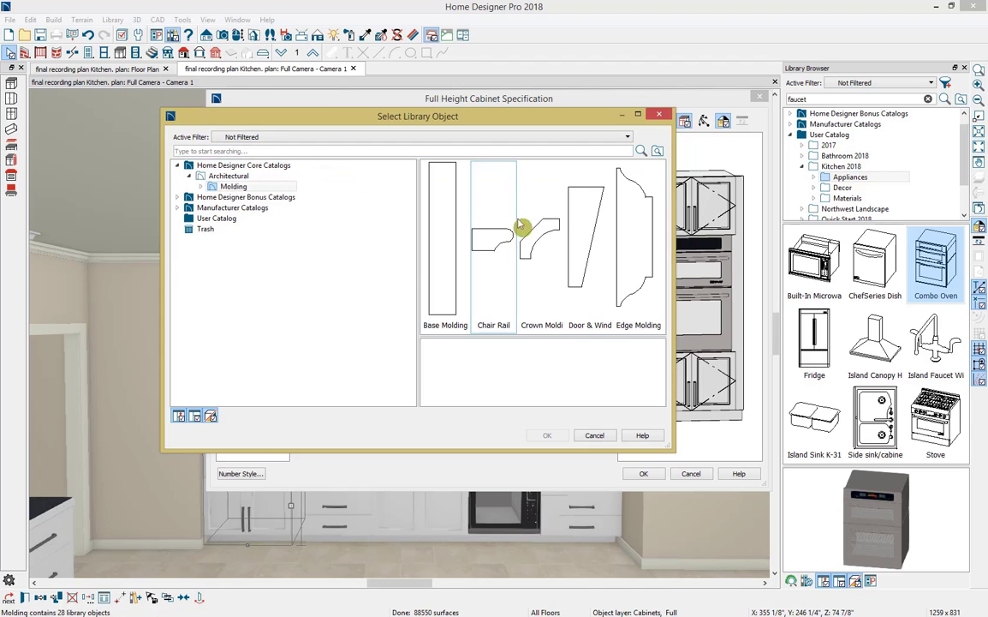
double_click(525, 225)
left_click(540, 184)
left_click(546, 435)
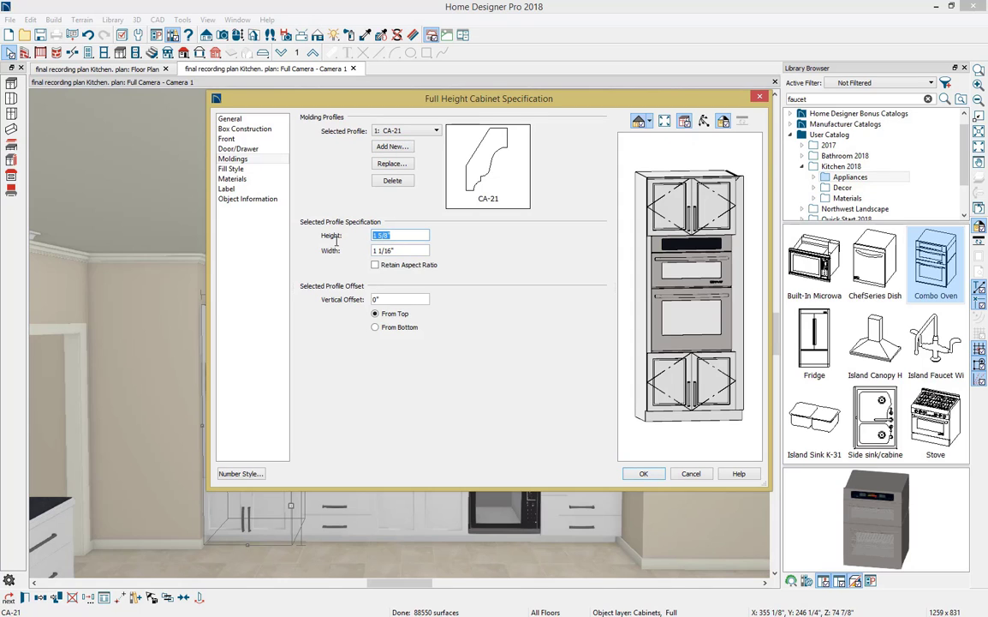
Set the CA-21 molding's height and width to 3" and its vertical offset from the top to -2".
type("3")
key("Tab")
type("3")
key("Tab")
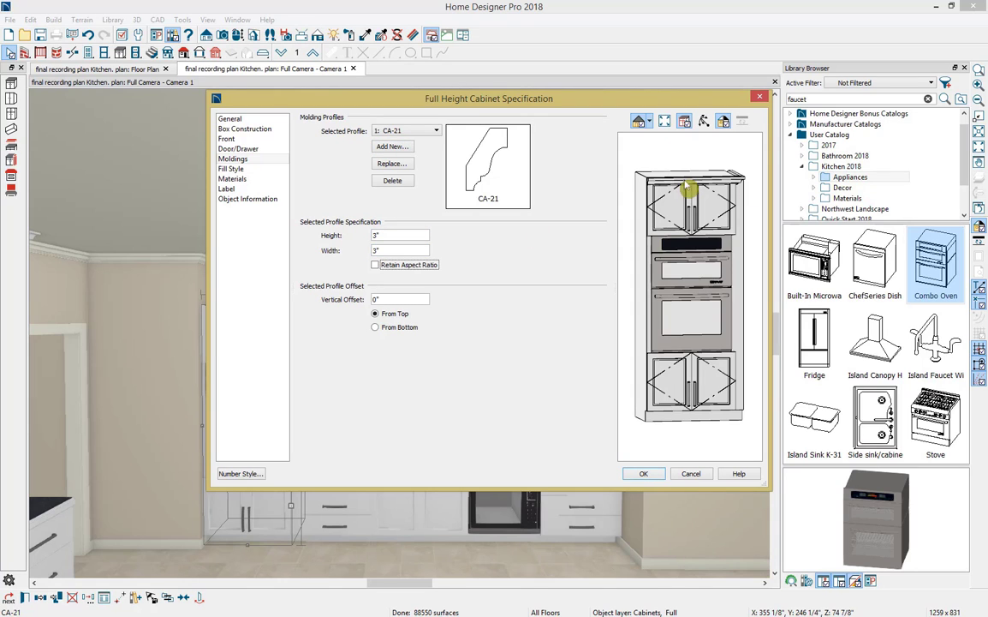
scroll(687, 187, "up", 4)
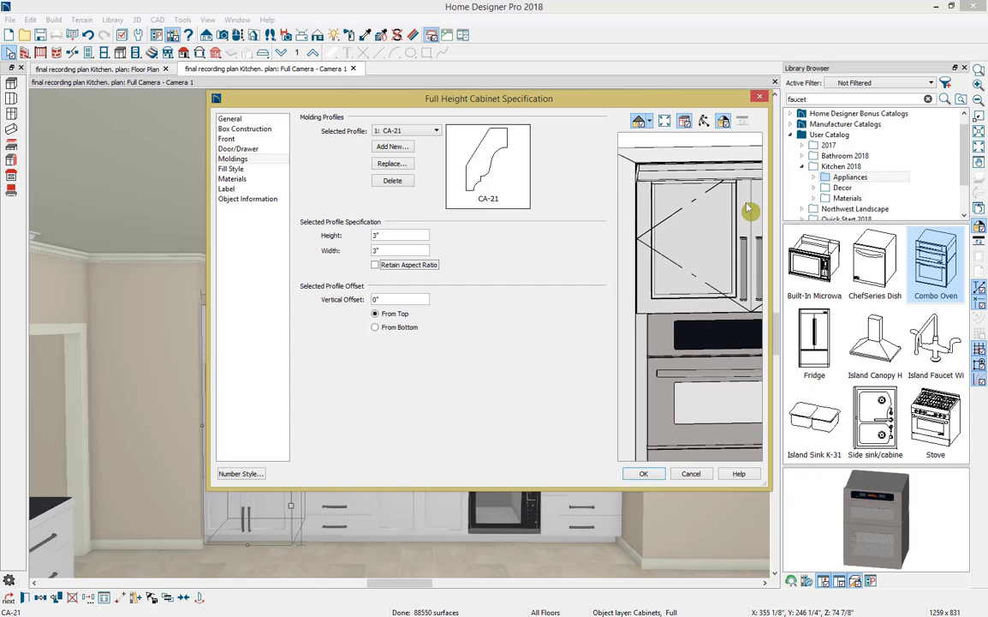
double_click(392, 299)
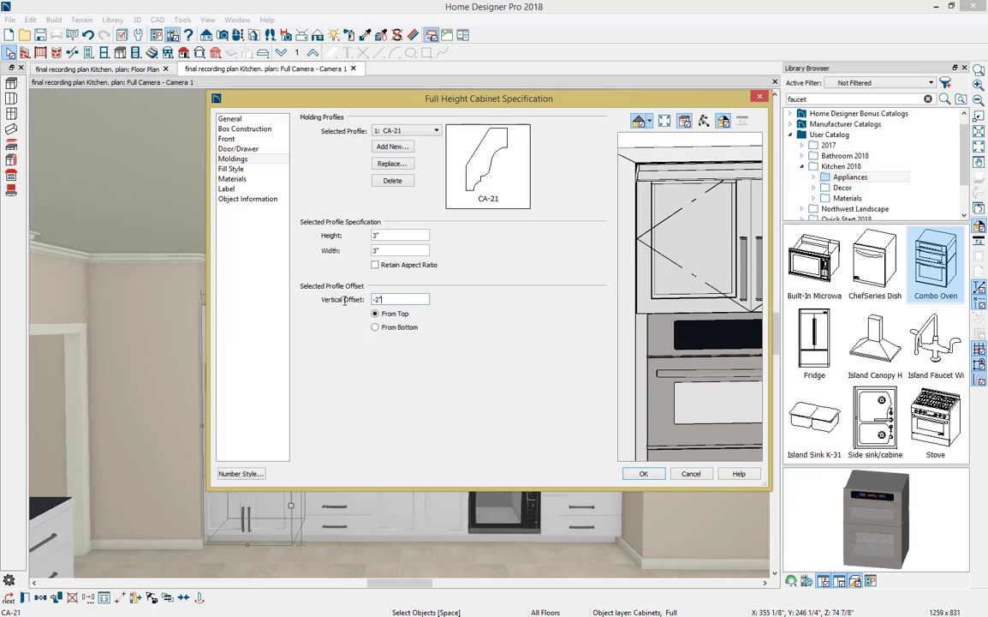
type("-2\"")
key("Tab")
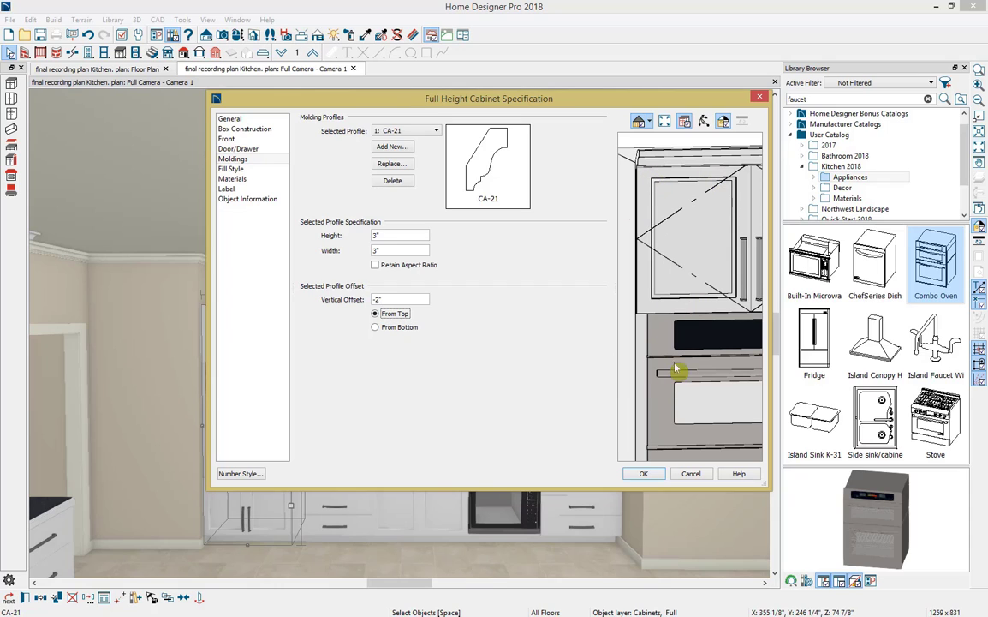
Replace the lower doors of the full height oven cabinet with two stacked drawers by changing the item type to Drawer and splitting it horizontally.
left_click(228, 139)
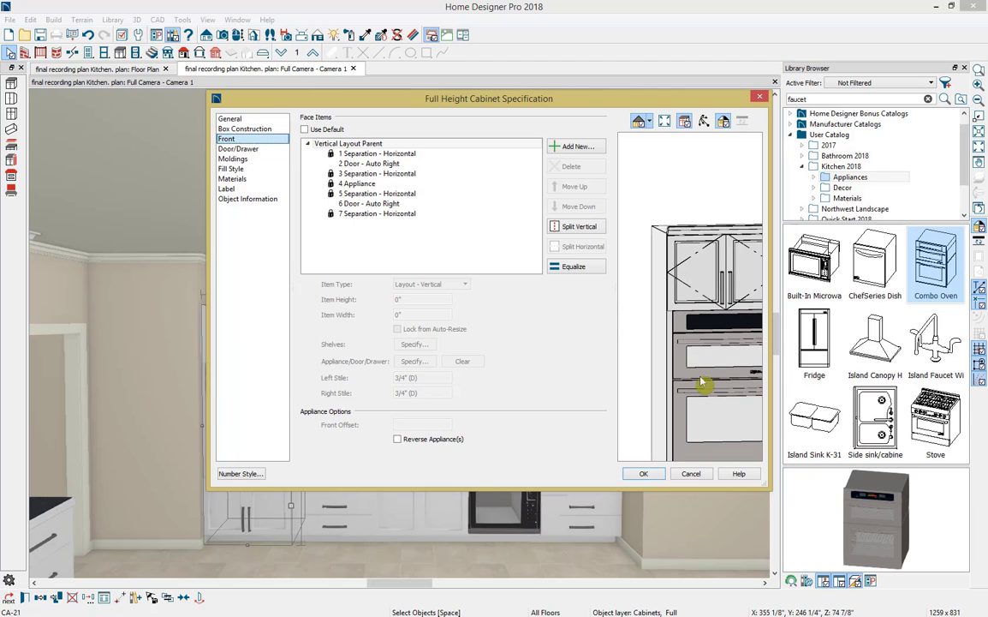
left_click_drag(700, 383, 668, 268)
left_click(700, 399)
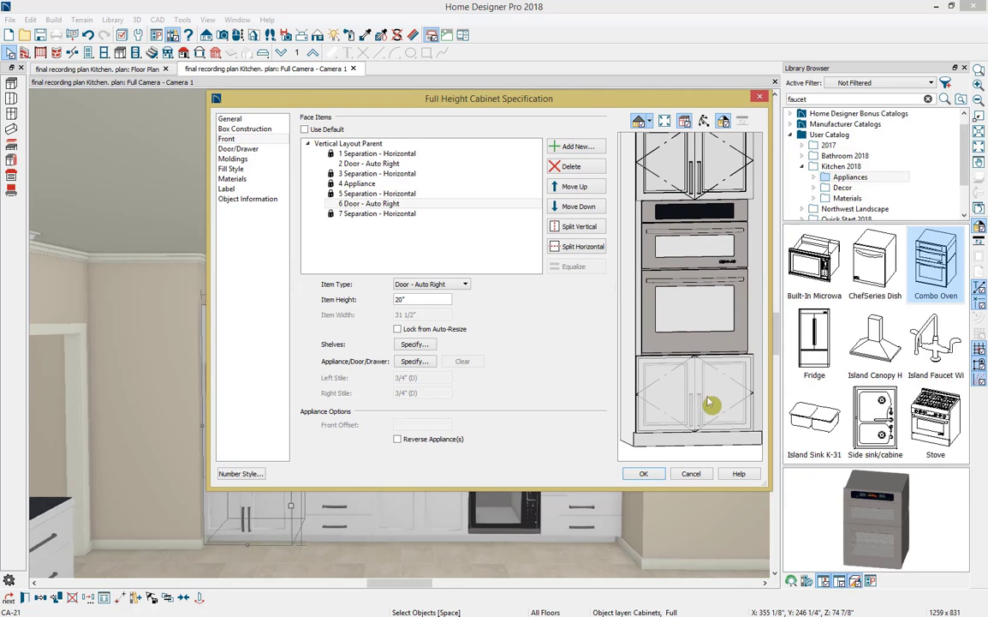
left_click(448, 286)
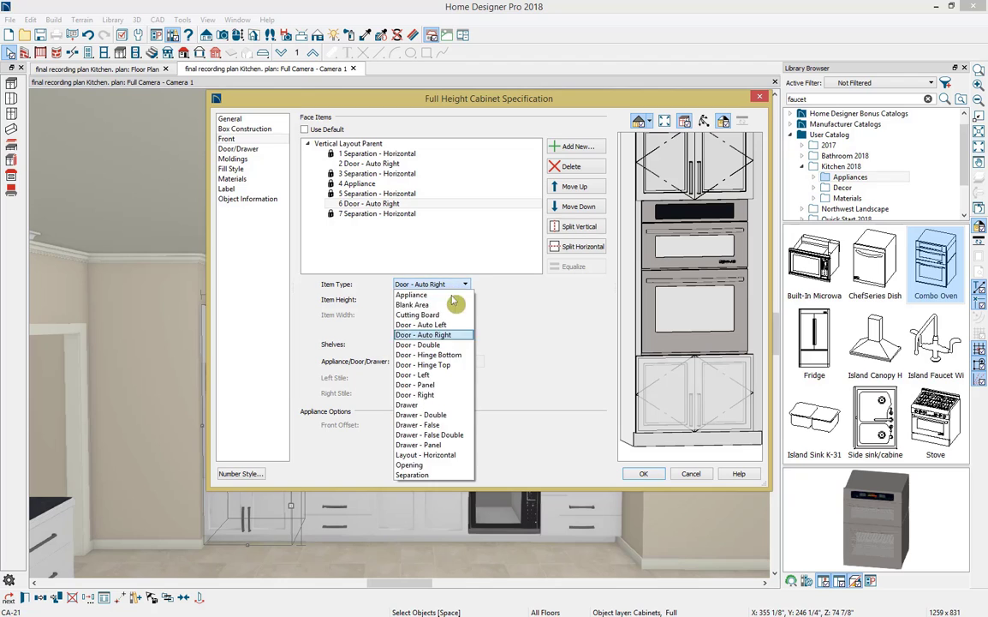
left_click(458, 406)
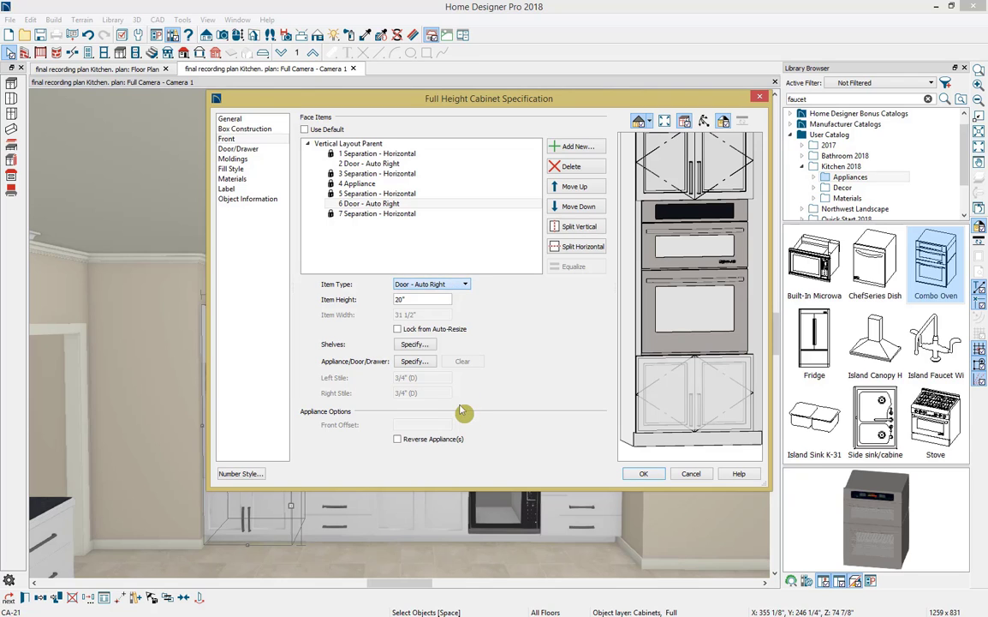
left_click(567, 247)
left_click(647, 474)
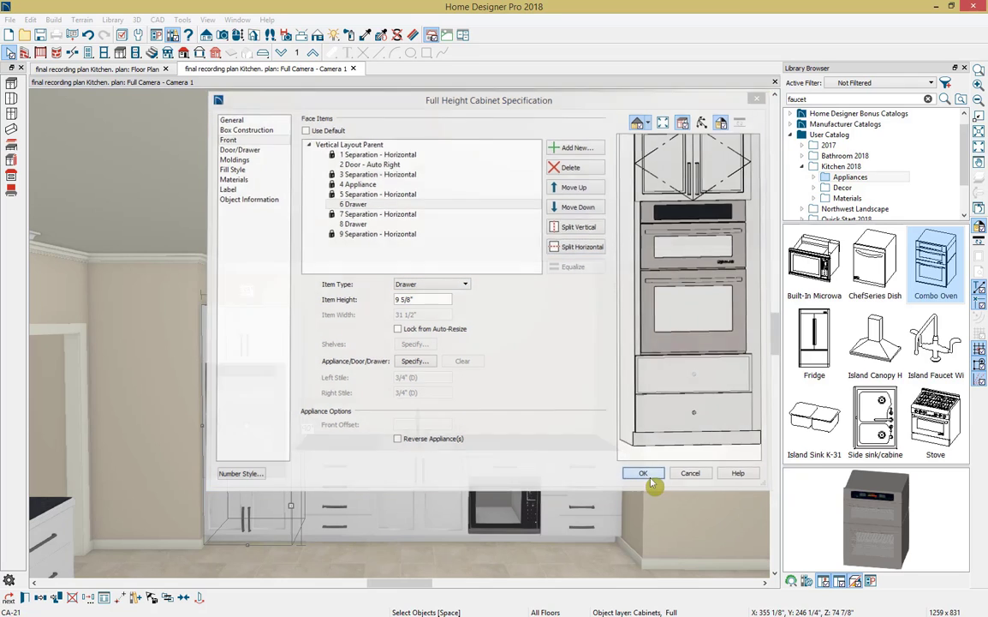
key("Escape")
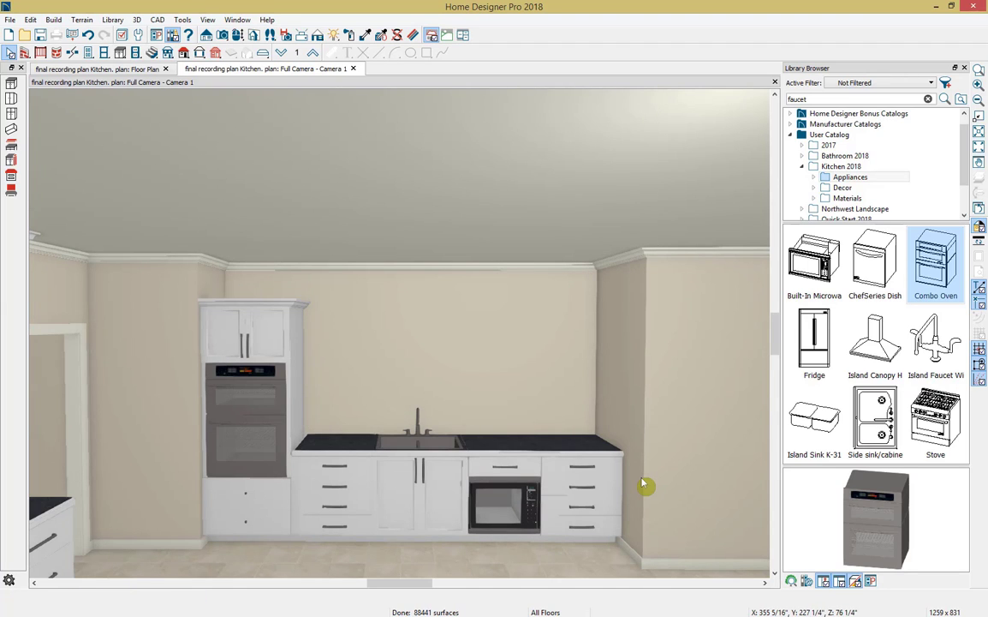
Apply the Long Pull Horizontal Short hardware from the Bonus Catalogs' Cabinet Hardware, Oversized Pulls folder to the oven cabinet's lower drawers.
left_click(802, 166)
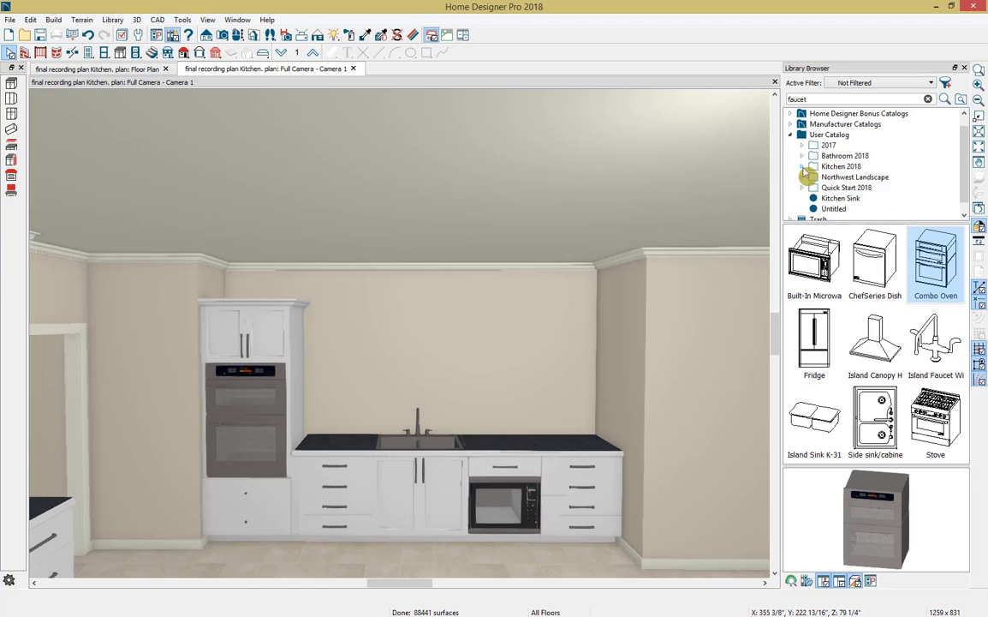
left_click(792, 114)
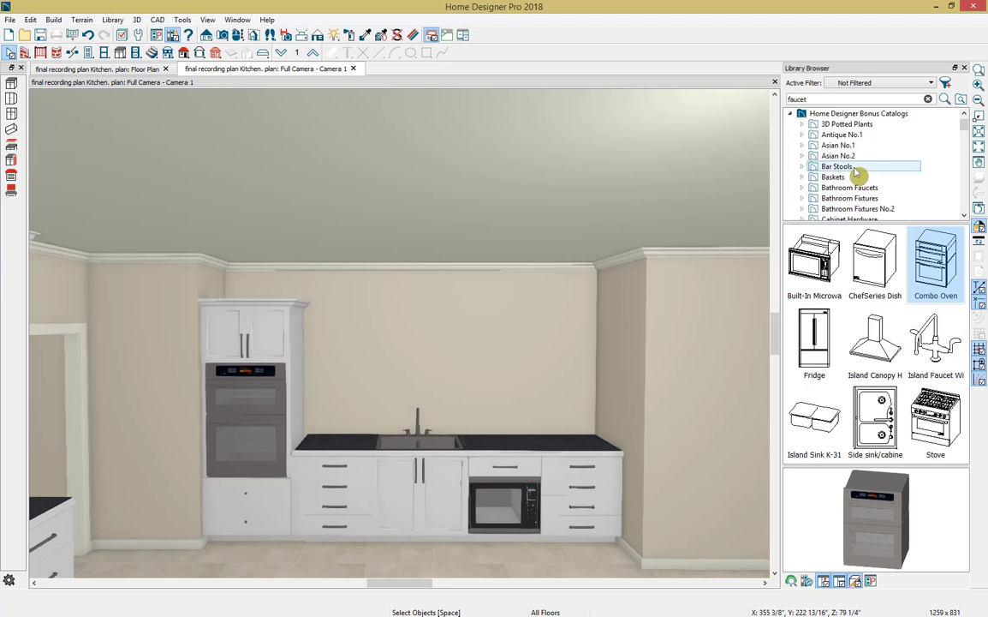
scroll(860, 180, "down", 1)
left_click(885, 210)
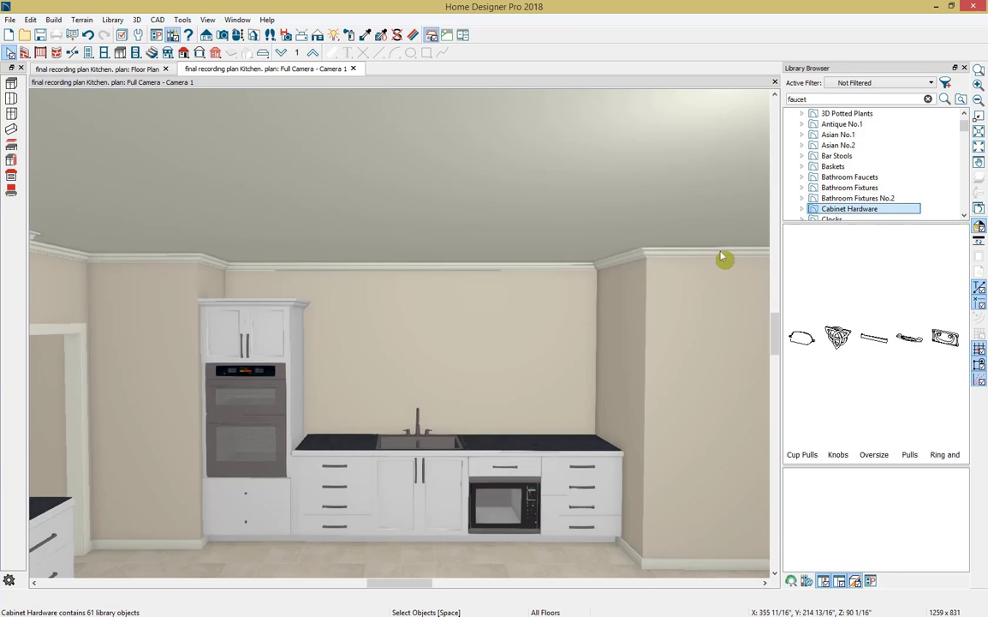
double_click(875, 337)
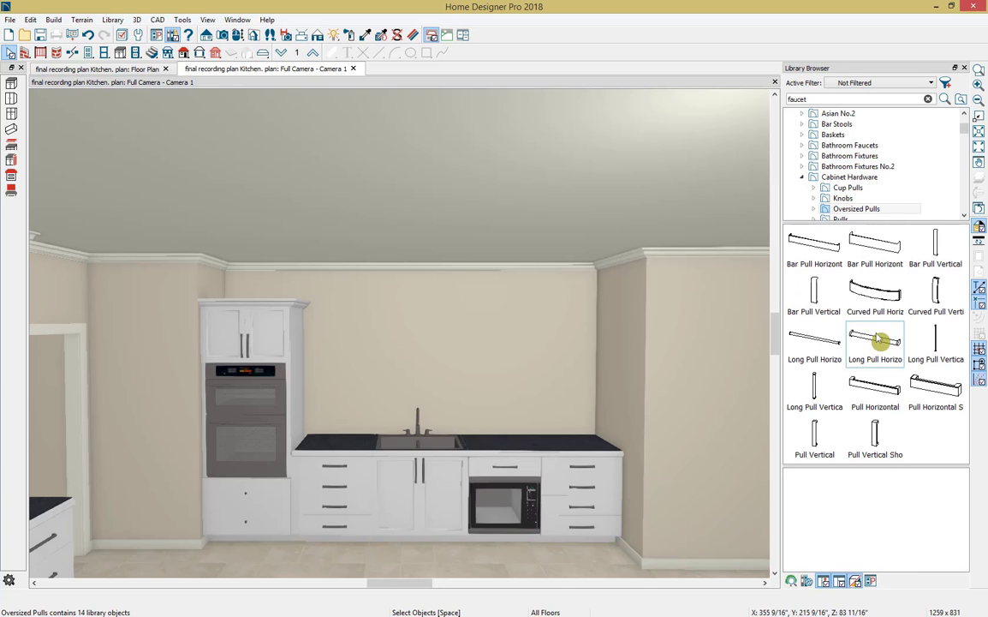
left_click(879, 347)
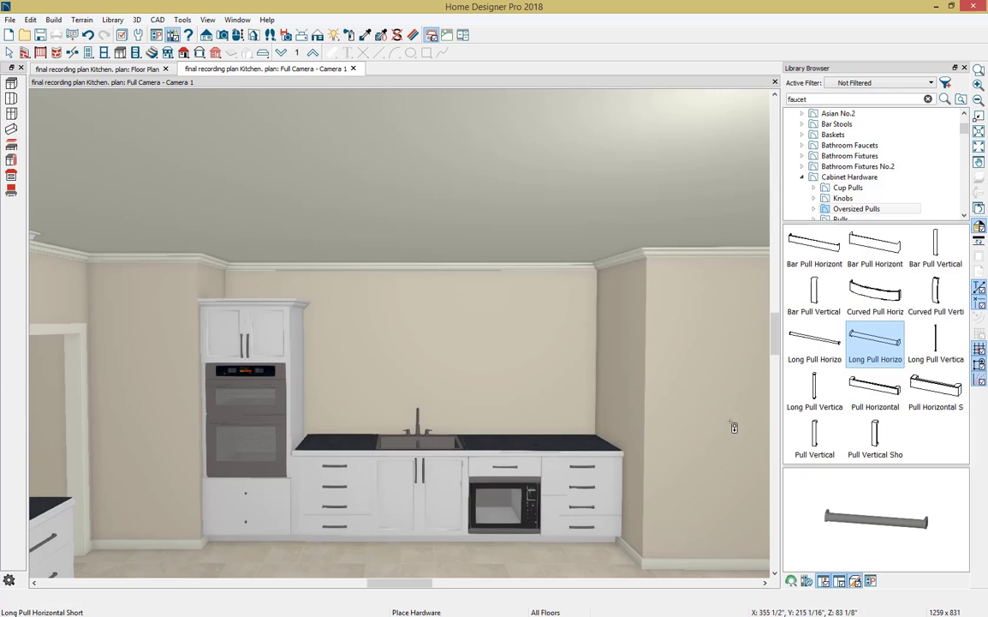
left_click(243, 523)
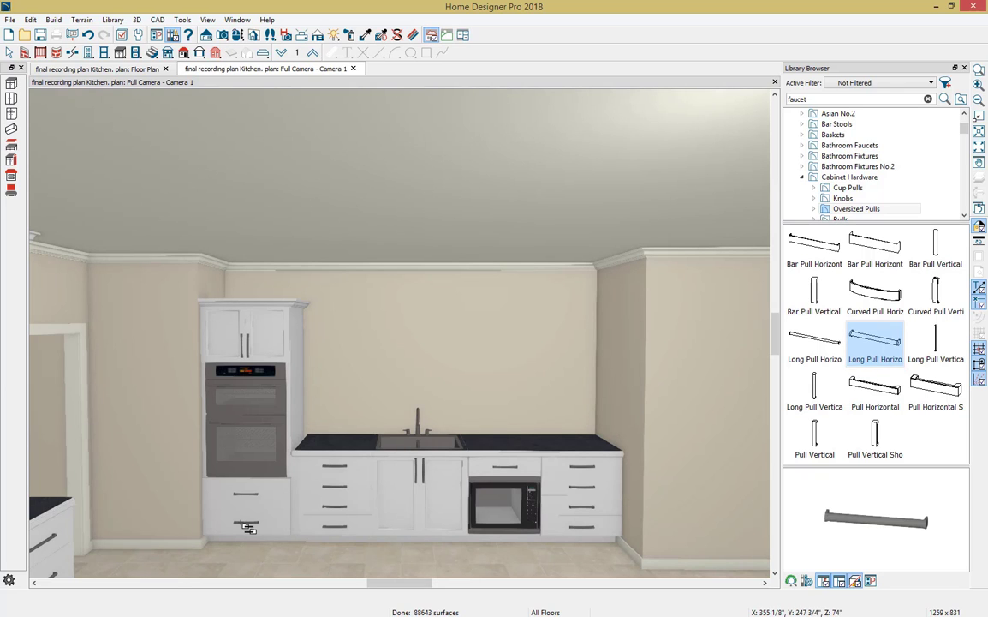
Place a row of four windows on the wall above the sink countertop, between the oven cabinet and the far corner.
left_click(964, 67)
left_click(12, 83)
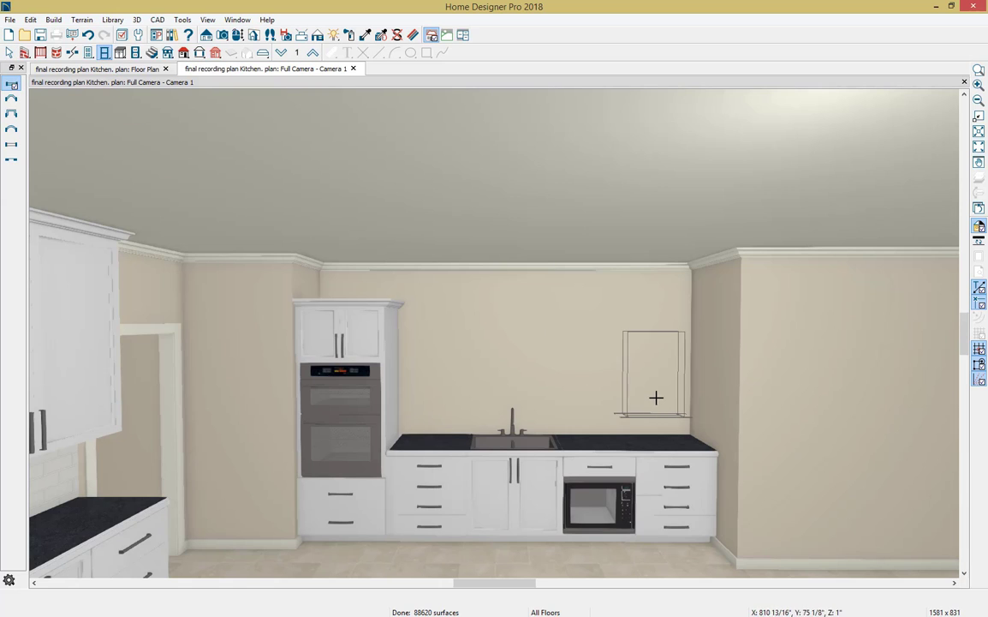
left_click(658, 394)
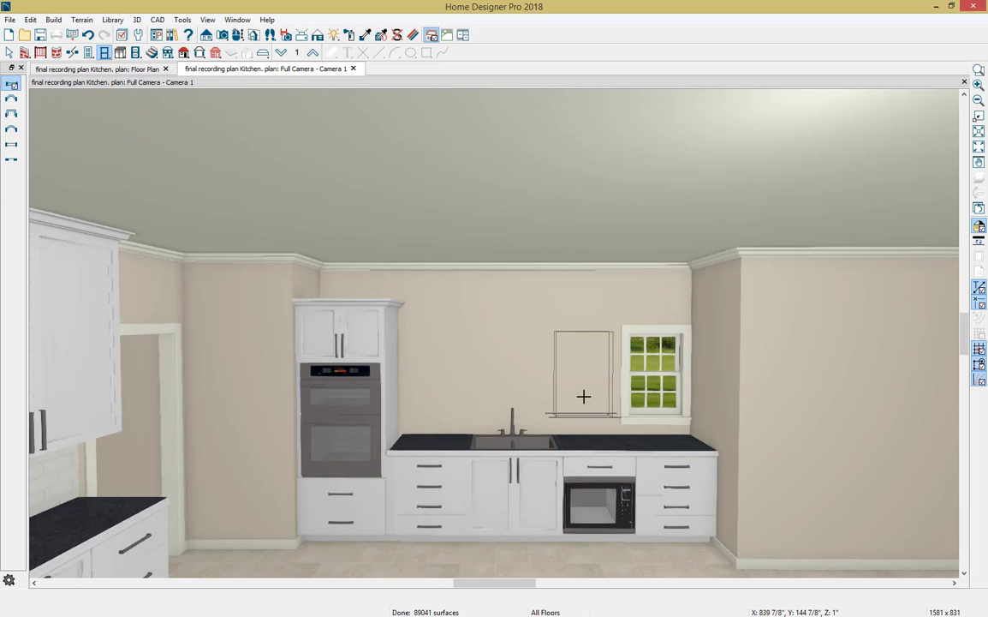
left_click(584, 395)
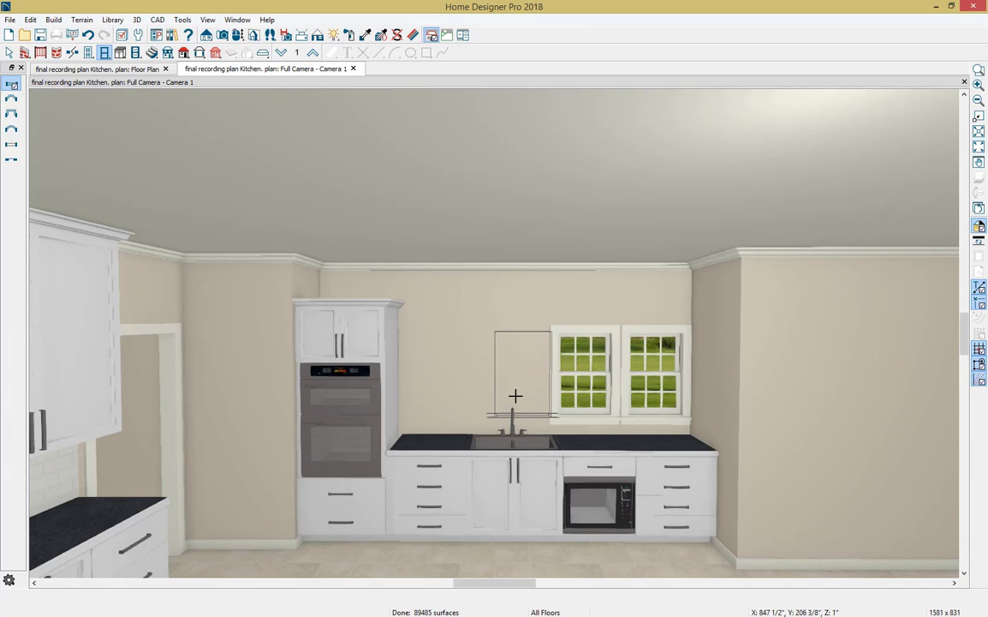
left_click(460, 394)
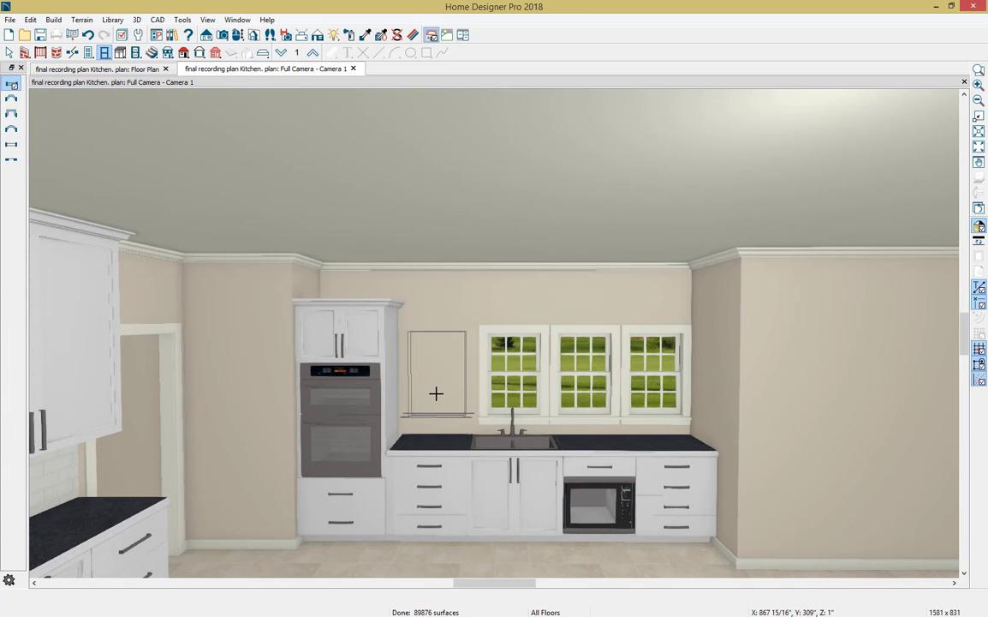
left_click(436, 394)
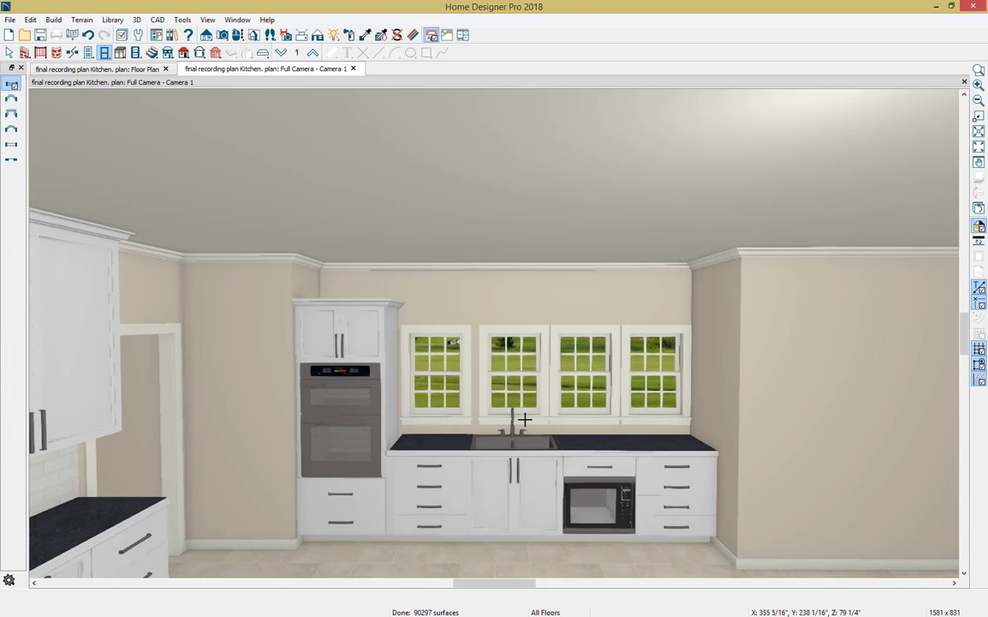
key("Escape")
Nudge the three windows farthest from the oven cabinet so that all four windows above the counter are evenly spaced.
left_click(512, 396)
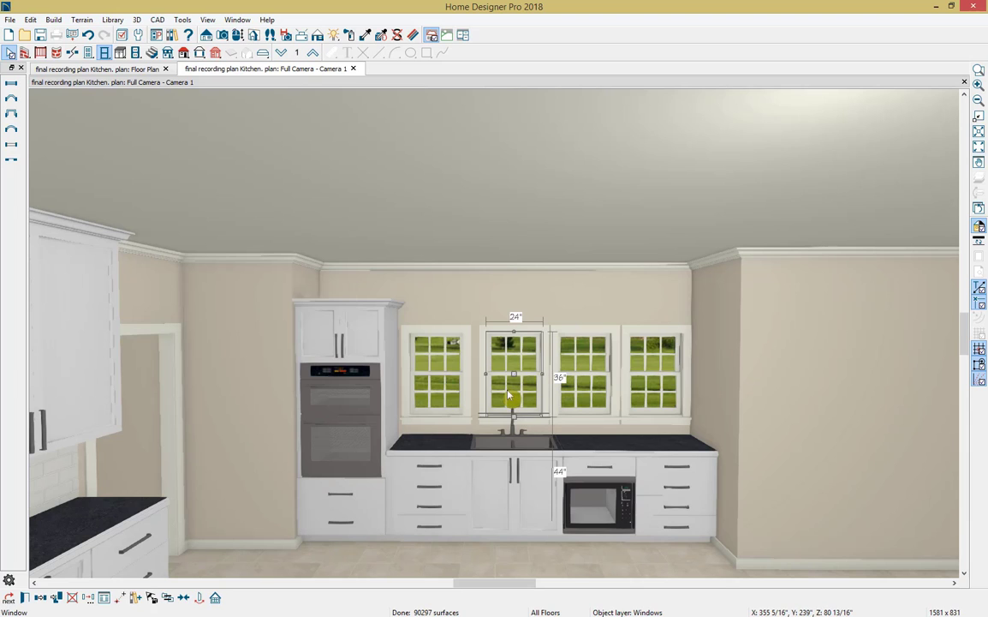
key("Left")
key("Left")
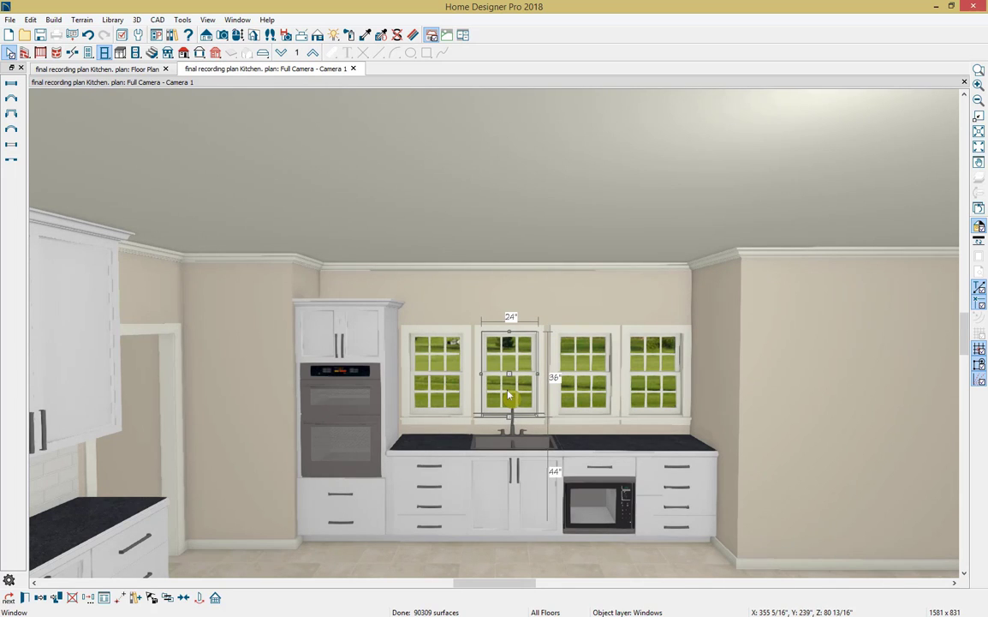
key("Right")
left_click(580, 383)
key("Left")
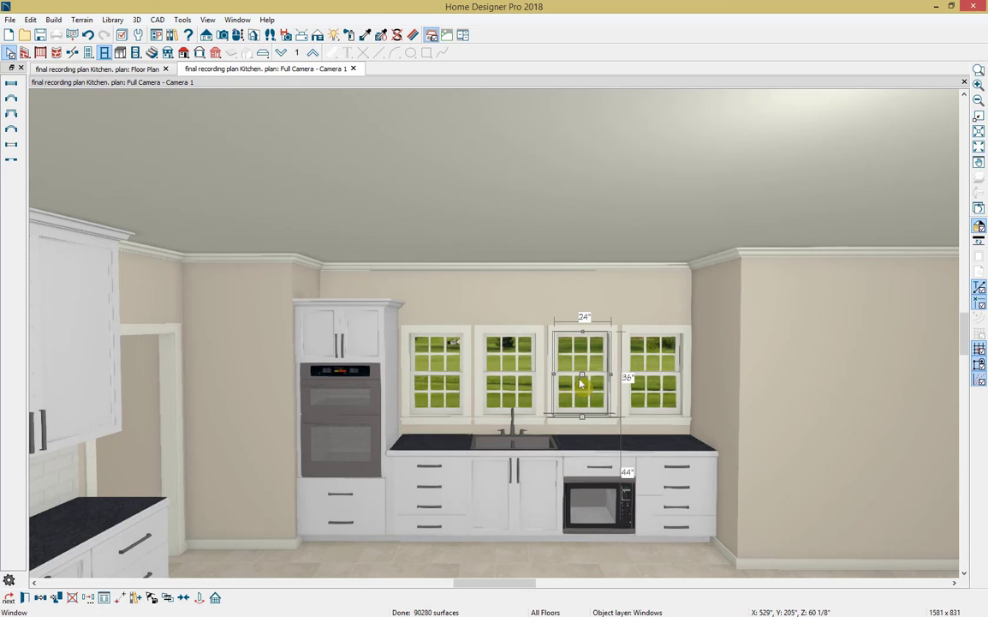
left_click(661, 390)
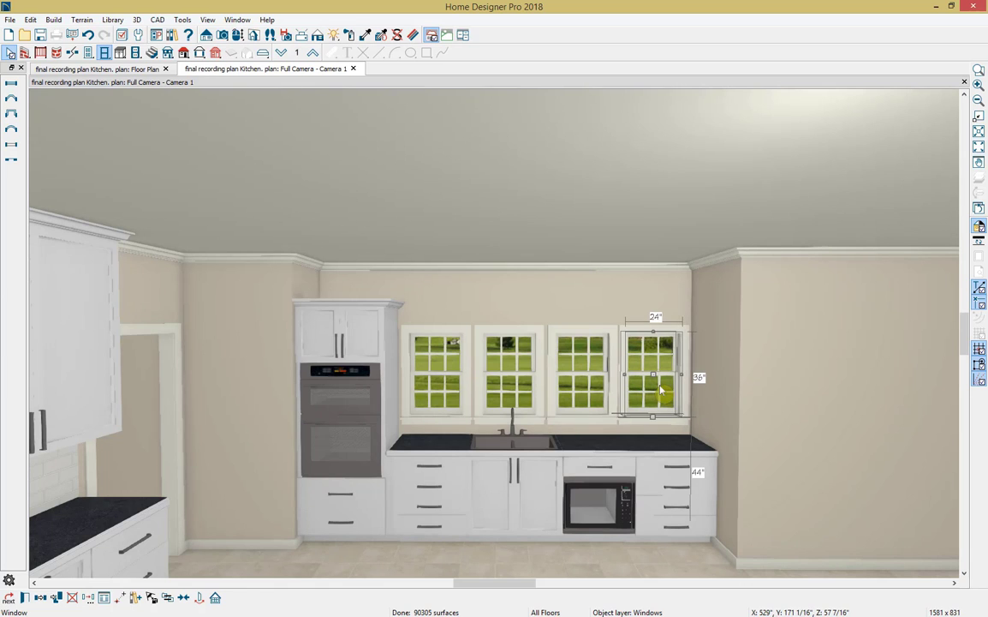
key("Escape")
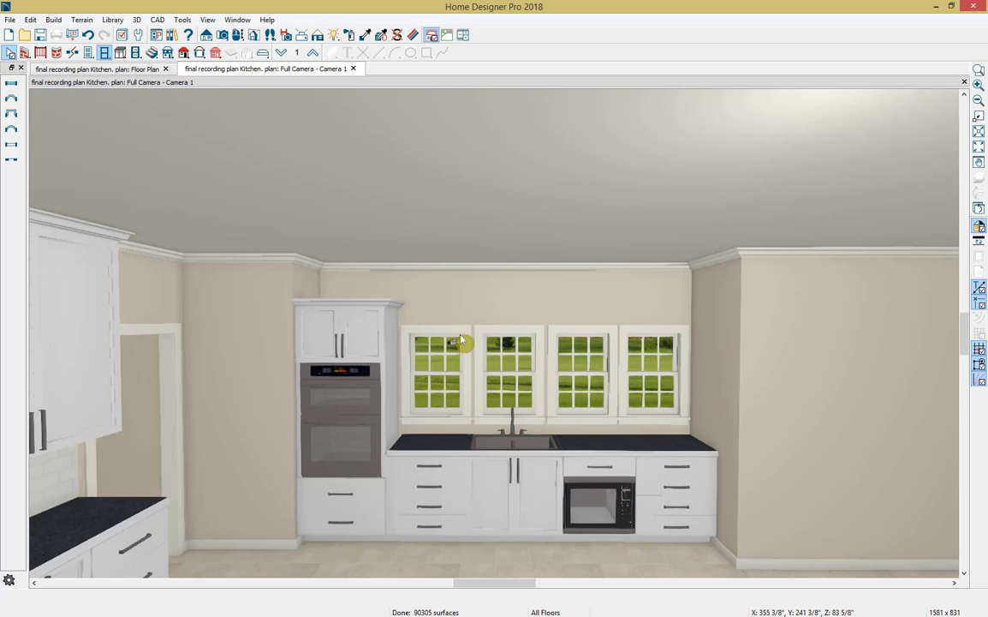
Draw a custom backsplash over the whole sink wall, from the crown molding down to the countertop and across to the far corner.
left_click(121, 53)
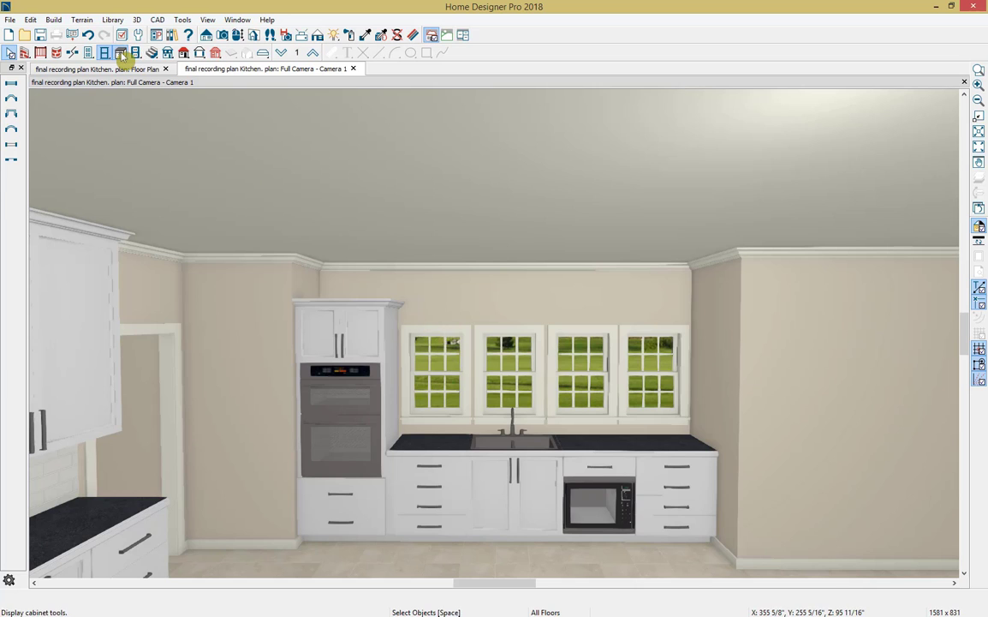
left_click(11, 190)
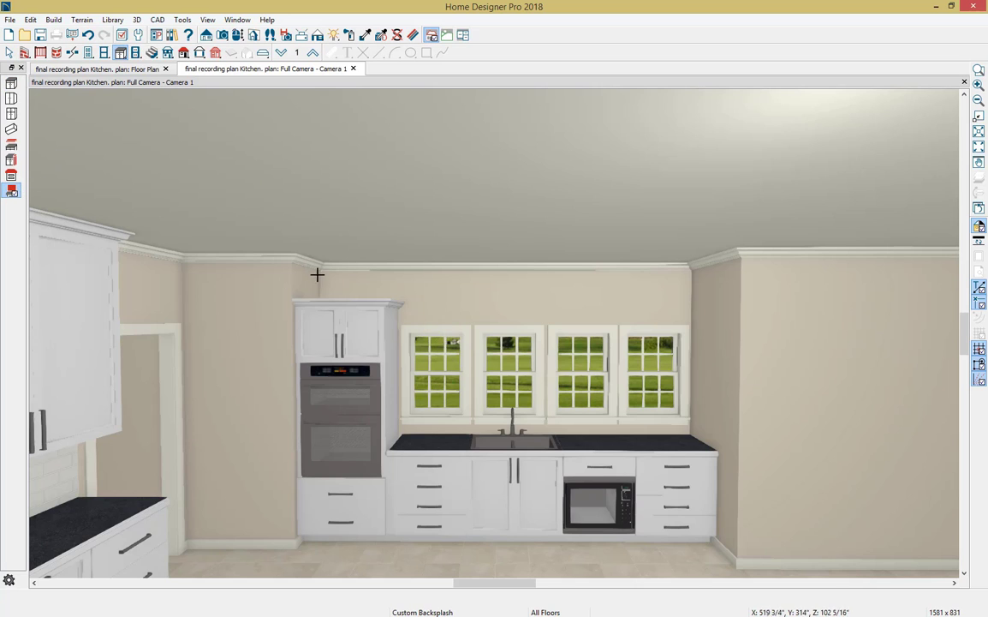
left_click_drag(321, 272, 695, 435)
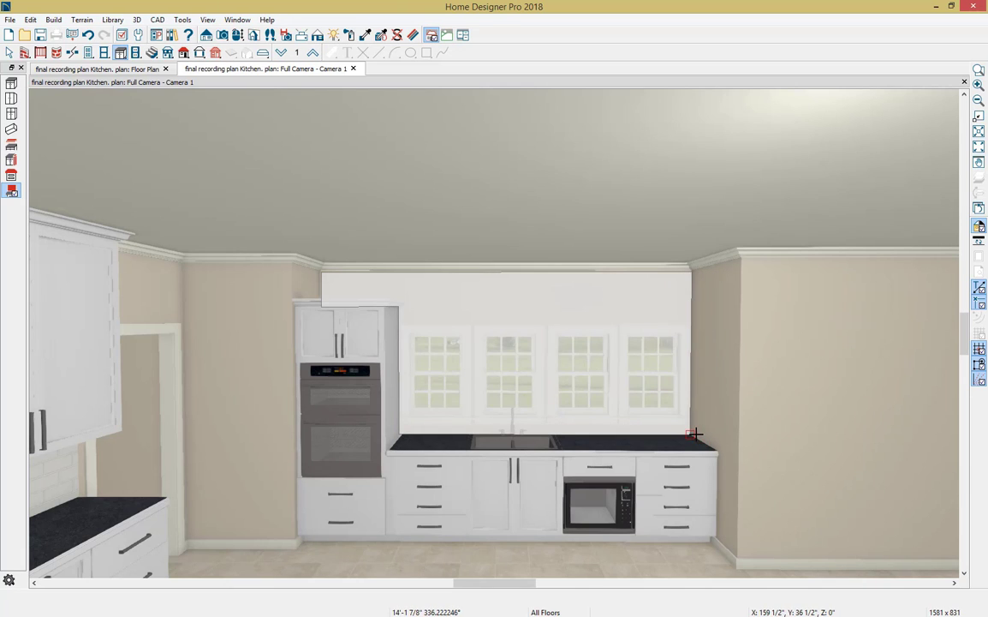
left_click_drag(695, 434, 695, 434)
key("space")
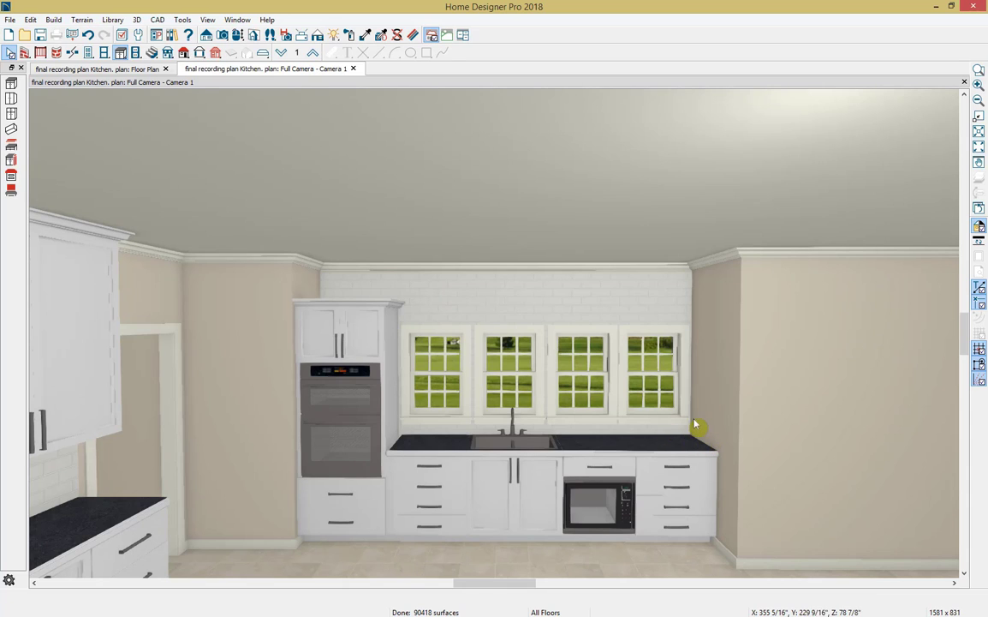
Look over the sink wall and the range wall in the camera view, and close that view.
left_click(237, 35)
left_click_drag(505, 356, 490, 352)
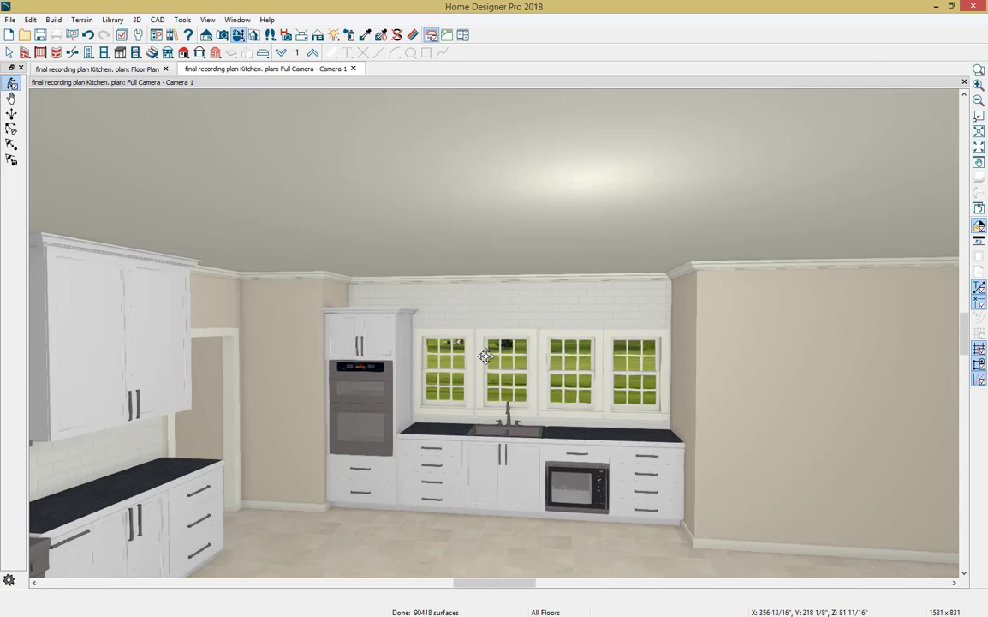
left_click_drag(513, 448, 503, 352)
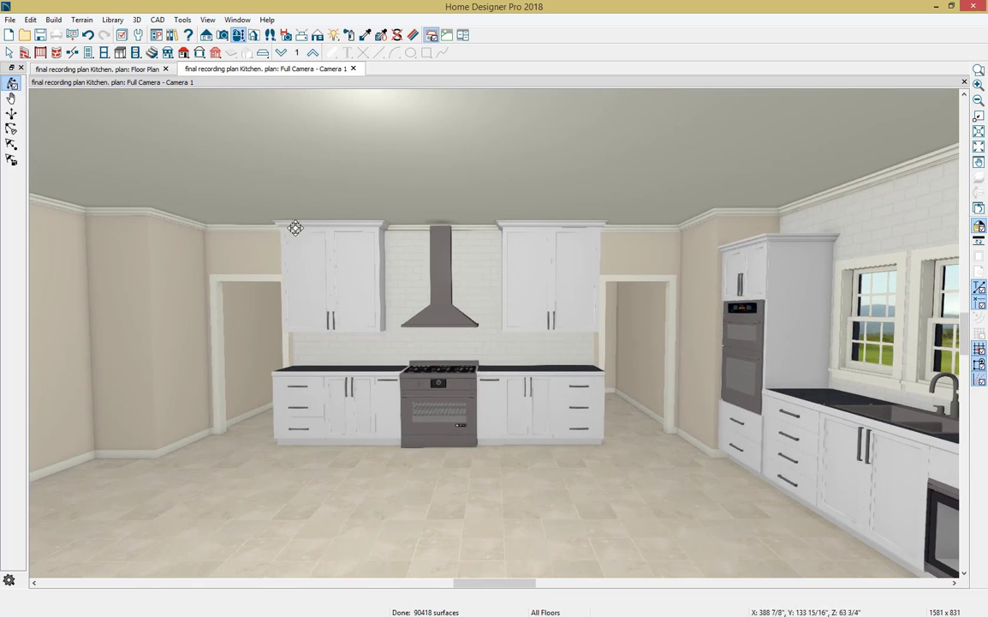
left_click(354, 69)
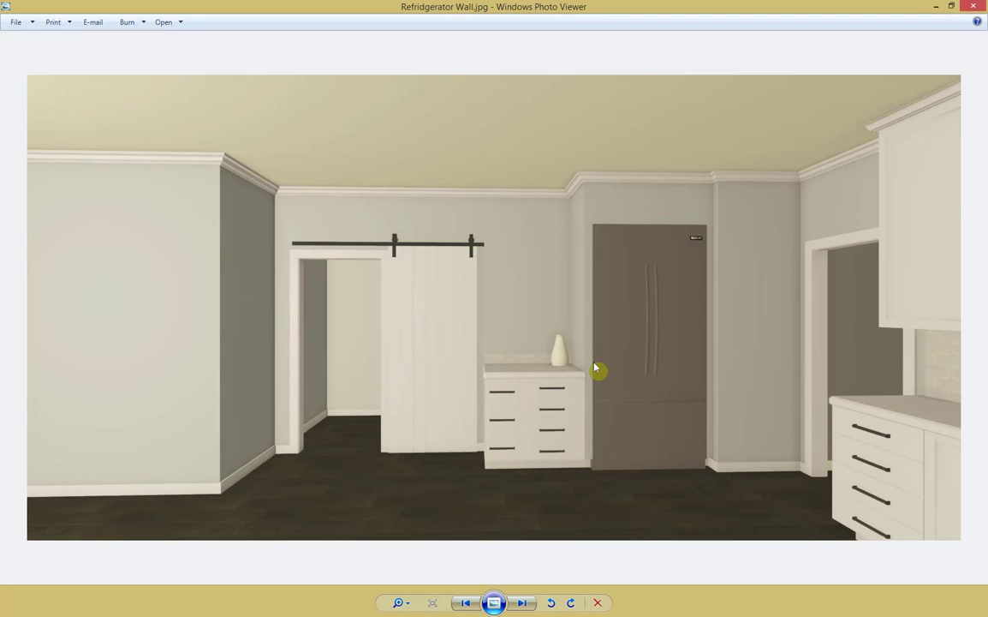
Close the refrigerator wall reference image and create a wall elevation of the kitchen's west interior wall with the doorway.
left_click(972, 7)
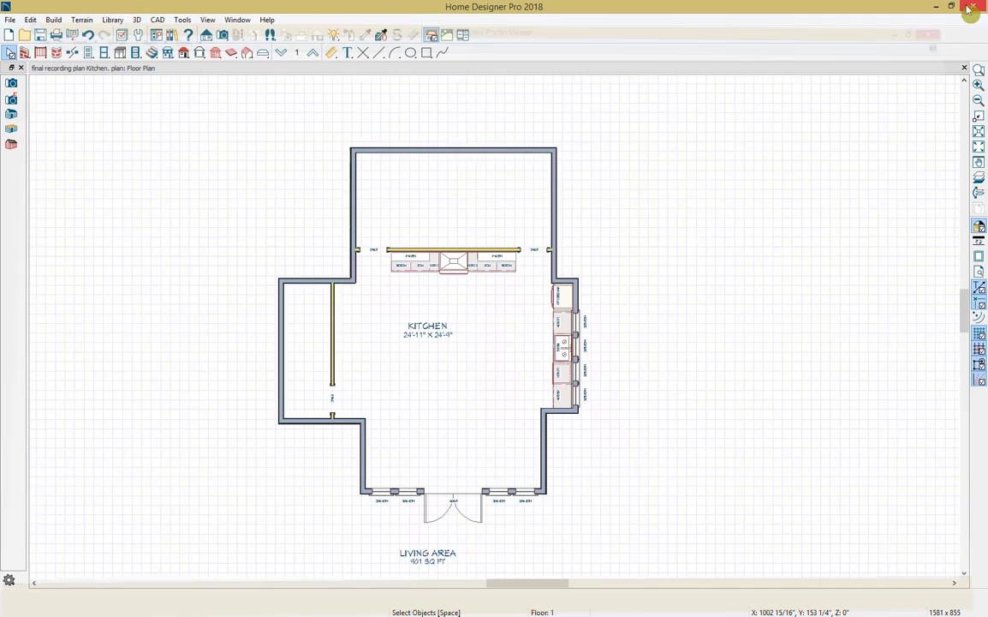
left_click(207, 35)
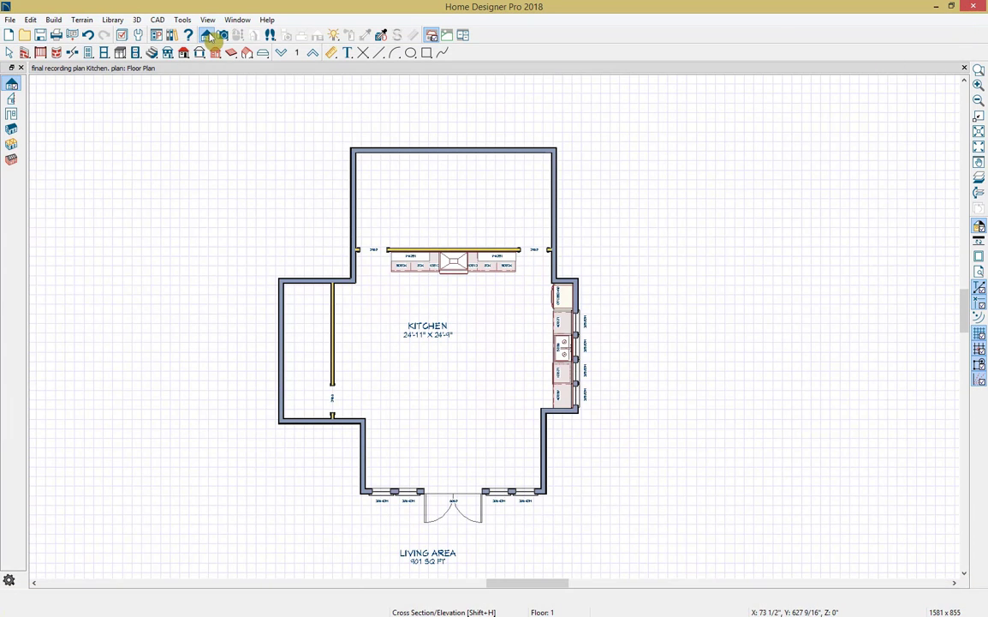
left_click_drag(430, 346, 339, 346)
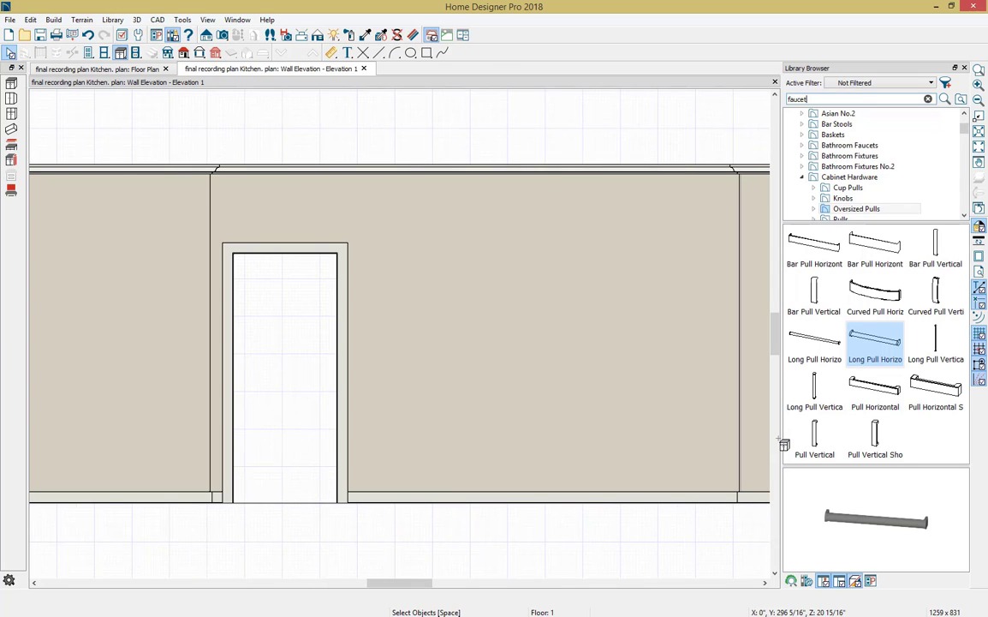
Place the Fridge from the user catalog's Kitchen 2018 Appliances folder at the range end of the doorway wall, and close the library.
left_click(804, 178)
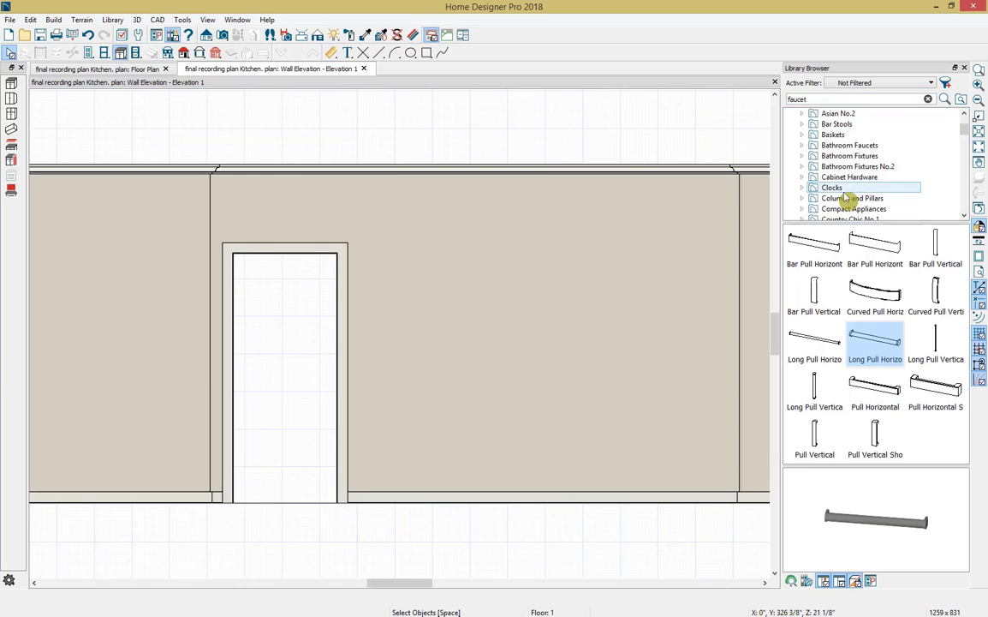
scroll(852, 195, "down", 7)
scroll(854, 196, "down", 15)
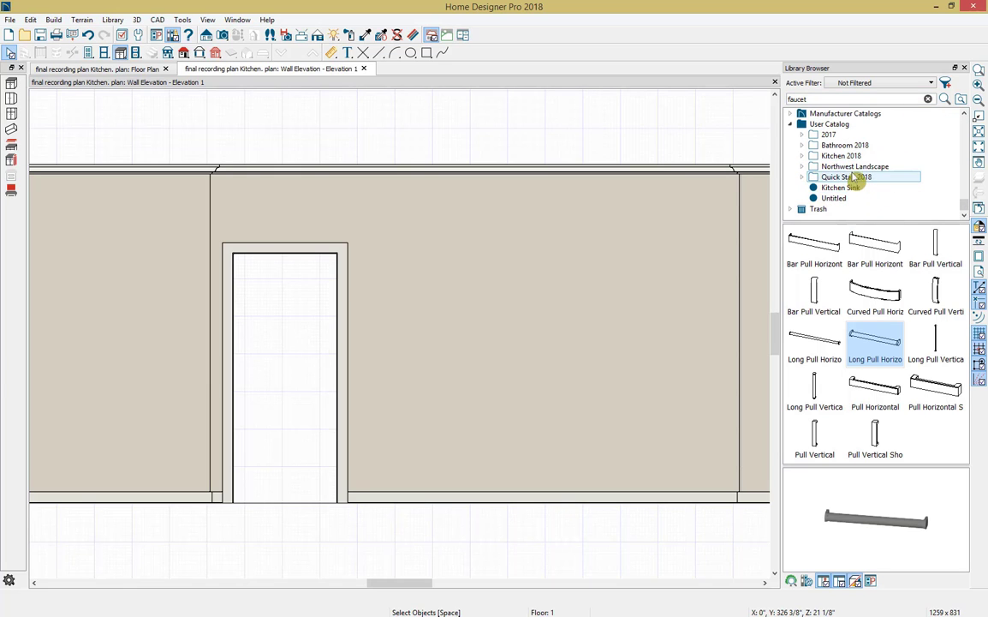
left_click(848, 156)
double_click(836, 358)
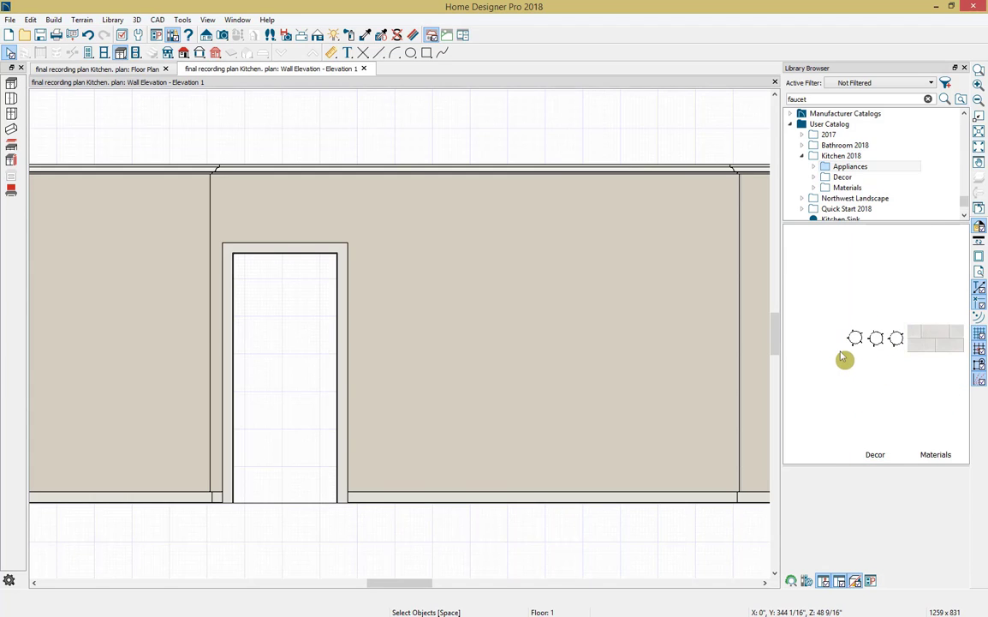
left_click(814, 343)
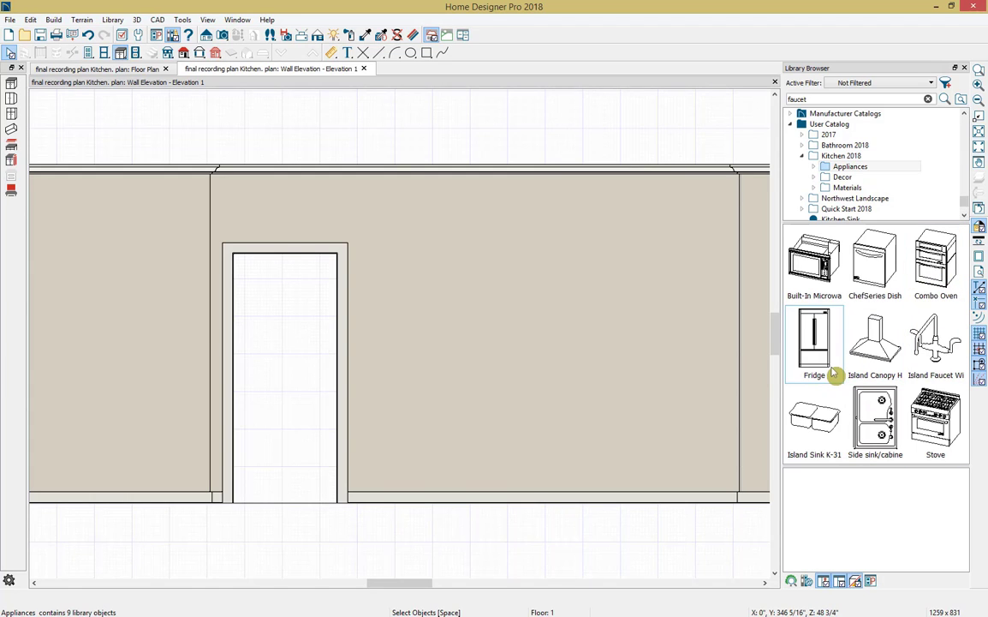
left_click(650, 378)
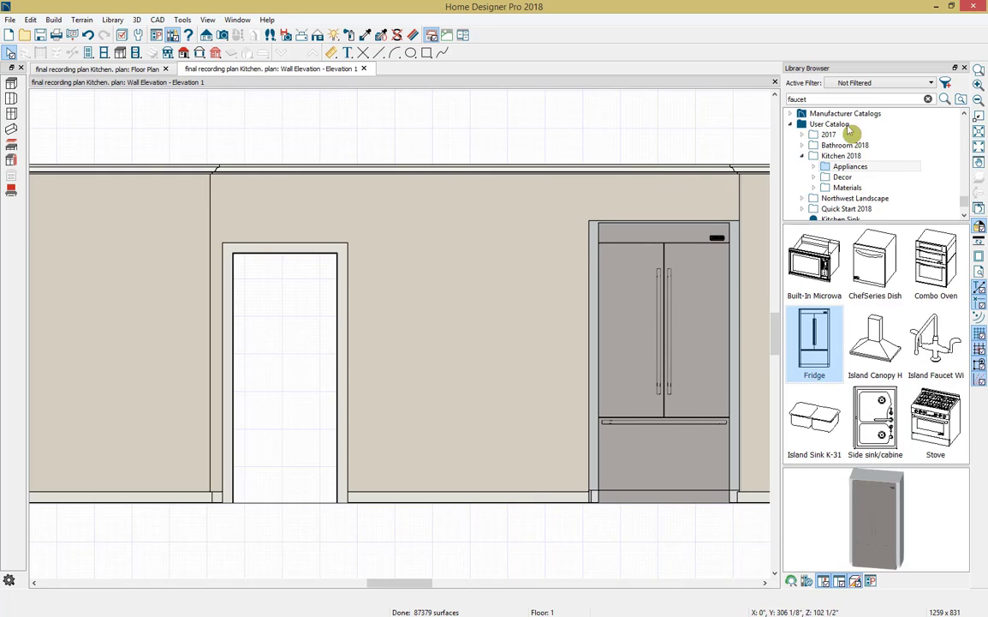
left_click(965, 67)
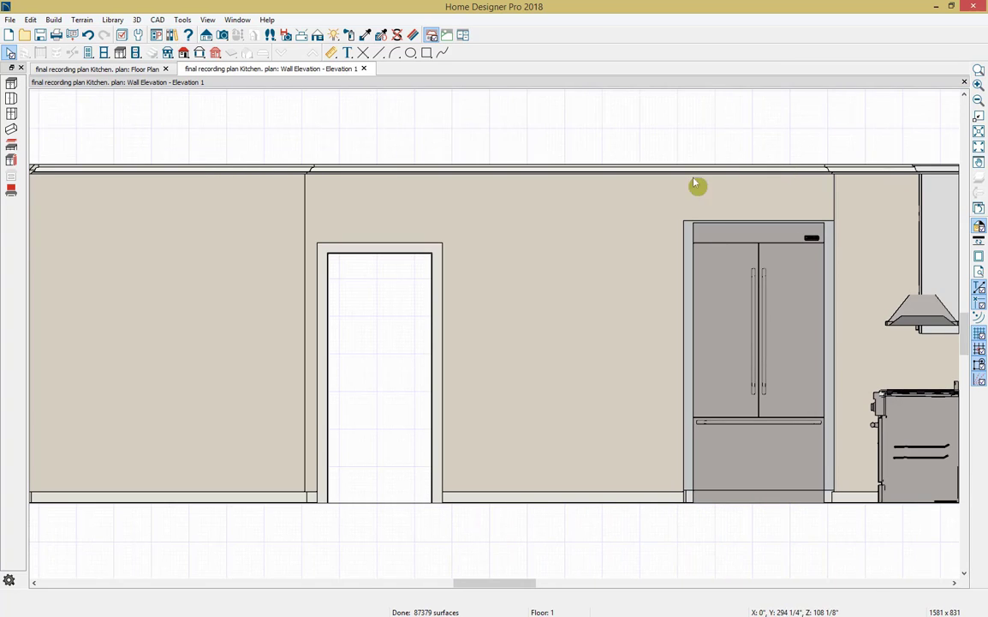
Add a soffit above the refrigerator and stretch it to the refrigerator's full width.
left_click(11, 133)
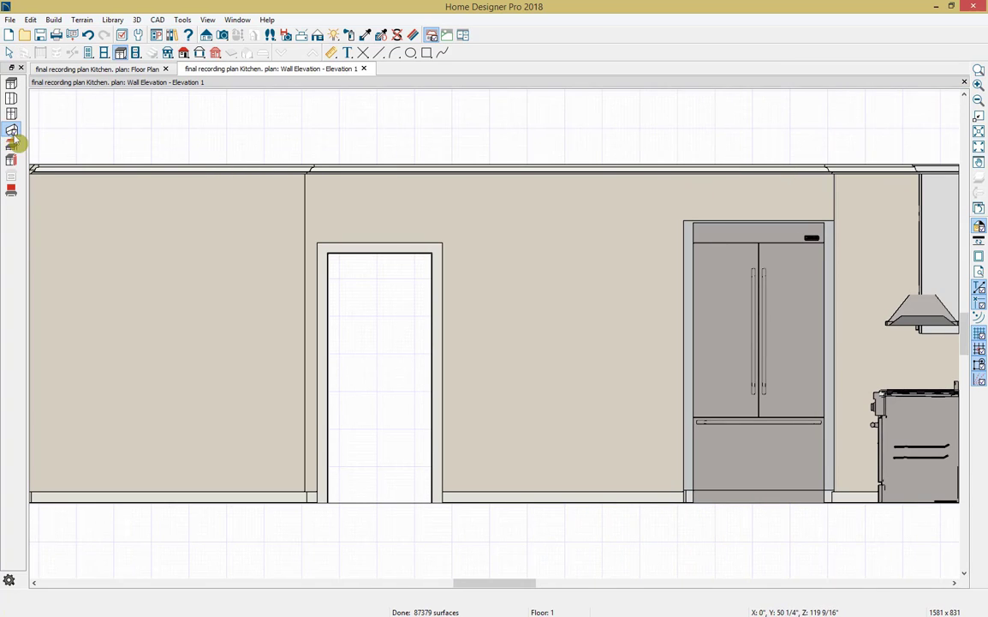
left_click(793, 206)
key("space")
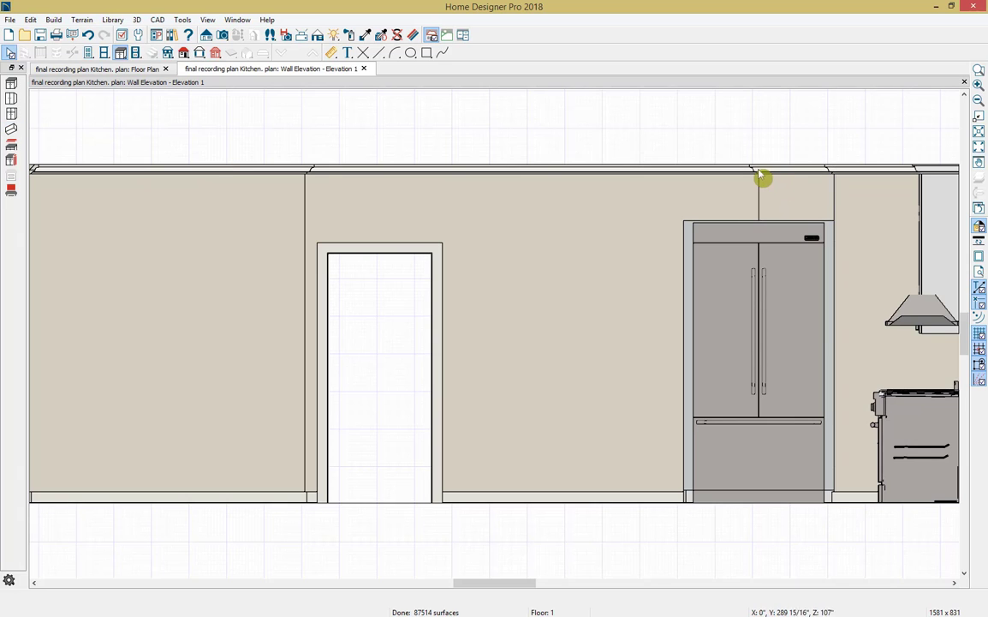
scroll(763, 179, "up", 3)
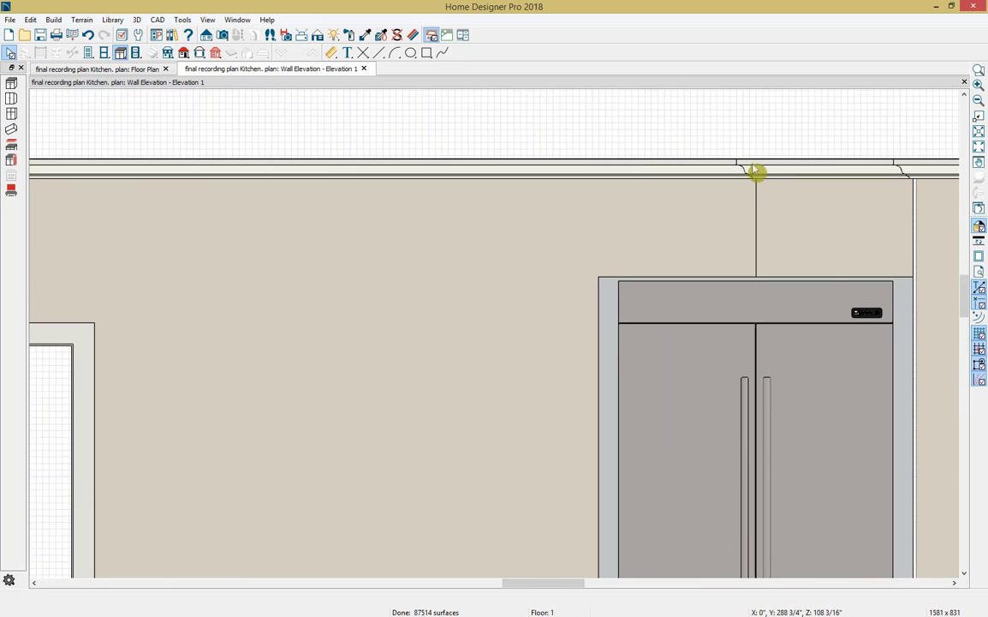
left_click(785, 218)
left_click_drag(756, 219, 600, 224)
scroll(669, 204, "down", 3)
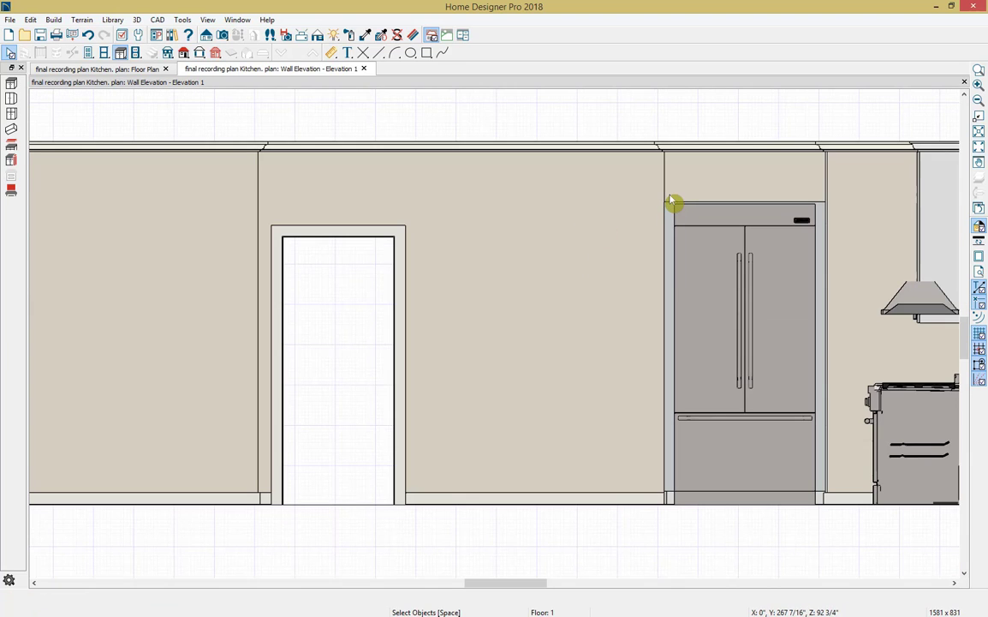
Place a base cabinet against the doorway side of the refrigerator and set its backsplash height to 0.
left_click(119, 53)
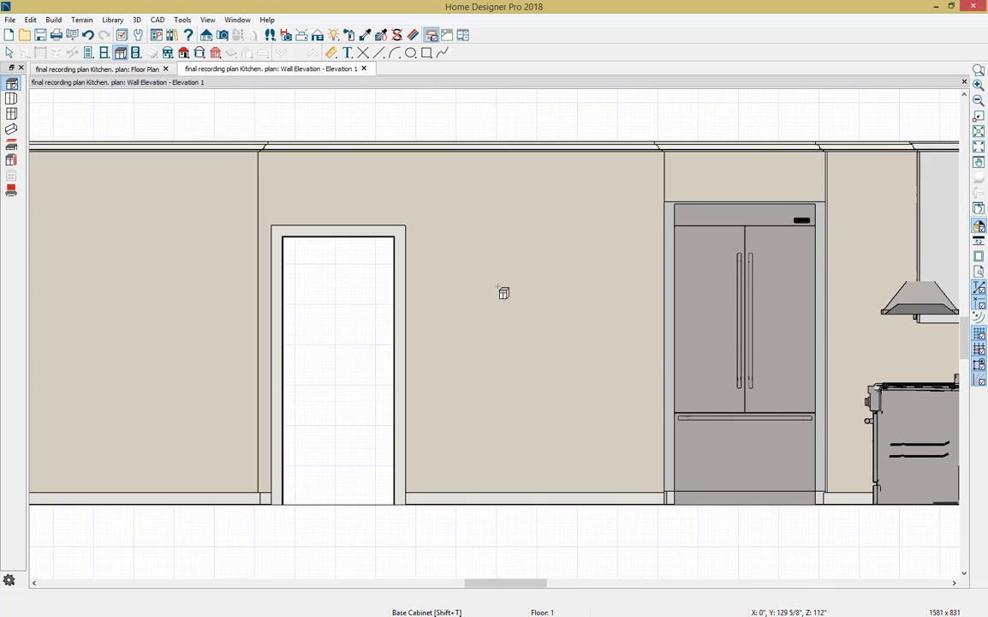
double_click(653, 426)
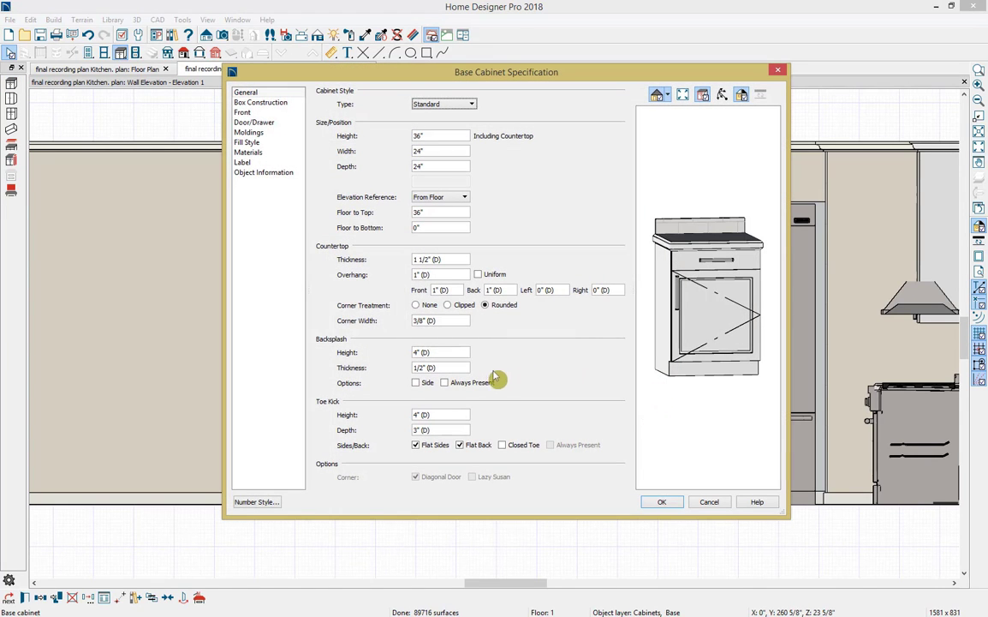
left_click(376, 351)
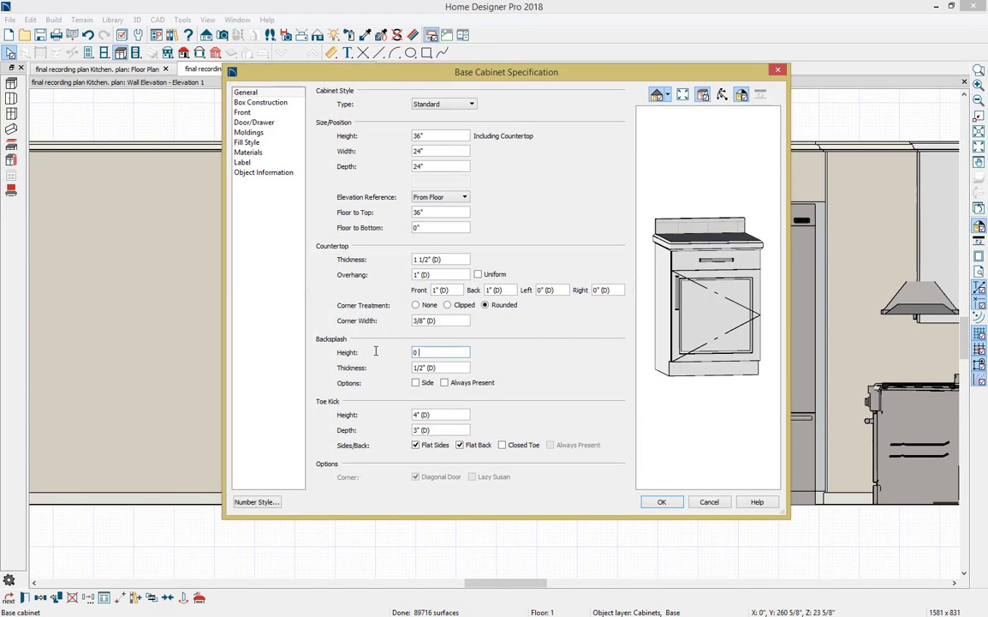
type("0")
key("Tab")
Change the base cabinet's door to a drawer, split it horizontally and equalize the front into three drawers.
left_click(677, 343)
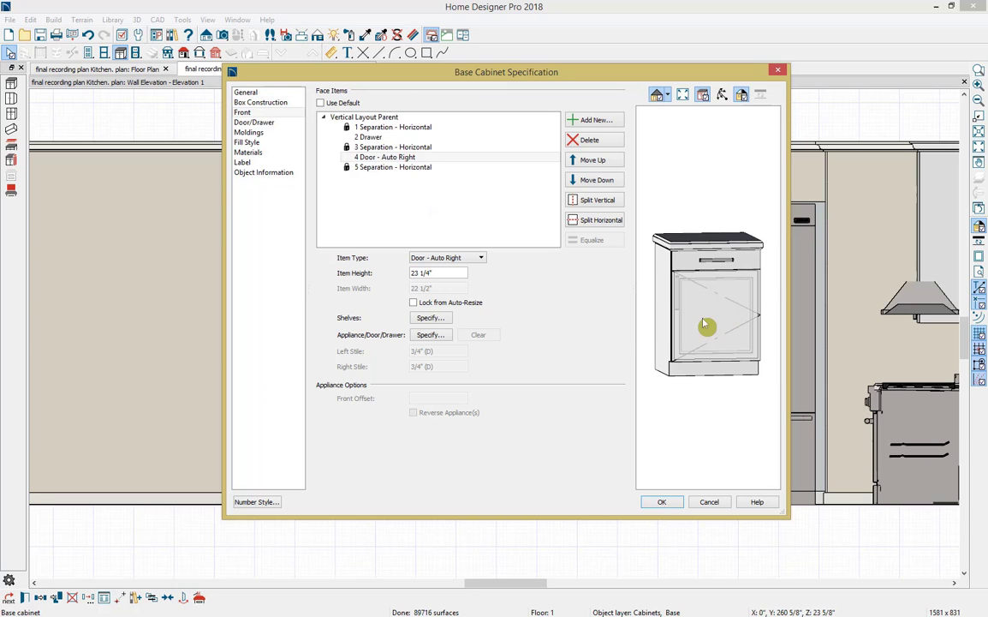
left_click(480, 258)
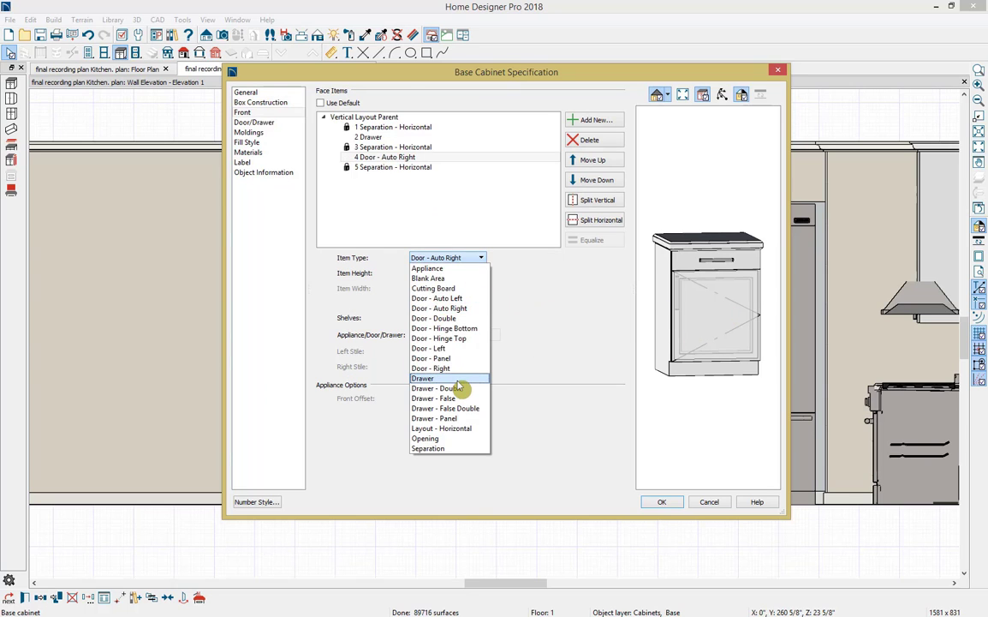
left_click(429, 382)
left_click(600, 219)
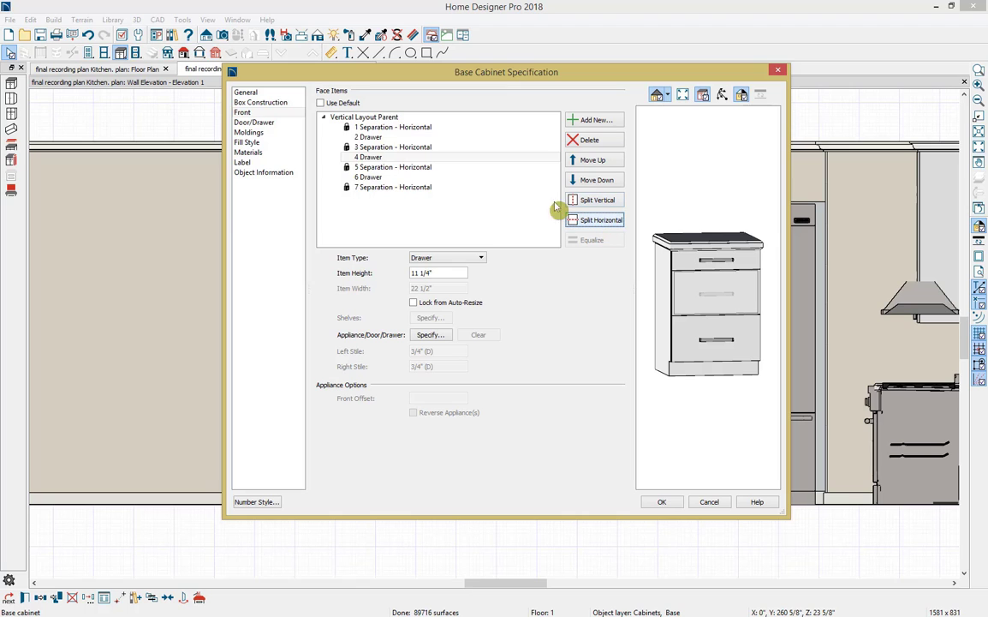
left_click(463, 137)
left_click(463, 118)
left_click(584, 240)
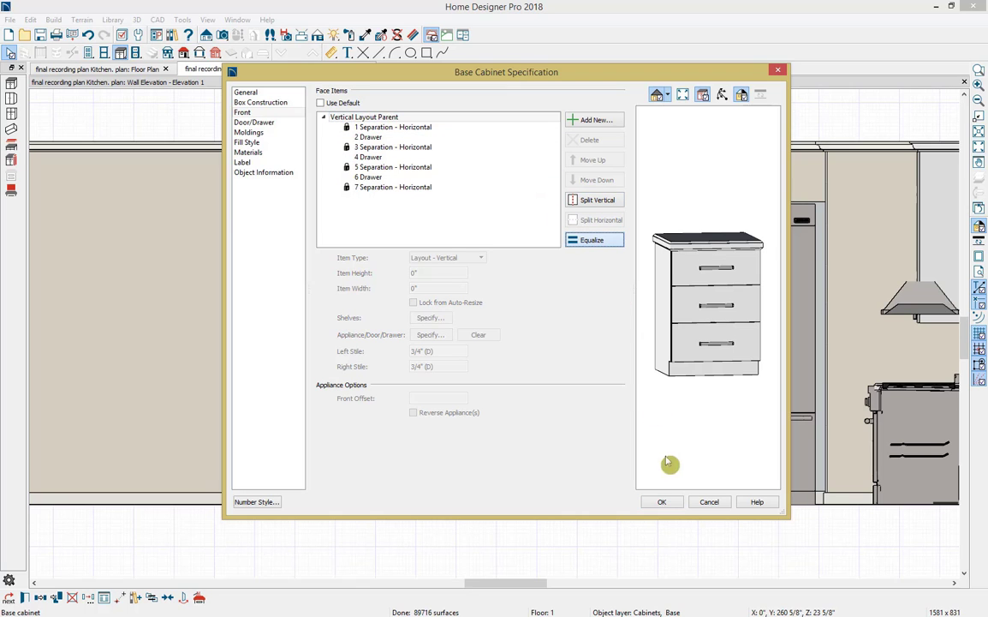
left_click(673, 503)
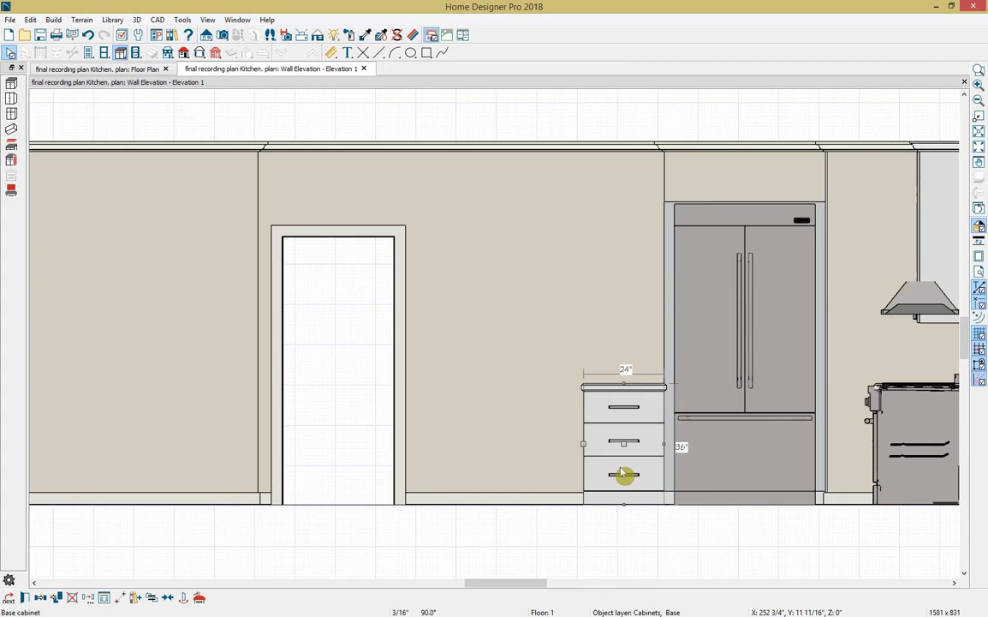
Copy the drawer cabinet toward the doorway, set the copy's width to 21" and move it flush against the original.
key("Escape")
left_click(531, 447)
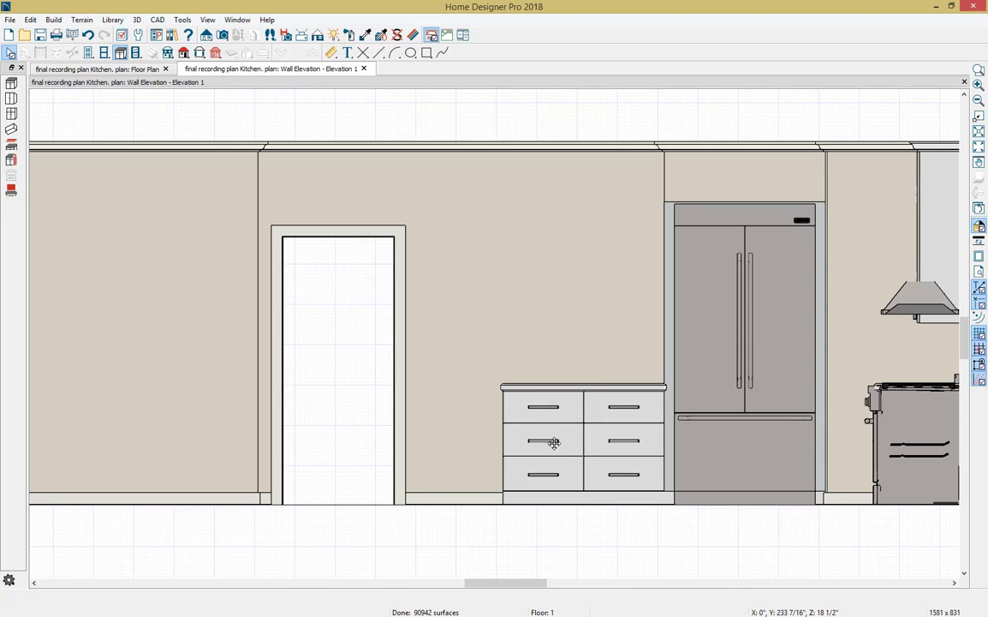
double_click(558, 447)
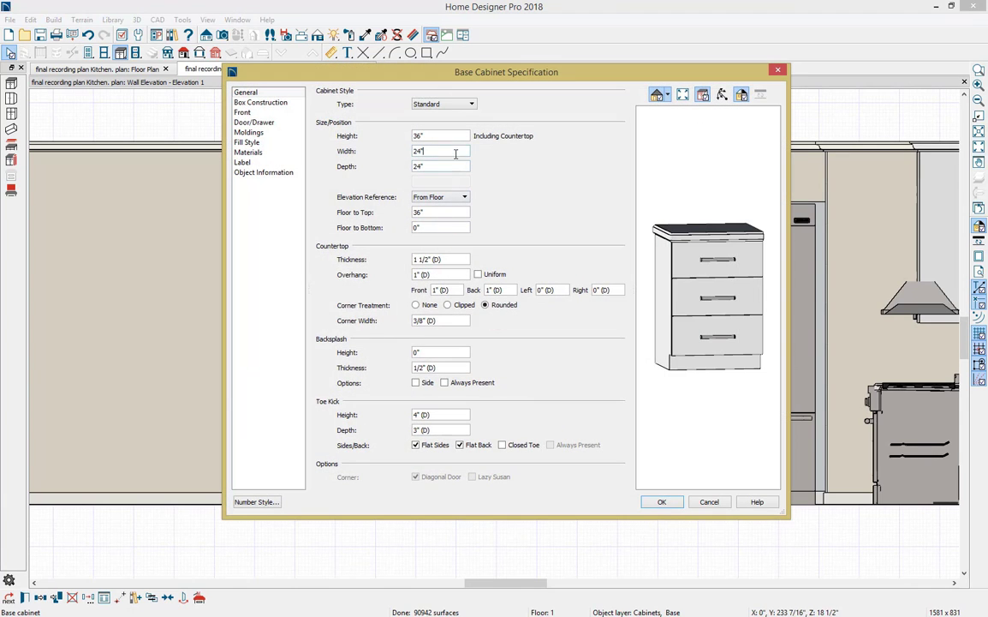
type("21")
key("Return")
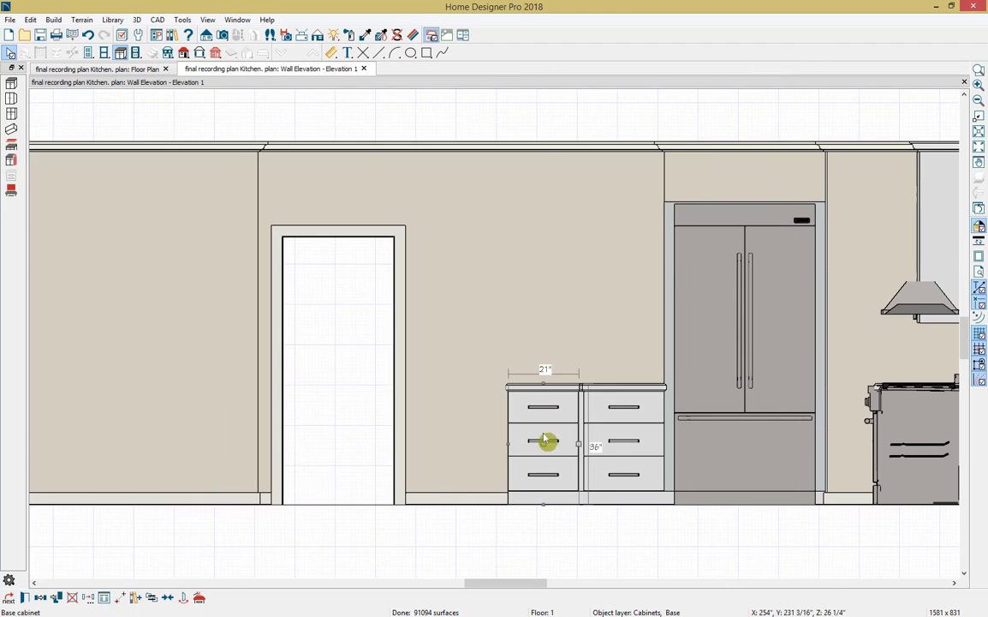
left_click_drag(544, 440, 555, 454)
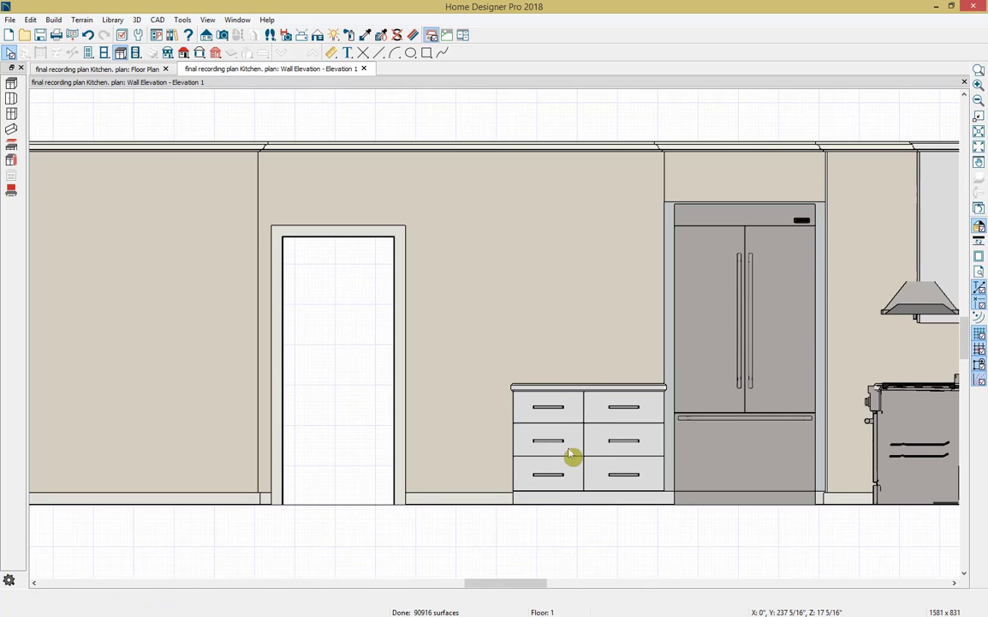
Place the Barnplank sliding door from the Kitchen 2018 Decor folder and move it between the doorway and the drawer cabinets.
key("ctrl+l")
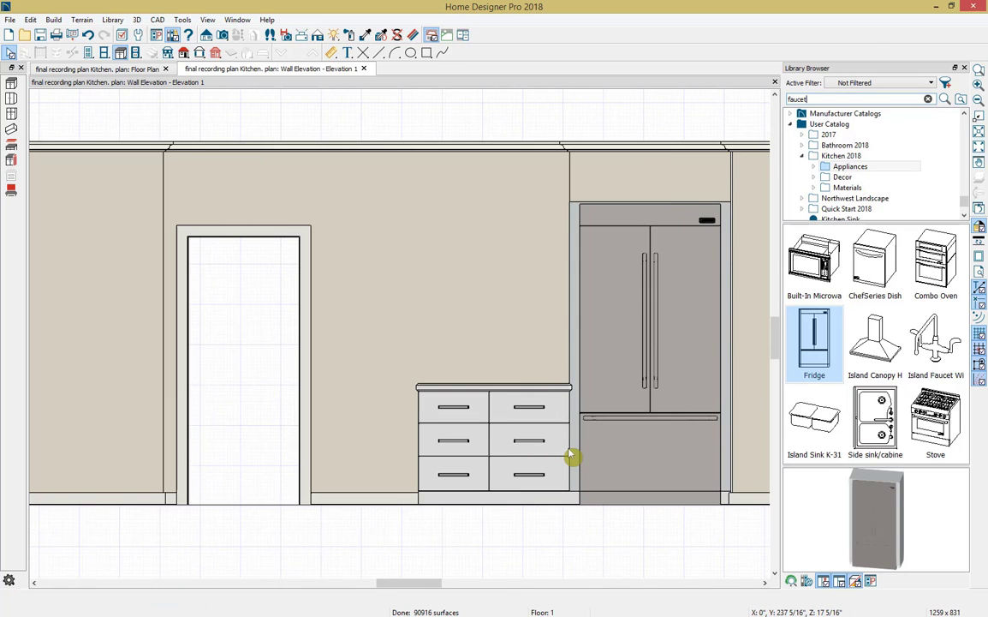
left_click(843, 177)
left_click(922, 253)
left_click(180, 349)
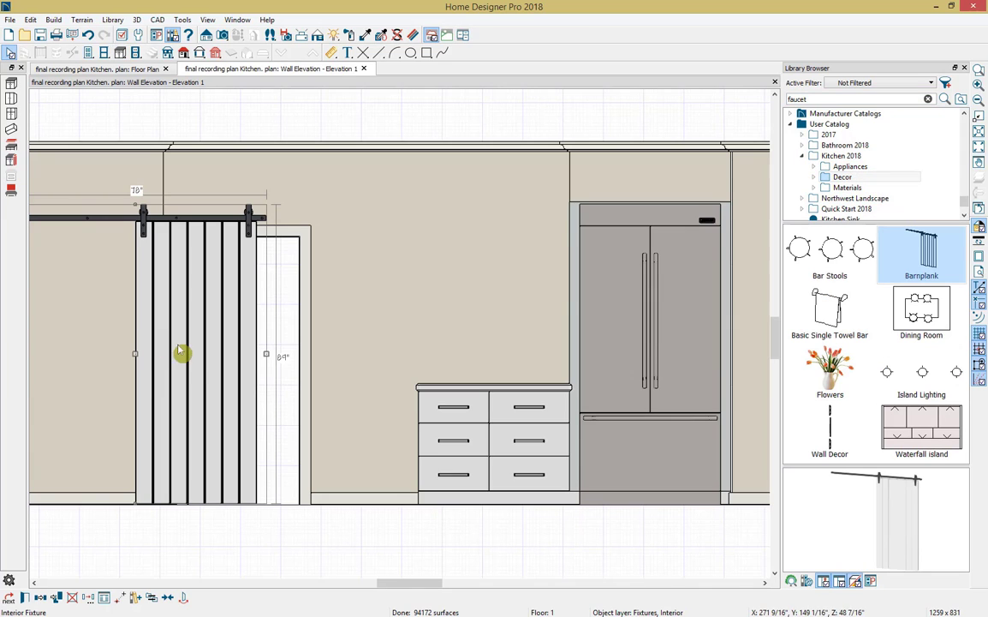
left_click_drag(152, 354, 280, 357)
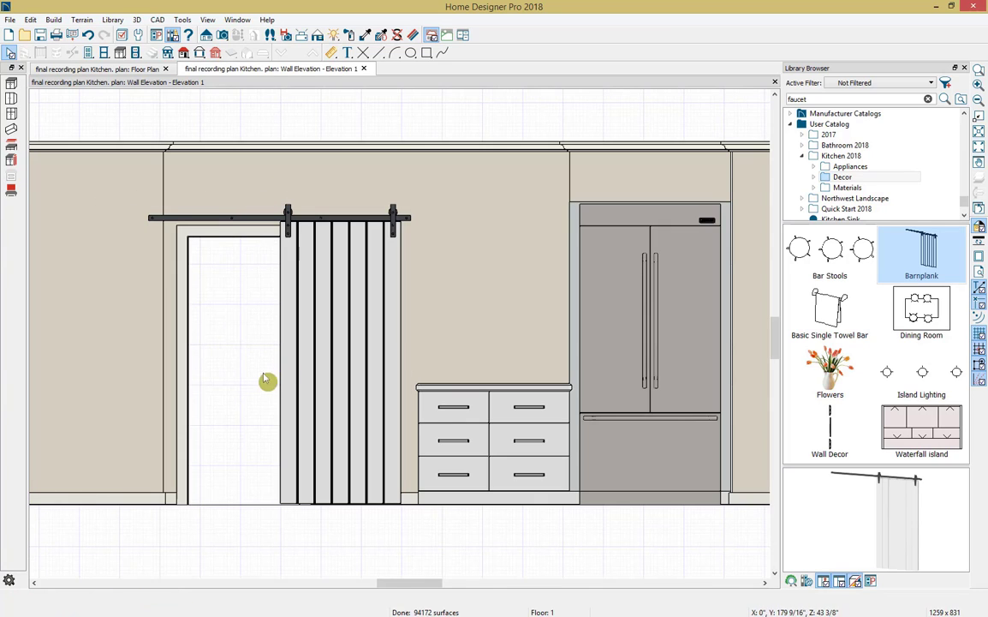
Shift the barn door closer to the drawer cabinets, narrow it to 73" from the doorway side, and close the library.
left_click(383, 361)
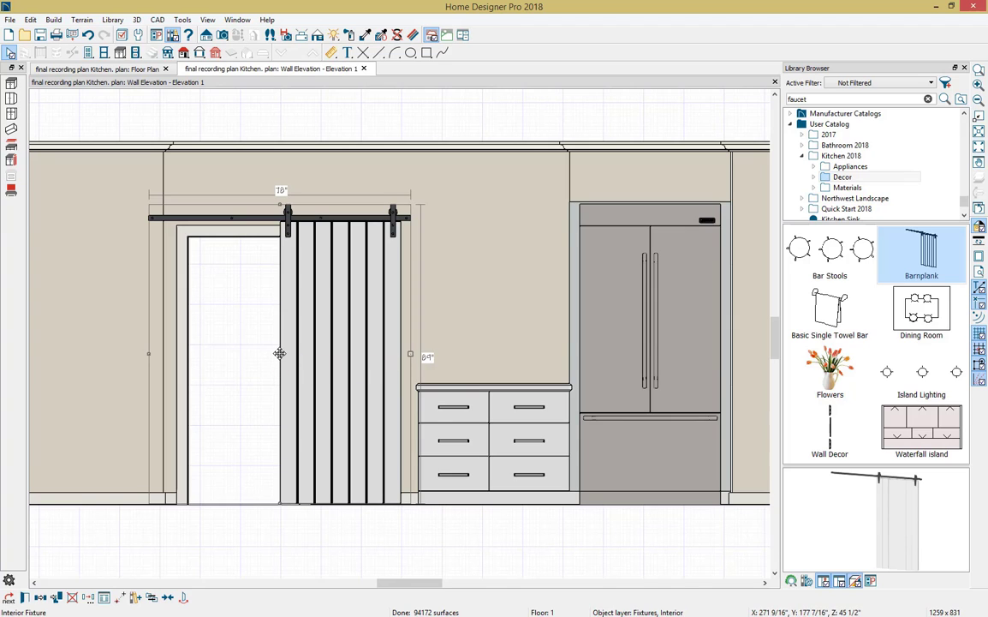
left_click_drag(281, 353, 289, 354)
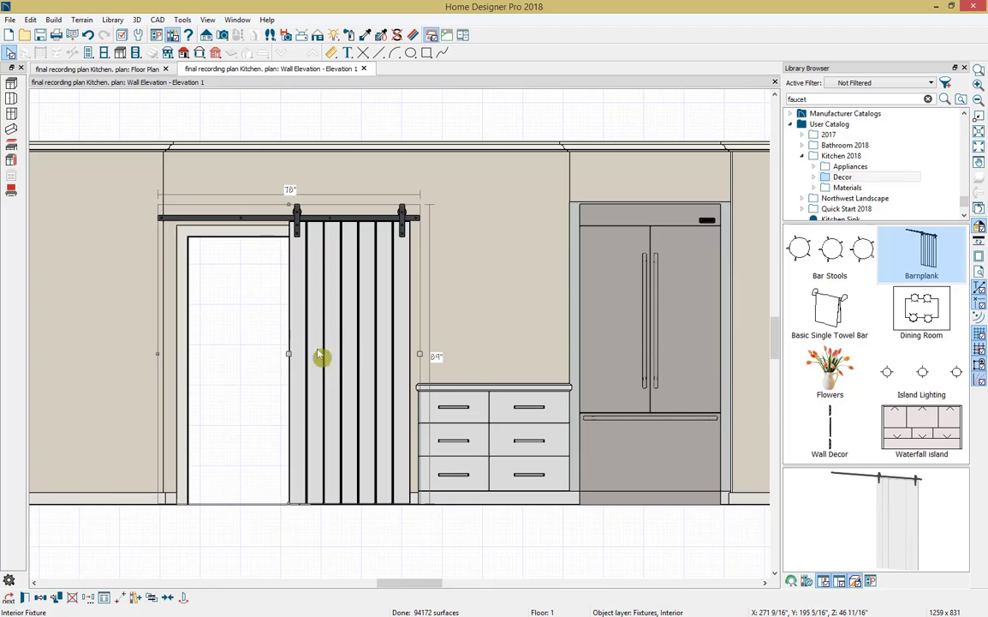
left_click_drag(159, 353, 174, 353)
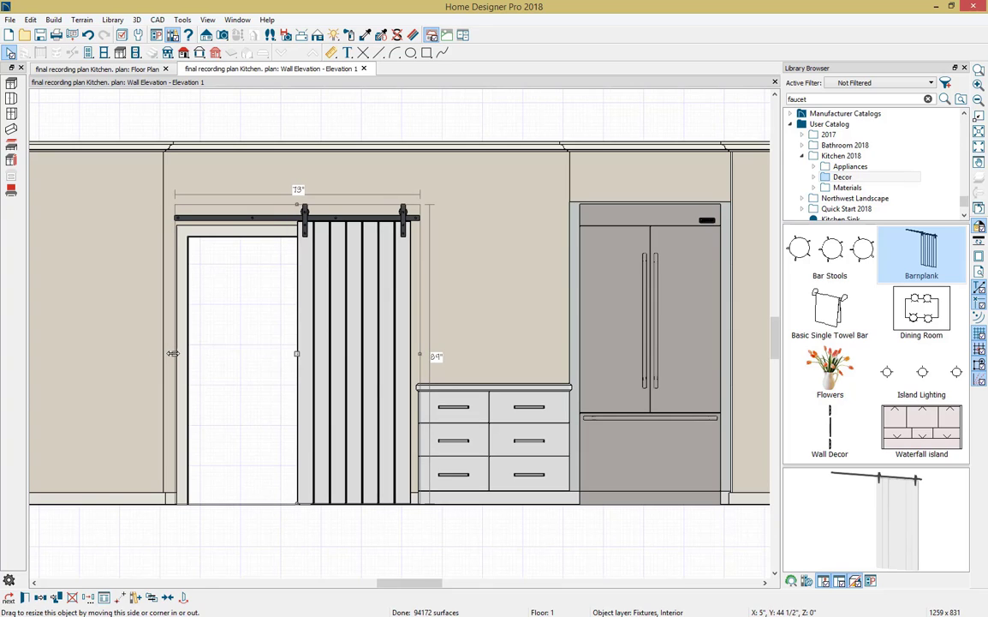
left_click(199, 364)
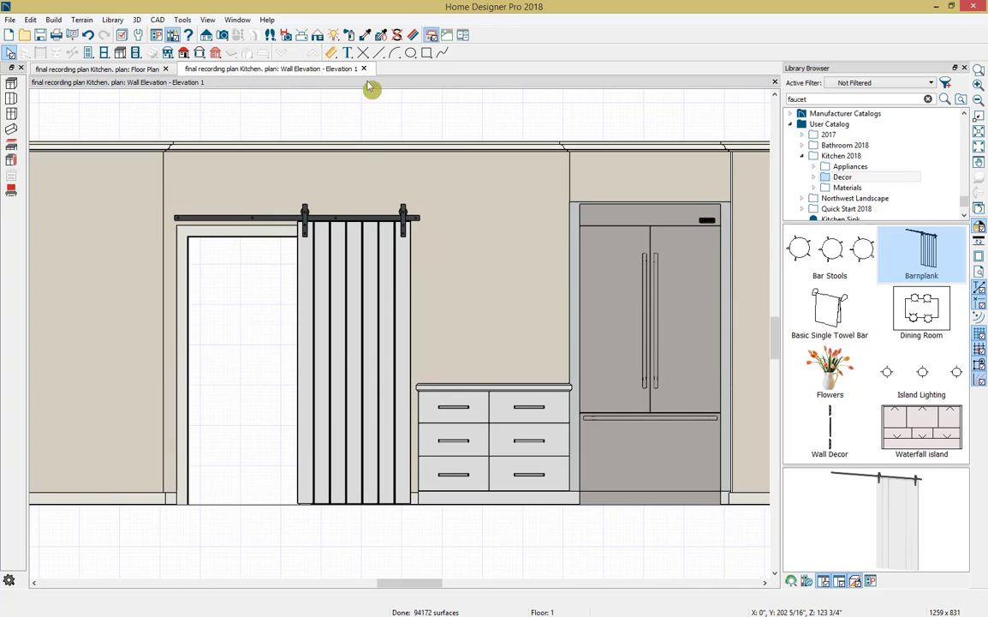
left_click(964, 67)
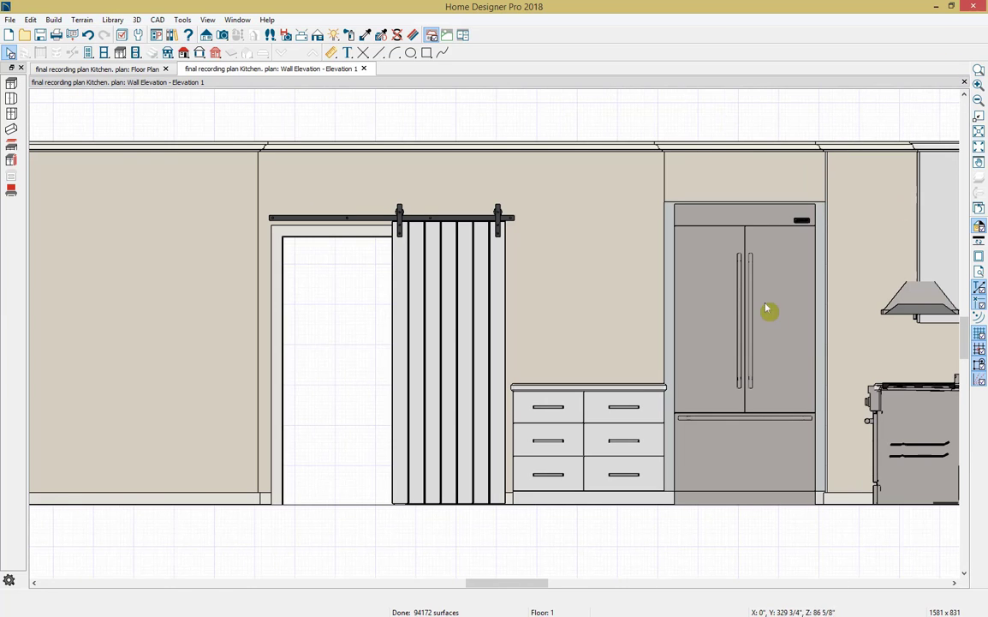
Close the wall elevation and, in the floor plan, move the barn door back against the kitchen side of the doorway wall.
left_click(364, 68)
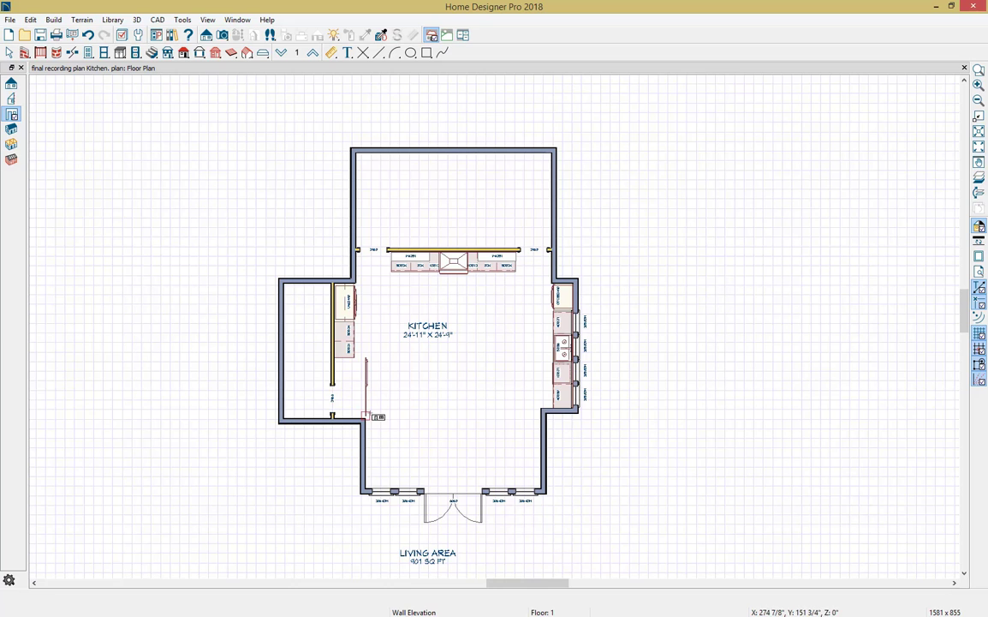
key("space")
left_click(370, 390)
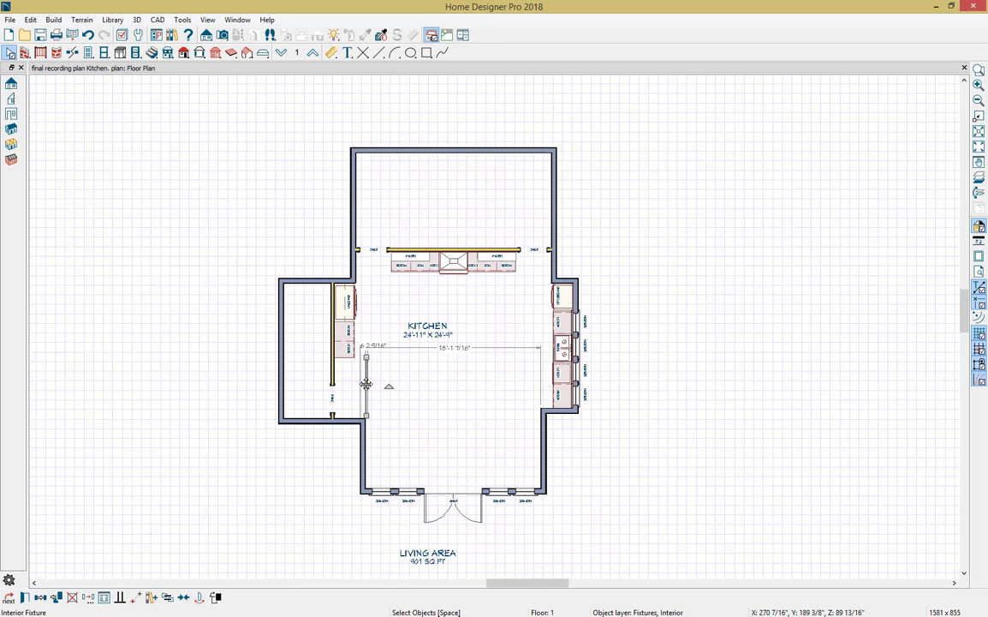
scroll(370, 391, "up", 5)
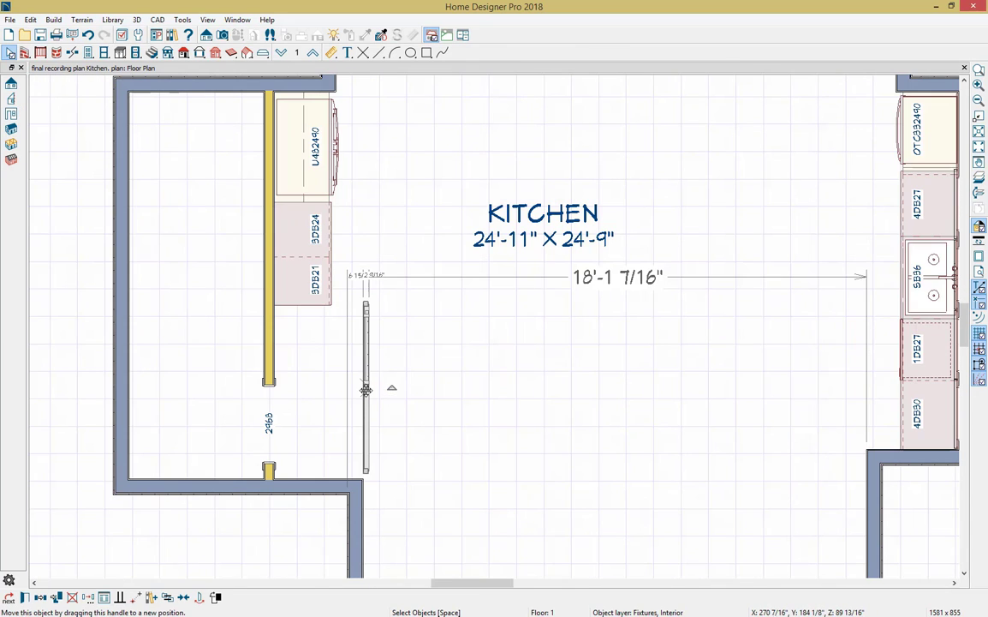
scroll(370, 391, "up", 1)
left_click_drag(366, 389, 255, 389)
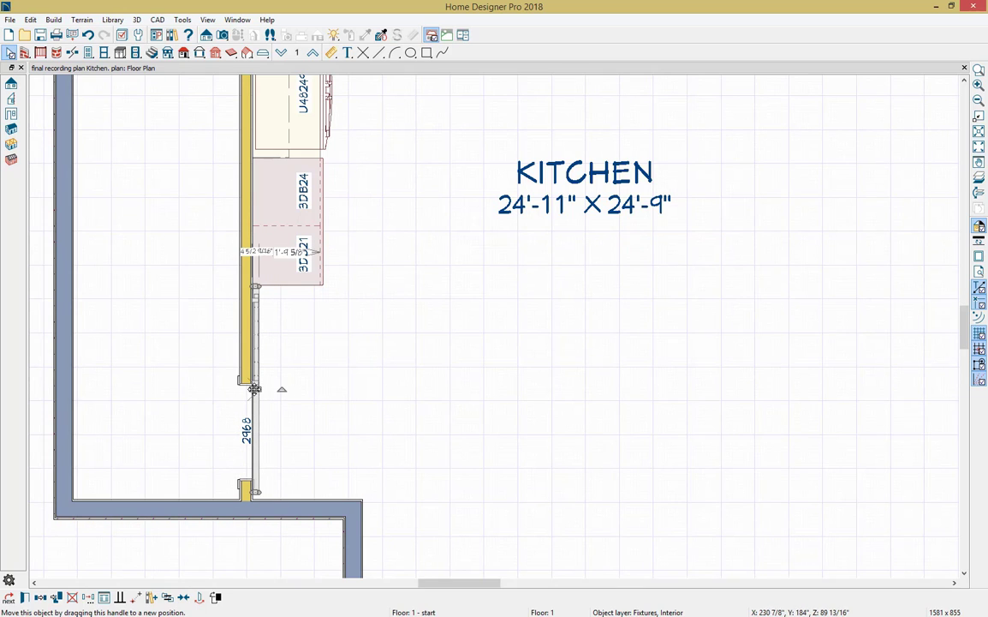
left_click(268, 400)
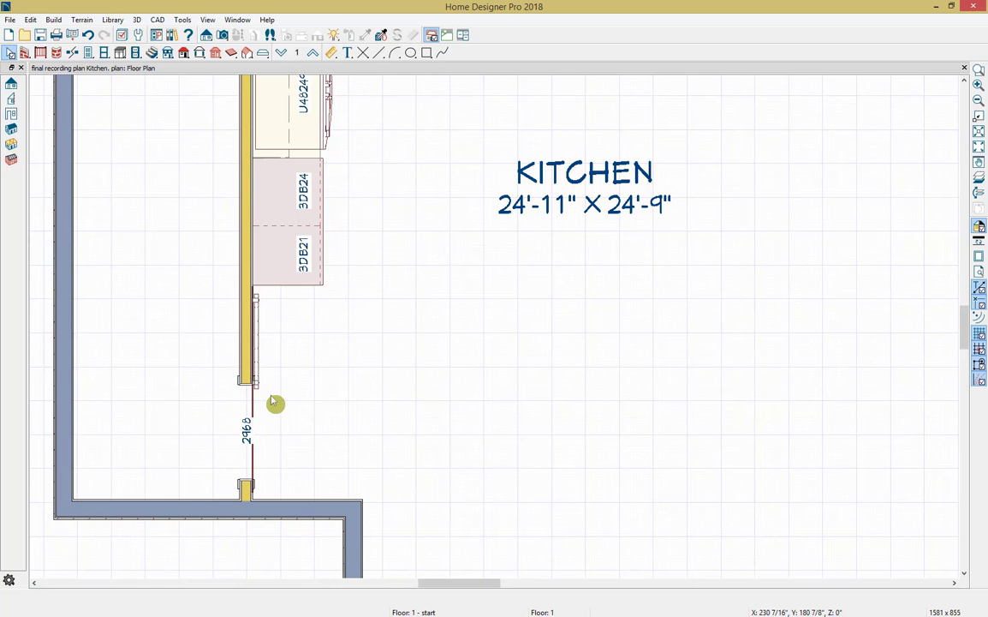
Create a full camera view facing the refrigerator wall and close in on the soffit above the refrigerator.
middle_click_drag(387, 286, 392, 399)
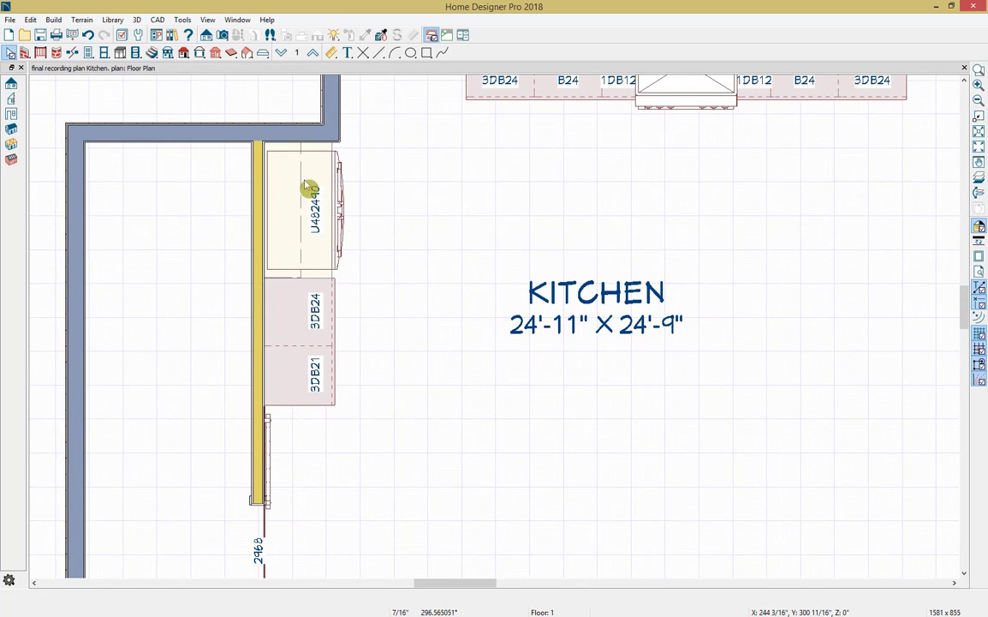
left_click(222, 34)
left_click_drag(829, 493, 413, 368)
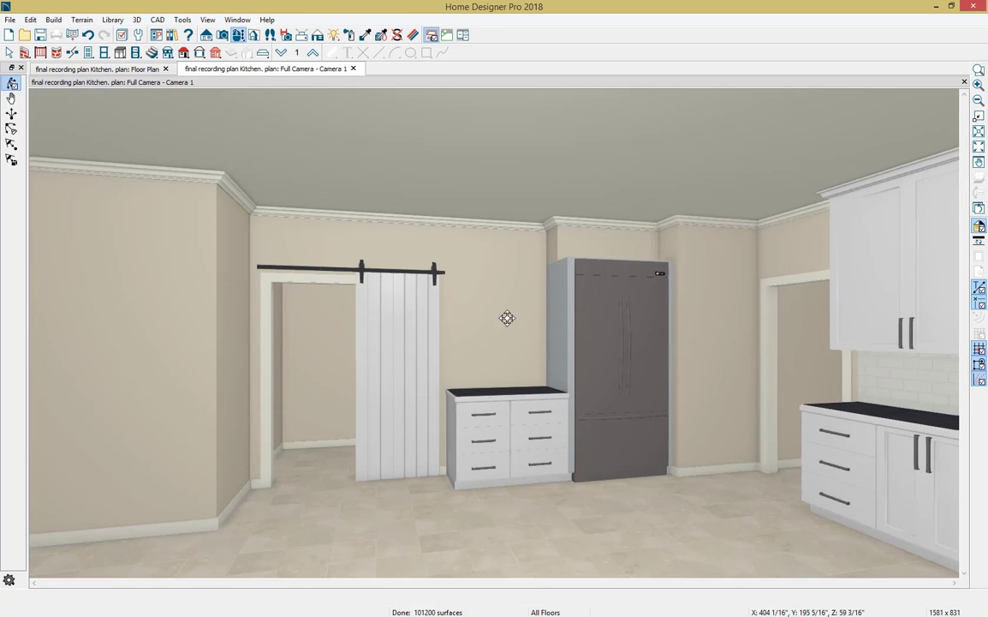
left_click_drag(500, 247, 573, 274)
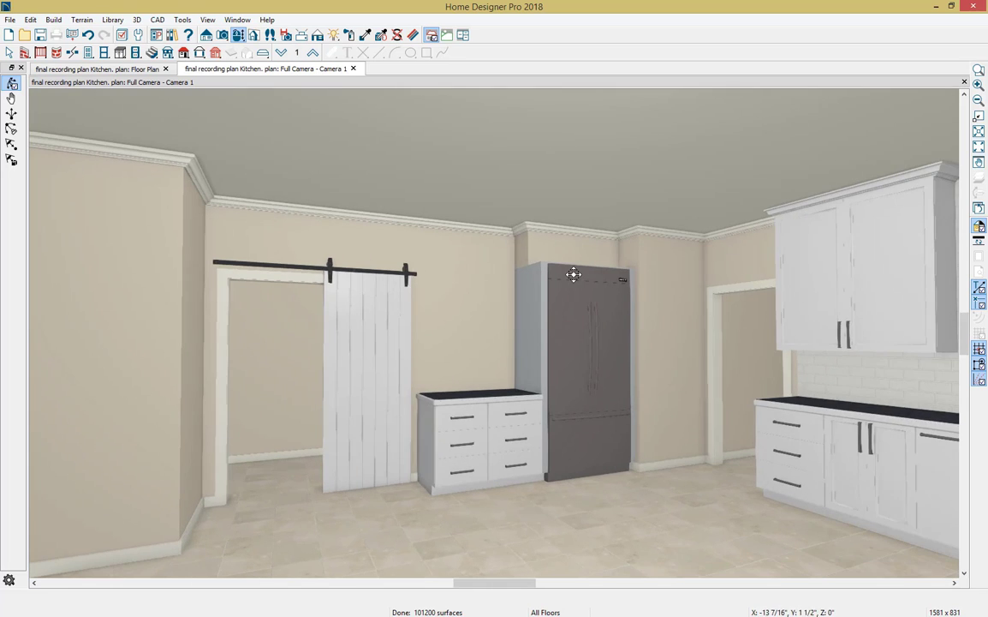
left_click_drag(509, 251, 537, 275)
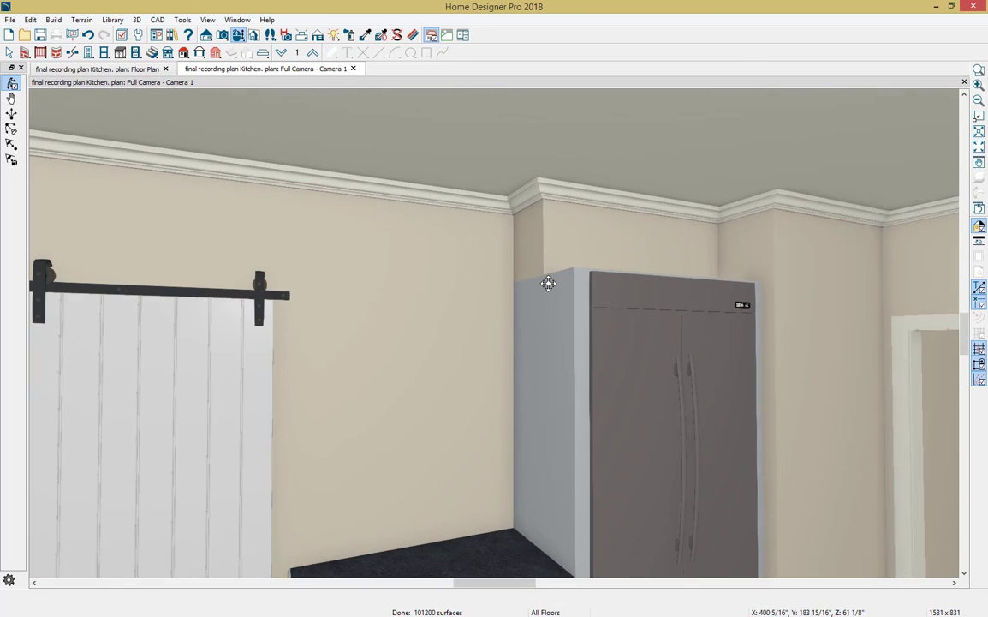
Reduce the depth of the soffit above the refrigerator to sit flush with the front edge of the refrigerator cabinet.
key("space")
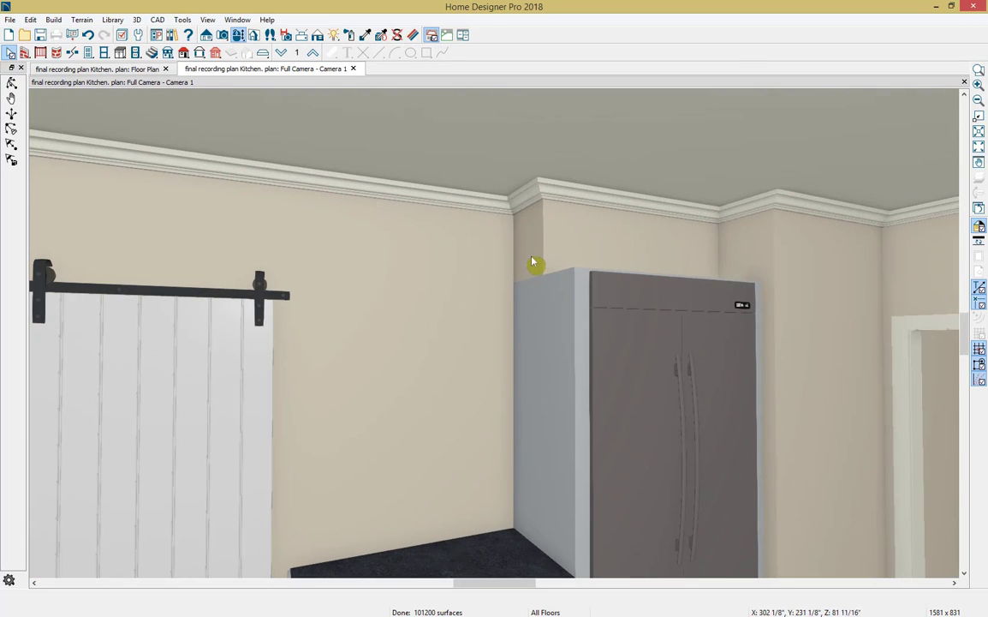
left_click(532, 262)
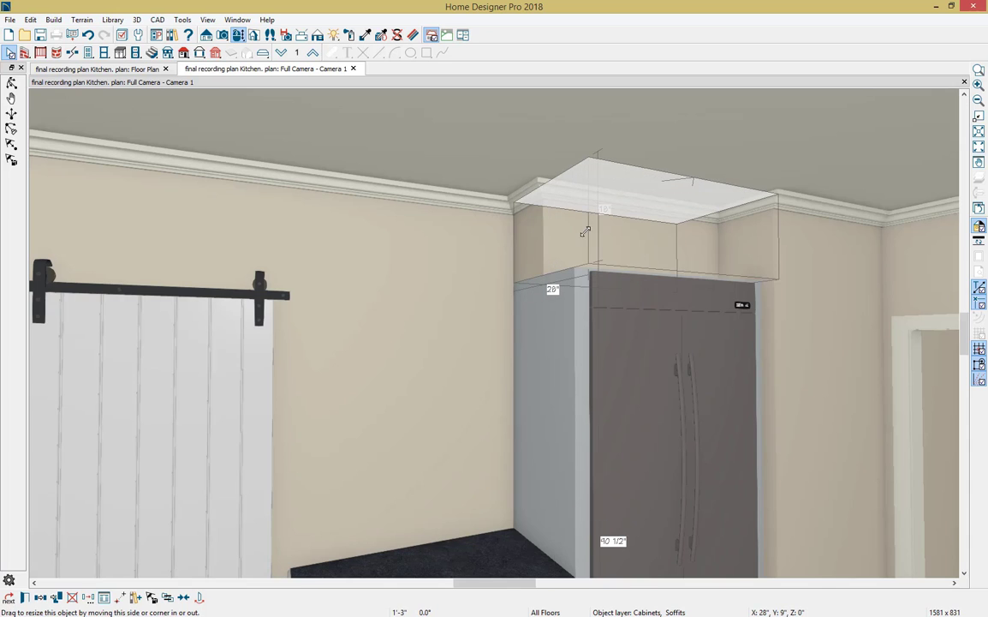
left_click_drag(585, 232, 571, 232)
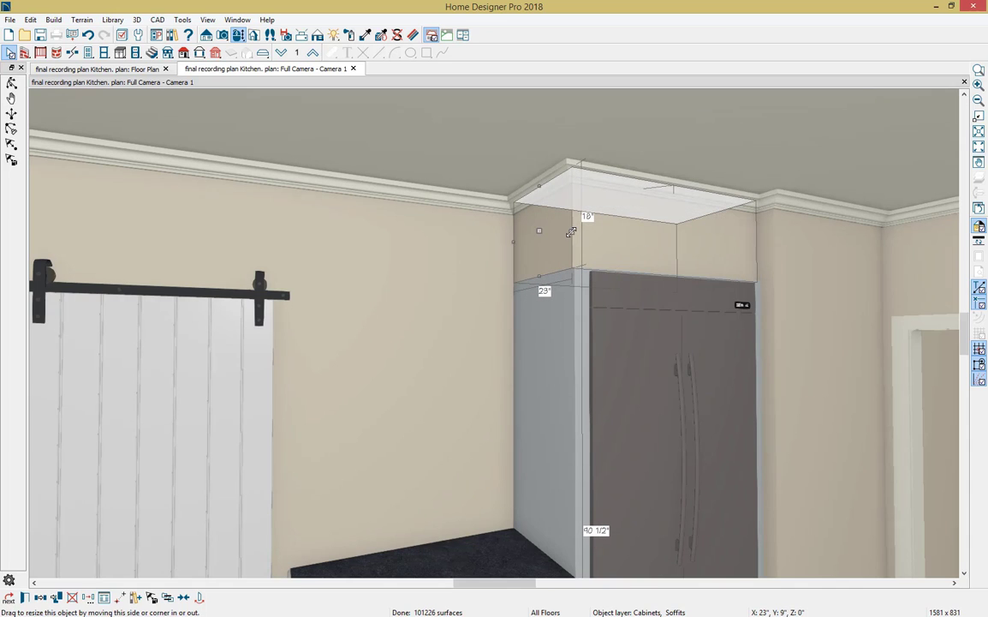
left_click(615, 262)
left_click(559, 244)
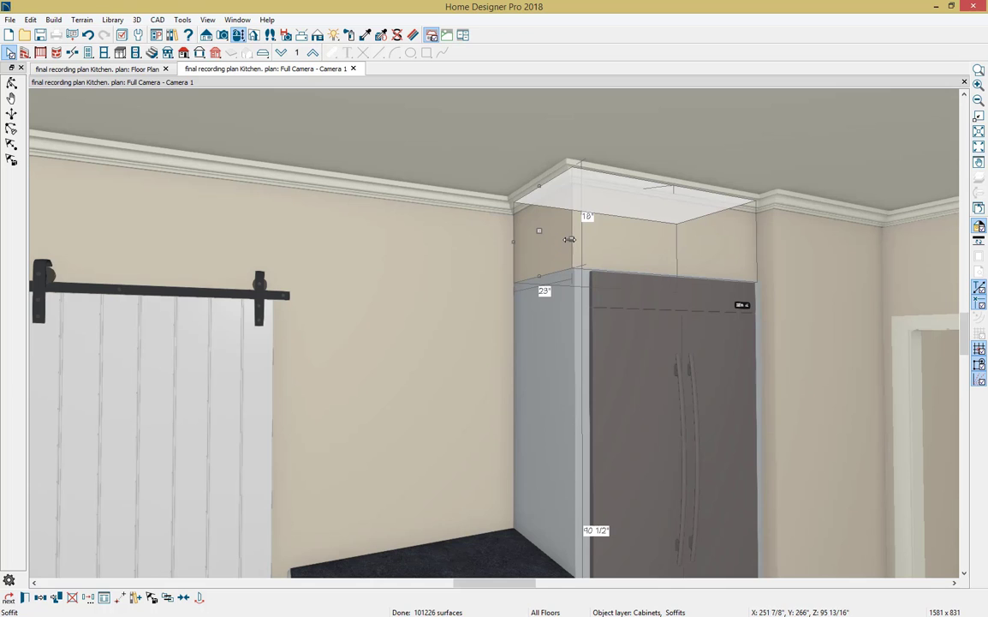
left_click_drag(570, 239, 574, 238)
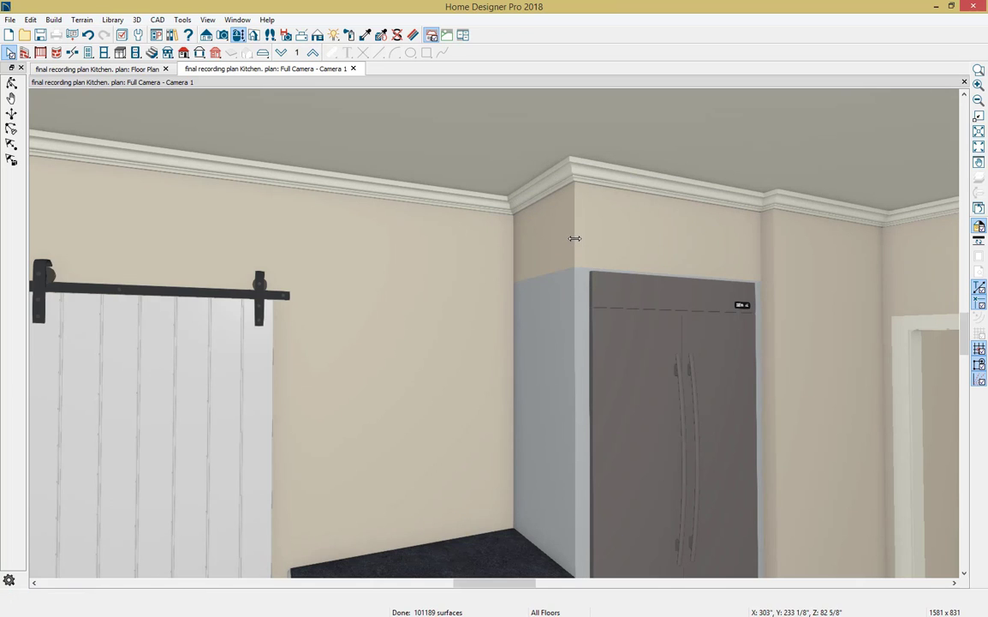
Inspect the range wall and adjoining doorways in the camera view, and close that view.
scroll(569, 323, "down", 1)
scroll(568, 322, "down", 2)
middle_click_drag(568, 322, 411, 357)
mouse_move(700, 371)
middle_mouse_down()
mouse_move(547, 329)
mouse_move(493, 379)
mouse_move(650, 398)
mouse_move(731, 393)
middle_mouse_up()
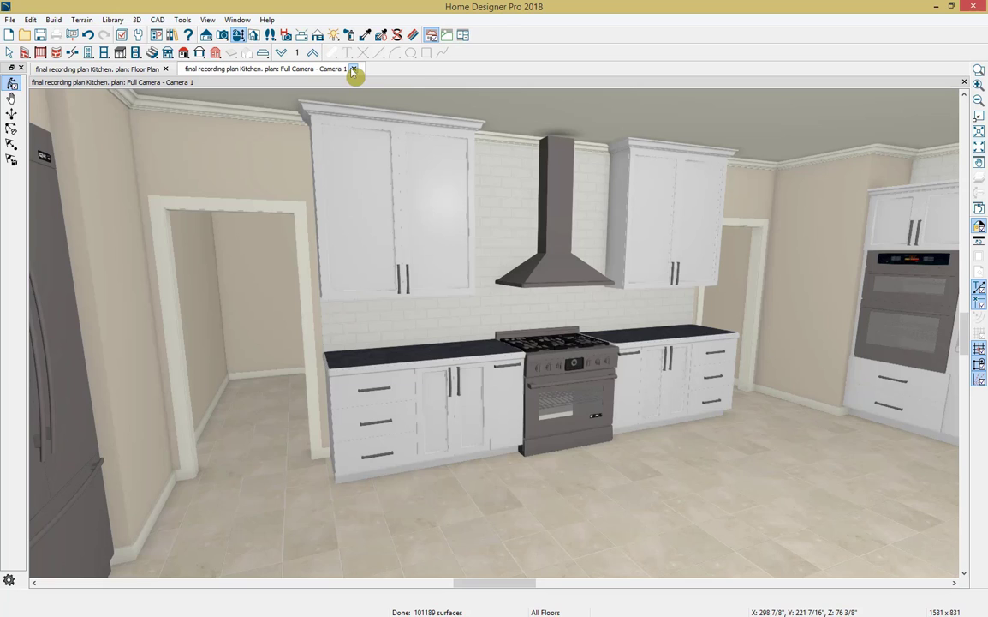
left_click(353, 69)
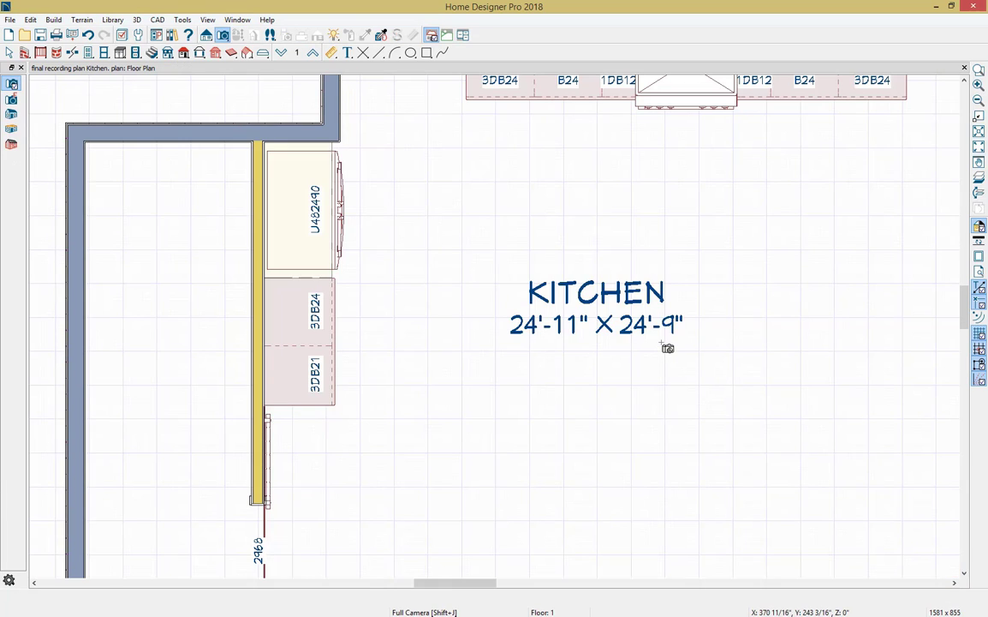
Delete the KITCHEN room label from the middle of the floor plan.
key("space")
scroll(659, 343, "down", 2)
left_click(618, 323)
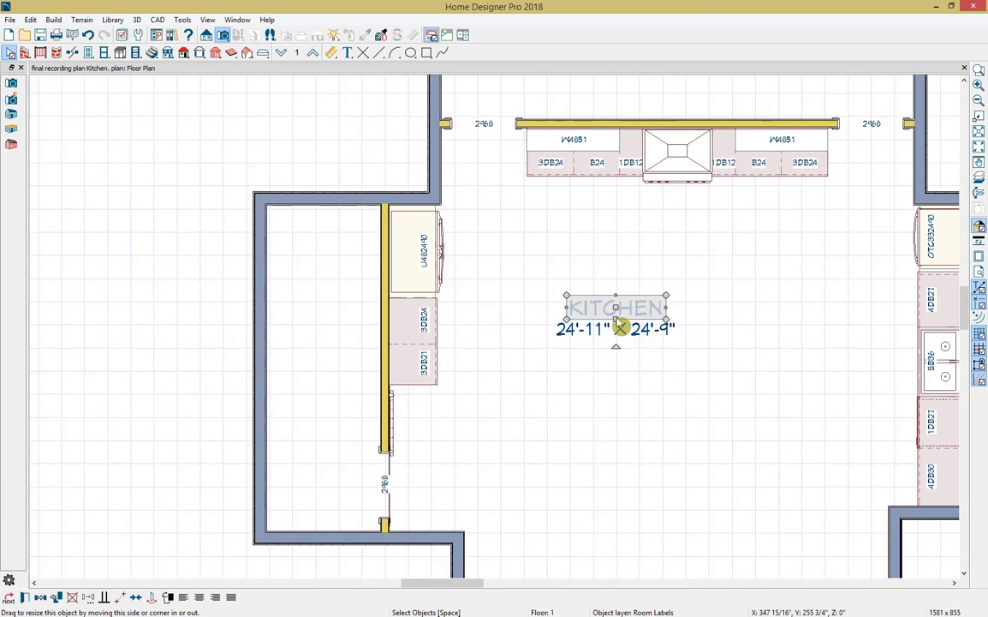
key("Delete")
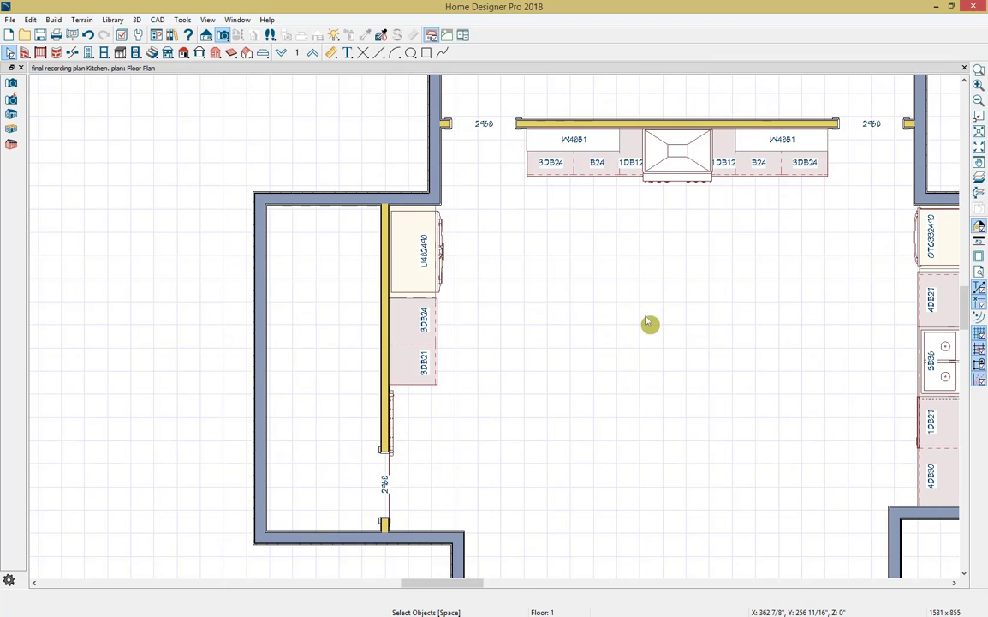
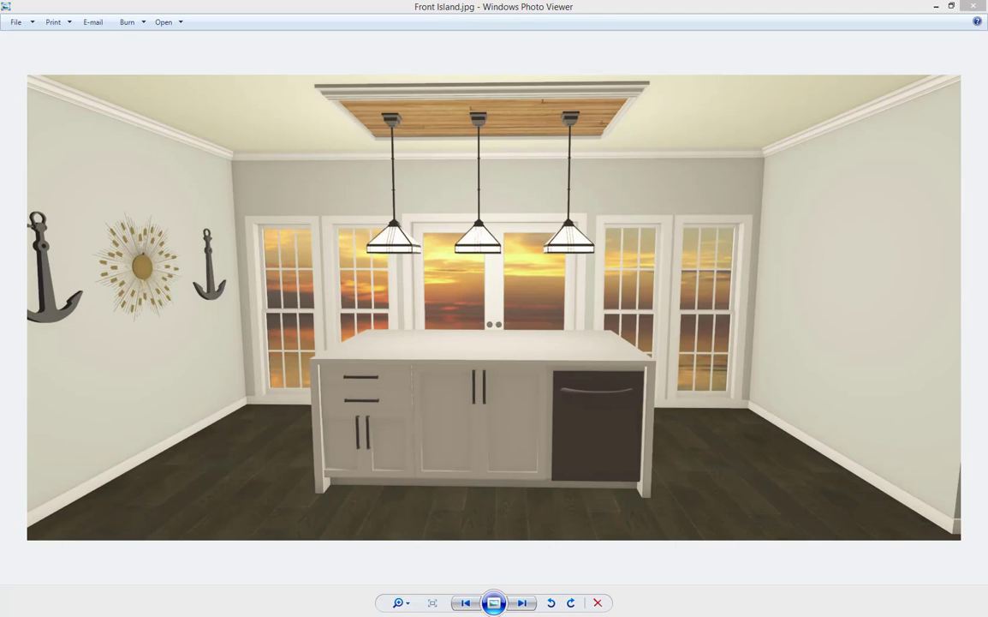
Examine the Front Island and Island Seating reference images in Windows Photo Viewer and close the viewer.
key("Right")
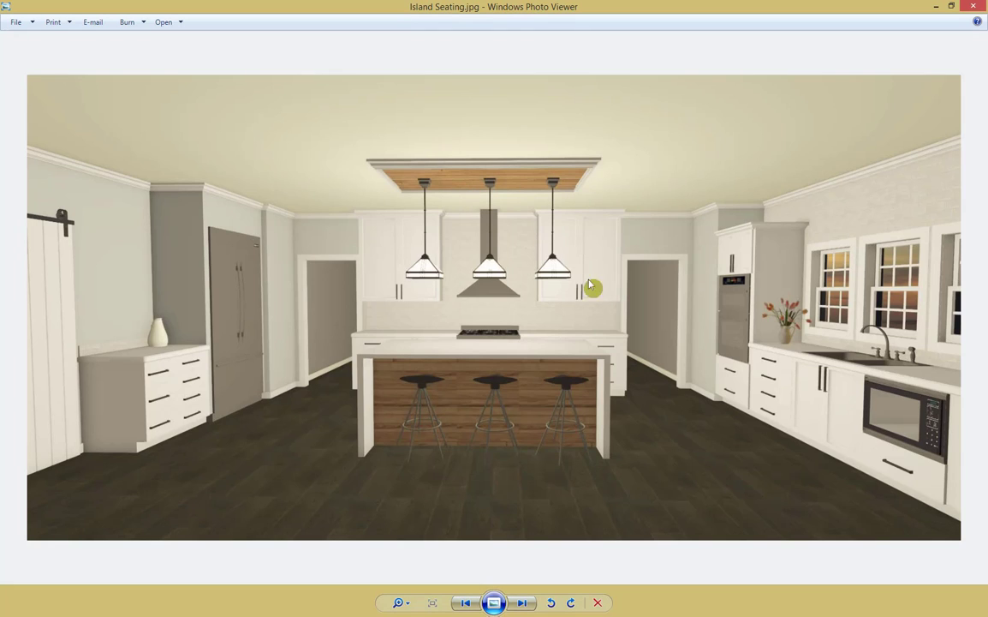
key("Right")
left_click(974, 7)
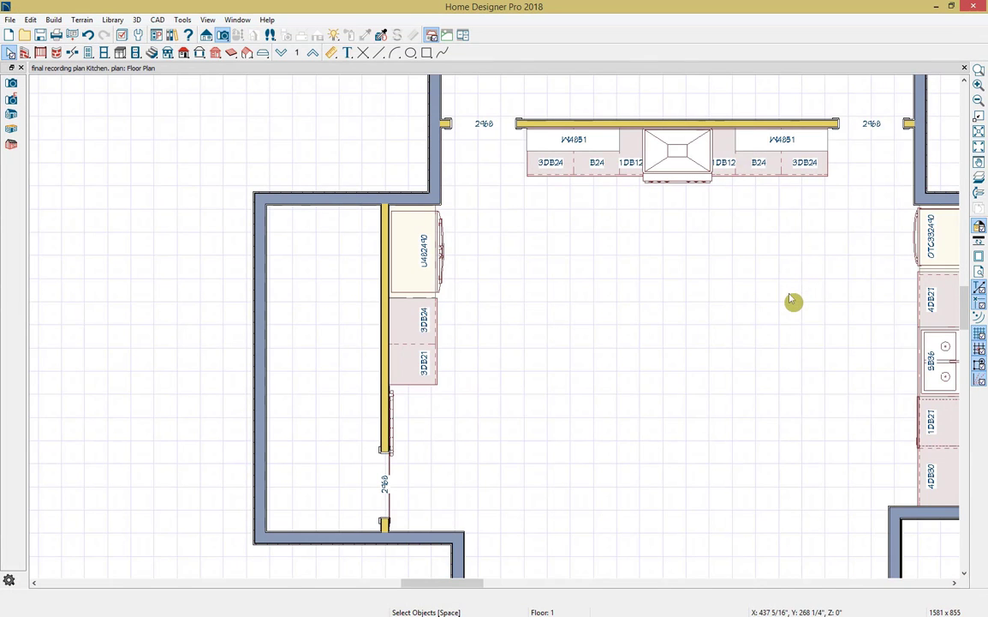
Place the Waterfall island from the Kitchen 2018 Decor folder in the middle of the kitchen and move it 1' farther from the range wall.
middle_click_drag(750, 300, 605, 289)
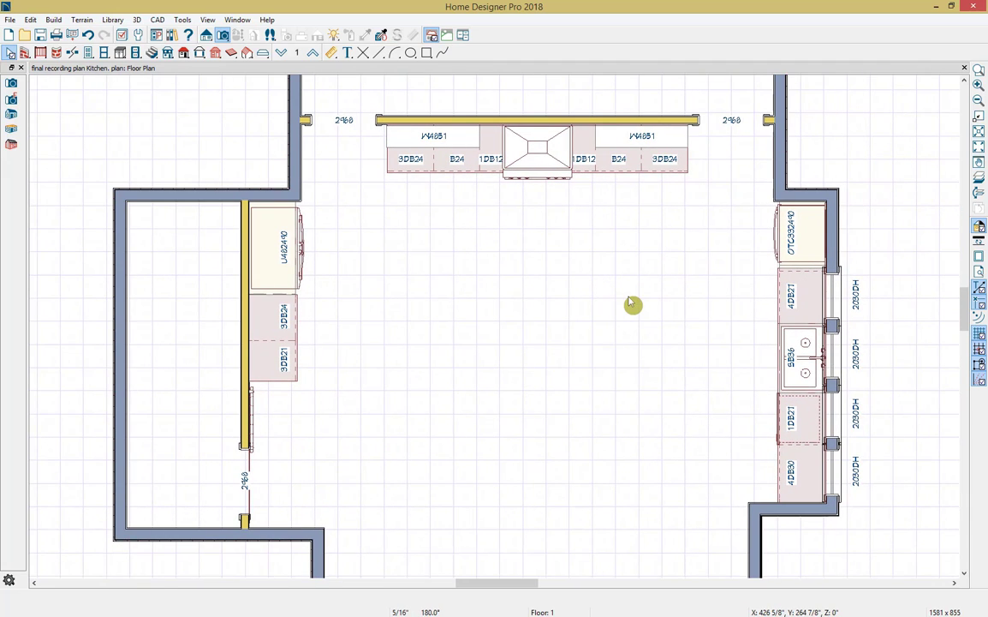
key("ctrl+alt+l")
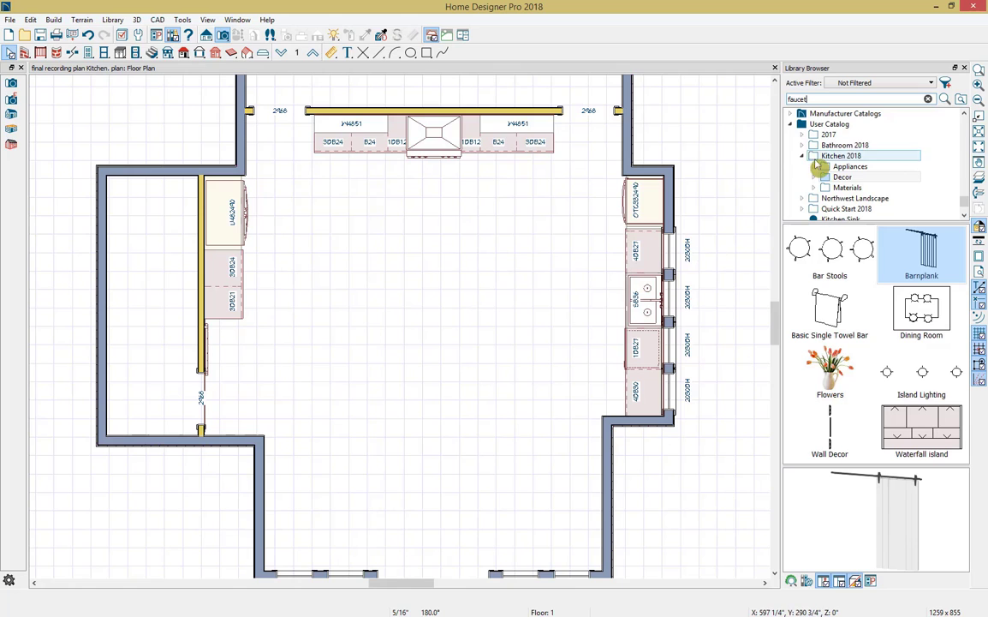
left_click(842, 179)
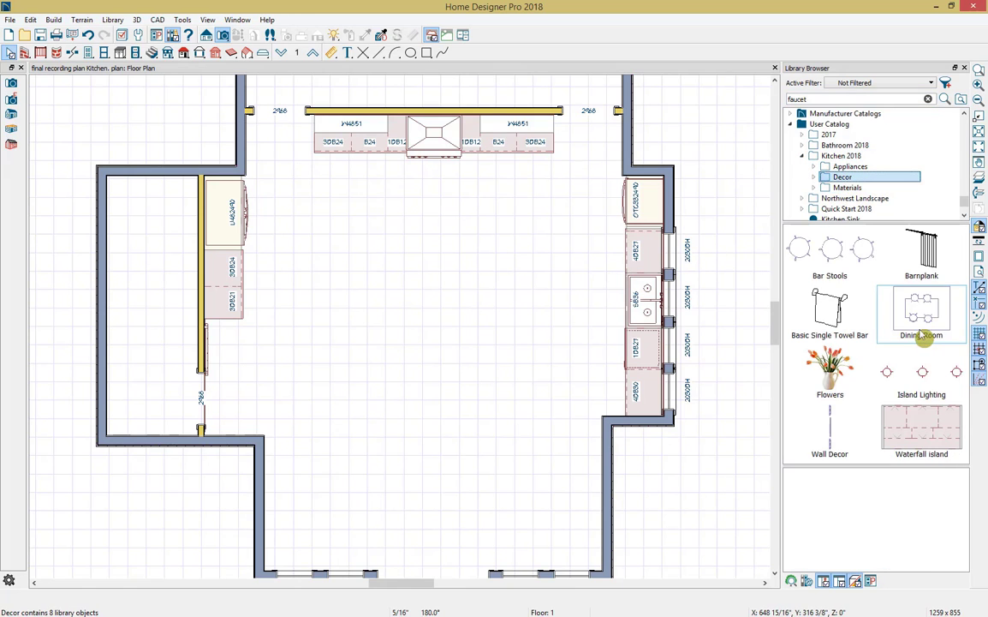
left_click(900, 428)
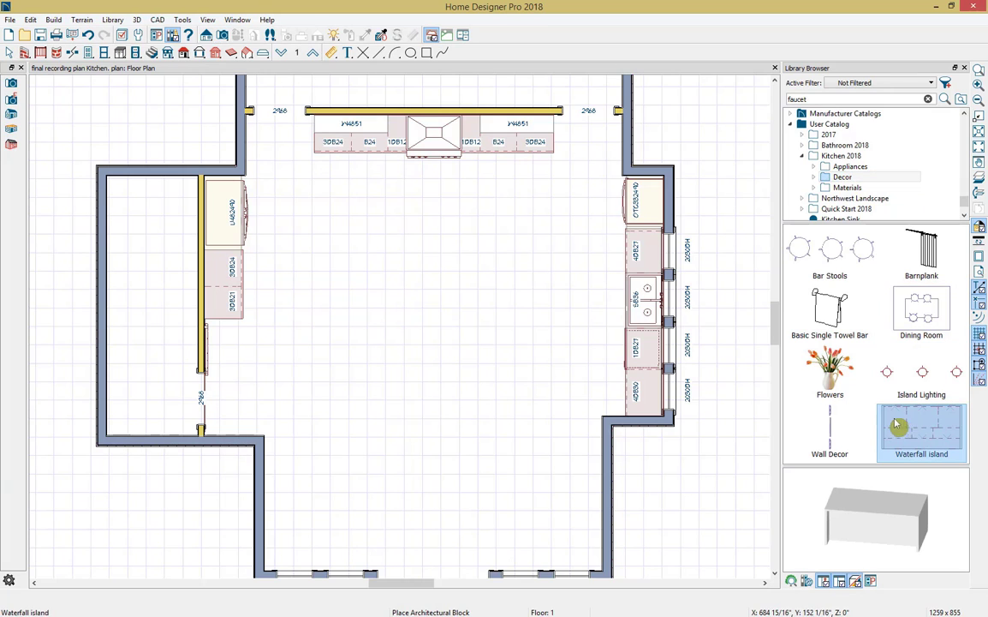
left_click(442, 304)
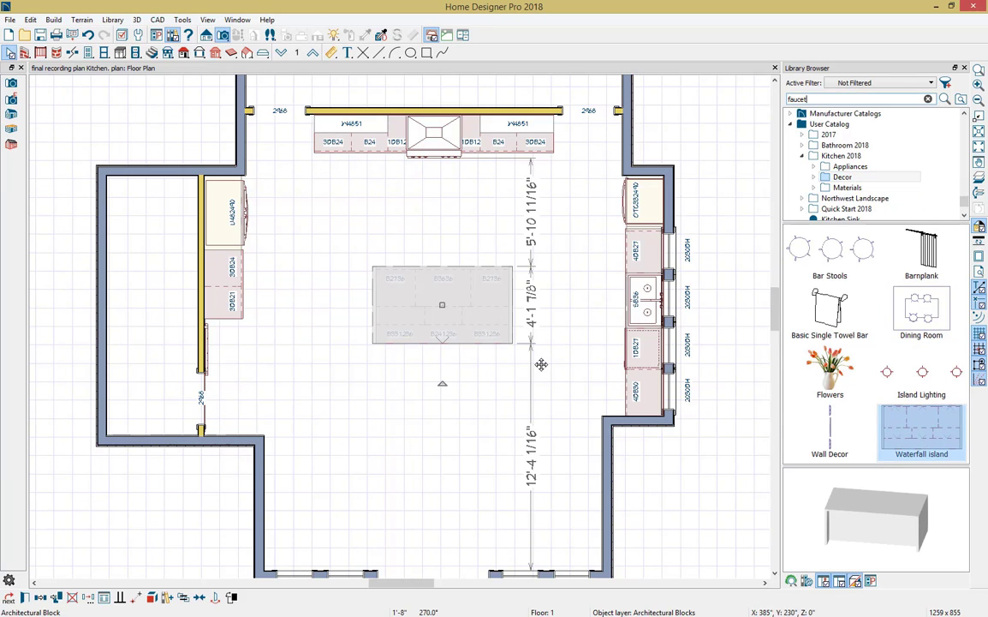
left_click_drag(438, 318, 442, 325)
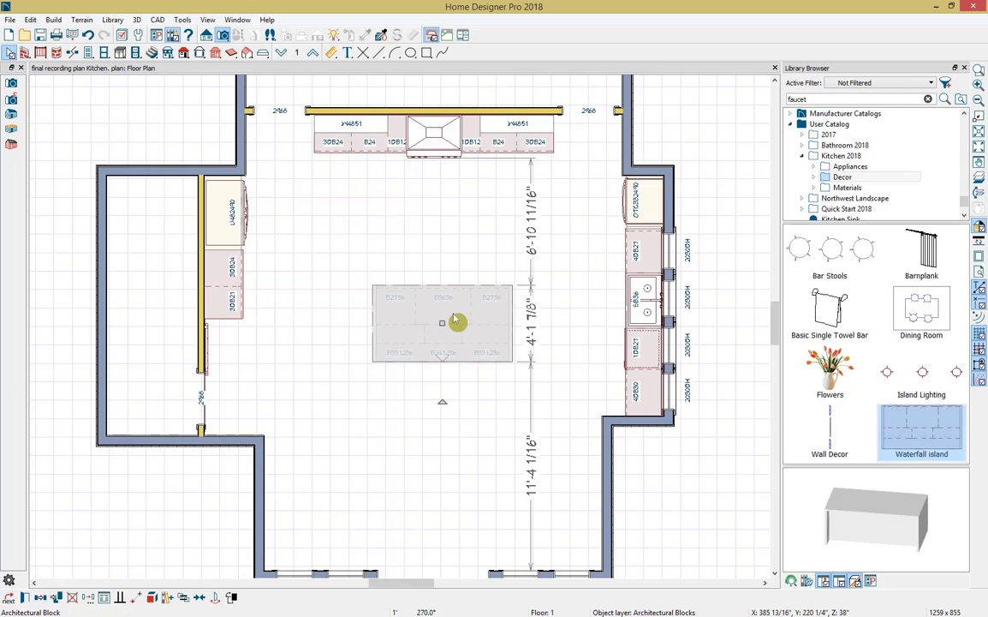
Create a full camera view from the range across the island toward the double doors, framing the island's cabinet fronts.
left_click(221, 35)
left_click_drag(433, 166, 442, 214)
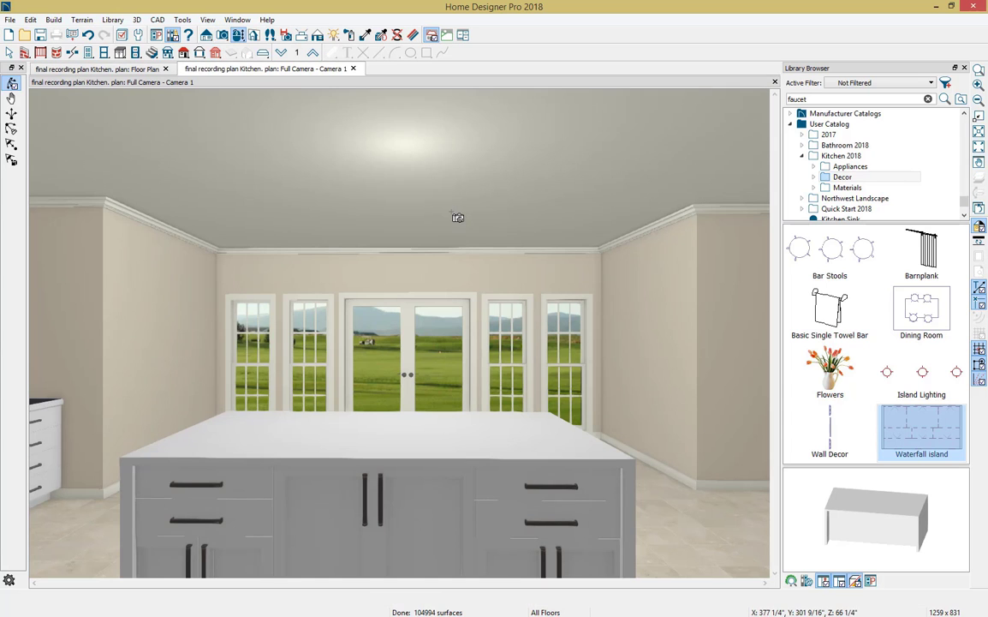
middle_click_drag(471, 409, 453, 236)
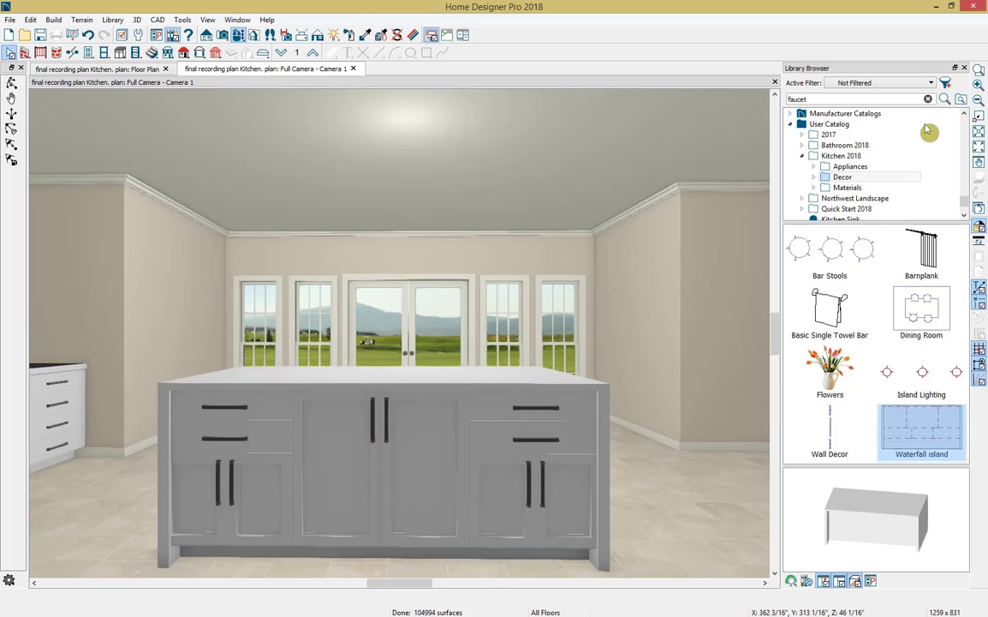
Explode the waterfall island's architectural block into separate objects and clear the selection.
left_click(557, 432)
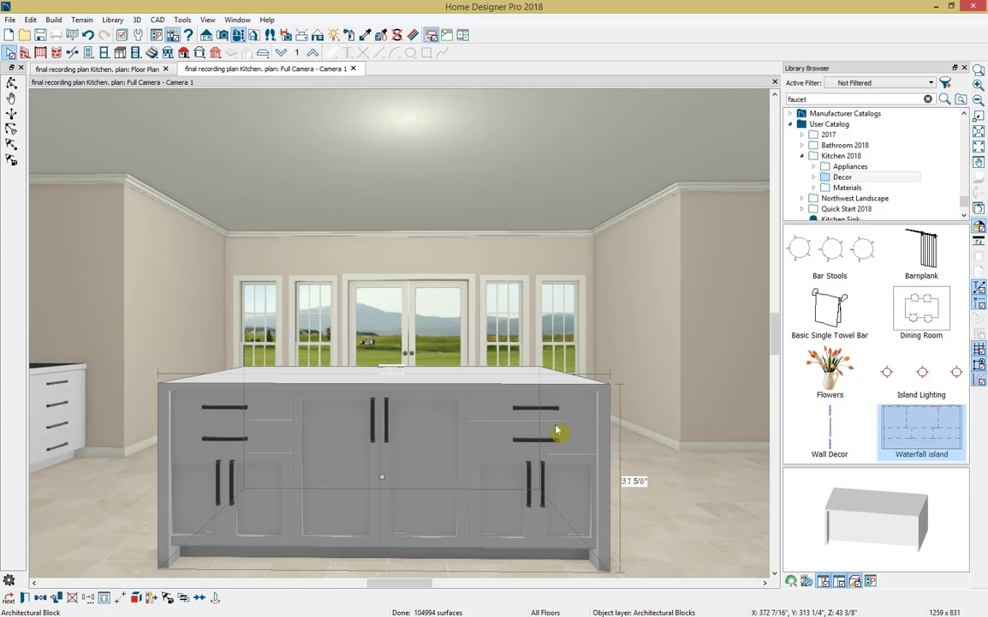
left_click(145, 598)
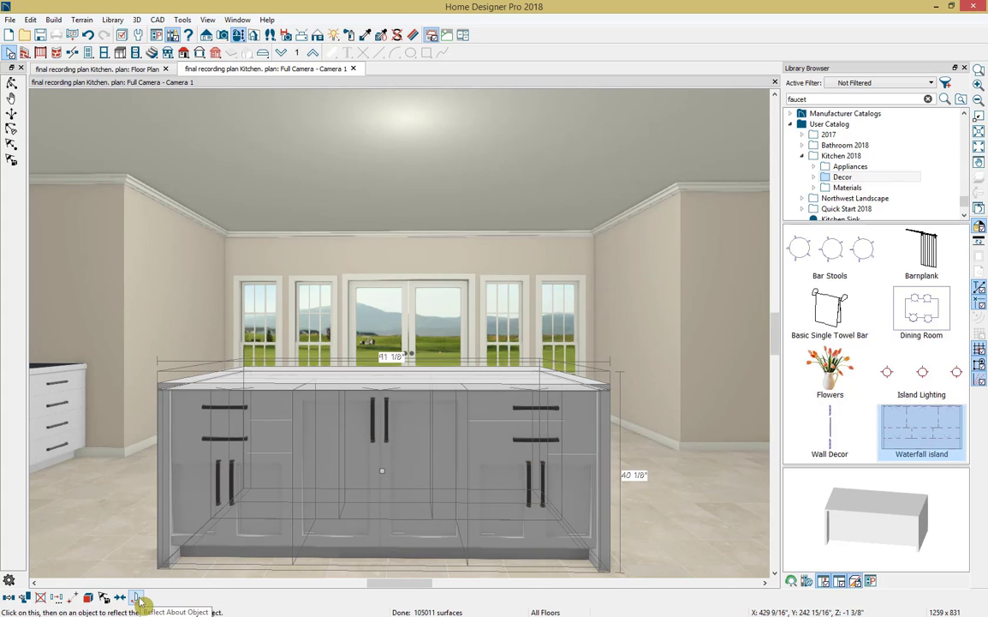
key("Escape")
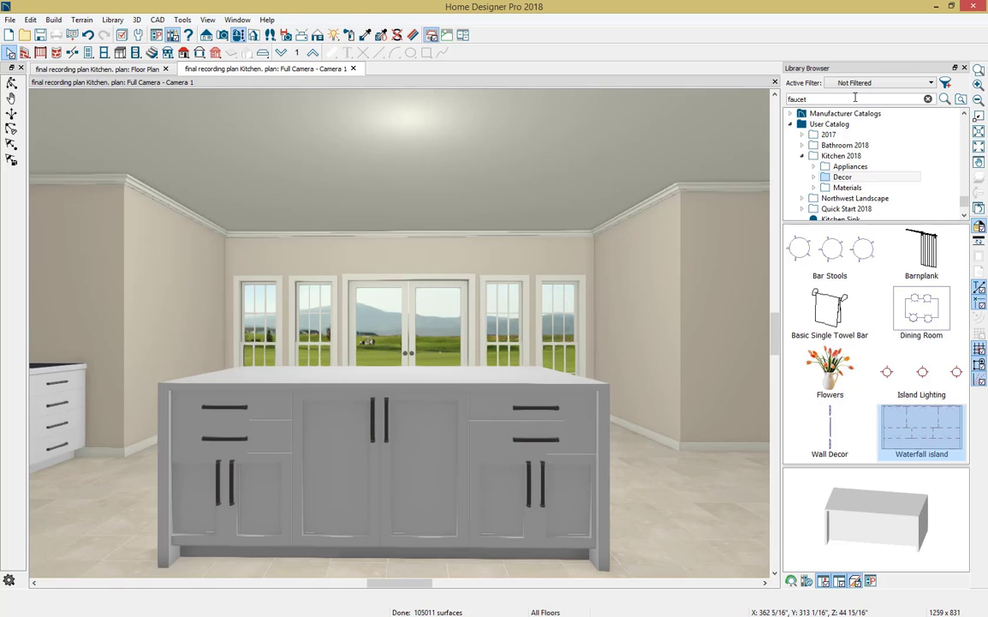
From the Kitchen 2018 Appliances folder, place the ChefSeries Dishwasher in the island's refrigerator-side end cabinet and the Island Sink K-31 in the middle cabinet.
left_click(844, 177)
left_click(849, 166)
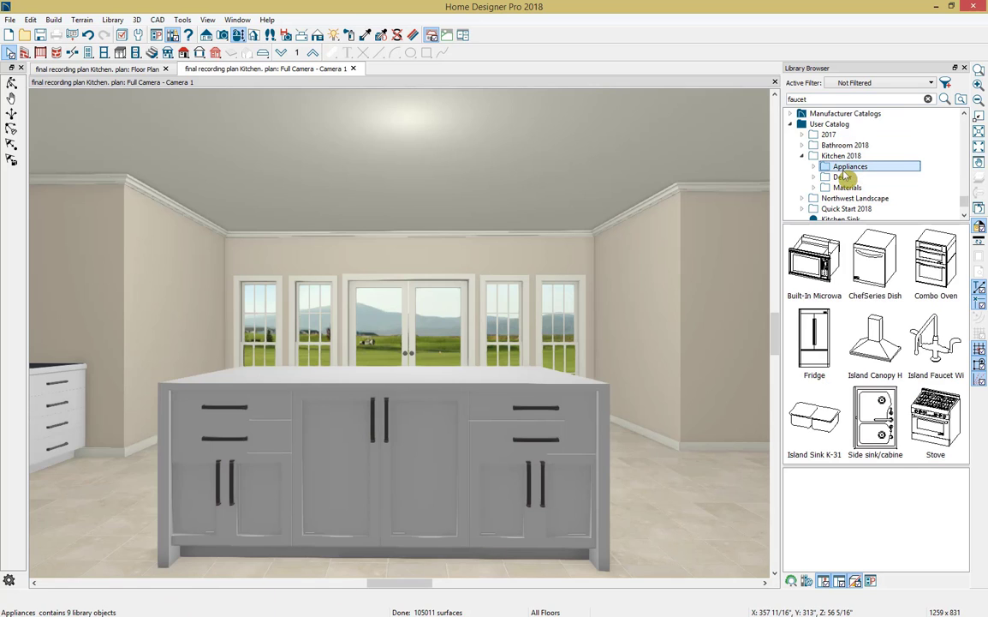
left_click(879, 279)
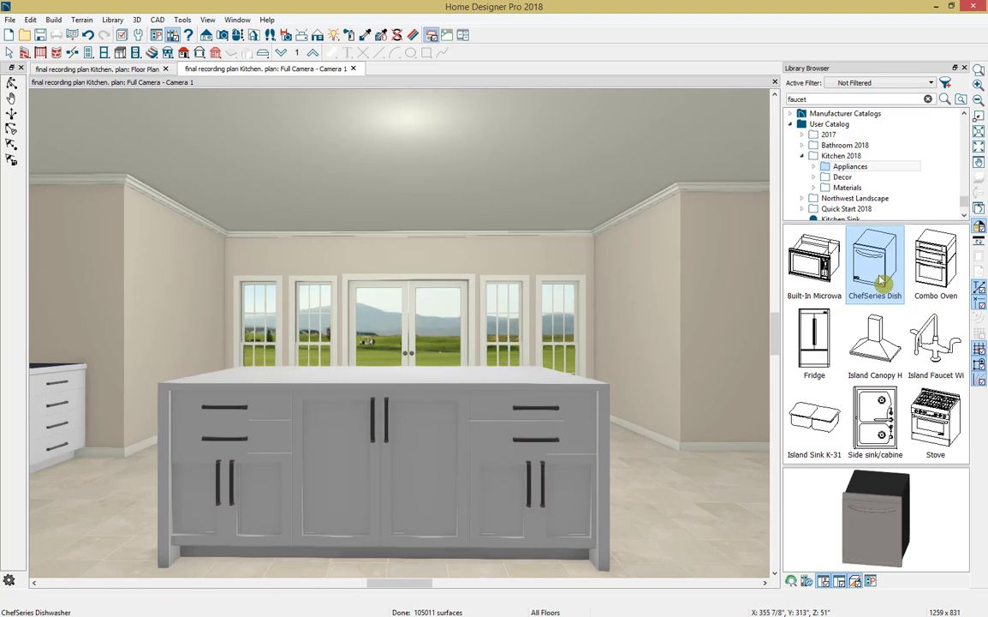
left_click(543, 425)
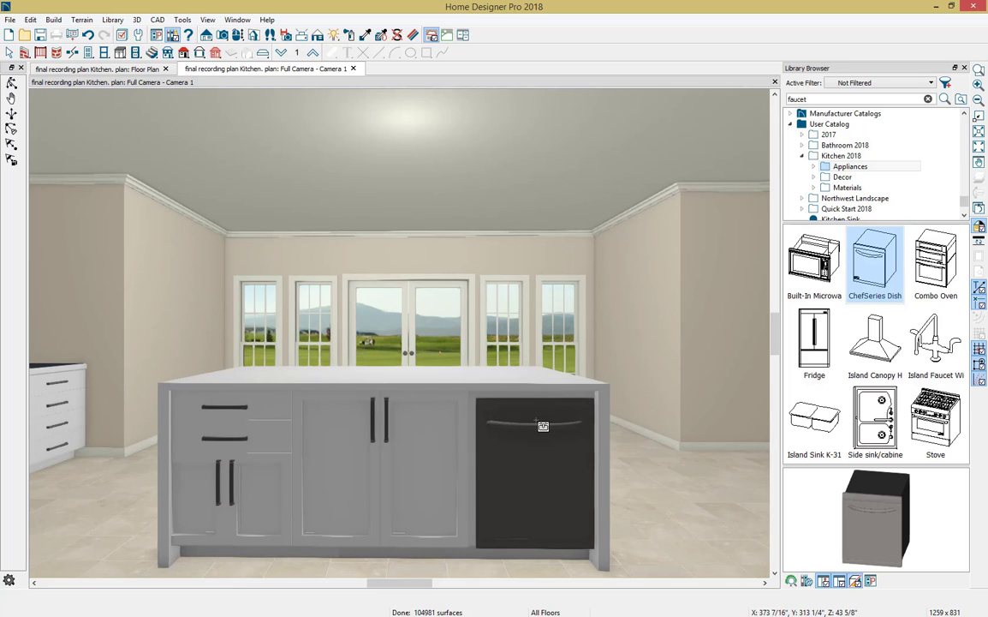
key("Escape")
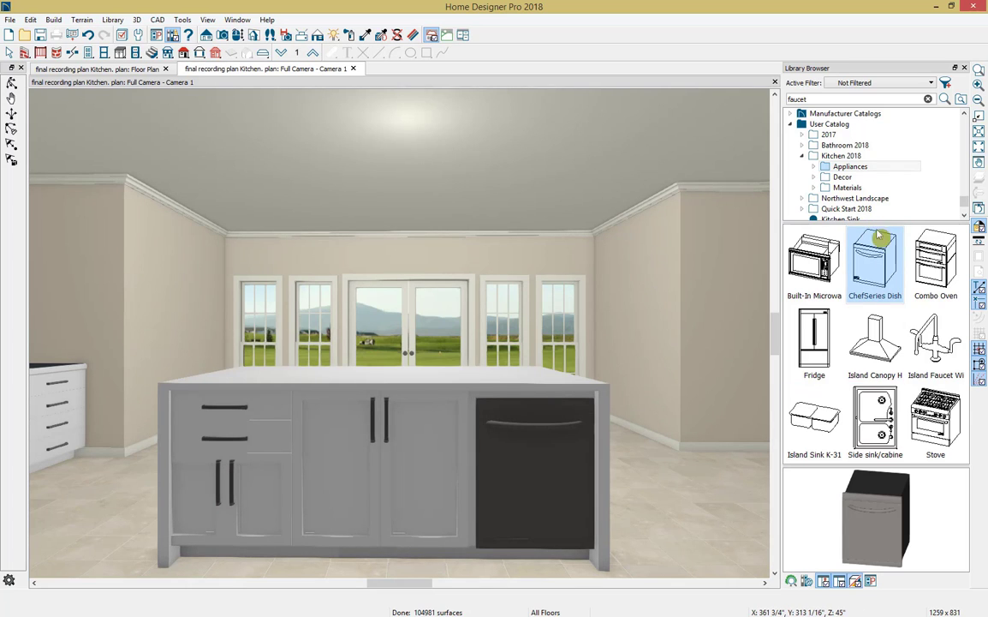
left_click(818, 414)
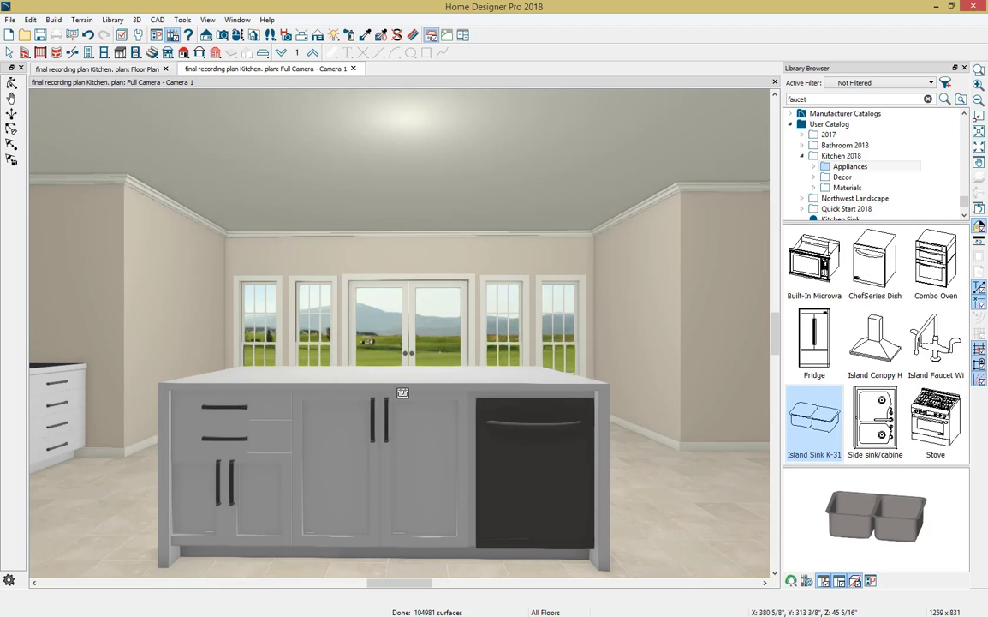
left_click(393, 384)
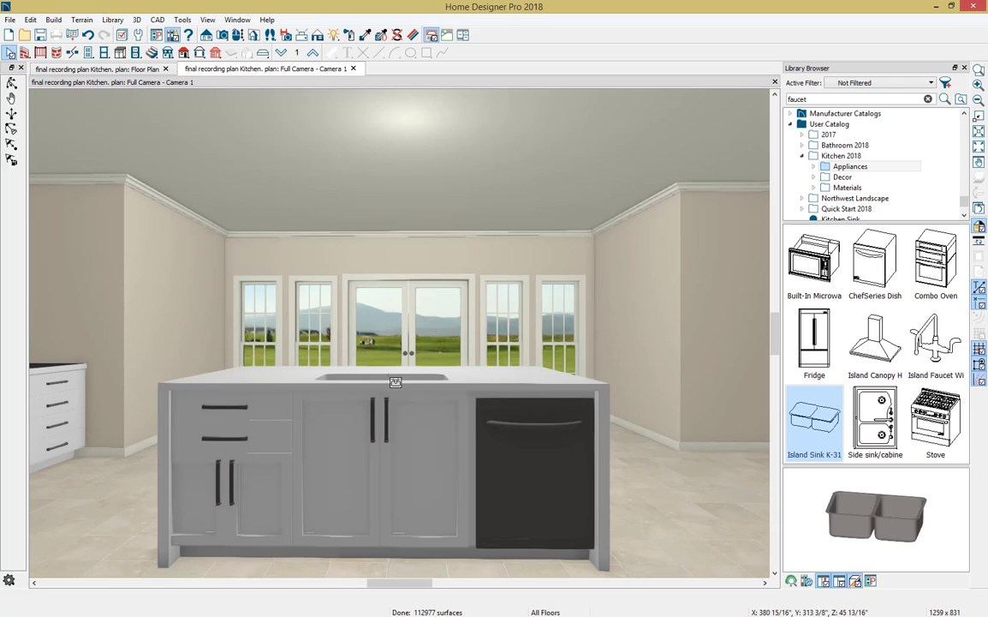
Place the island faucet from the Kitchen 2018 Appliances folder behind the island sink and center it on the sink cabinet.
left_click(238, 34)
left_click_drag(352, 166, 364, 282)
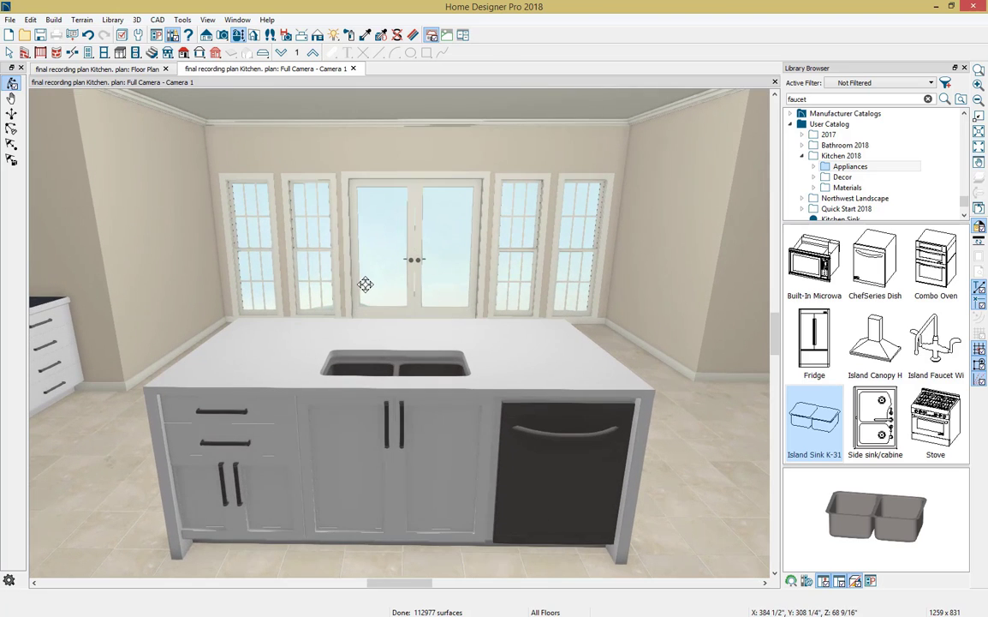
left_click(929, 344)
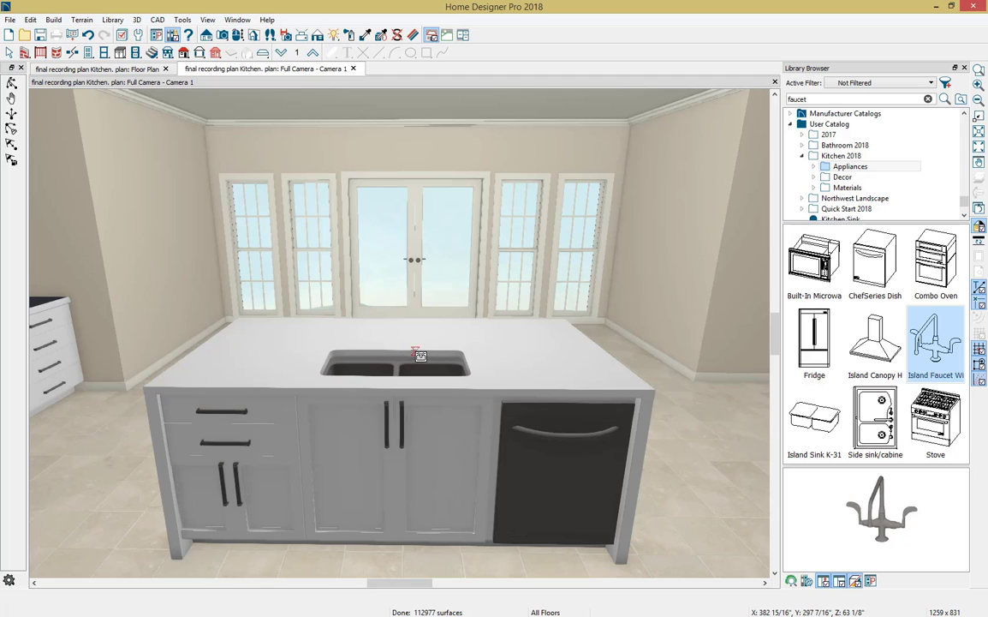
left_click(420, 355)
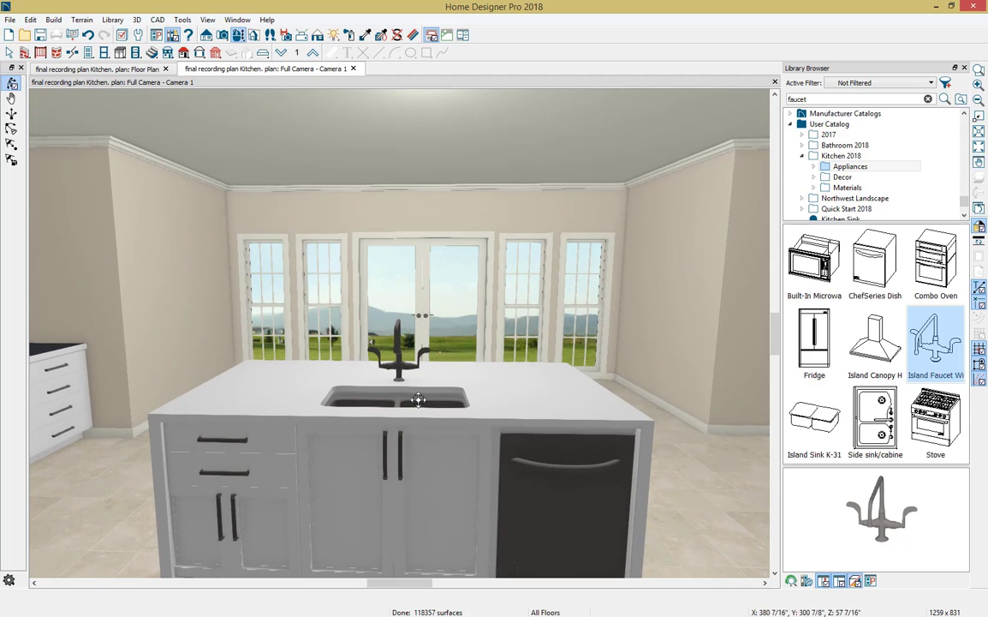
left_click(398, 370)
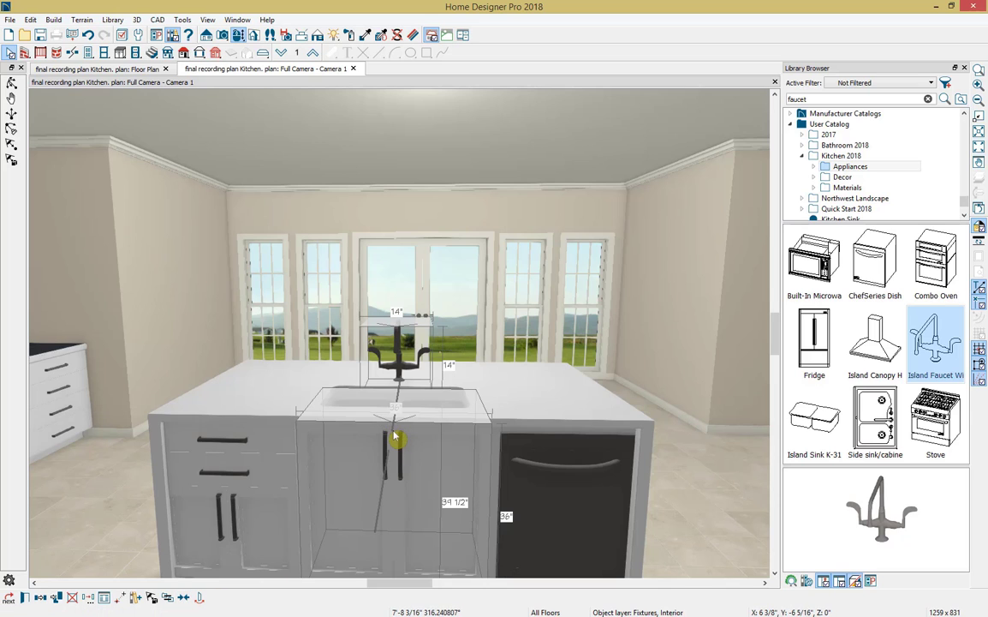
key("Escape")
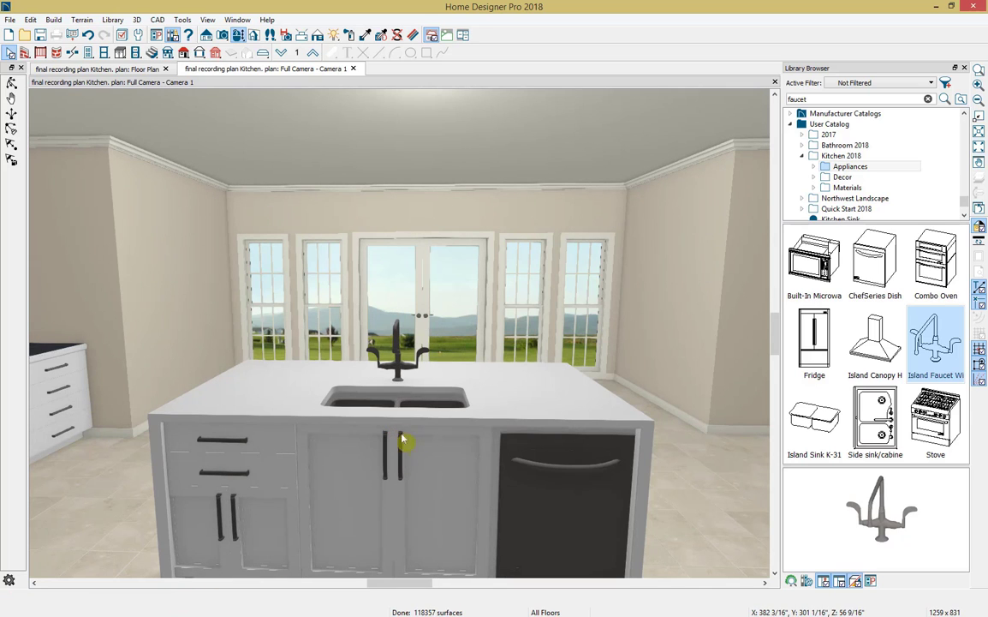
left_click_drag(443, 439, 527, 363)
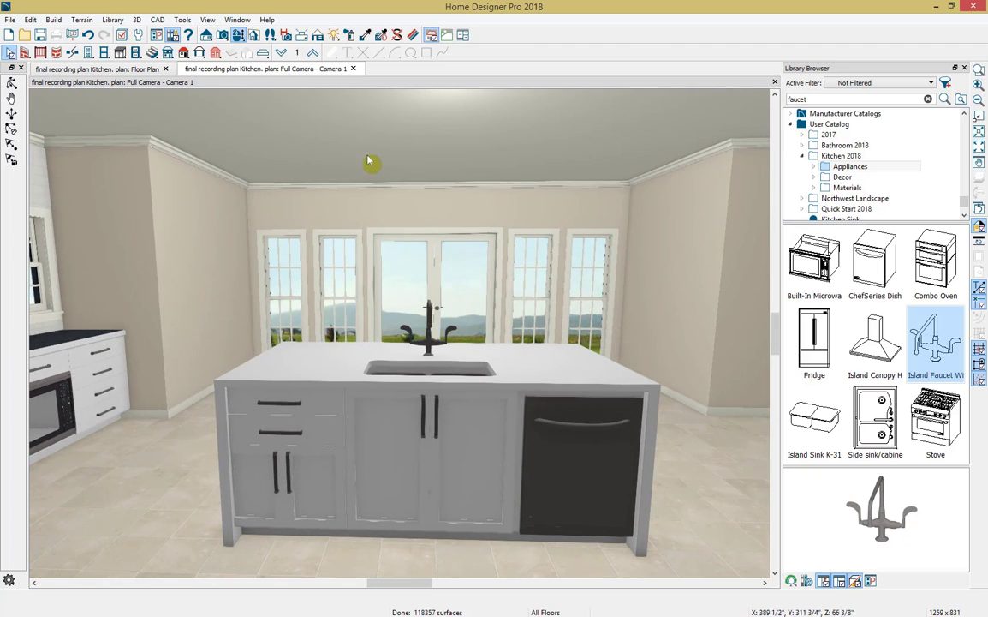
In the floor plan, move the whole island with its fixtures closer to the range, centered on the joint between the 4DB21 and SB36 cabinets.
left_click(354, 68)
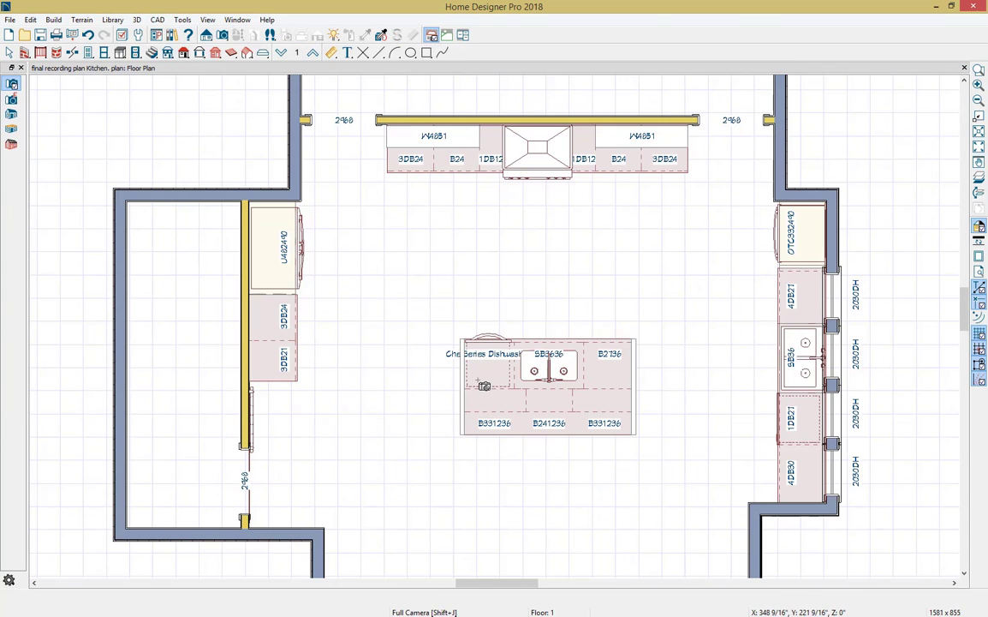
key("space")
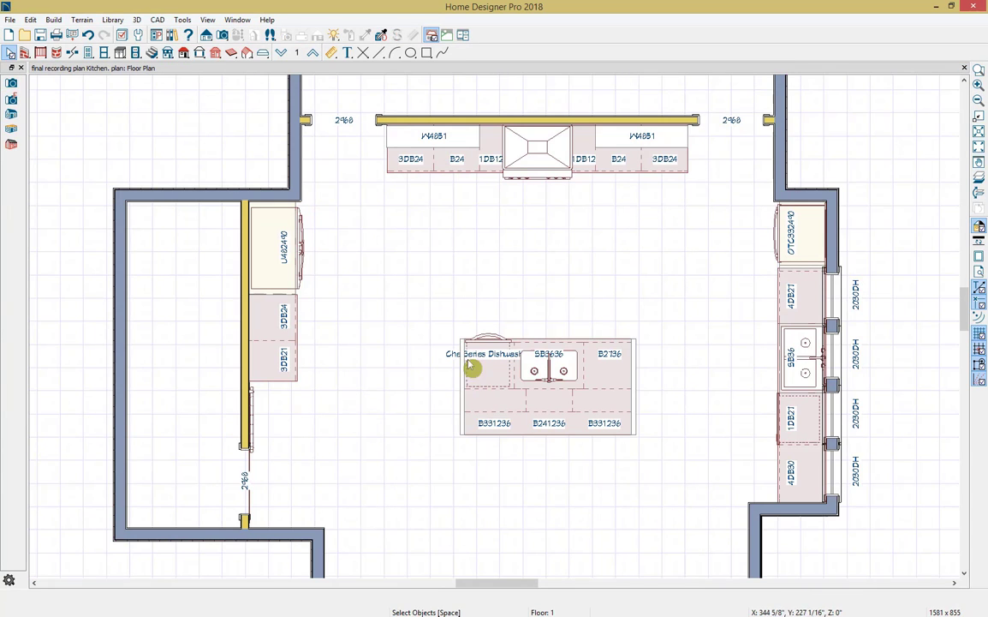
left_click_drag(407, 300, 673, 460)
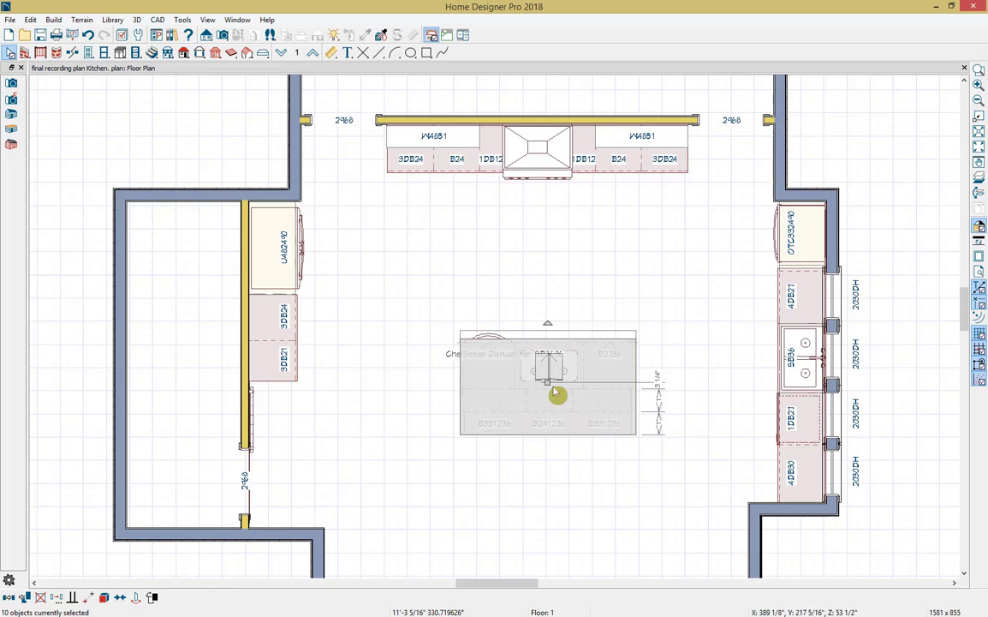
left_click_drag(540, 375, 538, 291)
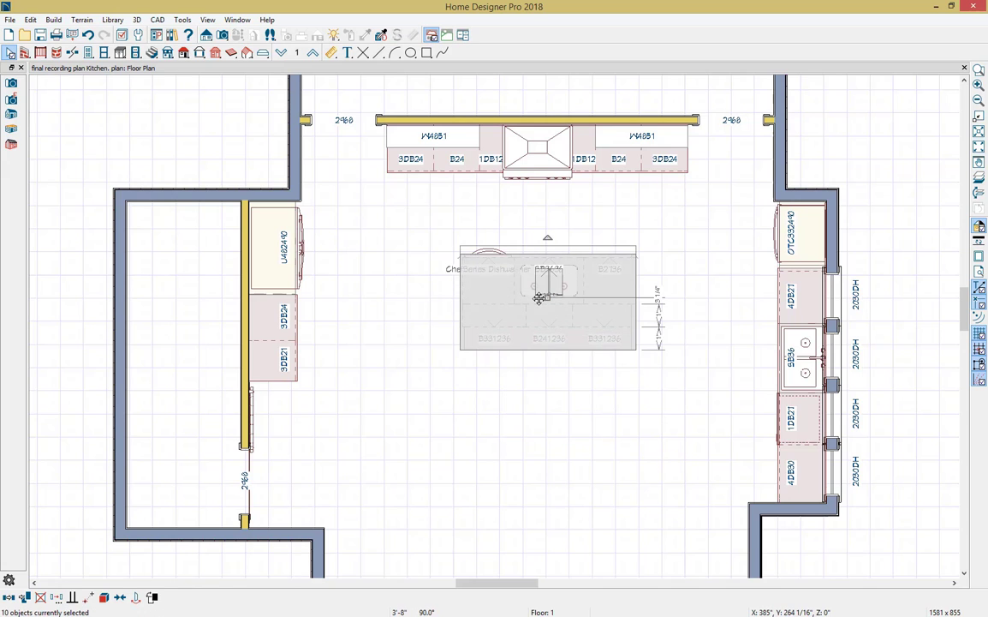
left_click(120, 597)
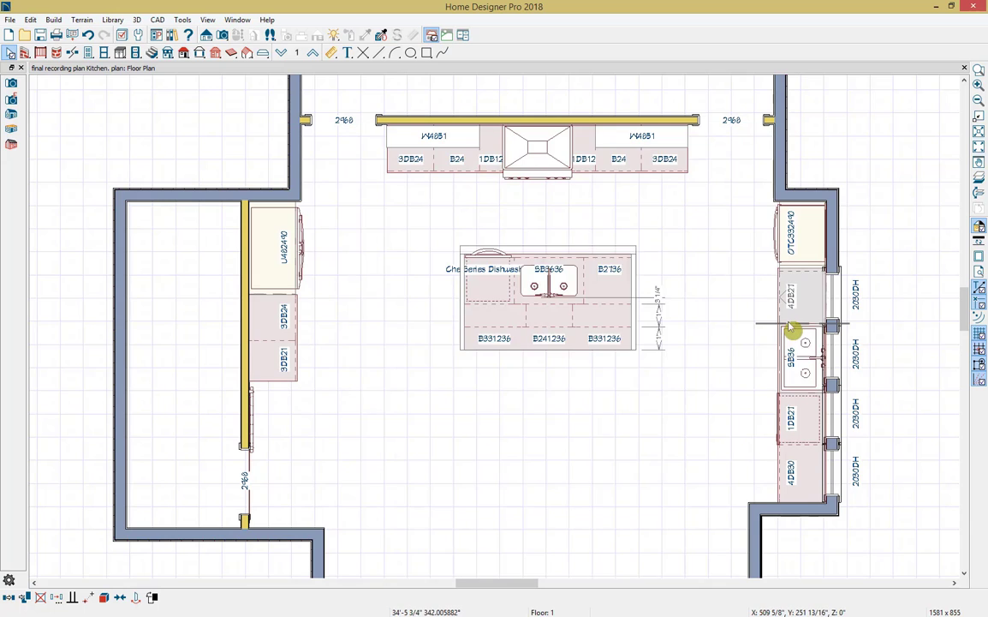
left_click(794, 326)
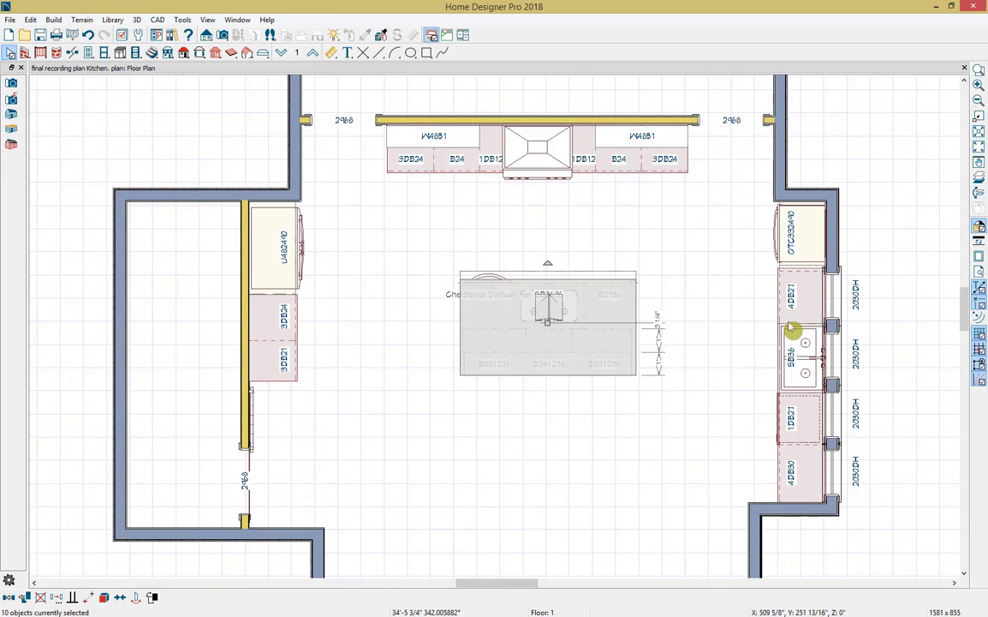
Center the island across the kitchen's width so it lines up with the range, and clear the selection.
left_click(123, 597)
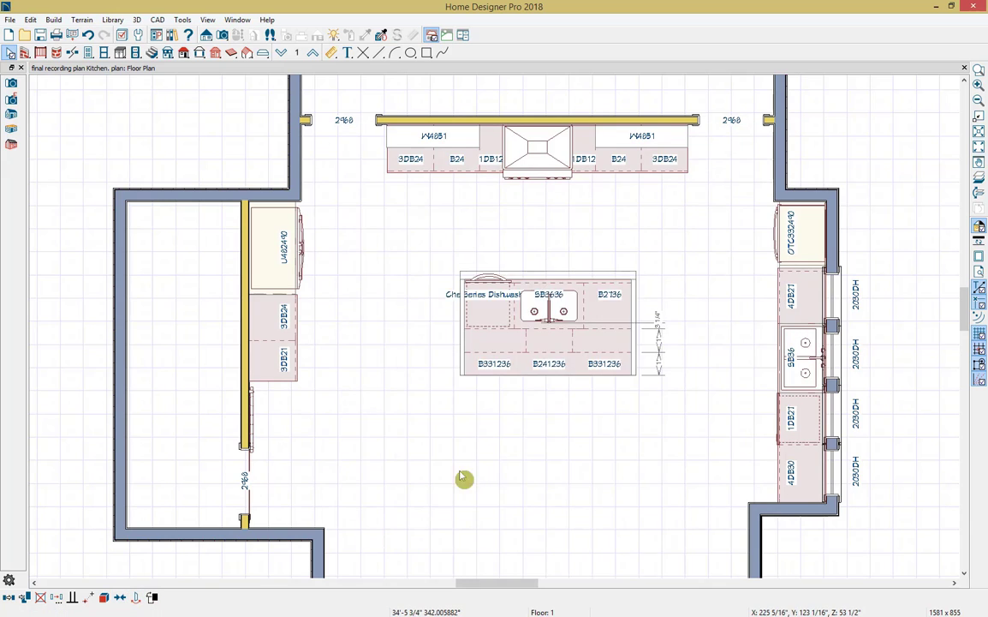
left_click(514, 248)
left_click(519, 240)
key("Escape")
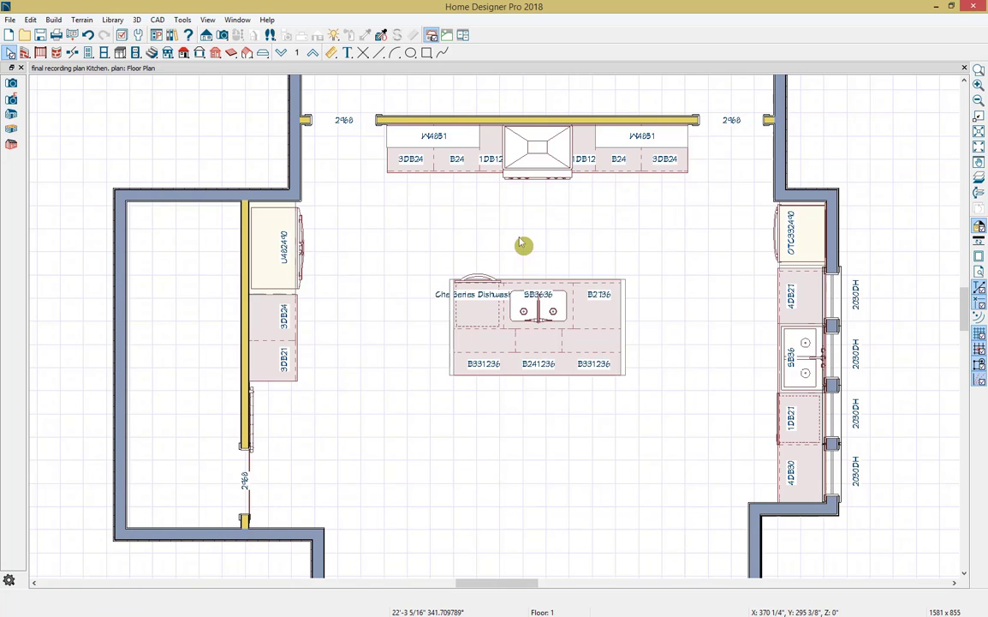
Create a full camera view from the double doors toward the island and the range wall.
scroll(469, 341, "down", 2)
middle_click_drag(502, 406, 501, 329)
left_click(222, 36)
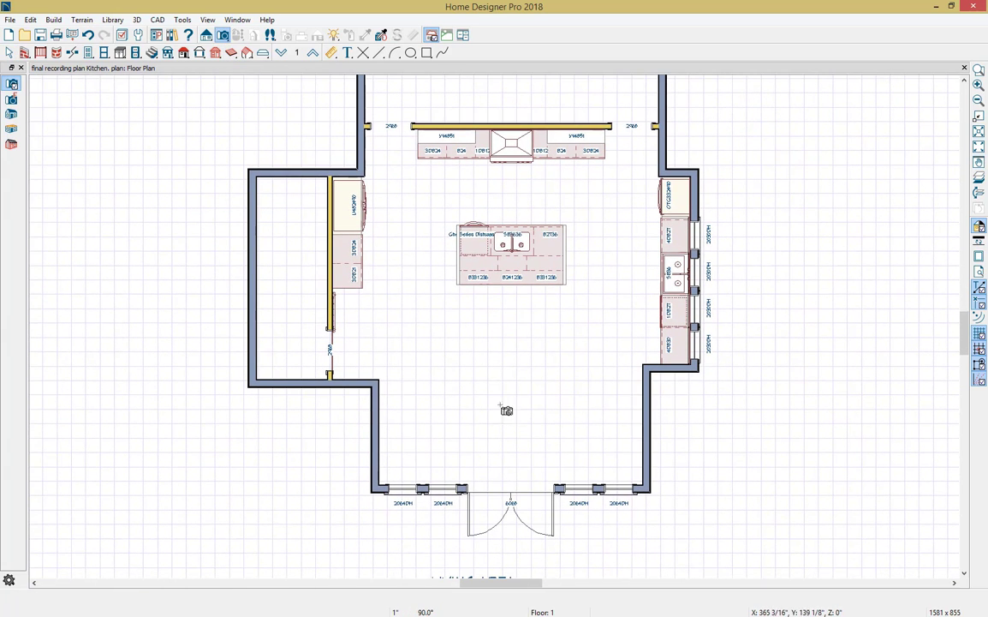
left_click_drag(520, 470, 525, 306)
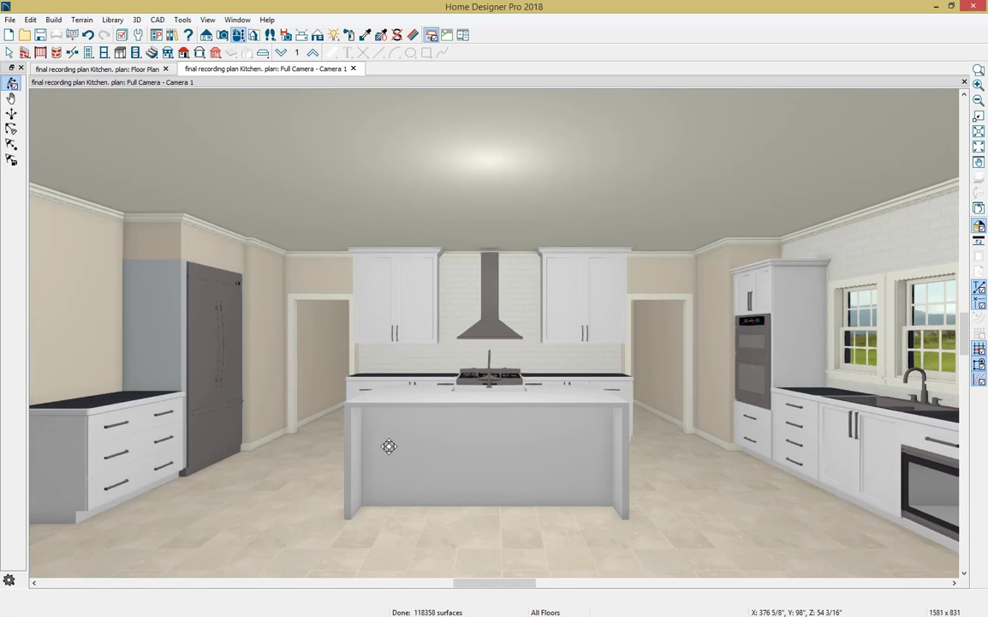
Place the Bar Stools from the Kitchen 2018 Decor folder in front of the island's back side.
key("ctrl+l")
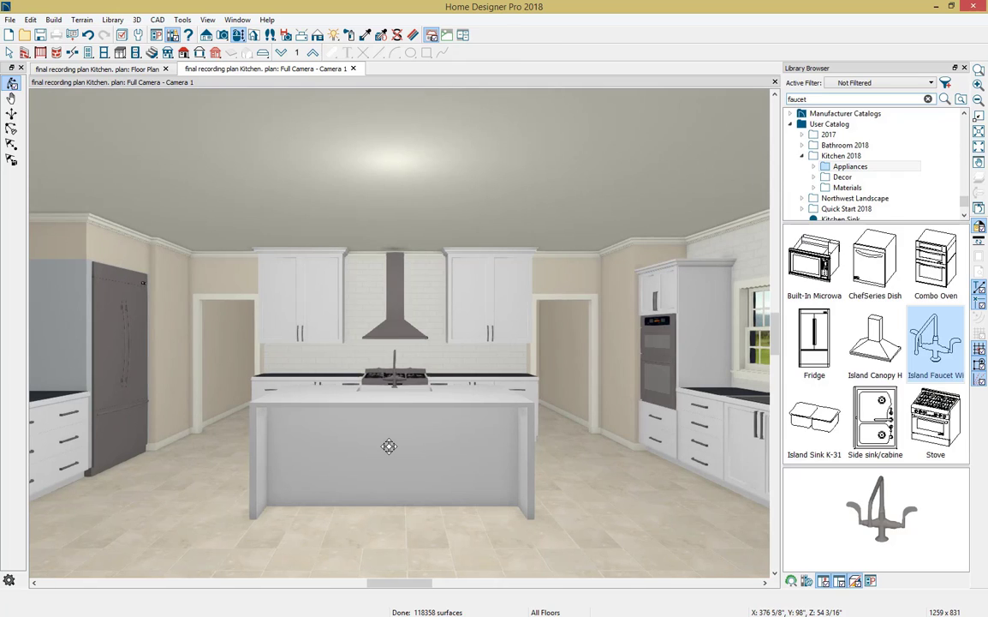
left_click(838, 176)
left_click(826, 254)
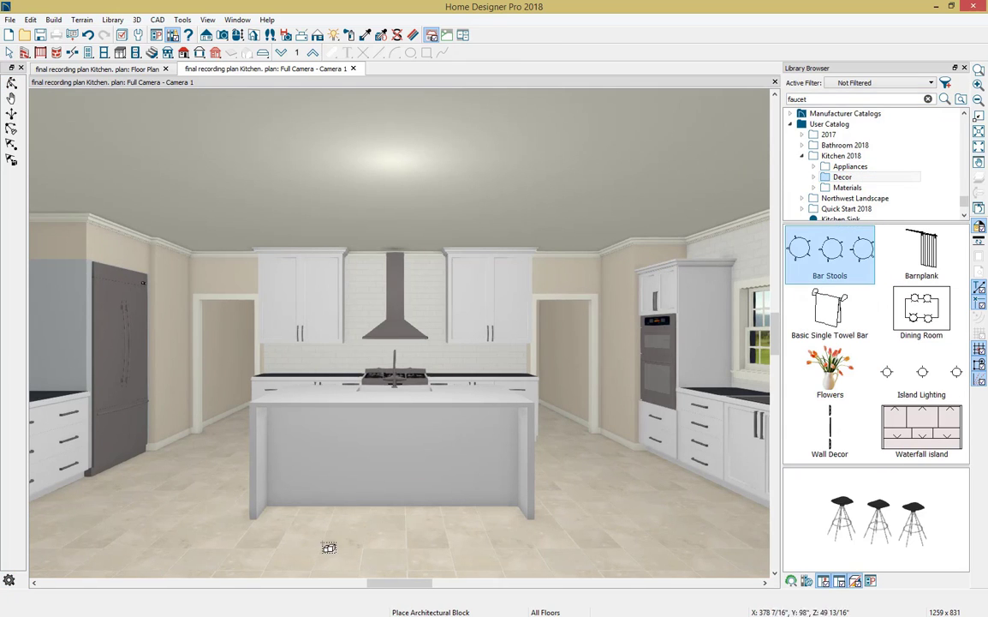
left_click(410, 504)
left_click(413, 542)
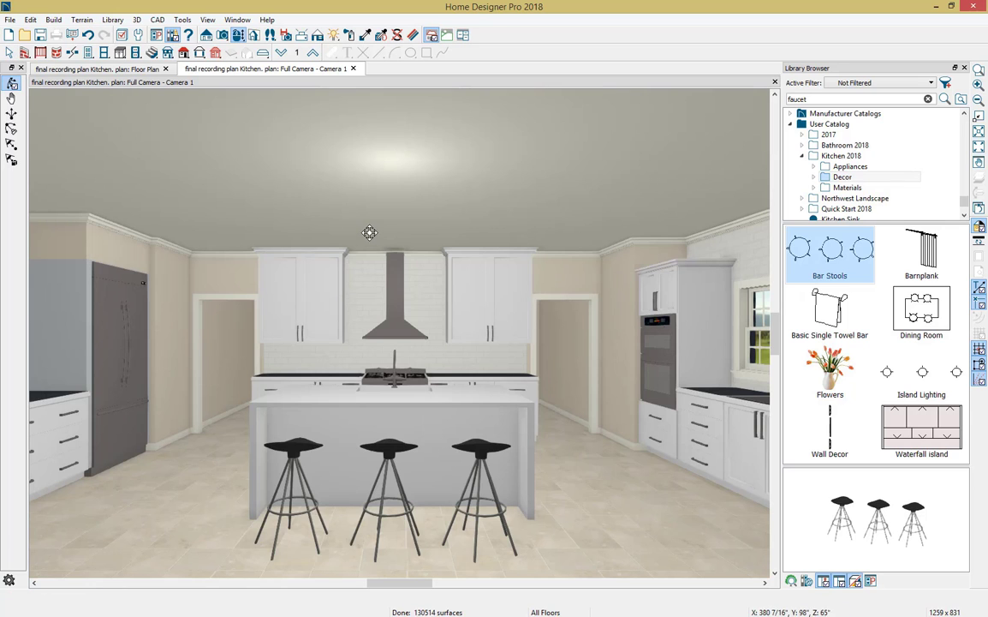
Move the row of bar stools closer to the island so they tuck under the countertop overhang, and clear the selection.
left_click_drag(369, 232, 369, 289)
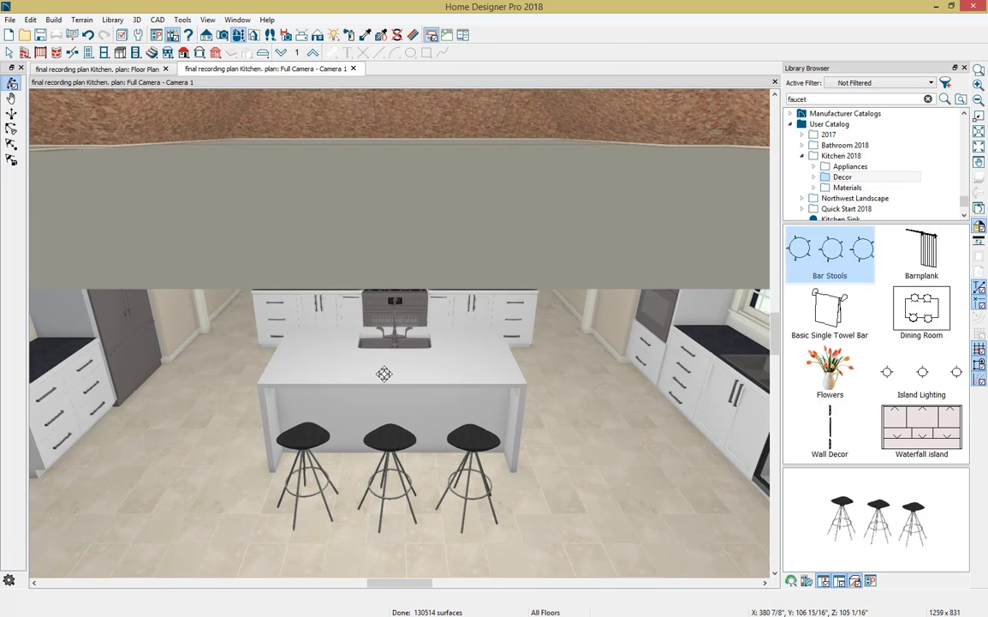
scroll(385, 374, "up", 1)
key("space")
left_click(398, 455)
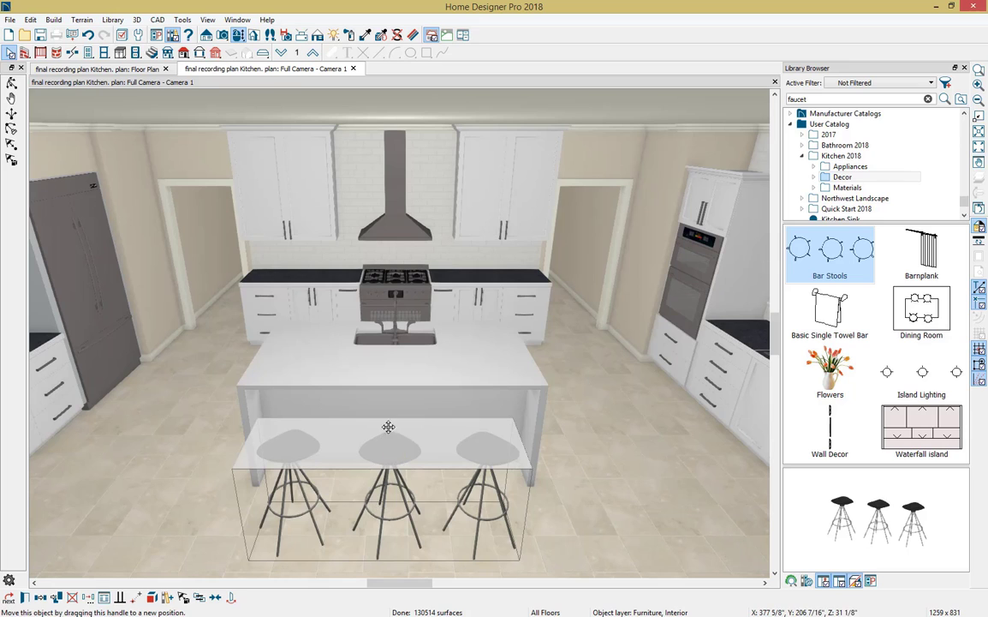
left_click_drag(388, 427, 431, 426)
key("Escape")
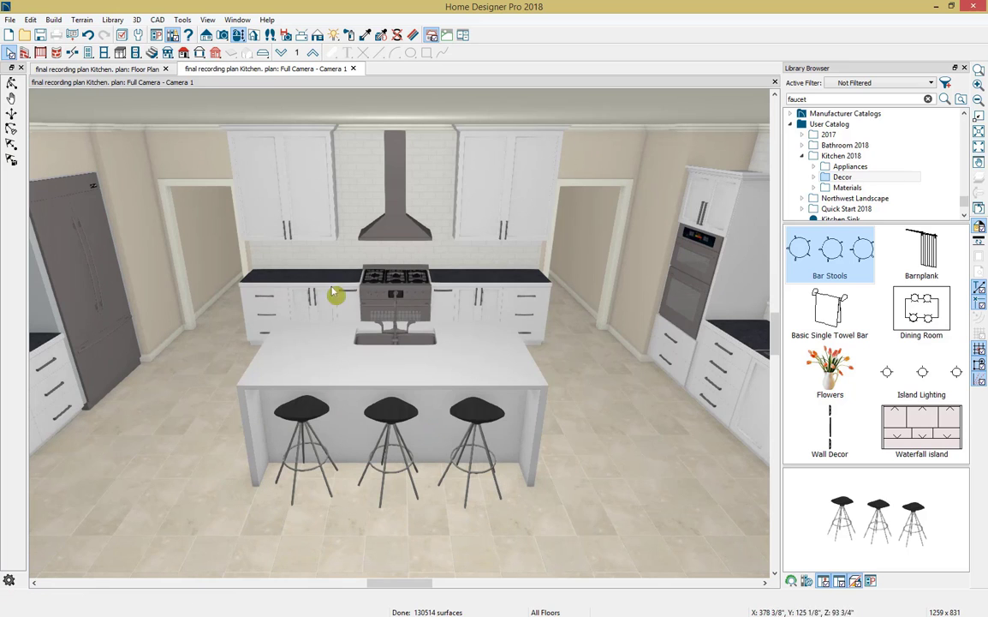
Apply the Natural 33136 wood material from the Kitchen 2018 Materials folder to the island's back panels behind the stools.
left_click(240, 36)
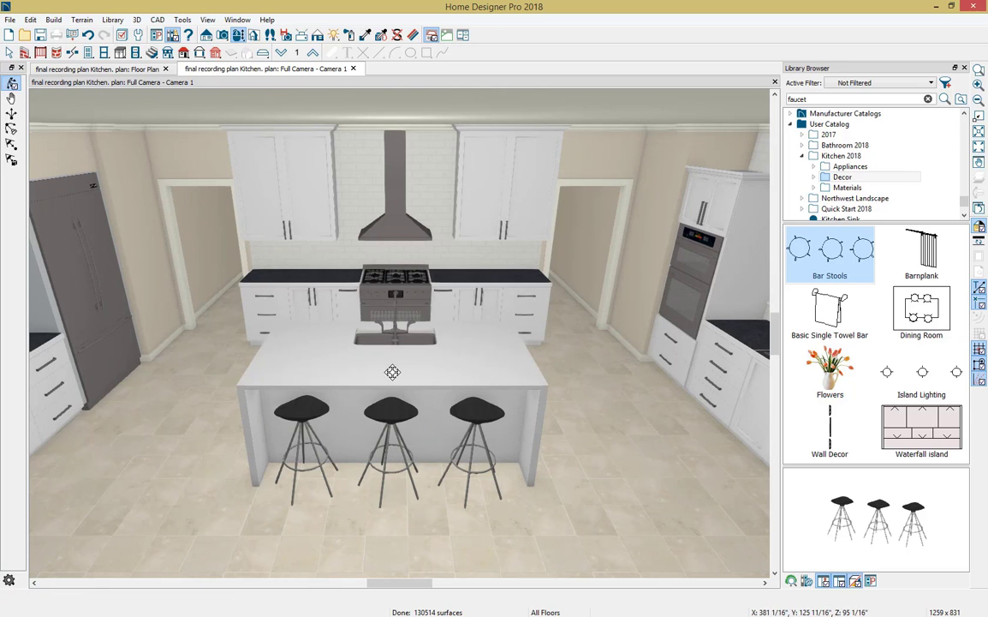
left_click_drag(393, 392, 393, 311)
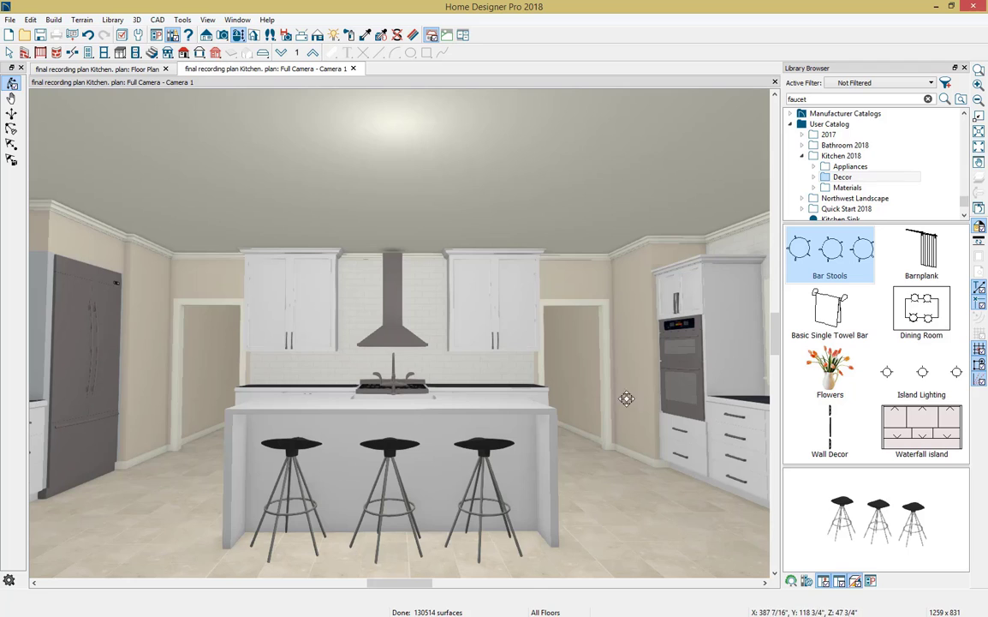
left_click(846, 186)
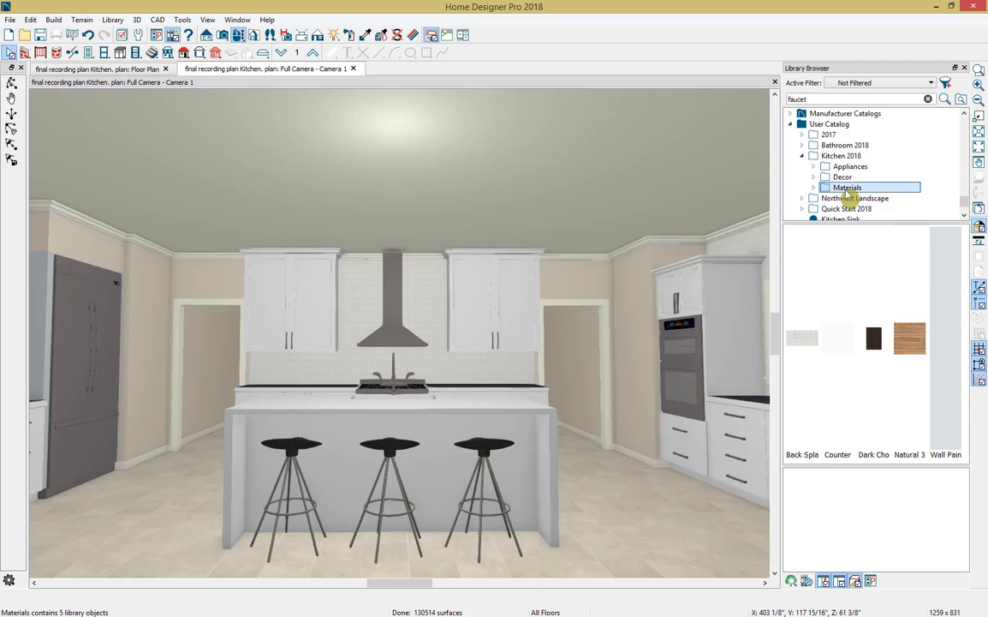
left_click(912, 342)
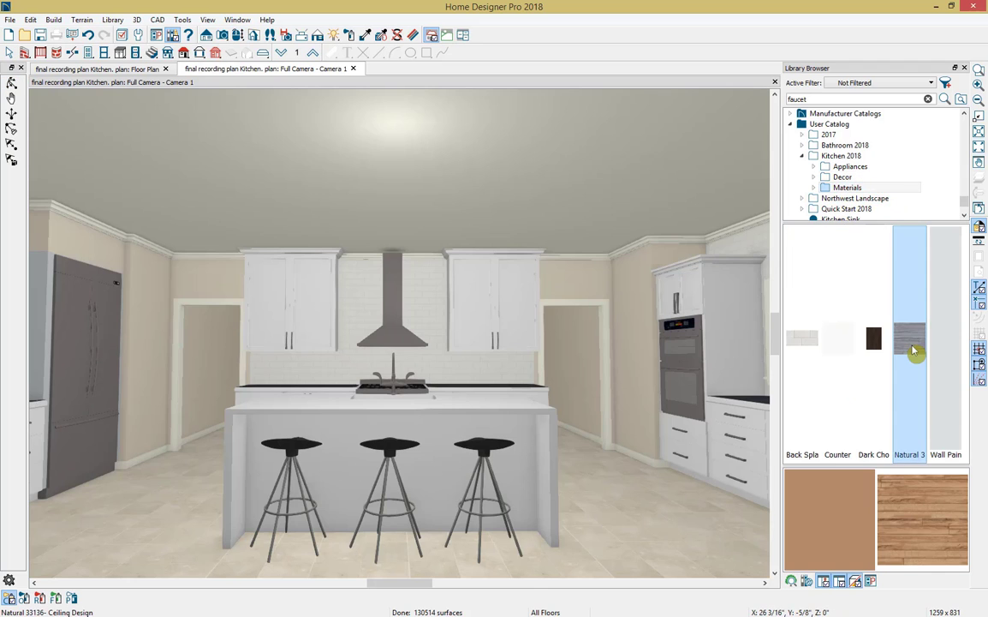
left_click(437, 437)
left_click(425, 437)
left_click(321, 430)
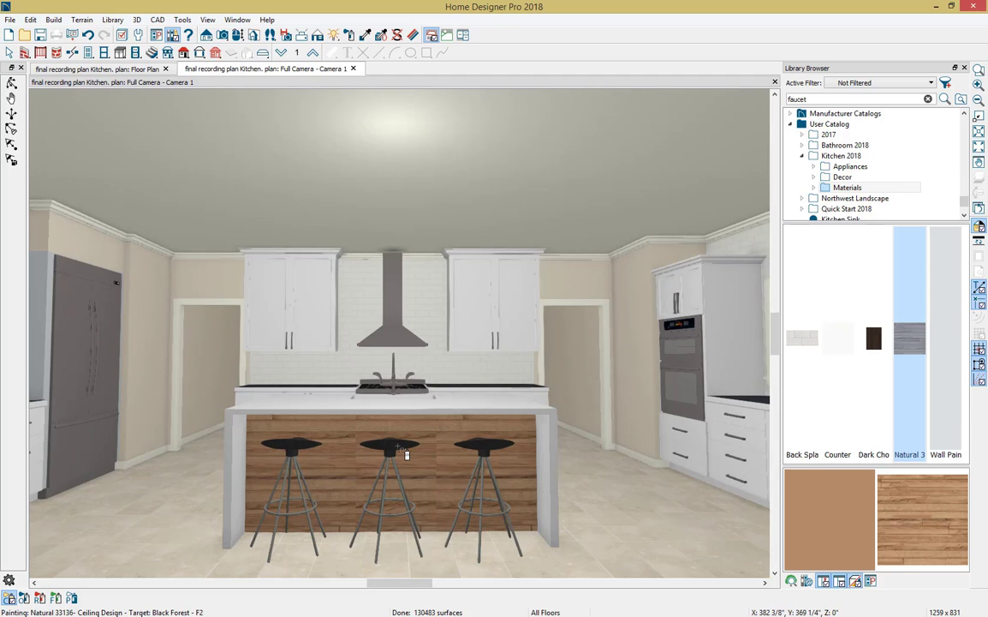
key("Escape")
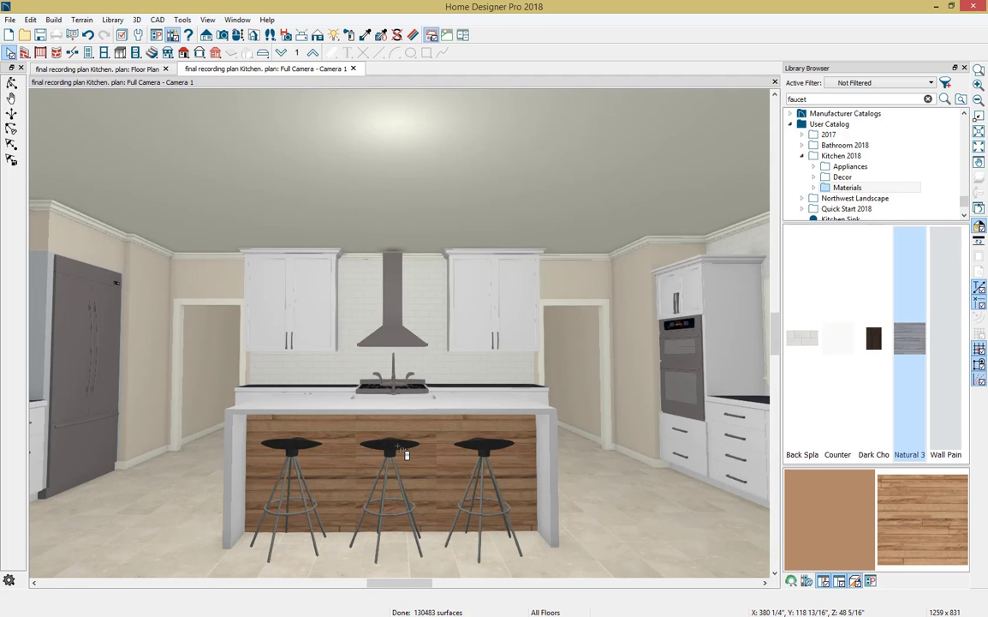
Close the library browser and the camera view to return to the floor plan.
left_click(965, 68)
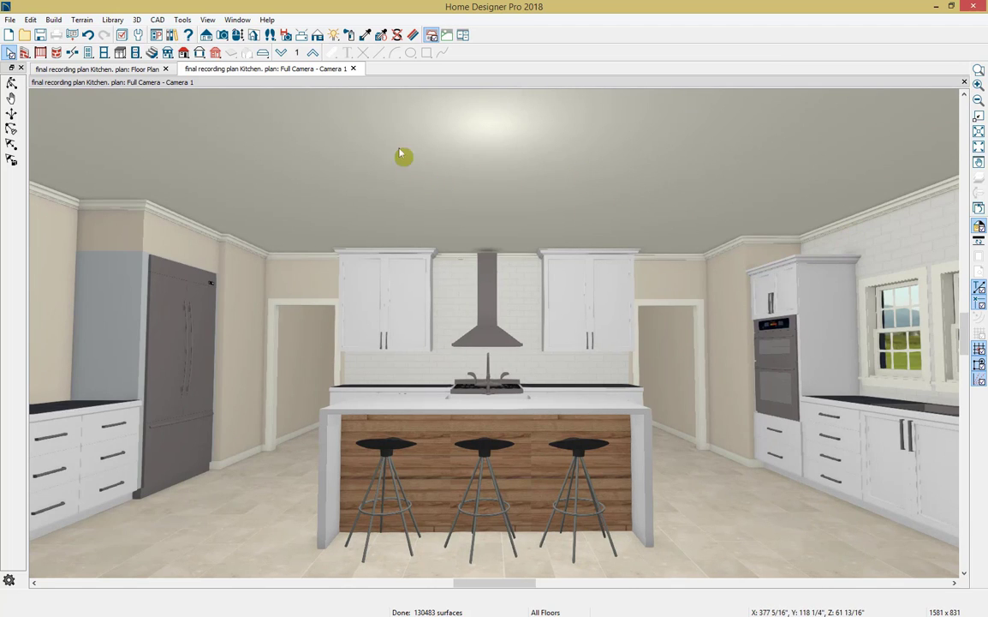
left_click(354, 70)
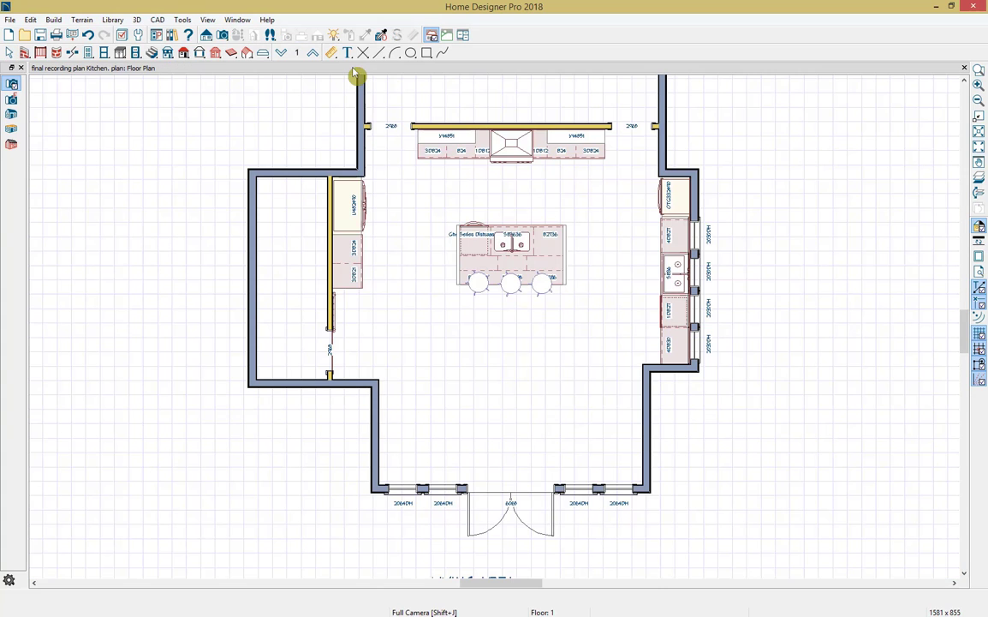
left_click(120, 53)
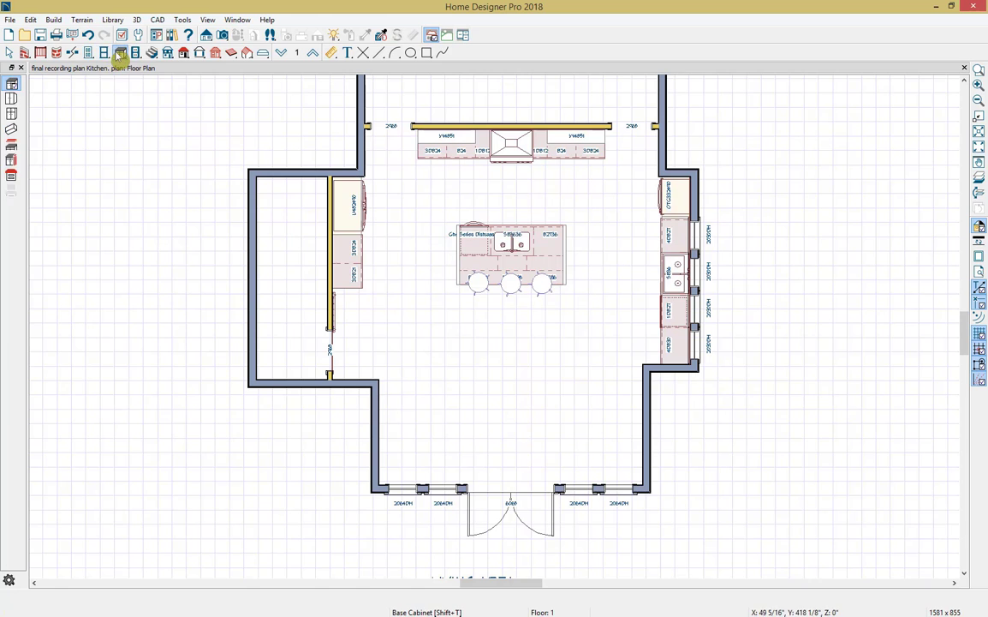
left_click(14, 131)
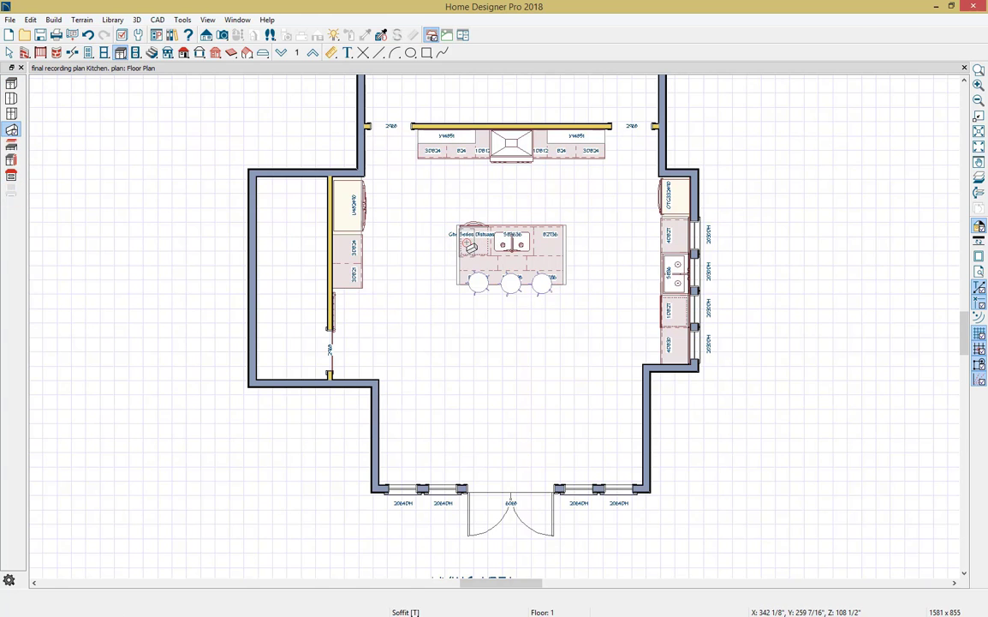
scroll(470, 246, "up", 5)
key("space")
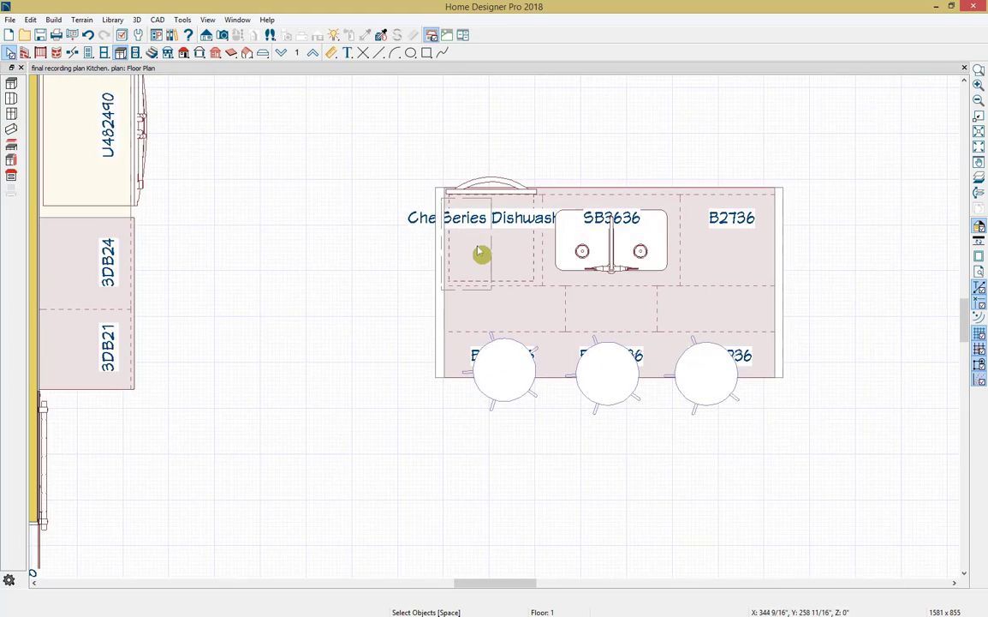
Stretch the soffit above the dishwasher across the island's full length and toward the stools, to about 87 by 43 inches.
scroll(485, 257, "up", 3)
left_click(501, 267)
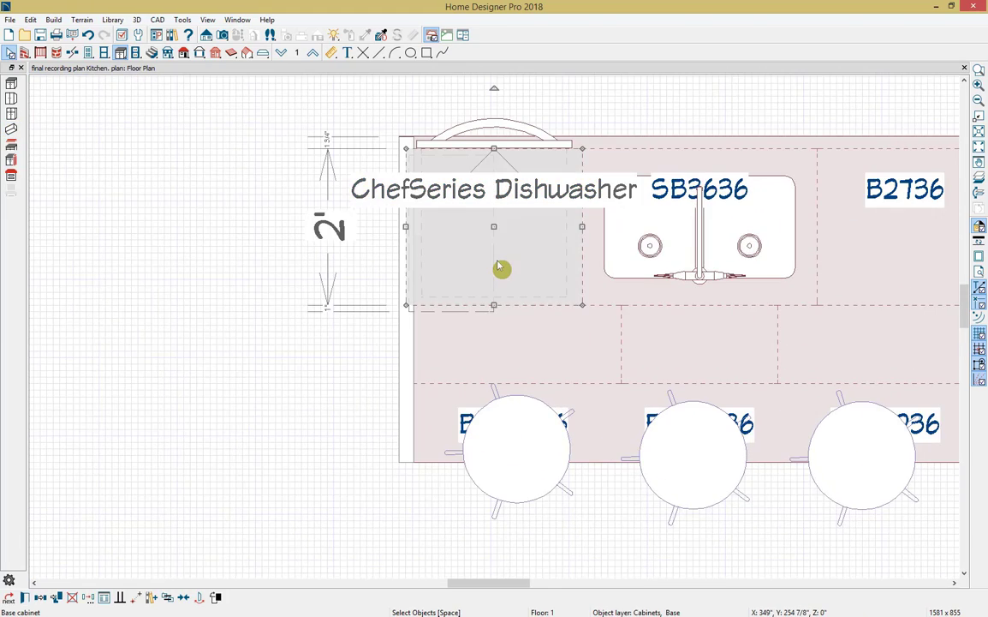
scroll(497, 265, "down", 1)
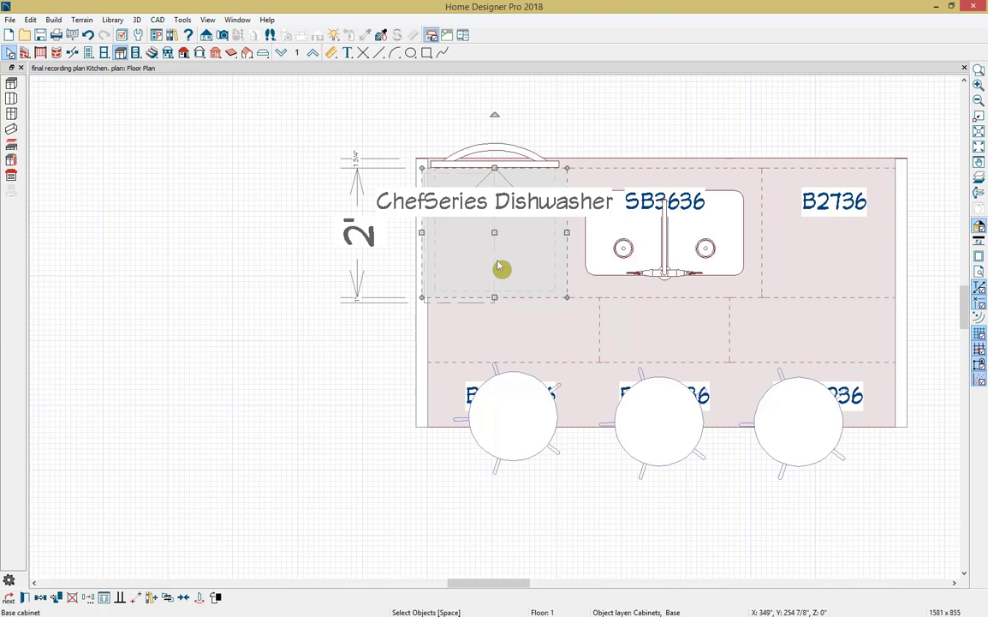
key("Tab")
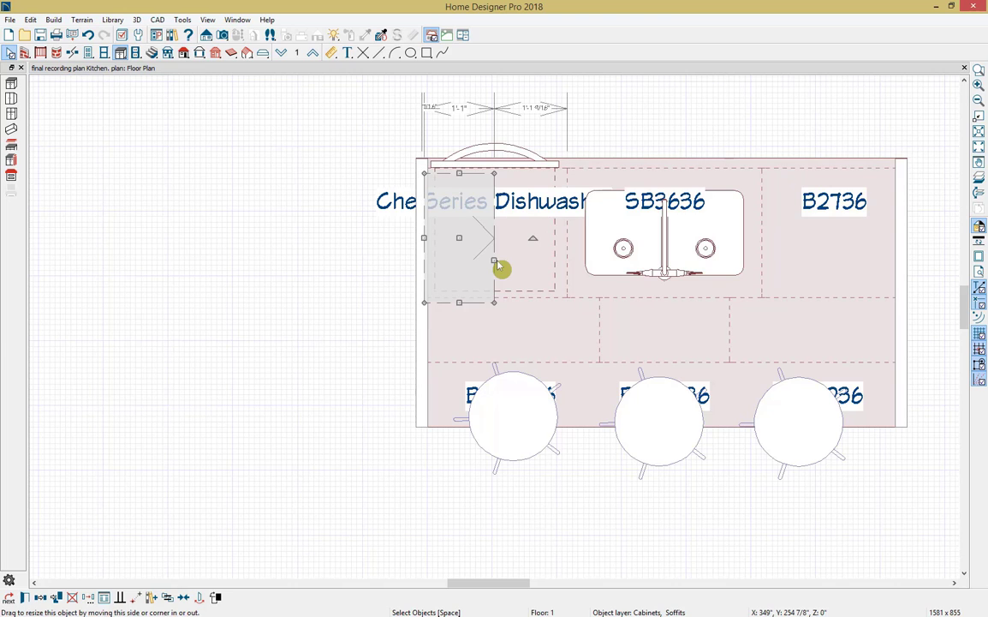
left_click_drag(495, 261, 895, 287)
left_click_drag(659, 302, 677, 404)
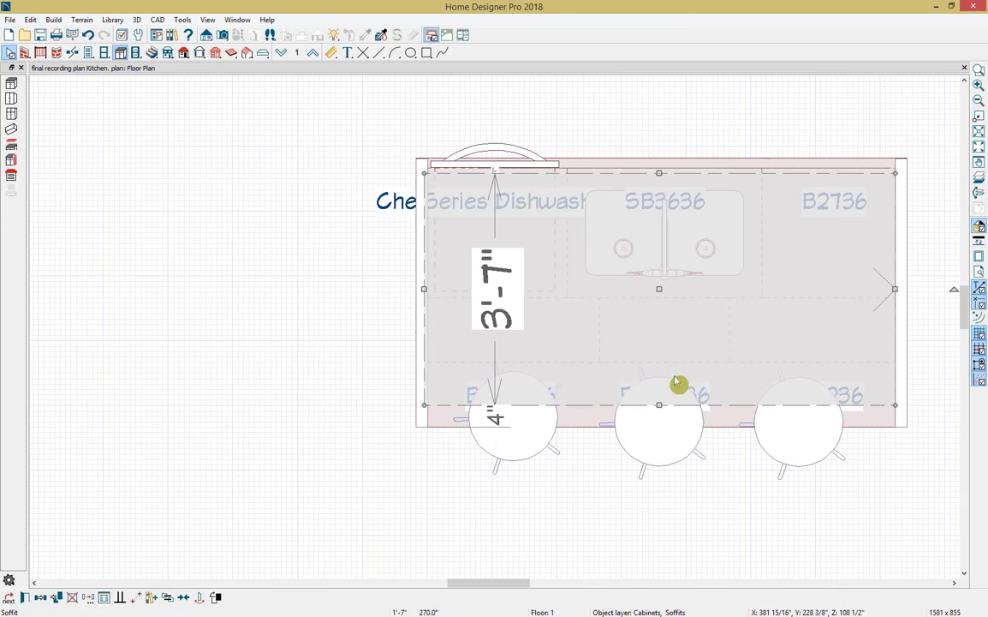
left_click(662, 173)
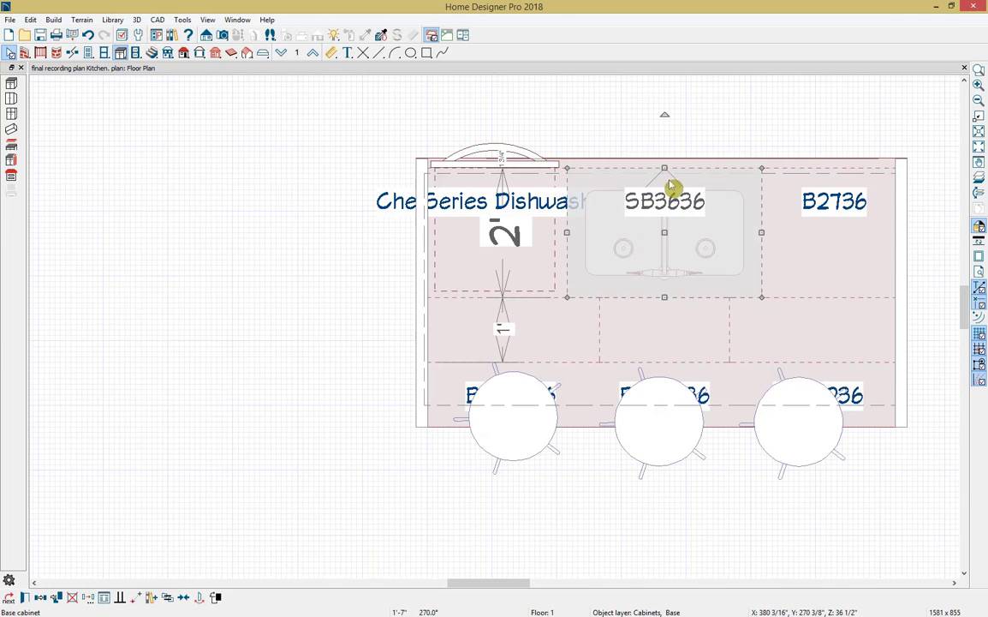
left_click(725, 235)
left_click(726, 235)
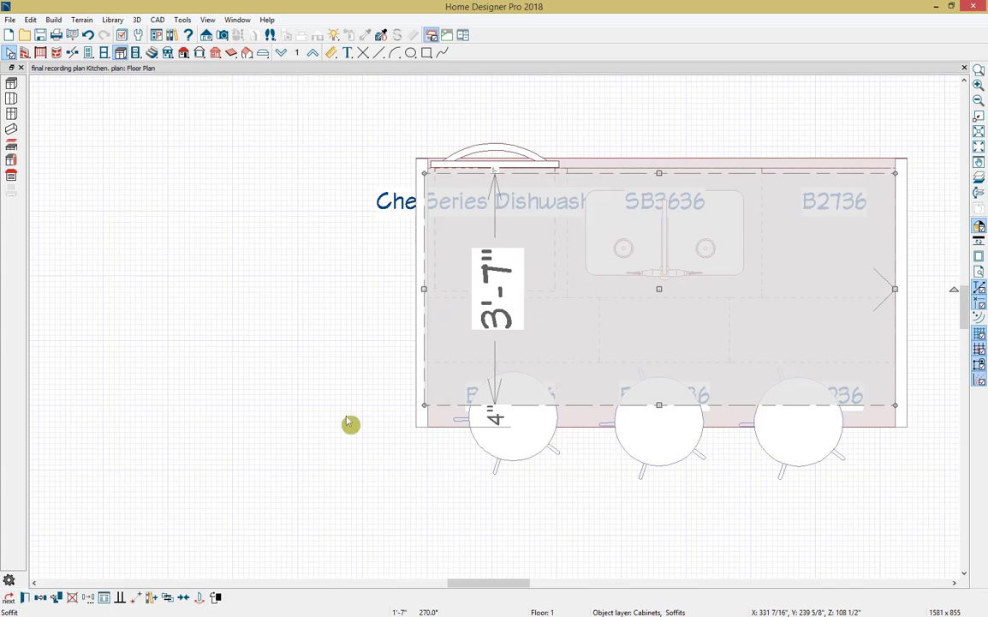
Set the island soffit's width to 39" and its height to 2" in its specification.
left_click(27, 599)
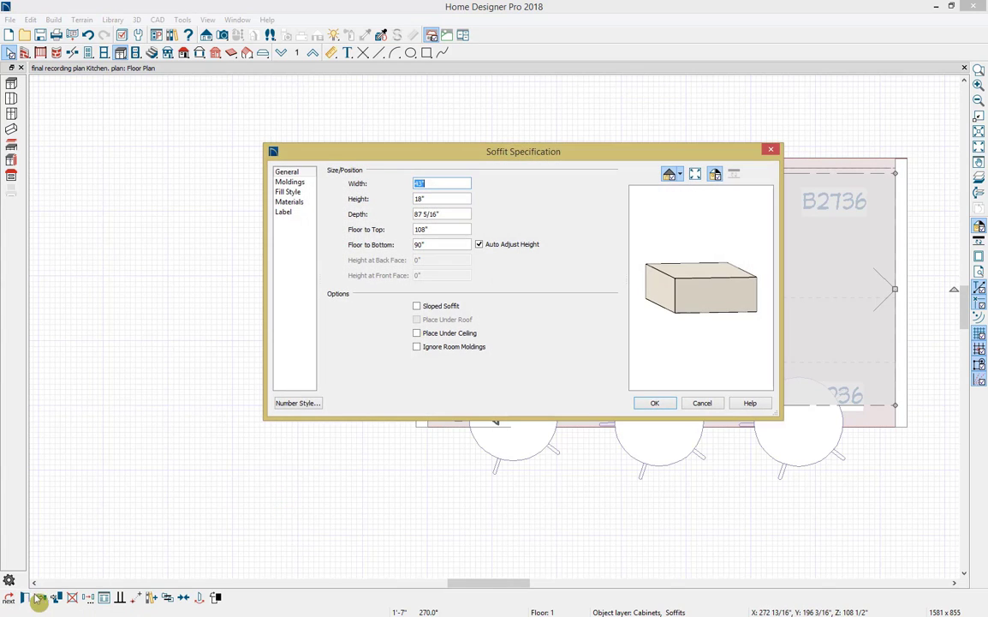
left_click(453, 180)
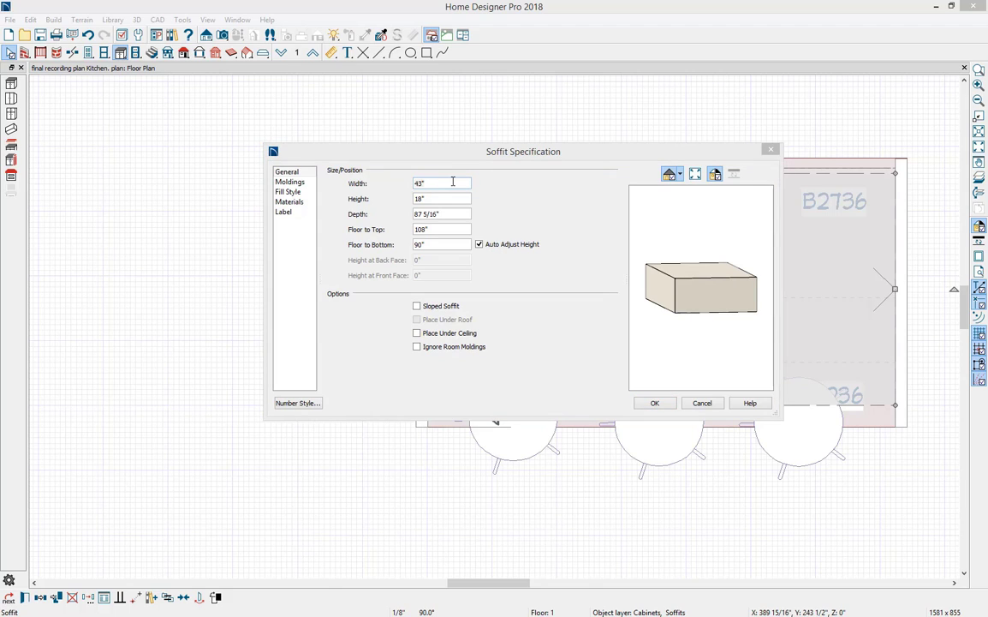
key("BackSpace")
key("BackSpace")
key("BackSpace")
type("39")
key("Tab")
type("2")
key("Tab")
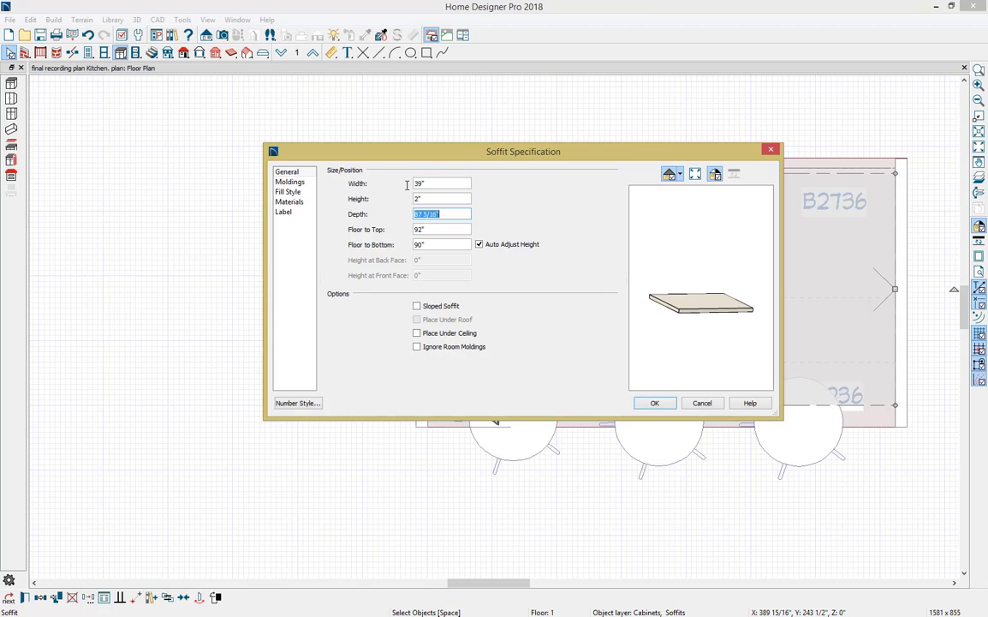
Set the soffit's depth to 78" and have it placed under the ceiling.
left_click(436, 228)
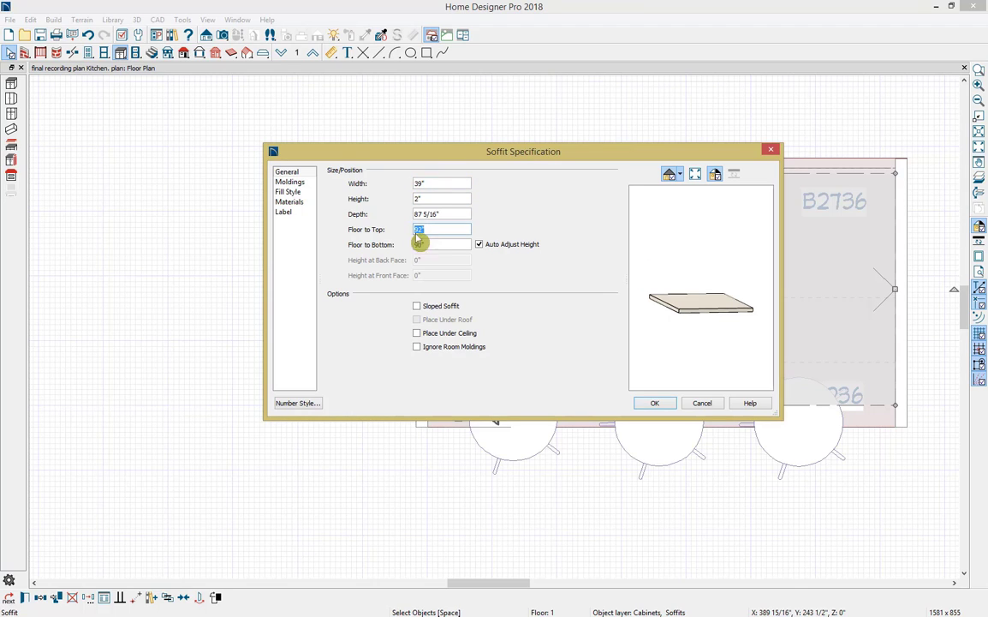
left_click_drag(456, 214, 402, 213)
type("78")
key("Tab")
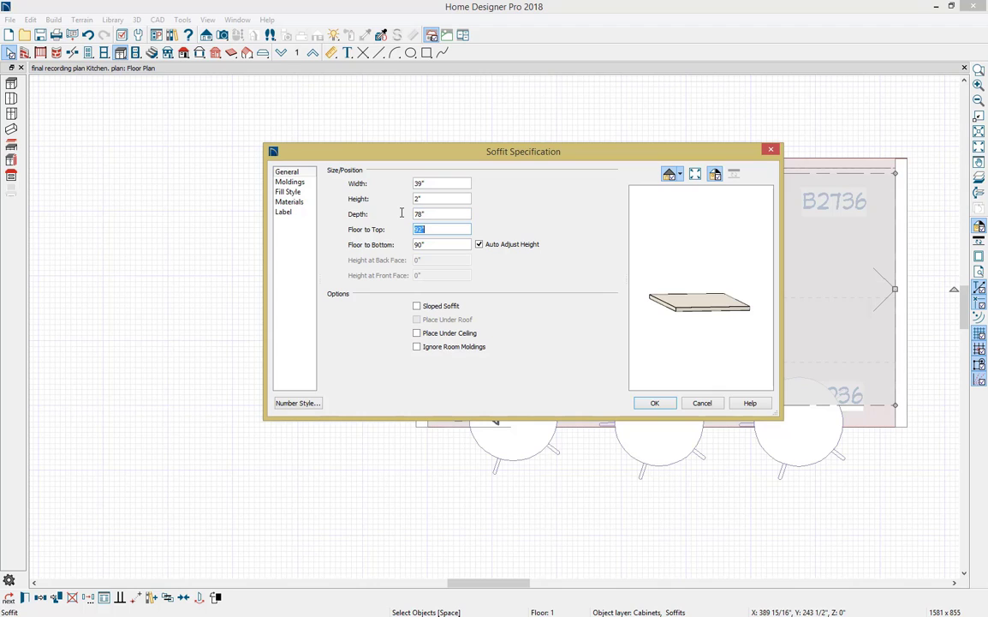
left_click(451, 338)
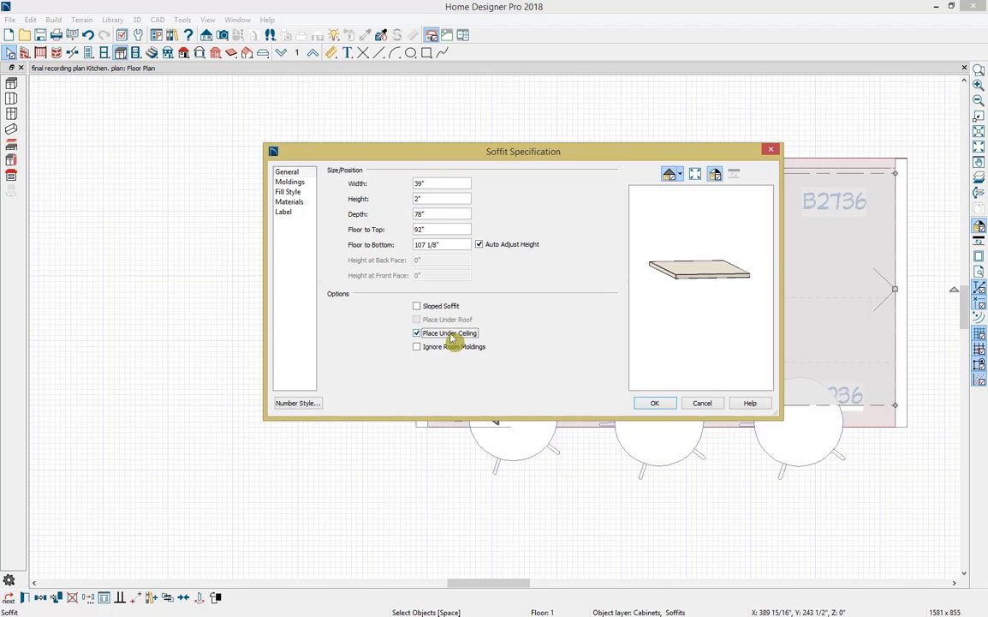
Add the CA-21 crown molding profile from the Architectural core catalog to the soffit.
left_click(289, 181)
left_click(419, 199)
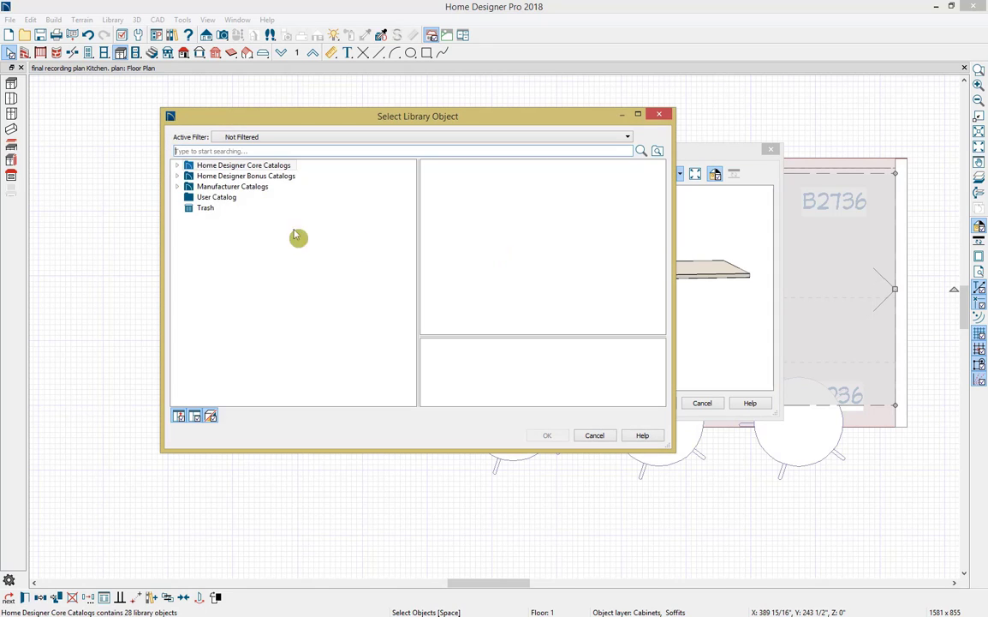
left_click(274, 166)
left_click(275, 175)
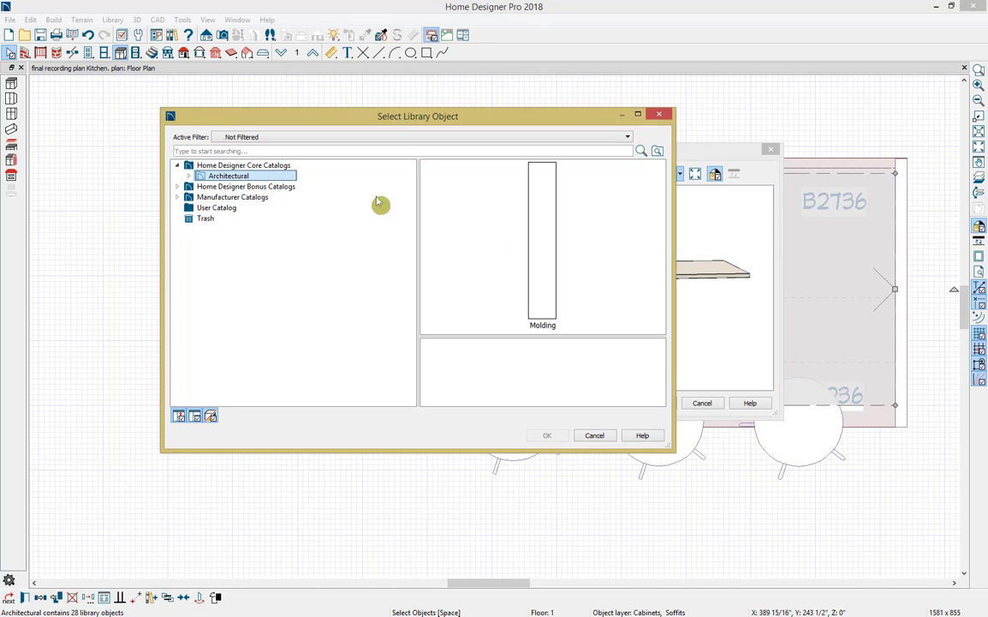
double_click(511, 206)
double_click(551, 223)
left_click(550, 204)
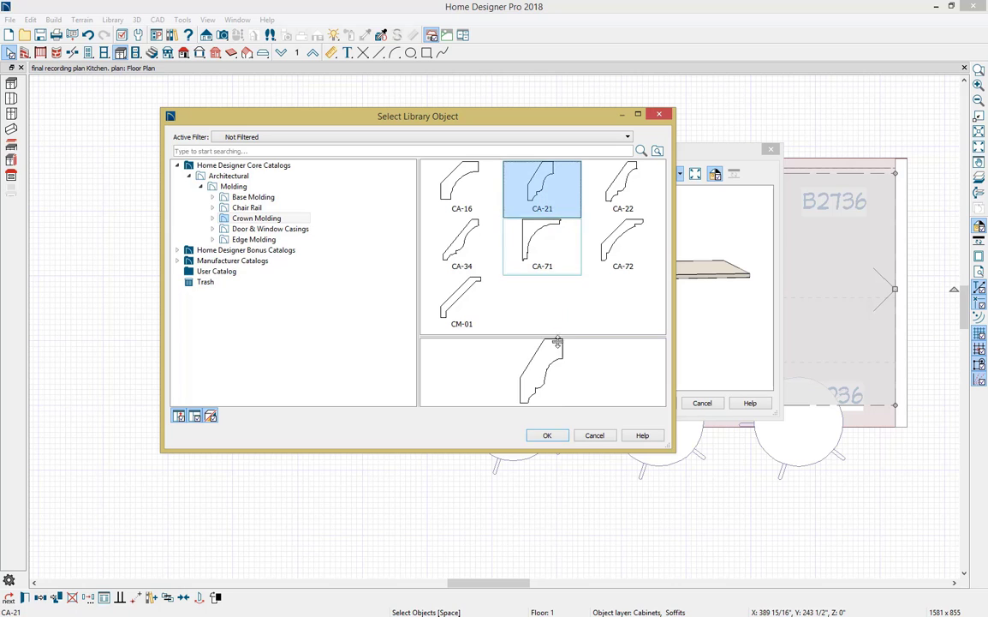
left_click(548, 435)
Set the soffit's crown molding profile to 3" high and 3" wide, and accept the specification.
left_click_drag(433, 289, 374, 290)
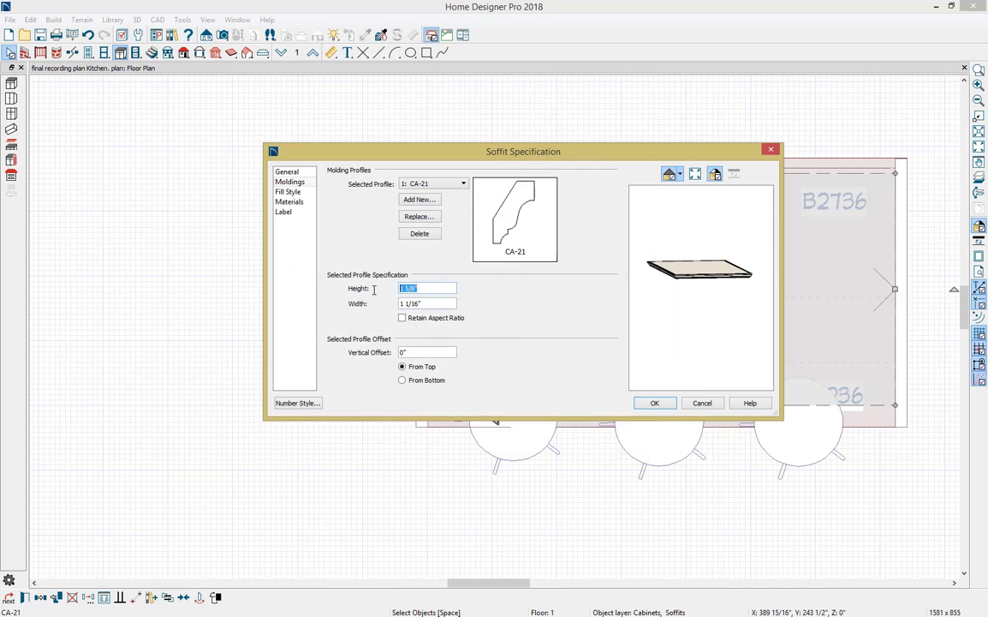
type("3")
key("Tab")
type("3")
key("Tab")
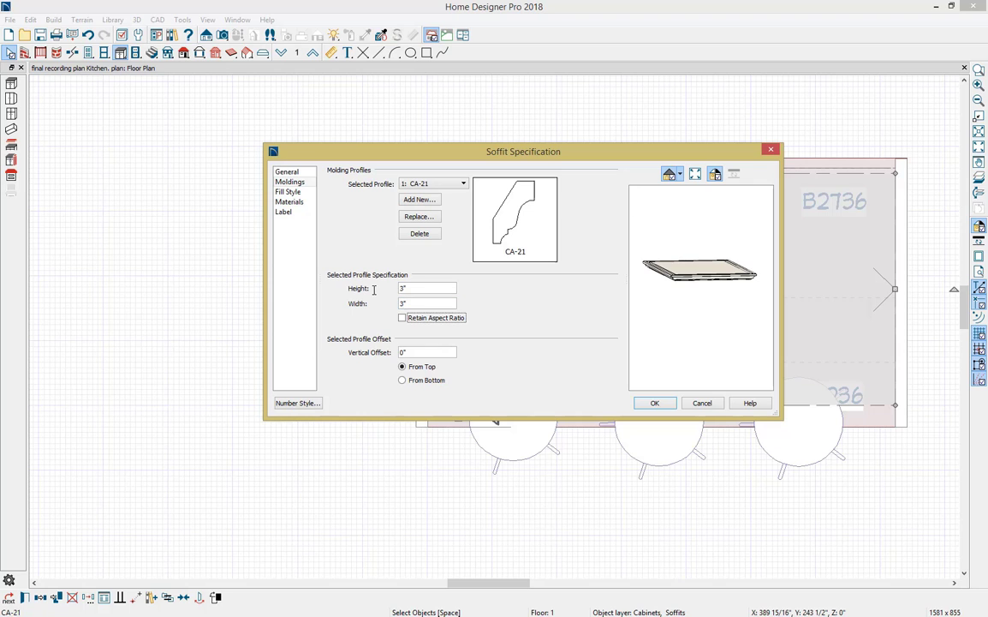
left_click(644, 403)
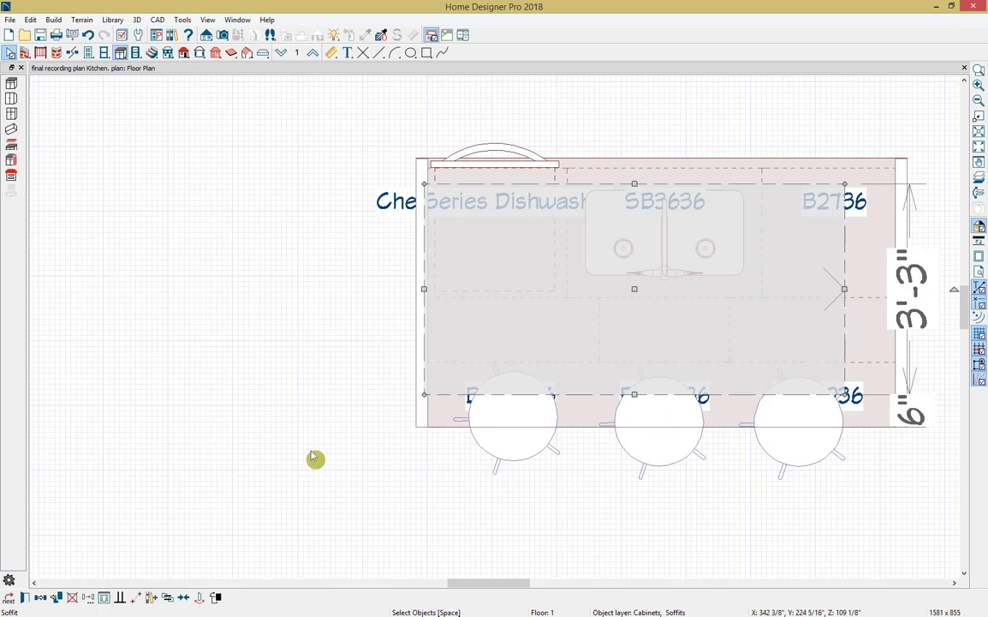
Center the soffit over the island in both directions, using the island's objects as centering references.
left_click(194, 597)
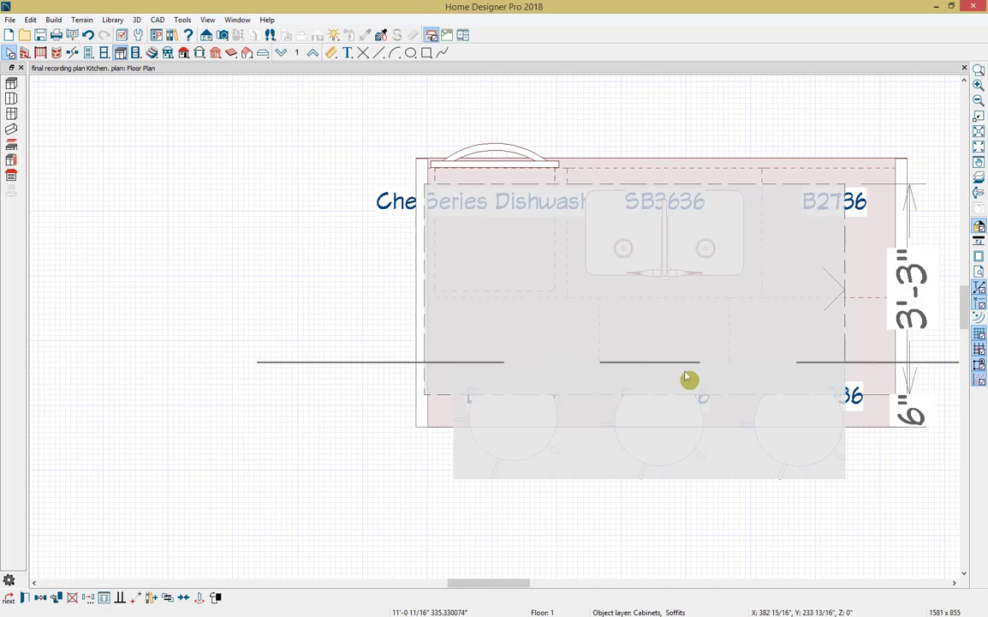
left_click(691, 368)
left_click(684, 332)
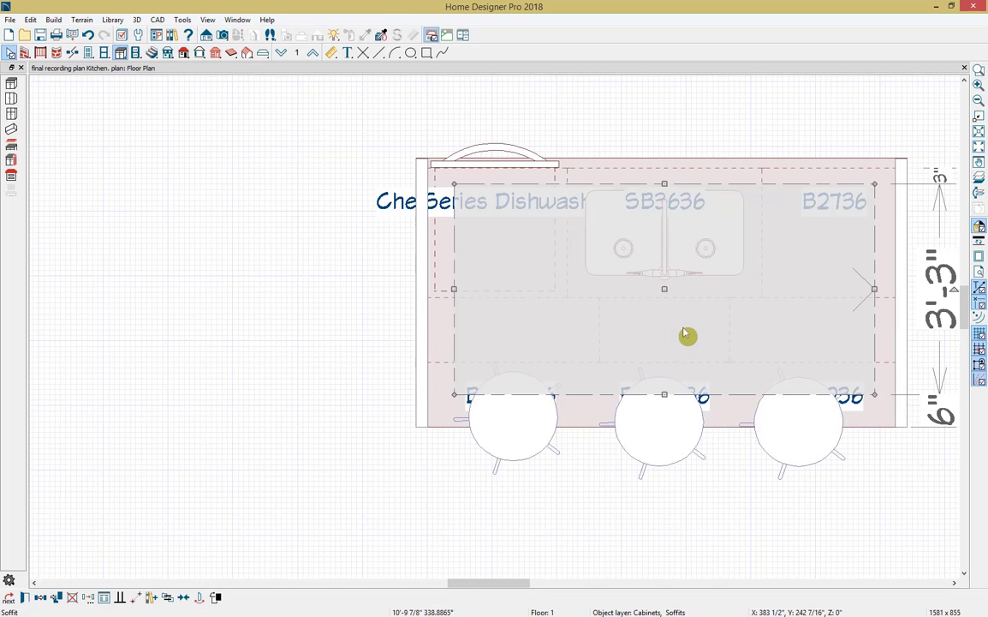
left_click(198, 597)
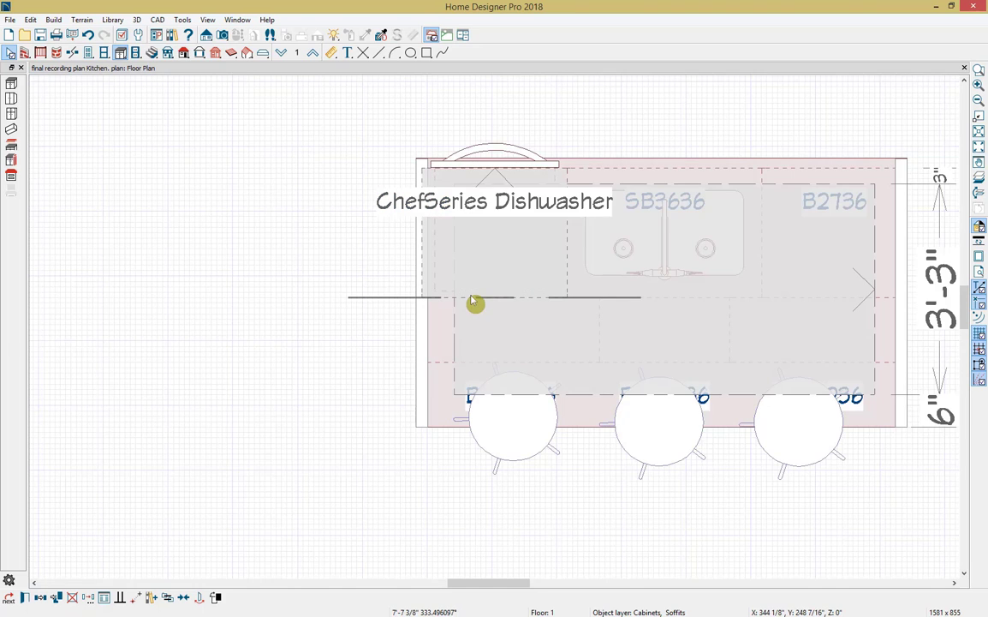
left_click(473, 302)
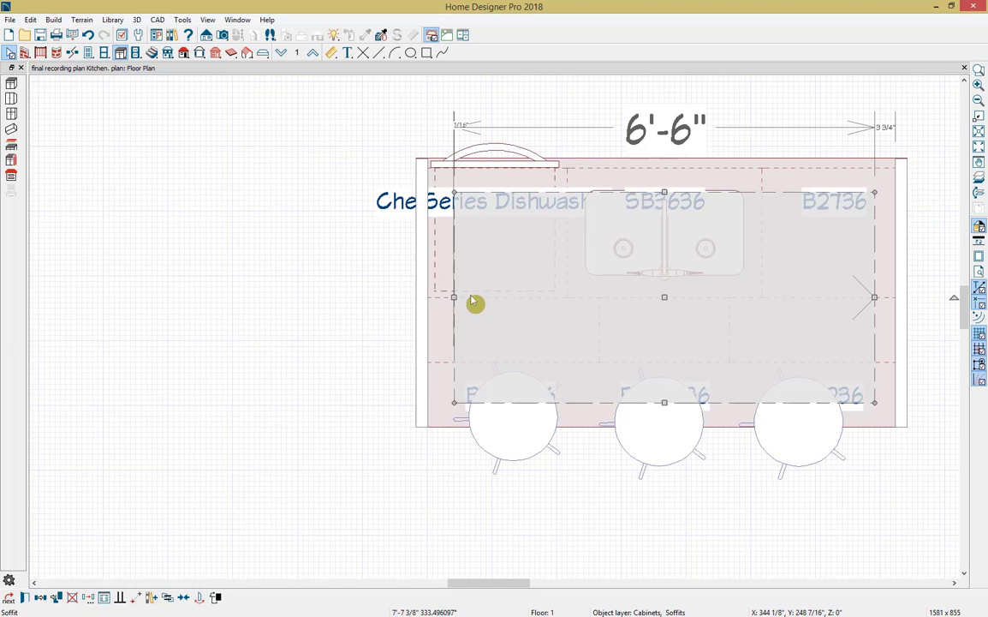
Create a full camera view from the kitchen's lower-left corner in plan, looking toward the island and its soffit.
scroll(472, 302, "down", 2)
scroll(659, 394, "down", 3)
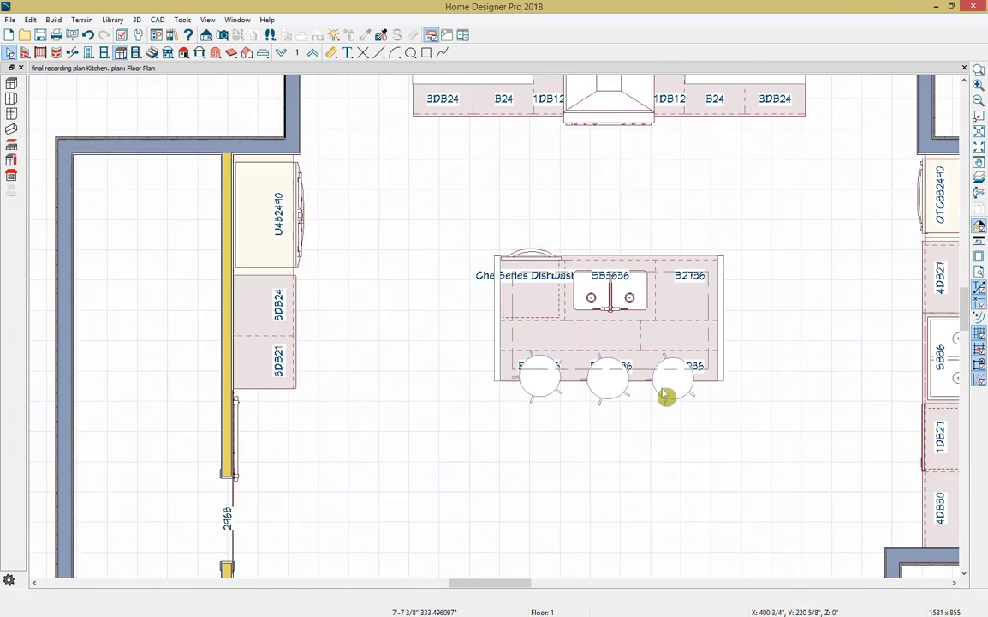
left_click(222, 36)
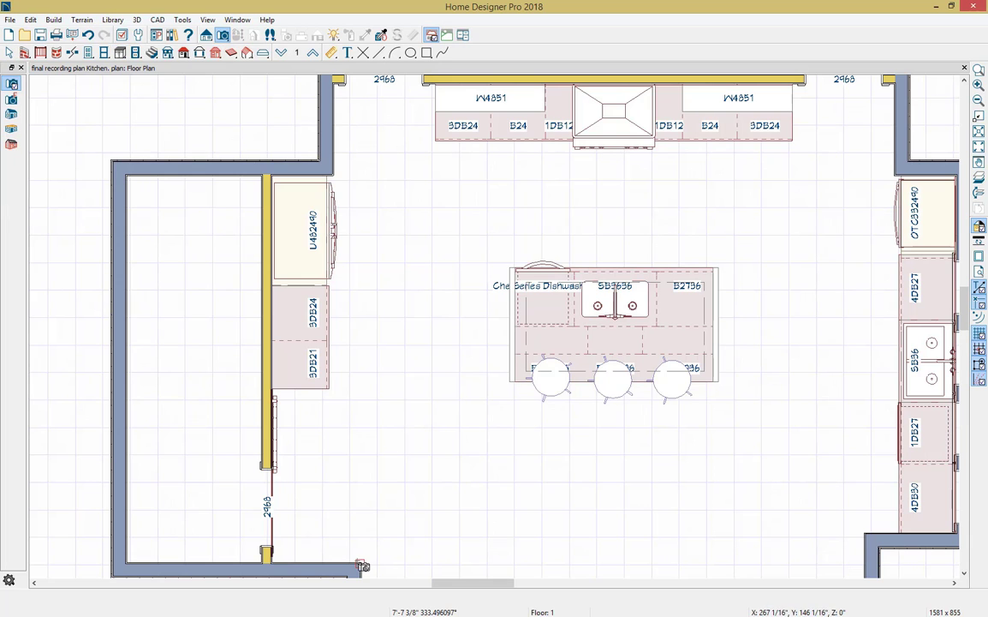
left_click_drag(359, 551, 486, 429)
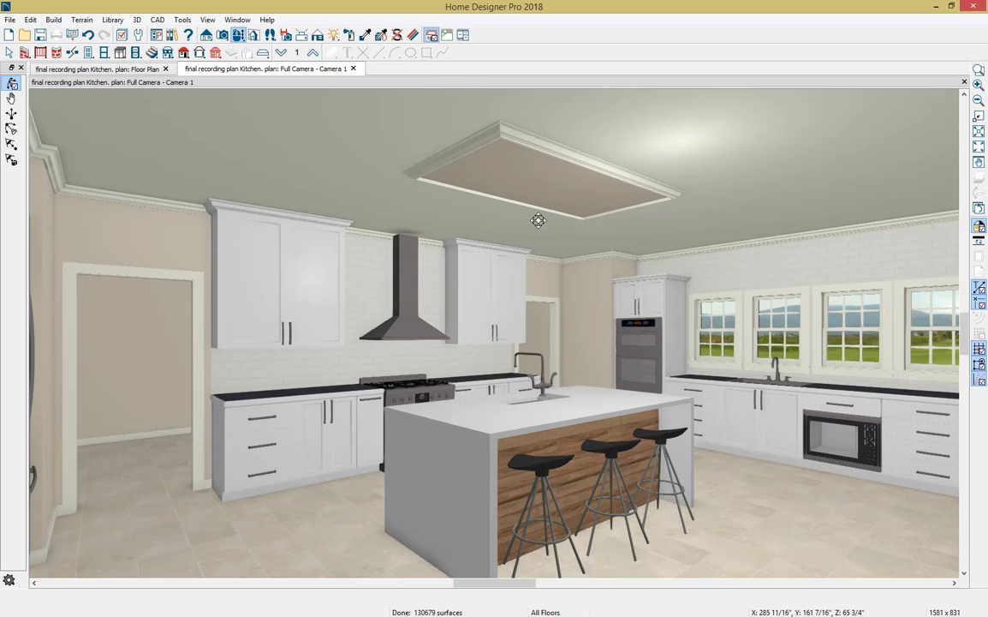
Sample the Natural 33136 wood from the island's back panel and paint it onto the soffit's underside.
left_click(366, 36)
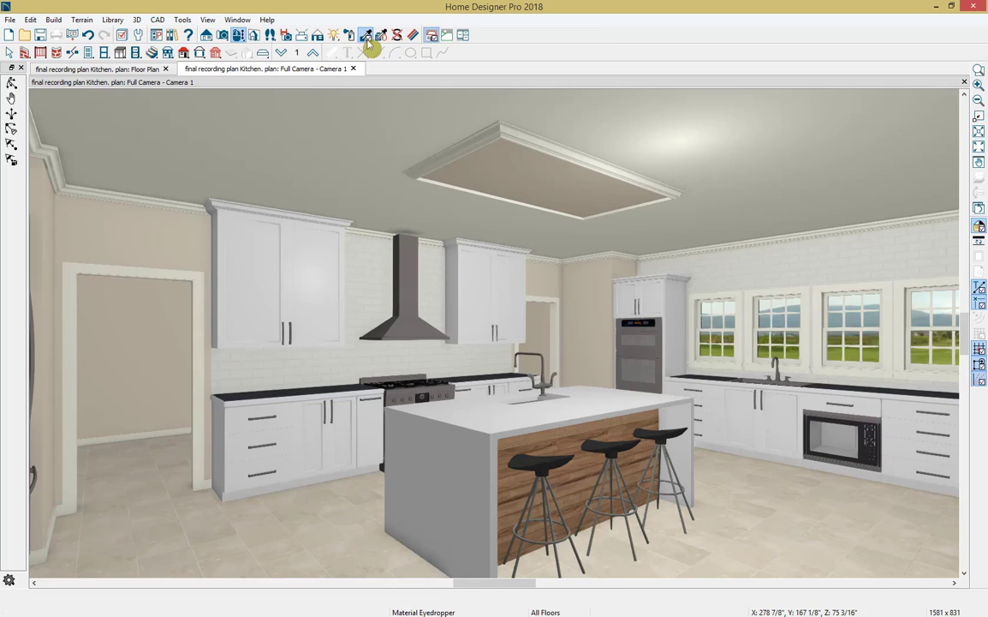
left_click(579, 438)
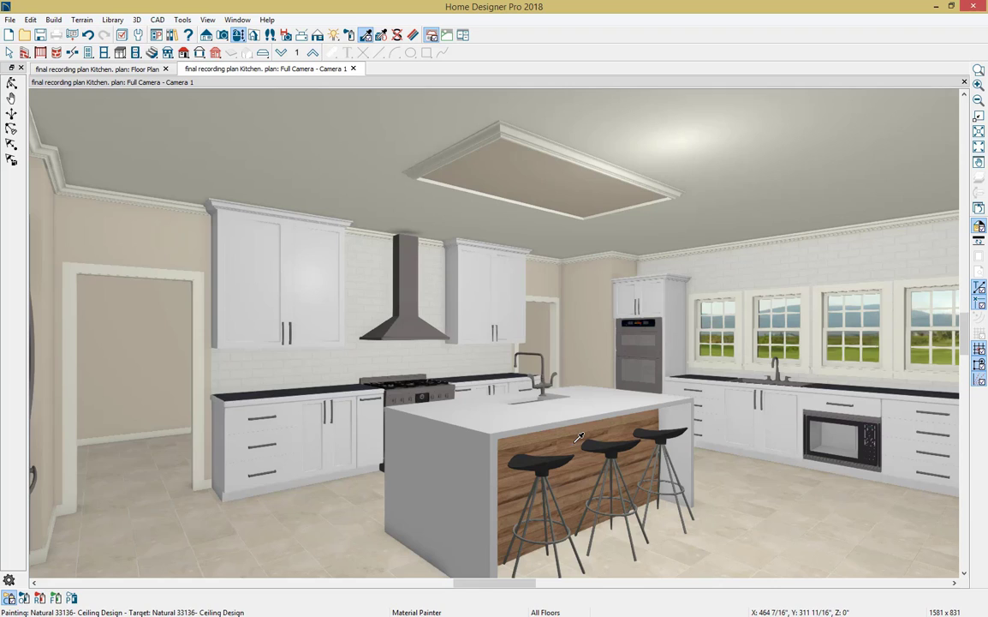
left_click(527, 177)
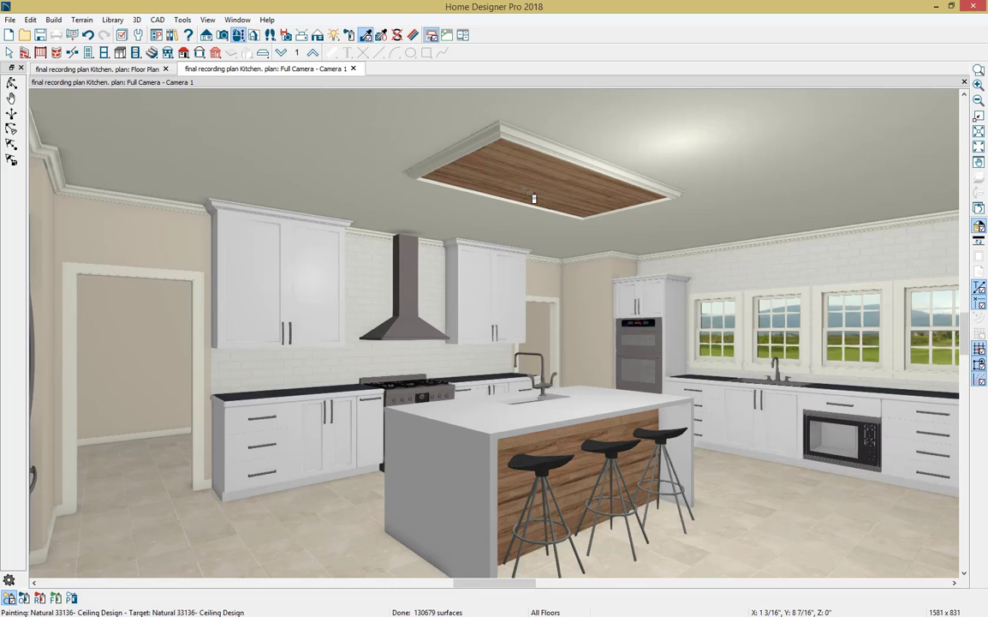
key("Escape")
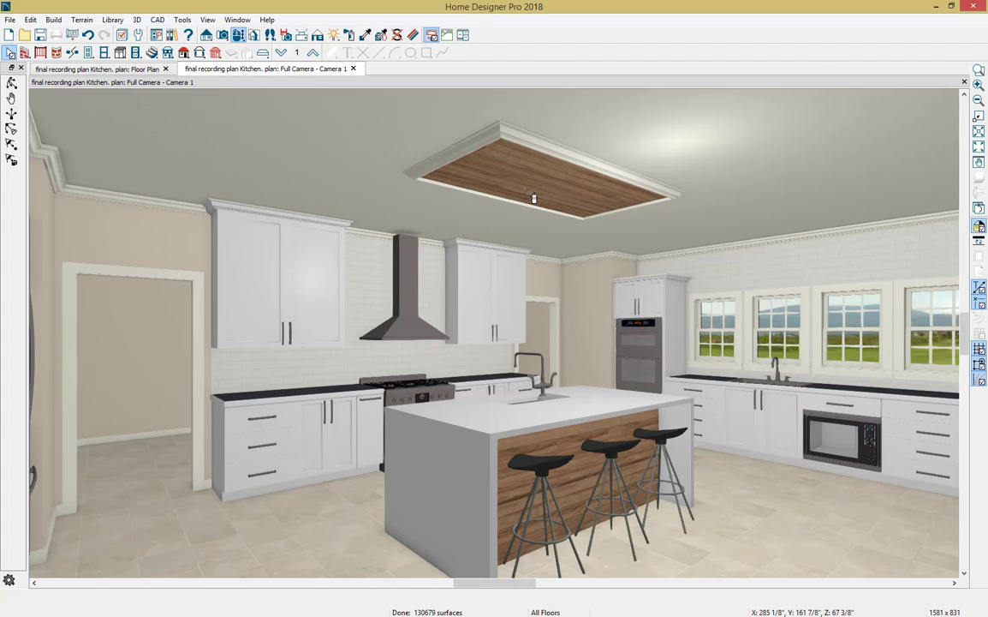
Place the Island Lighting pendants from the Kitchen 2018 Decor folder on the ceiling near the wood soffit.
key("ctrl+l")
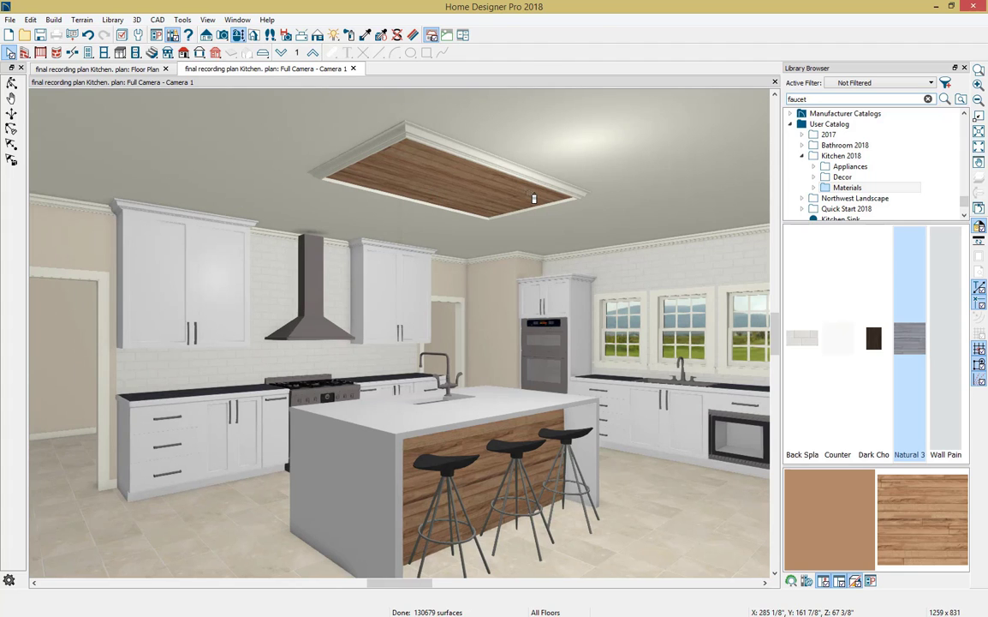
left_click(842, 177)
left_click(921, 372)
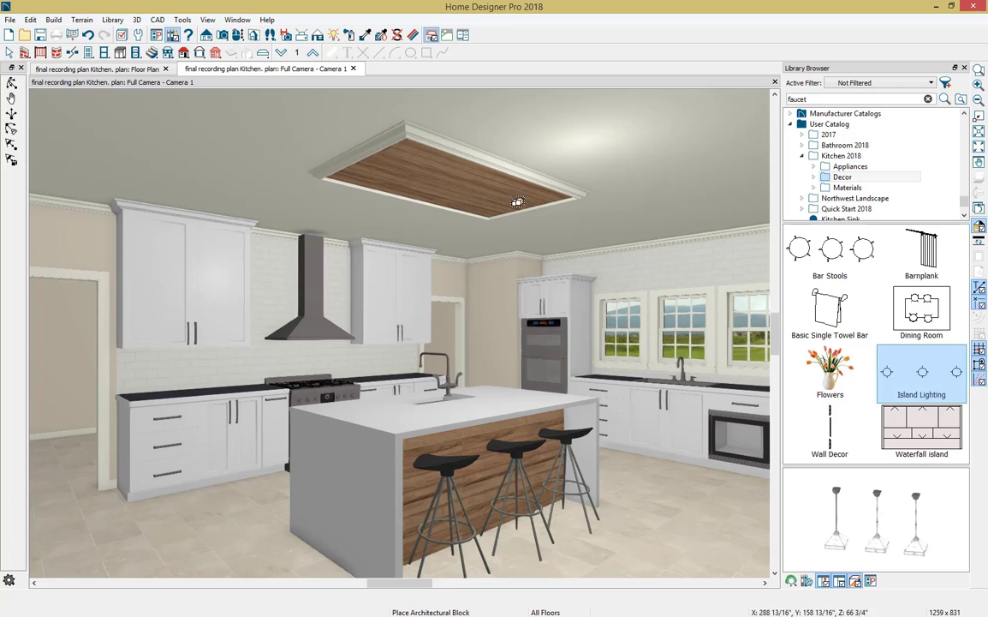
left_click(523, 257)
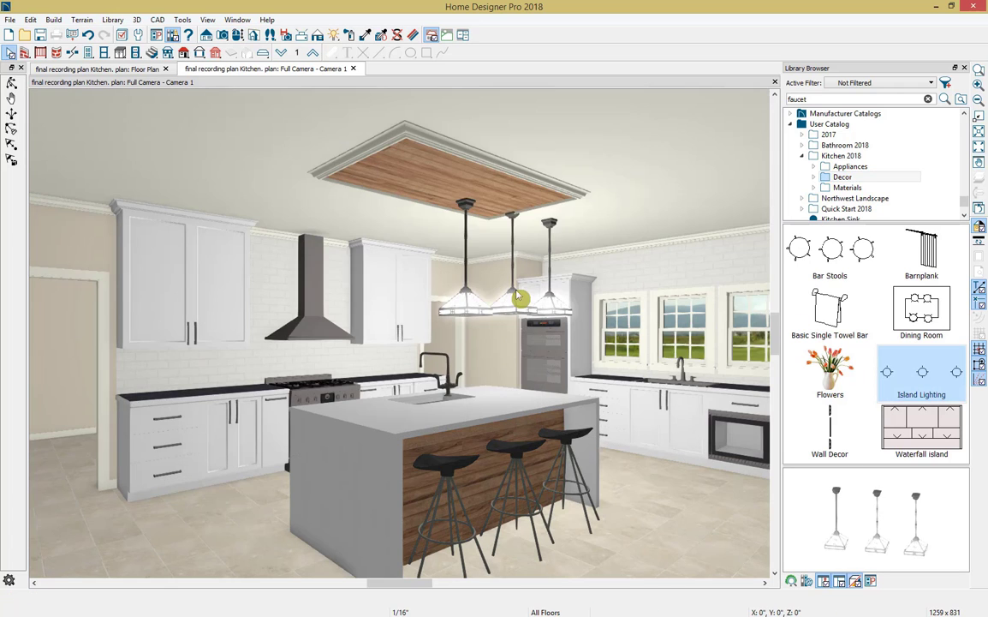
Move the row of pendant lights under the wood soffit above the island, close the library browser and view the kitchen from higher up.
left_click_drag(531, 269, 463, 246)
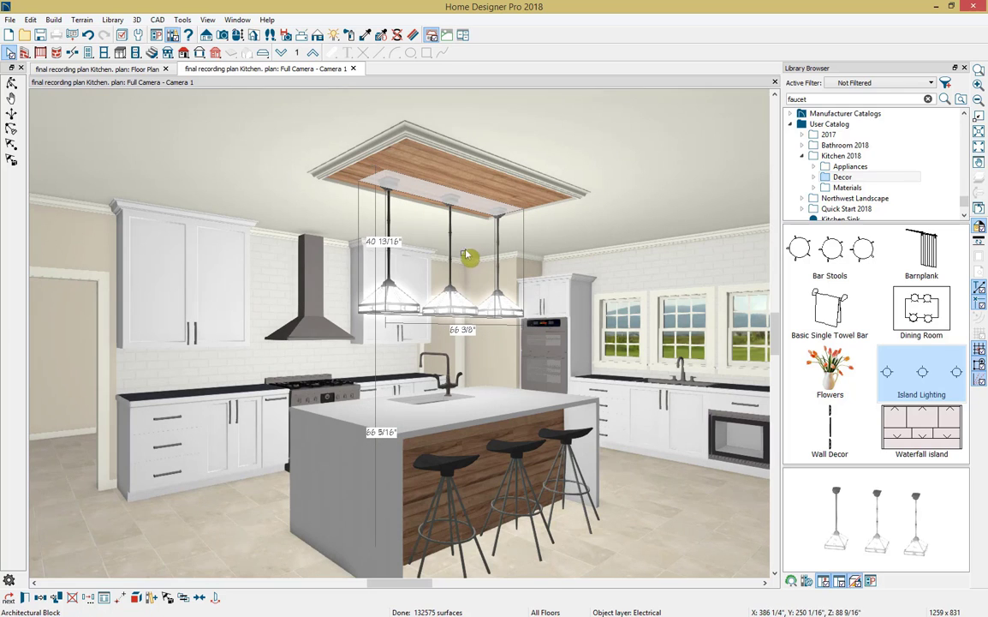
left_click(724, 214)
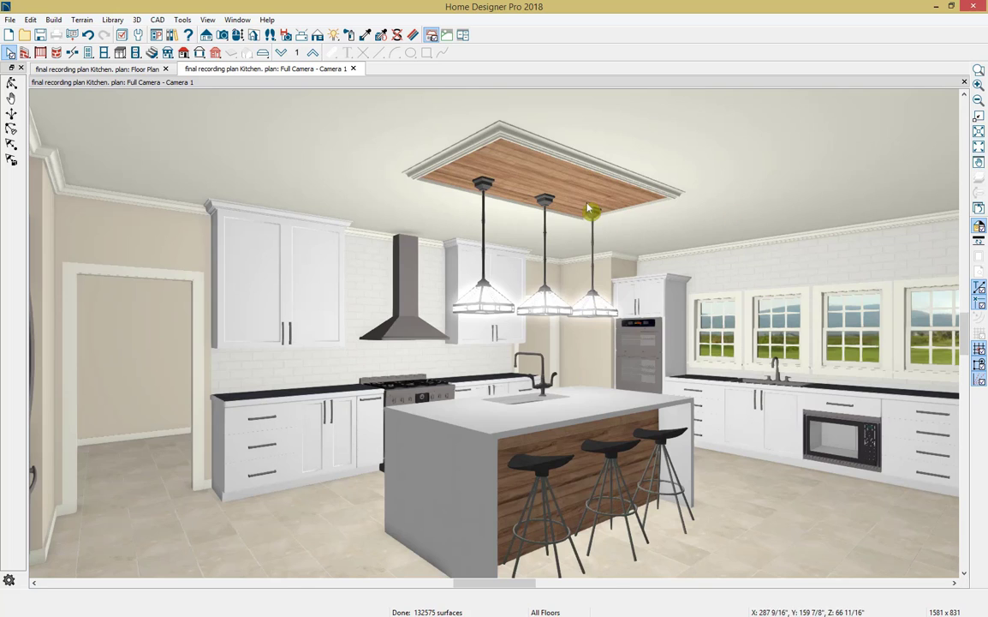
left_click_drag(595, 214, 470, 346)
key("space")
left_click(508, 360)
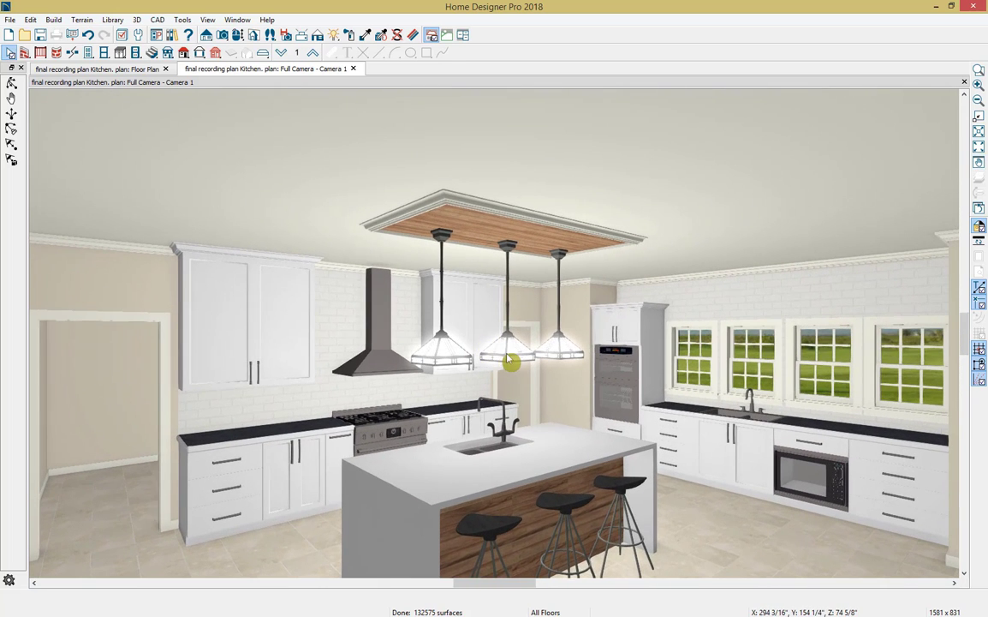
Center the row of pendant lights over the island in the floor plan and return to the camera view.
left_click(115, 69)
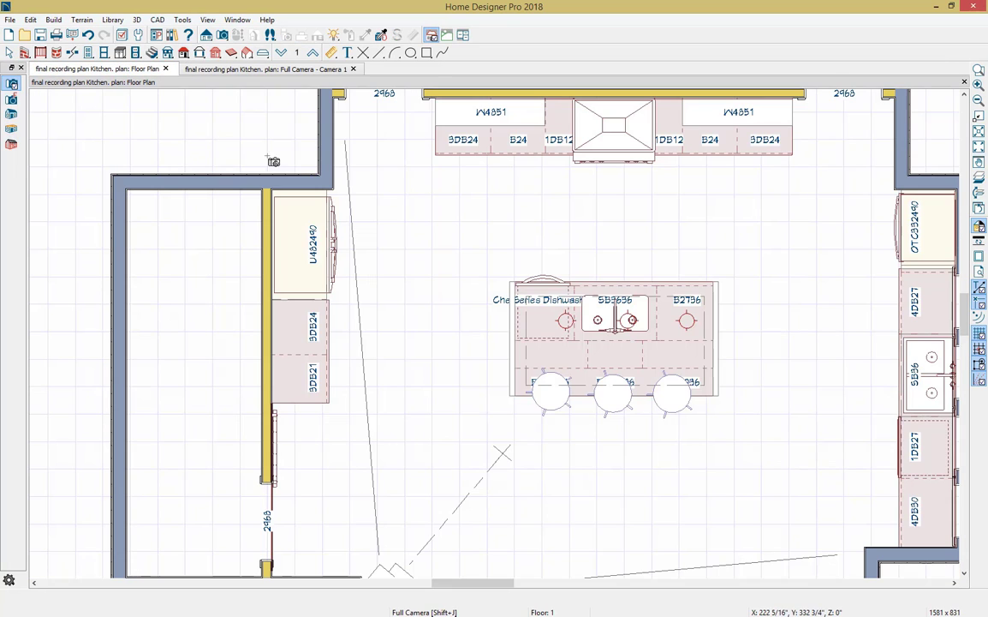
left_click(555, 343)
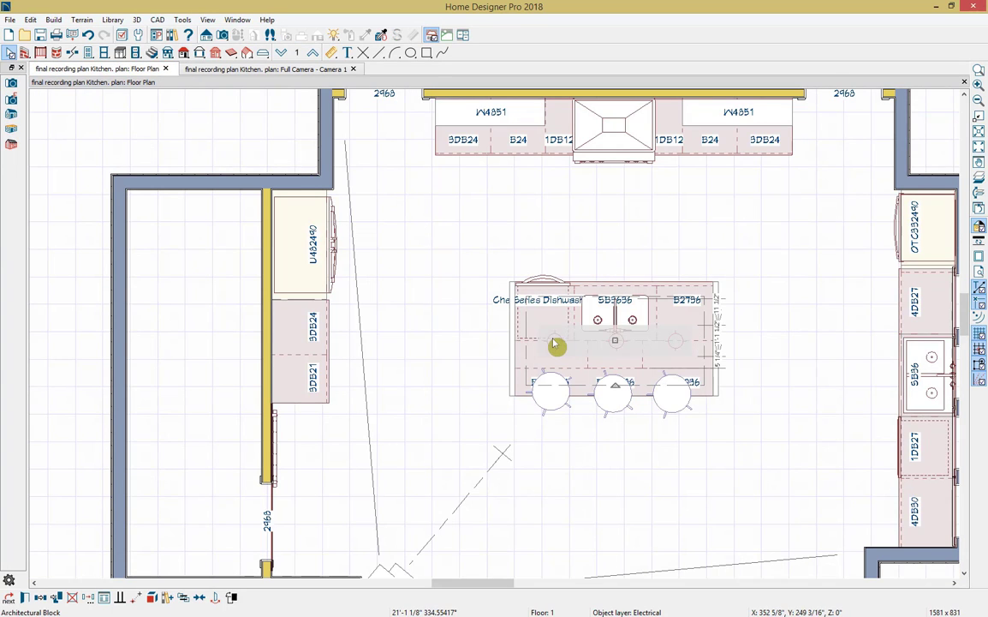
key("ctrl+Tab")
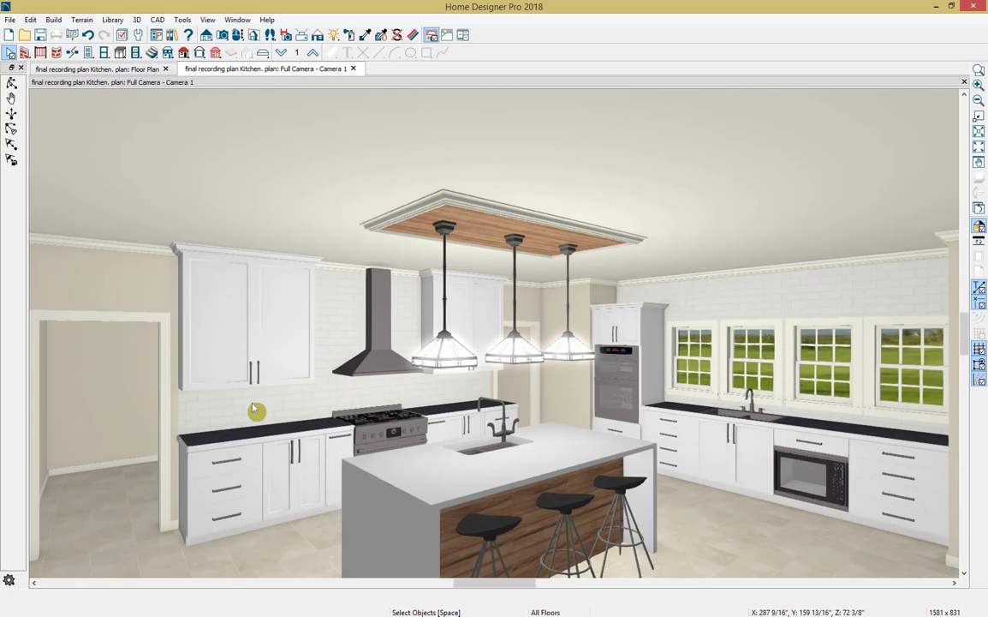
Turn off Use Enhanced Lighting in the Render preferences.
left_click(153, 36)
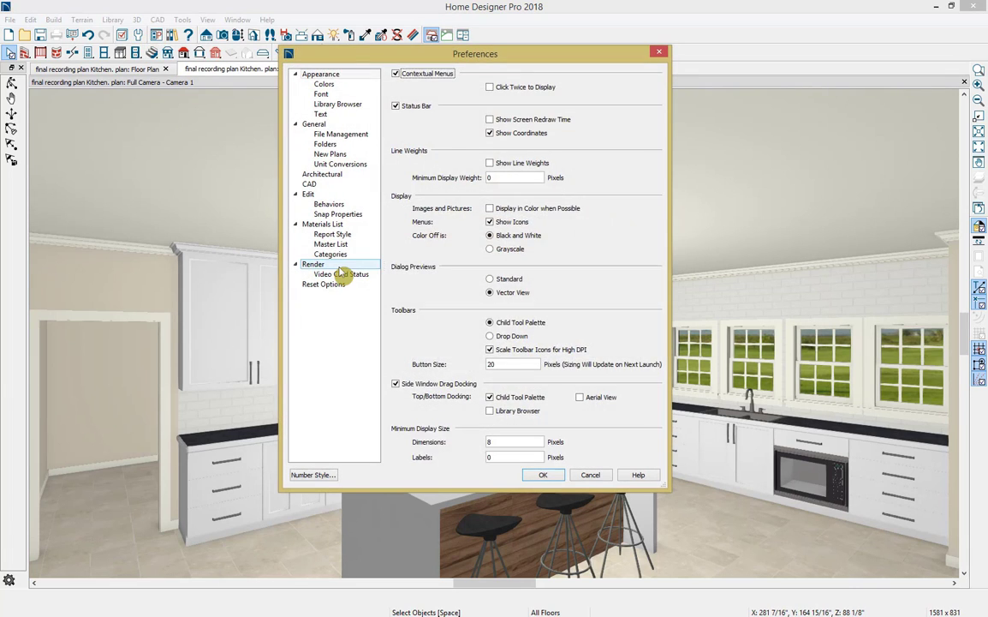
left_click(353, 265)
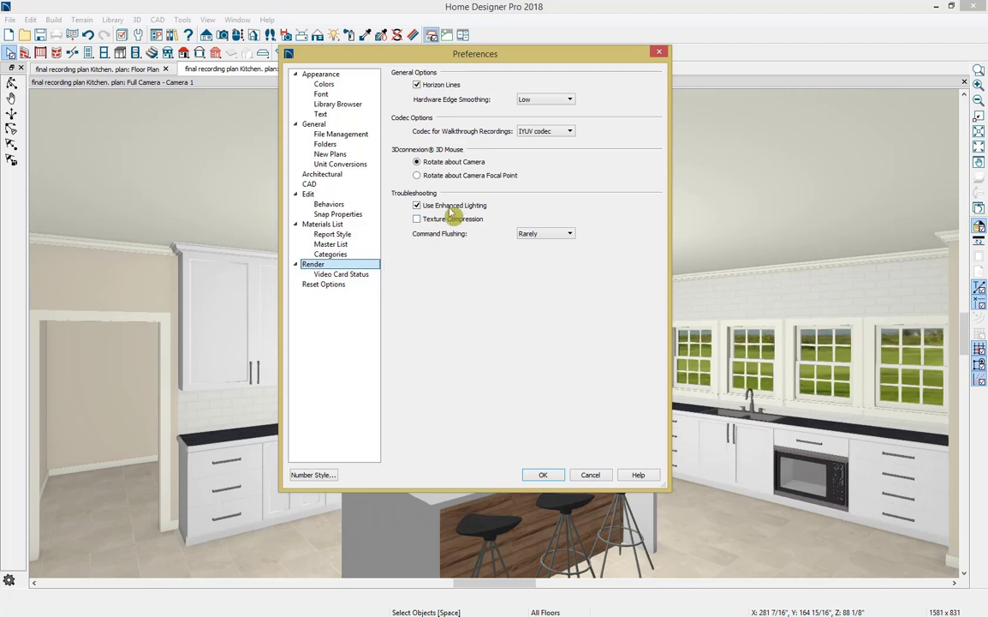
left_click(417, 206)
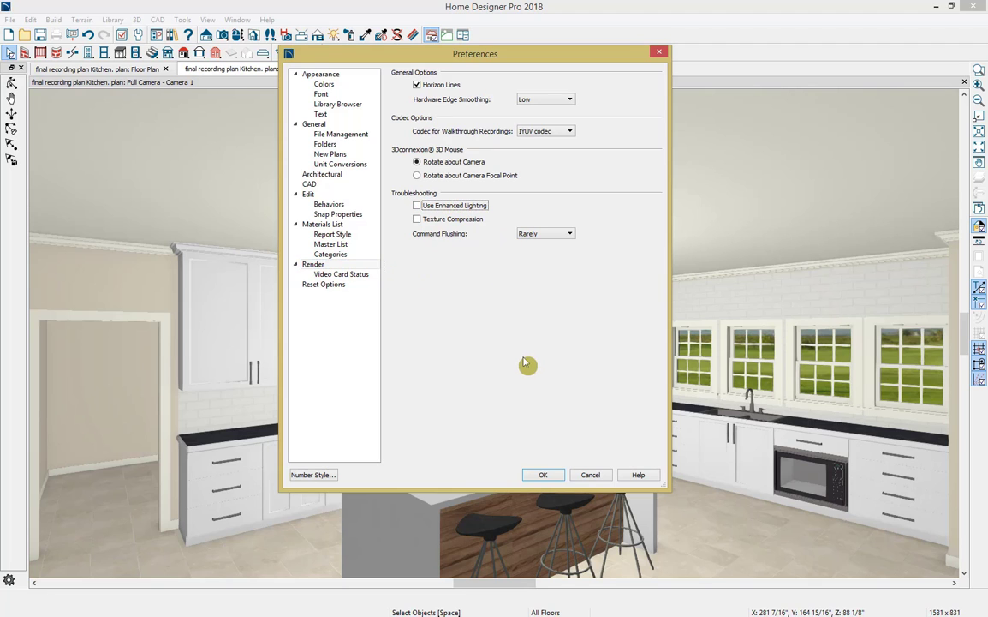
left_click(545, 476)
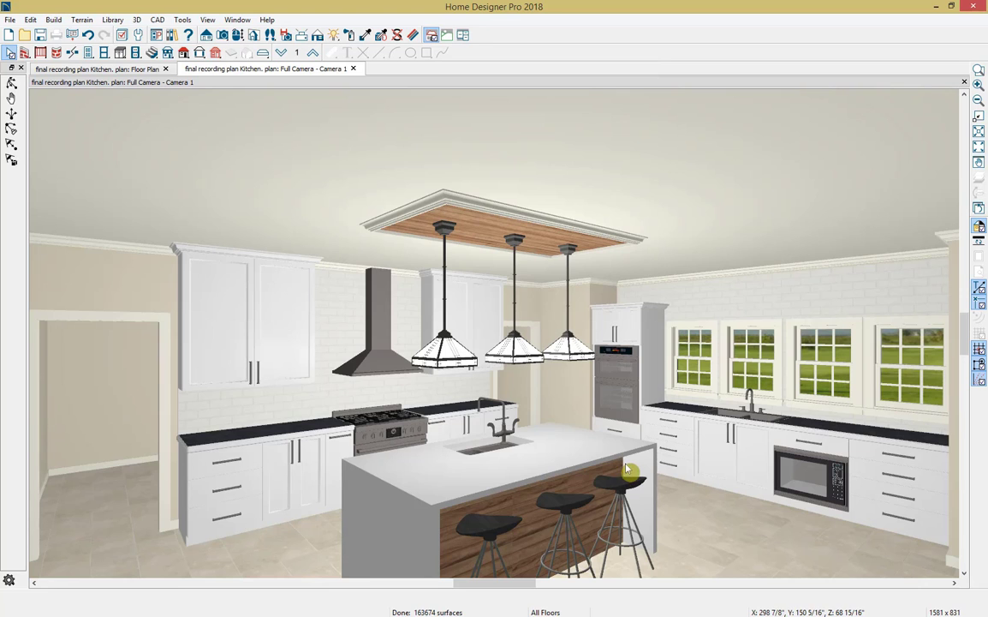
Paint the tiled kitchen walls throughout the room with the Back Splash - Mother of Pearl CR57 material from the Kitchen 2018 Materials folder.
scroll(556, 433, "down", 2)
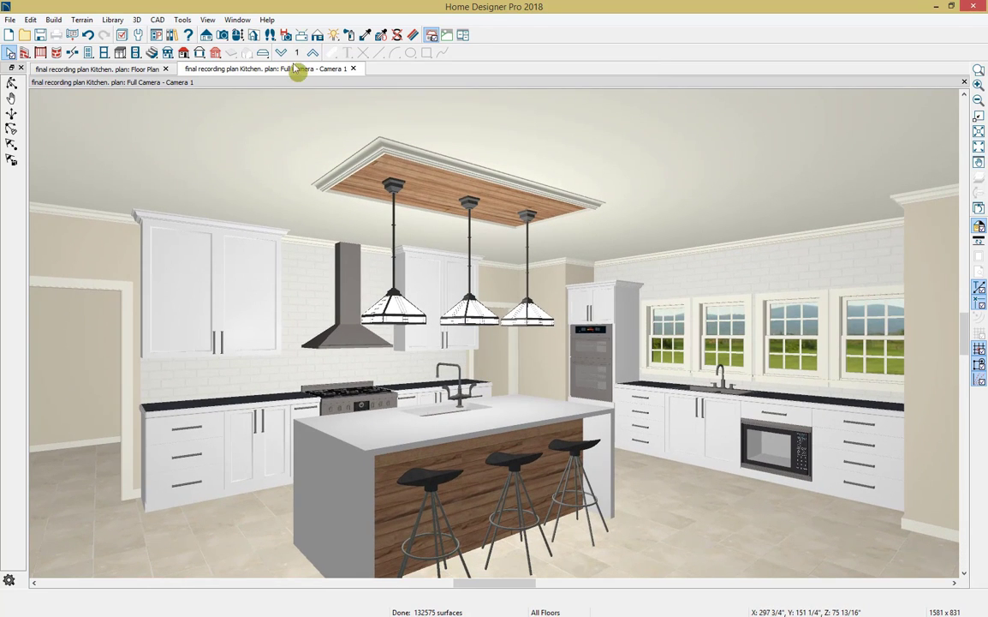
left_click(238, 34)
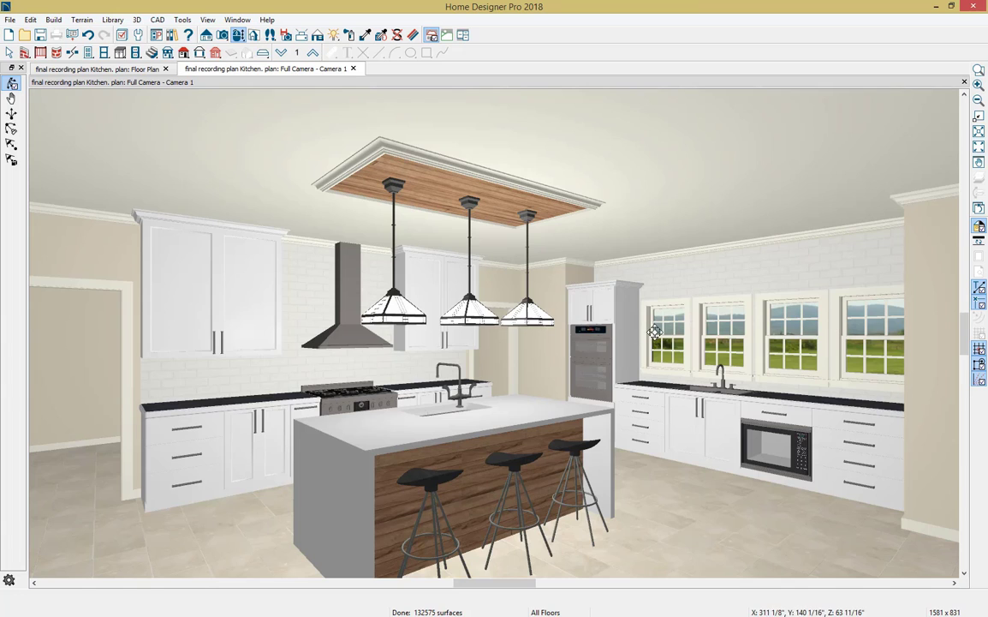
left_click_drag(591, 300, 636, 386)
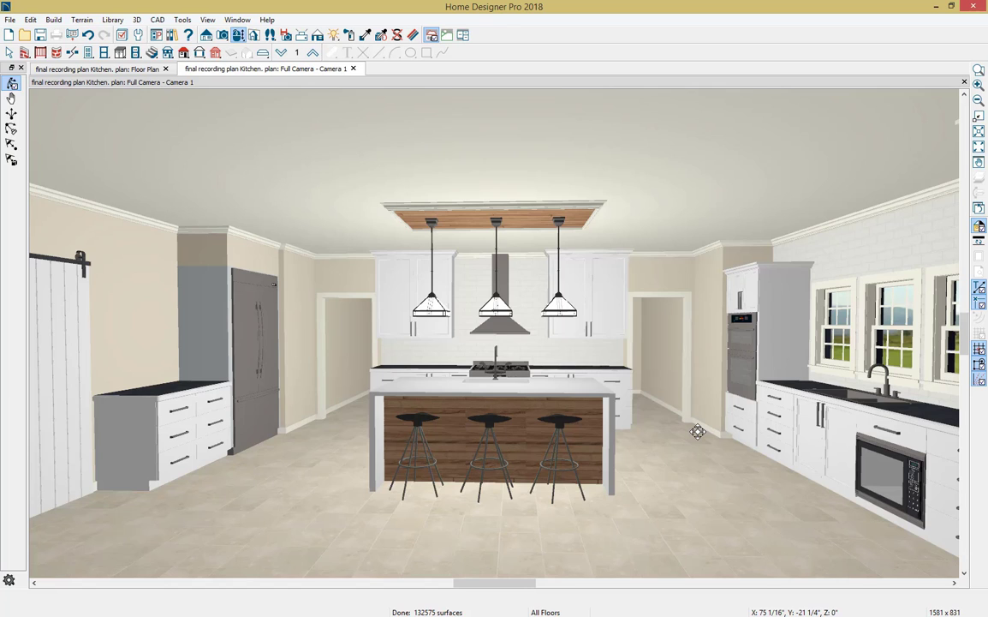
key("ctrl+l")
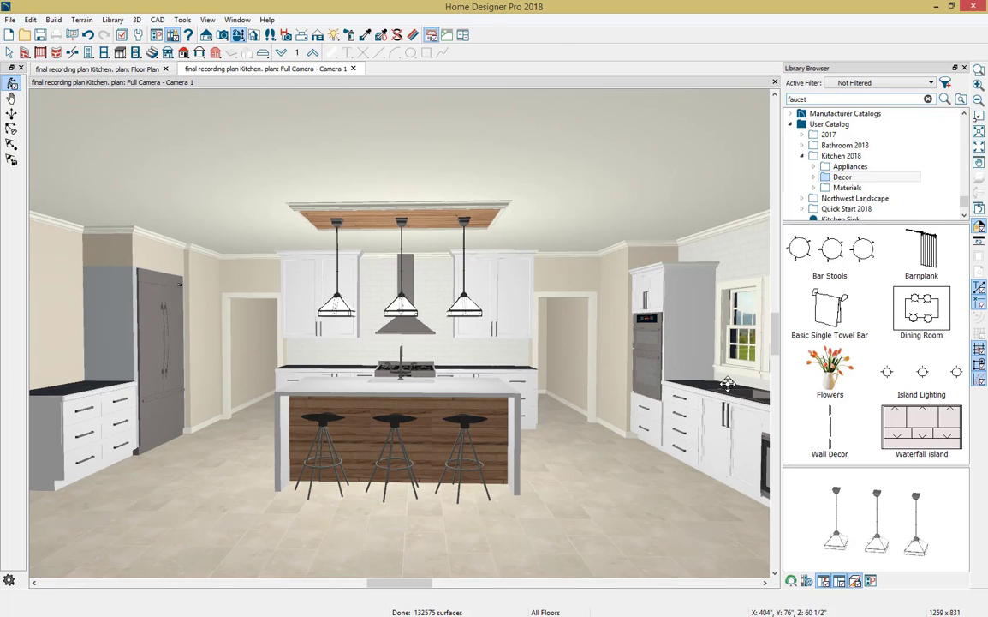
left_click(813, 188)
scroll(857, 192, "down", 2)
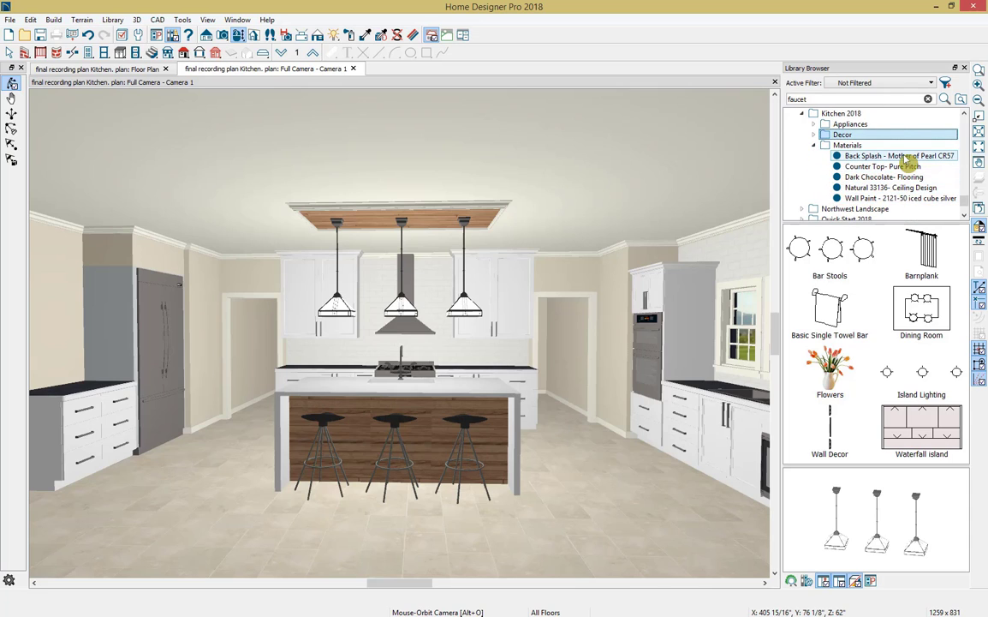
left_click(908, 158)
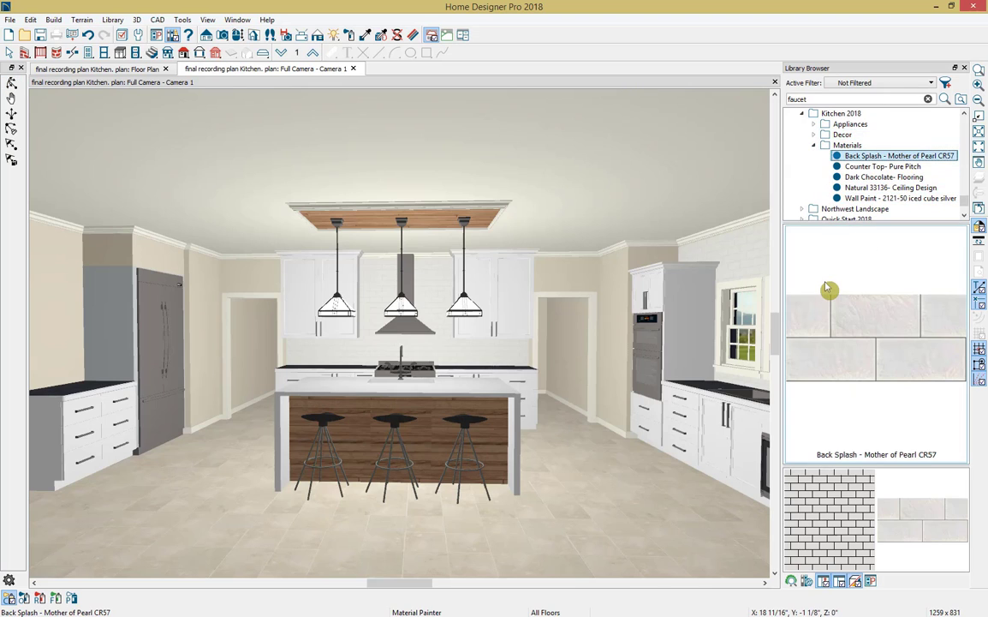
left_click(835, 311)
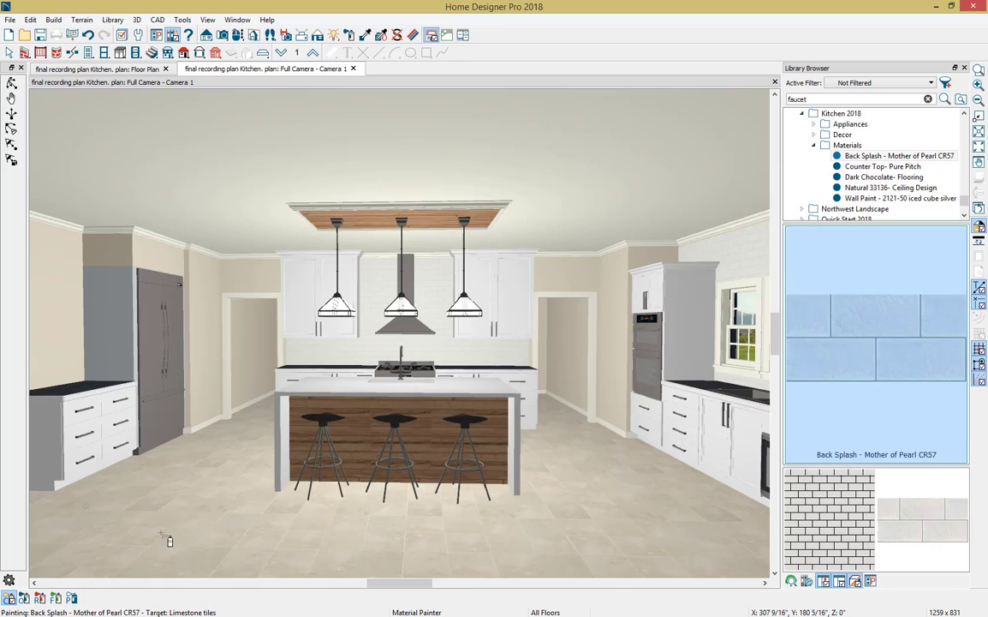
left_click(41, 599)
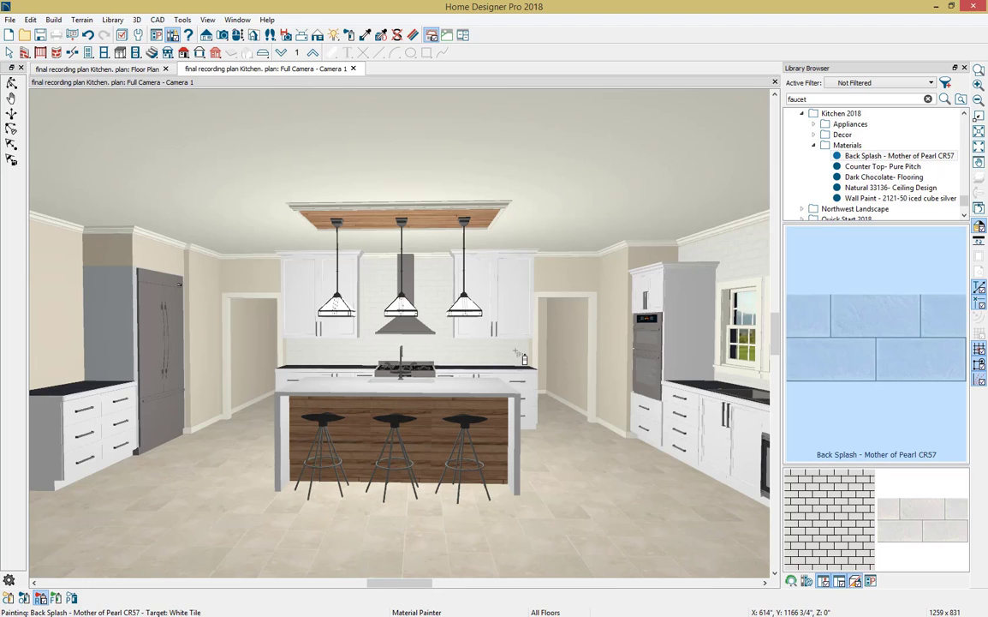
left_click(520, 355)
key("Escape")
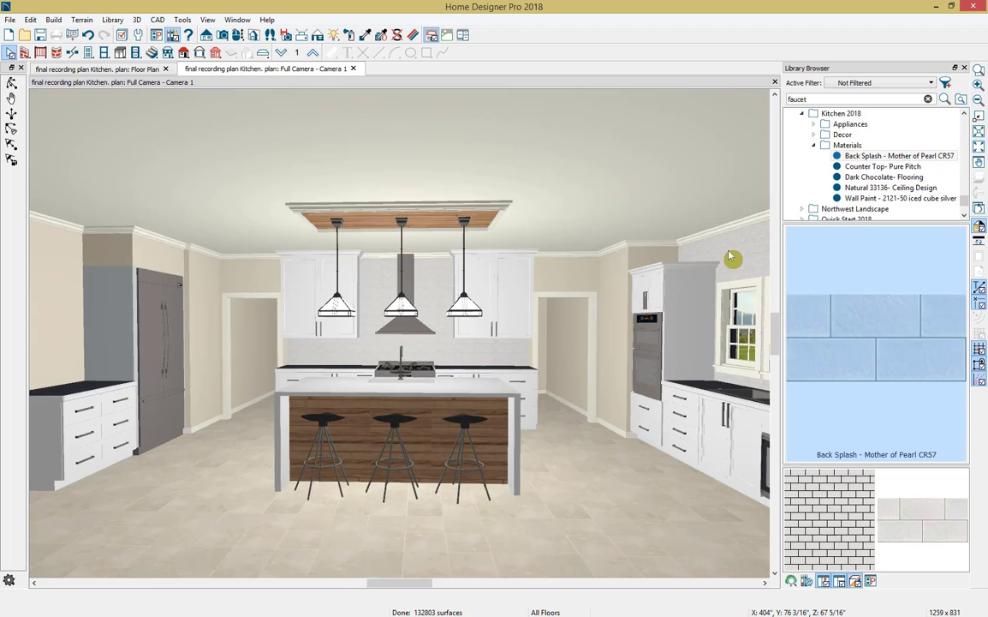
Paint the perimeter countertops with Counter Top- Pure Pitch and the kitchen and adjoining hallway floors with Dark Chocolate- Flooring.
left_click(852, 167)
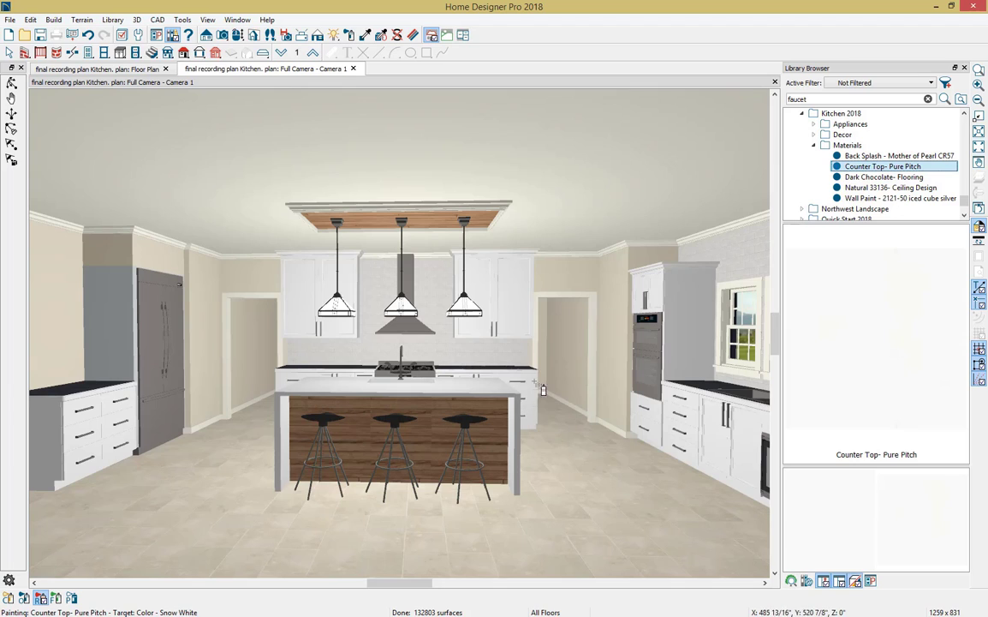
left_click(697, 389)
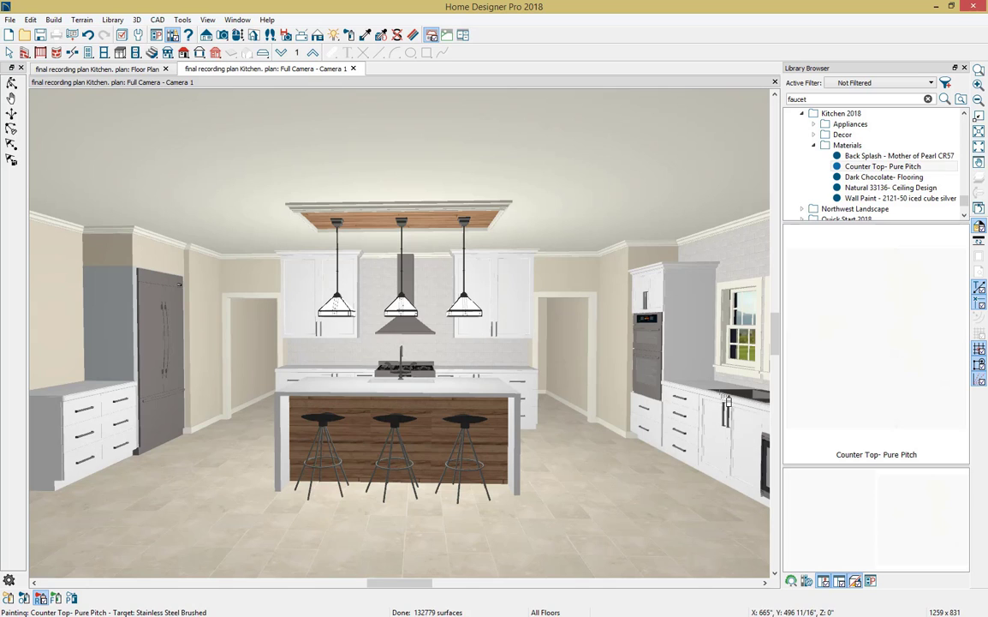
left_click(844, 178)
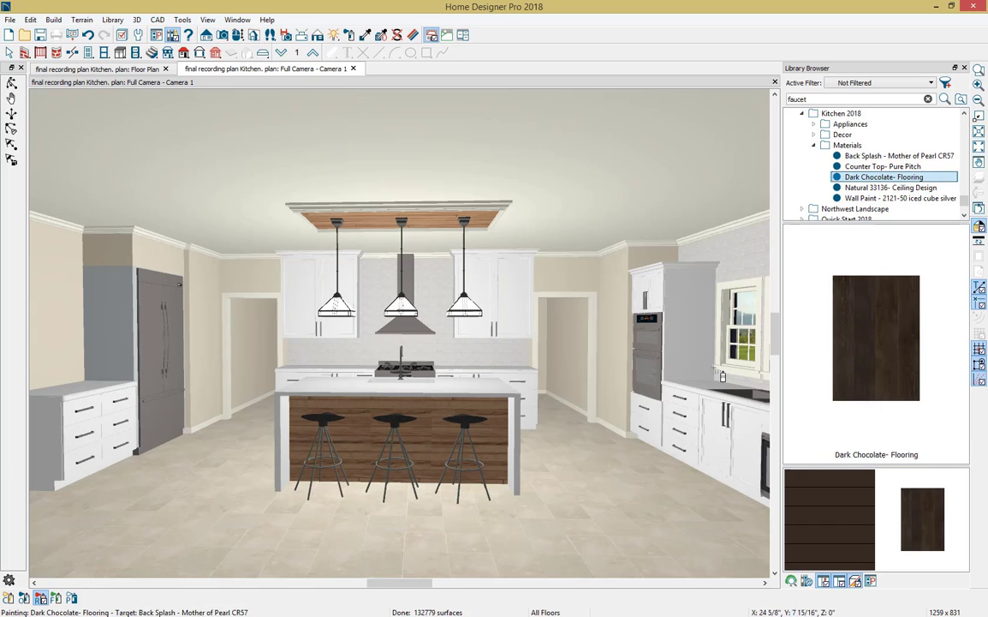
left_click(605, 452)
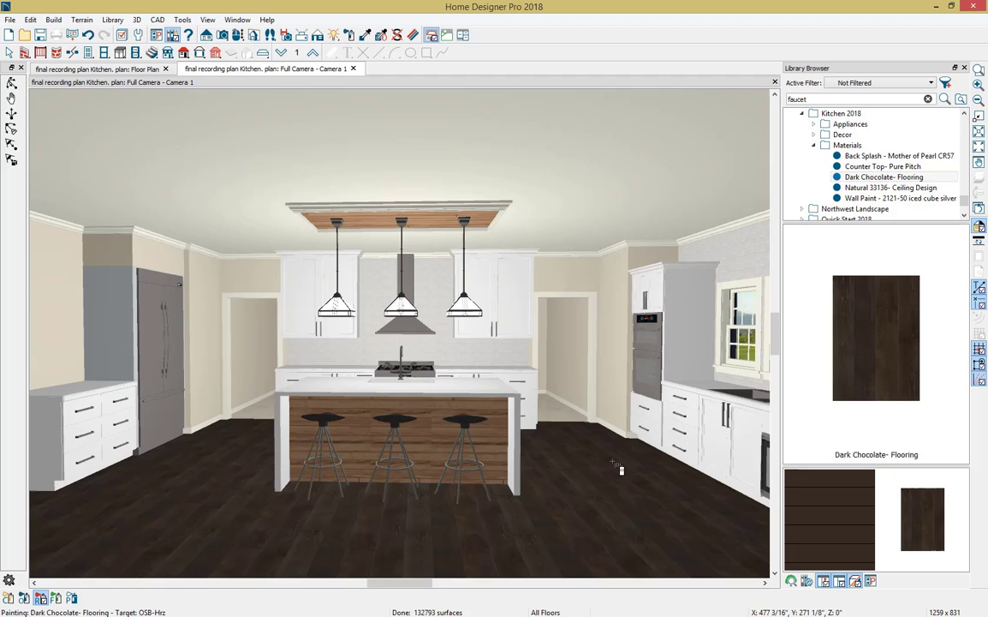
left_click(576, 430)
key("Escape")
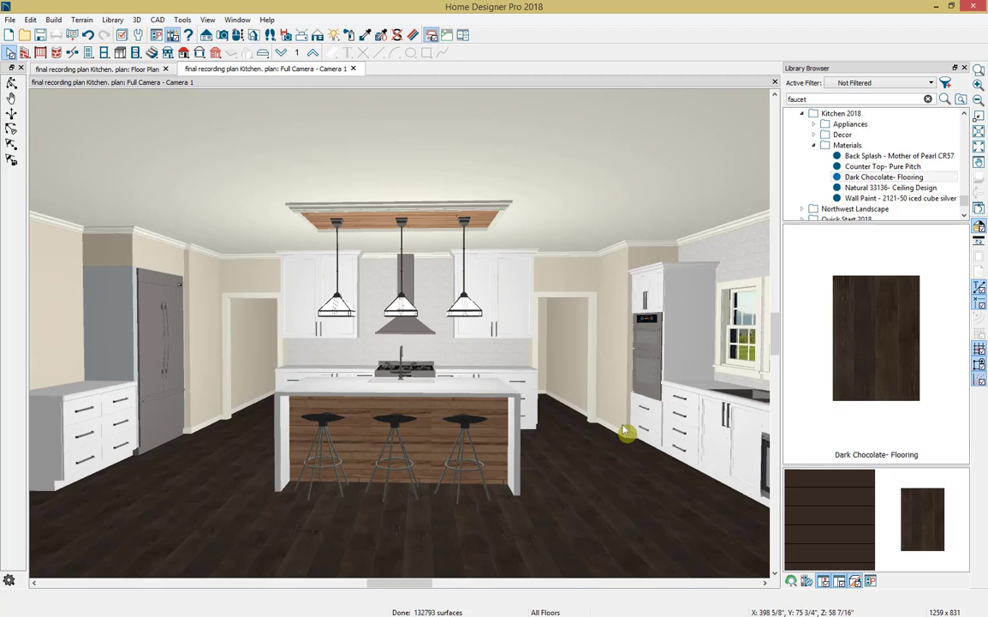
Paint the drywall walls across the whole floor with Wall Paint - 2121-50 iced cube silver.
left_click(868, 199)
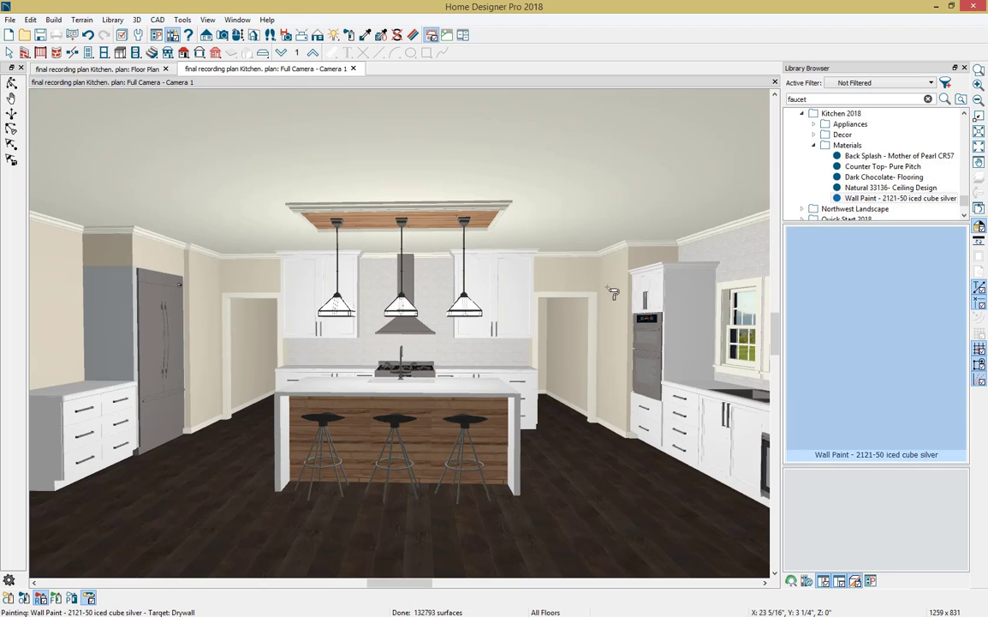
left_click(256, 334)
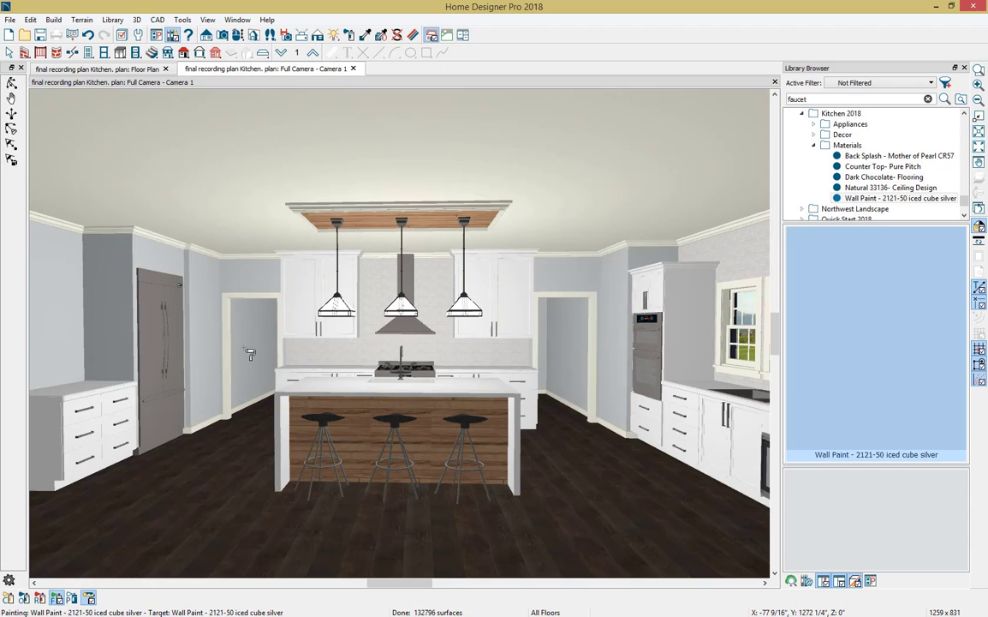
key("Escape")
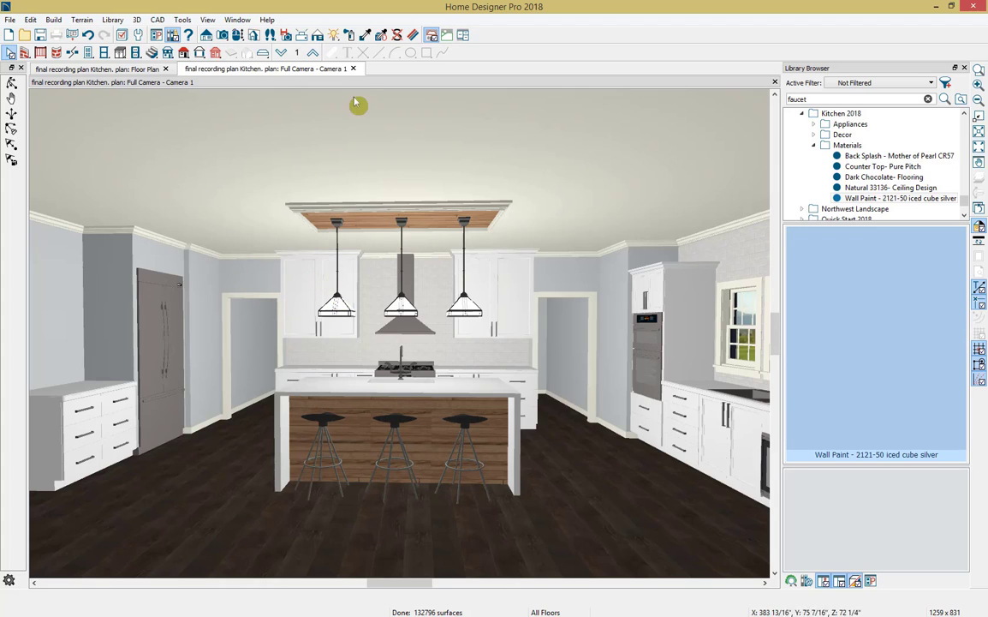
Sample the white Pure Pitch material from an upper cabinet, apply it to the ceiling and trim across the floor, and close the library browser.
left_click(366, 35)
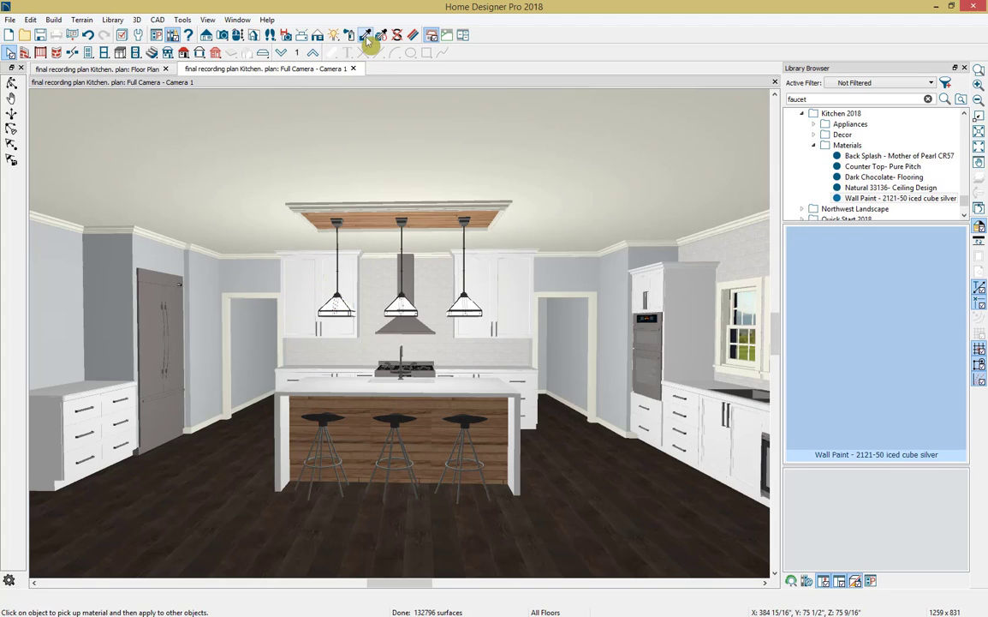
left_click(314, 272)
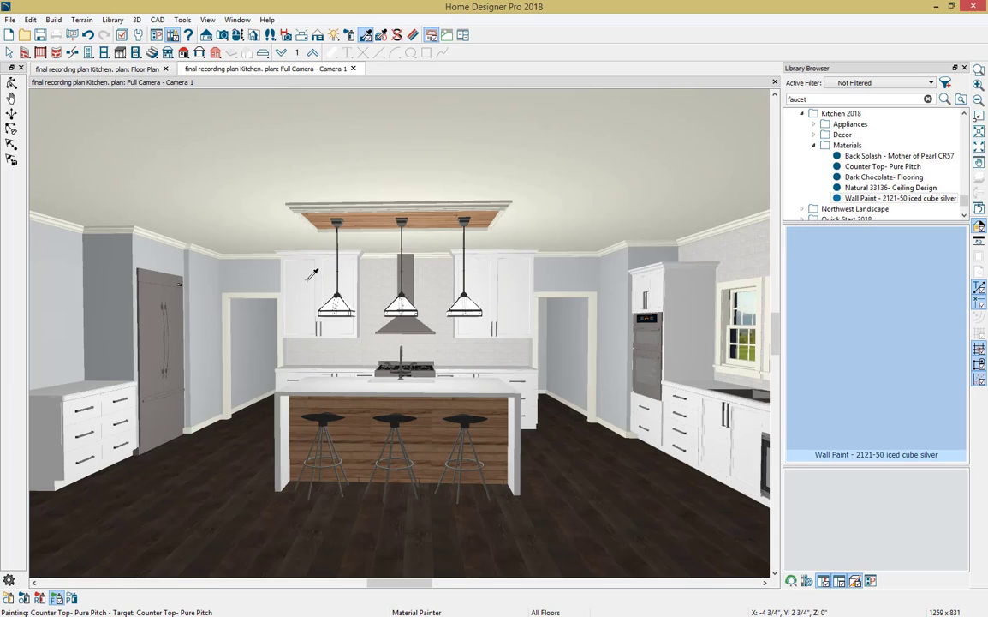
left_click(268, 301)
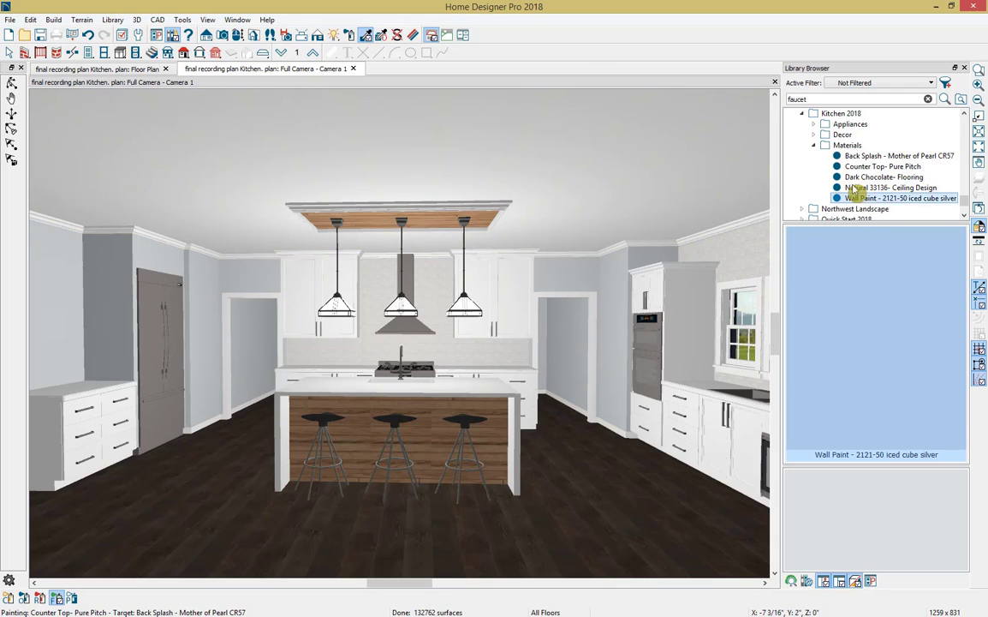
left_click(964, 67)
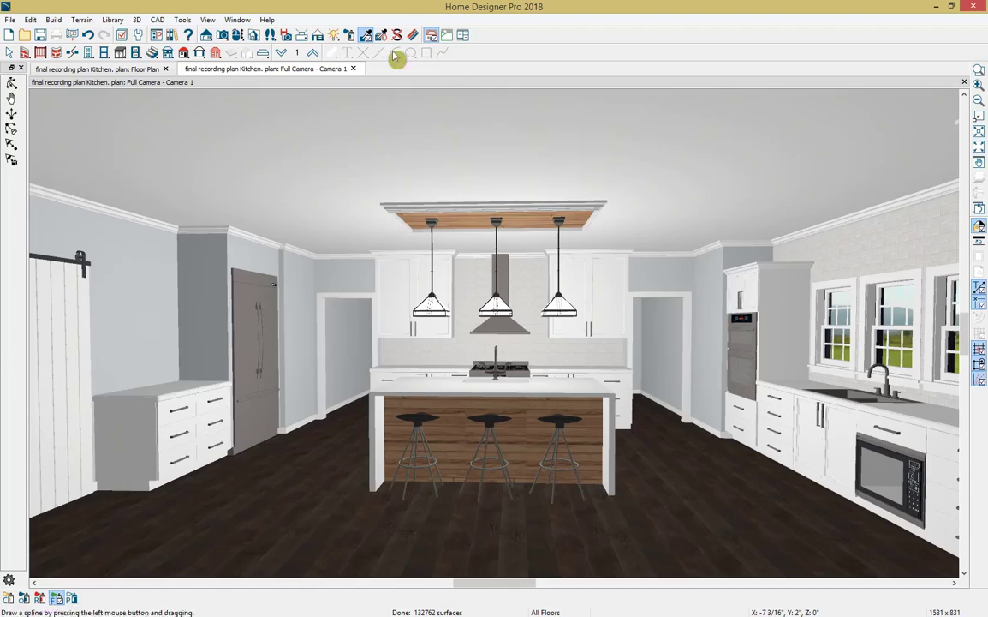
Close the camera view and place the Dining Room set from the Kitchen 2018 Decor folder in front of the double doors in plan.
left_click(238, 35)
left_click_drag(390, 169, 756, 197)
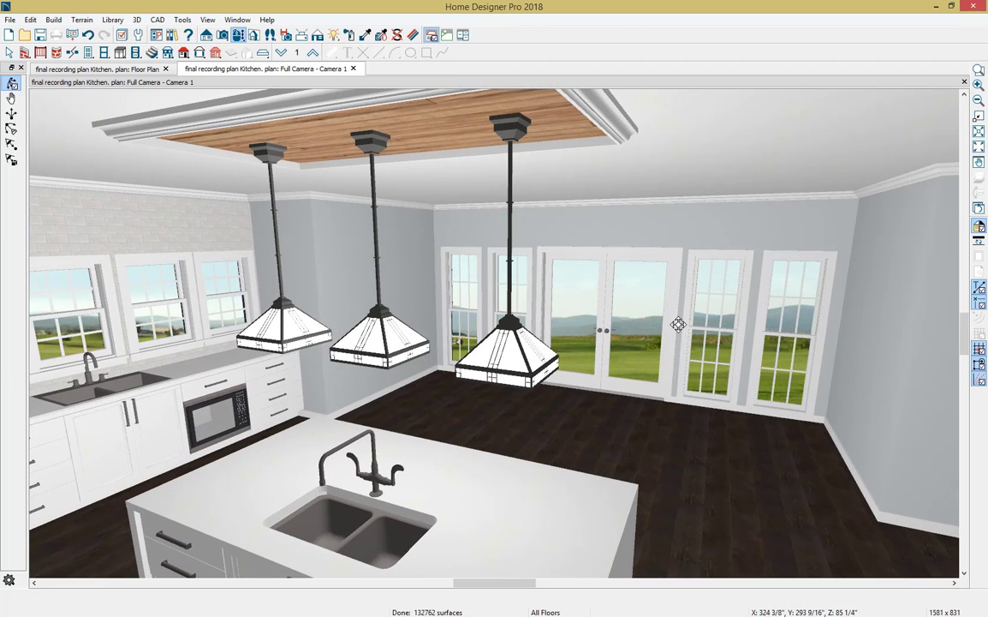
left_click(353, 68)
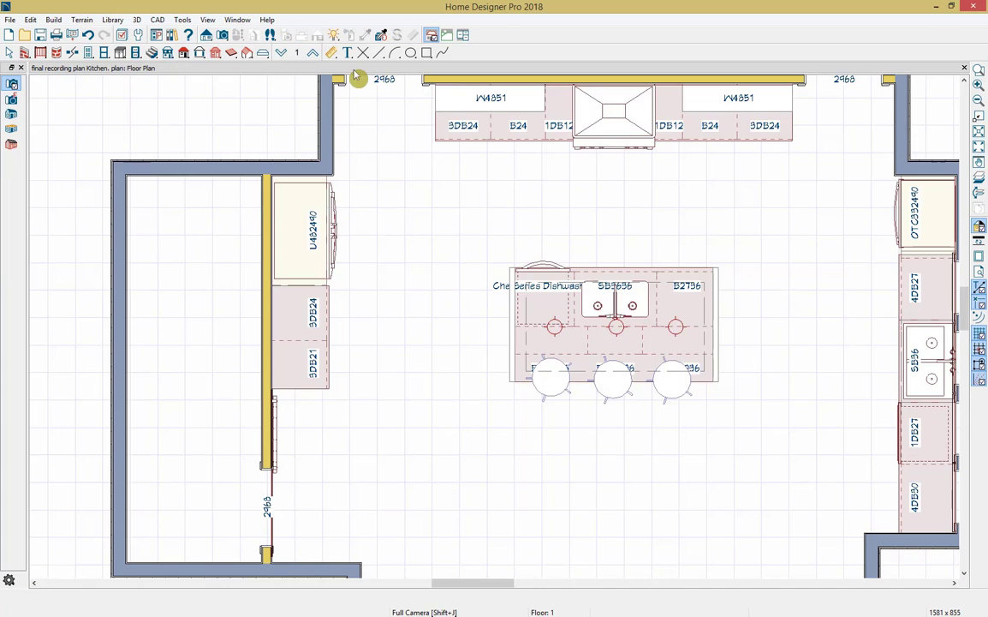
scroll(498, 268, "down", 3)
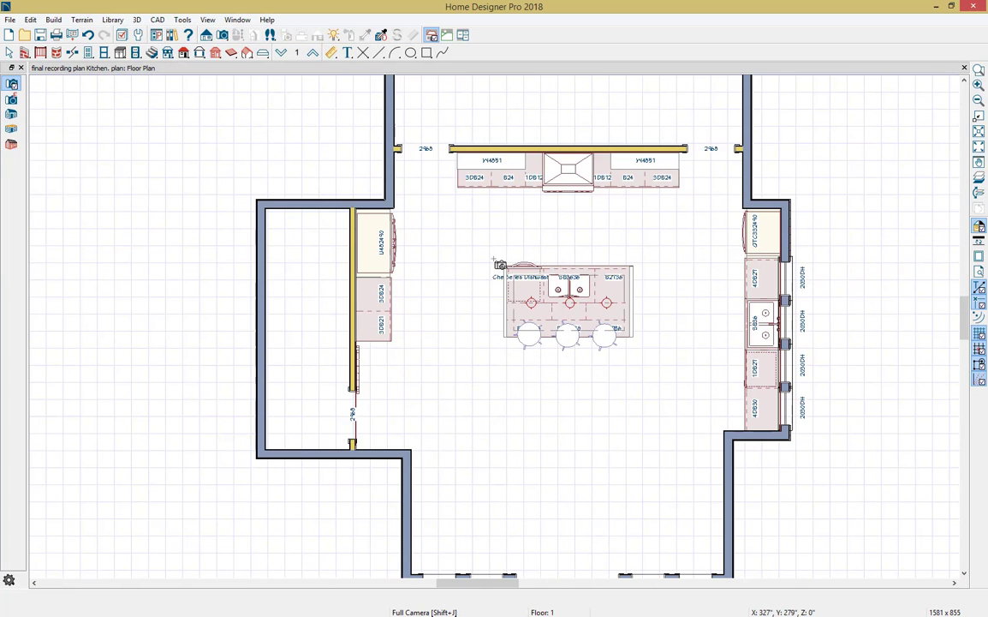
key("ctrl+alt+l")
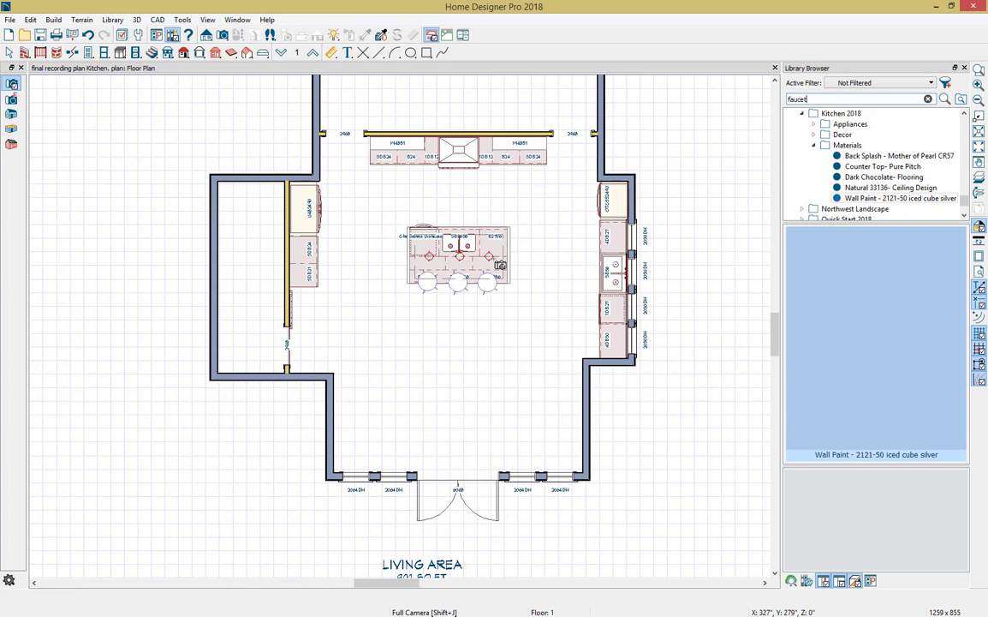
left_click(814, 145)
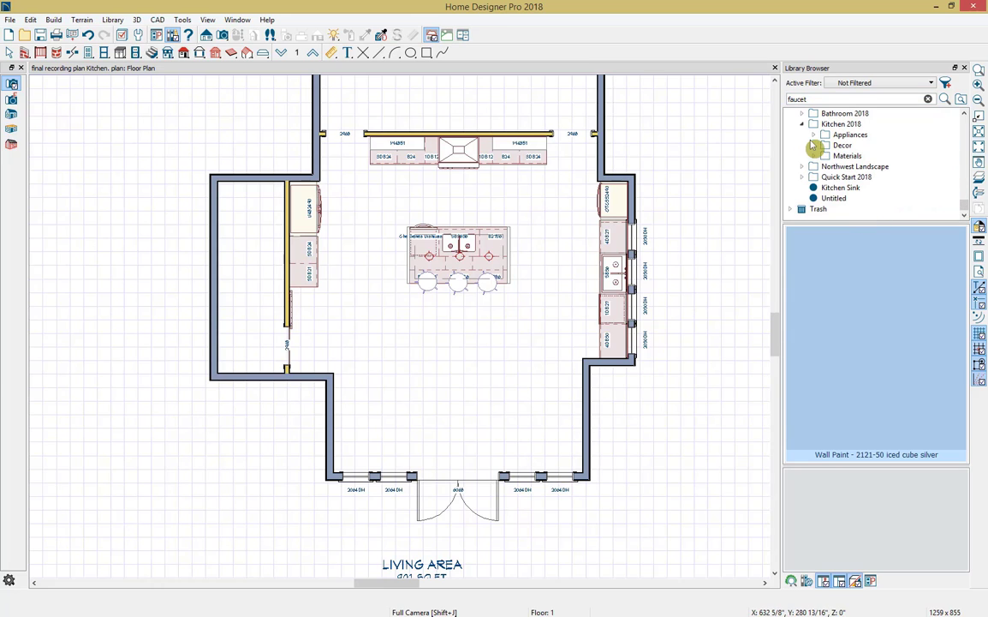
left_click(818, 146)
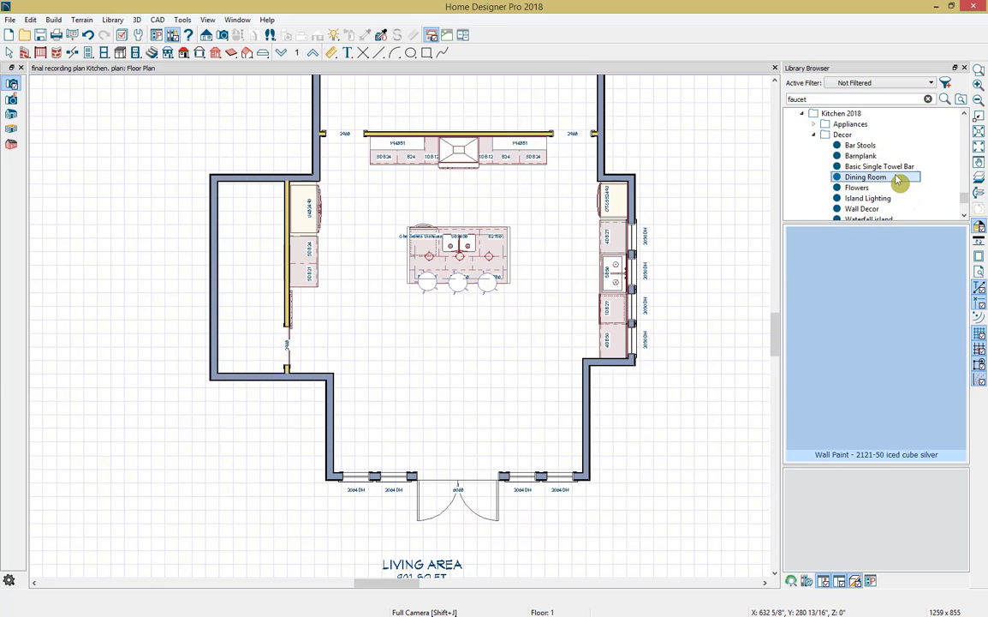
left_click(891, 178)
left_click(472, 414)
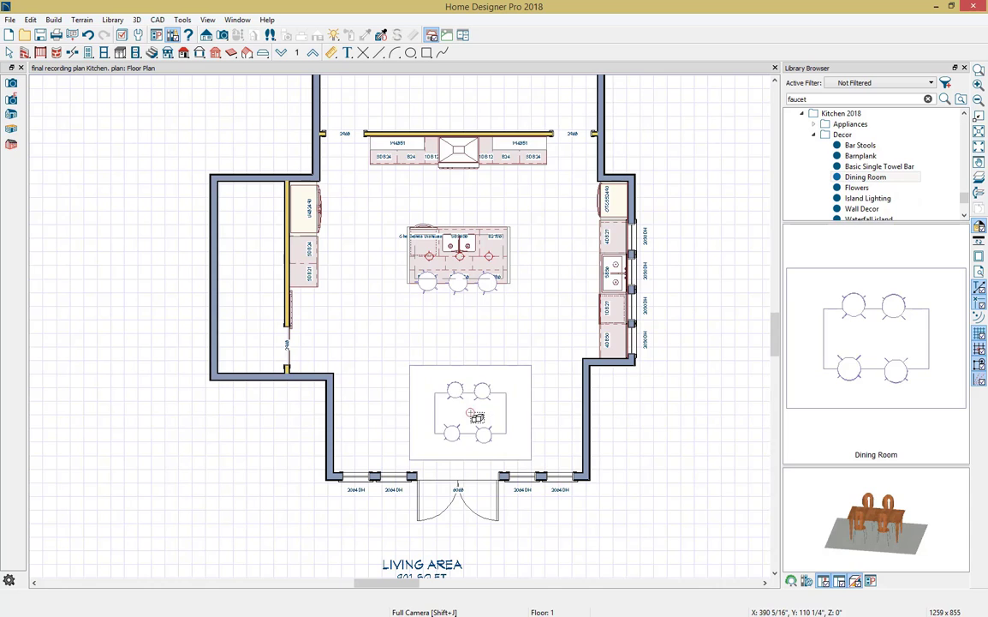
Centre the dining set on the double doors and move it closer to them.
left_click(475, 416)
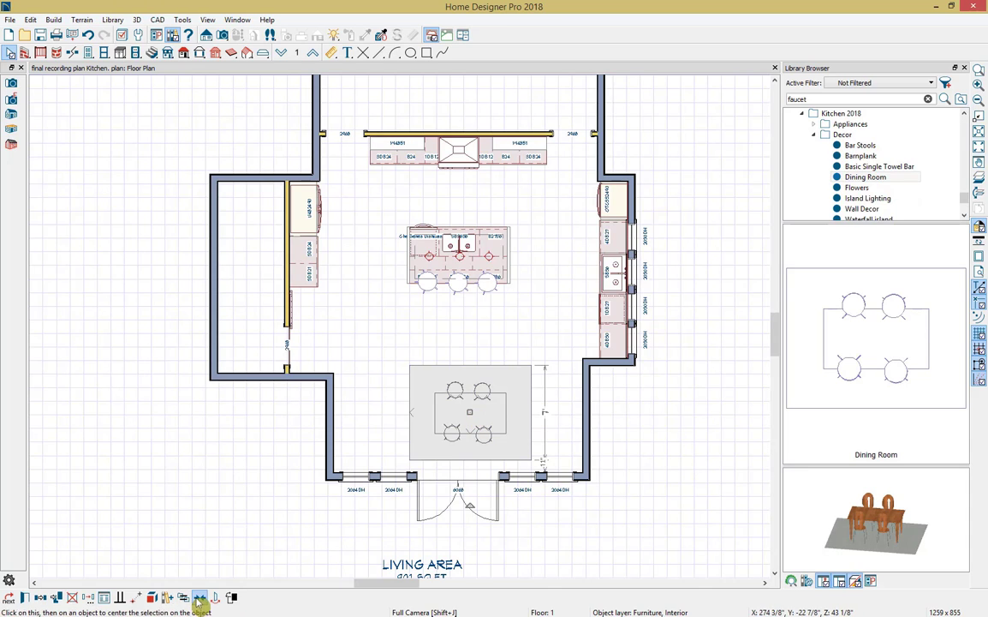
left_click_drag(486, 473, 491, 444)
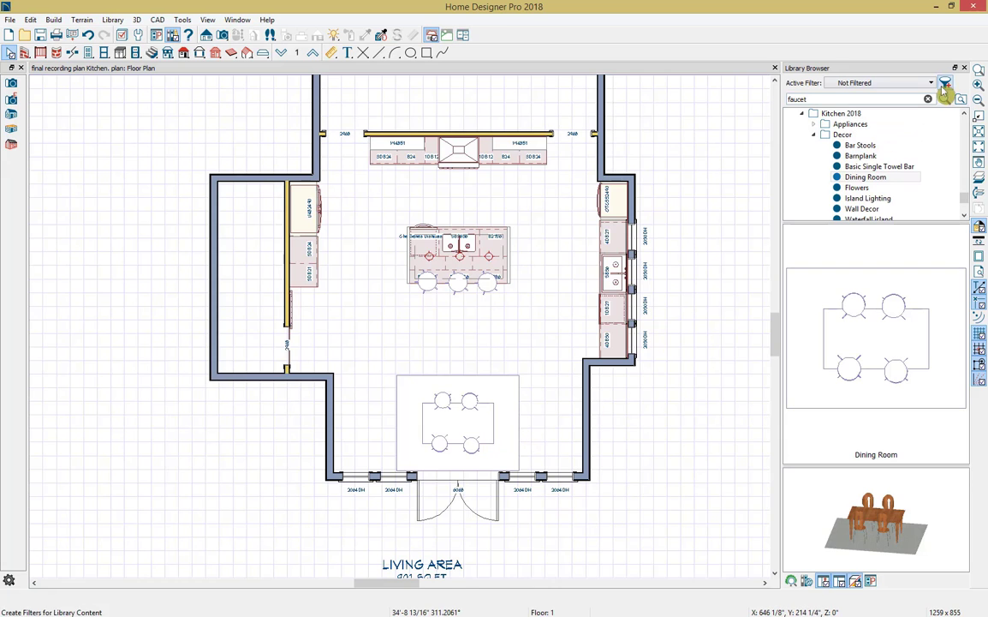
Place the Wall Decor set from the Decor folder against the dining area wall beside the windowed counter run.
left_click(859, 209)
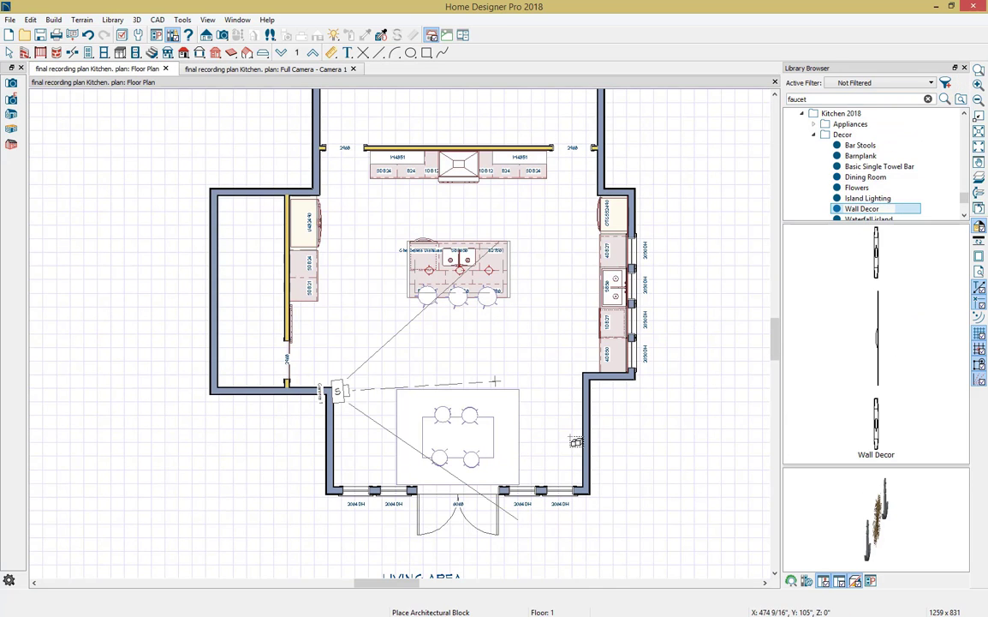
scroll(571, 434, "up", 5)
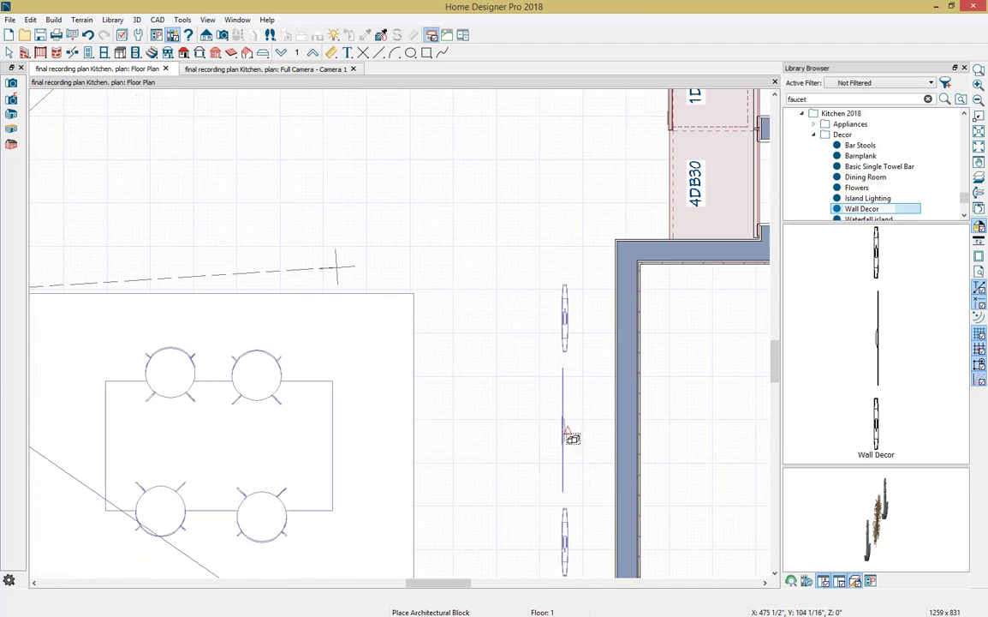
left_click(568, 433)
left_click_drag(562, 431, 614, 447)
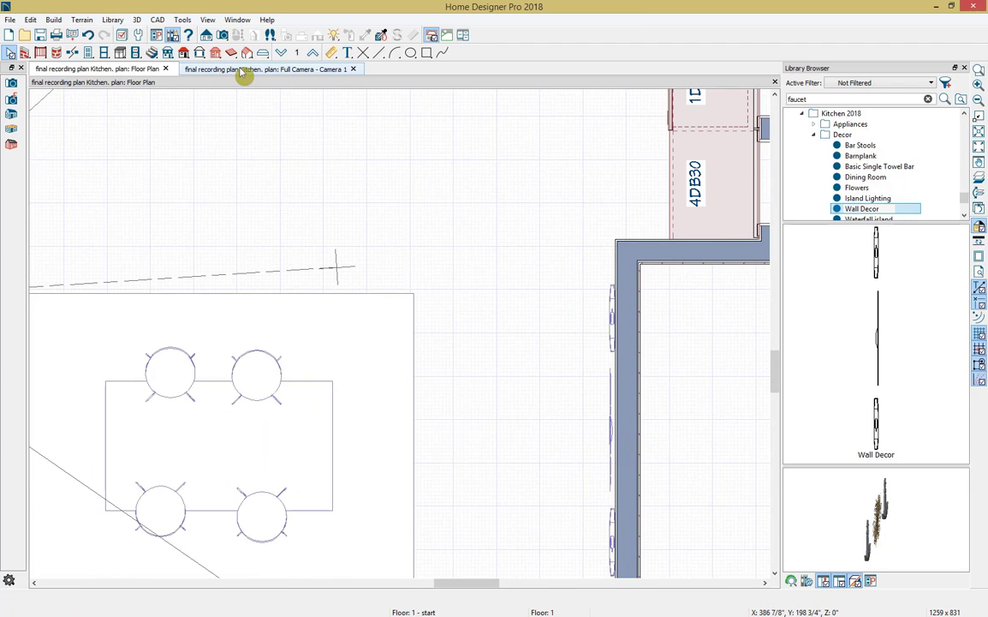
Replace the open camera view with a new full camera of the dining area, turned to face the double doors.
left_click(354, 70)
scroll(377, 180, "down", 4)
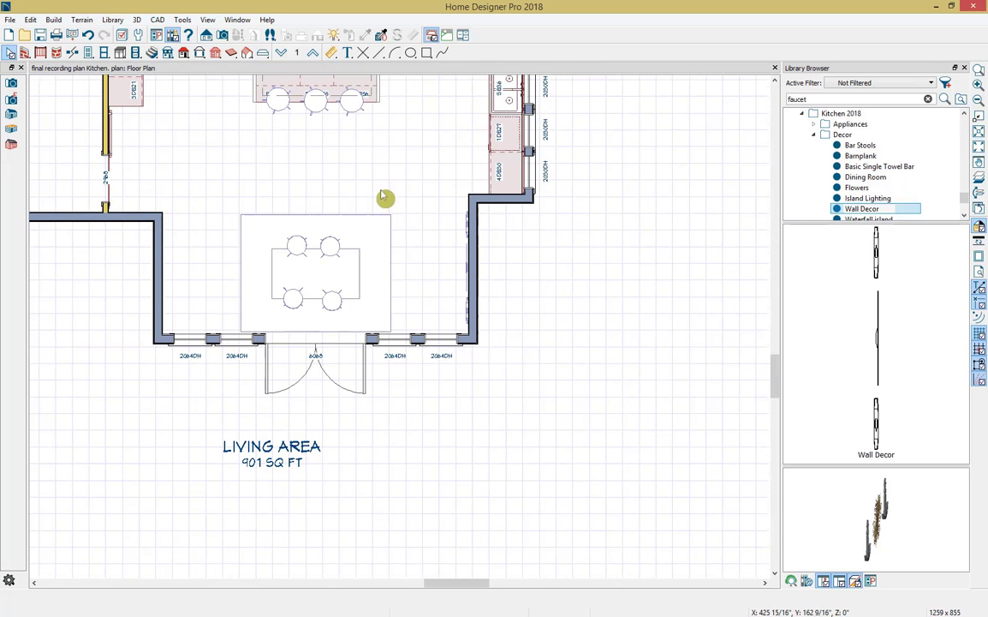
left_click(222, 35)
left_click_drag(186, 214, 315, 220)
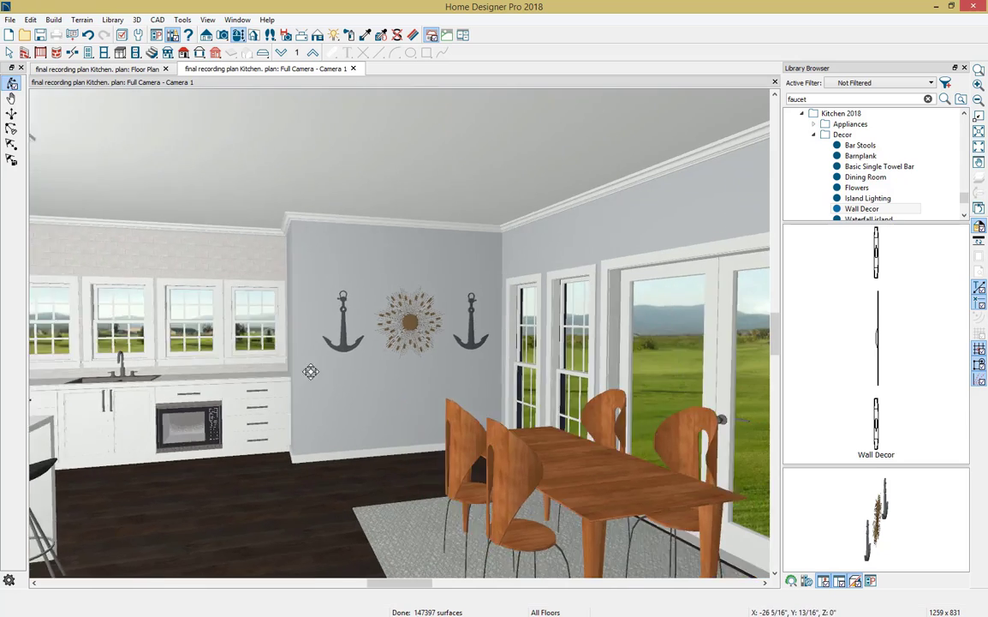
left_click_drag(311, 371, 462, 375)
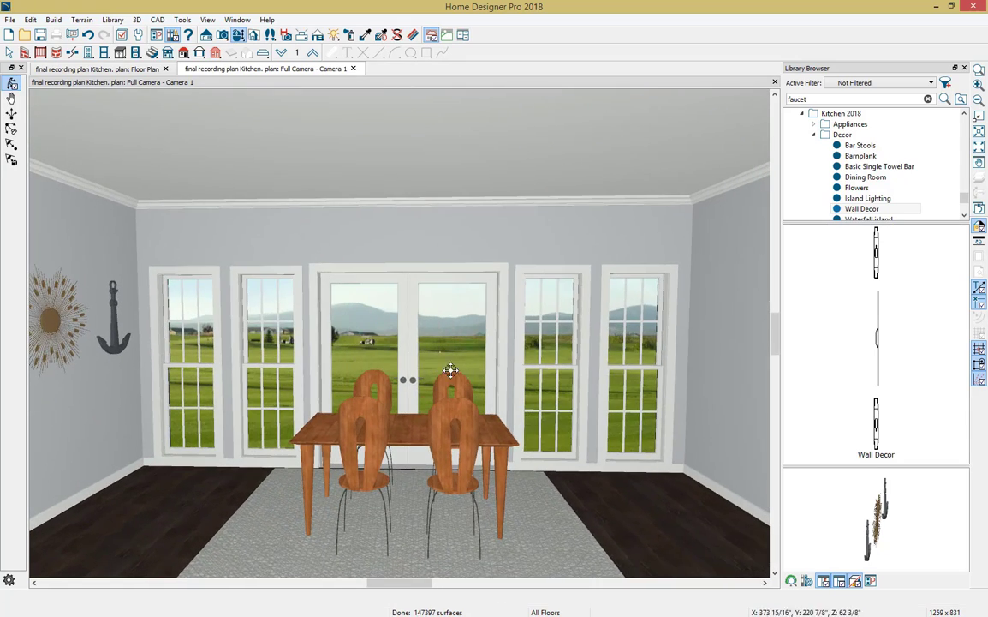
Search the library for backdrop, apply the Glassy Sunset backdrop to the camera view, and close the library browser.
left_click(805, 99)
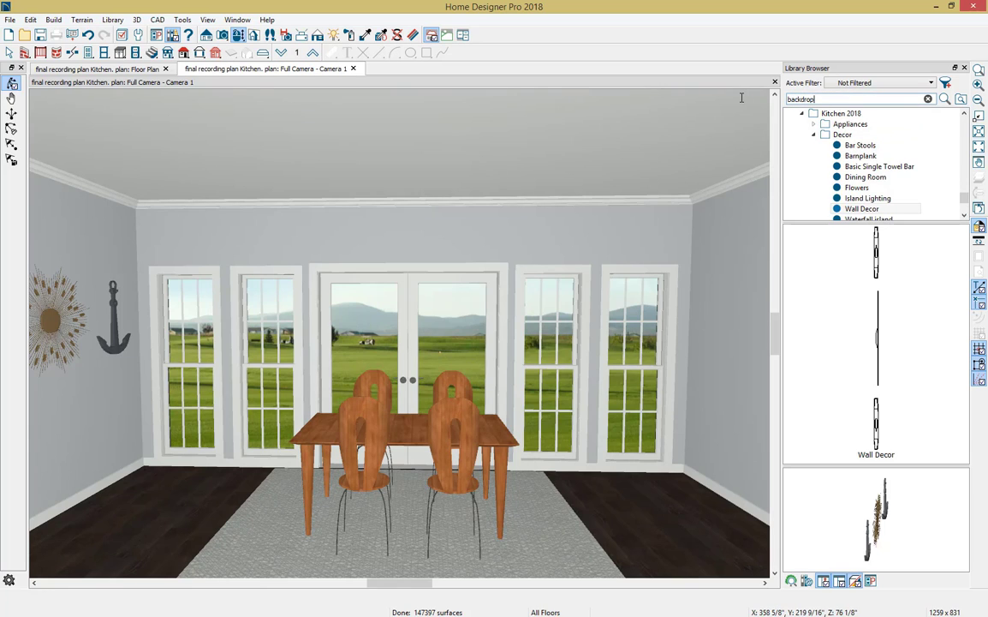
key("Return")
scroll(891, 182, "down", 3)
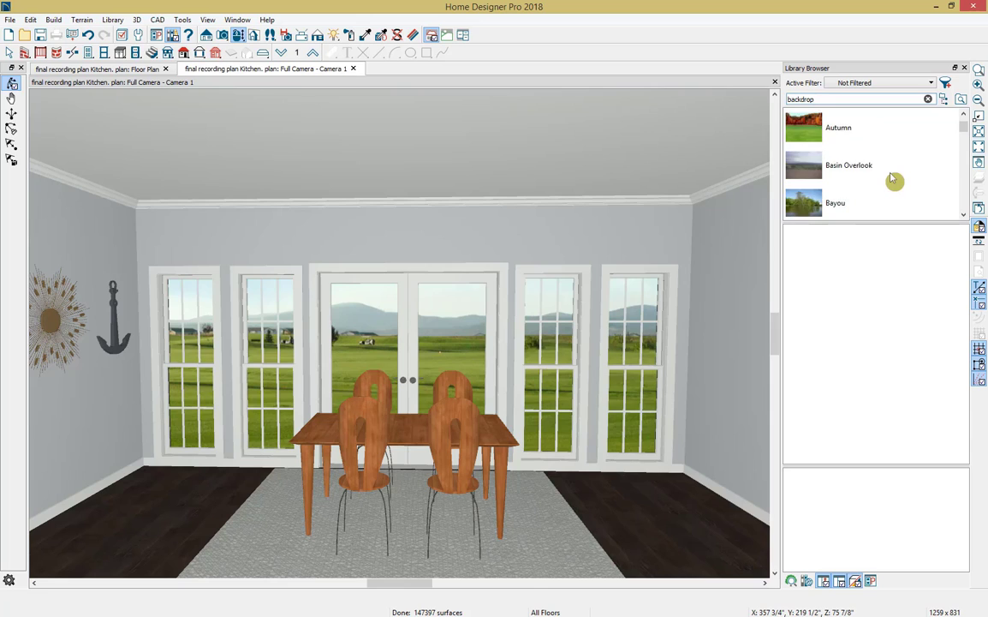
scroll(890, 178, "down", 4)
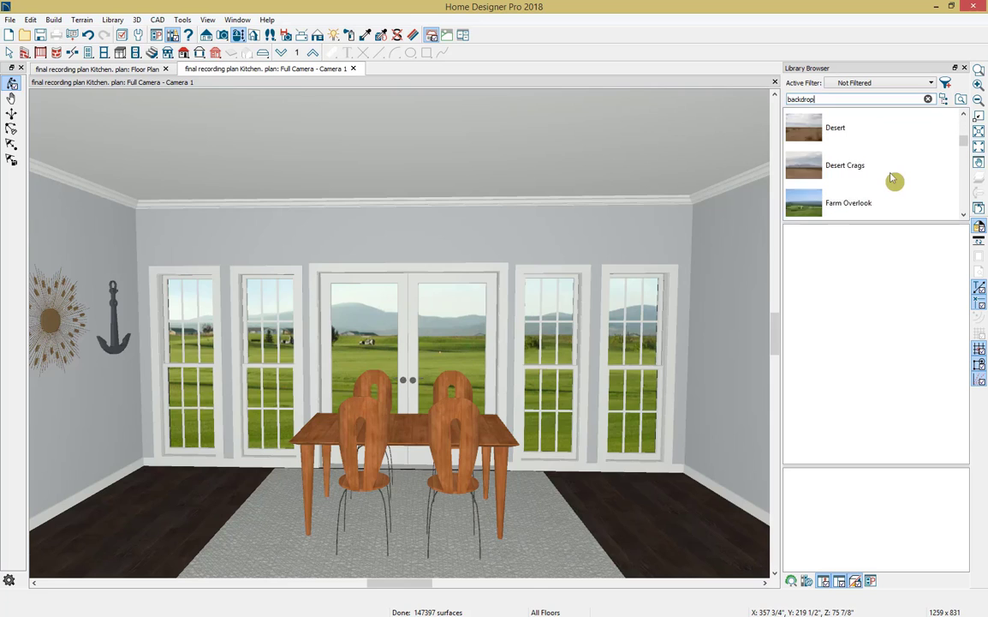
scroll(890, 178, "down", 5)
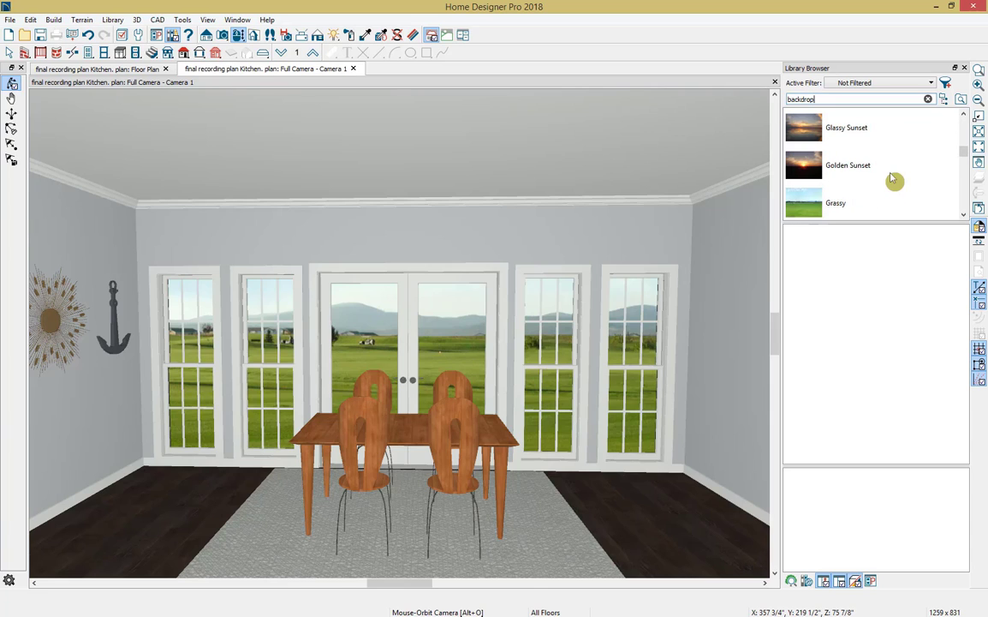
left_click(827, 128)
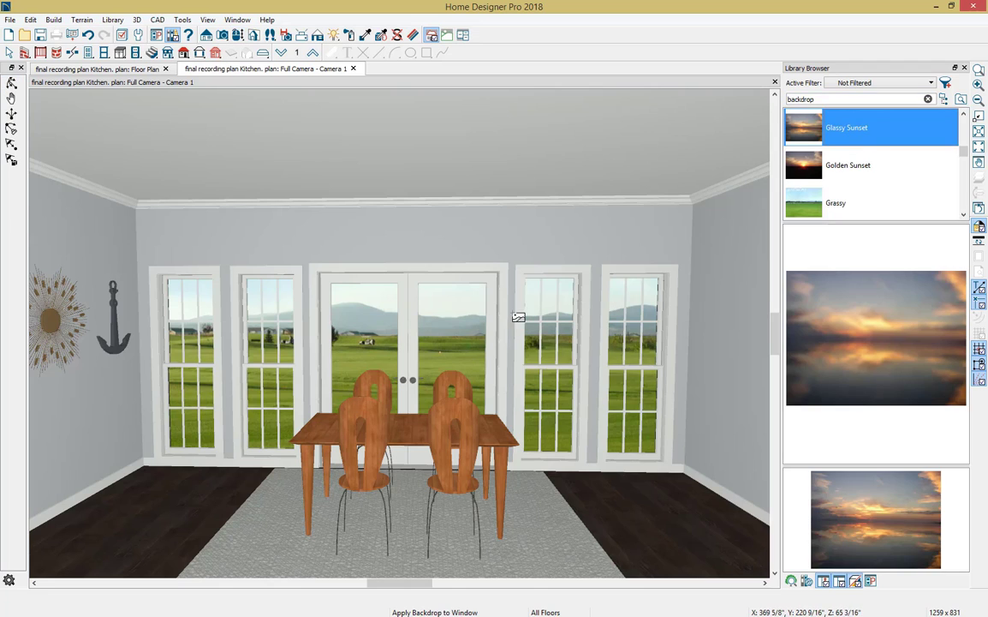
left_click(475, 321)
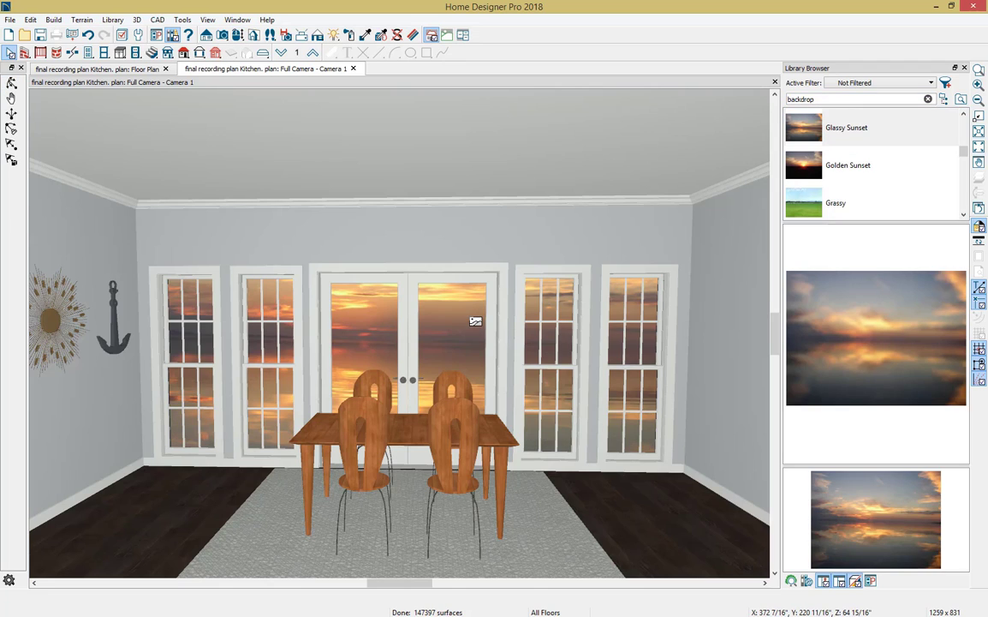
left_click(965, 67)
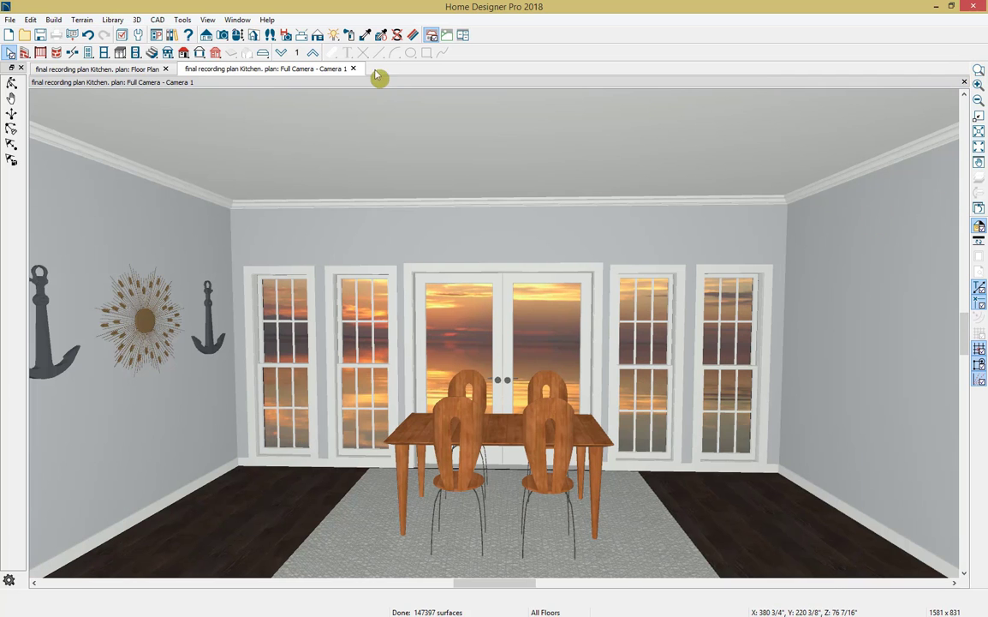
Orbit the camera to examine the backdrop through the kitchen and dining windows, and close the camera view.
left_click(238, 34)
left_click_drag(394, 291, 234, 325)
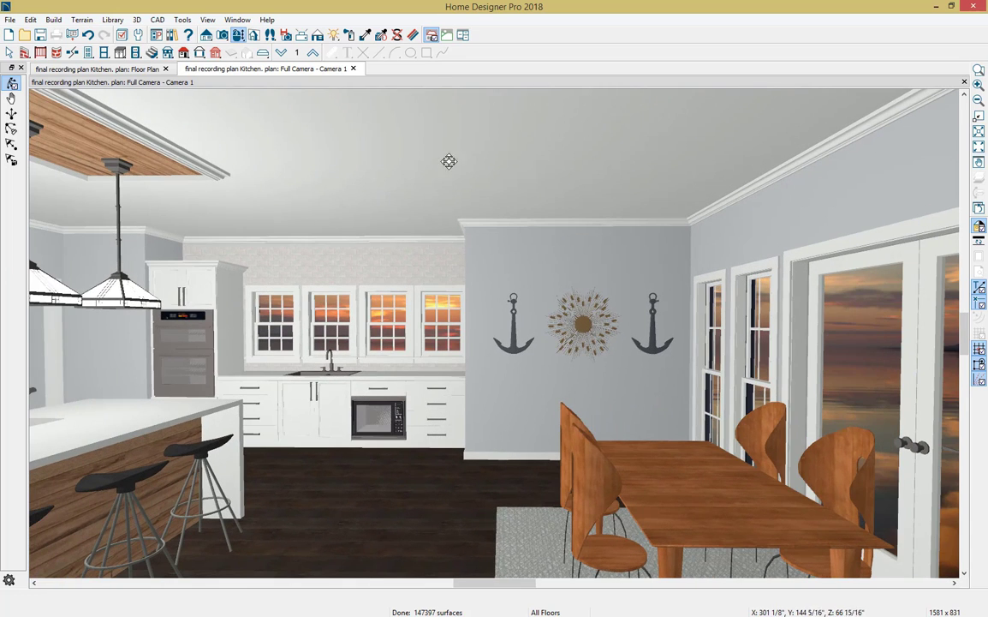
left_click(353, 69)
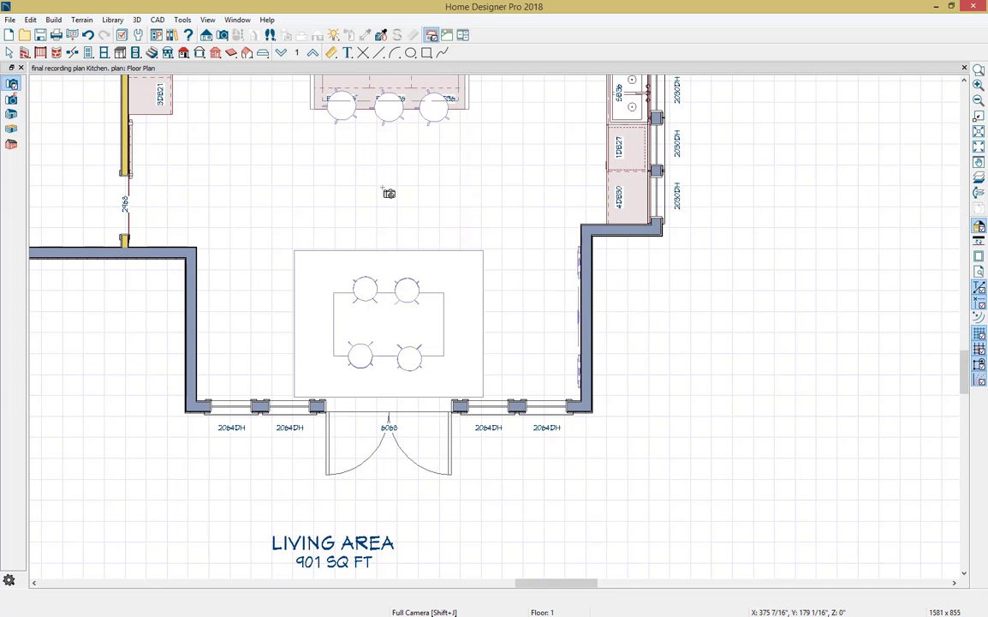
Place six lights in plan: a row of four between the range wall and island, and two between the island and windowed counter.
key("space")
middle_click_drag(379, 285, 401, 326)
scroll(407, 343, "down", 1)
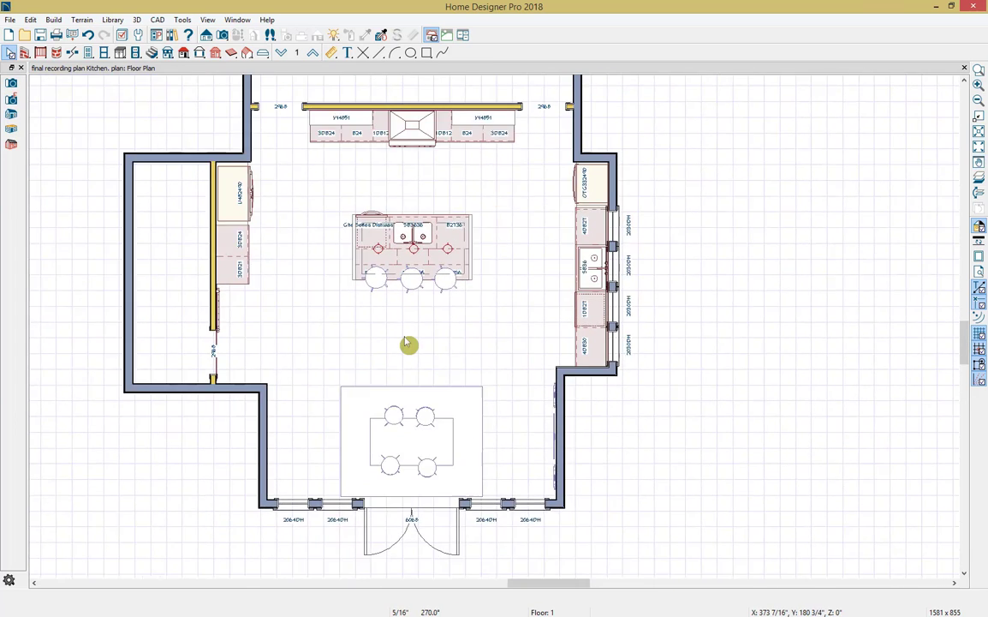
scroll(404, 324, "down", 1)
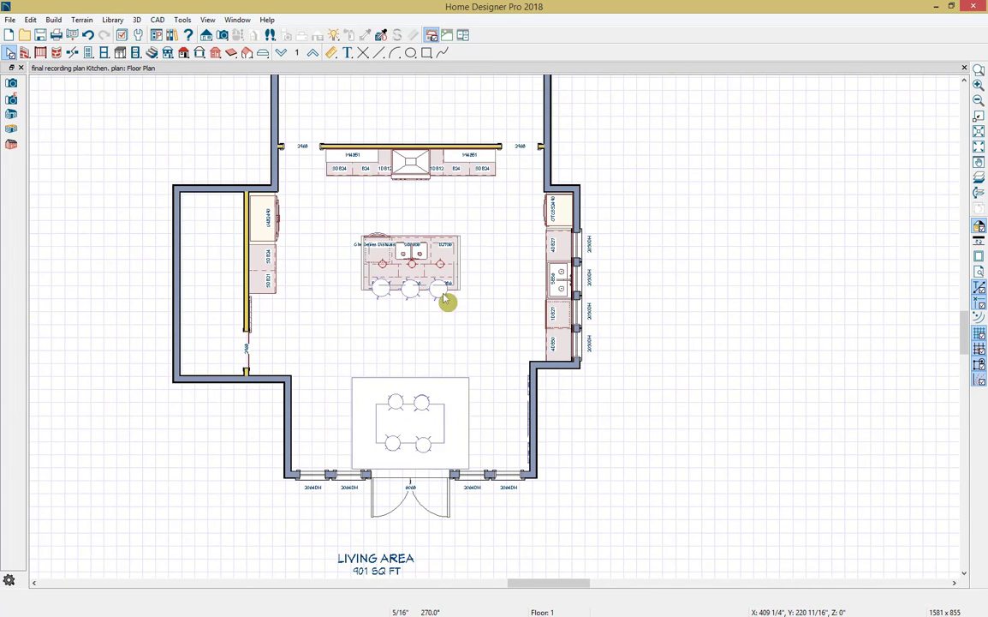
left_click(53, 20)
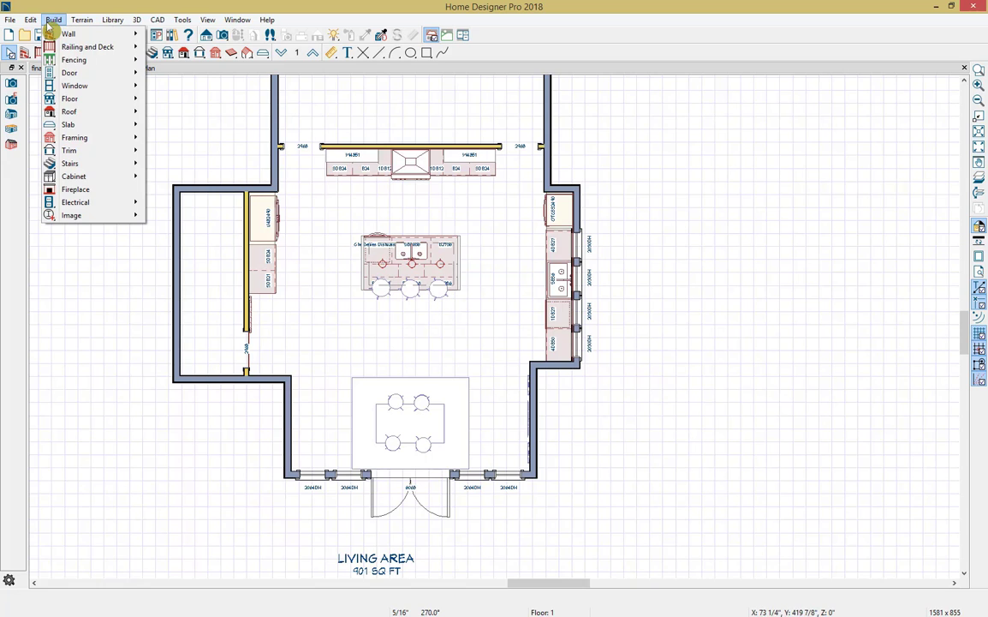
mouse_move(128, 202)
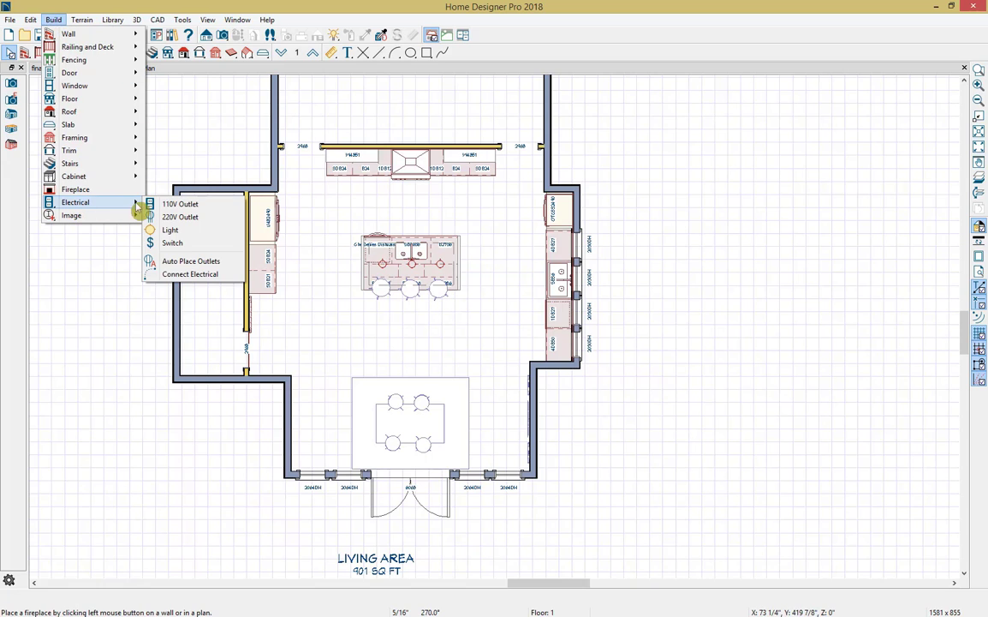
left_click(182, 230)
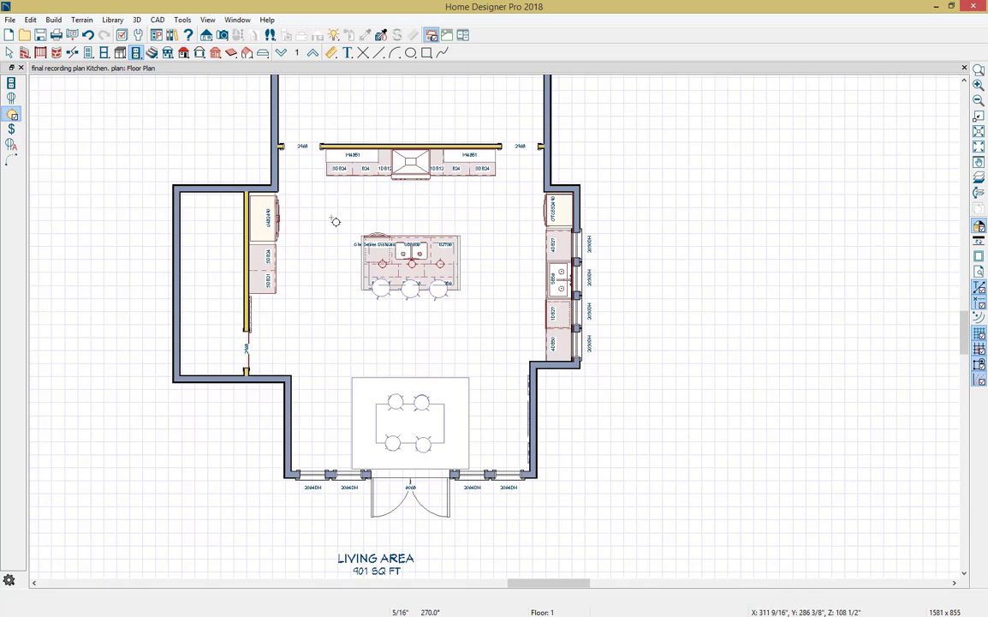
left_click(373, 207)
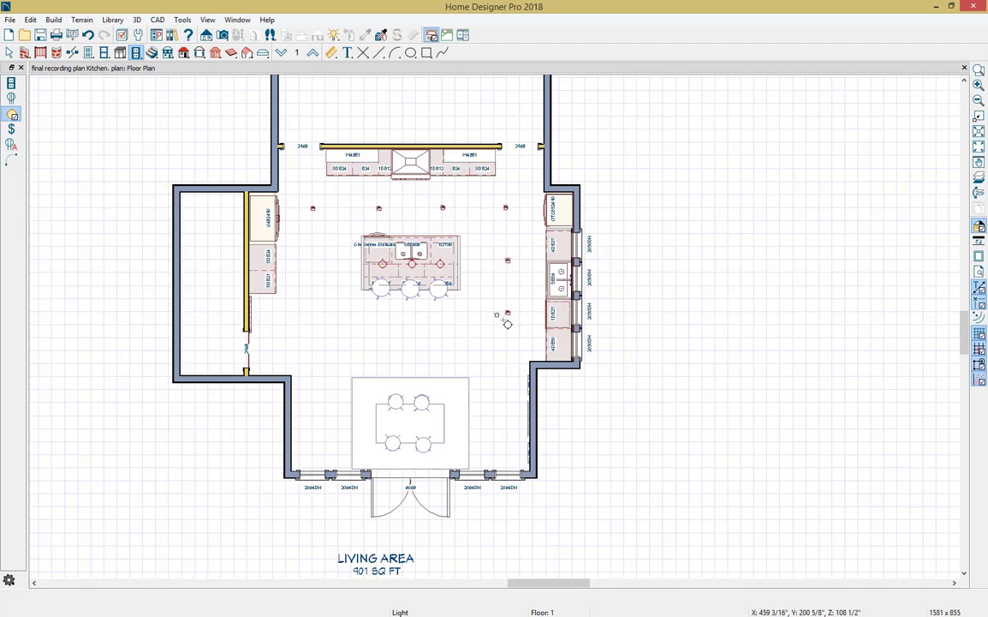
key("space")
Copy the two lights beside the windowed counter and reflect them about the room's vertical centre line to the island's opposite side.
left_click_drag(507, 252, 511, 323)
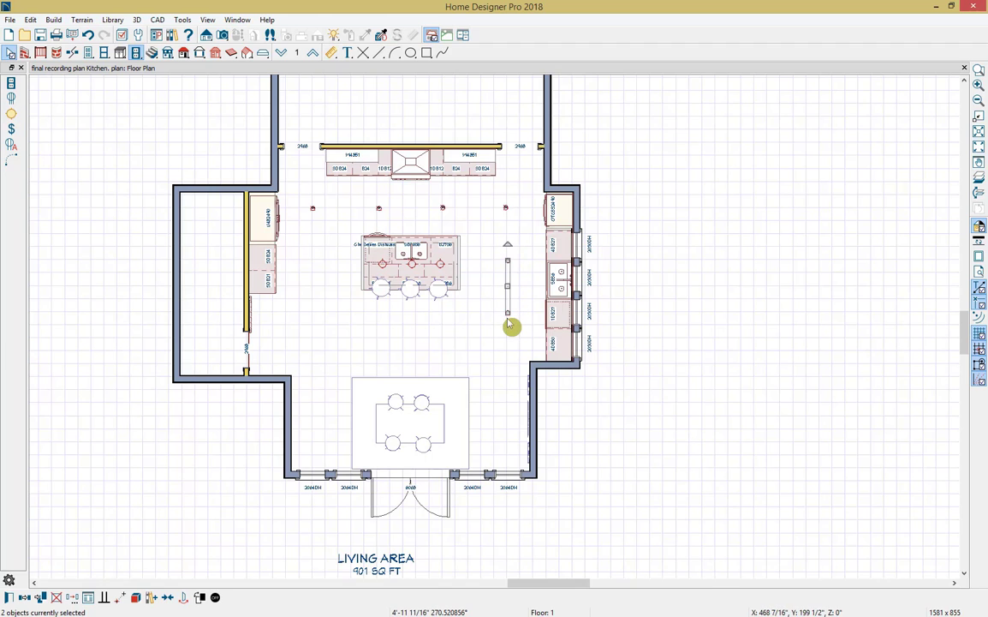
left_click(27, 599)
left_click(41, 598)
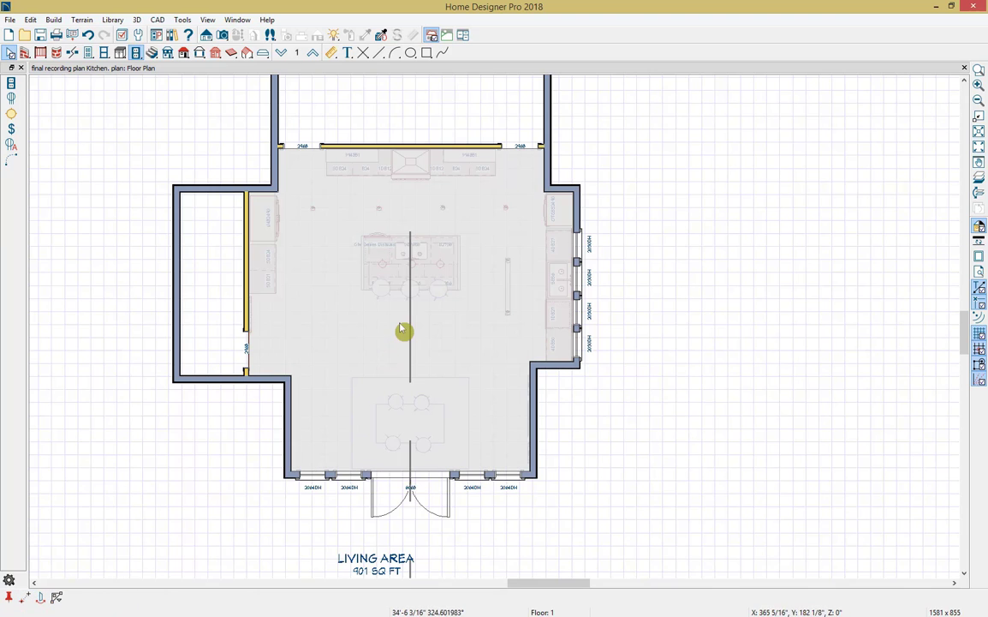
left_click(410, 327)
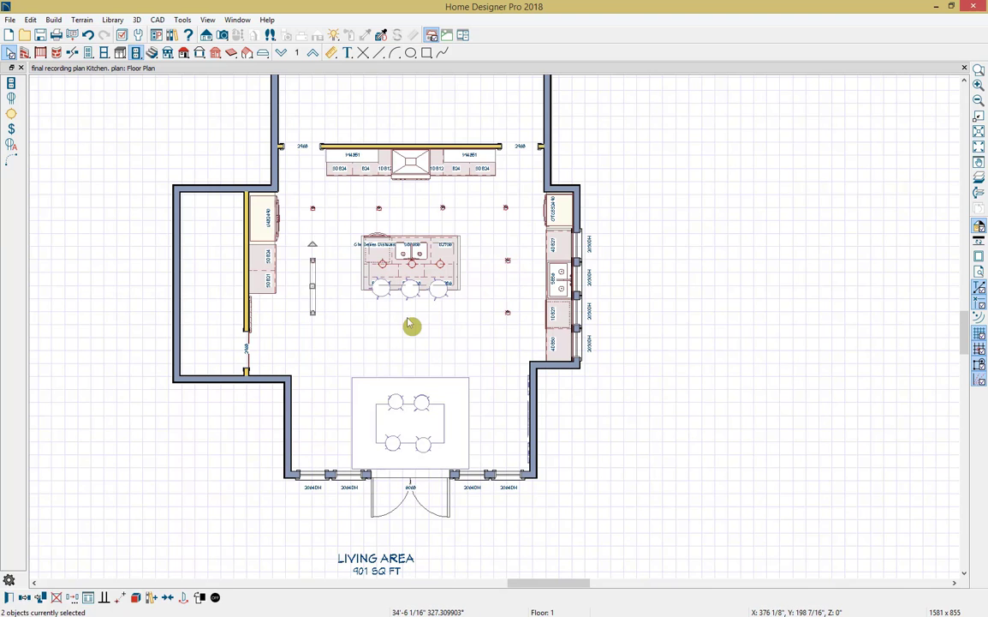
Copy the middle two lights of the range-side row to the seating side of the island, aligned with the side lights nearest the dining area.
left_click(377, 210)
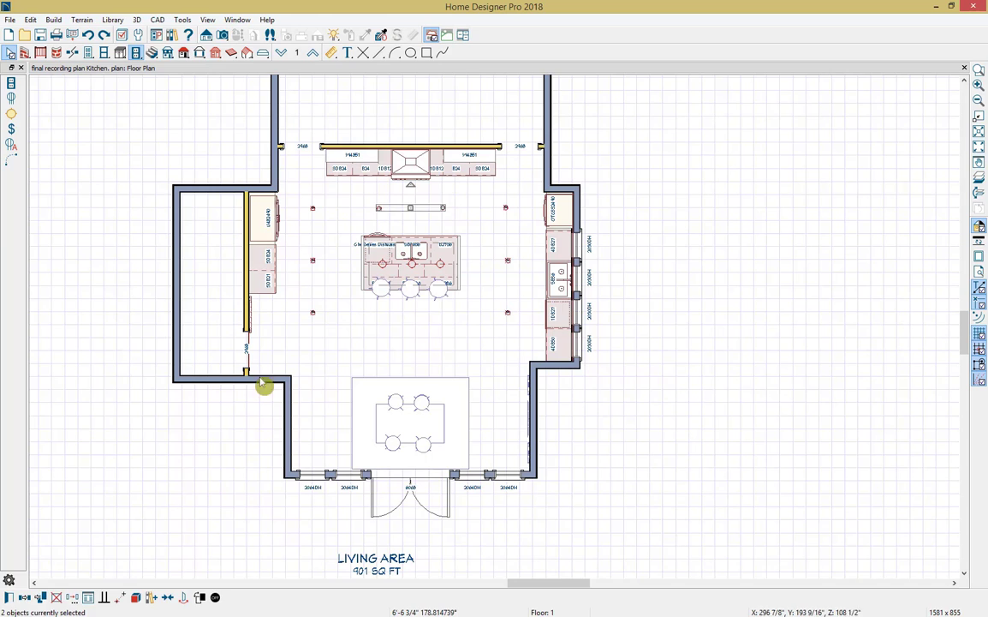
left_click(27, 599)
left_click(411, 346)
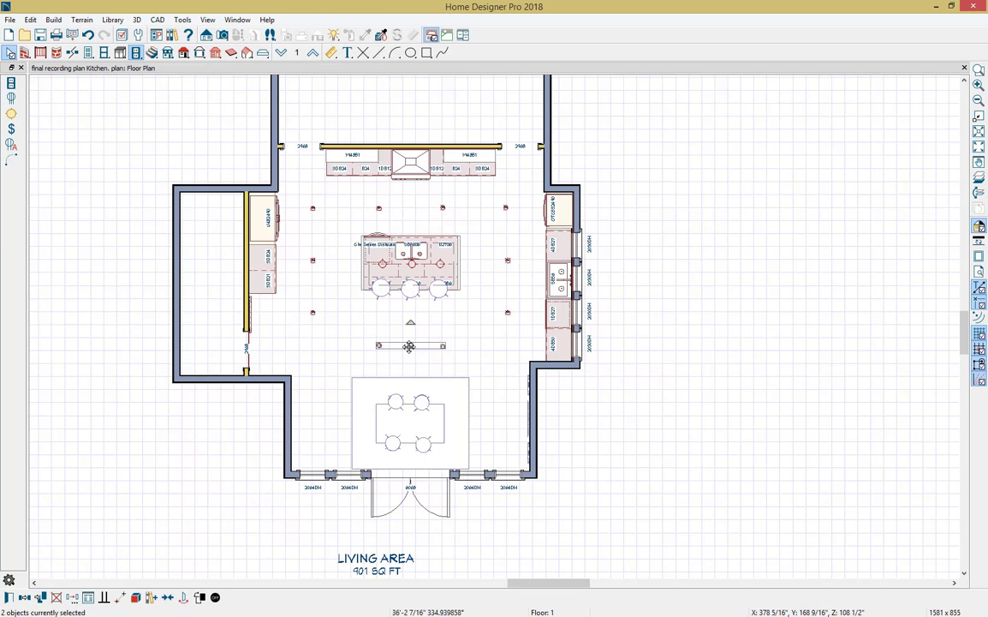
left_click_drag(408, 346, 408, 313)
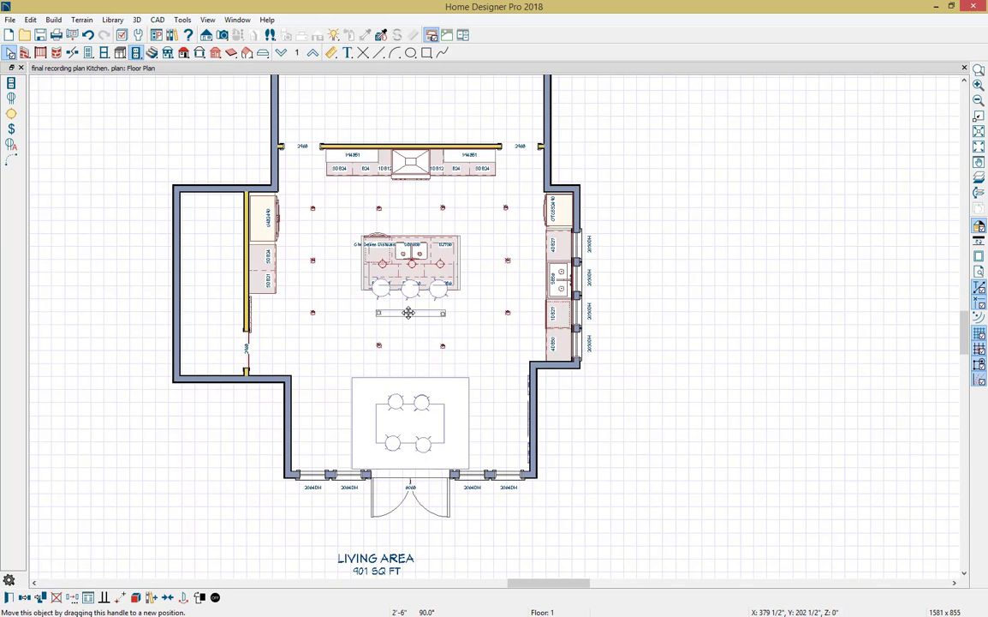
Automatically place electrical outlets throughout the kitchen and dining room with Auto Place Outlets.
left_click(12, 131)
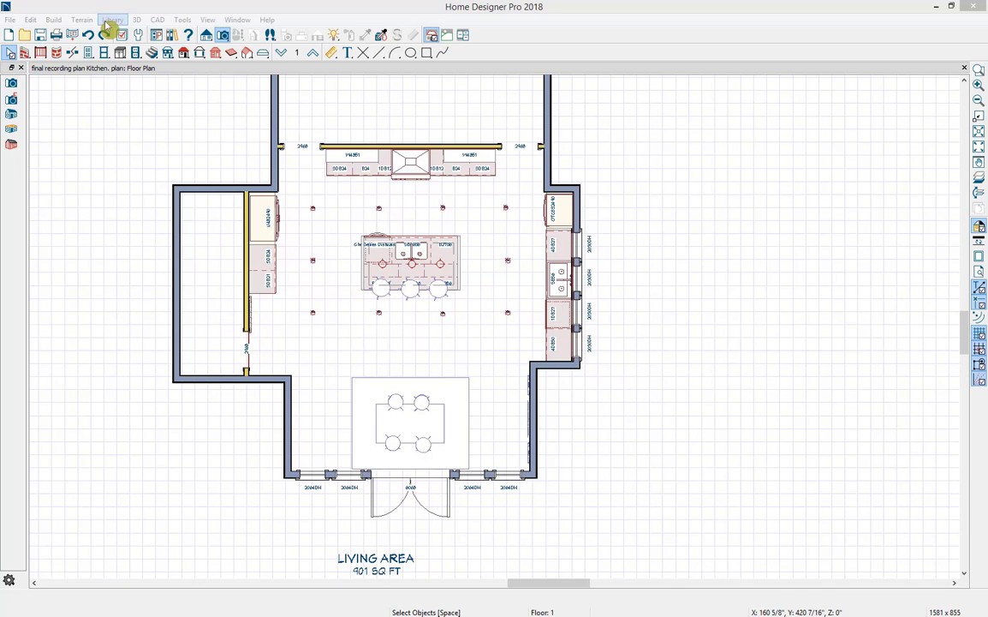
left_click(54, 20)
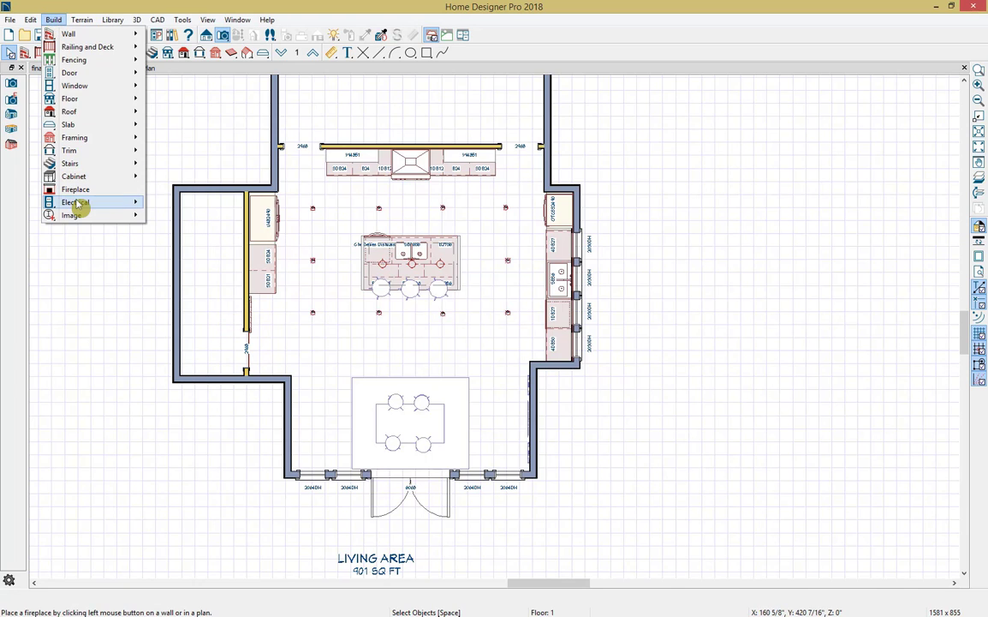
mouse_move(77, 202)
left_click(170, 229)
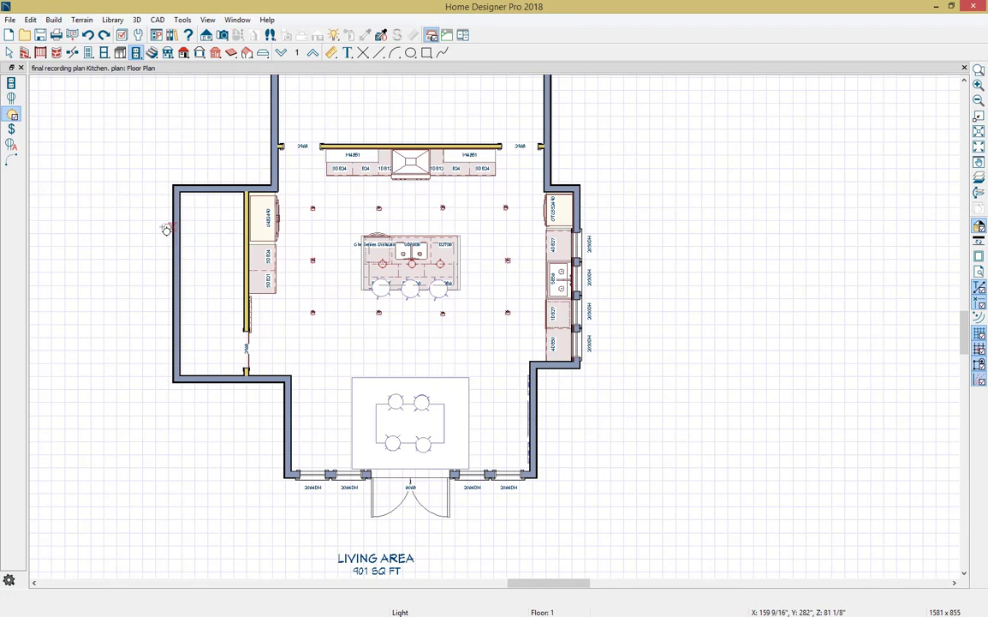
left_click(11, 146)
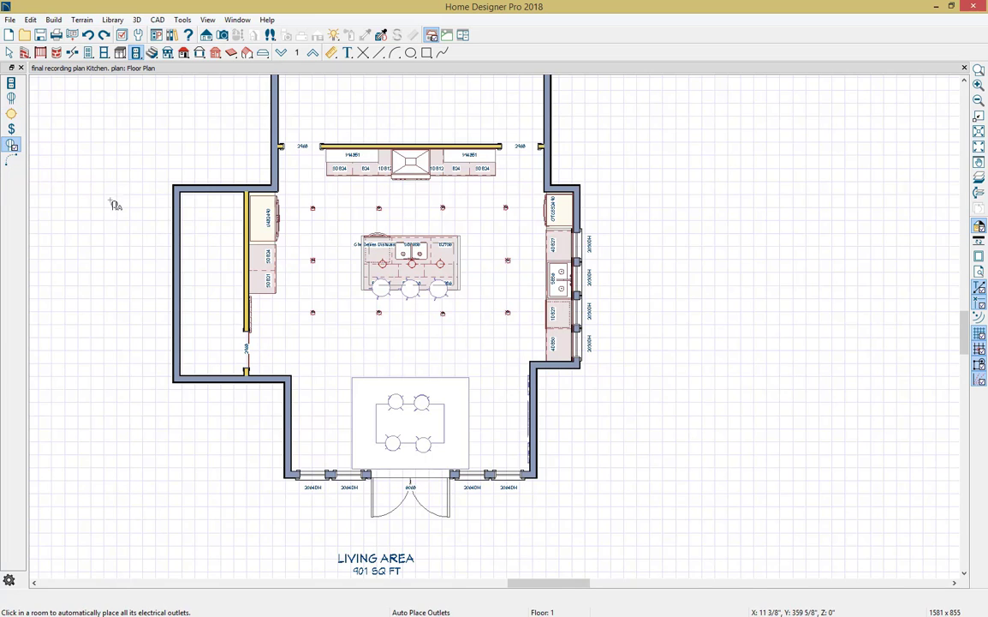
left_click(341, 286)
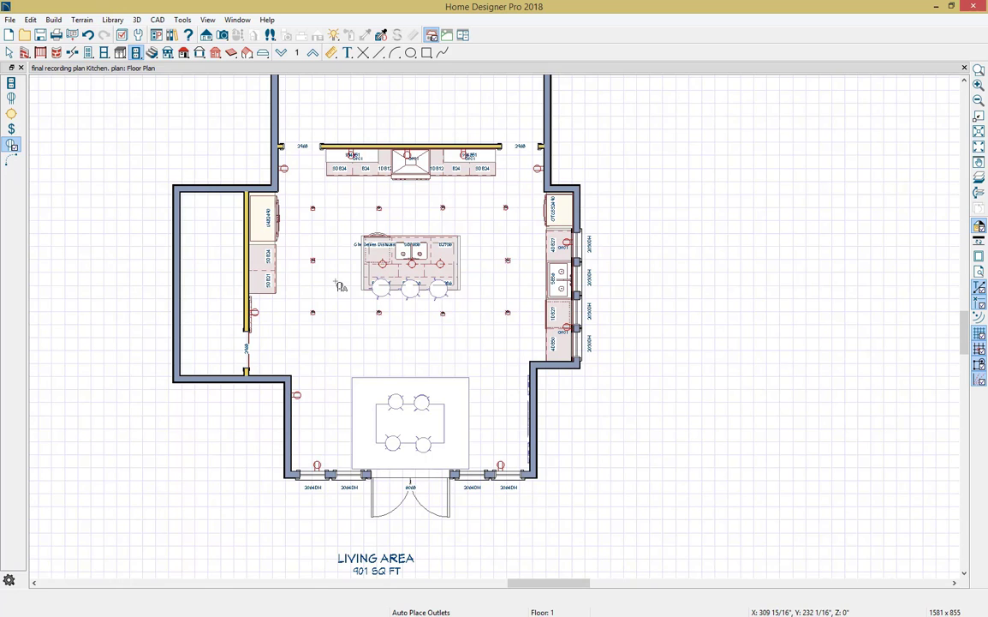
key("space")
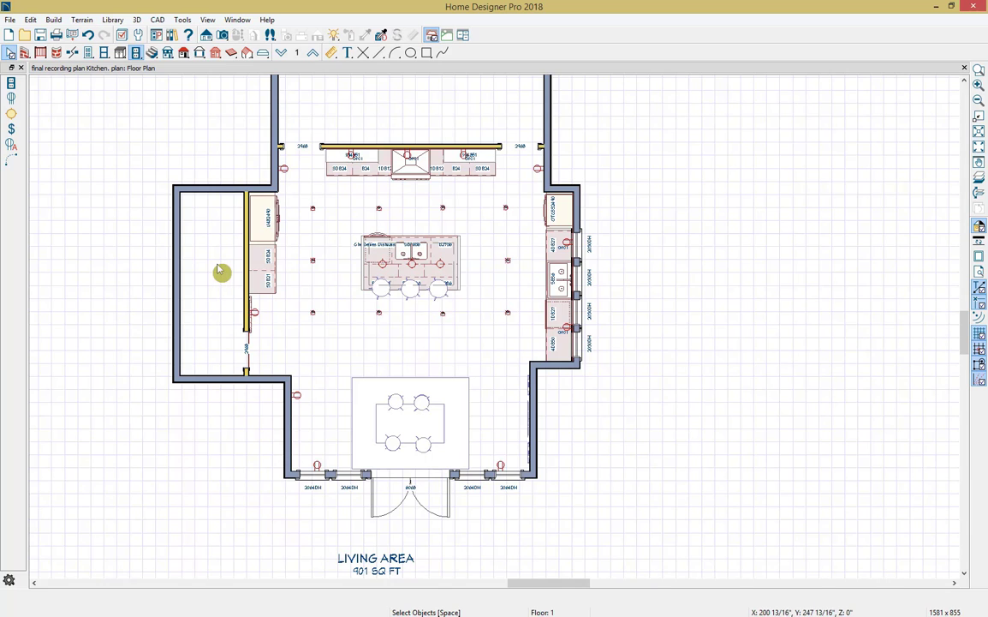
Place four wall switches: one near each opening beside the range wall and one at each corner leading to the dining area.
left_click(12, 132)
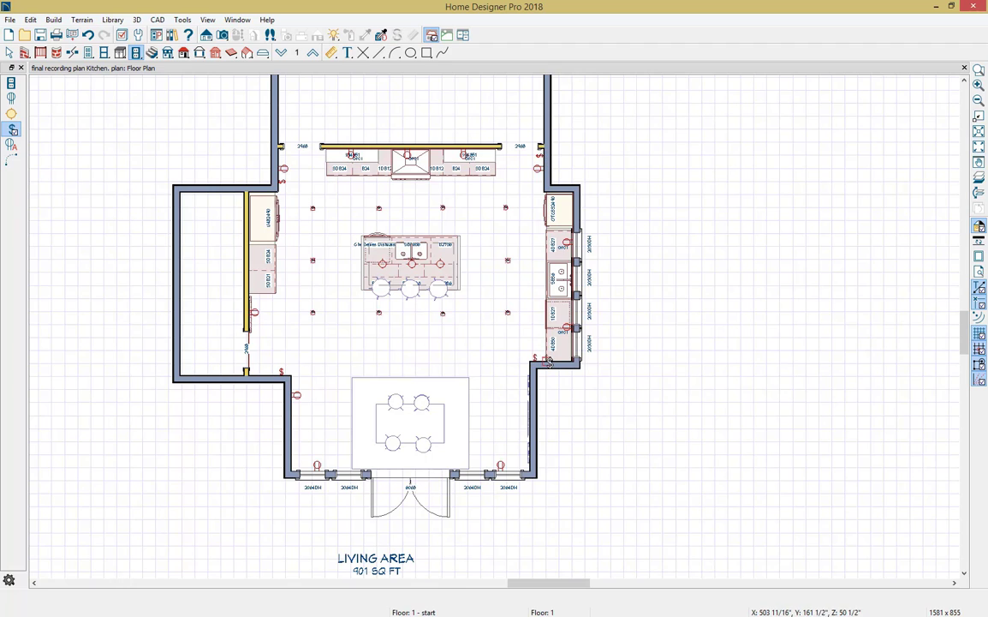
key("space")
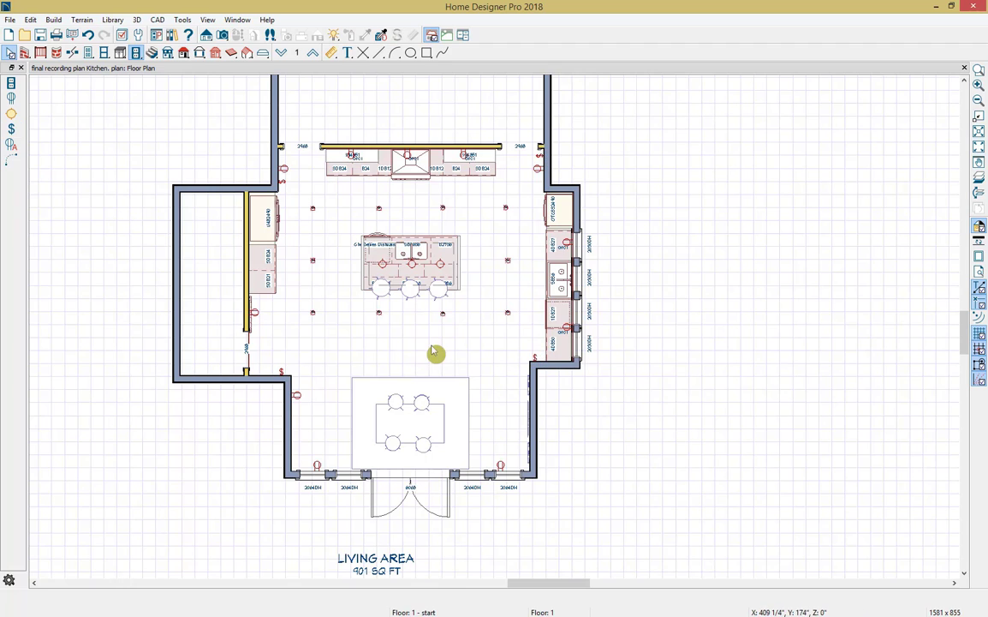
Connect the perimeter ceiling lights in sequence between the two range-side switches, and the island pendants between the two dining-side switches.
left_click(10, 161)
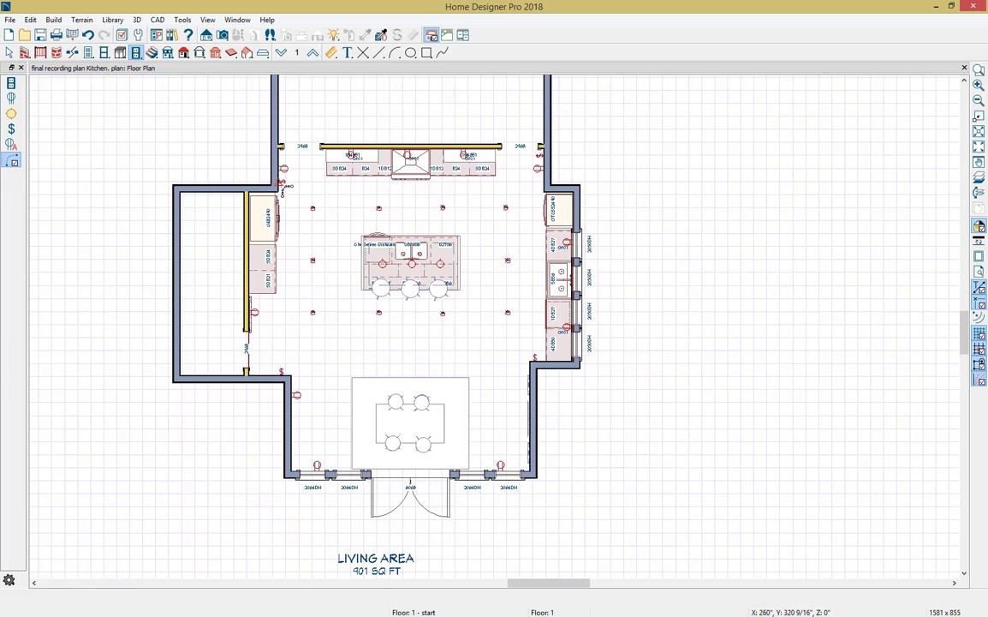
left_click_drag(281, 182, 541, 157)
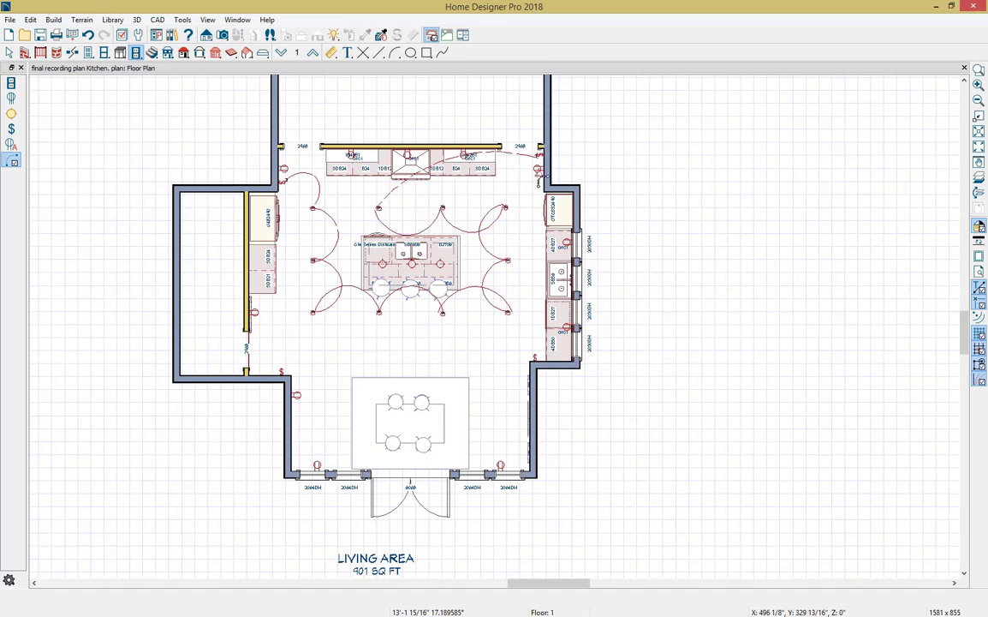
scroll(537, 137, "up", 4)
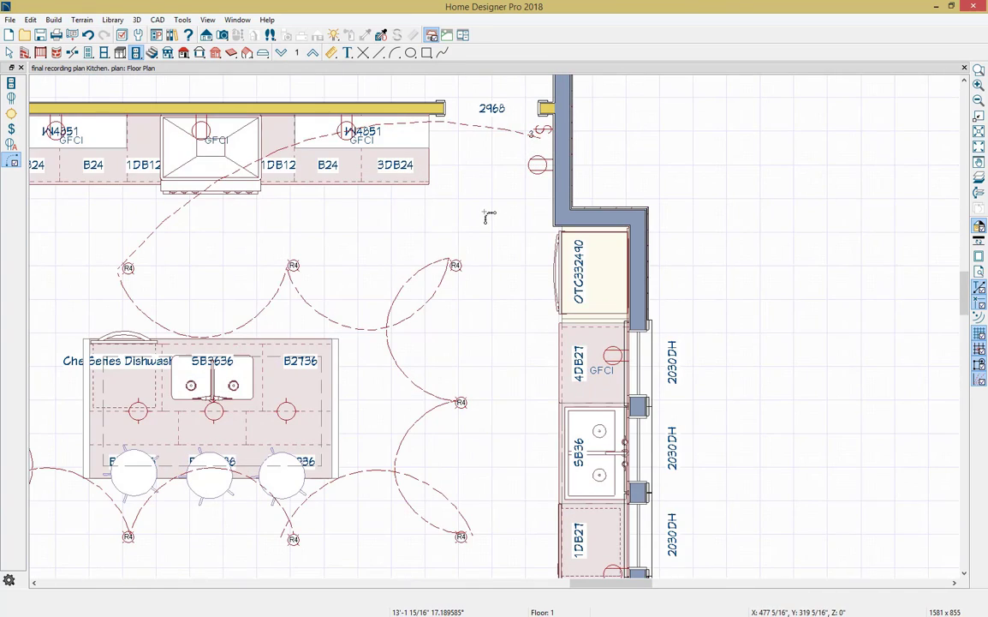
scroll(485, 215, "down", 4)
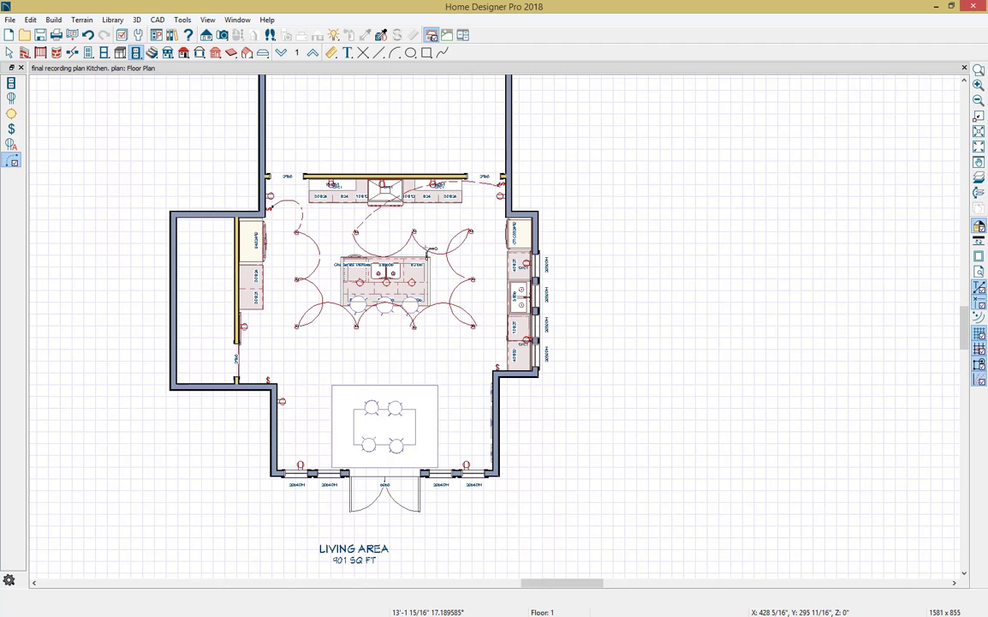
mouse_move(271, 379)
left_mouse_down()
mouse_move(360, 284)
mouse_move(413, 283)
mouse_move(552, 396)
left_mouse_up()
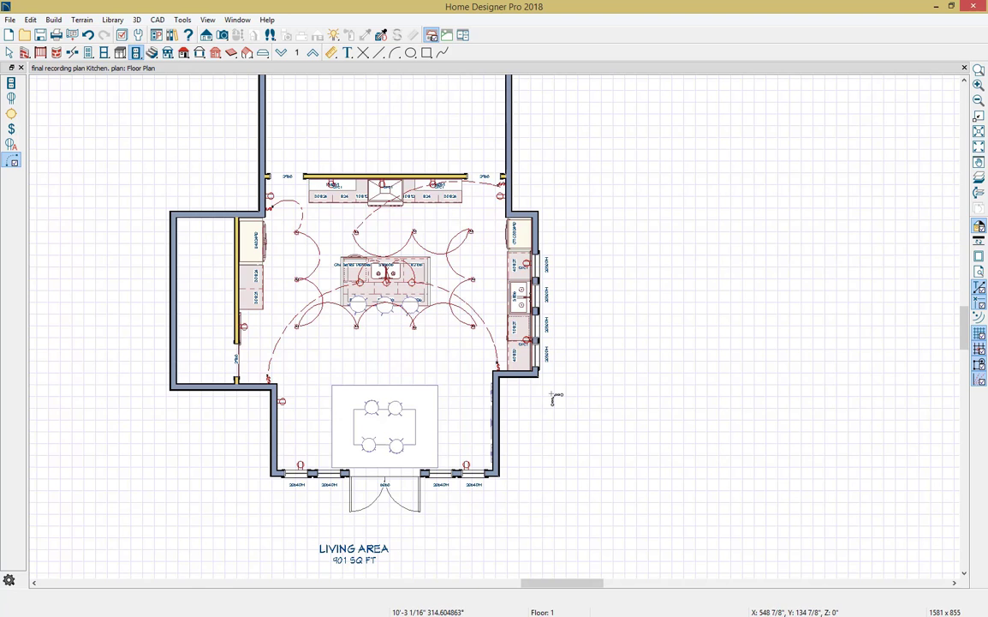
key("space")
Send the current screen of the whole floor plan to a new layout at 1/4 in = 1 ft, accepting the oversized view.
scroll(544, 390, "down", 1)
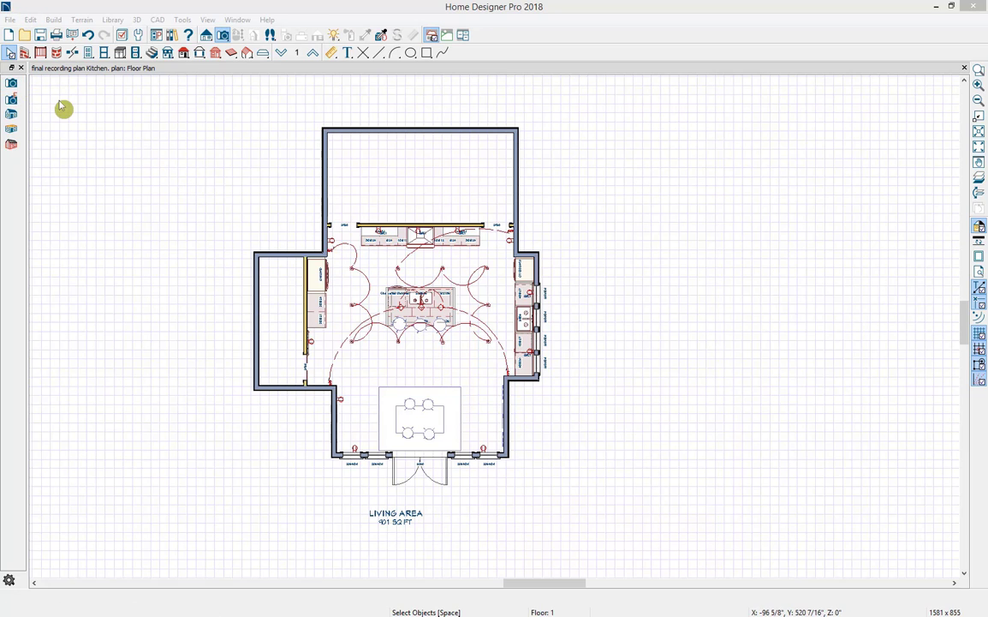
left_click(12, 19)
left_click(47, 257)
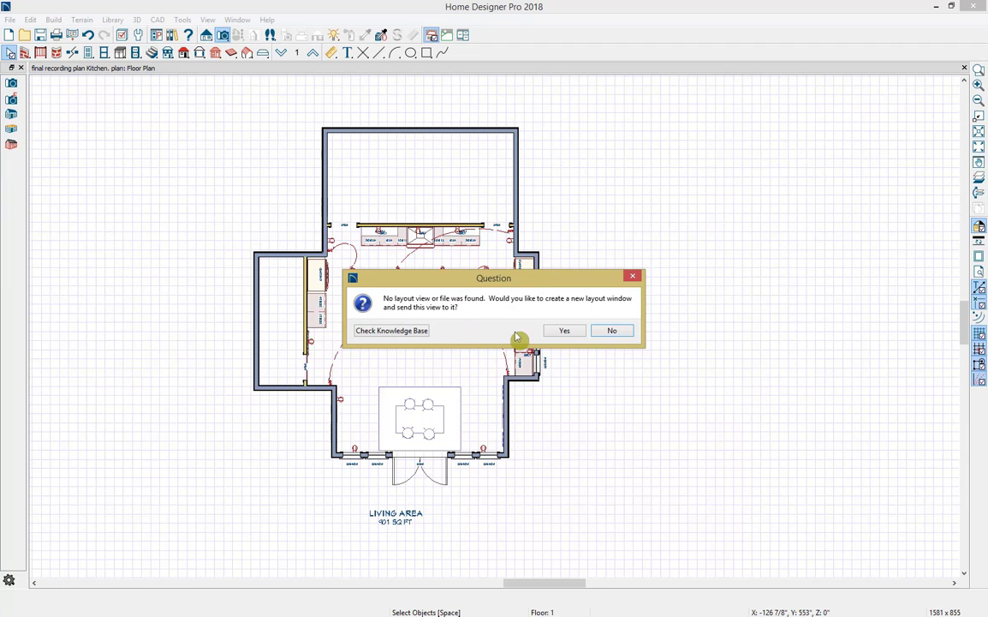
left_click(550, 331)
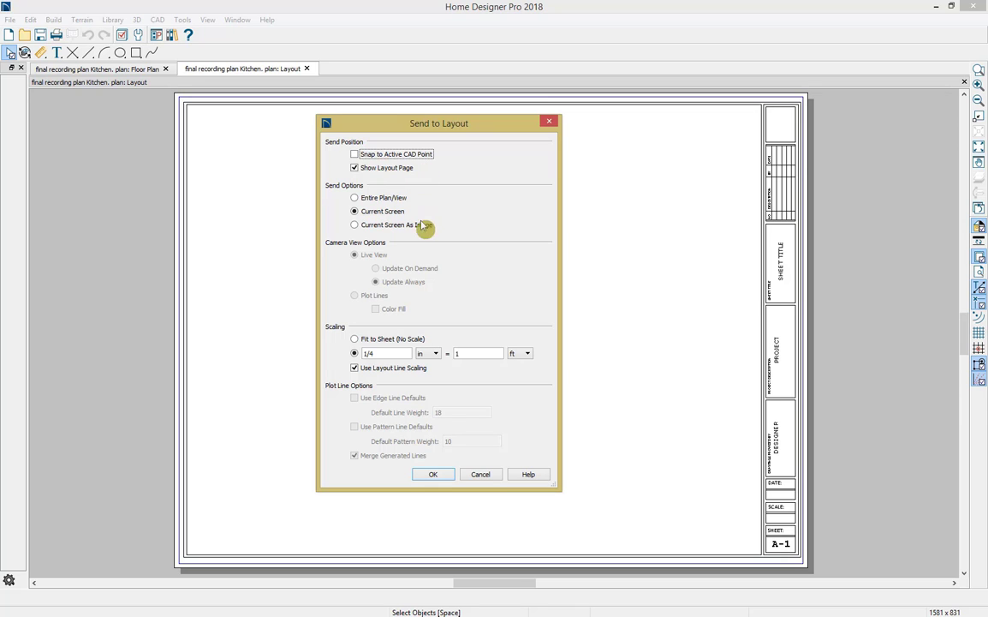
left_click(435, 475)
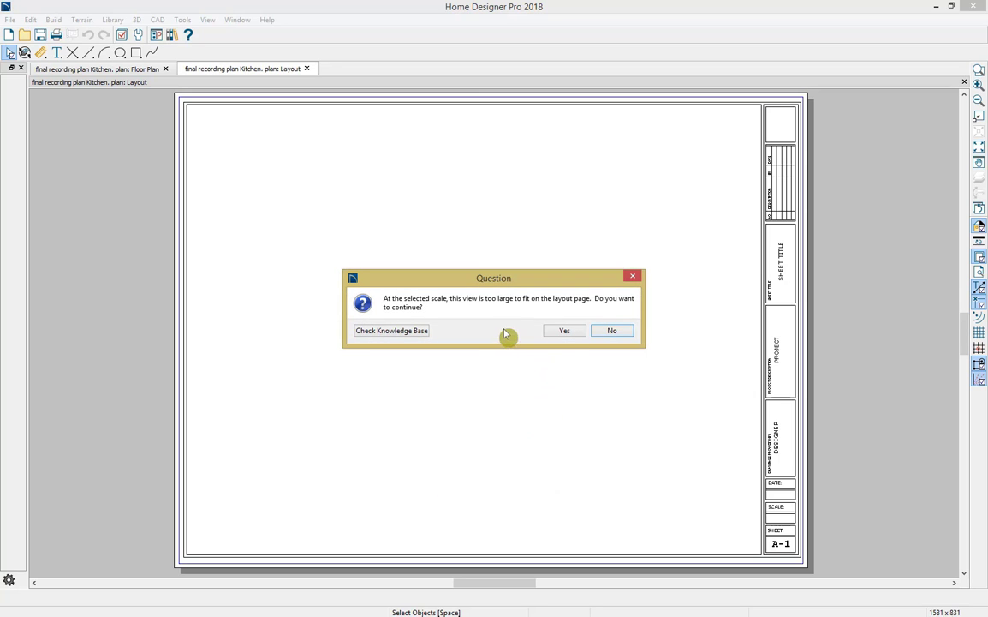
left_click(563, 332)
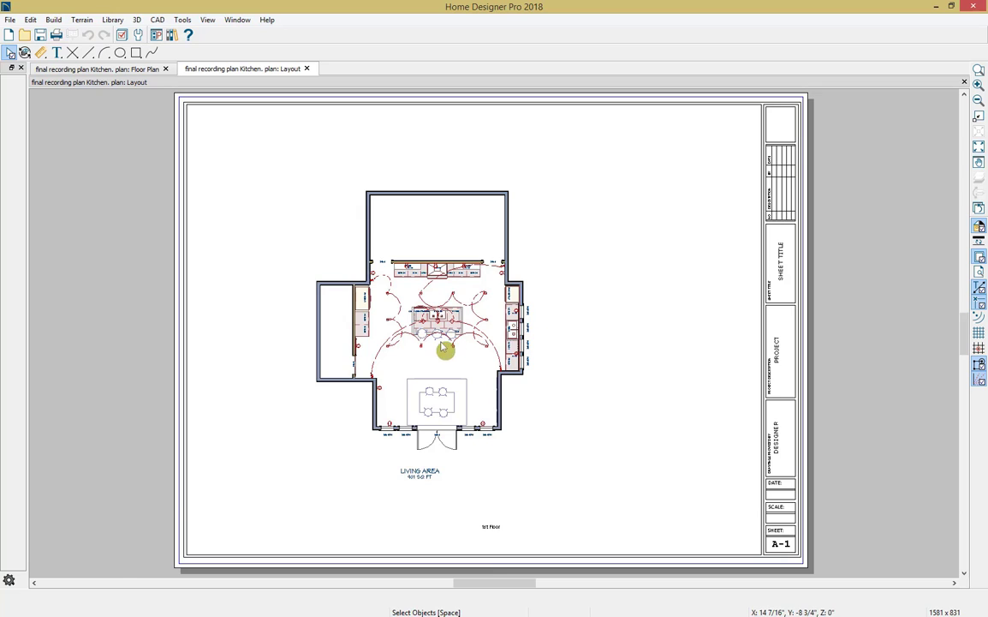
Crop both sides of the layout's floor plan view to a 1'-1" width and move it to the sheet's upper left area.
left_click(448, 410)
left_click_drag(150, 336, 277, 332)
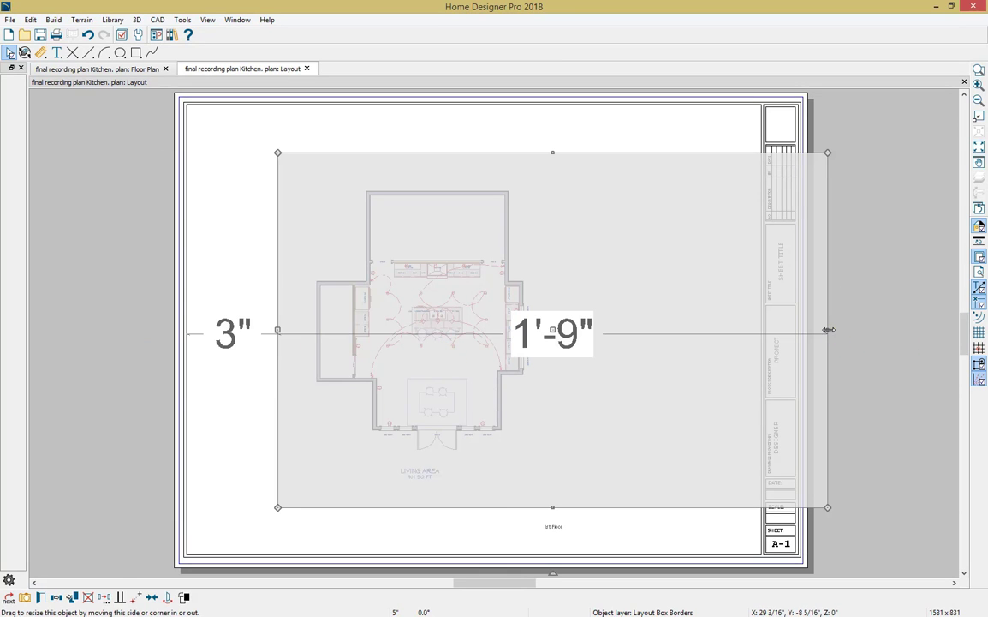
left_click_drag(828, 332, 610, 348)
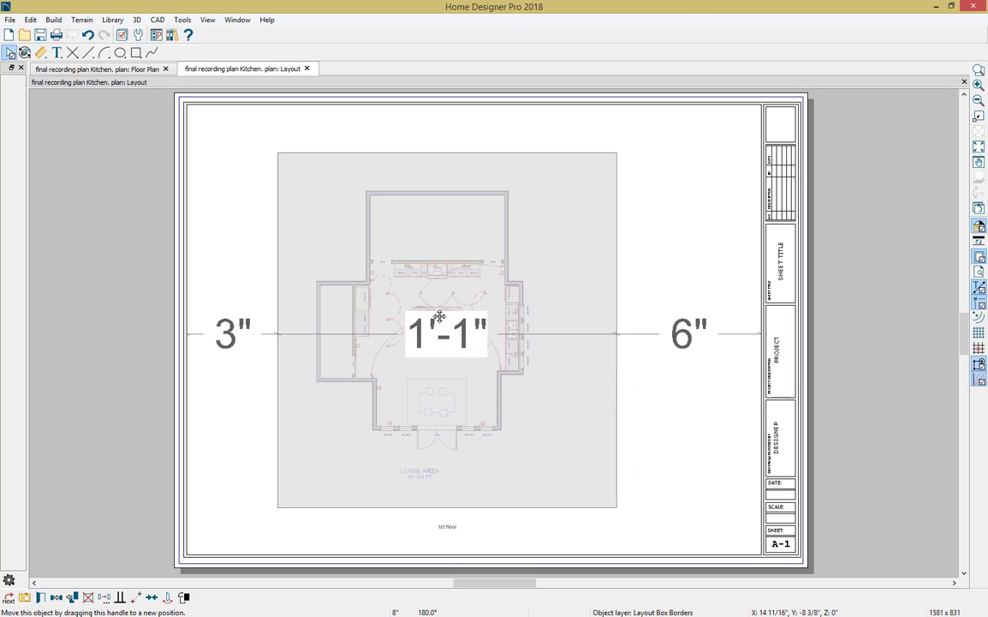
left_click_drag(434, 325, 364, 290)
left_click(852, 380)
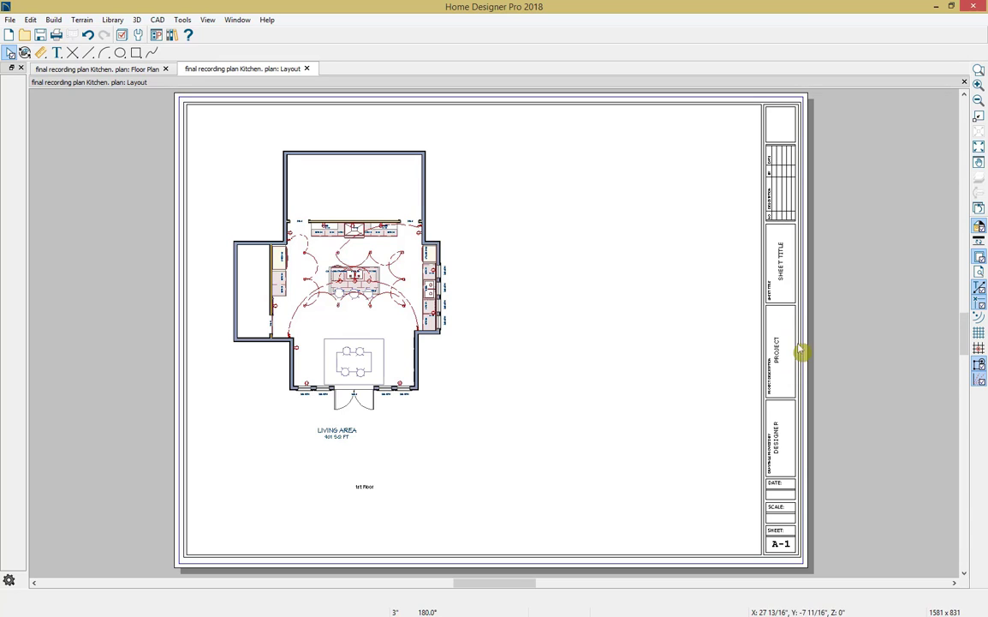
Close the layout without saving it.
left_click(306, 70)
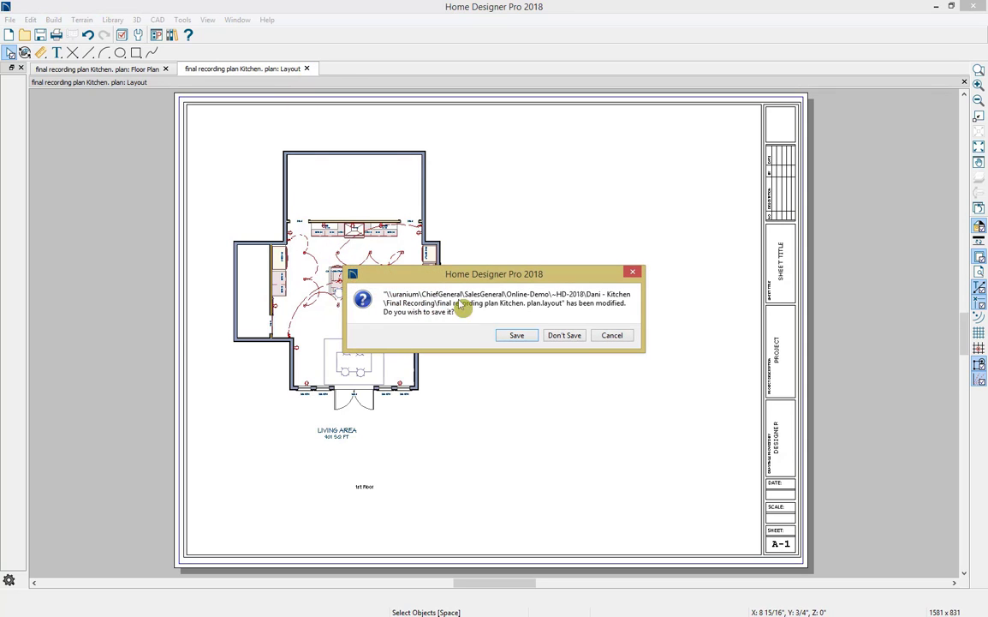
left_click(579, 336)
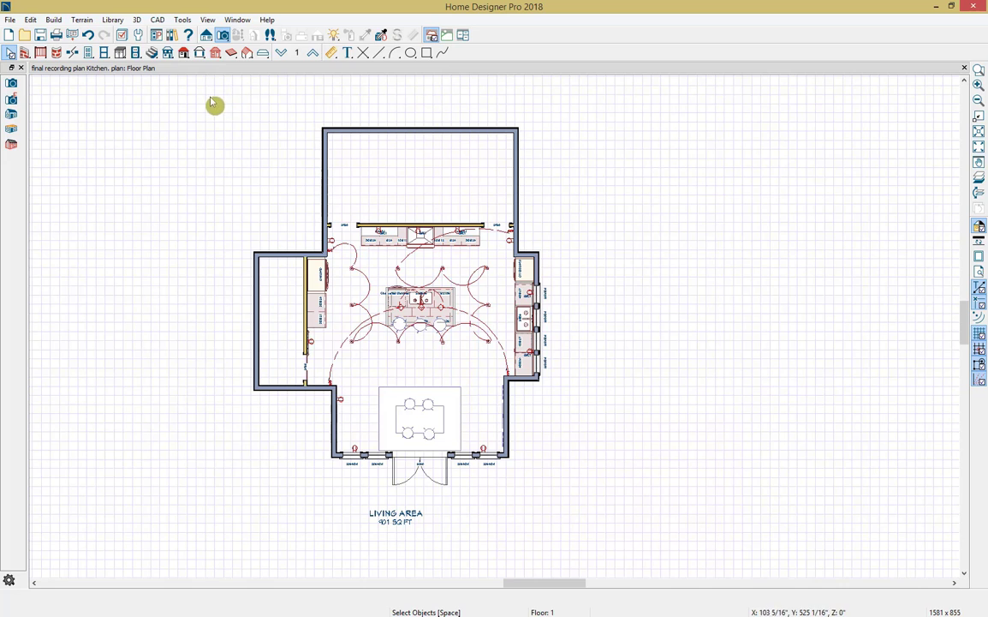
Calculate the materials list for all floors.
left_click(183, 20)
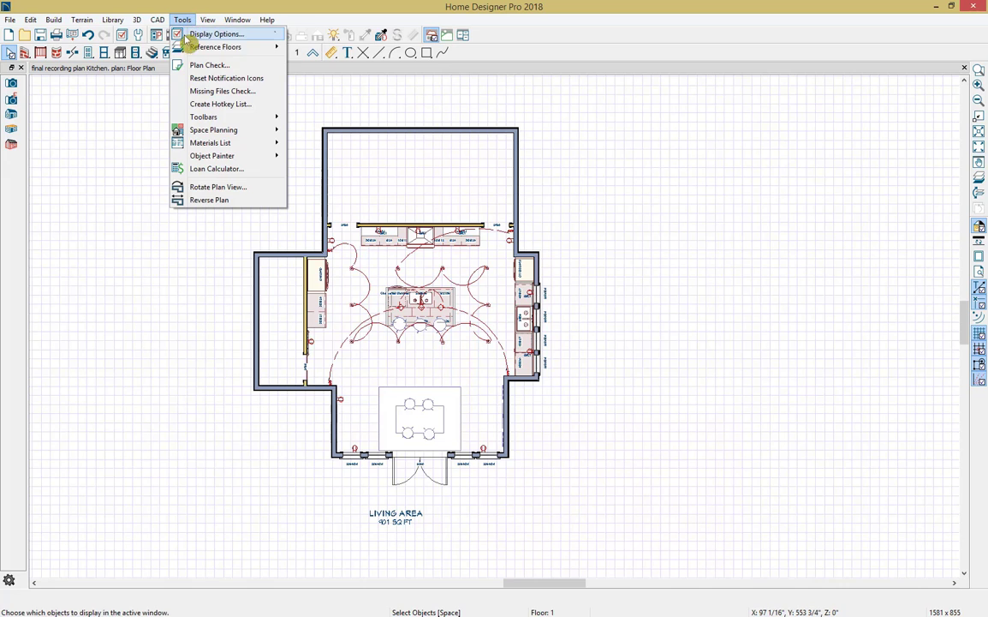
mouse_move(258, 144)
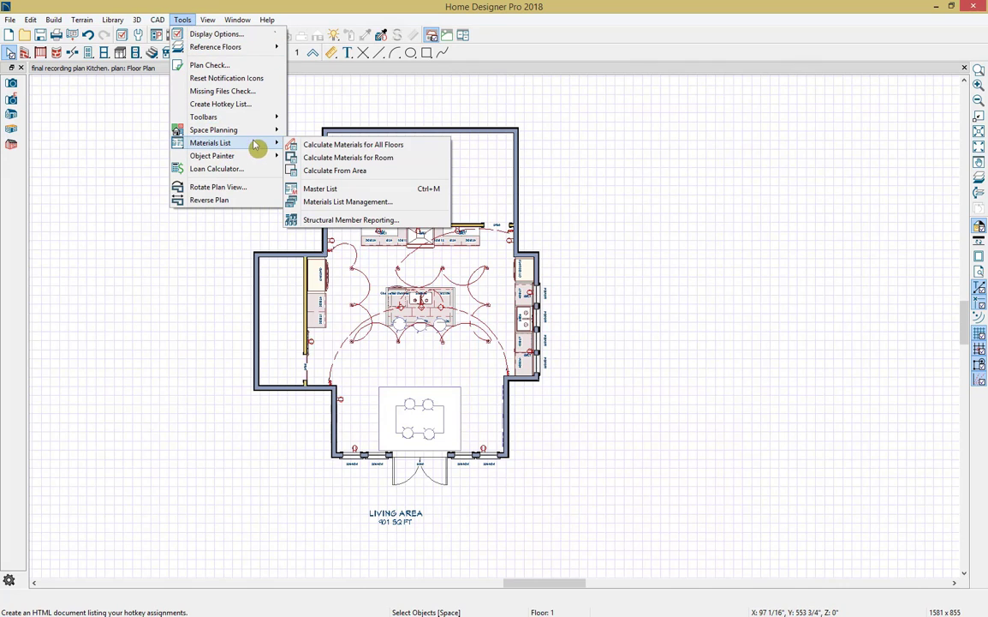
left_click(383, 147)
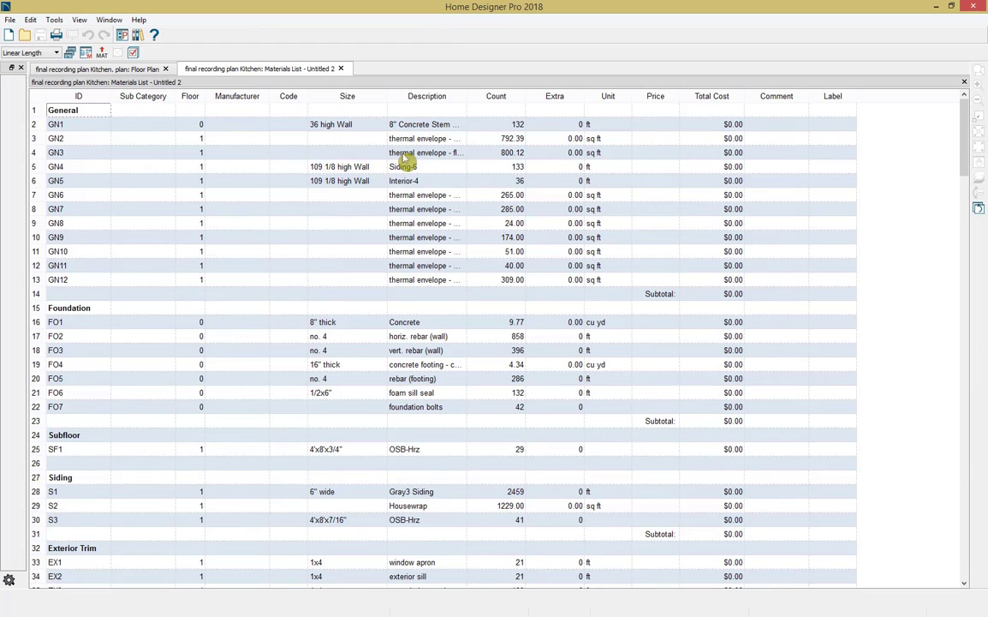
Examine the materials list from the general and foundation sections down to the cabinet components, and close the list.
scroll(405, 172, "down", 7)
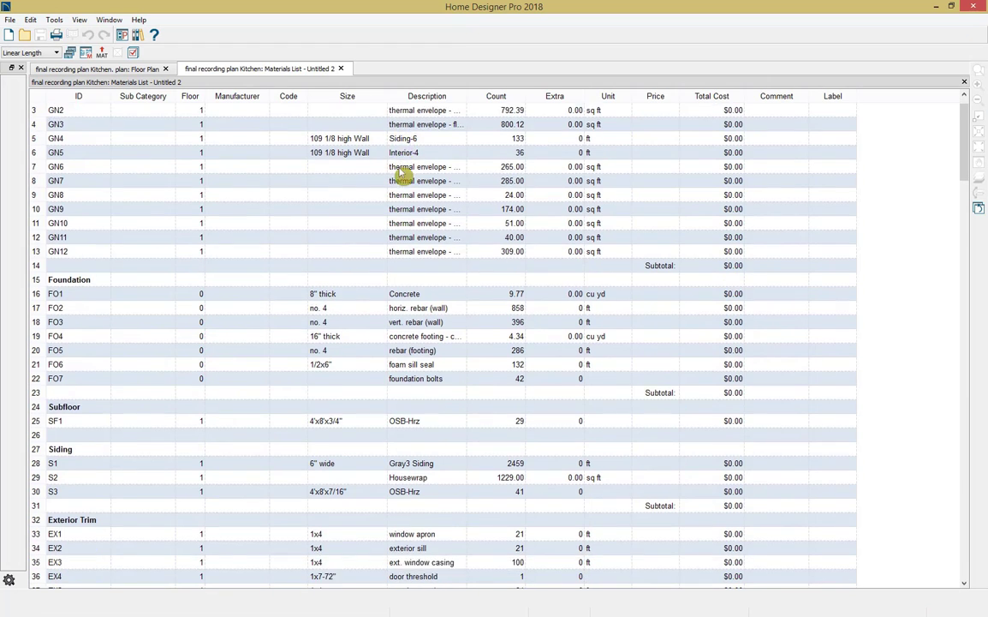
scroll(400, 173, "down", 5)
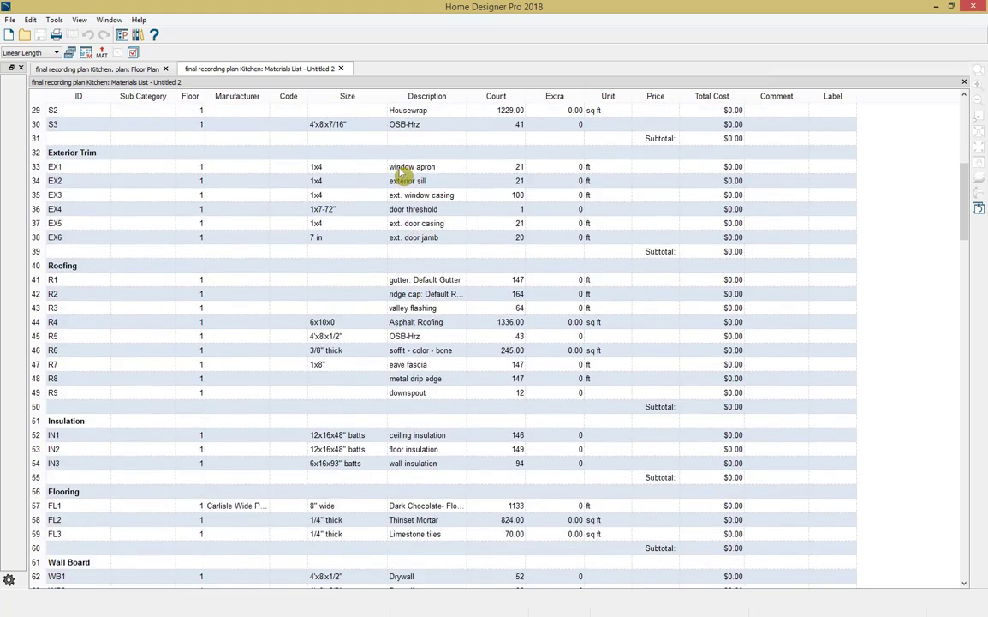
scroll(400, 173, "down", 9)
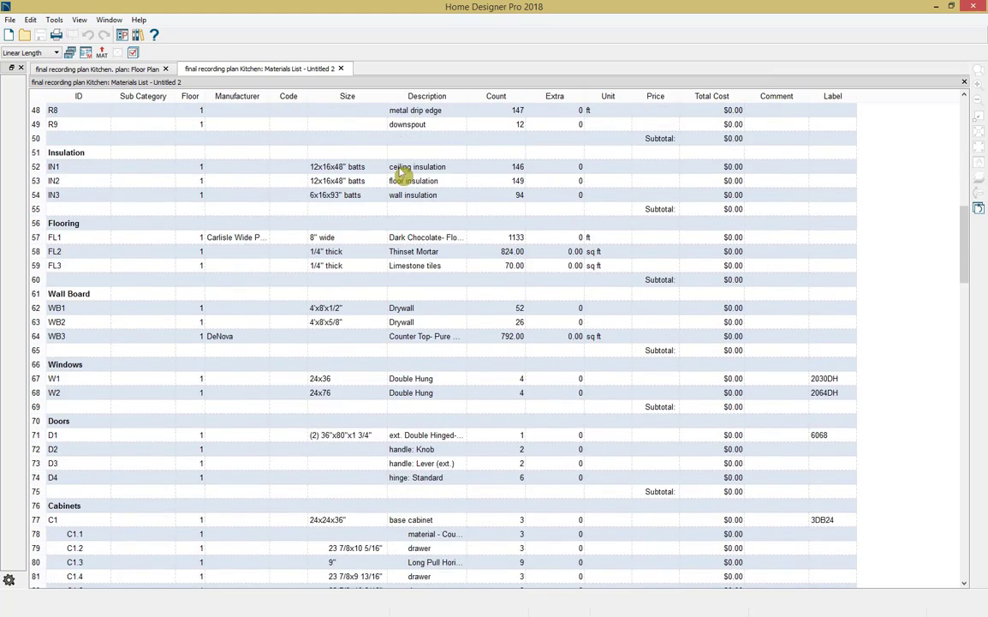
scroll(400, 173, "down", 6)
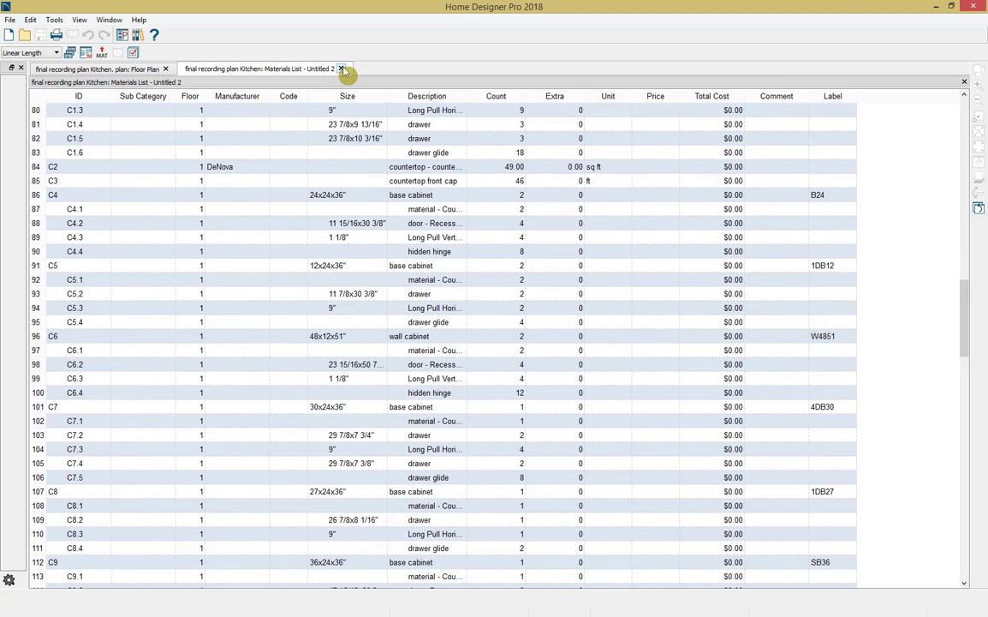
left_click(341, 69)
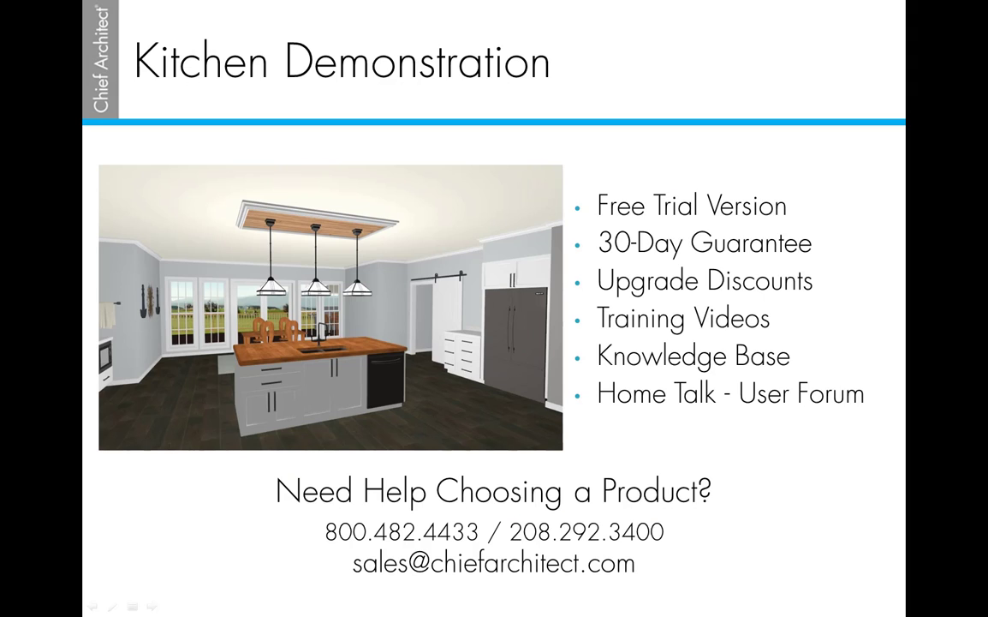